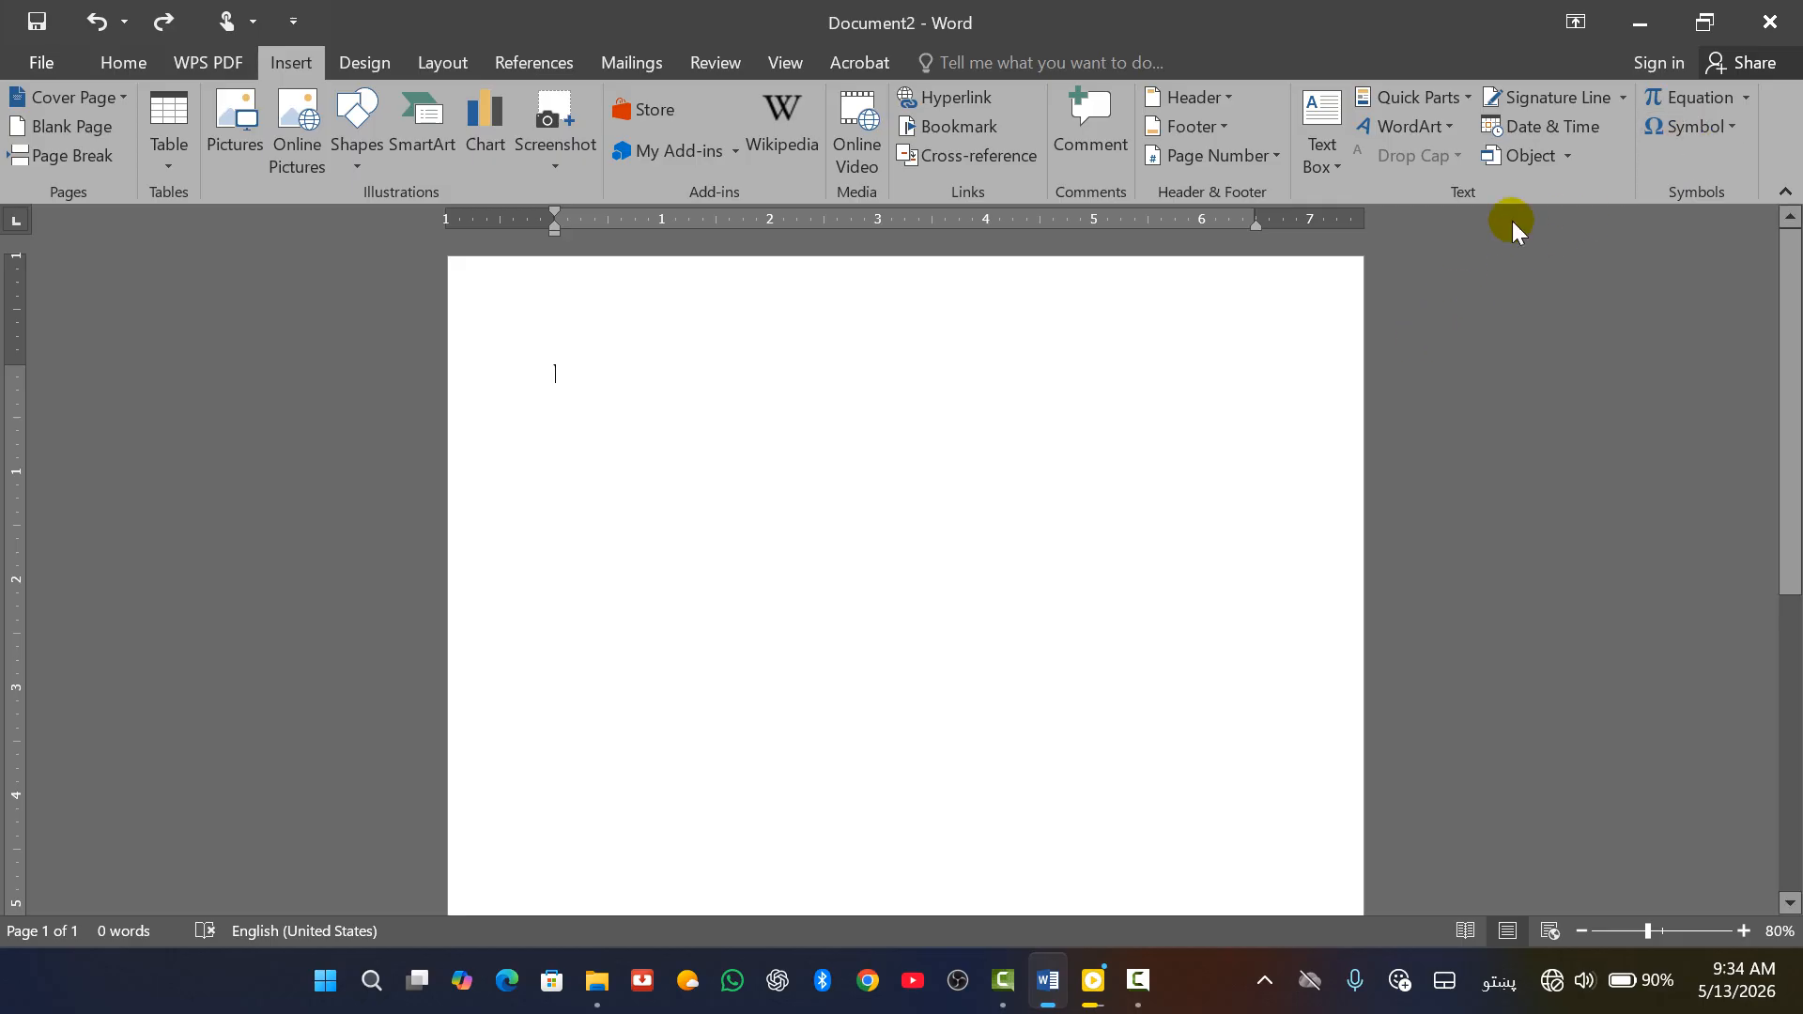
Start setting up a signature line, then cancel it
click(1623, 98)
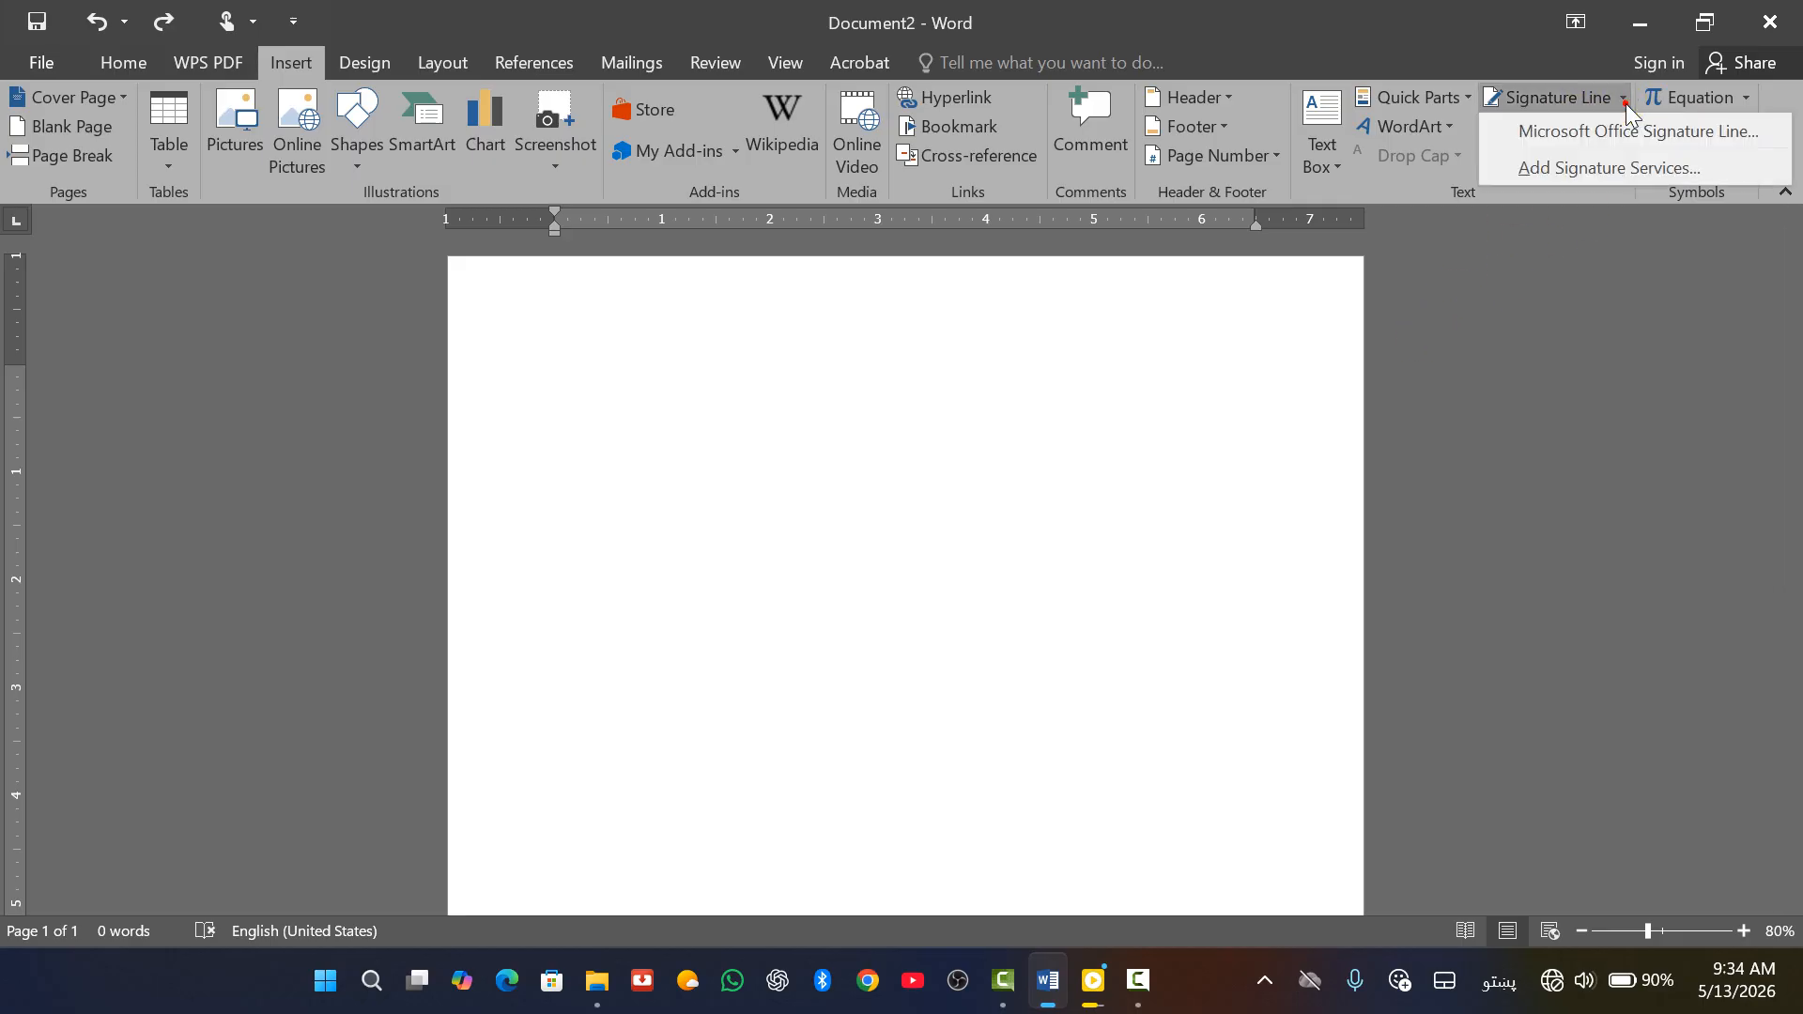
click(1553, 143)
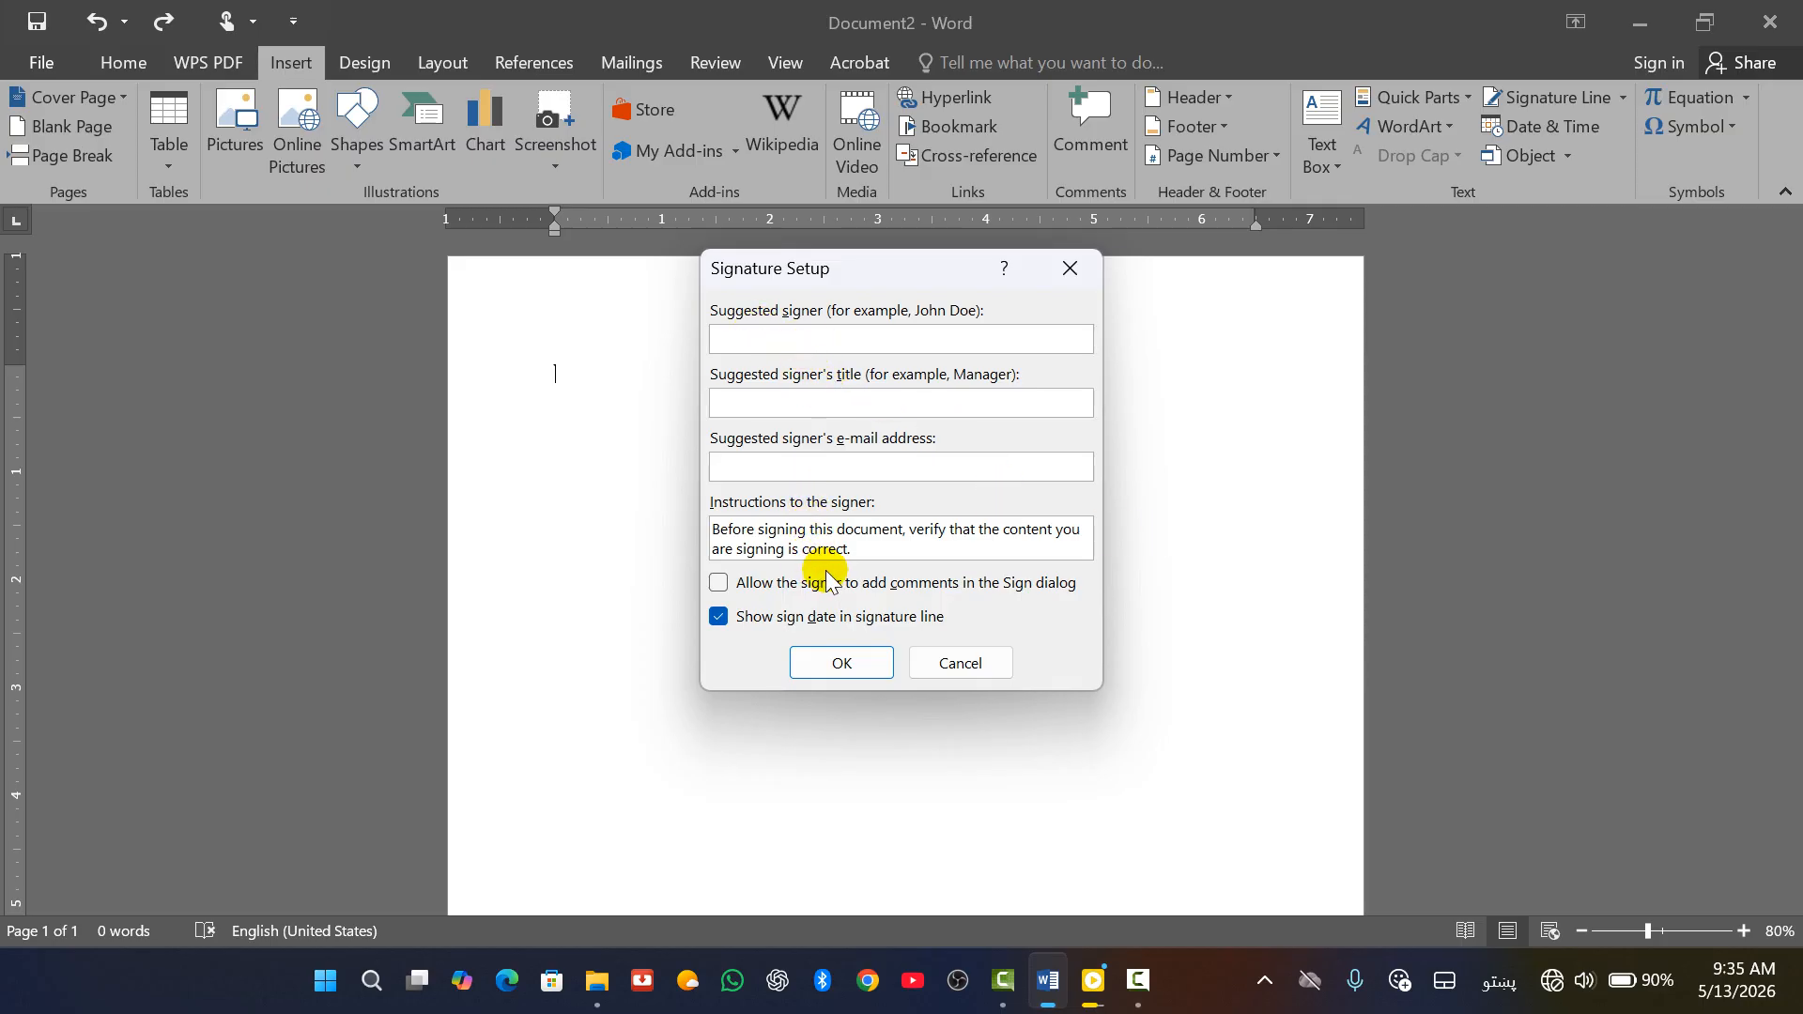
click(1089, 278)
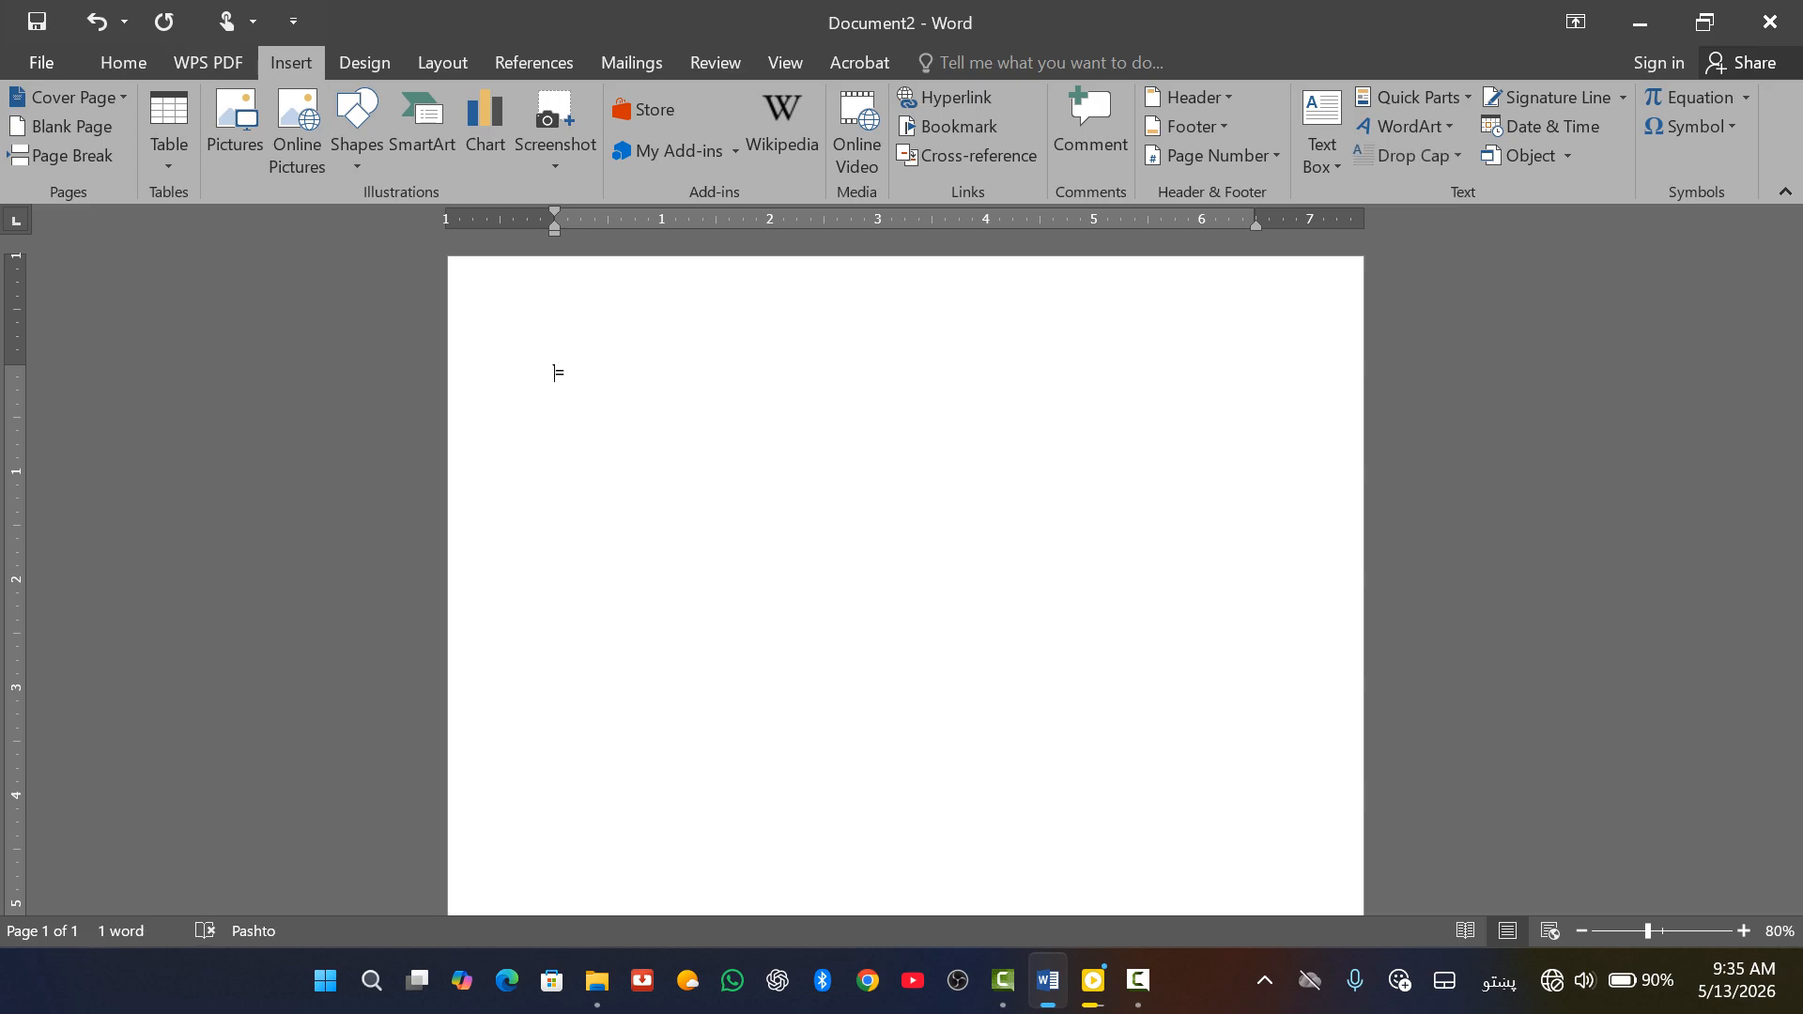
Switch to English, generate five sample paragraphs with =rand(), and add blank lines below them
key(BackSpace)
key(alt+shift)
text(=)
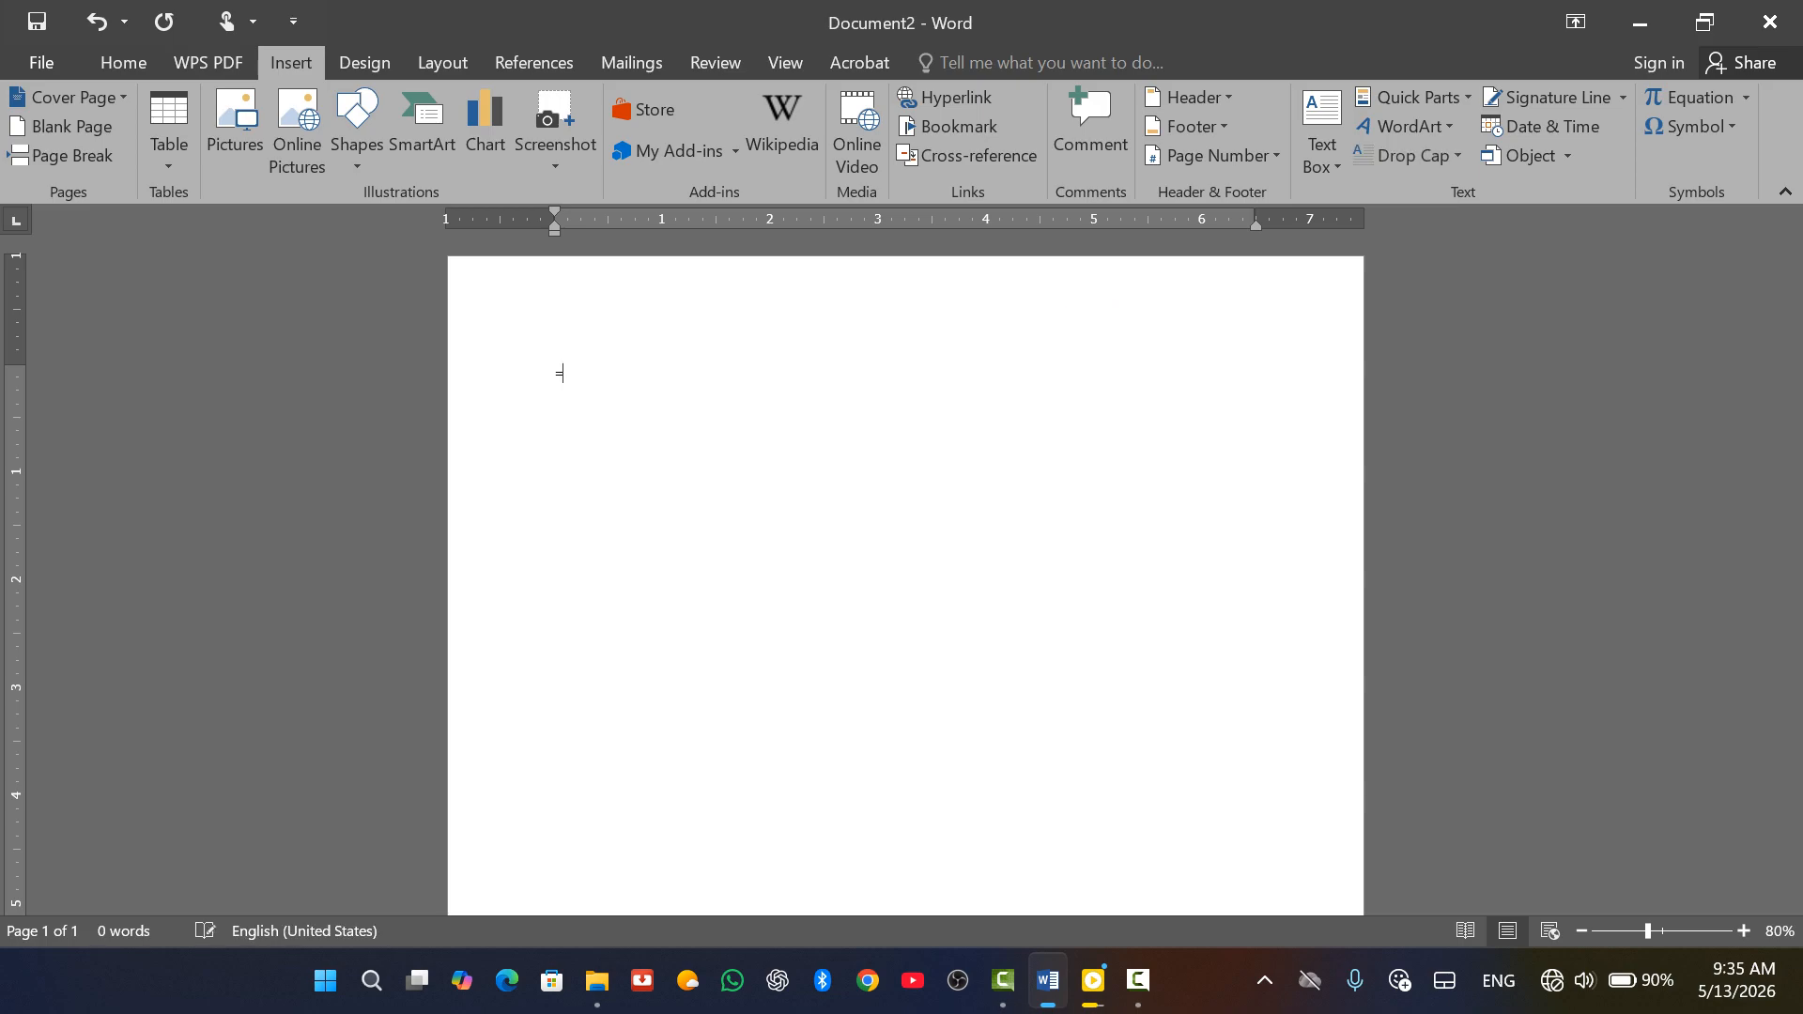
text(rand())
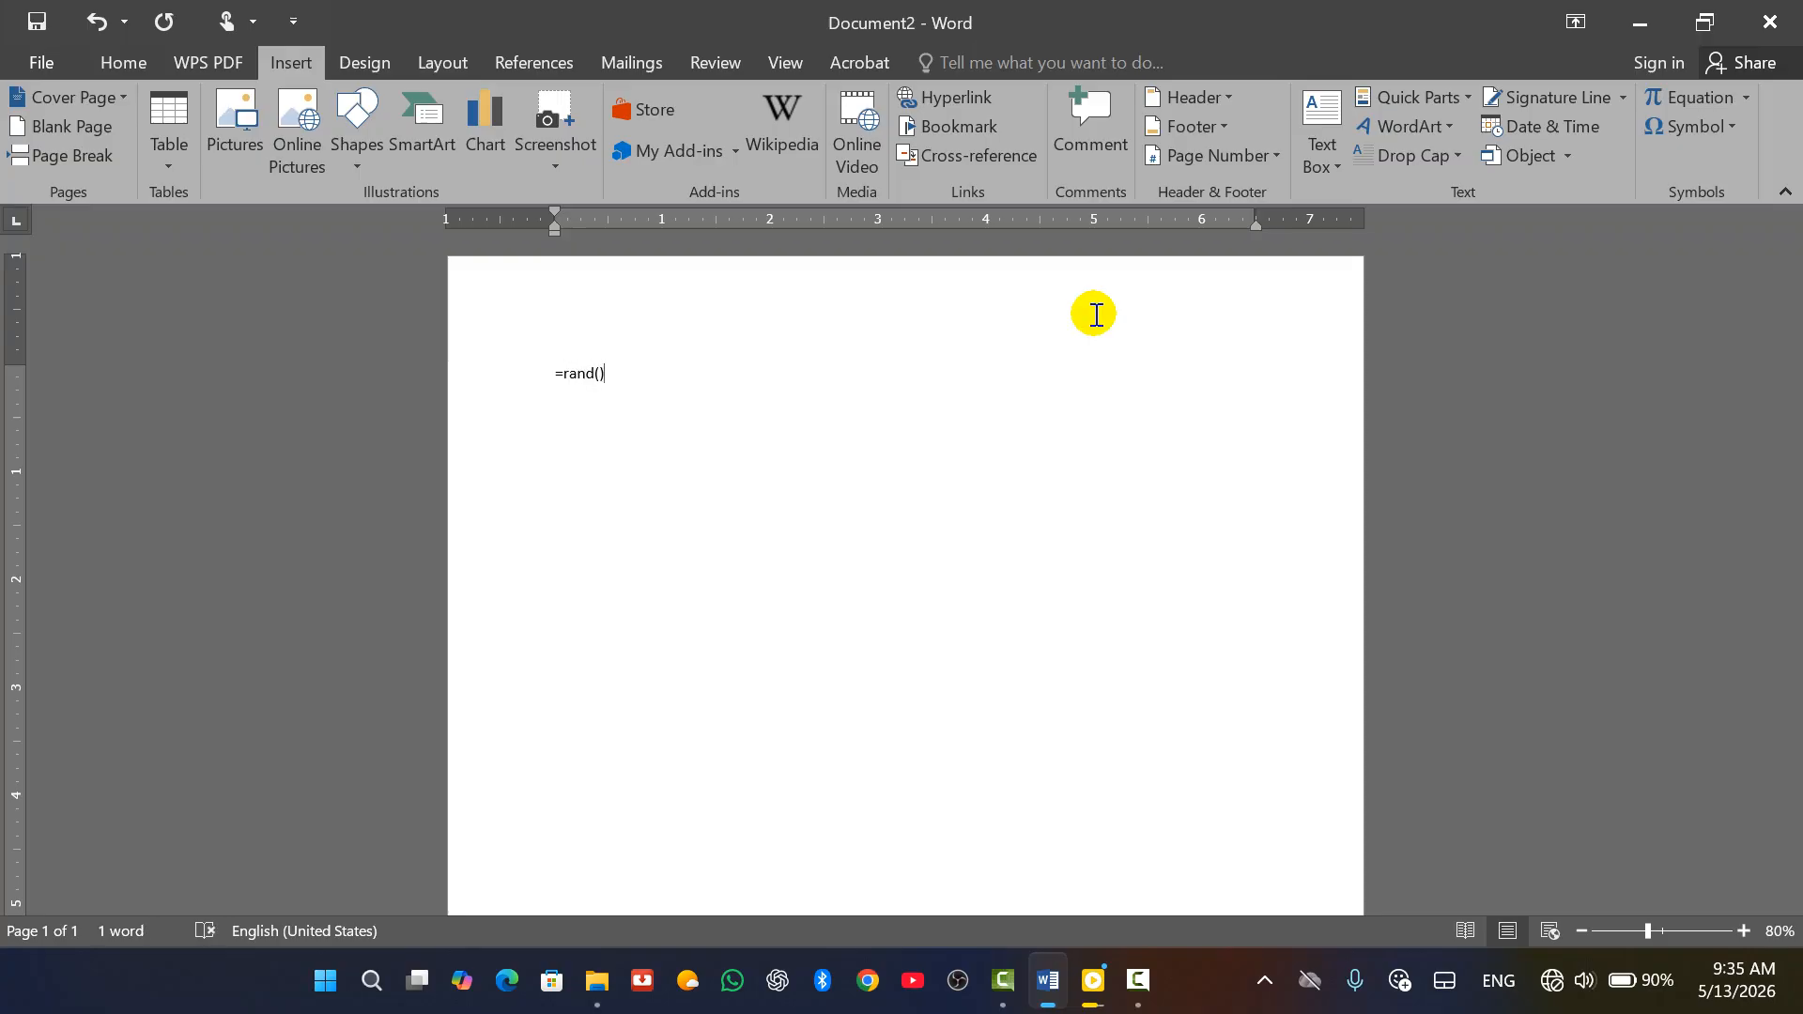
key(Return)
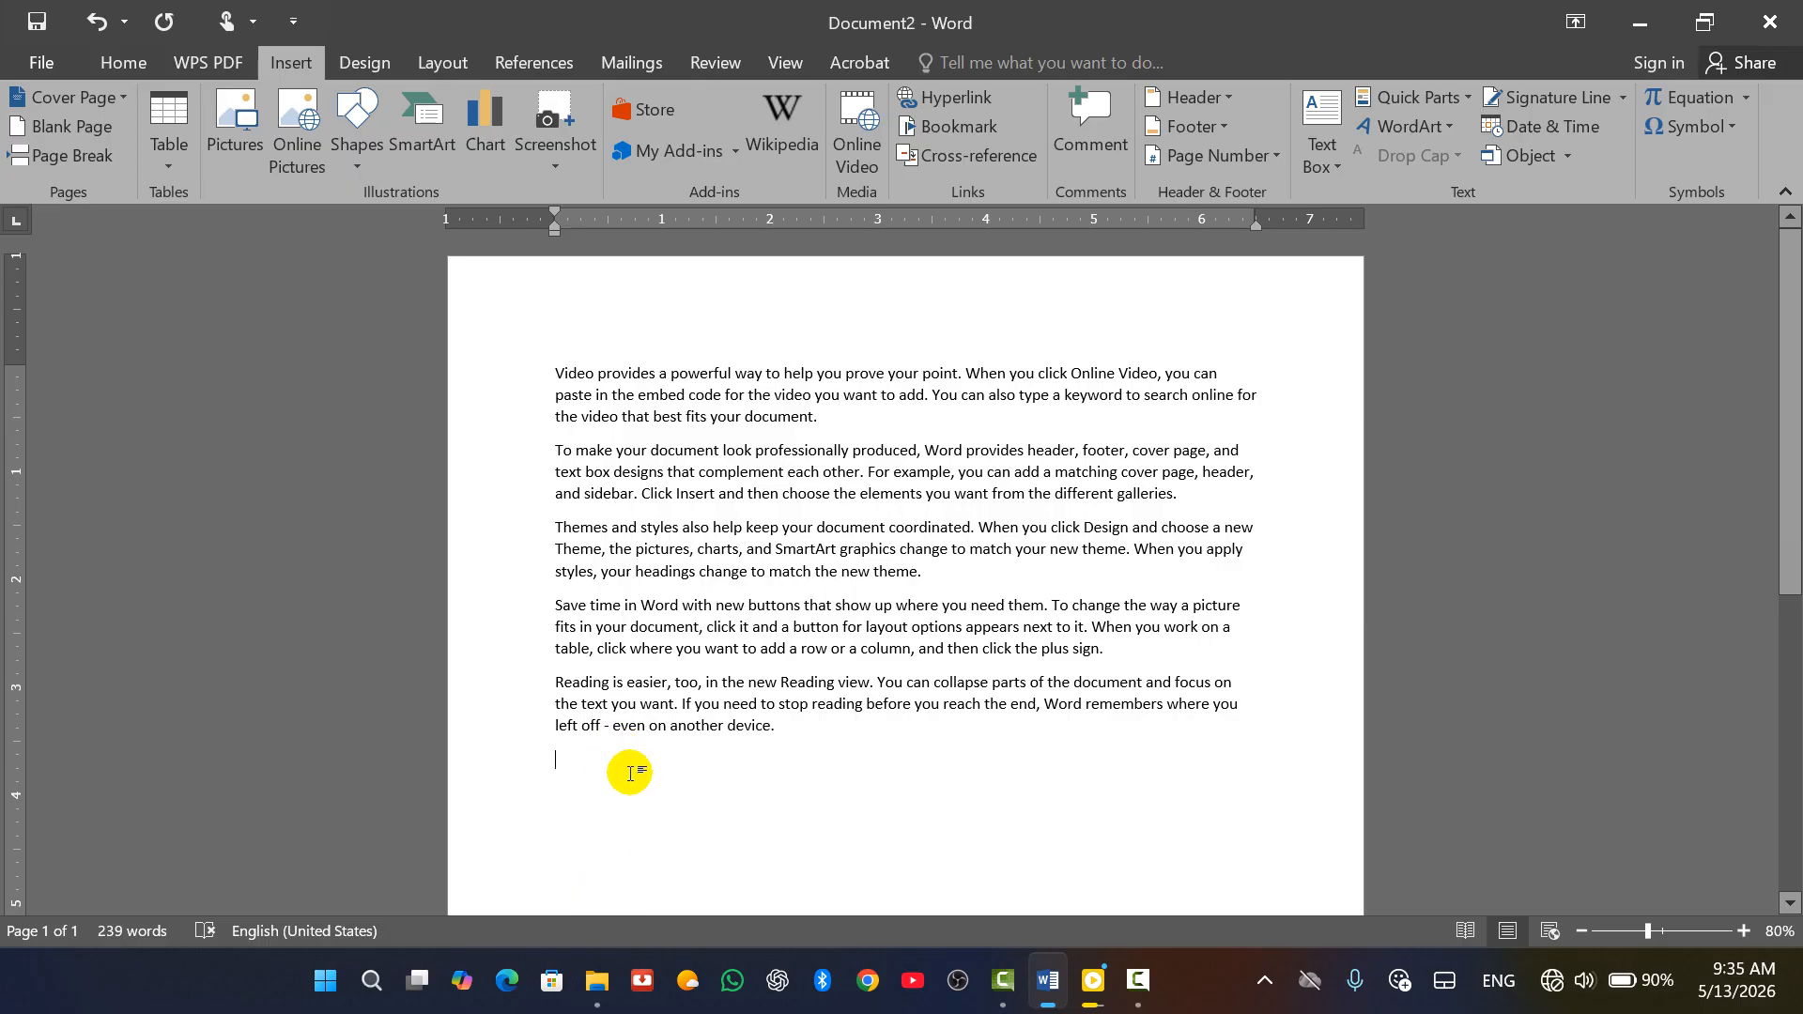
key(Return)
key(Return)
key(Return)
scroll(630, 648, down, 3)
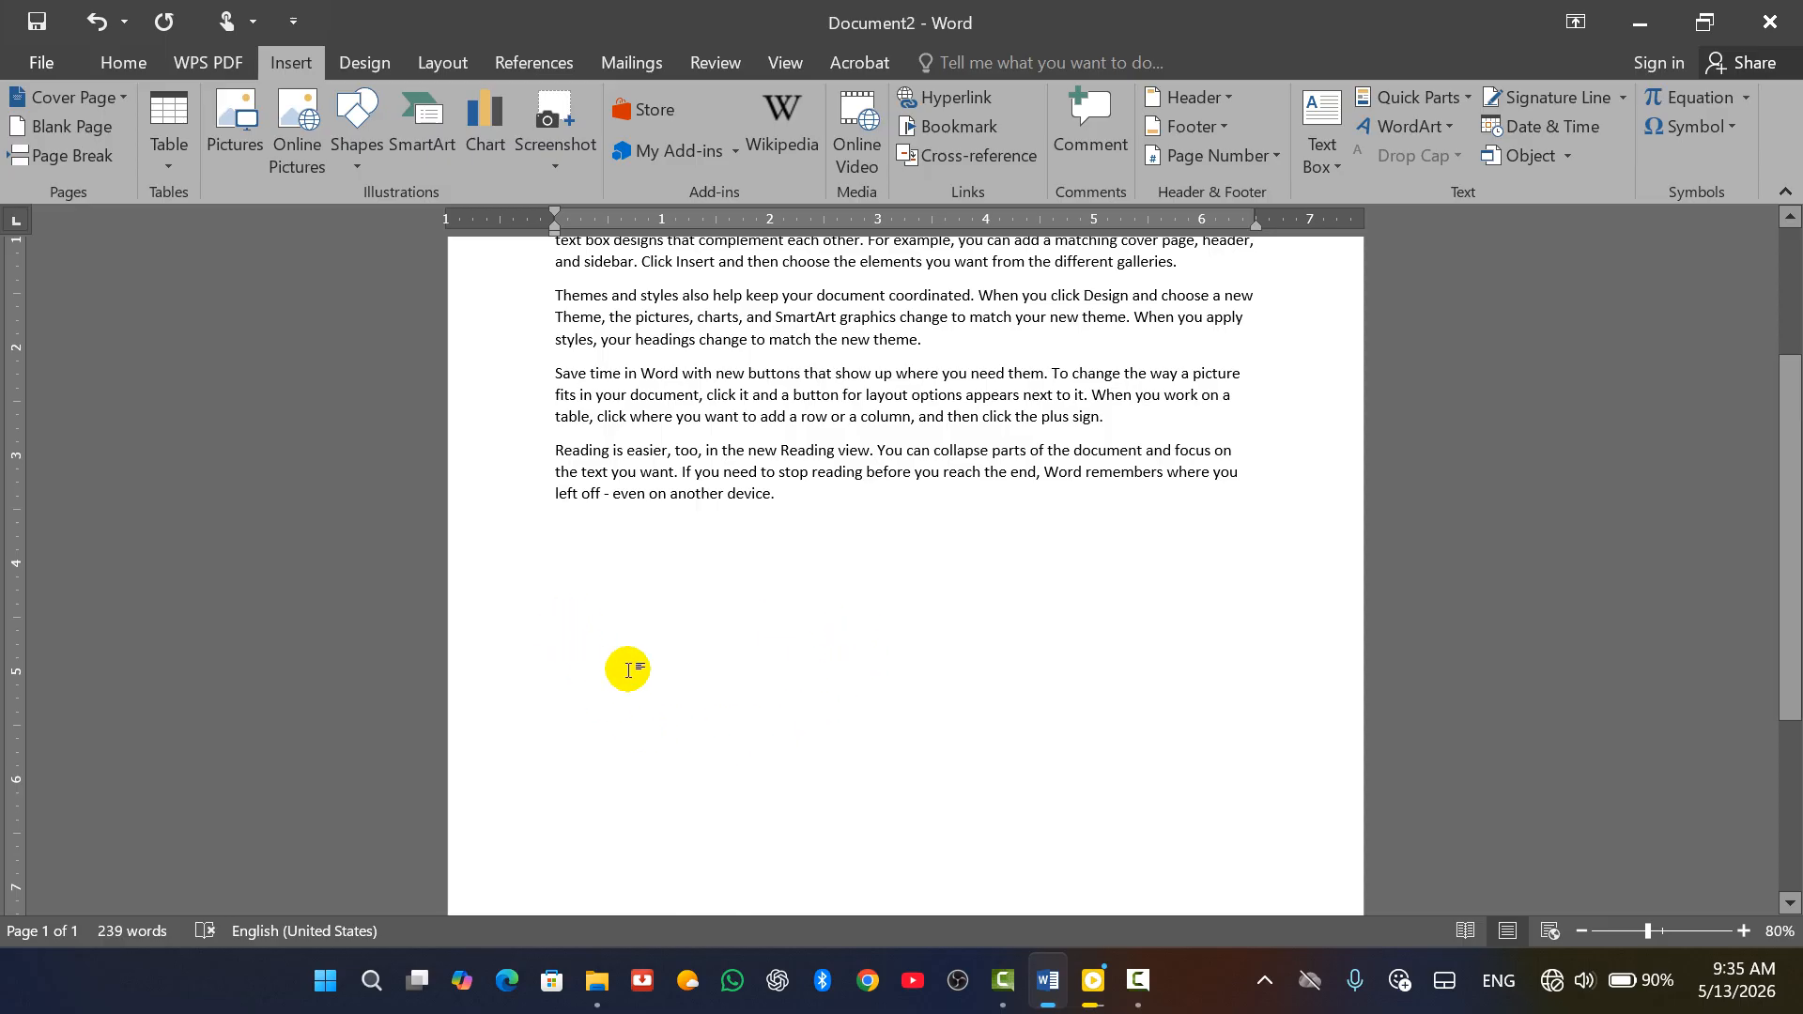
click(555, 660)
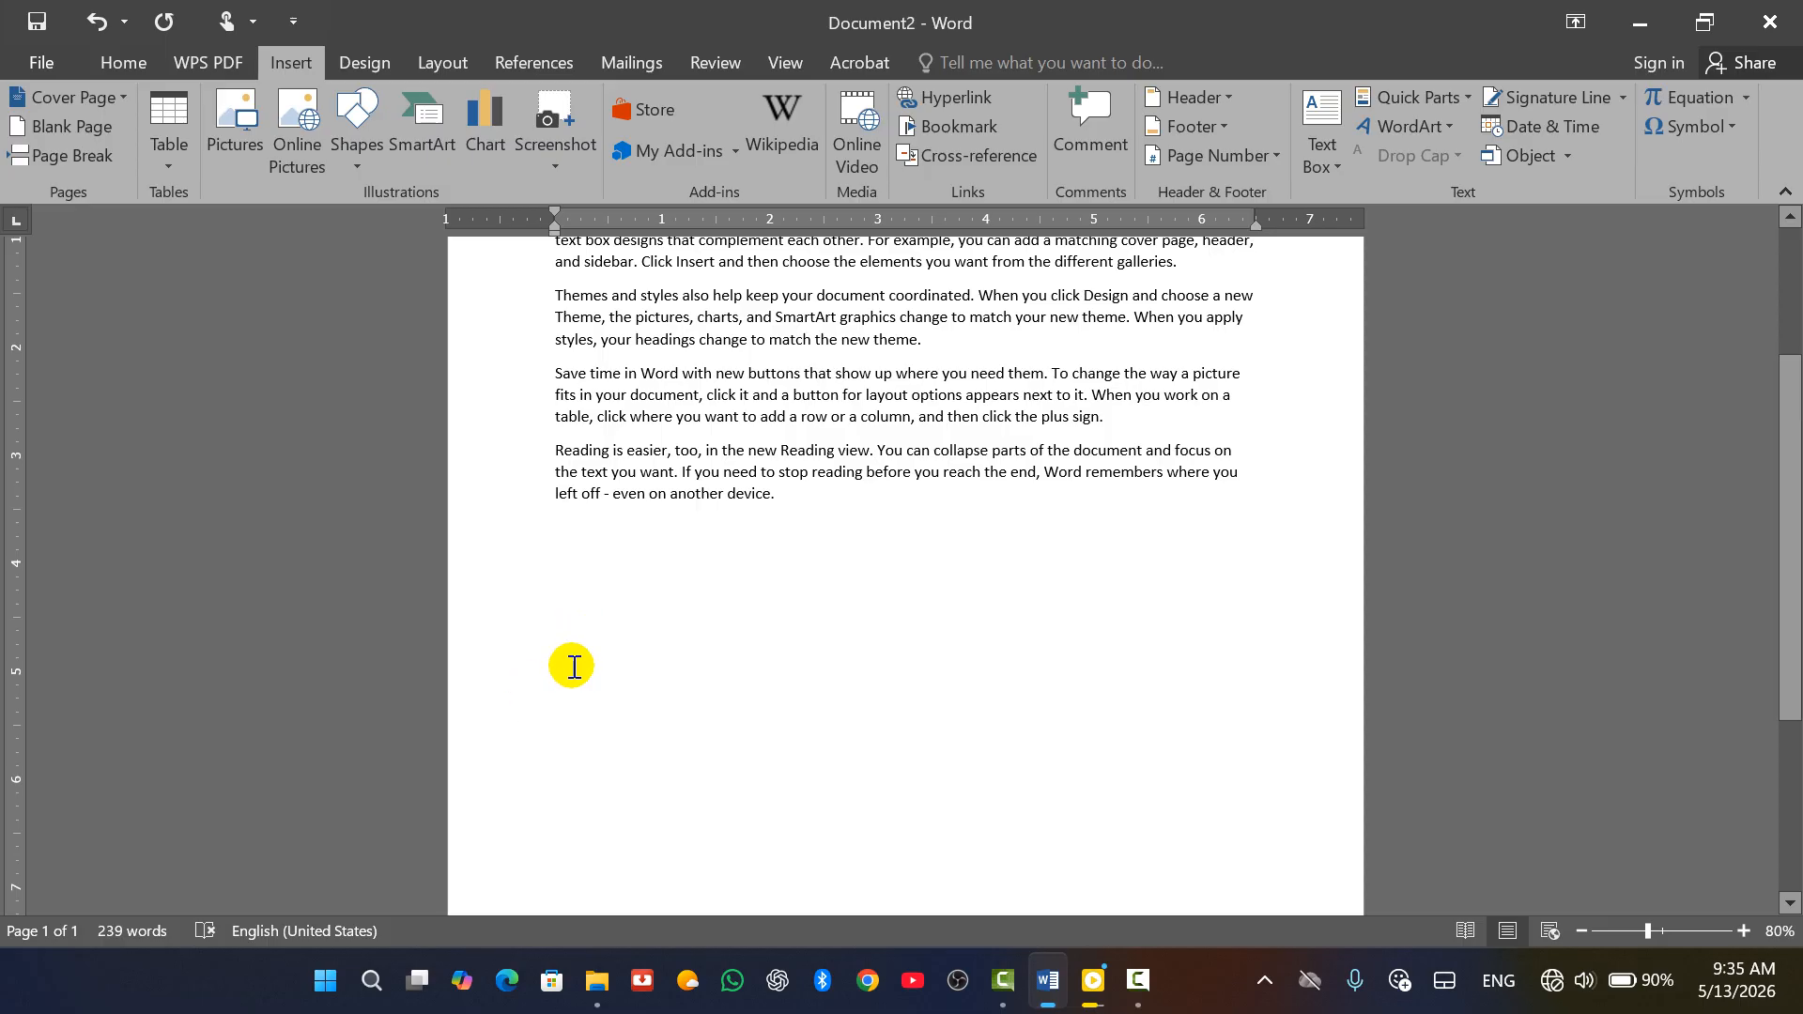
click(1624, 95)
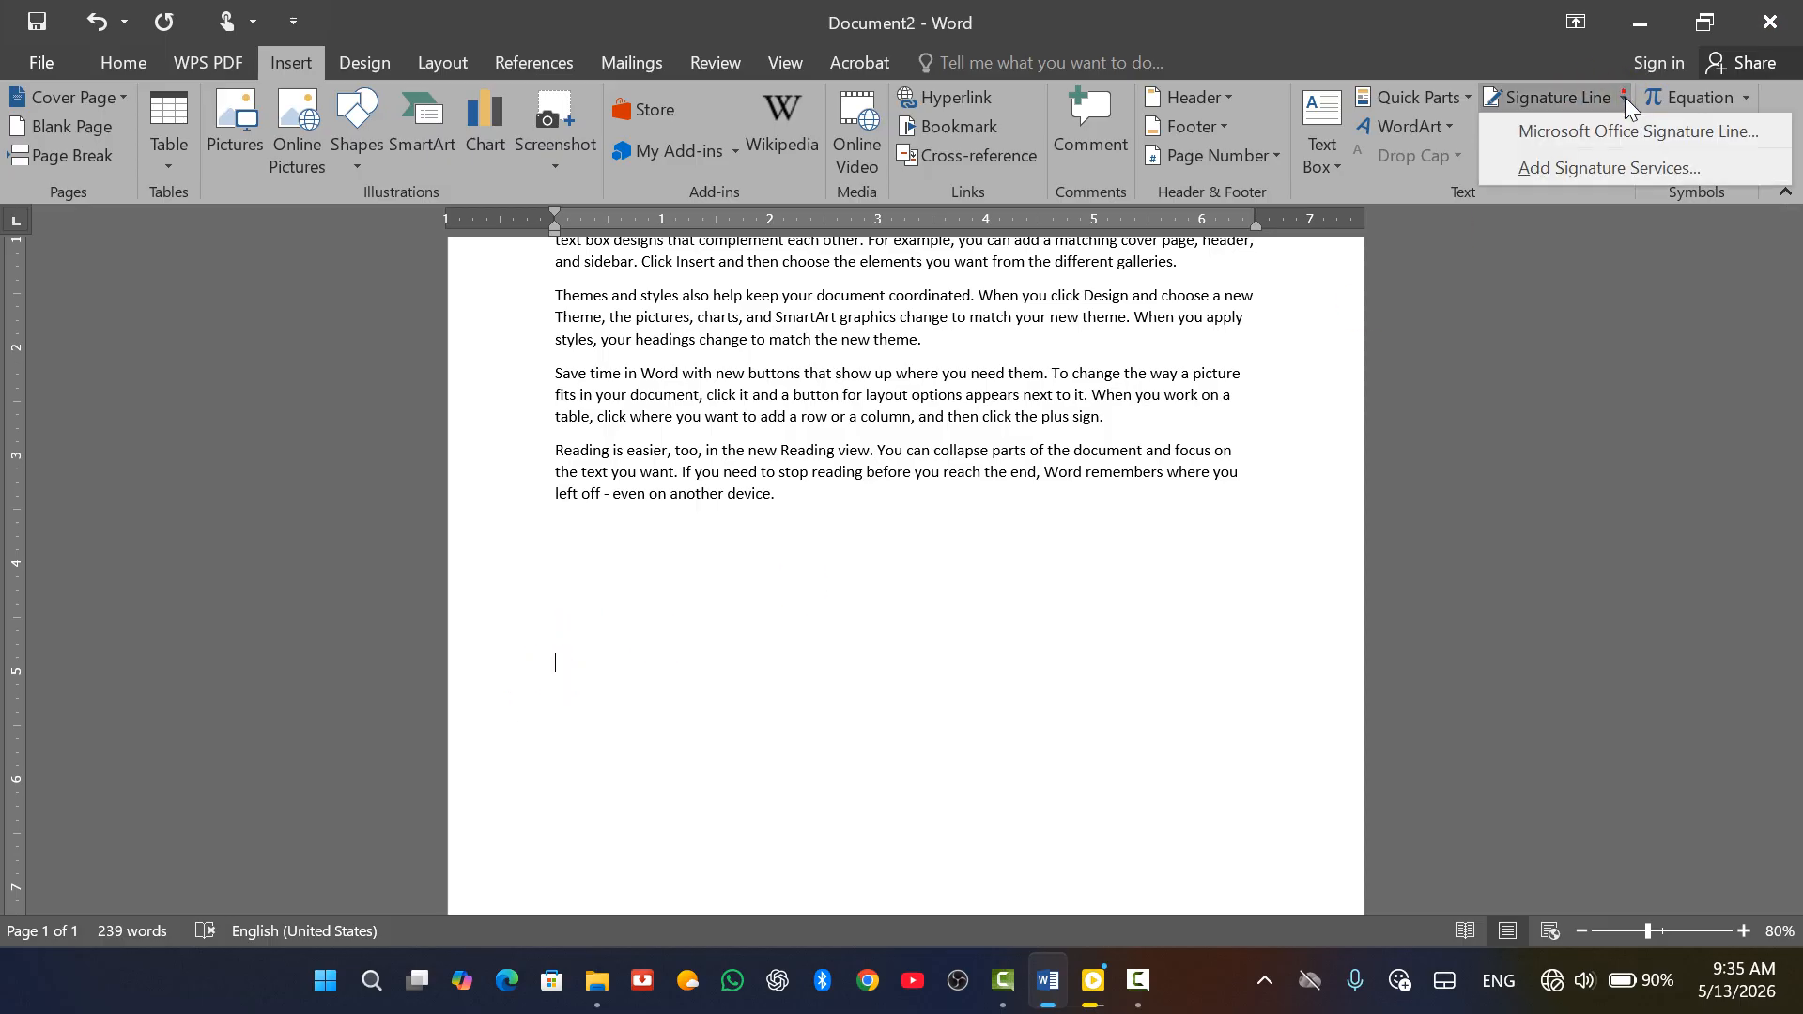
Insert a Microsoft Office signature line with the signer's name, title Engineer, and e-mail address
click(1580, 139)
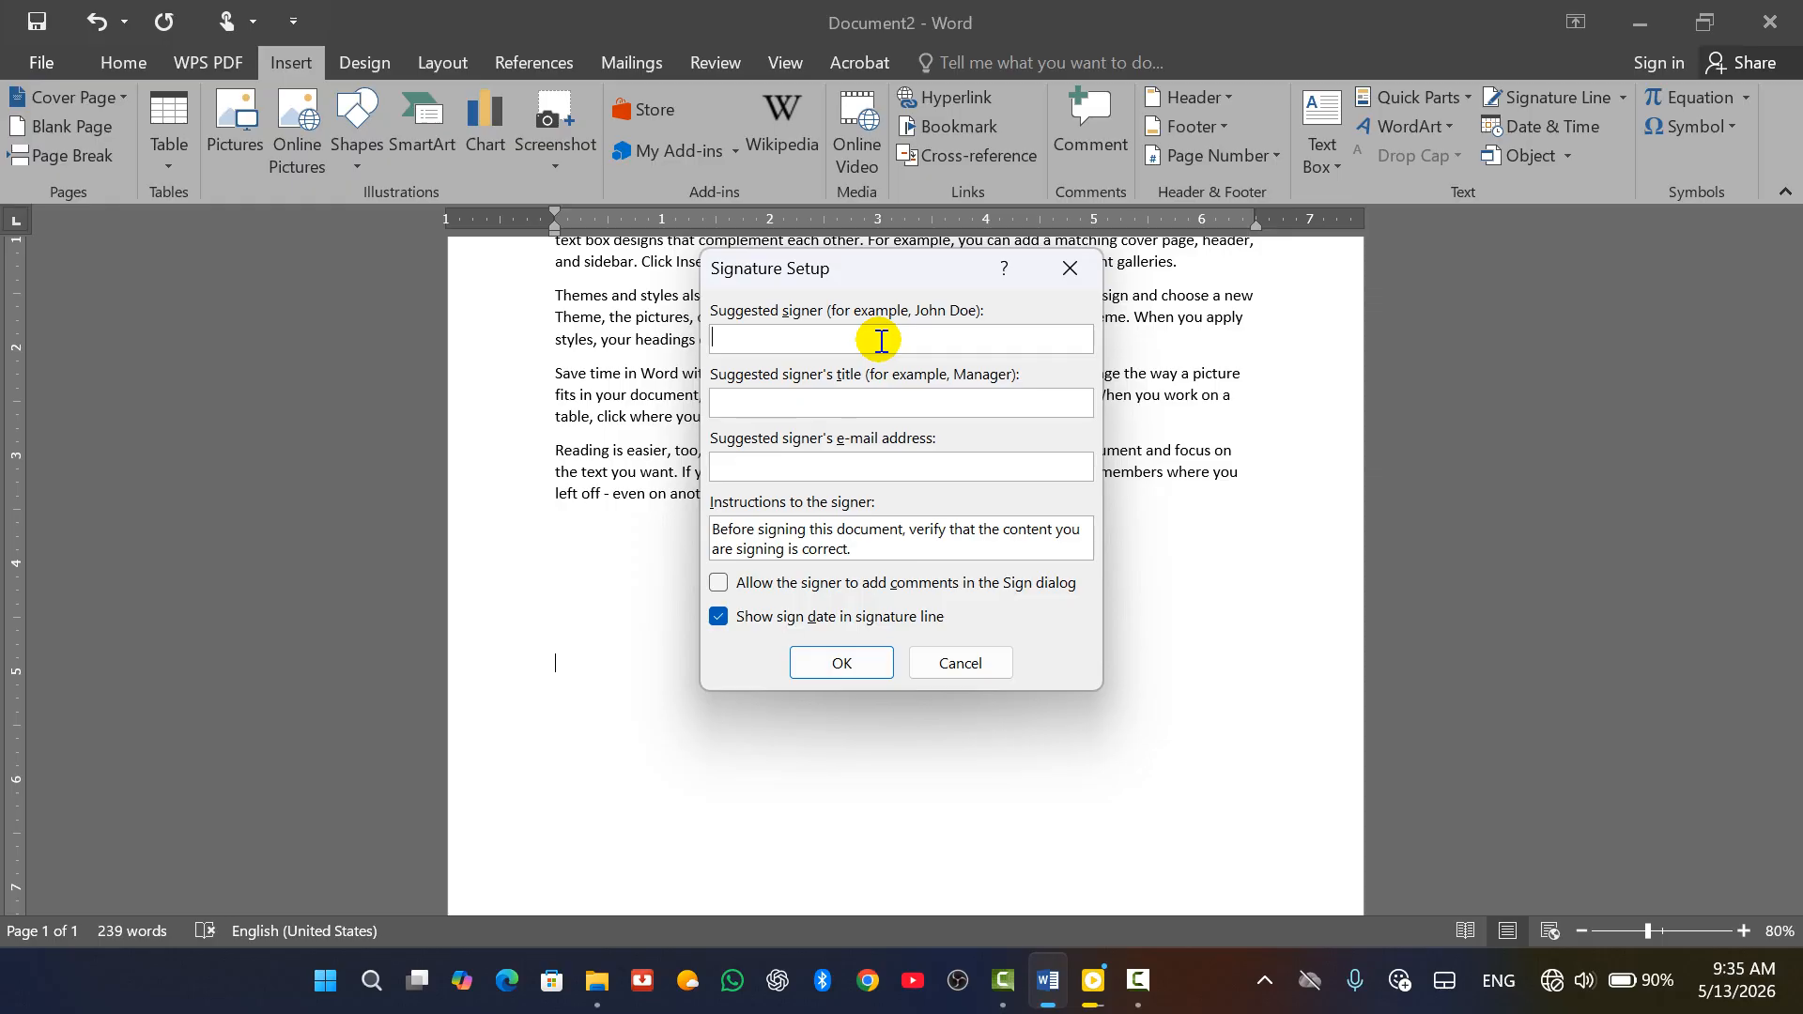
text(al)
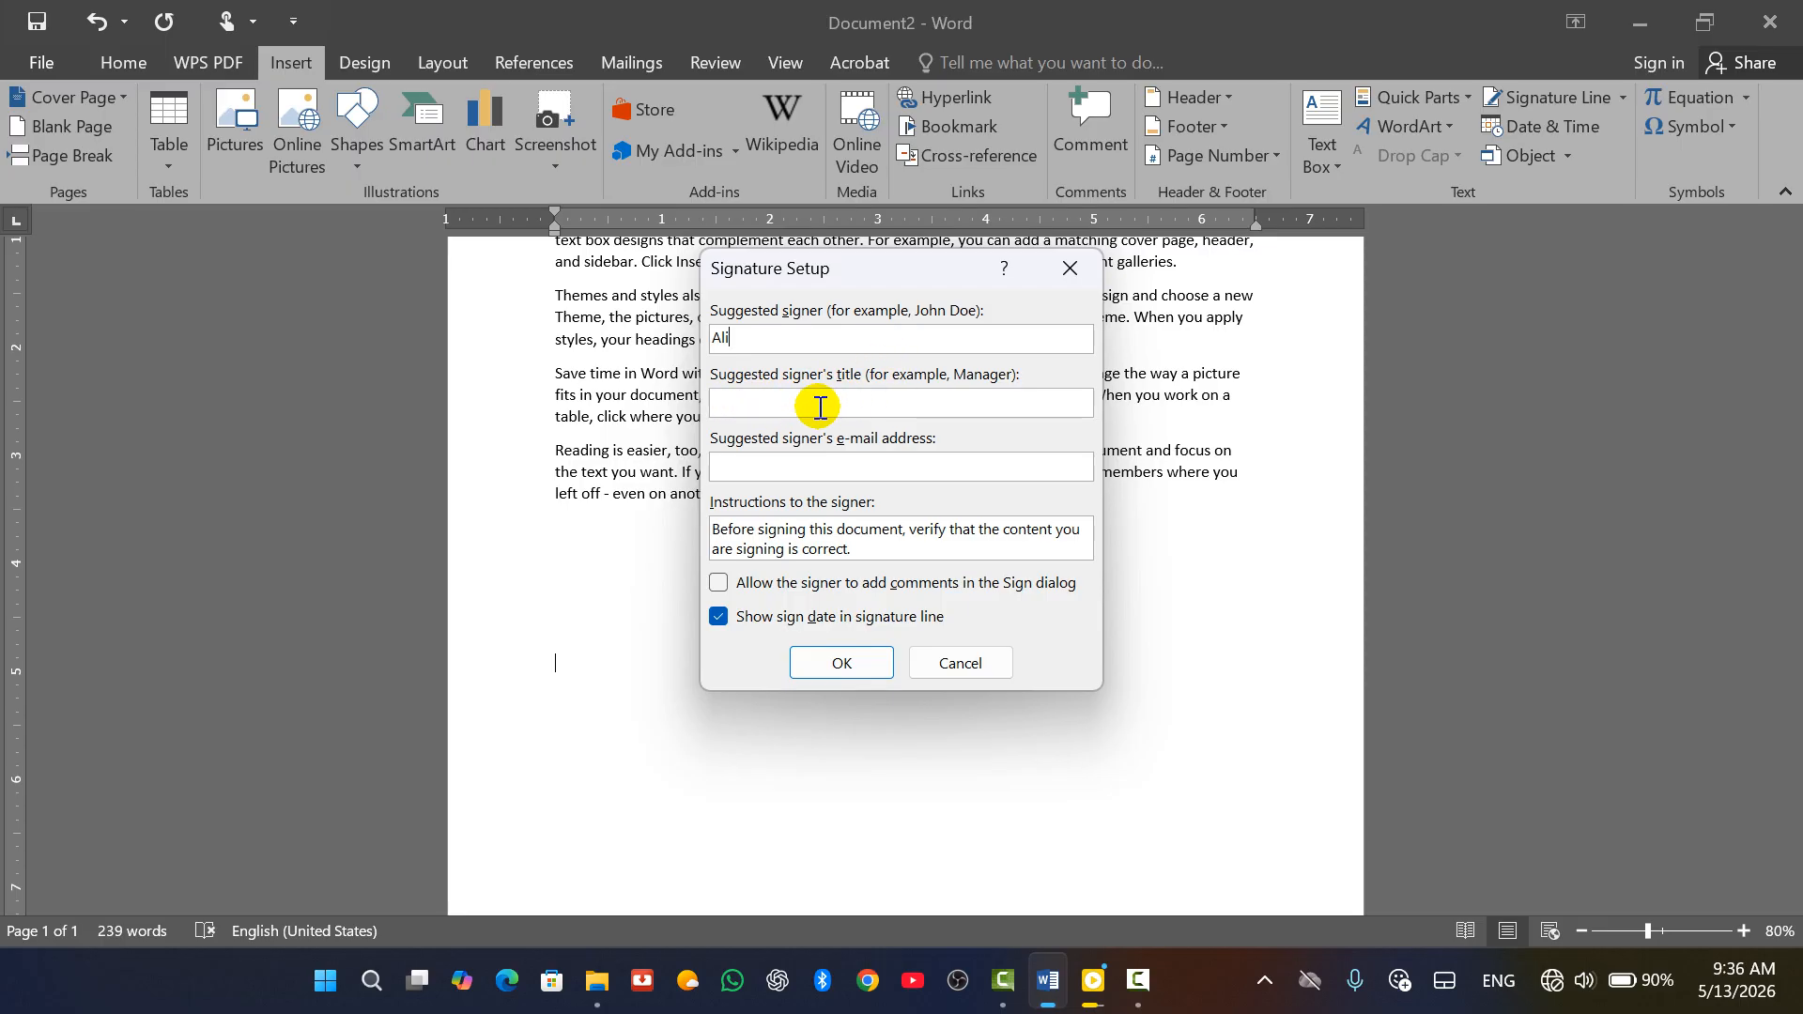
click(819, 404)
text(Engineer)
click(778, 467)
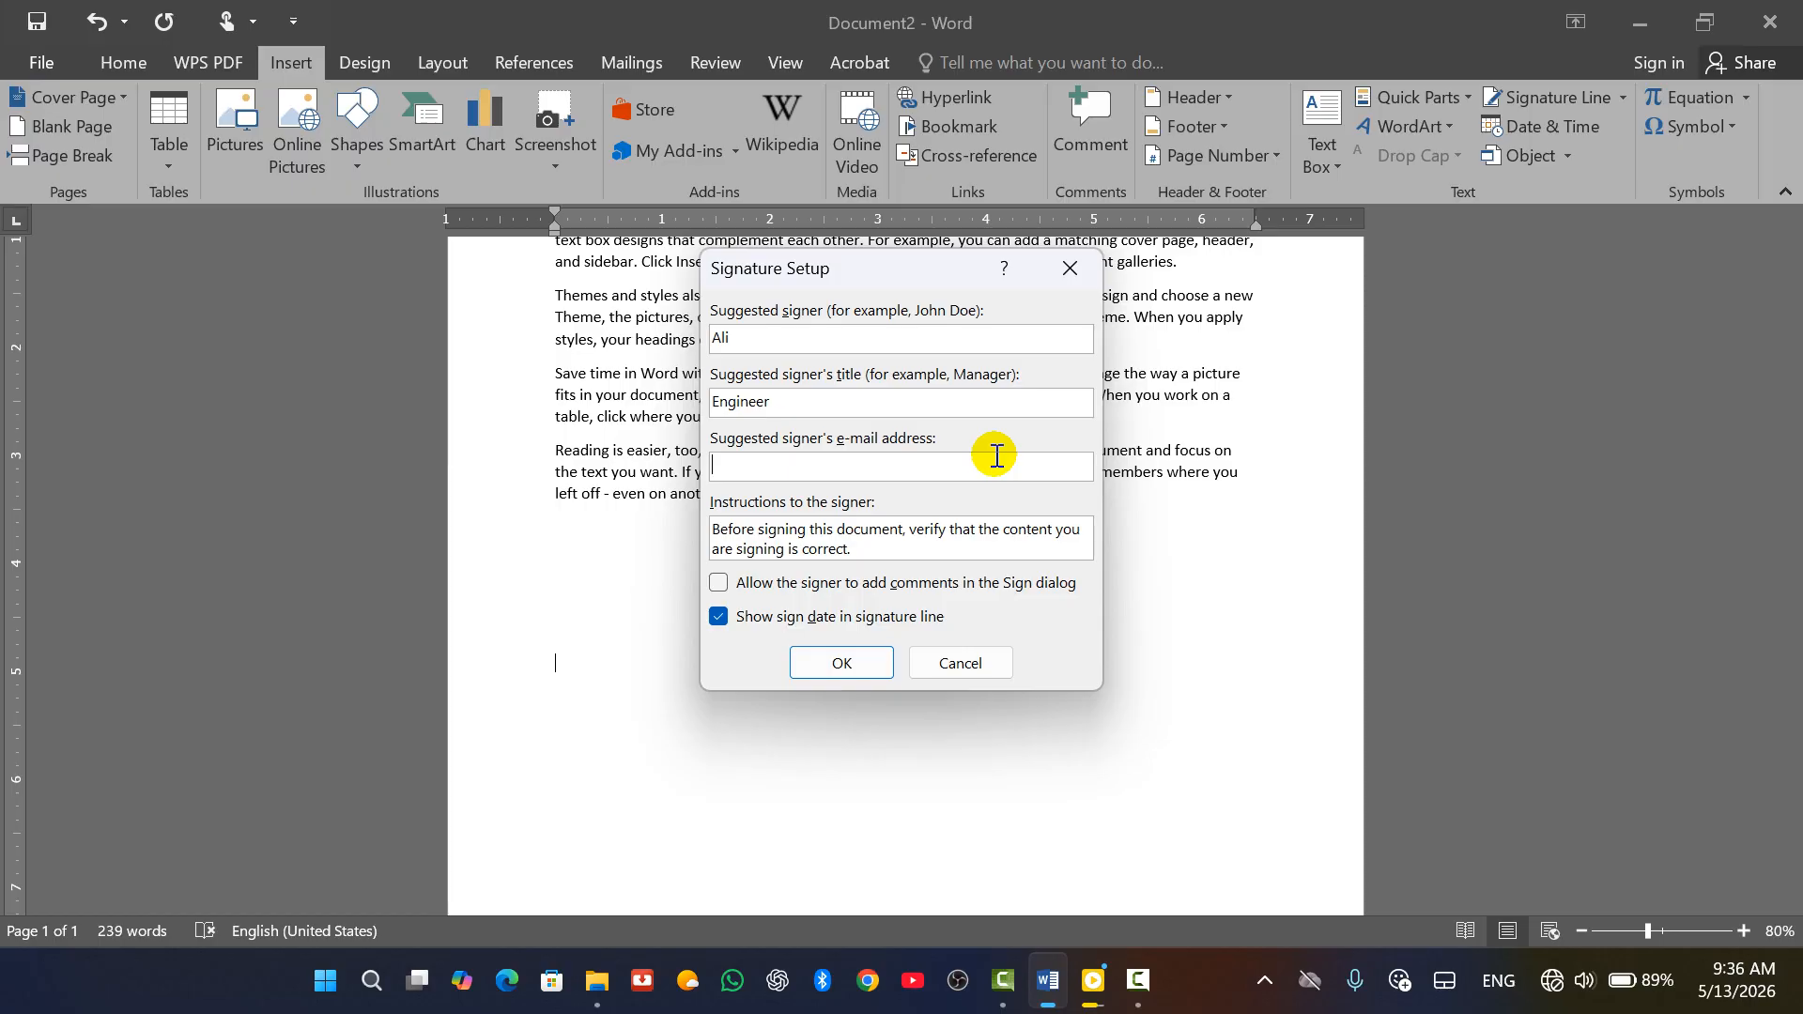
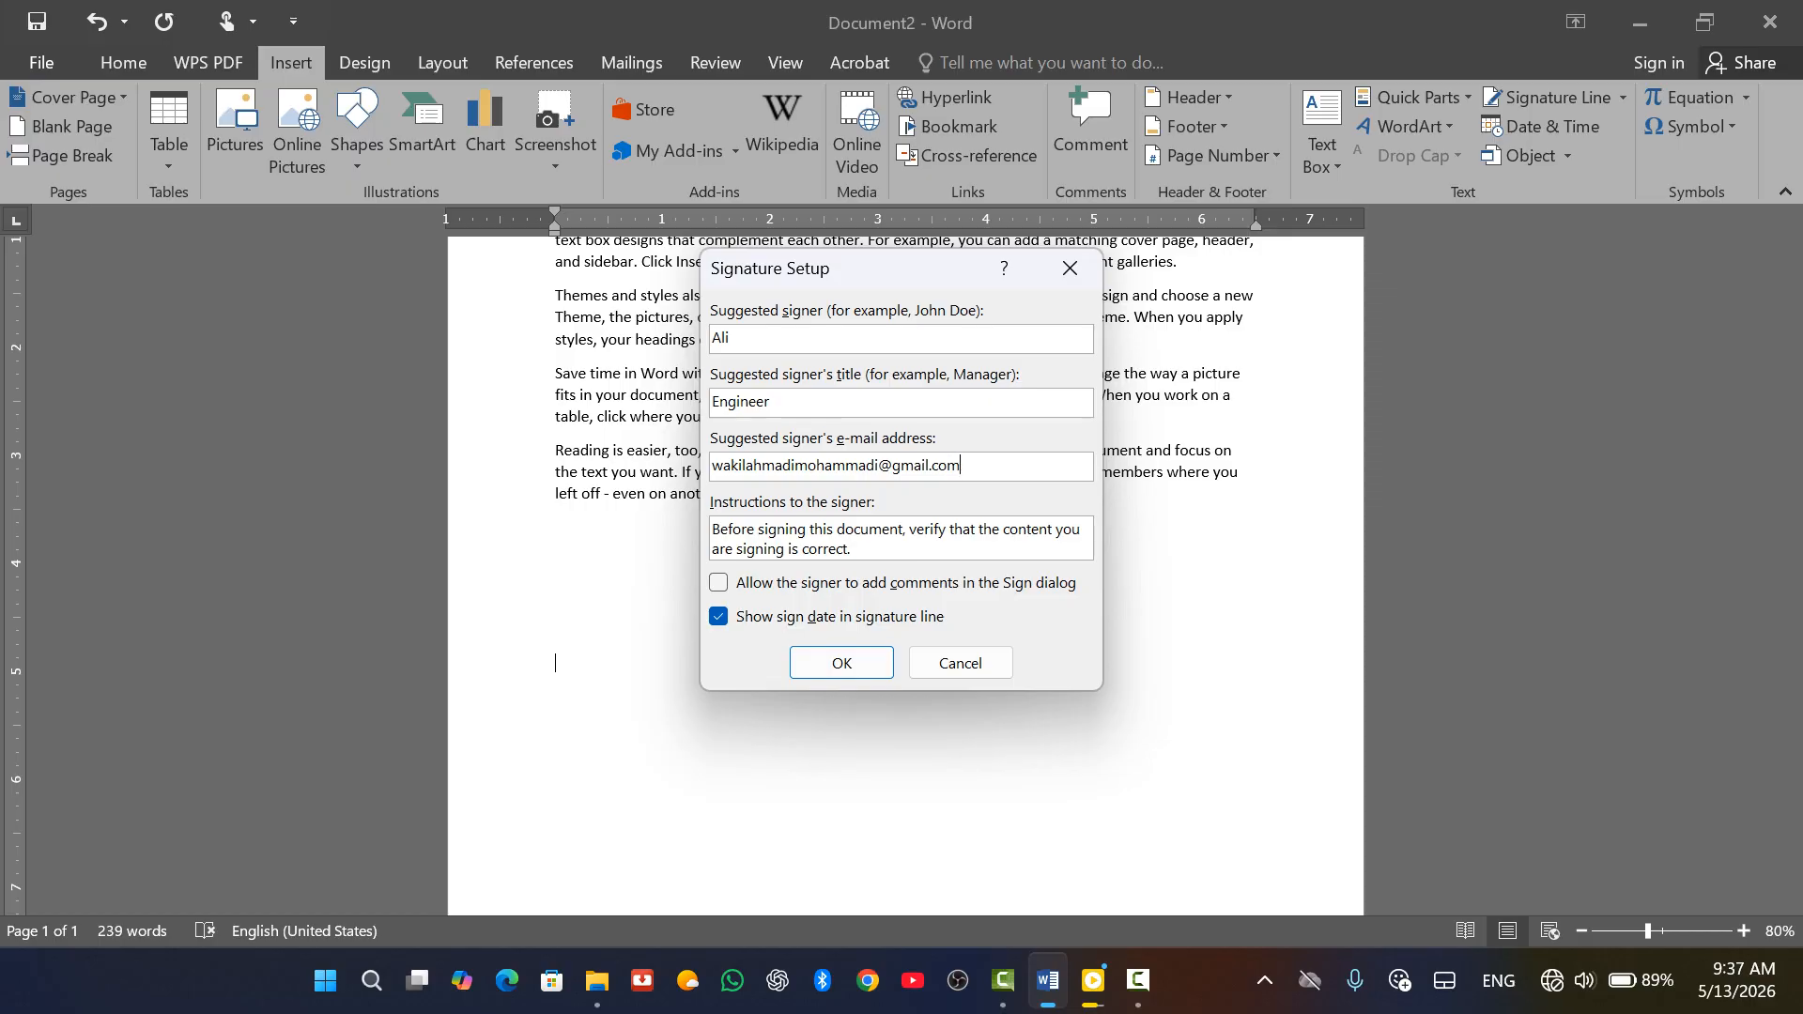
click(835, 661)
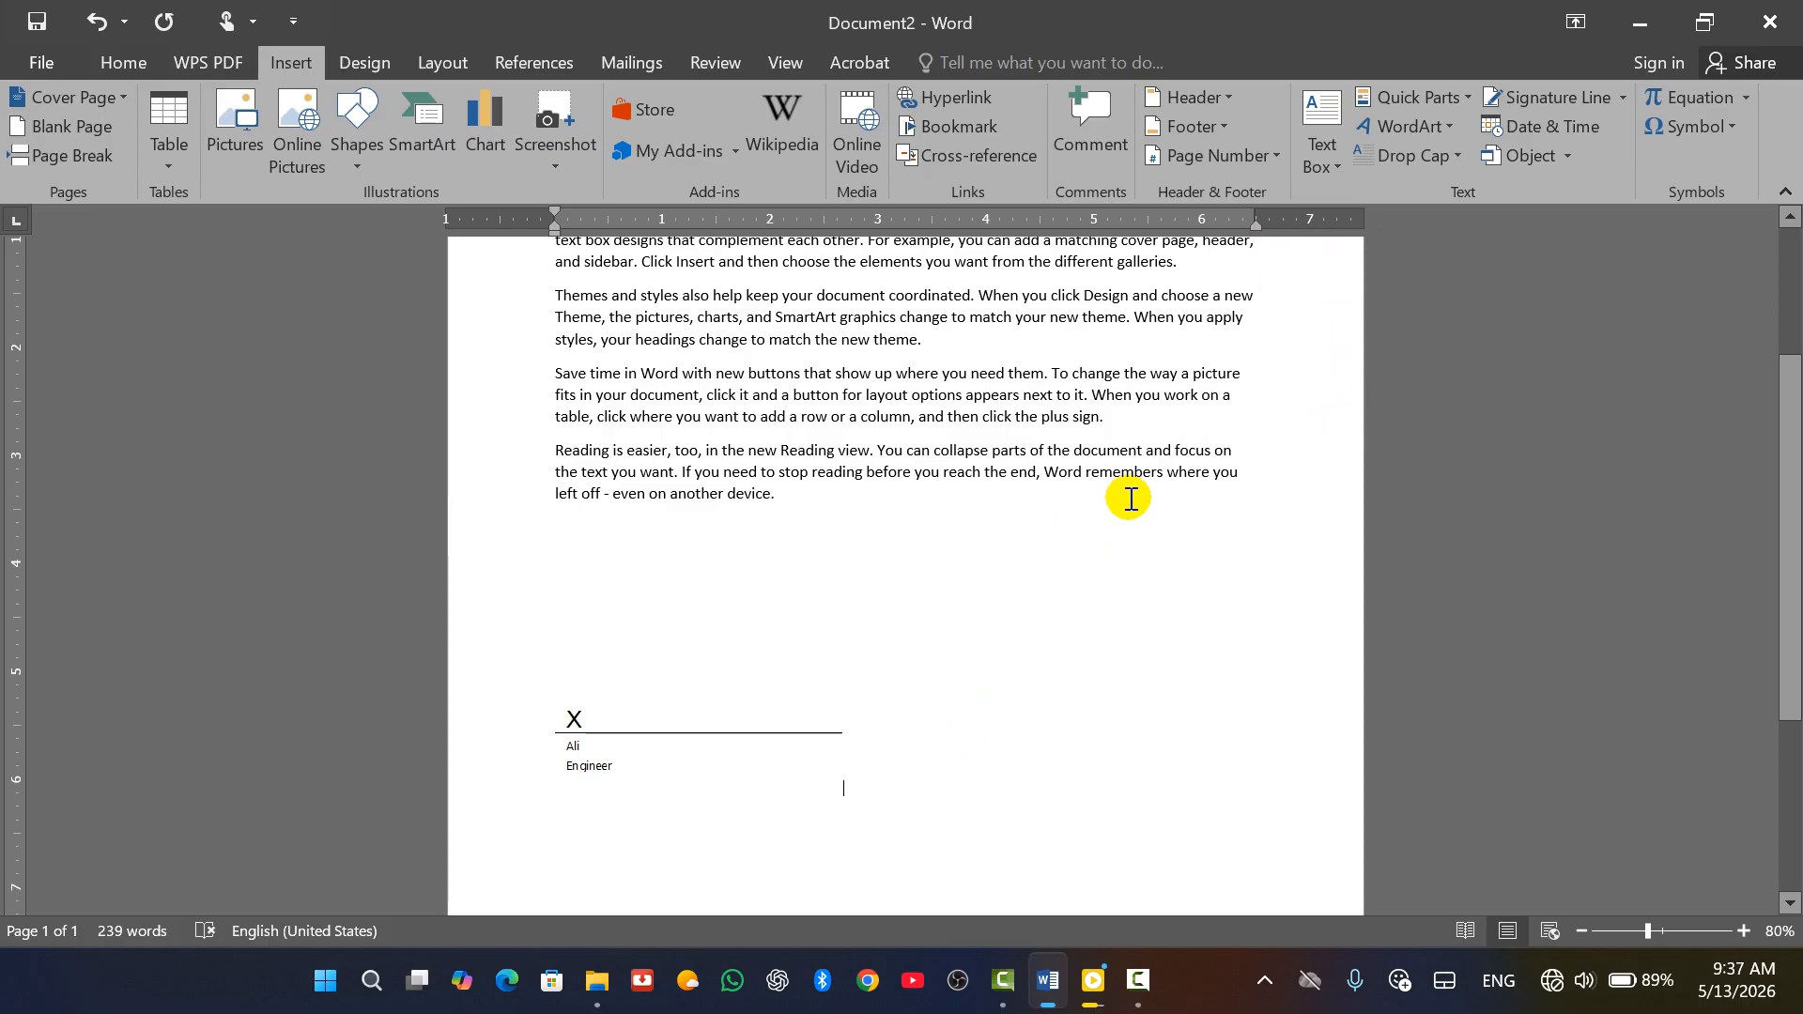
Open the Signature Line dropdown on the Insert tab
click(1626, 96)
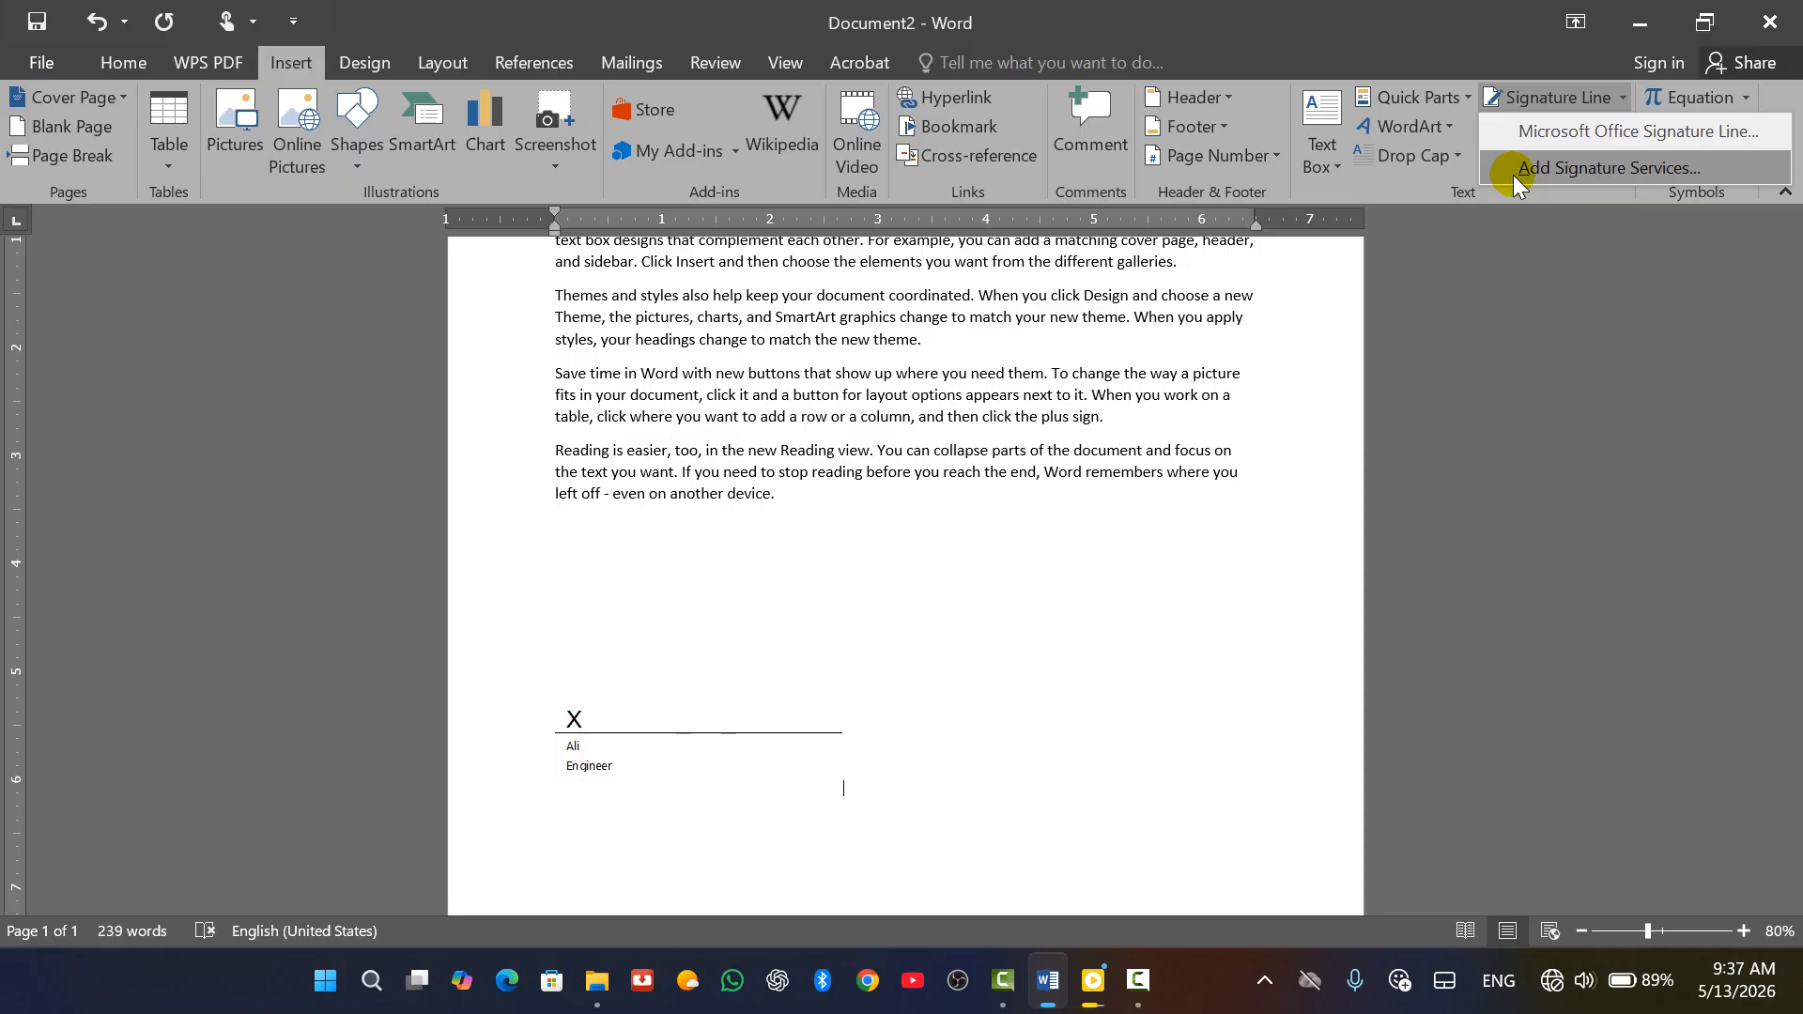
Open Add Signature Services in Edge, then close the browser to return to Word
click(1513, 175)
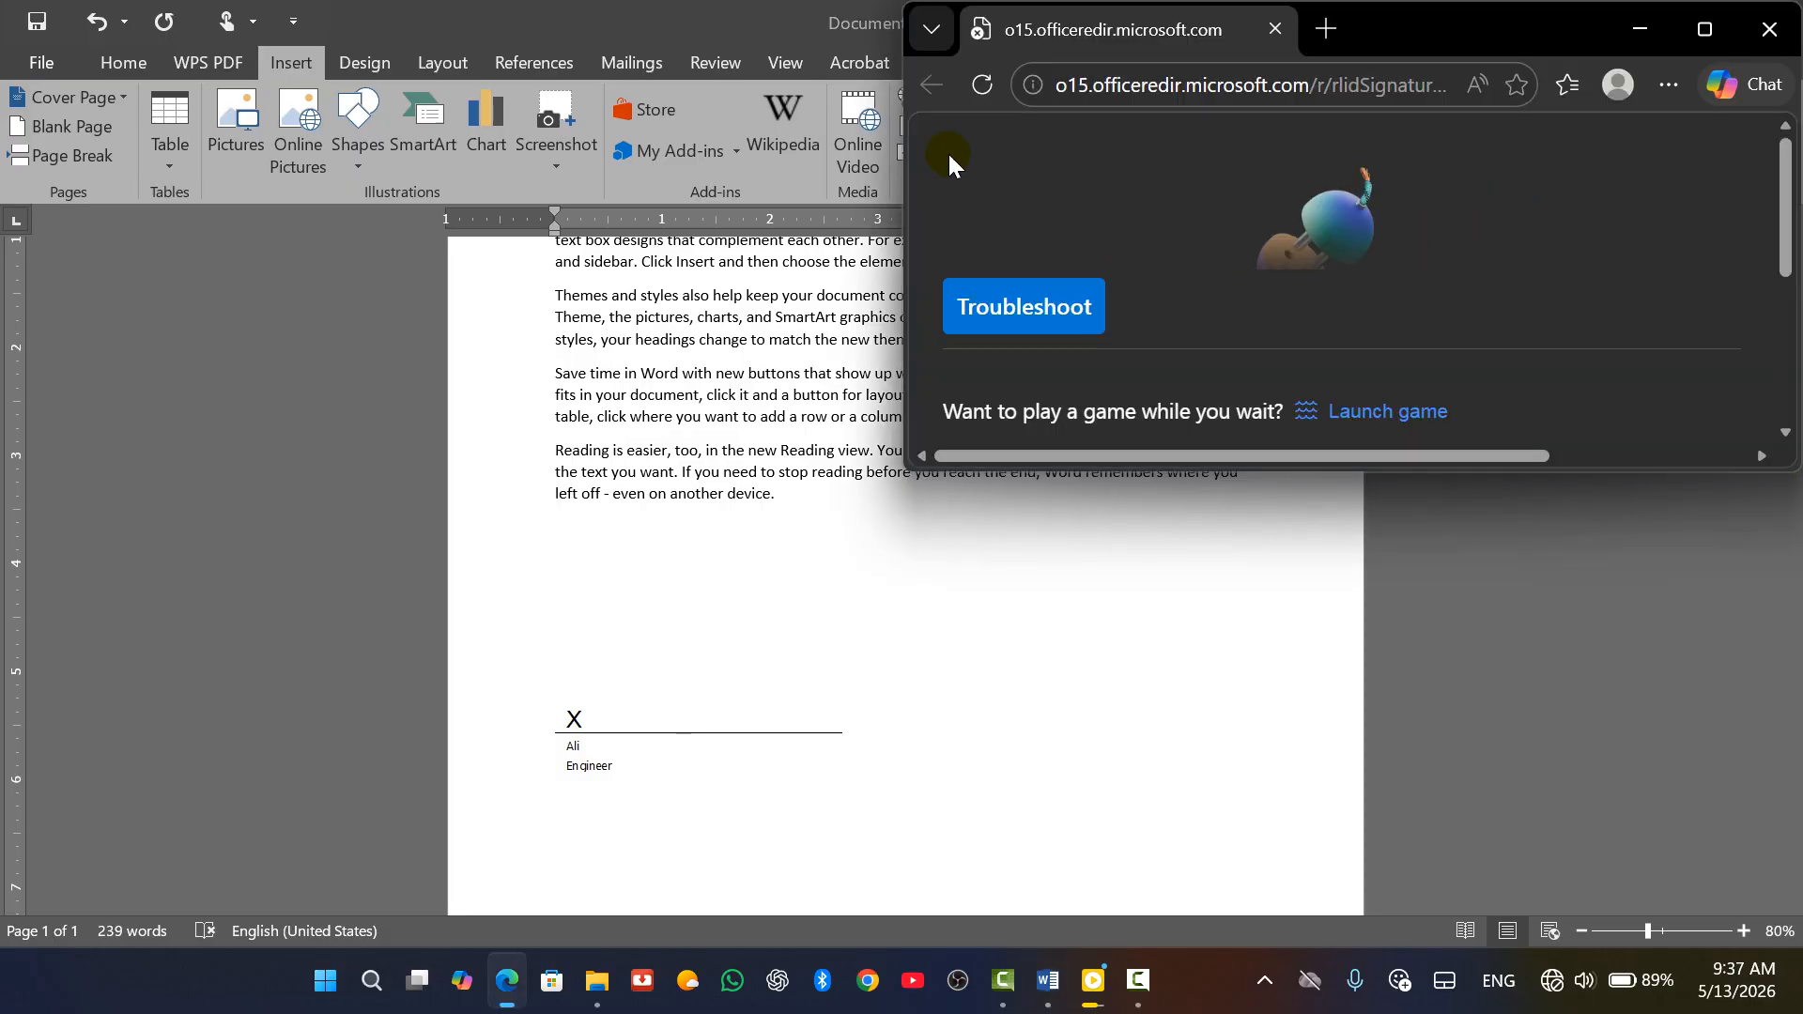
drag(1514, 31, 1362, 82)
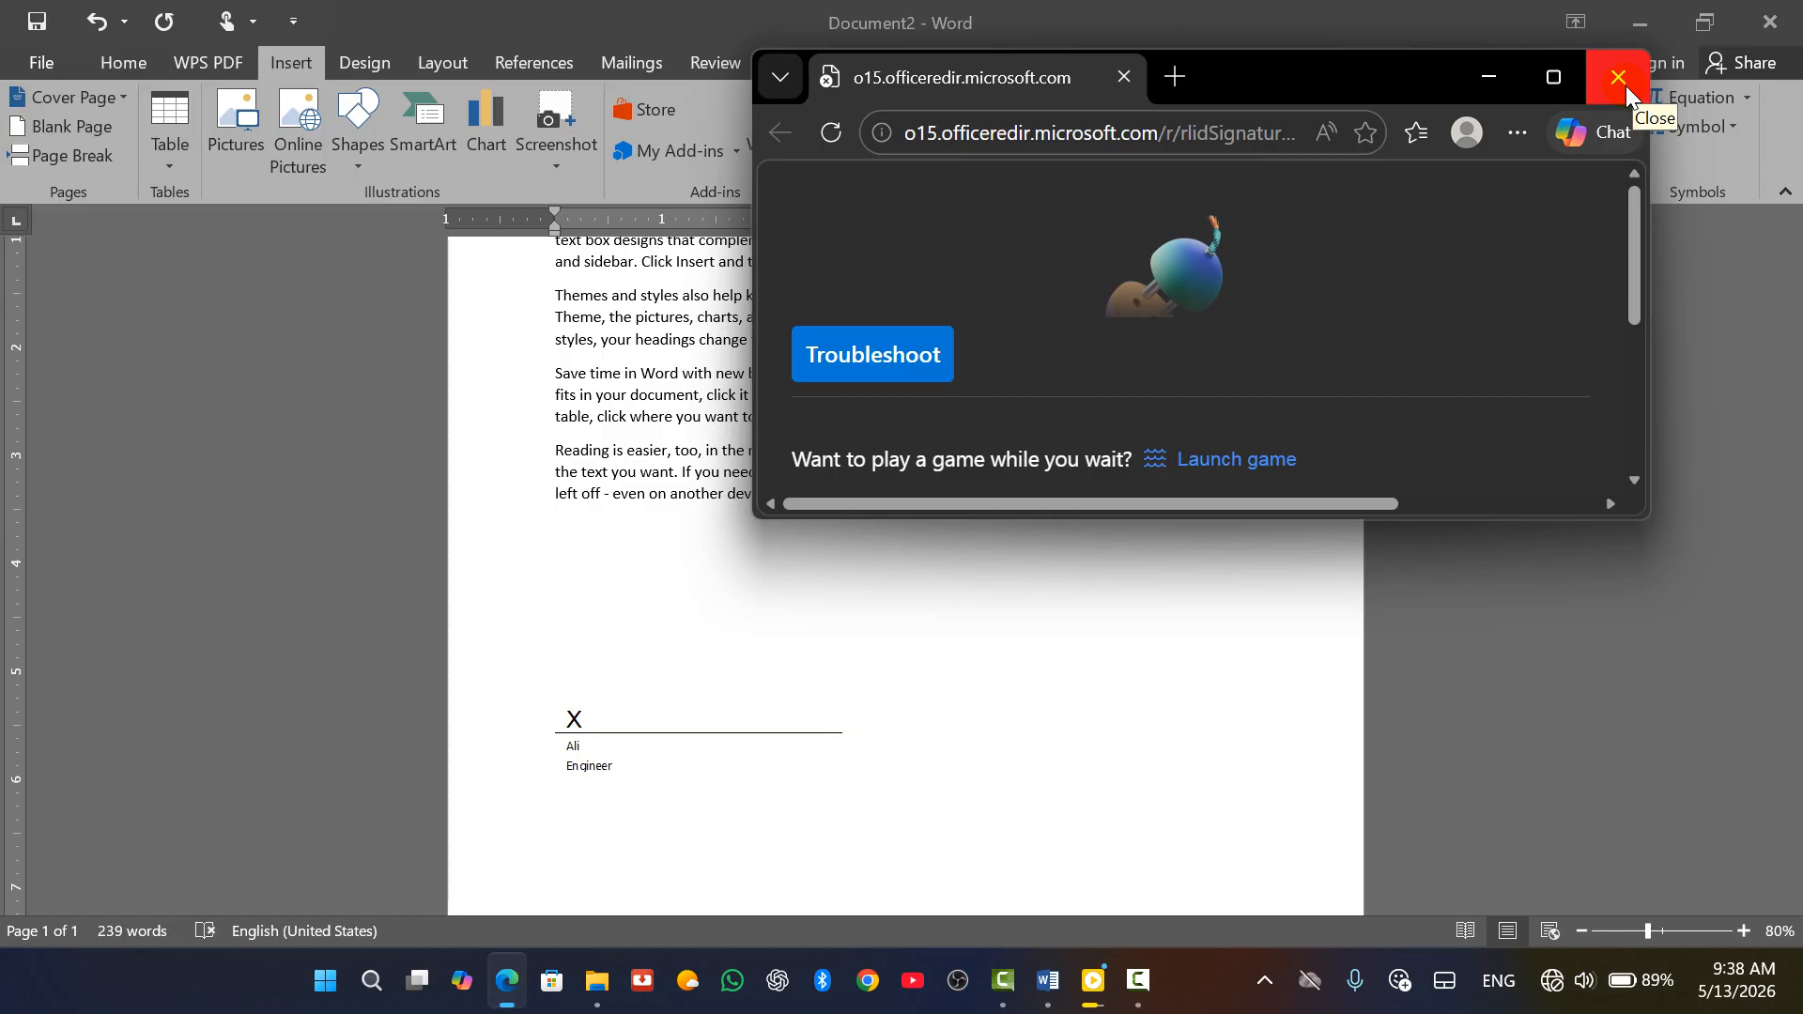
click(1626, 86)
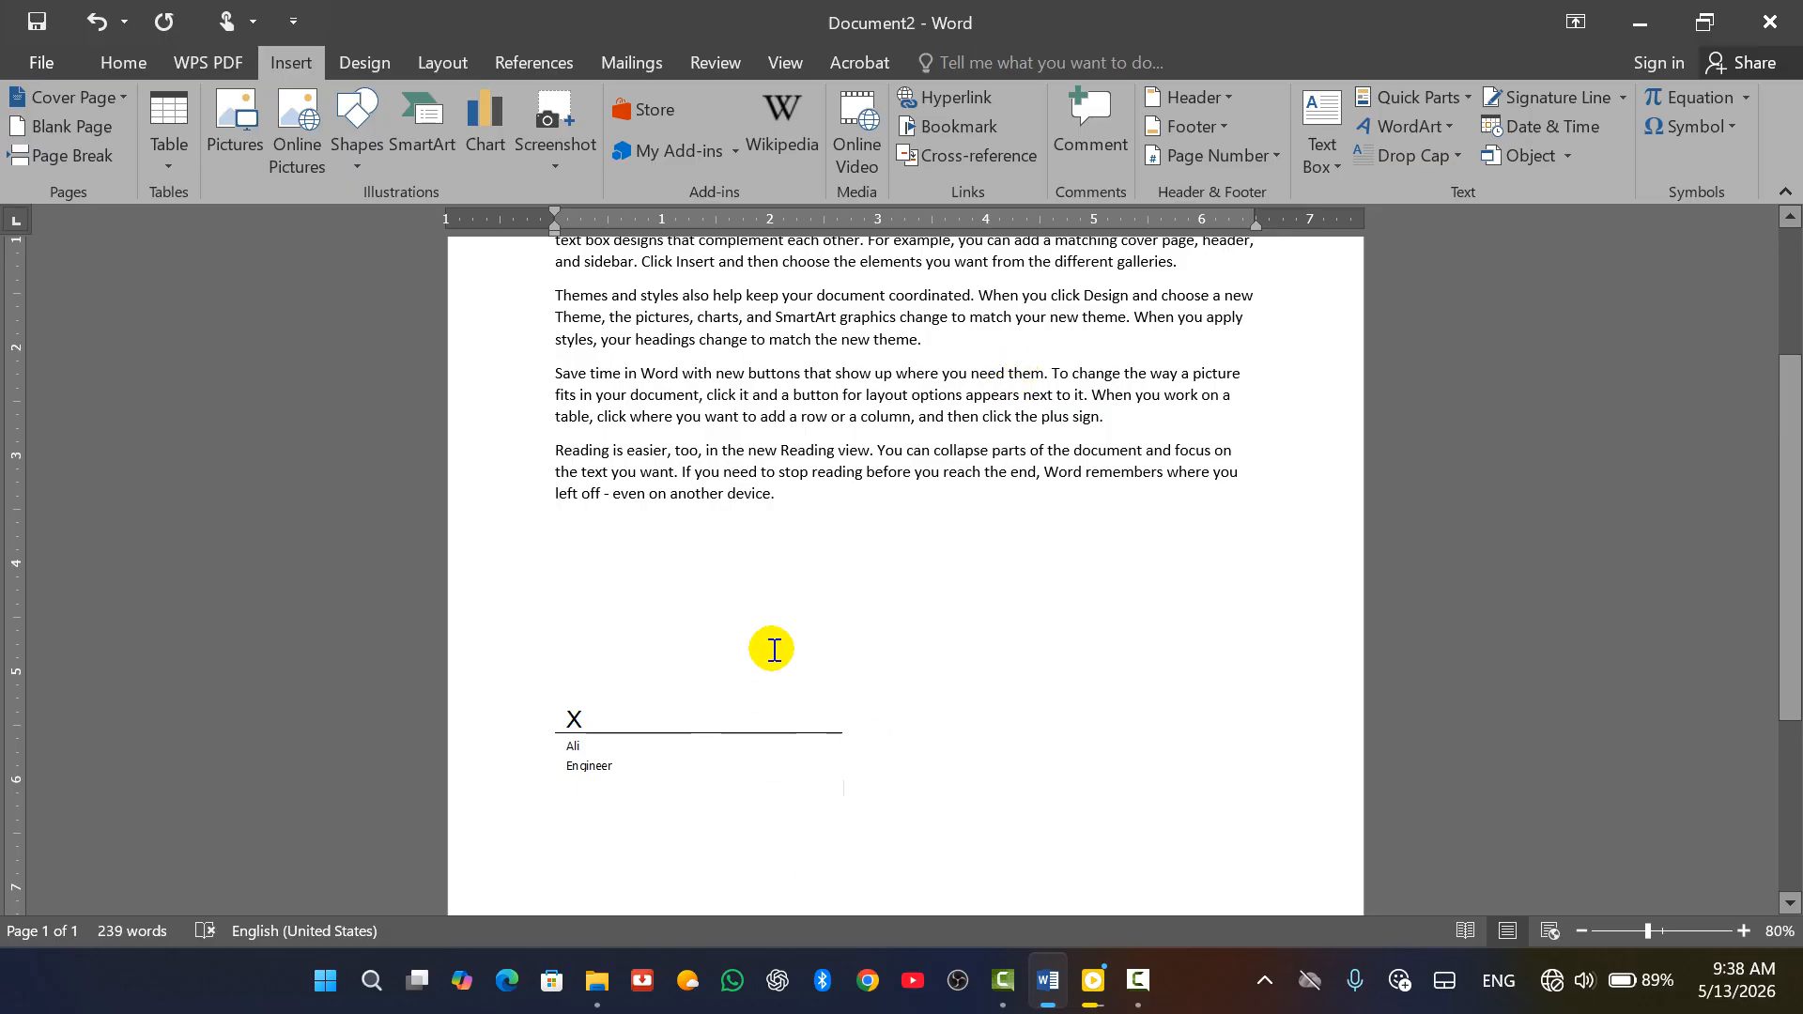
Add a blank line, open Date and Time, and switch the calendar type to Umm al-Qura
key(Return)
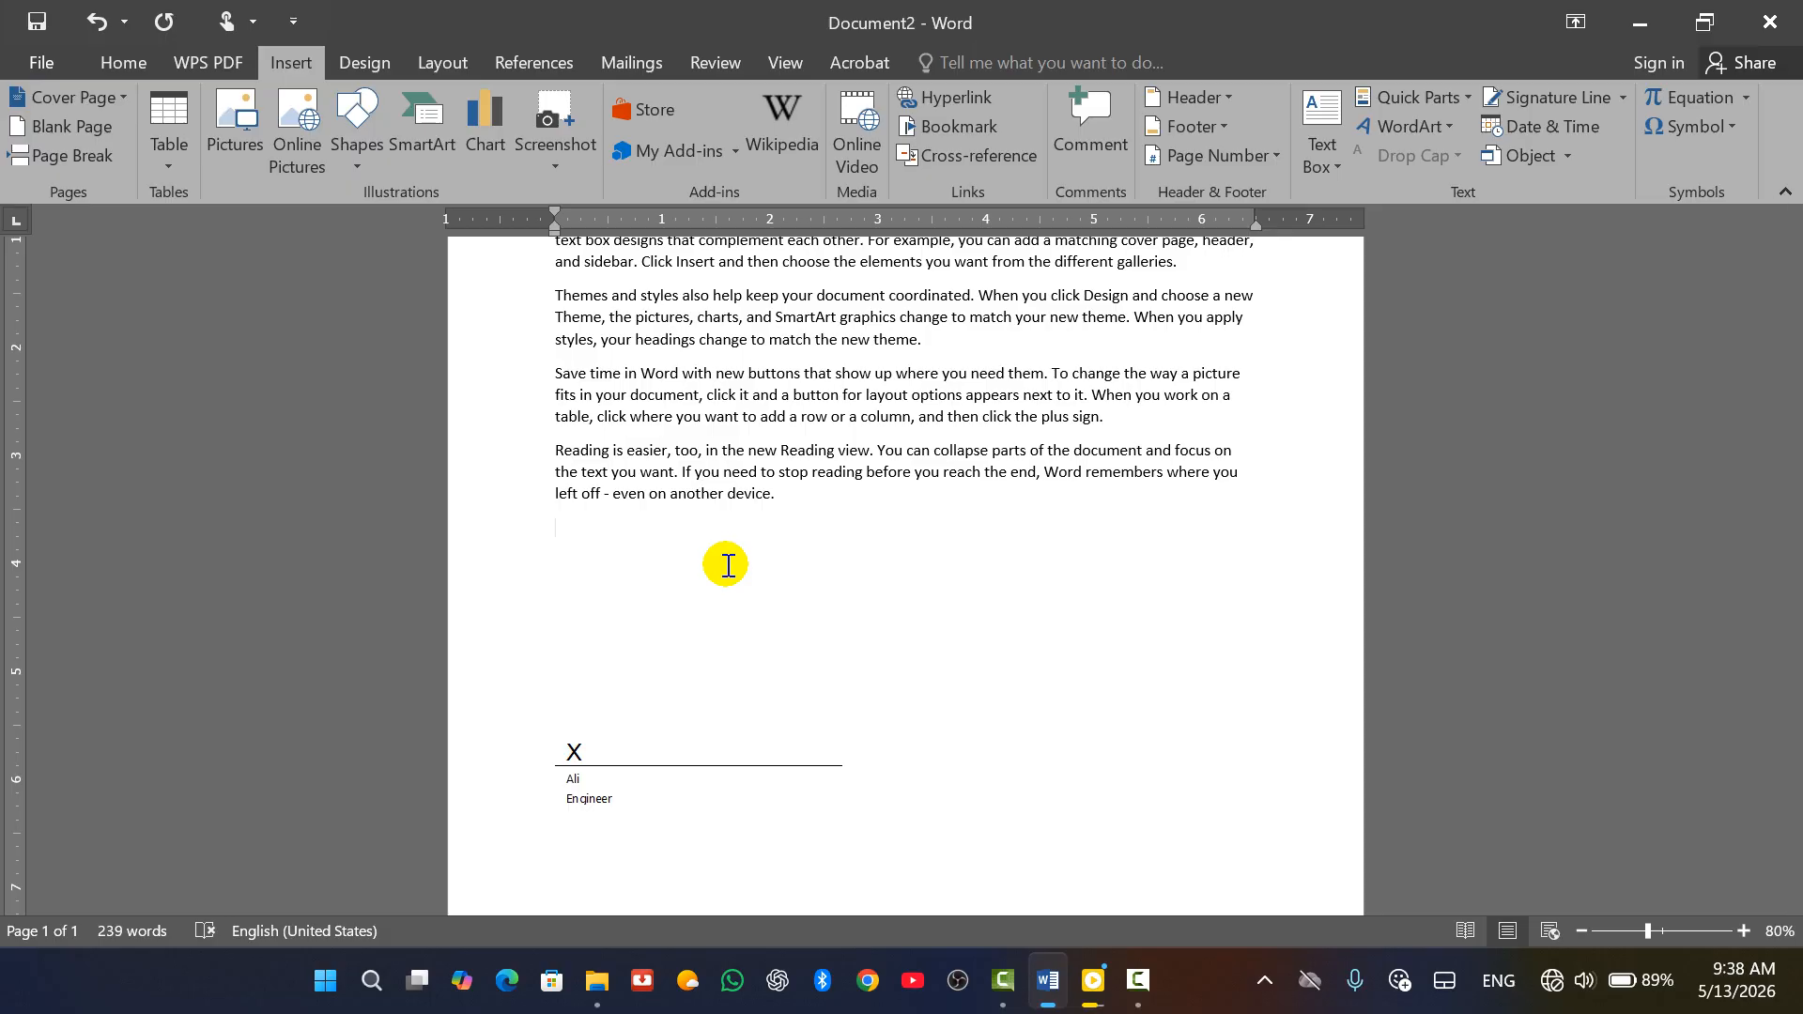
click(1591, 128)
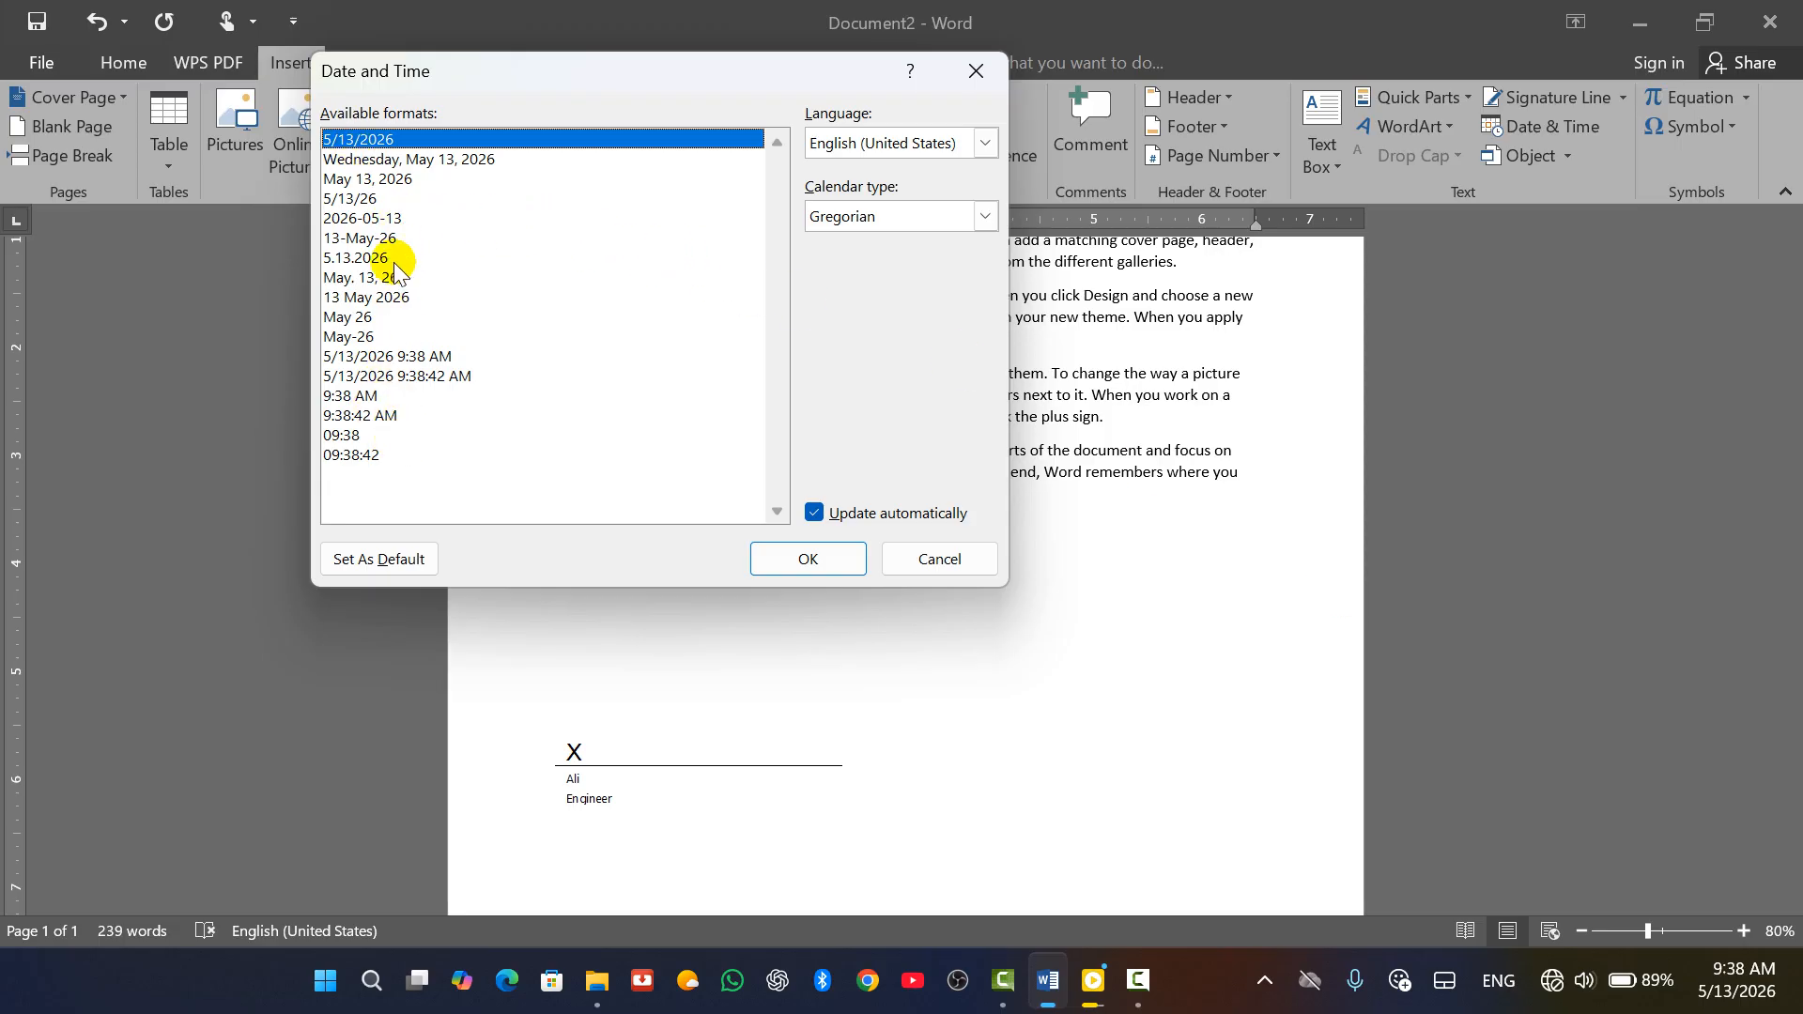
click(393, 159)
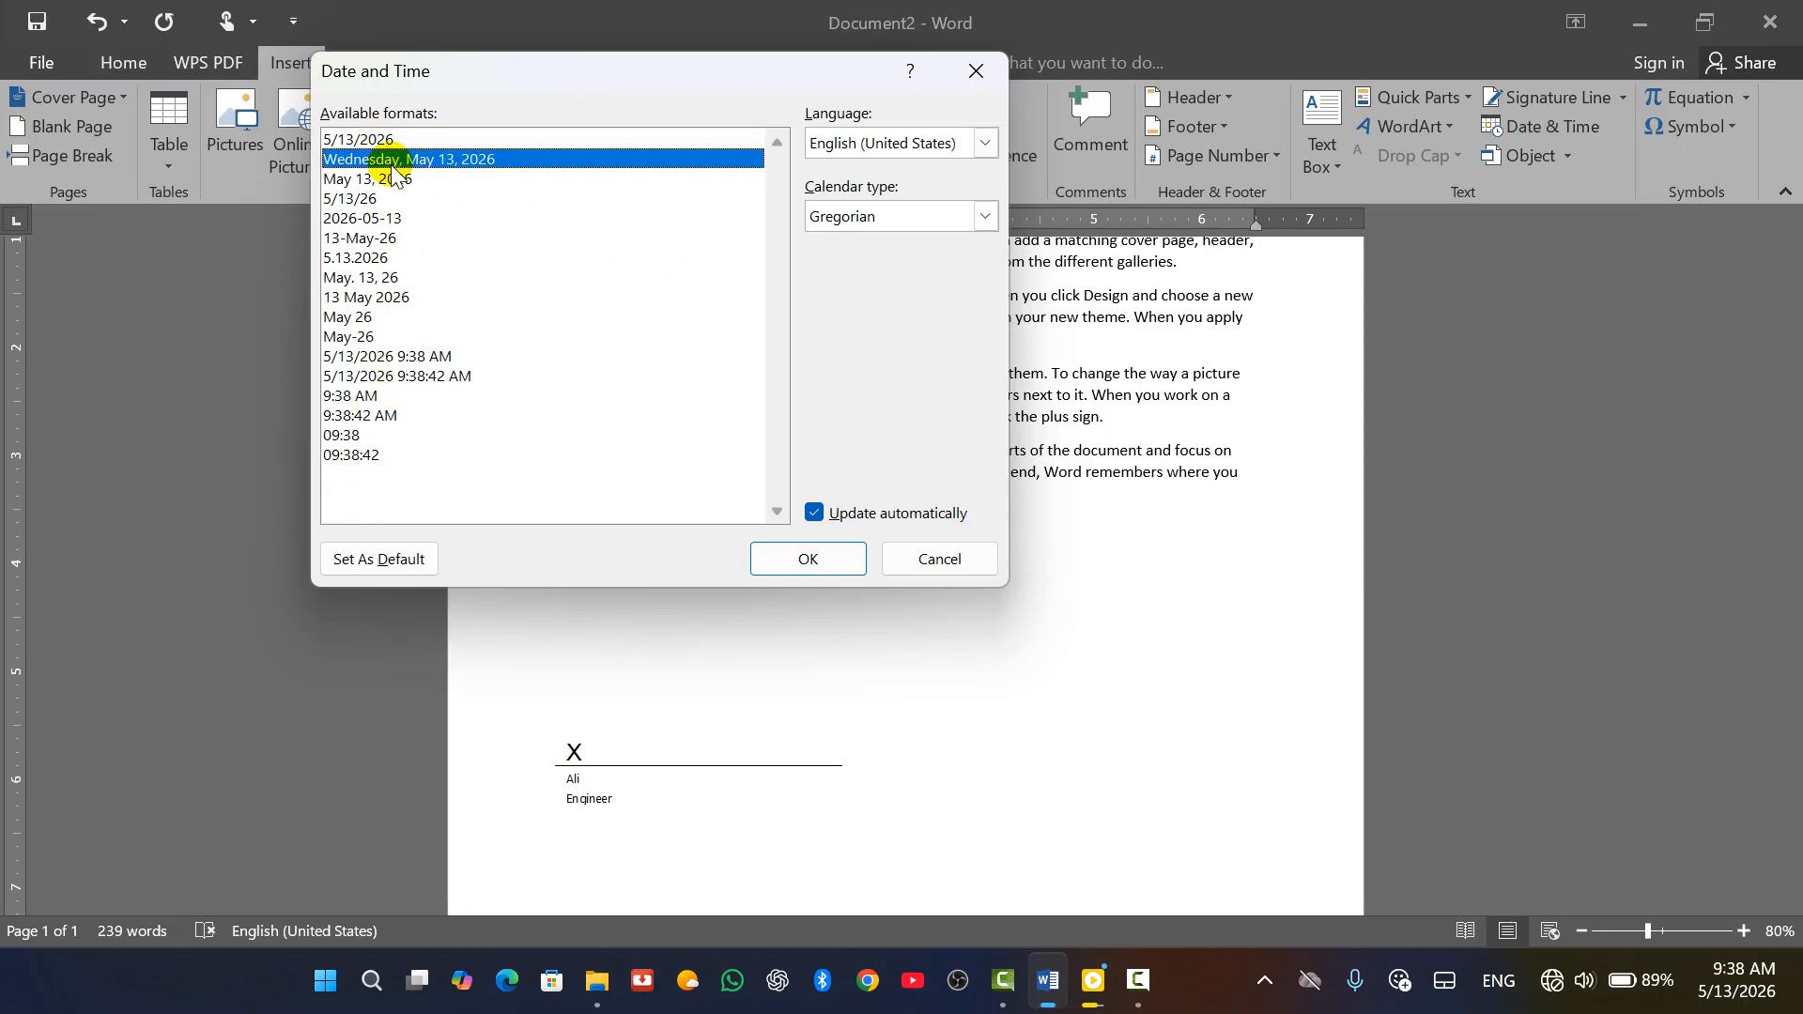
click(392, 239)
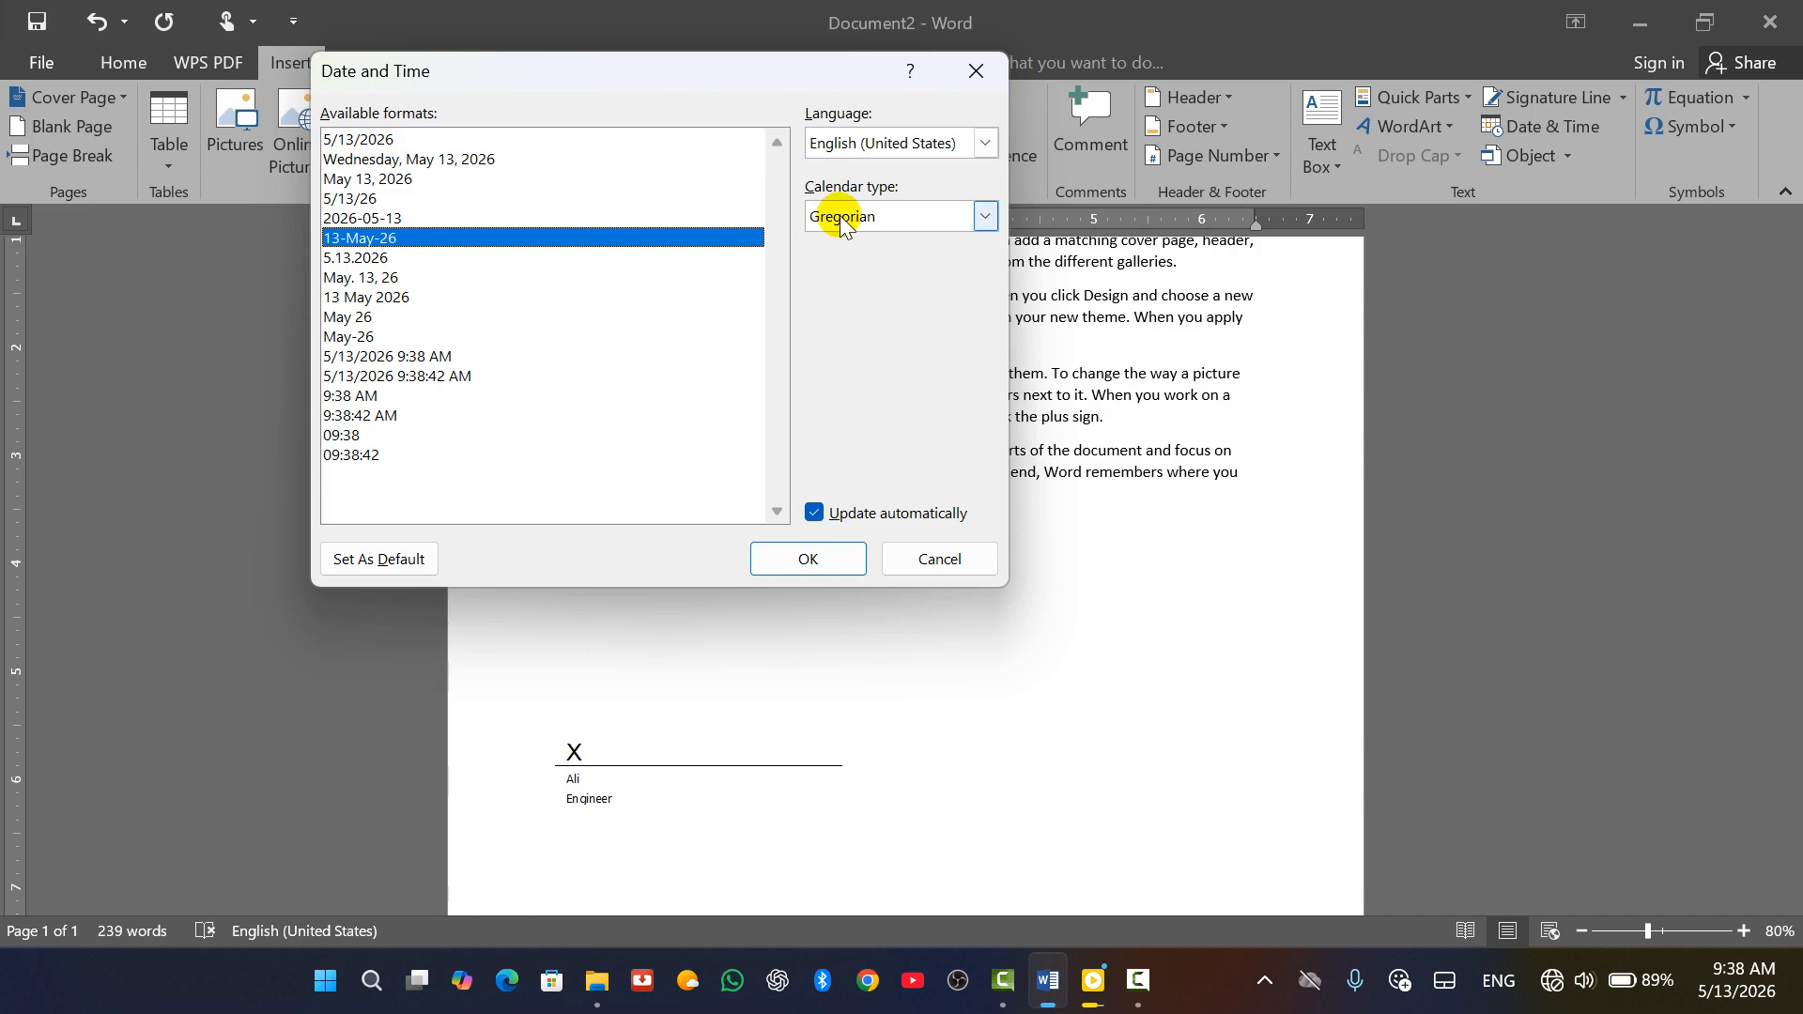
click(984, 216)
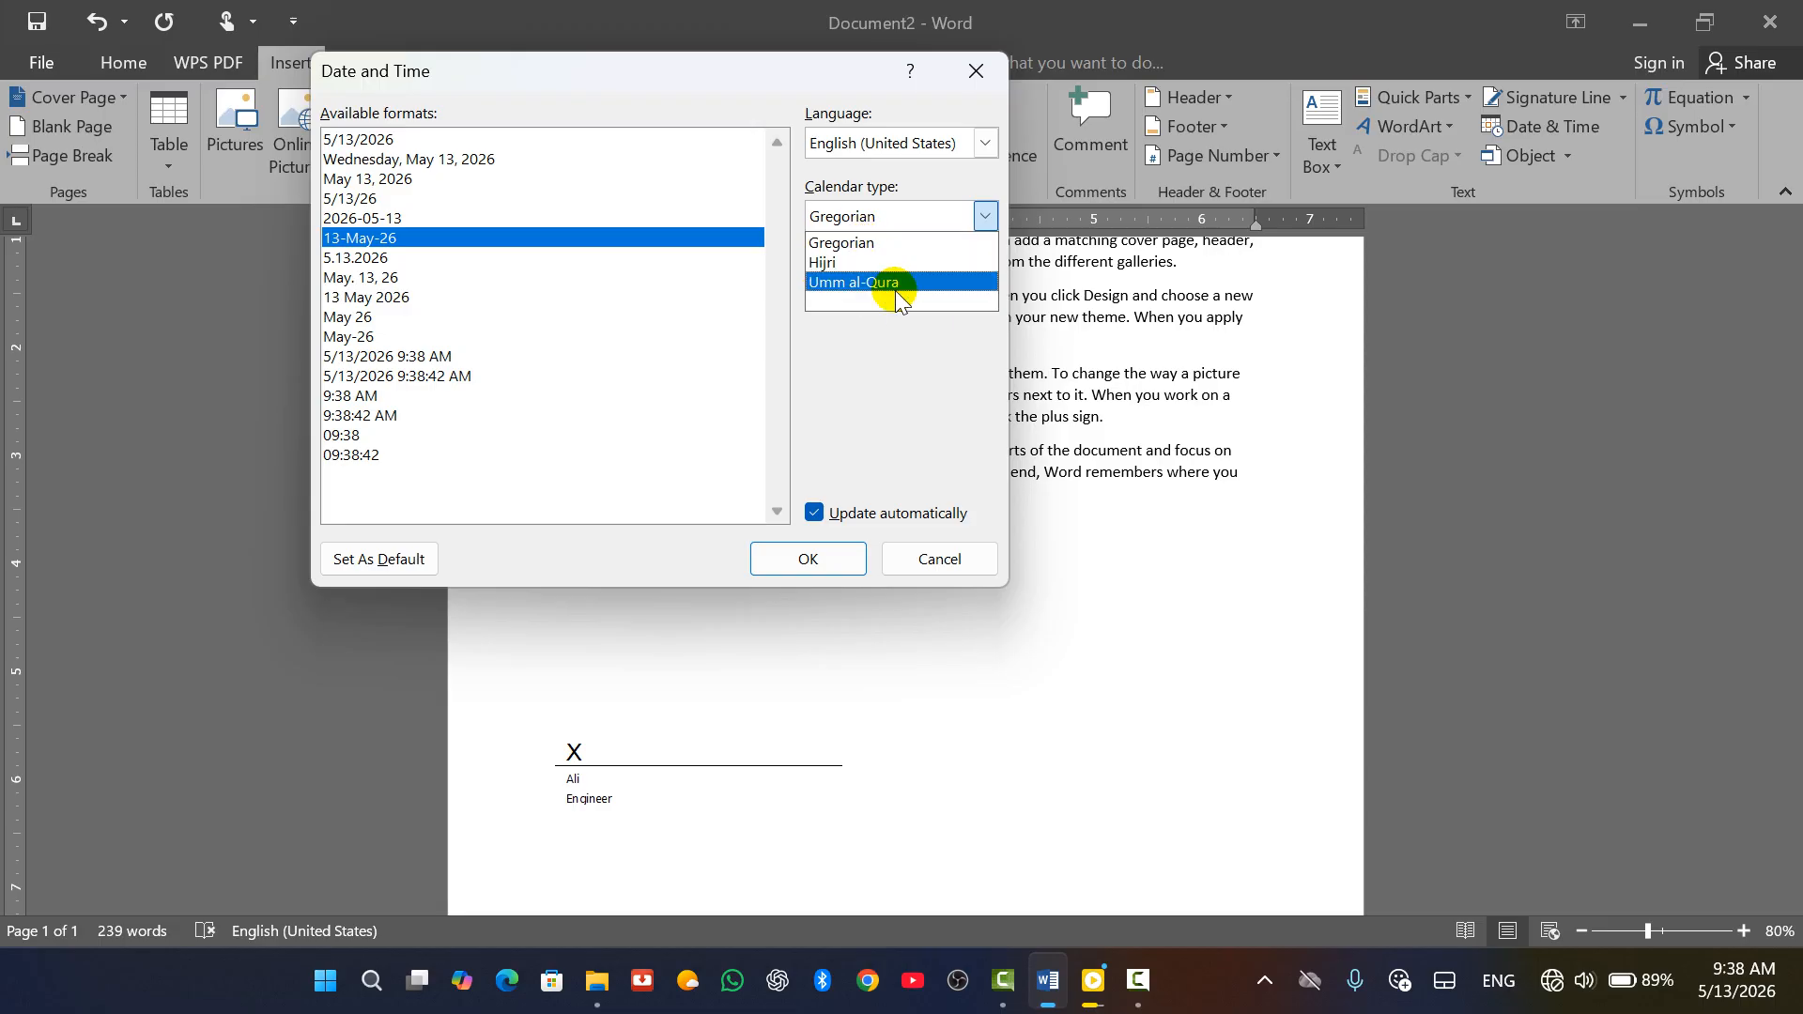
click(859, 263)
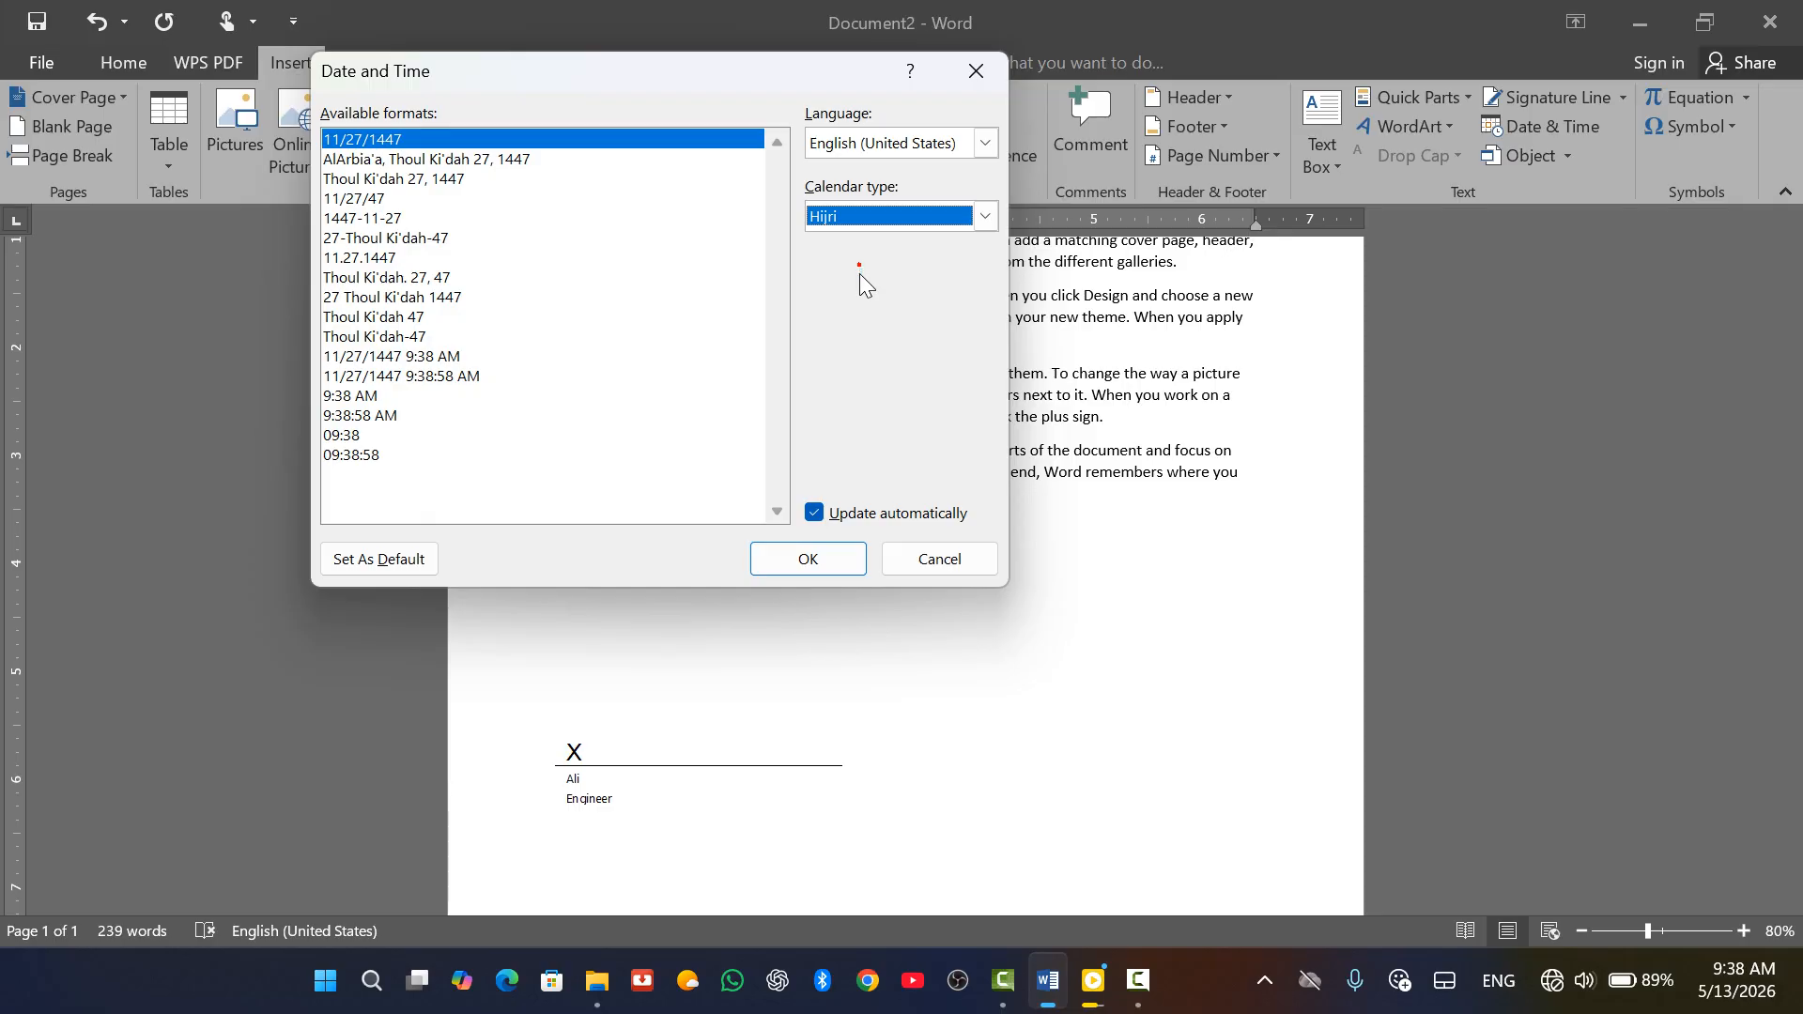
click(936, 230)
click(914, 286)
click(984, 143)
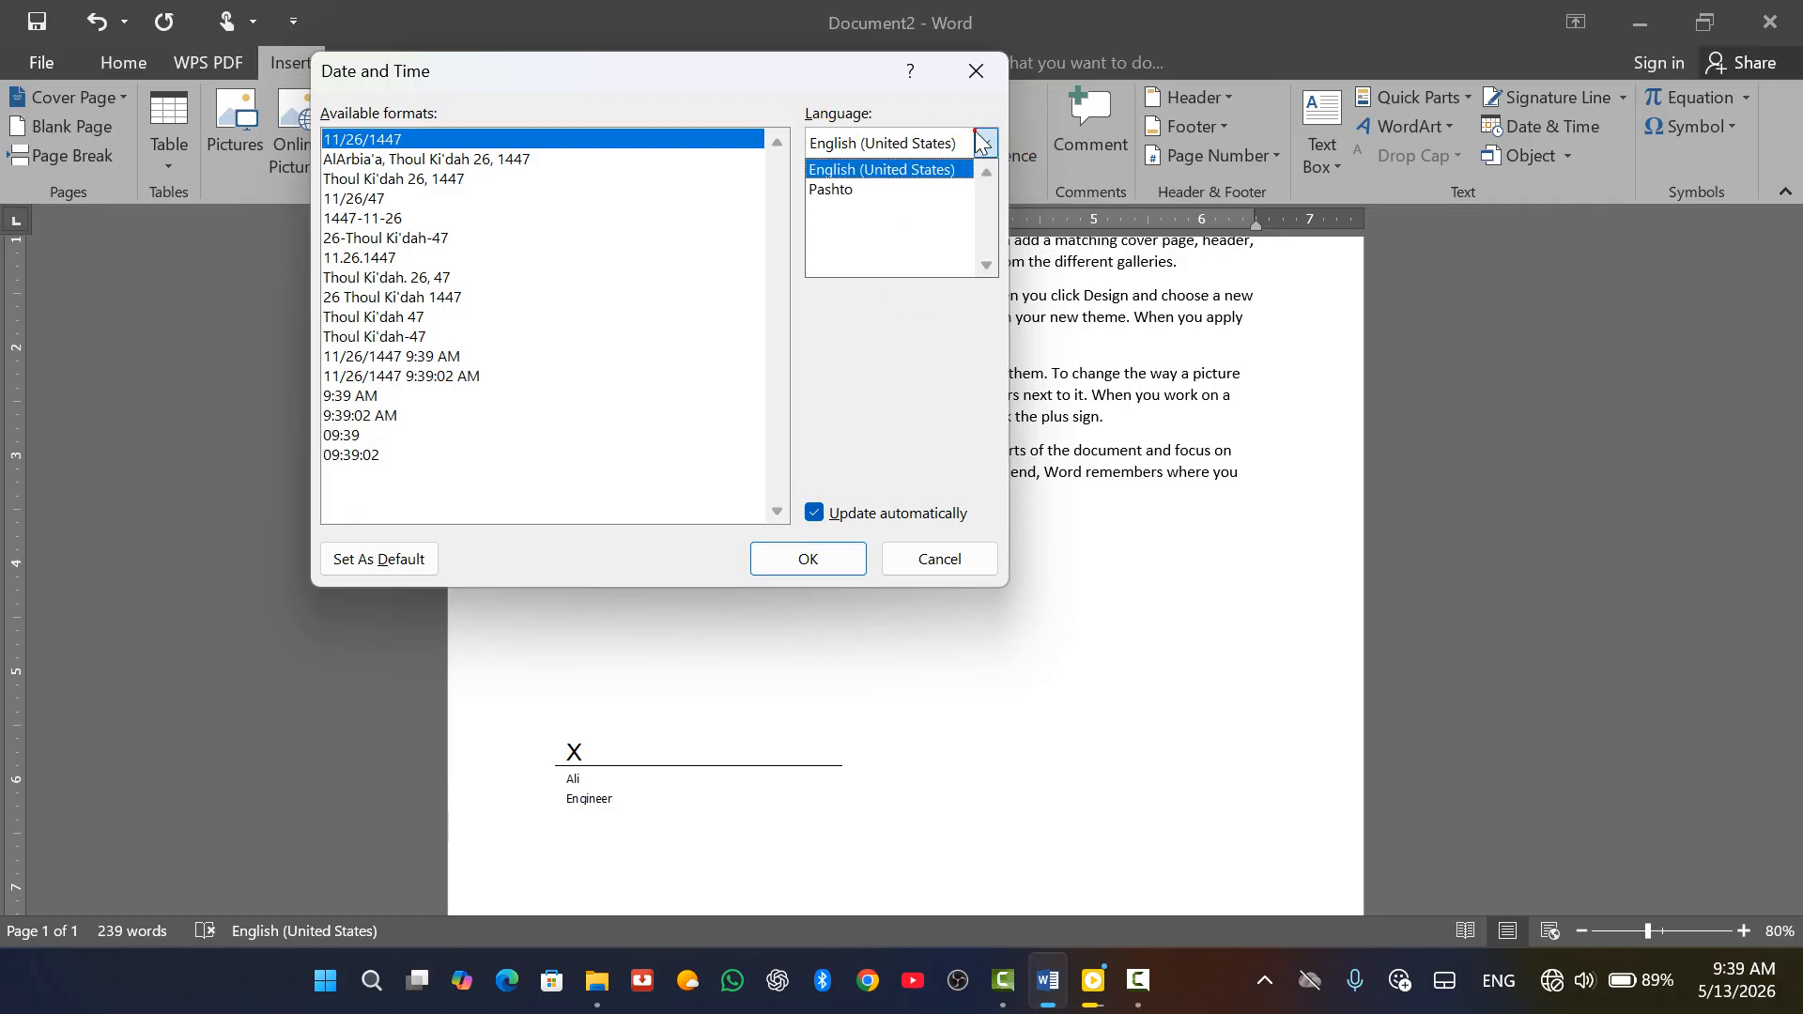
Insert today's date in Pashto using the long format with the weekday
click(897, 185)
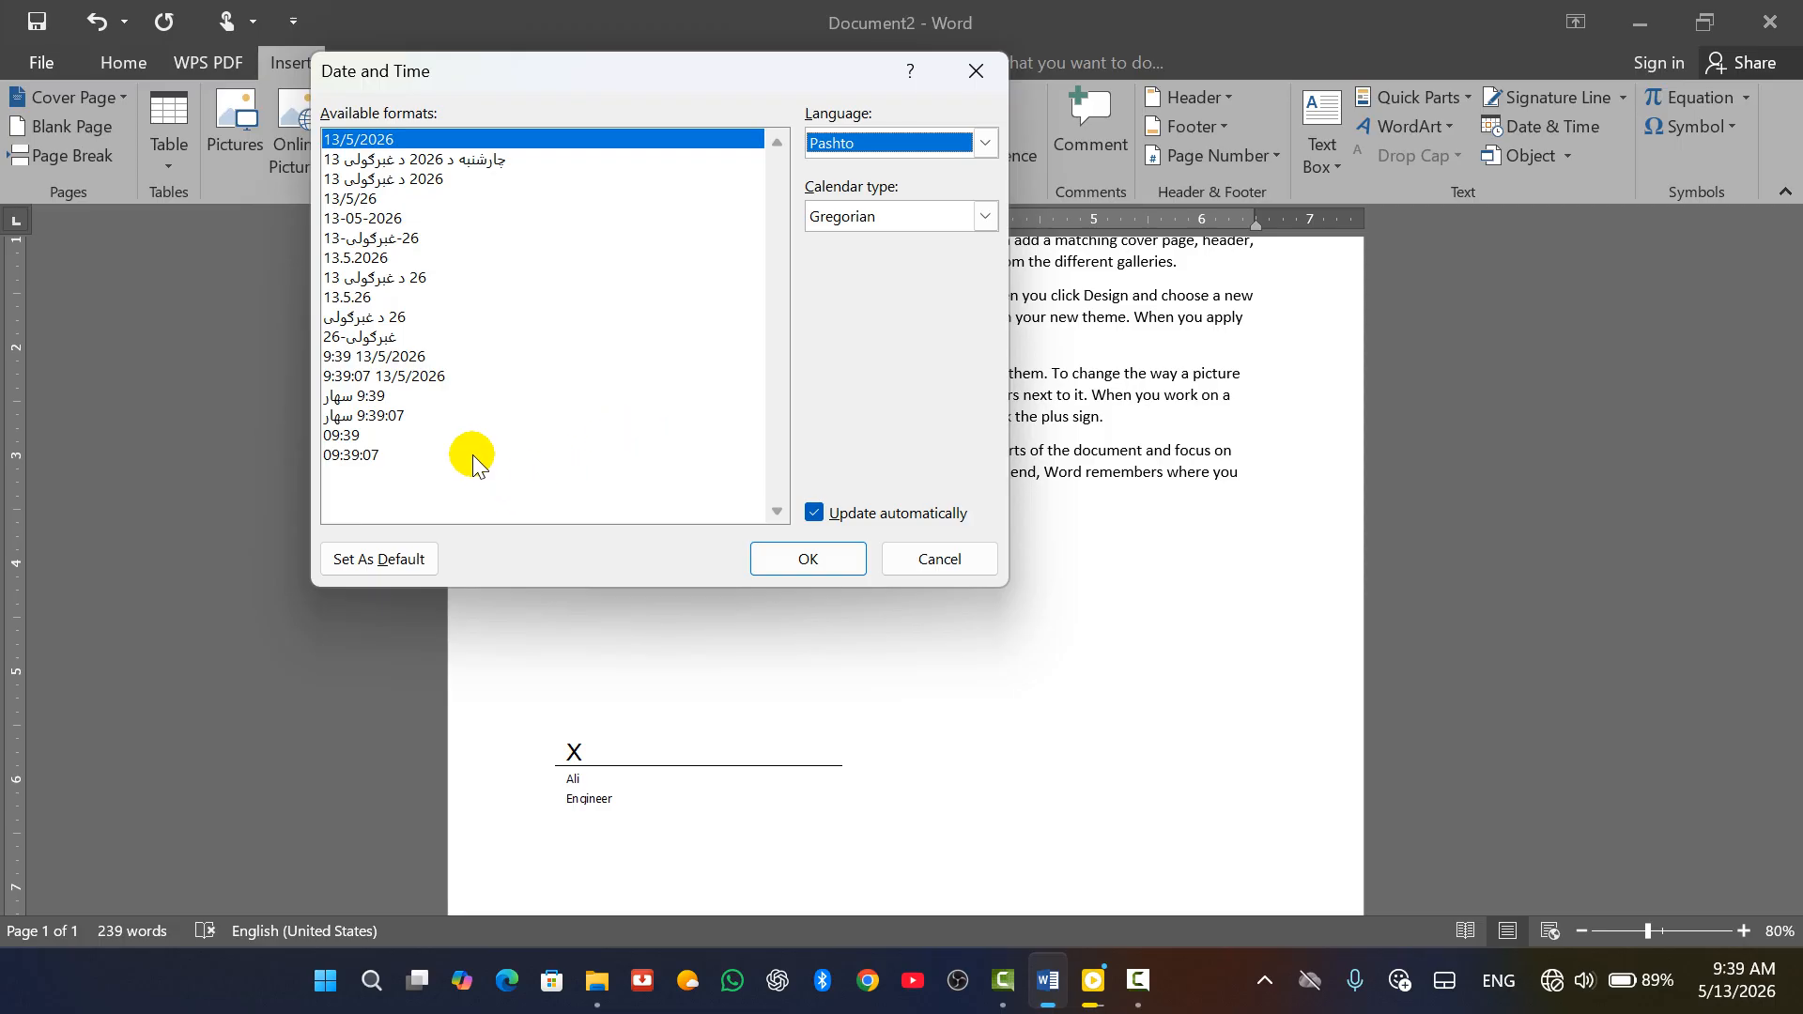
click(411, 161)
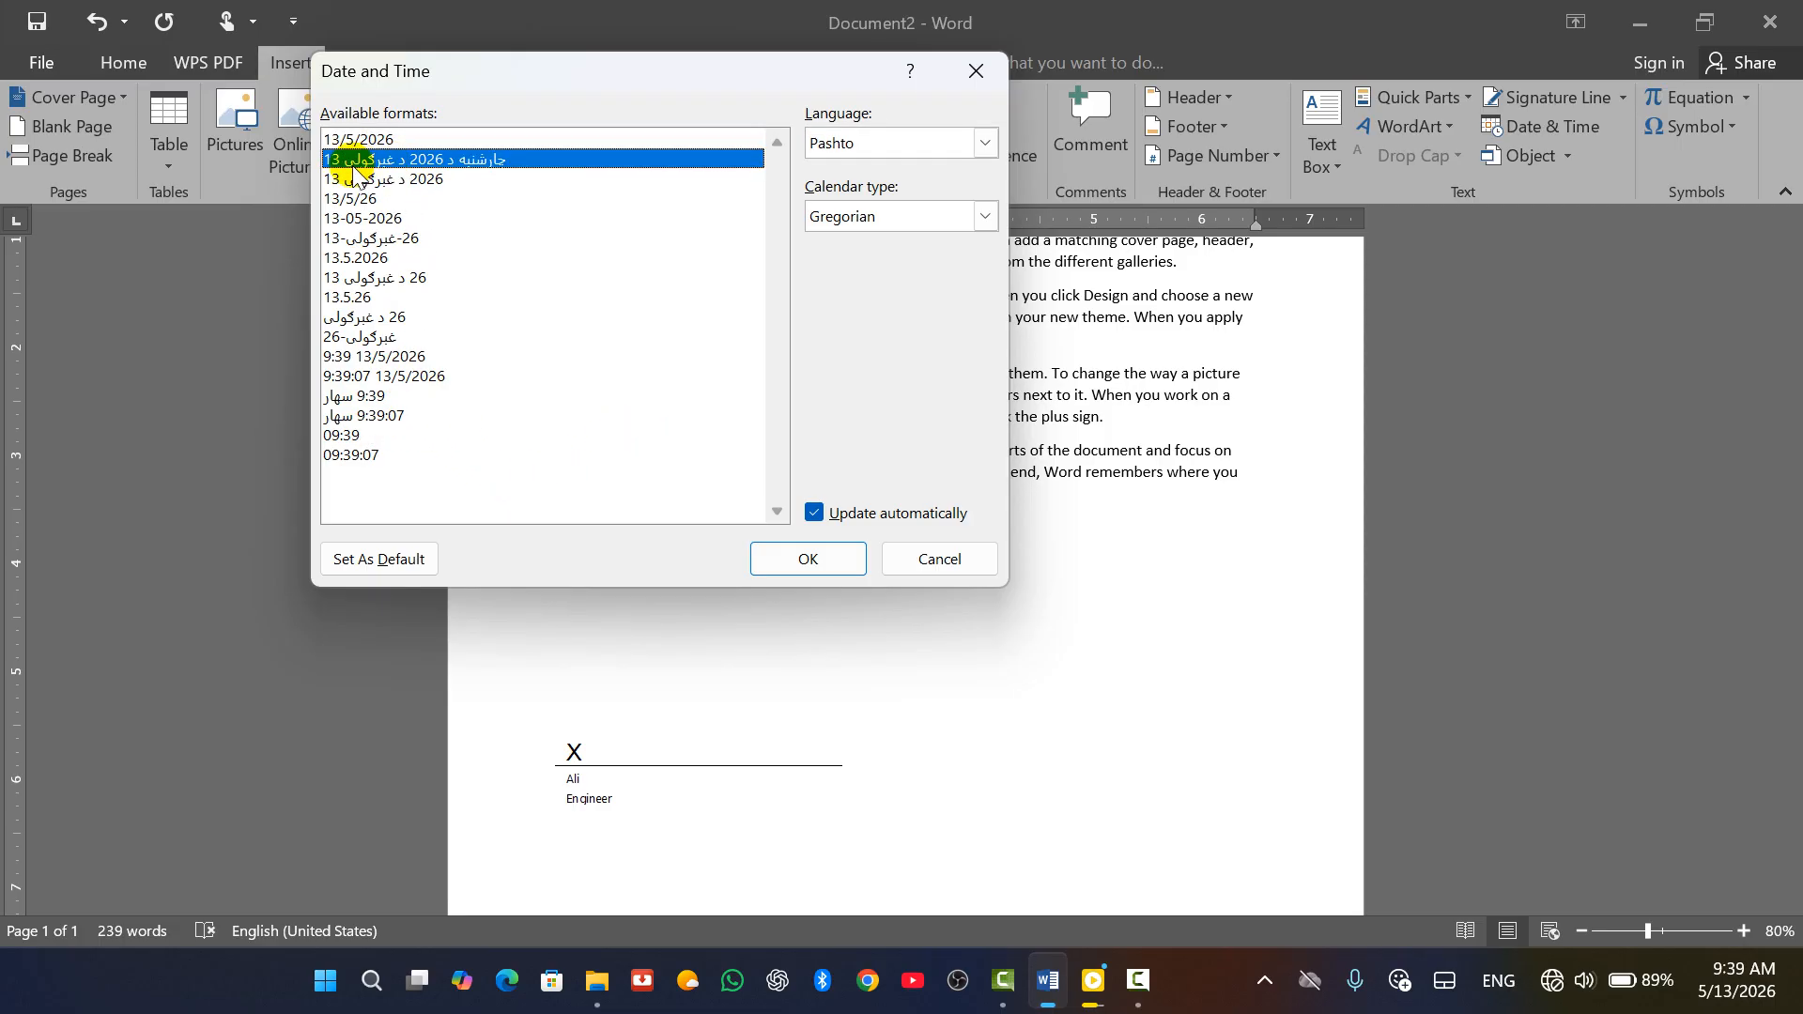
click(808, 560)
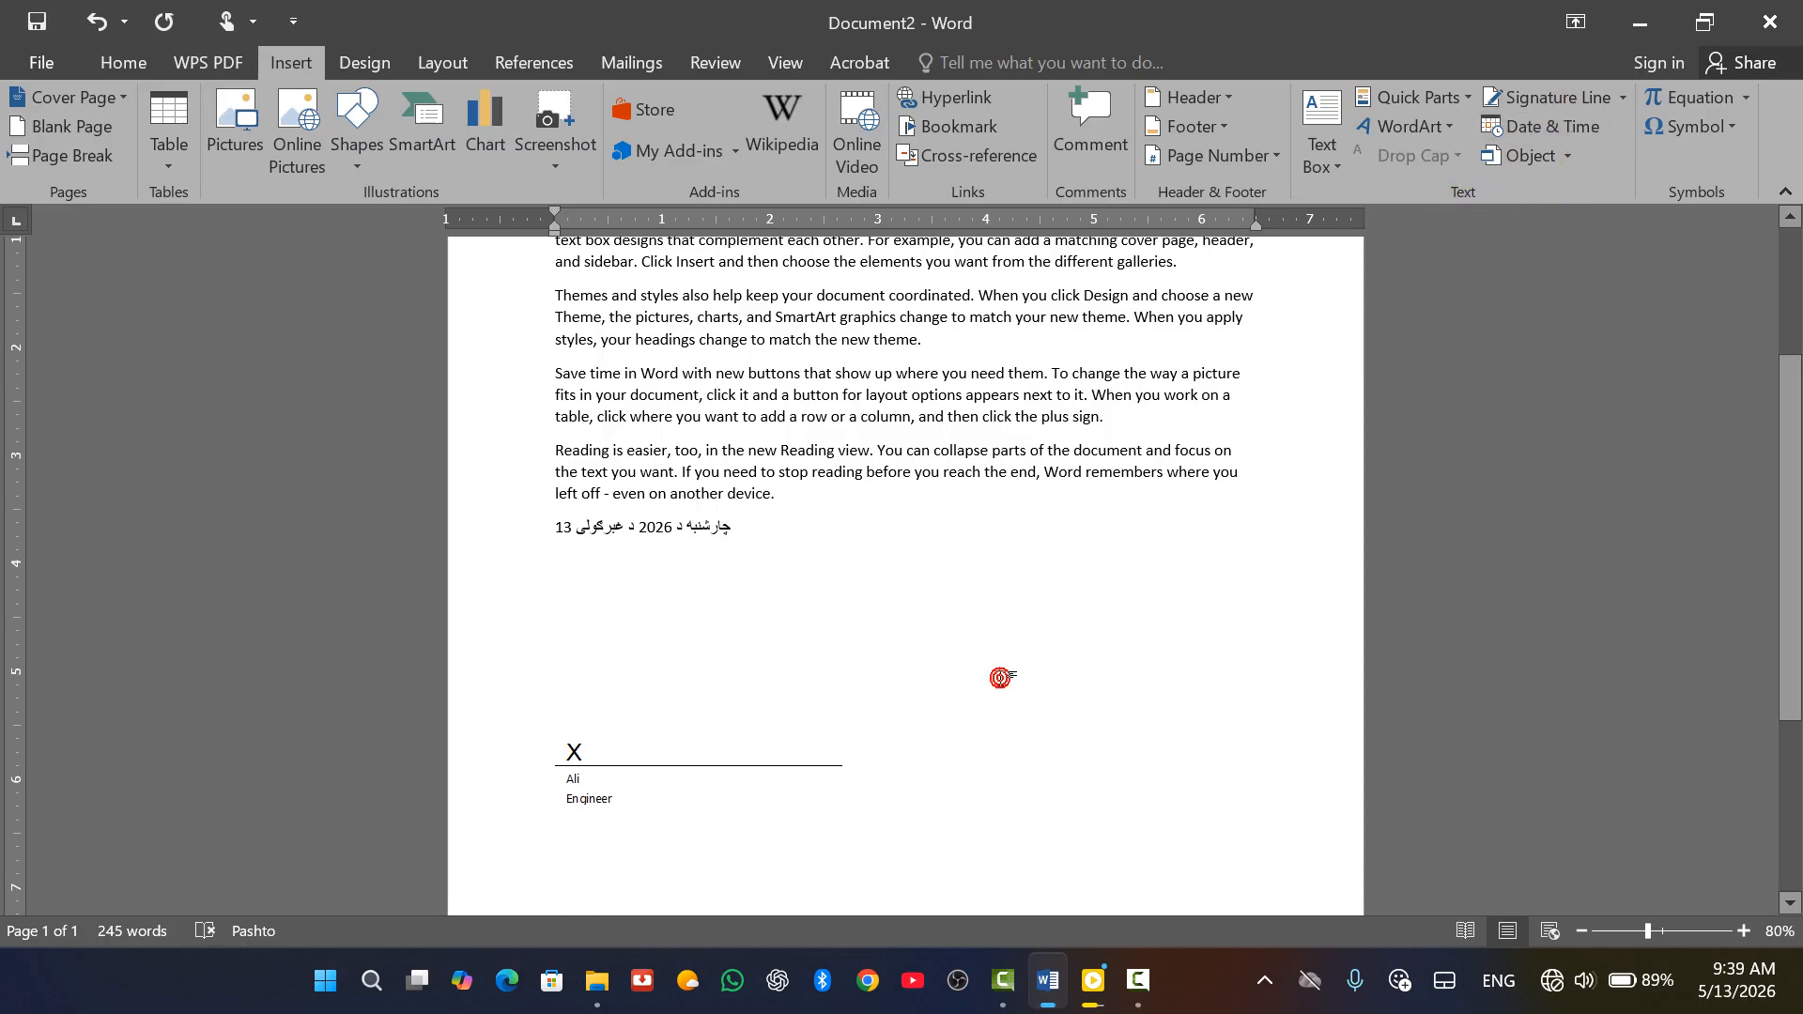
Undo the accidental page break, paste the text over the signature line, and create Document4
click(1000, 678)
key(ctrl+Return)
scroll(1032, 693, down, 9)
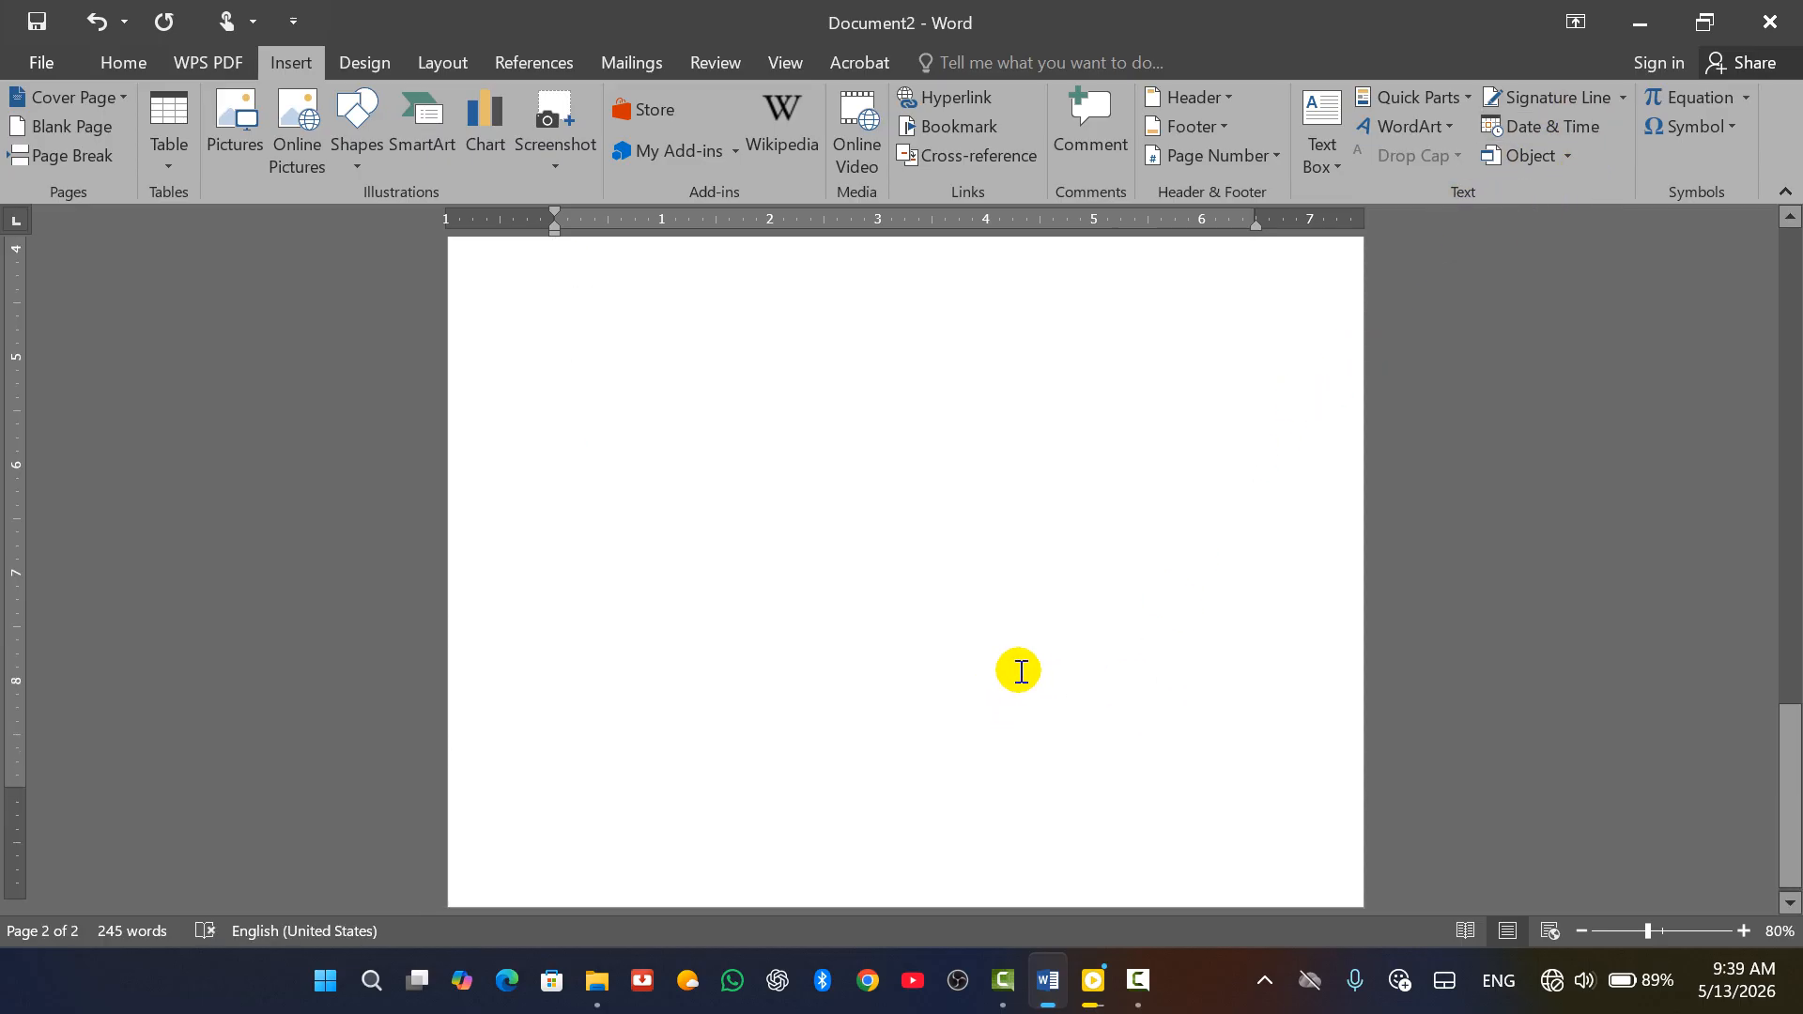
scroll(1001, 684, up, 9)
key(ctrl+z)
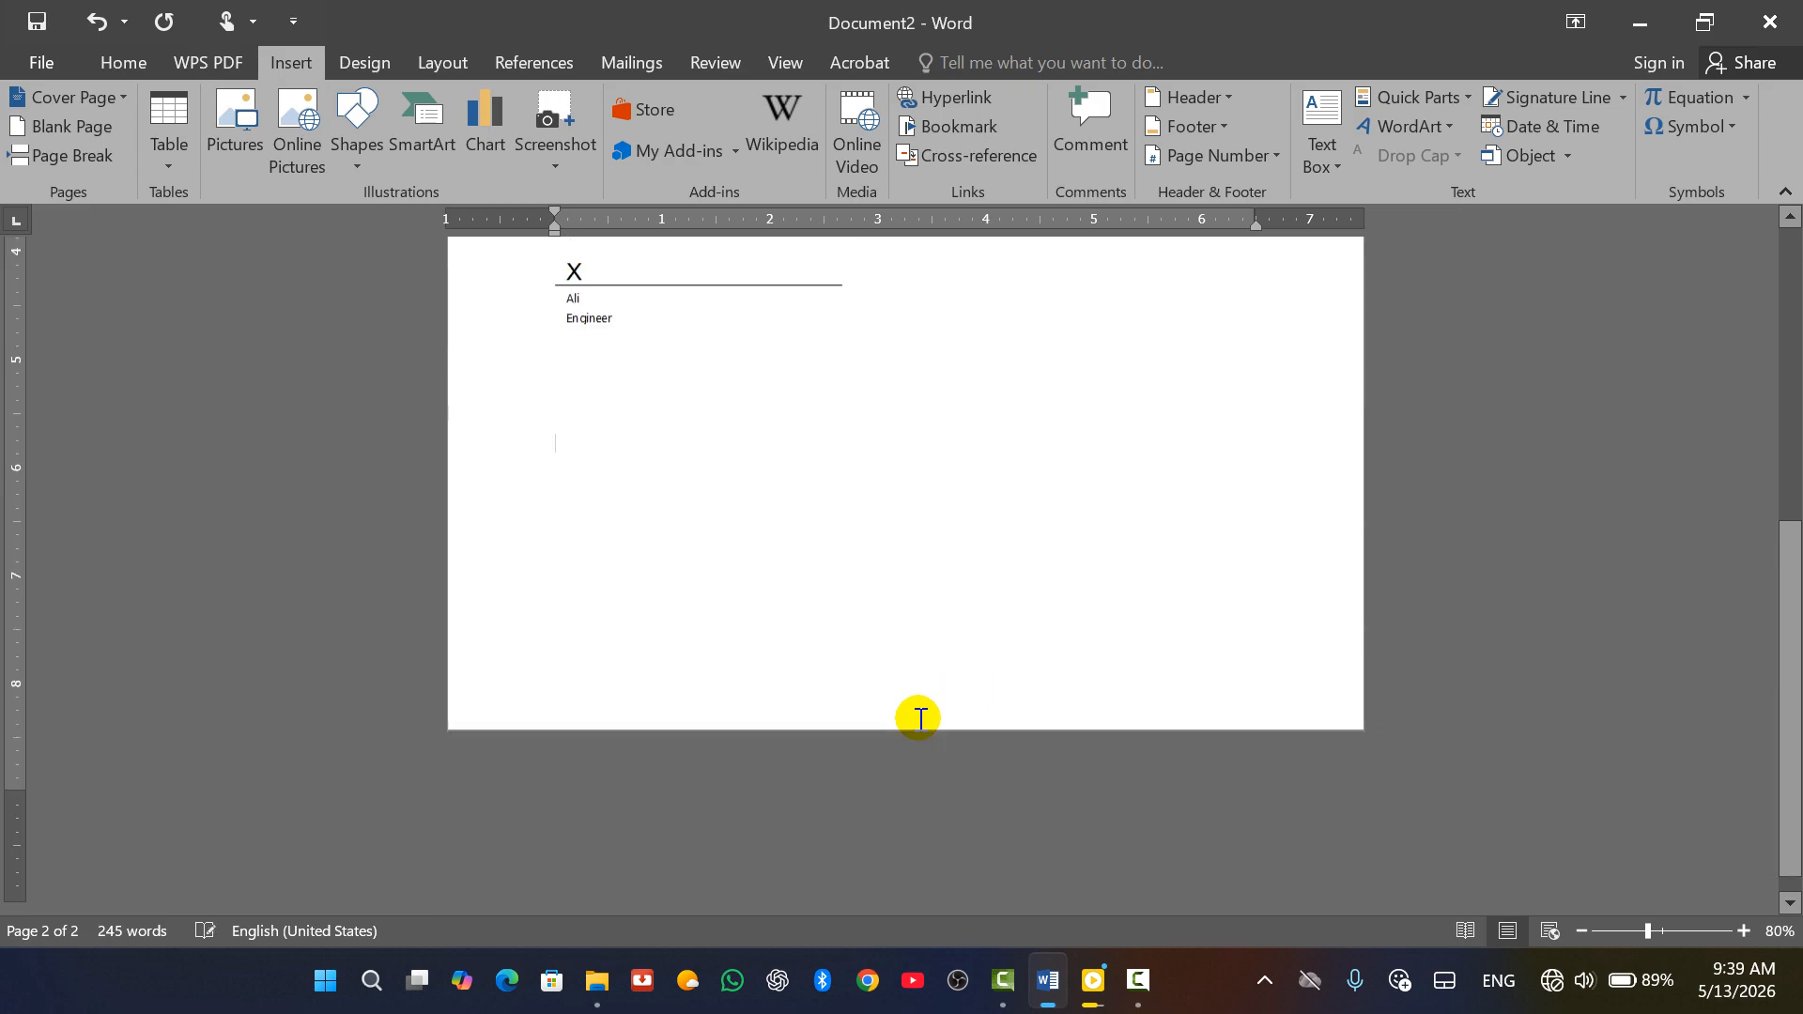
key(ctrl+z)
key(ctrl+z)
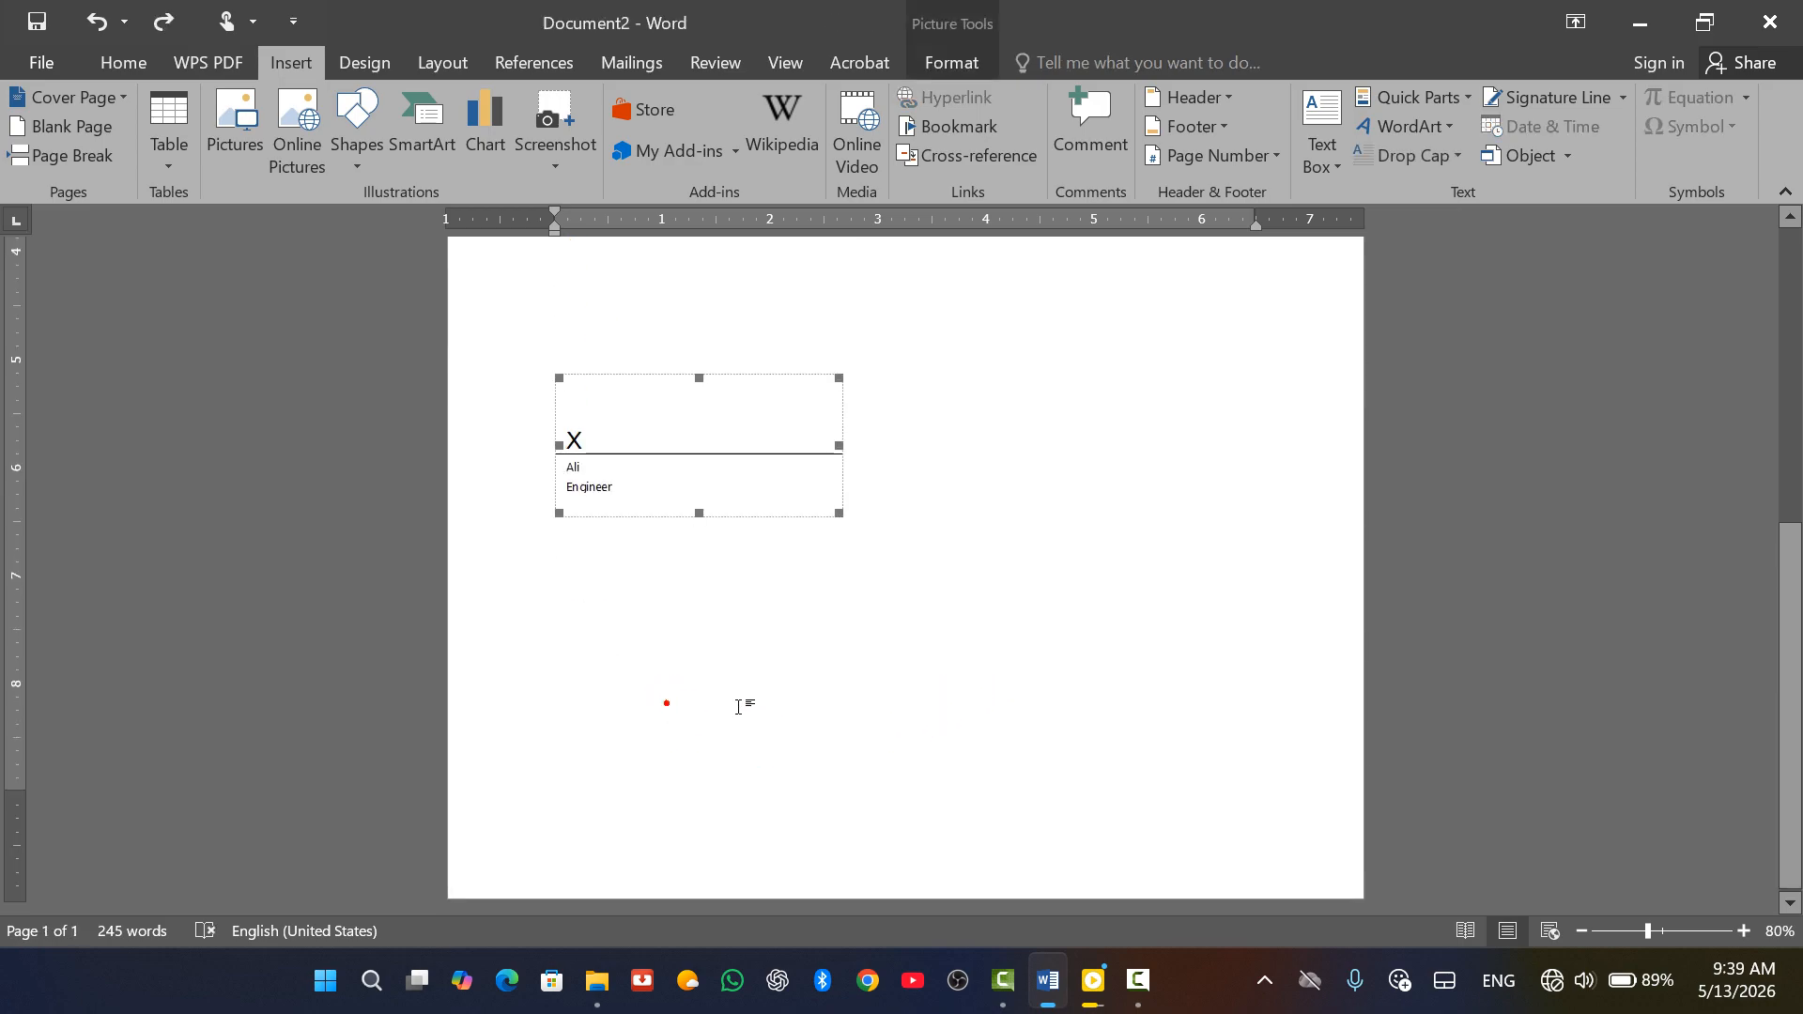
text(hat is your name?)
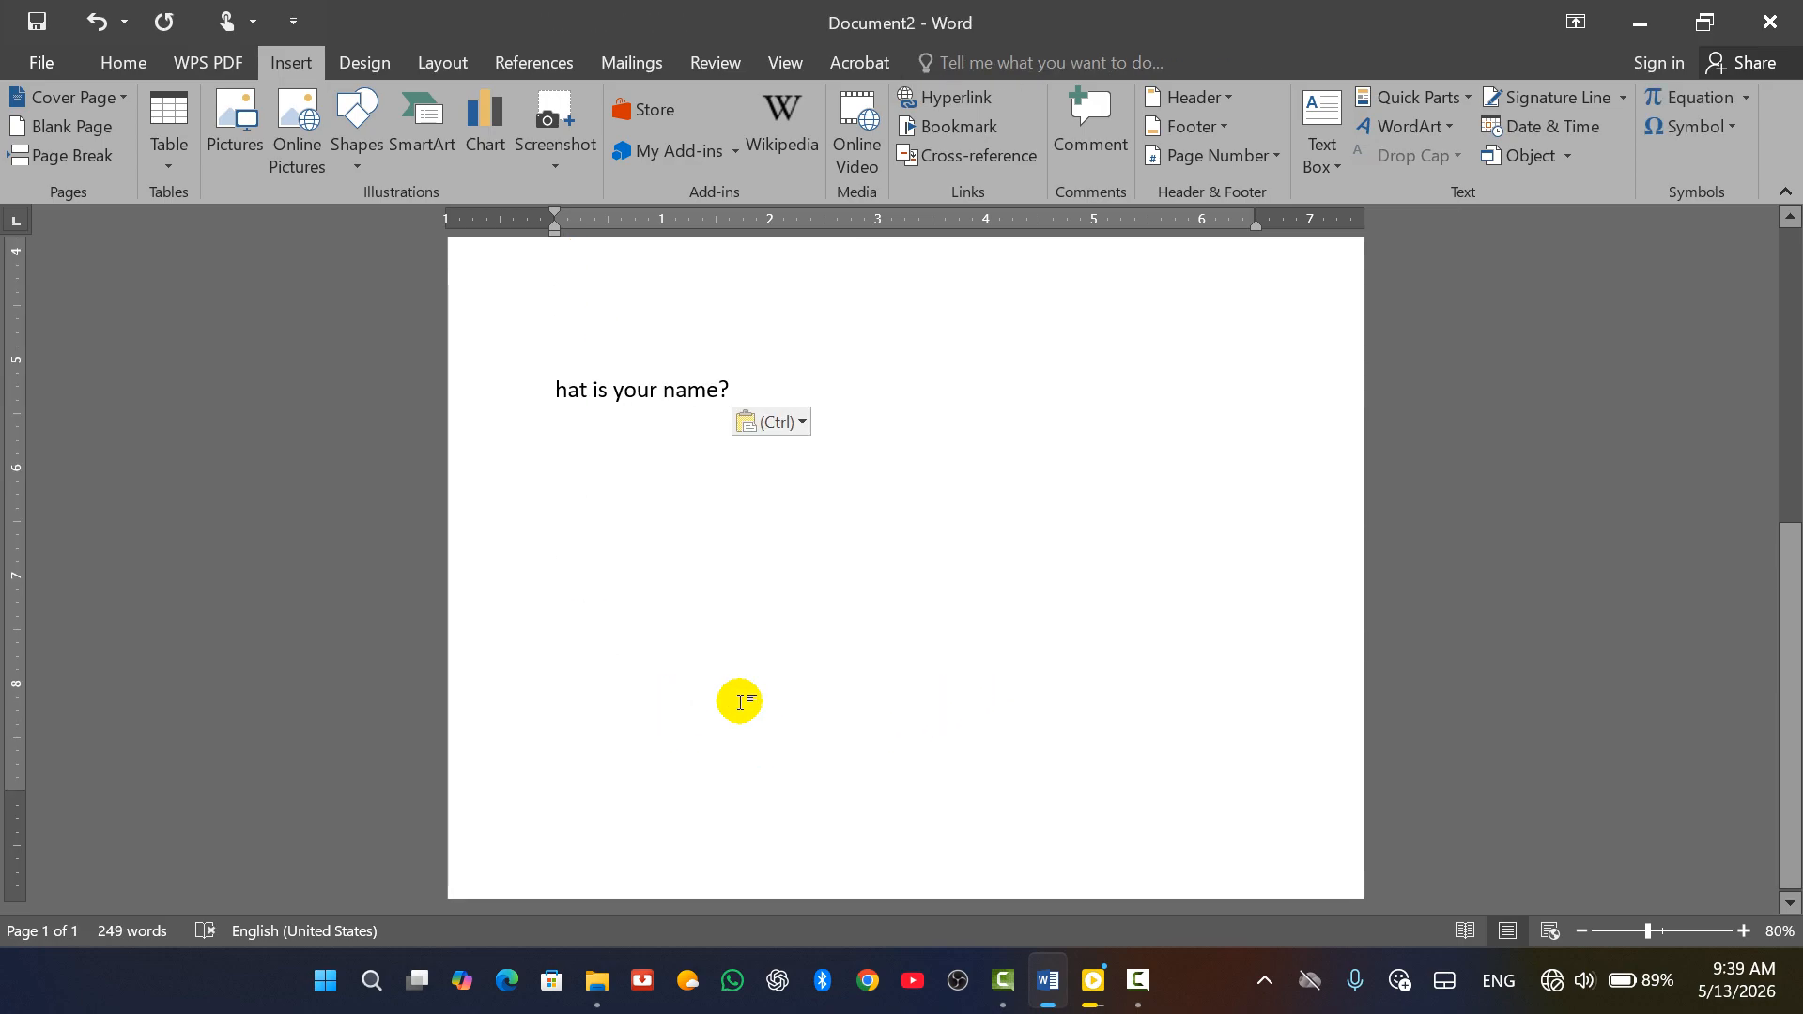
key(ctrl+n)
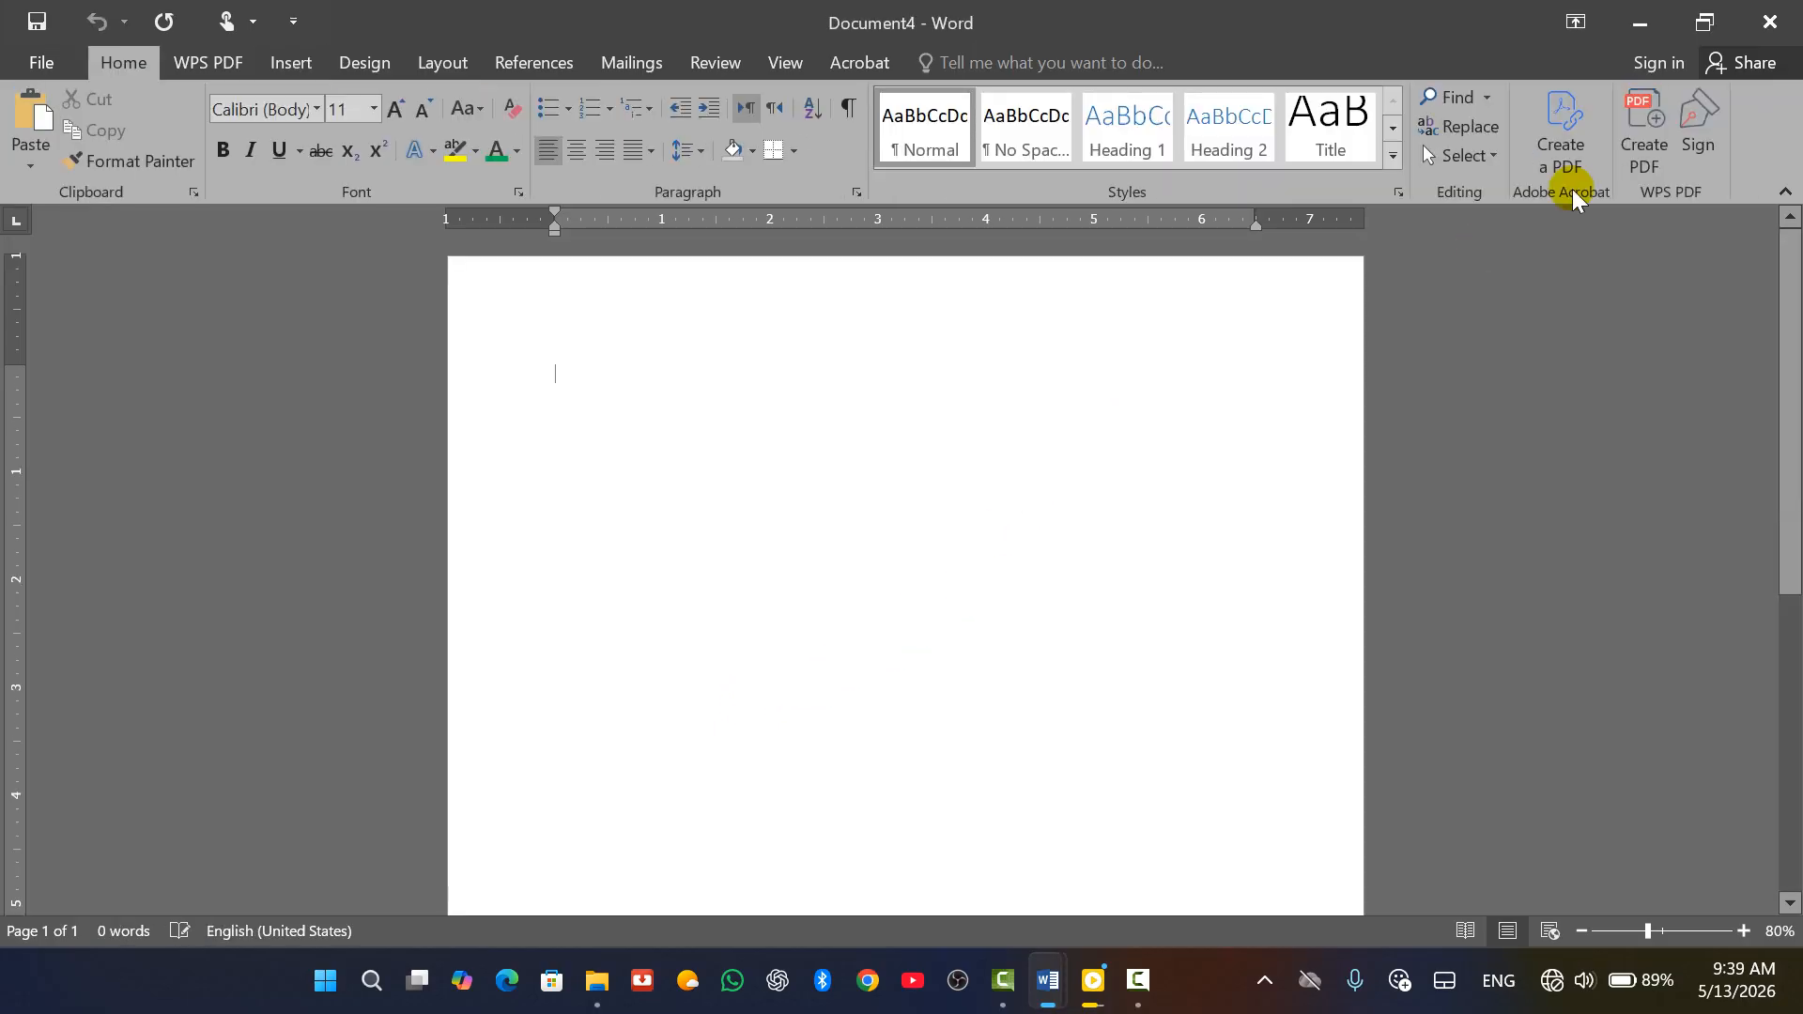
click(277, 63)
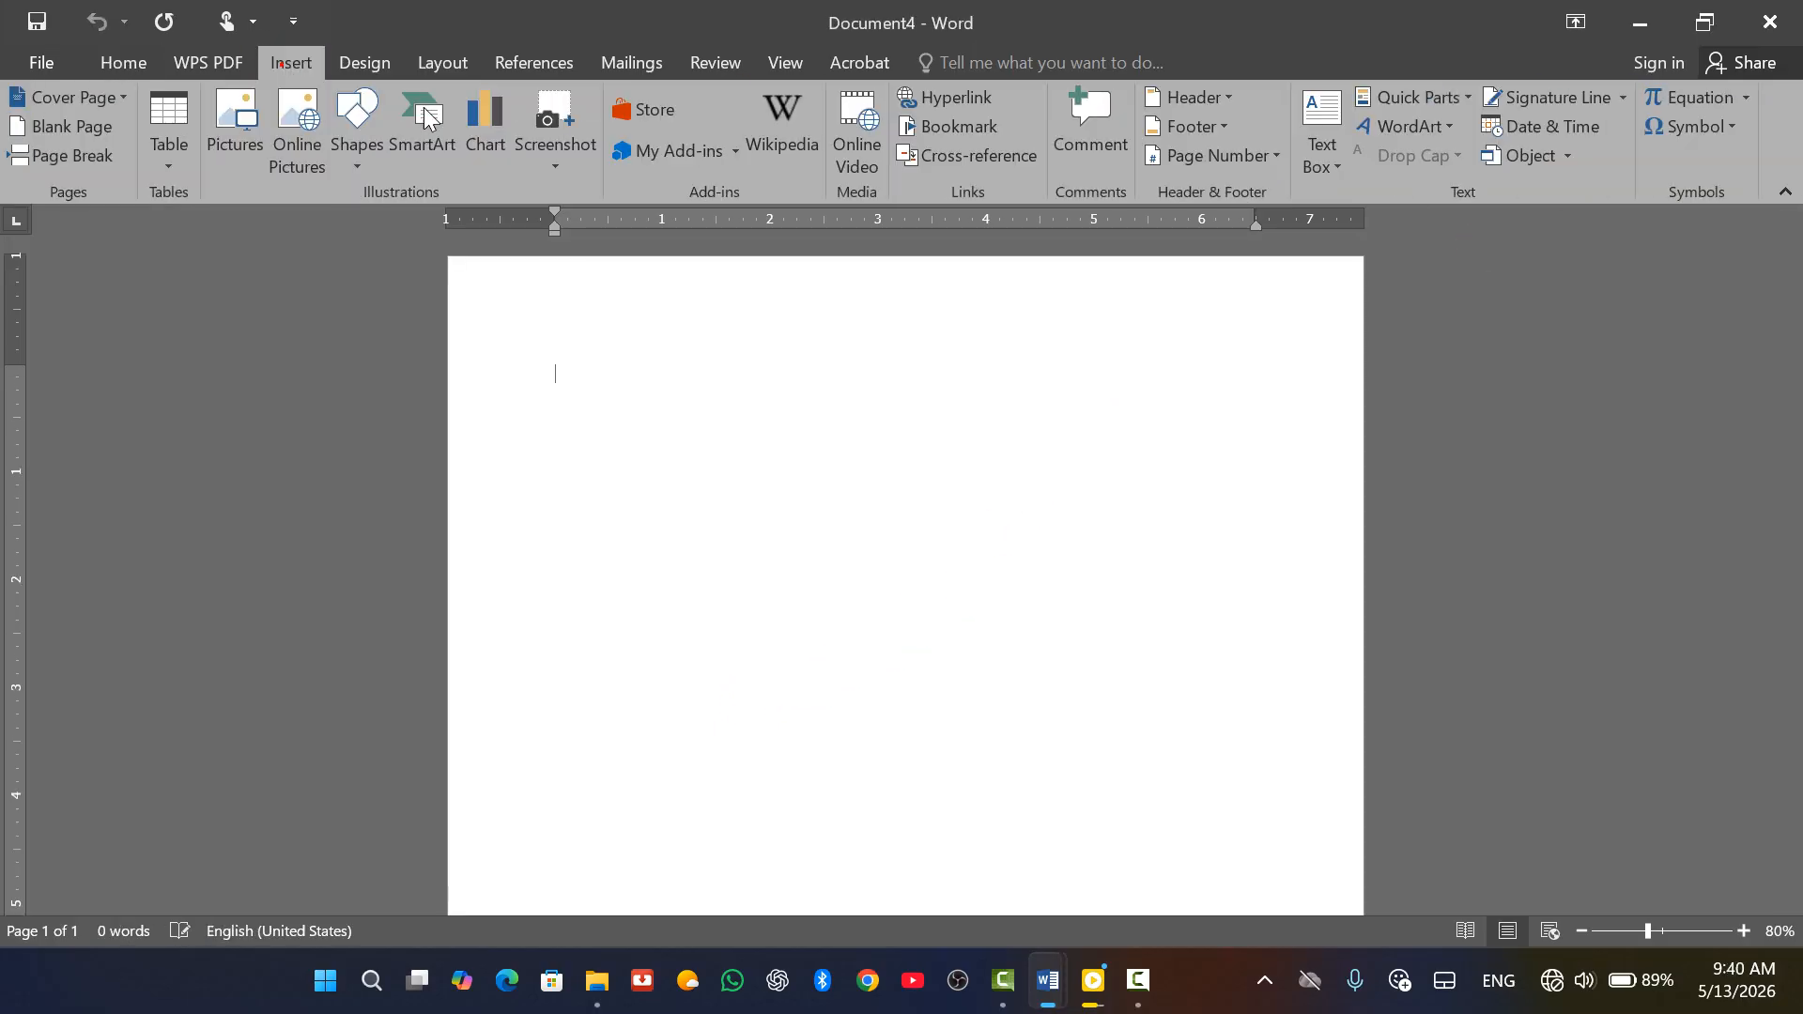
click(1568, 158)
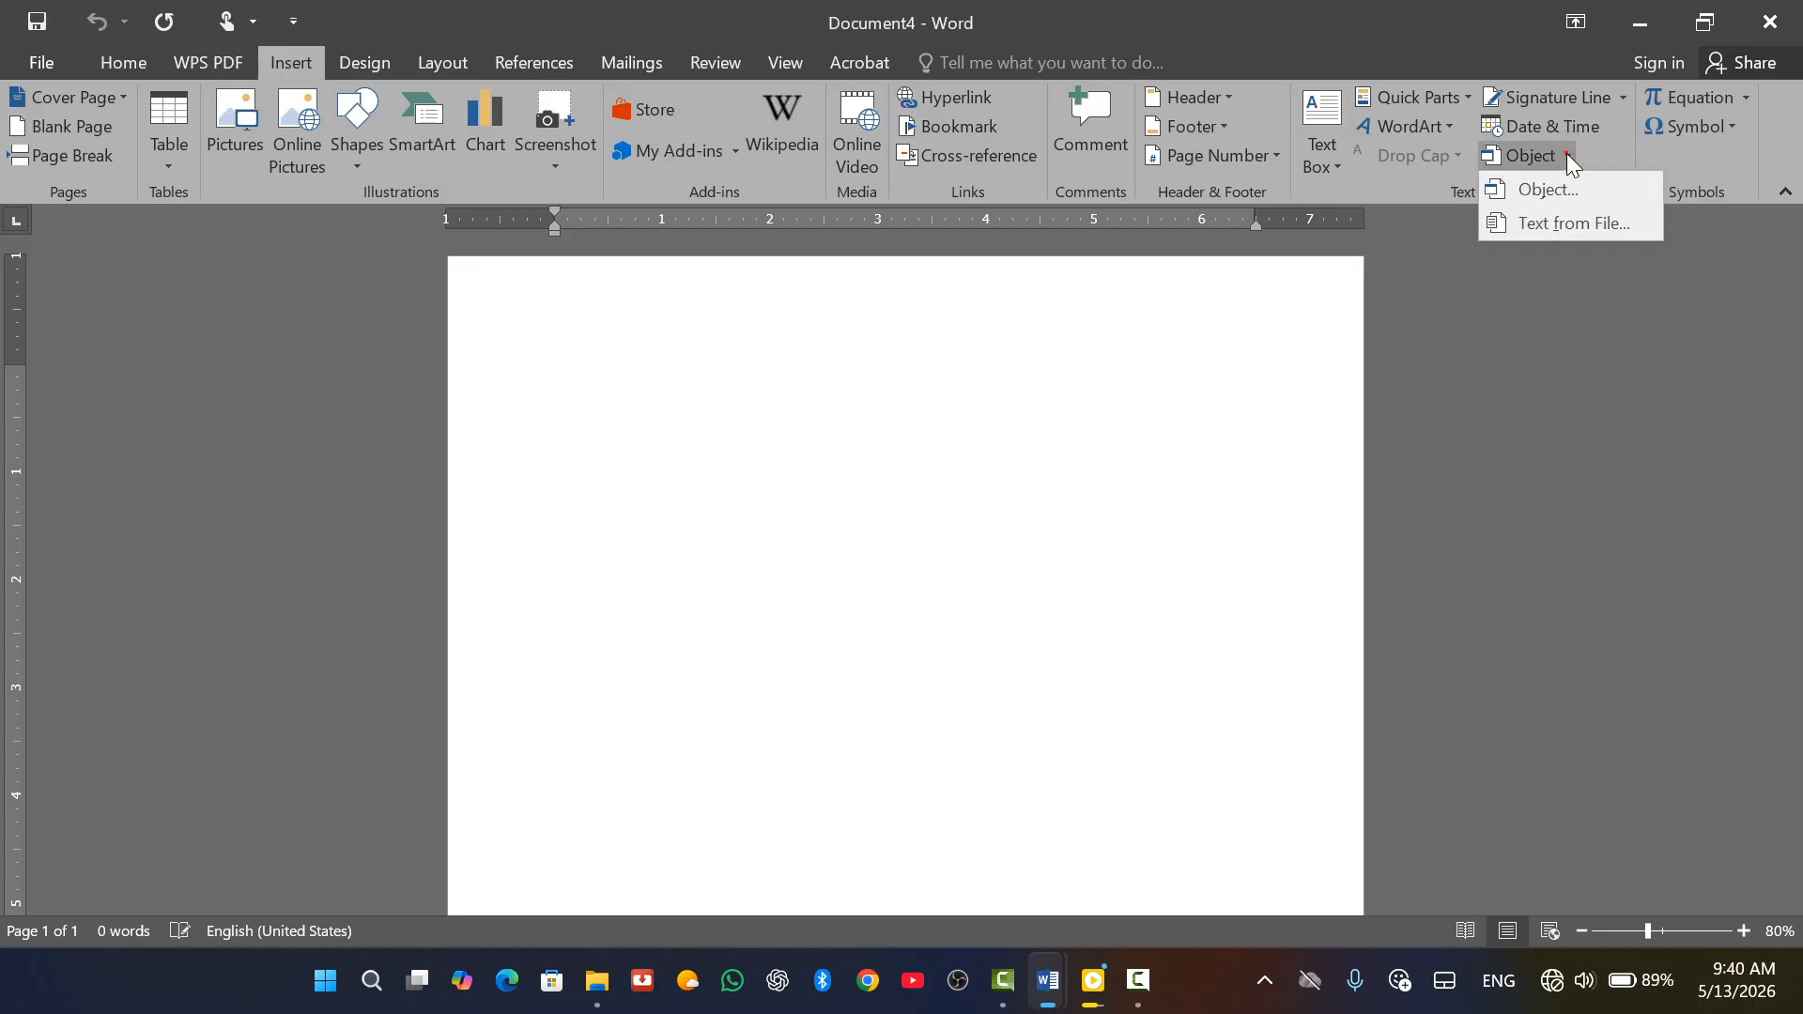
click(1585, 182)
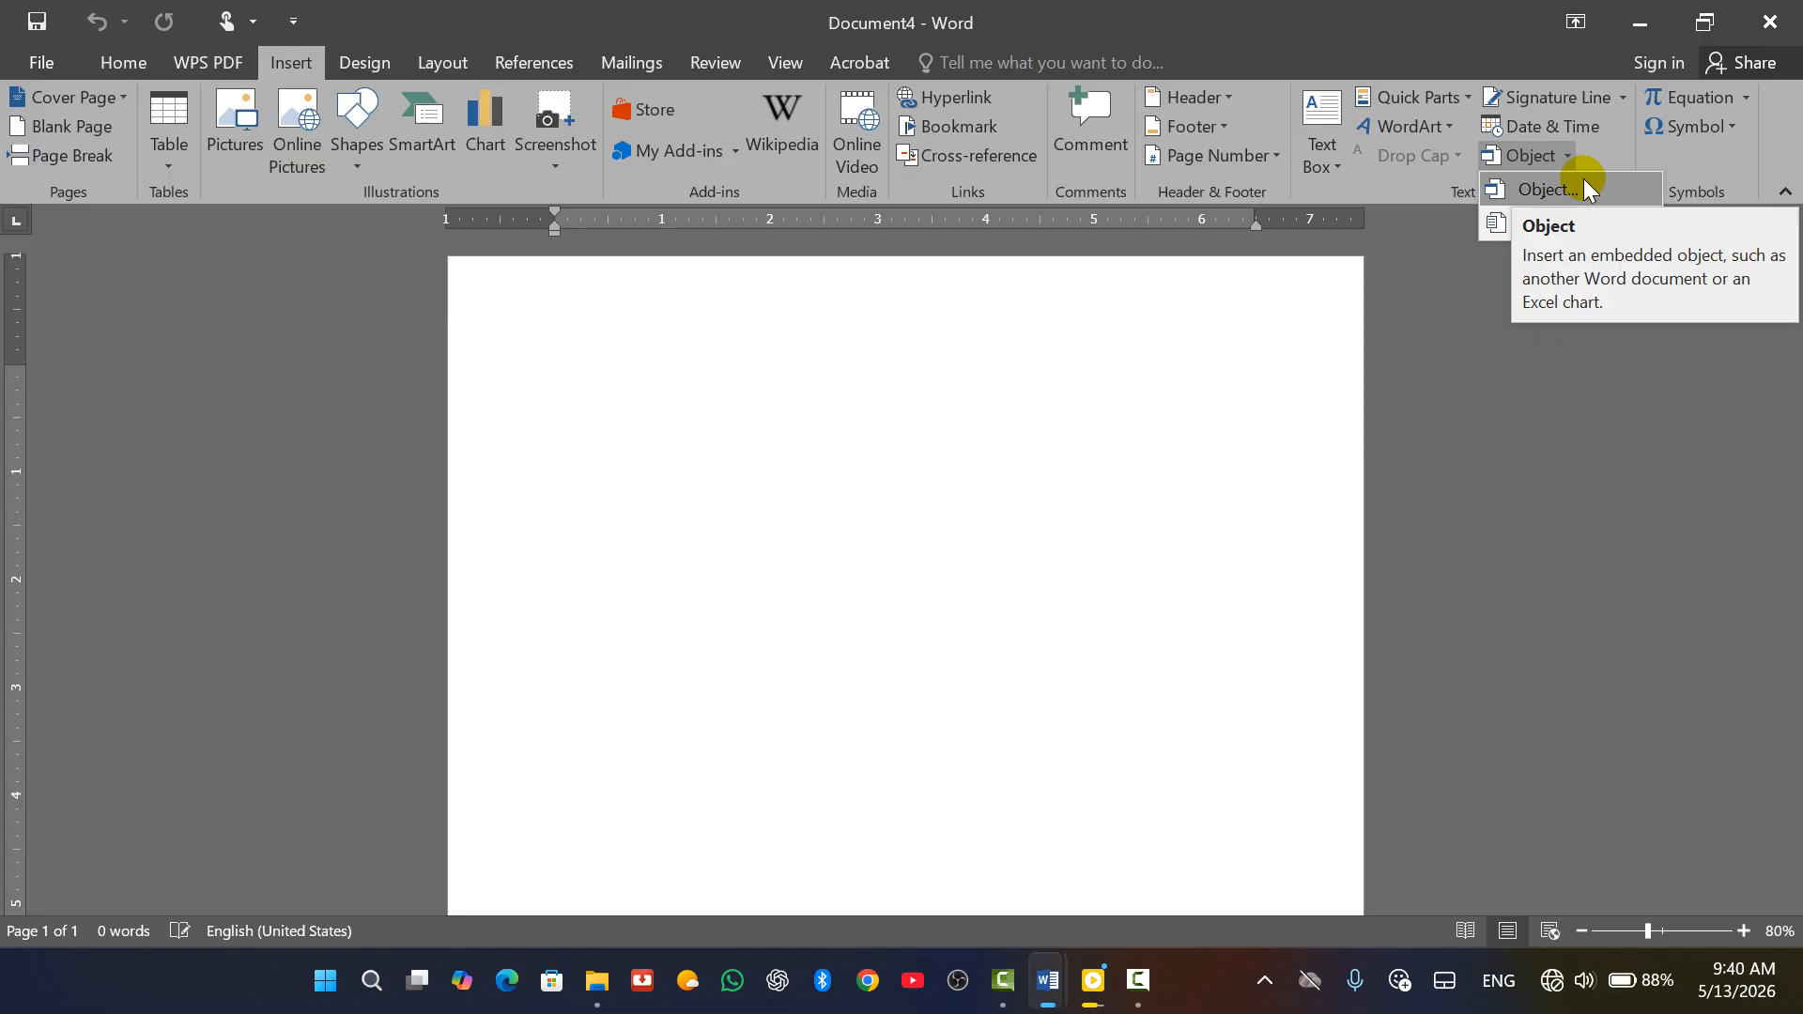
click(1586, 188)
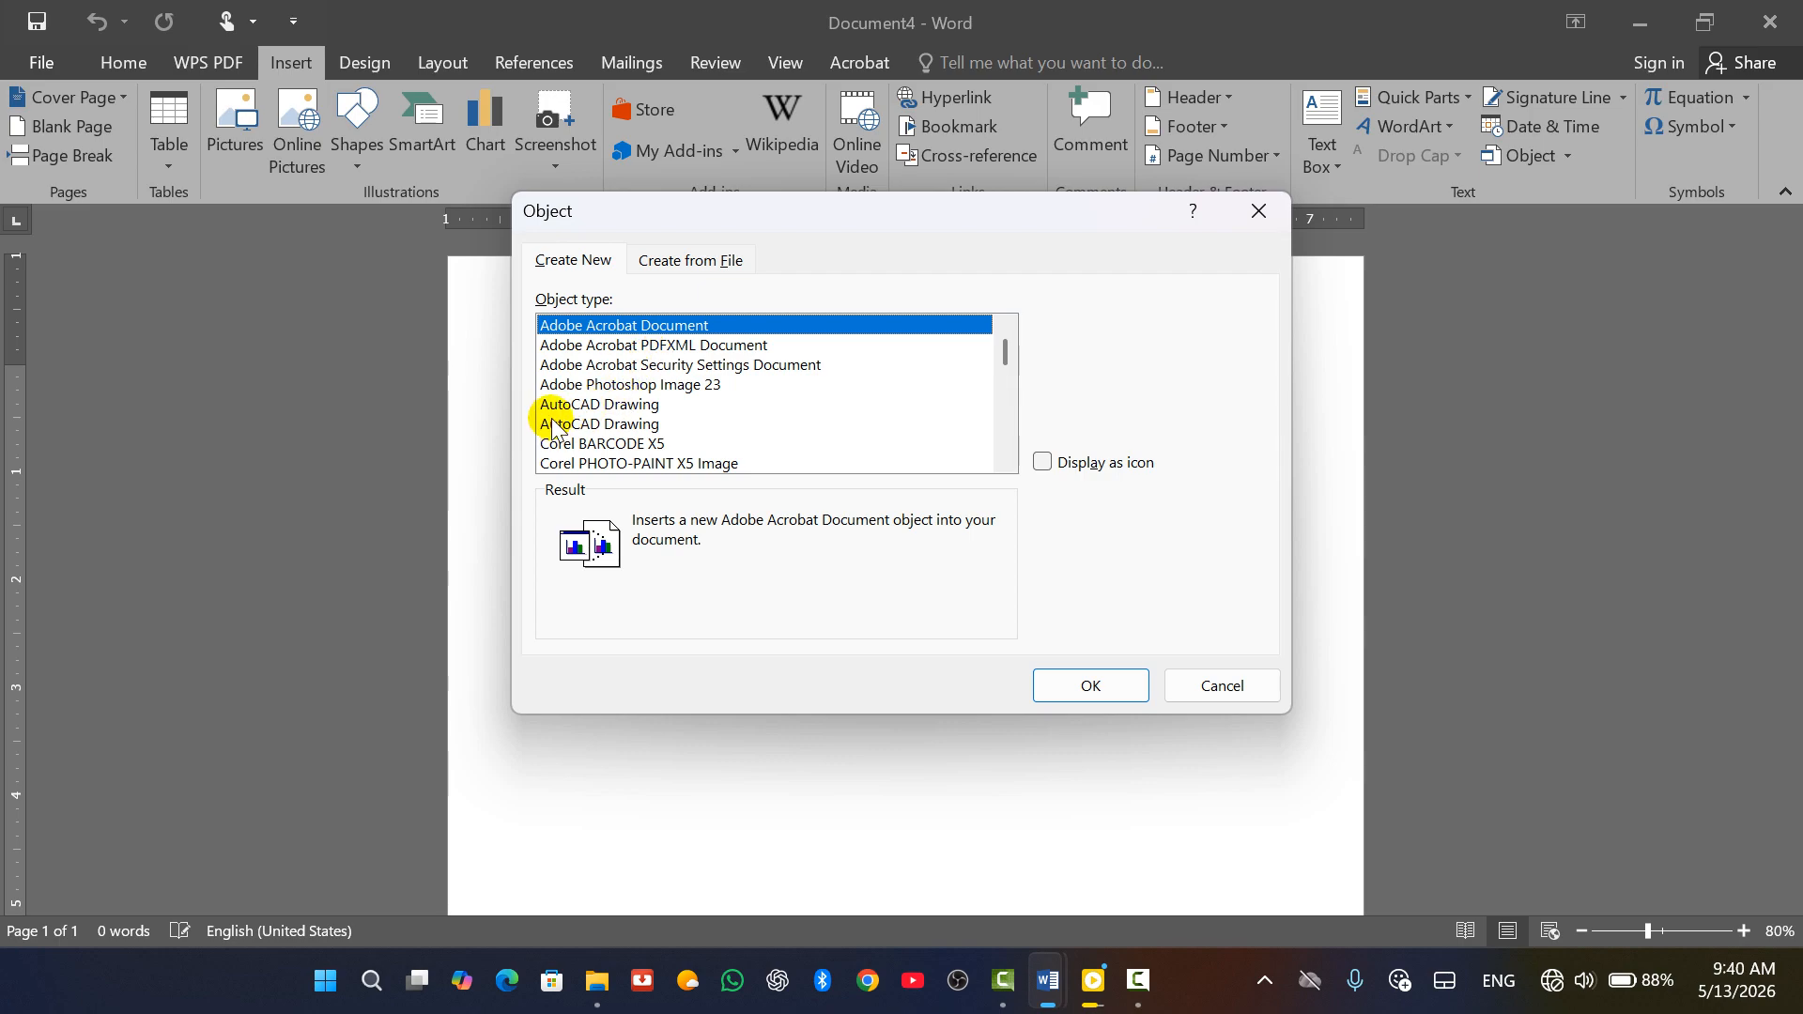
scroll(629, 413, down, 3)
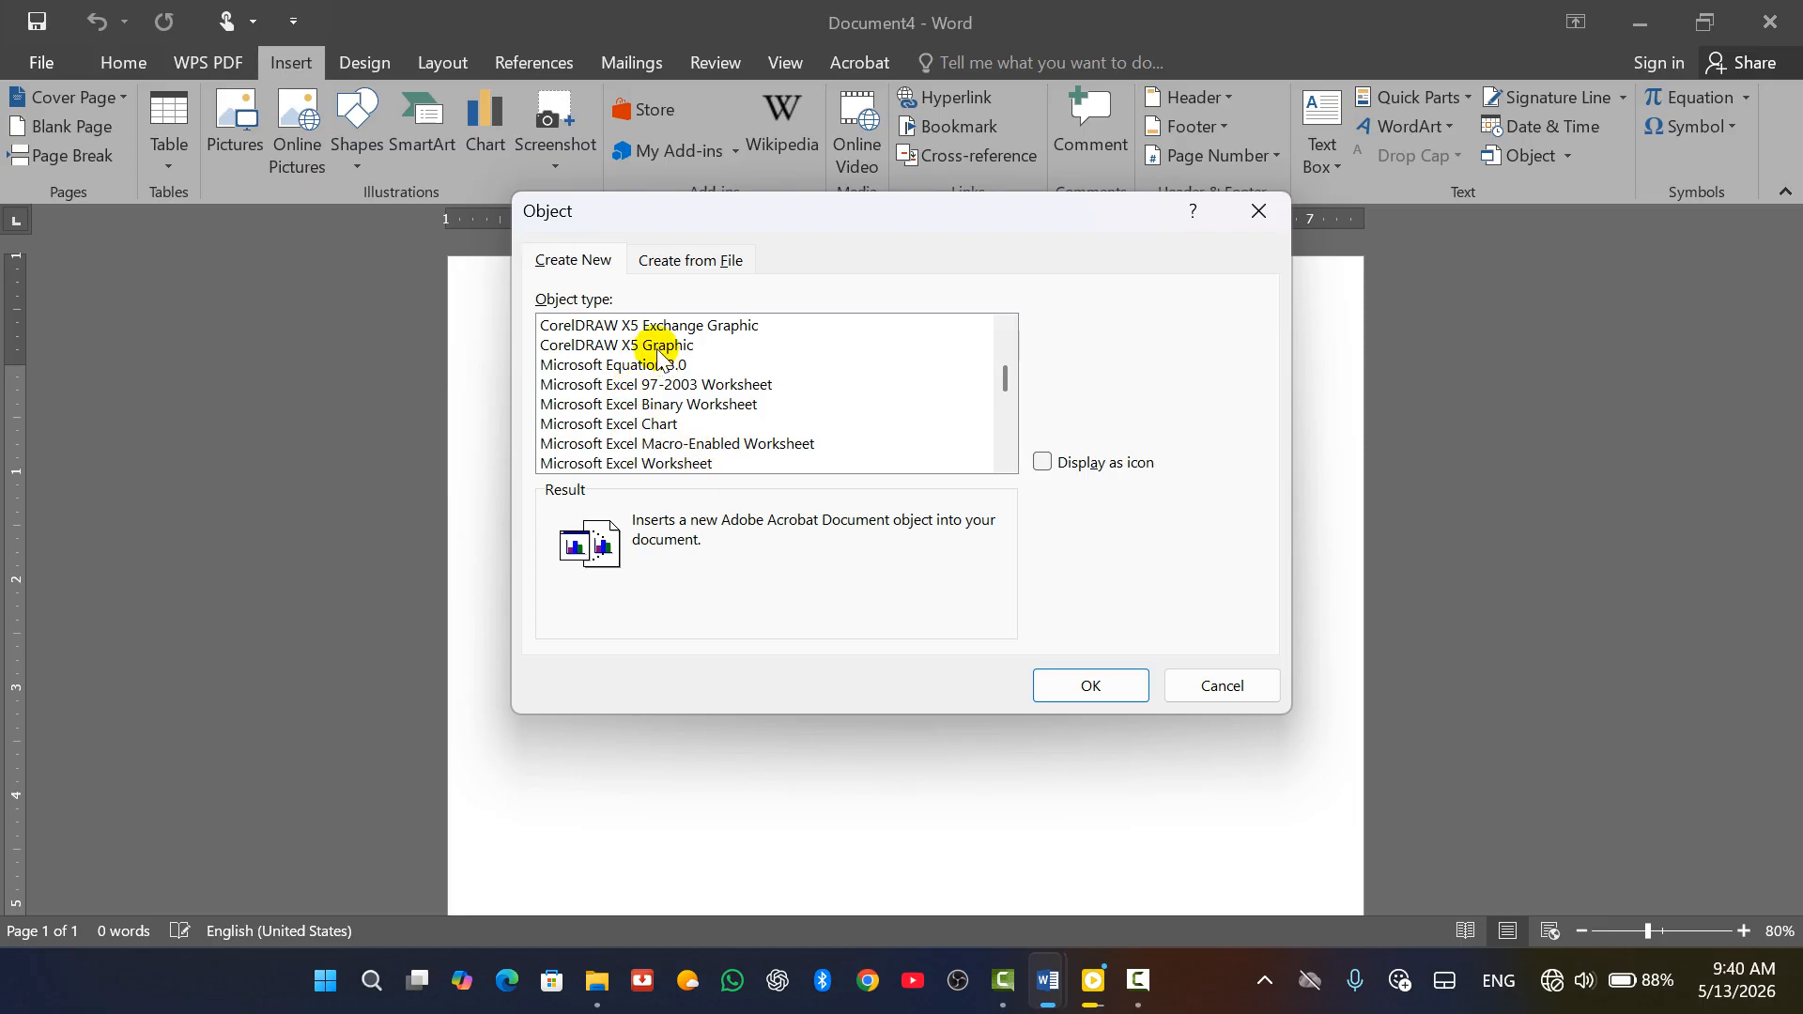
click(666, 463)
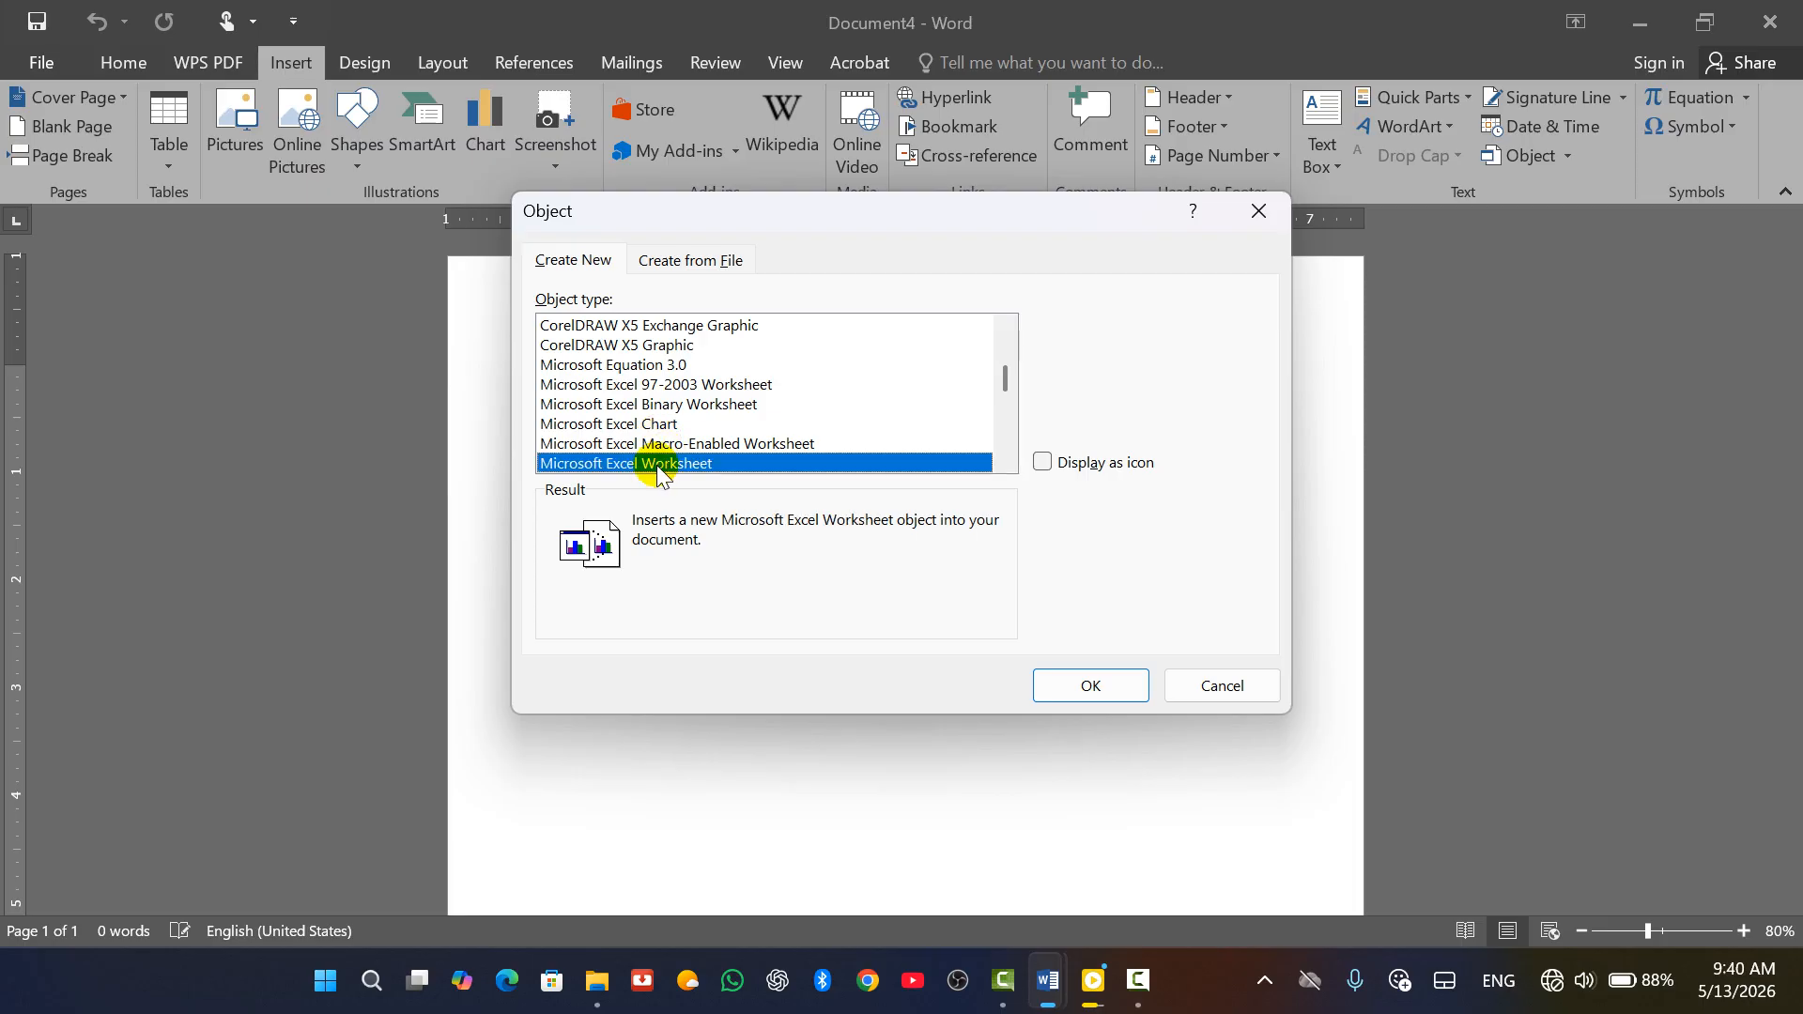
click(1260, 210)
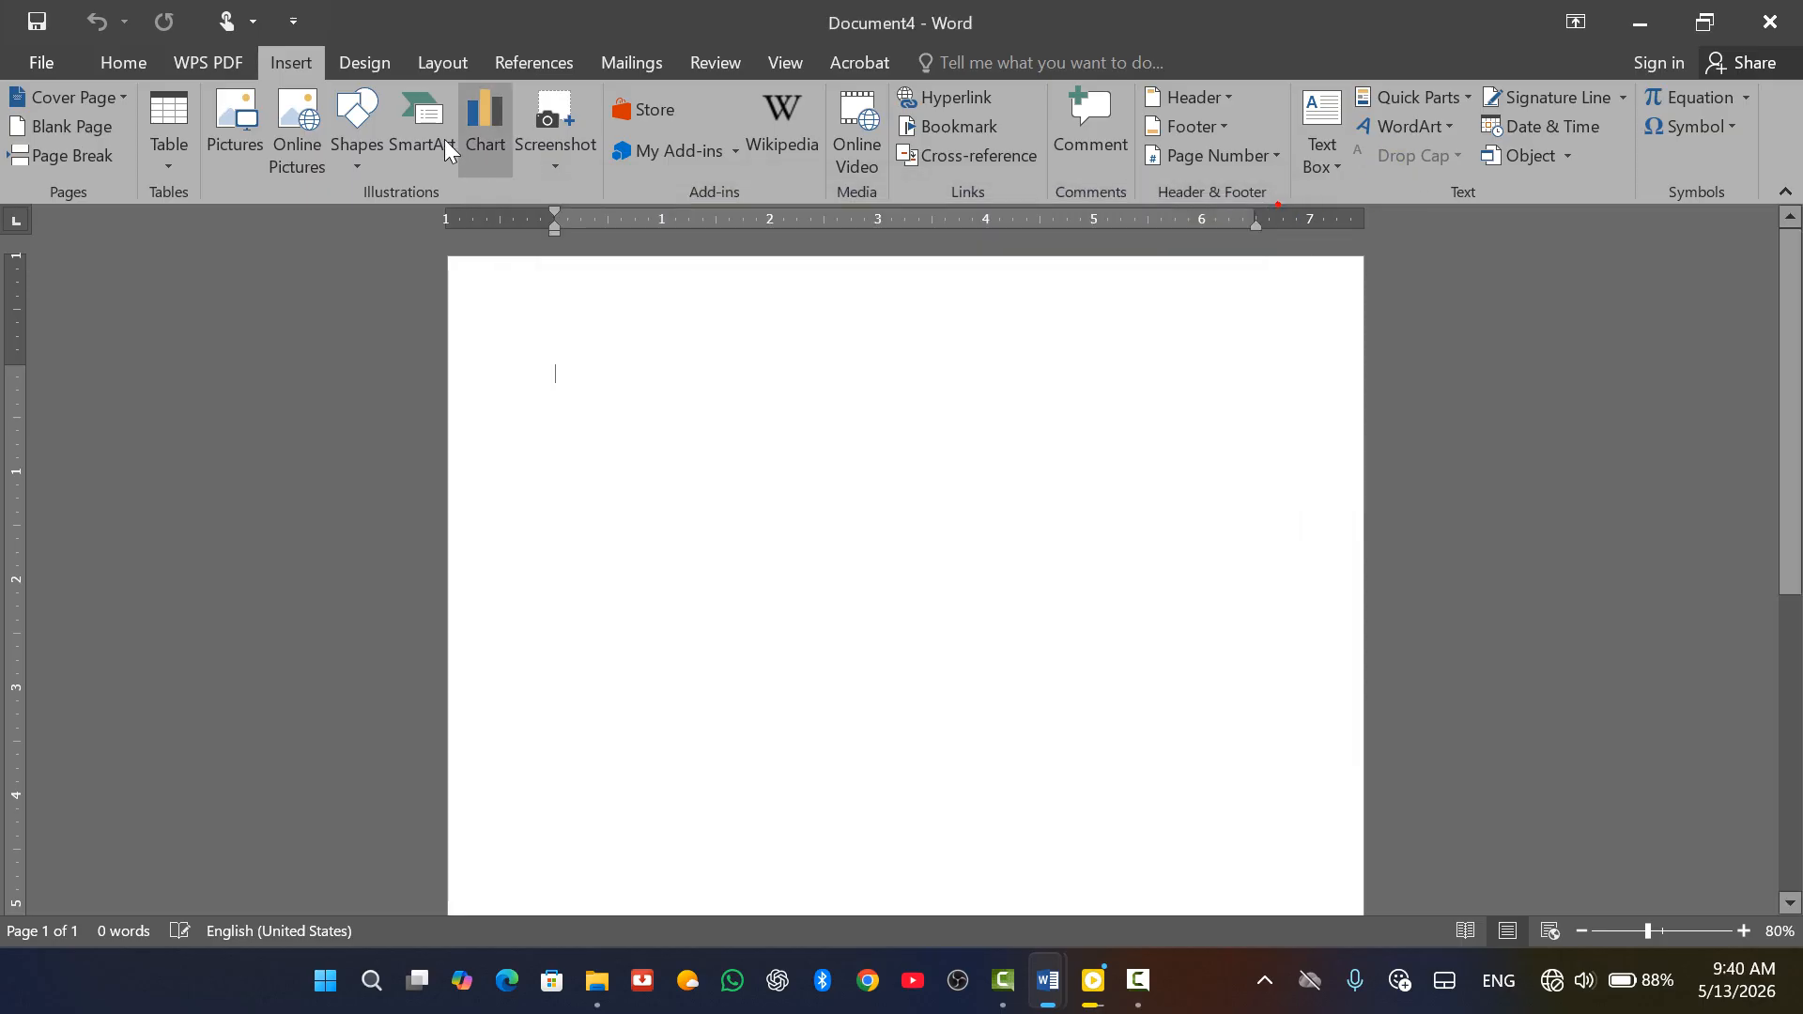
click(315, 57)
click(177, 160)
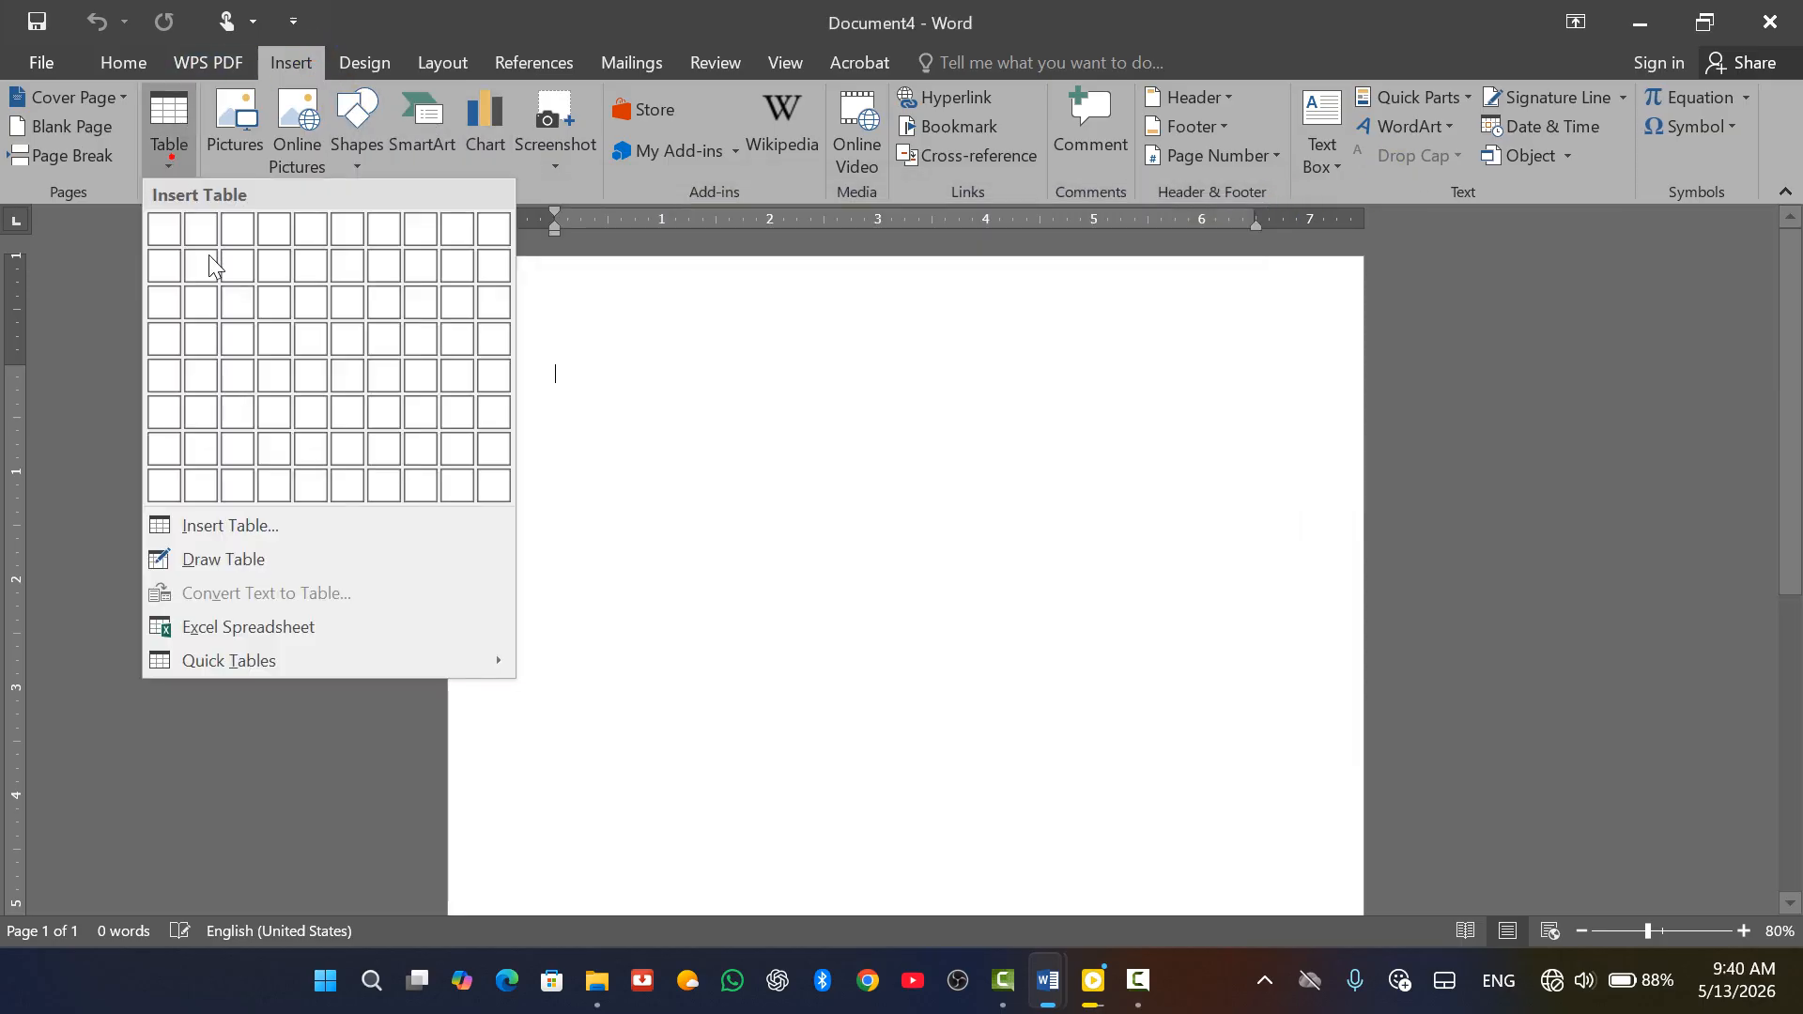
click(245, 628)
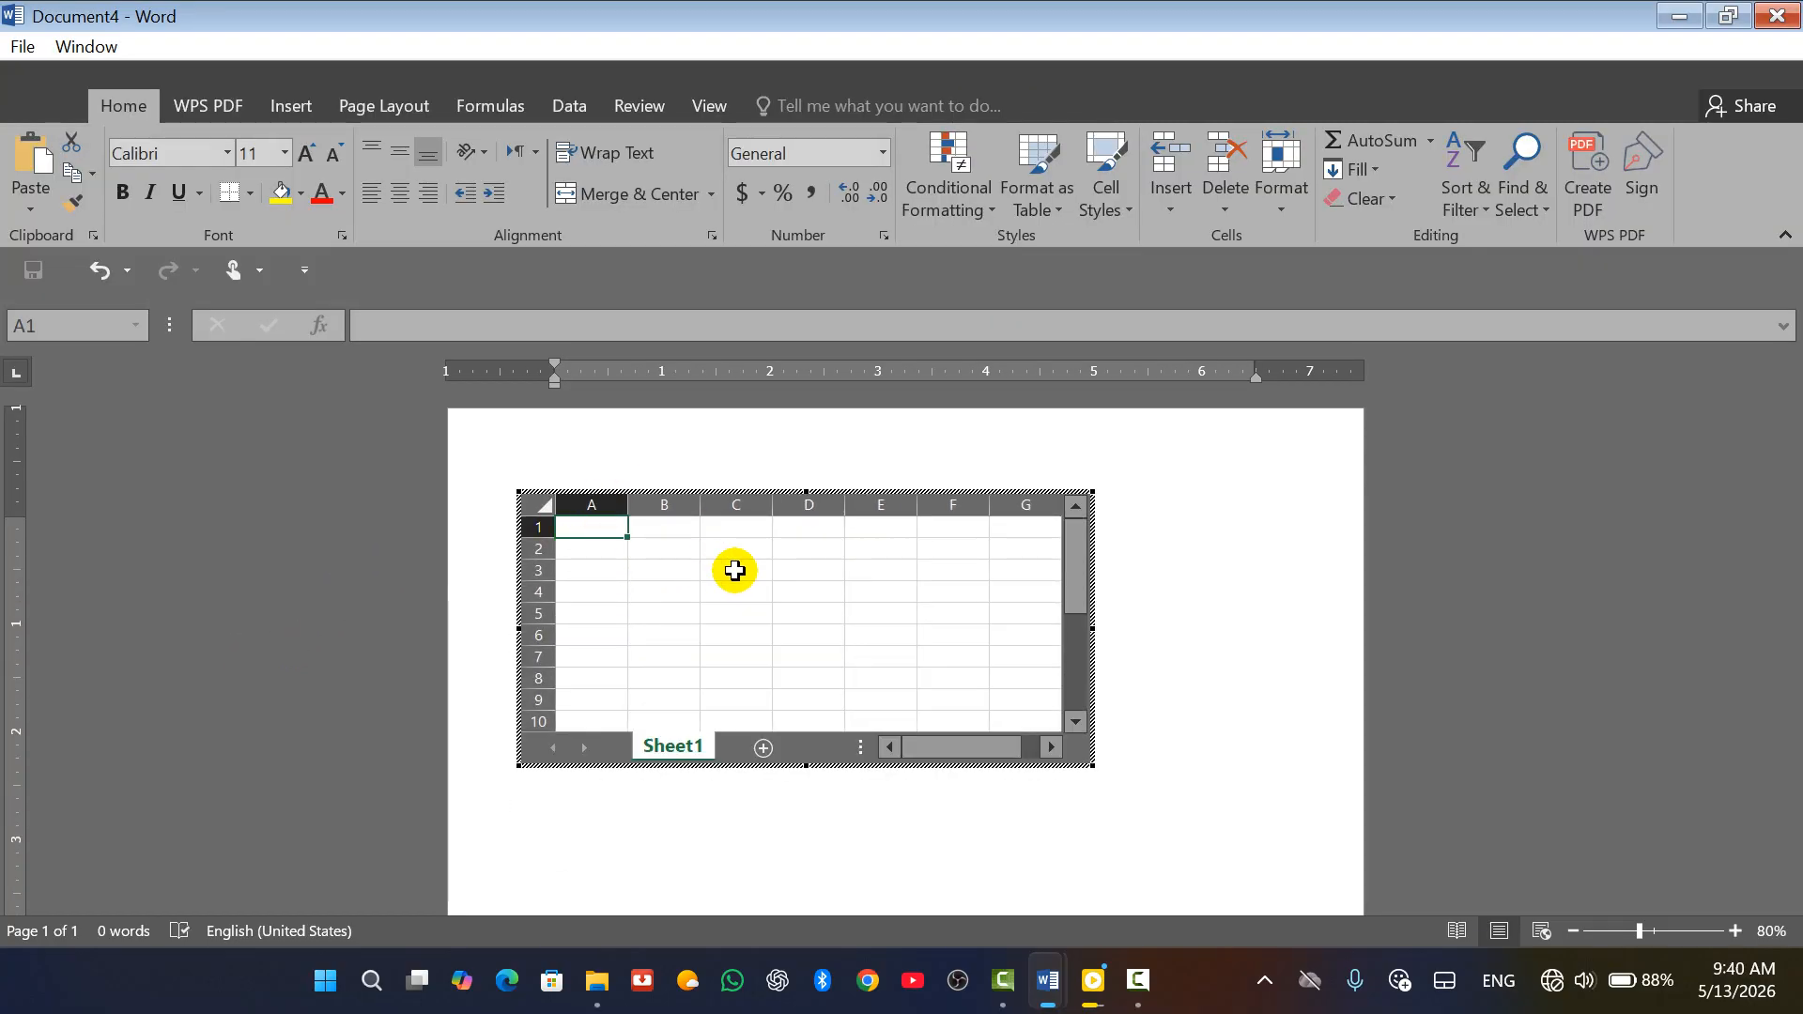
click(1335, 527)
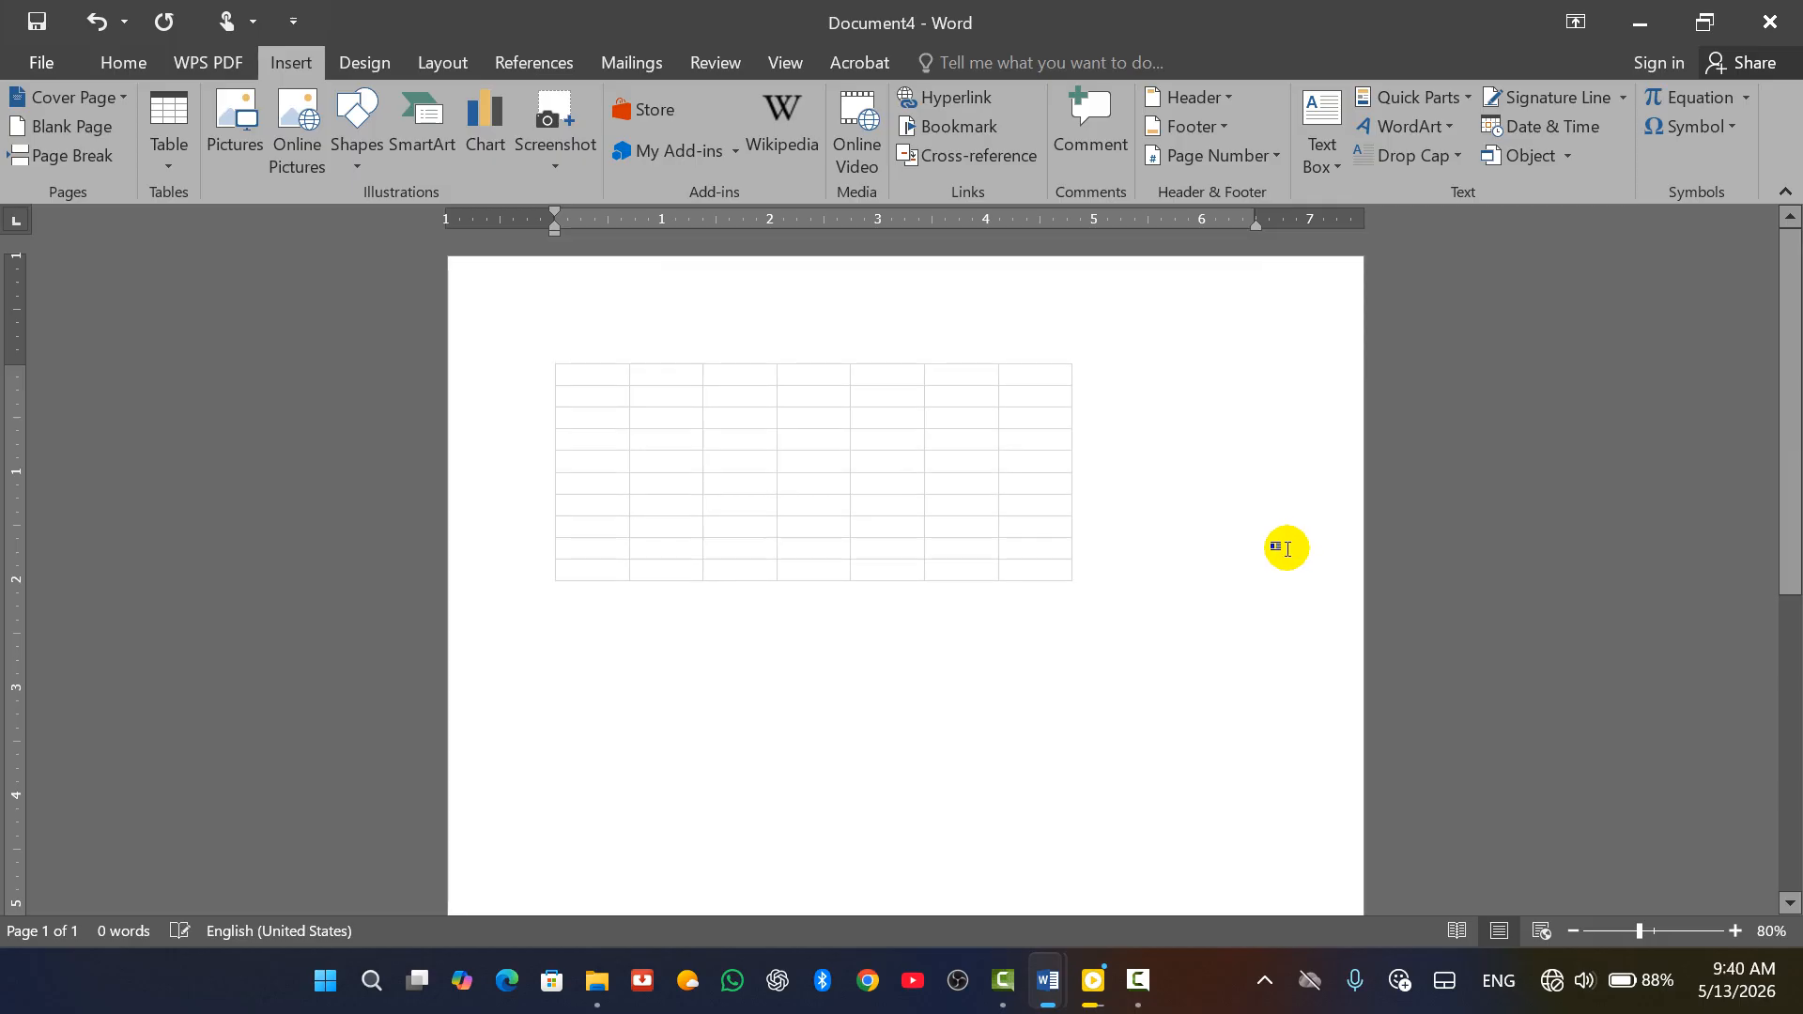
key(ctrl+z)
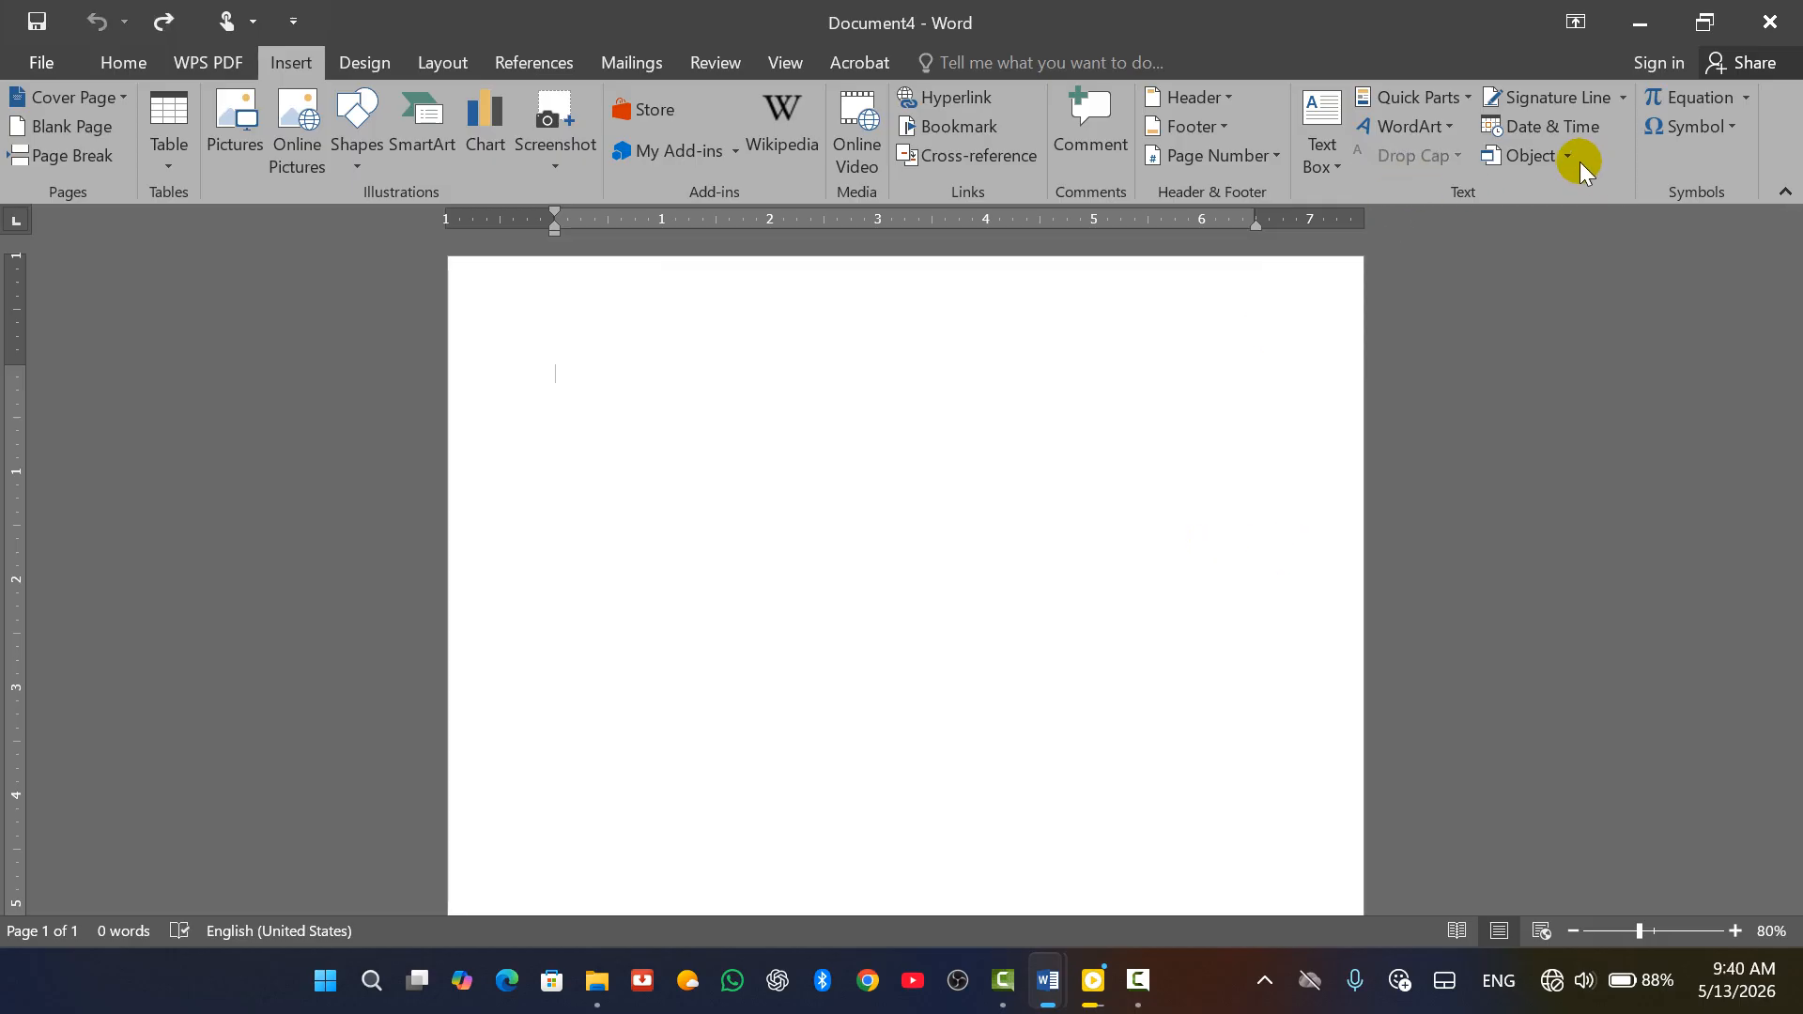
Embed a blank Microsoft Excel Worksheet object, displayed as the sheet rather than an icon
click(1559, 159)
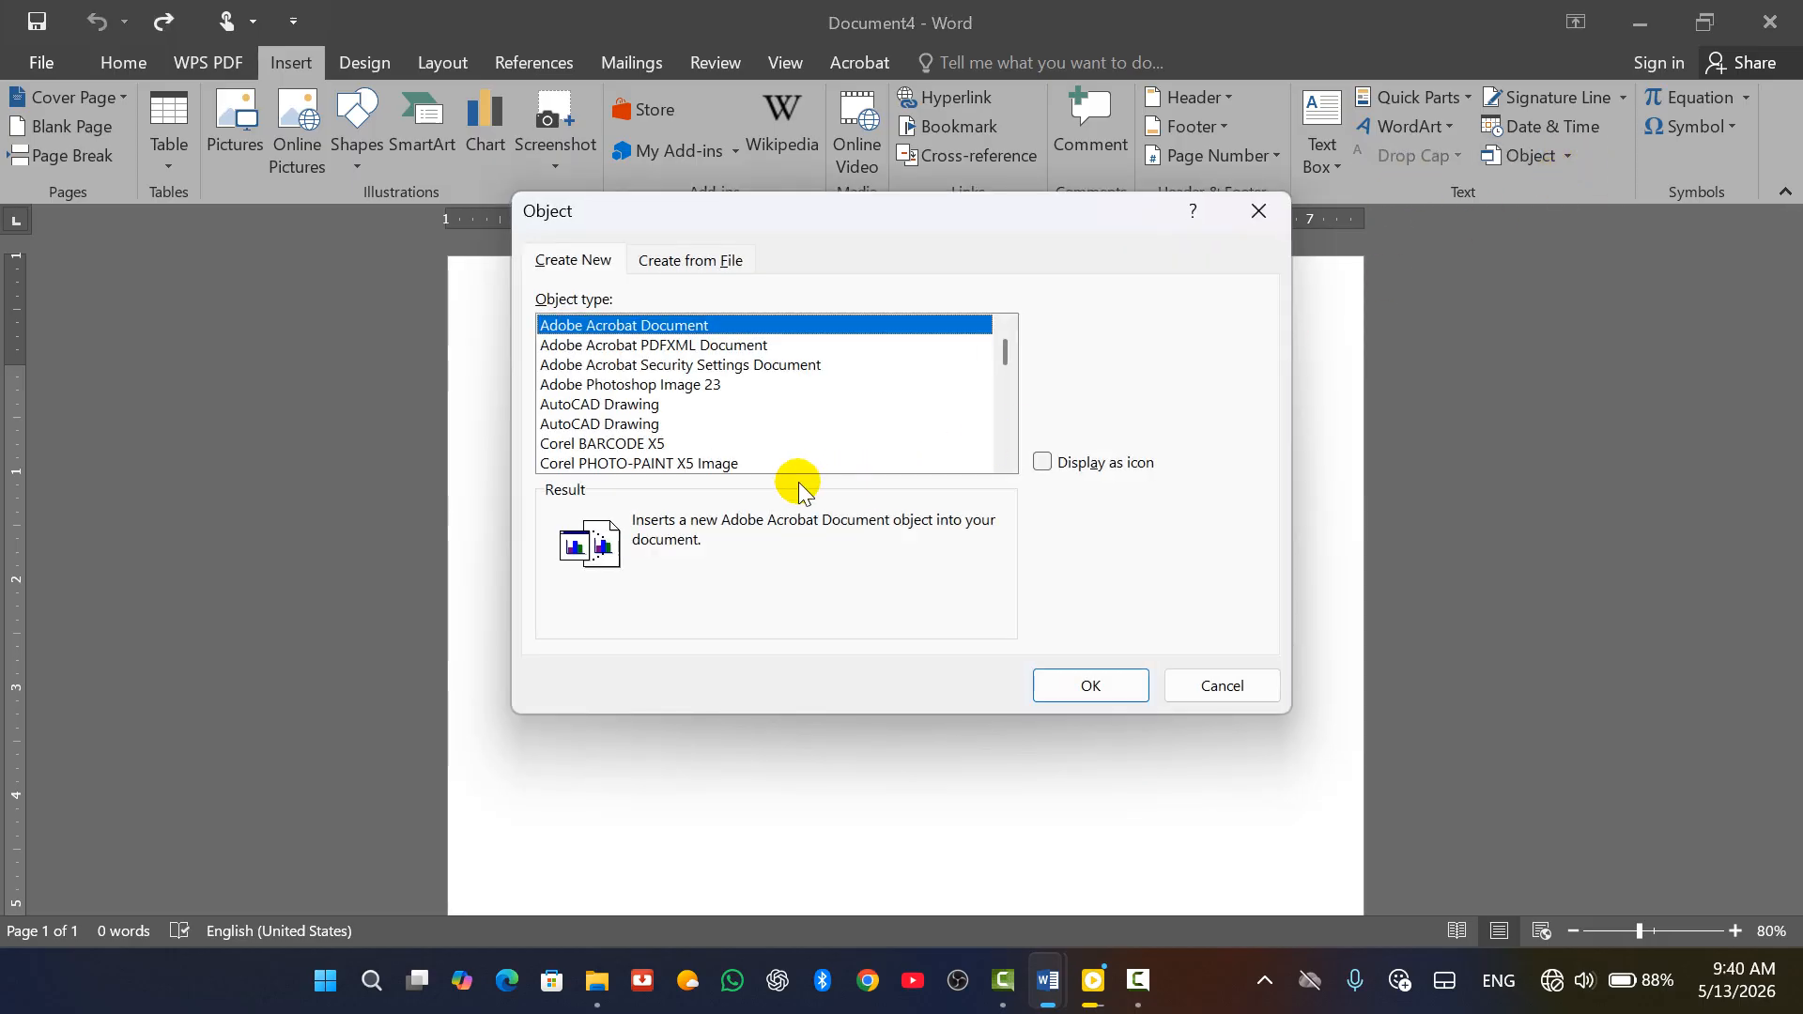
scroll(685, 474, down, 3)
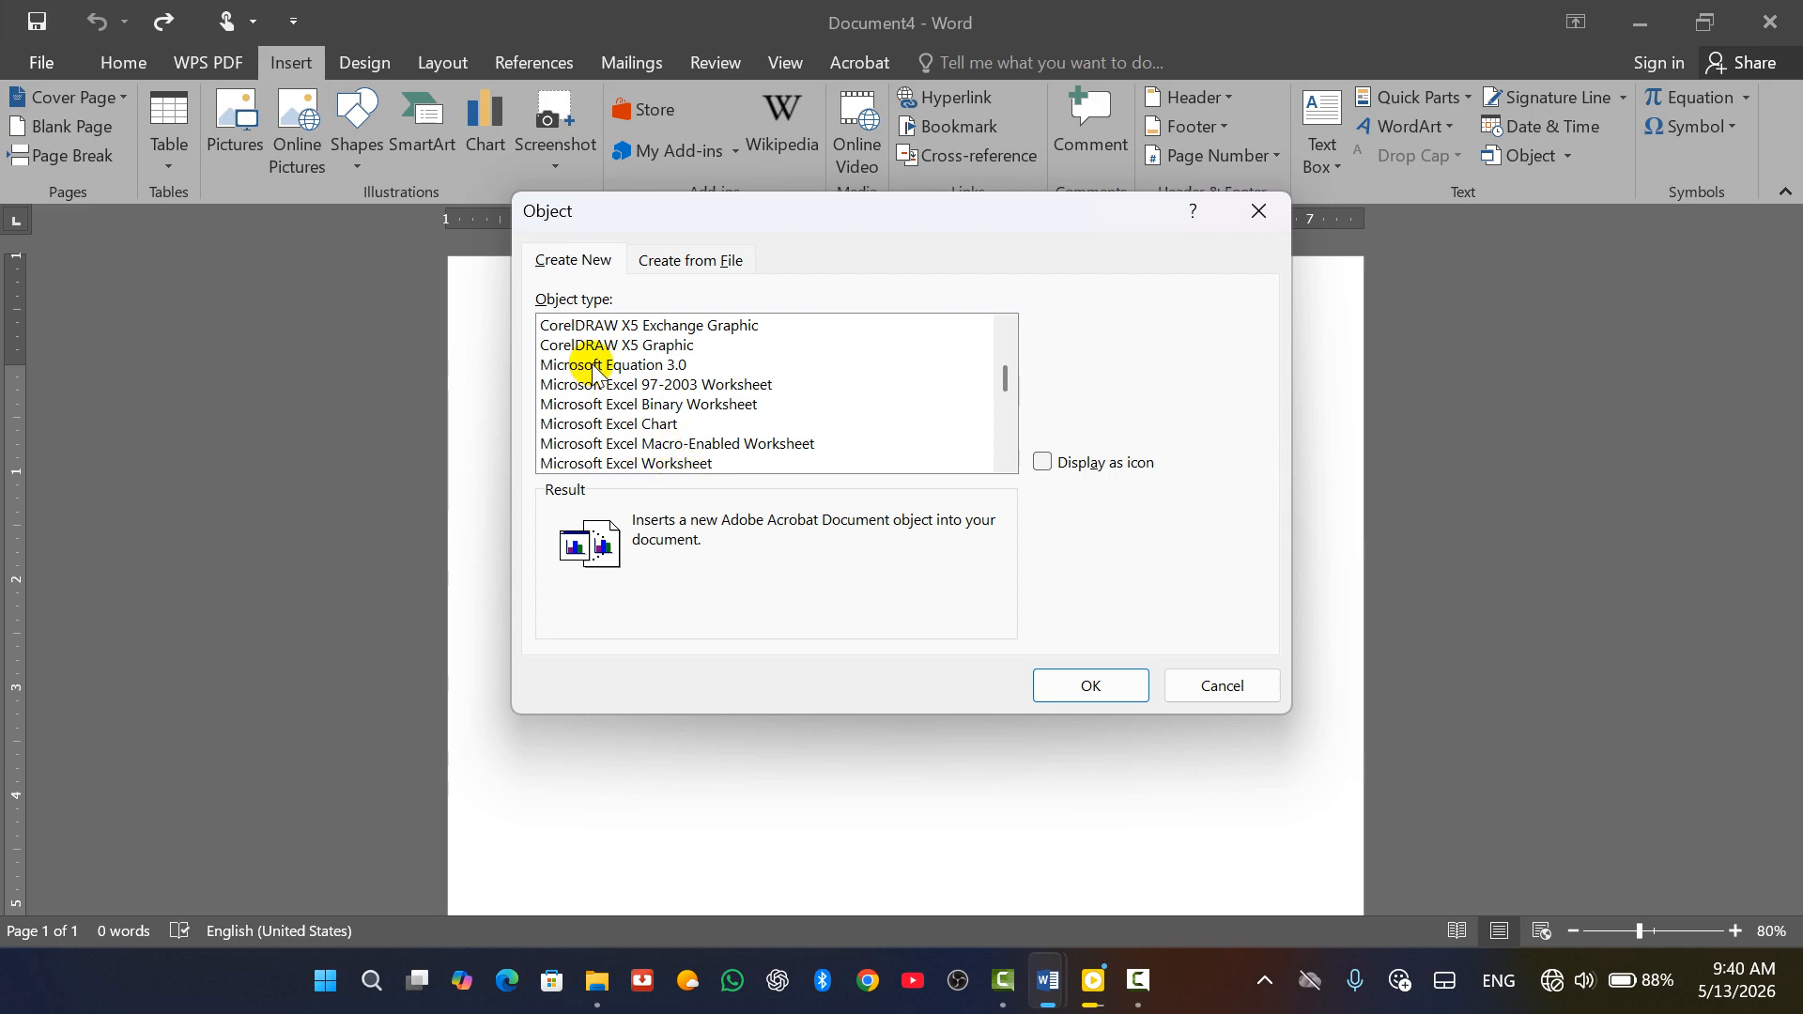
click(607, 463)
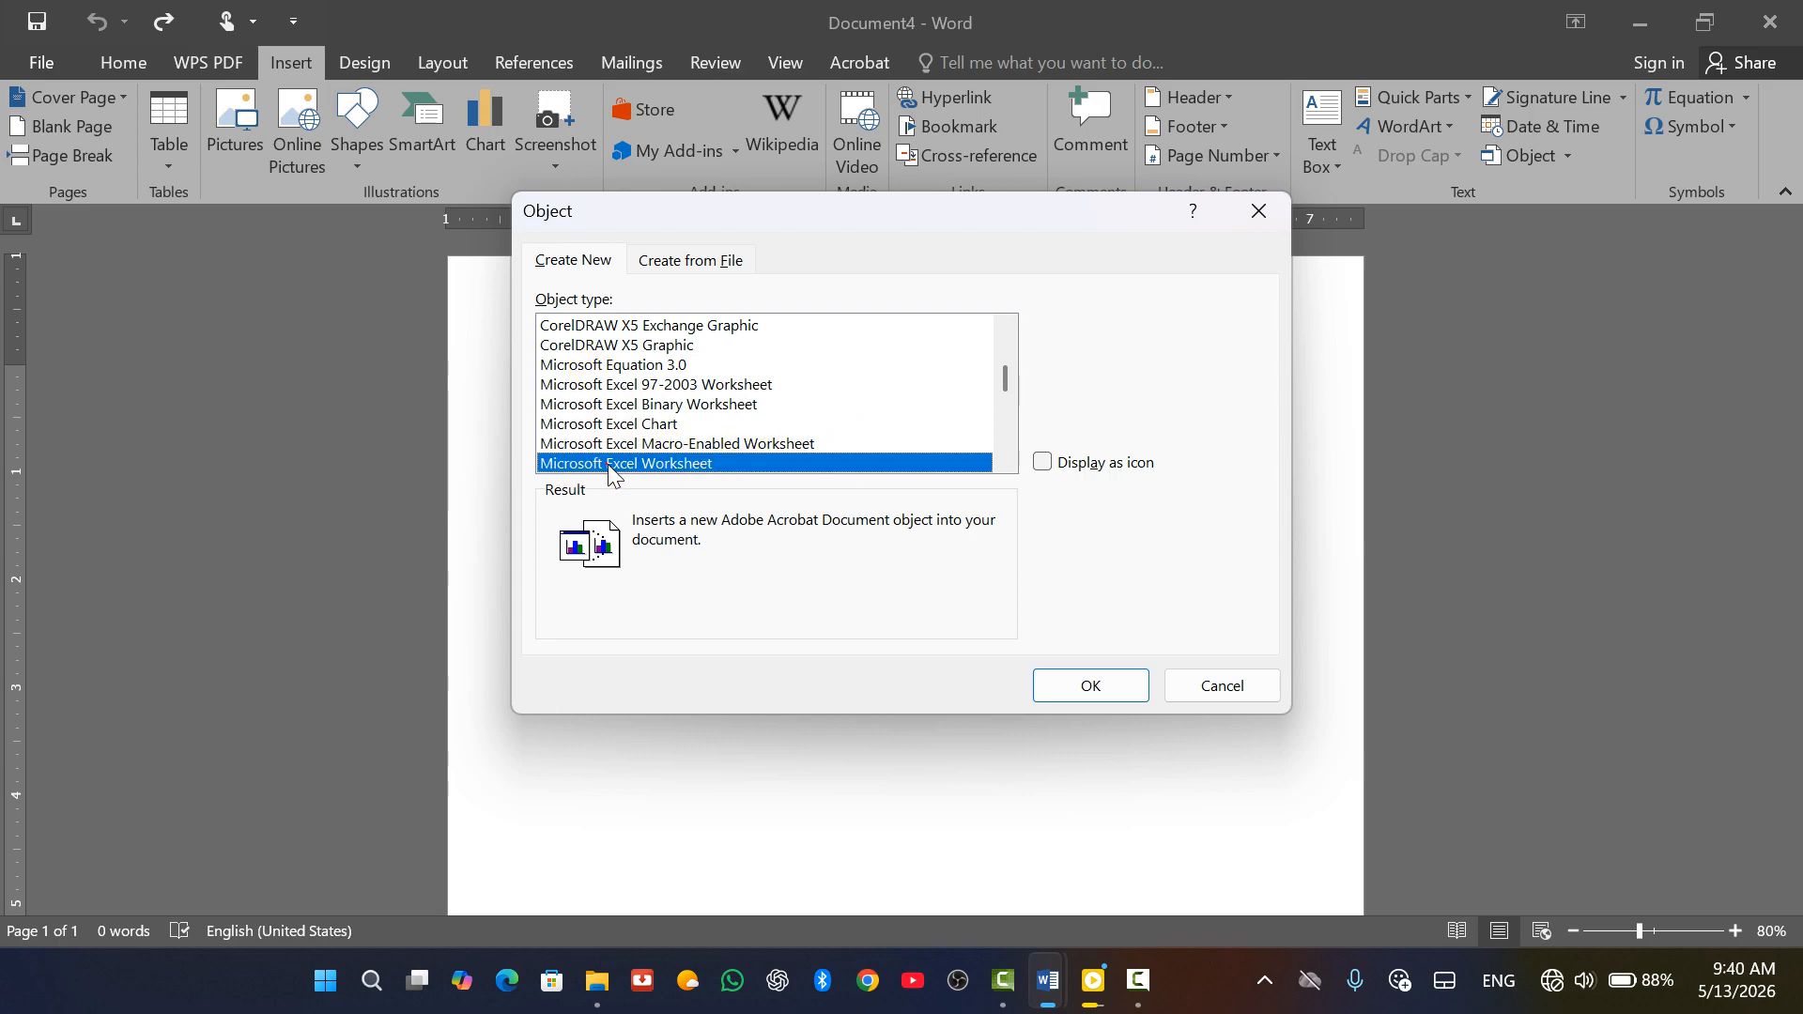
scroll(845, 399, down, 6)
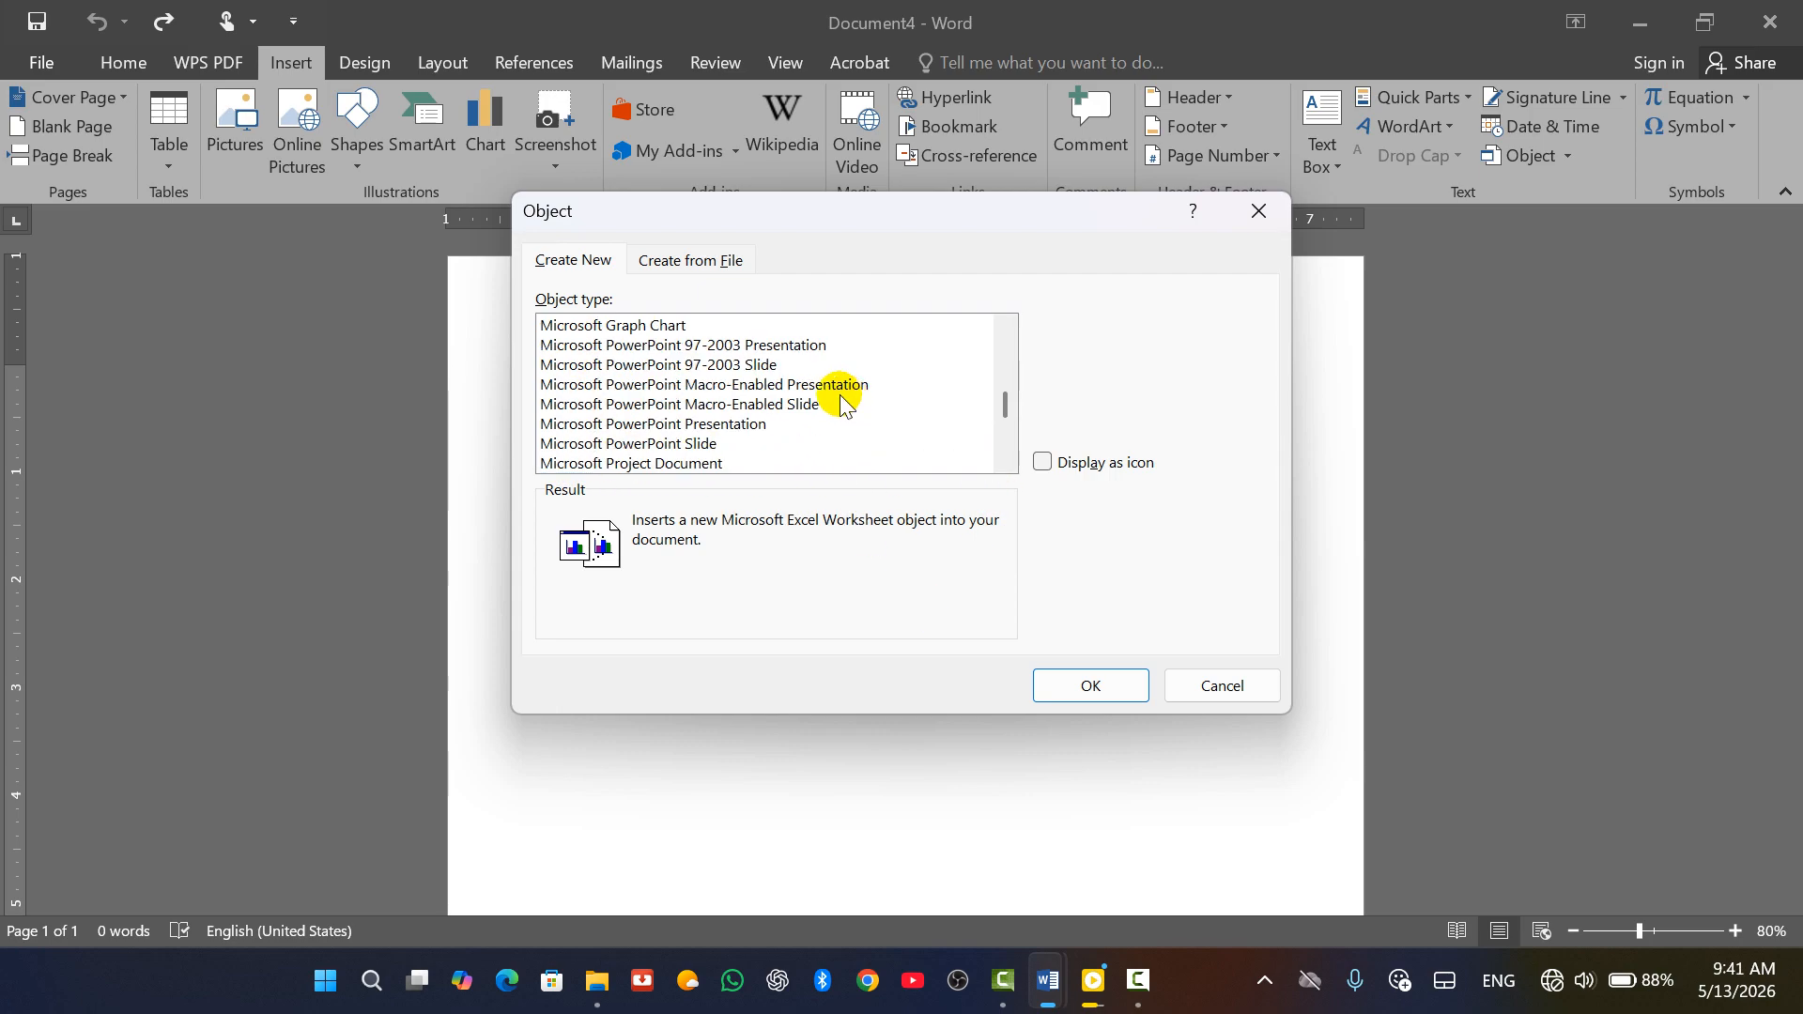
scroll(596, 422, up, 8)
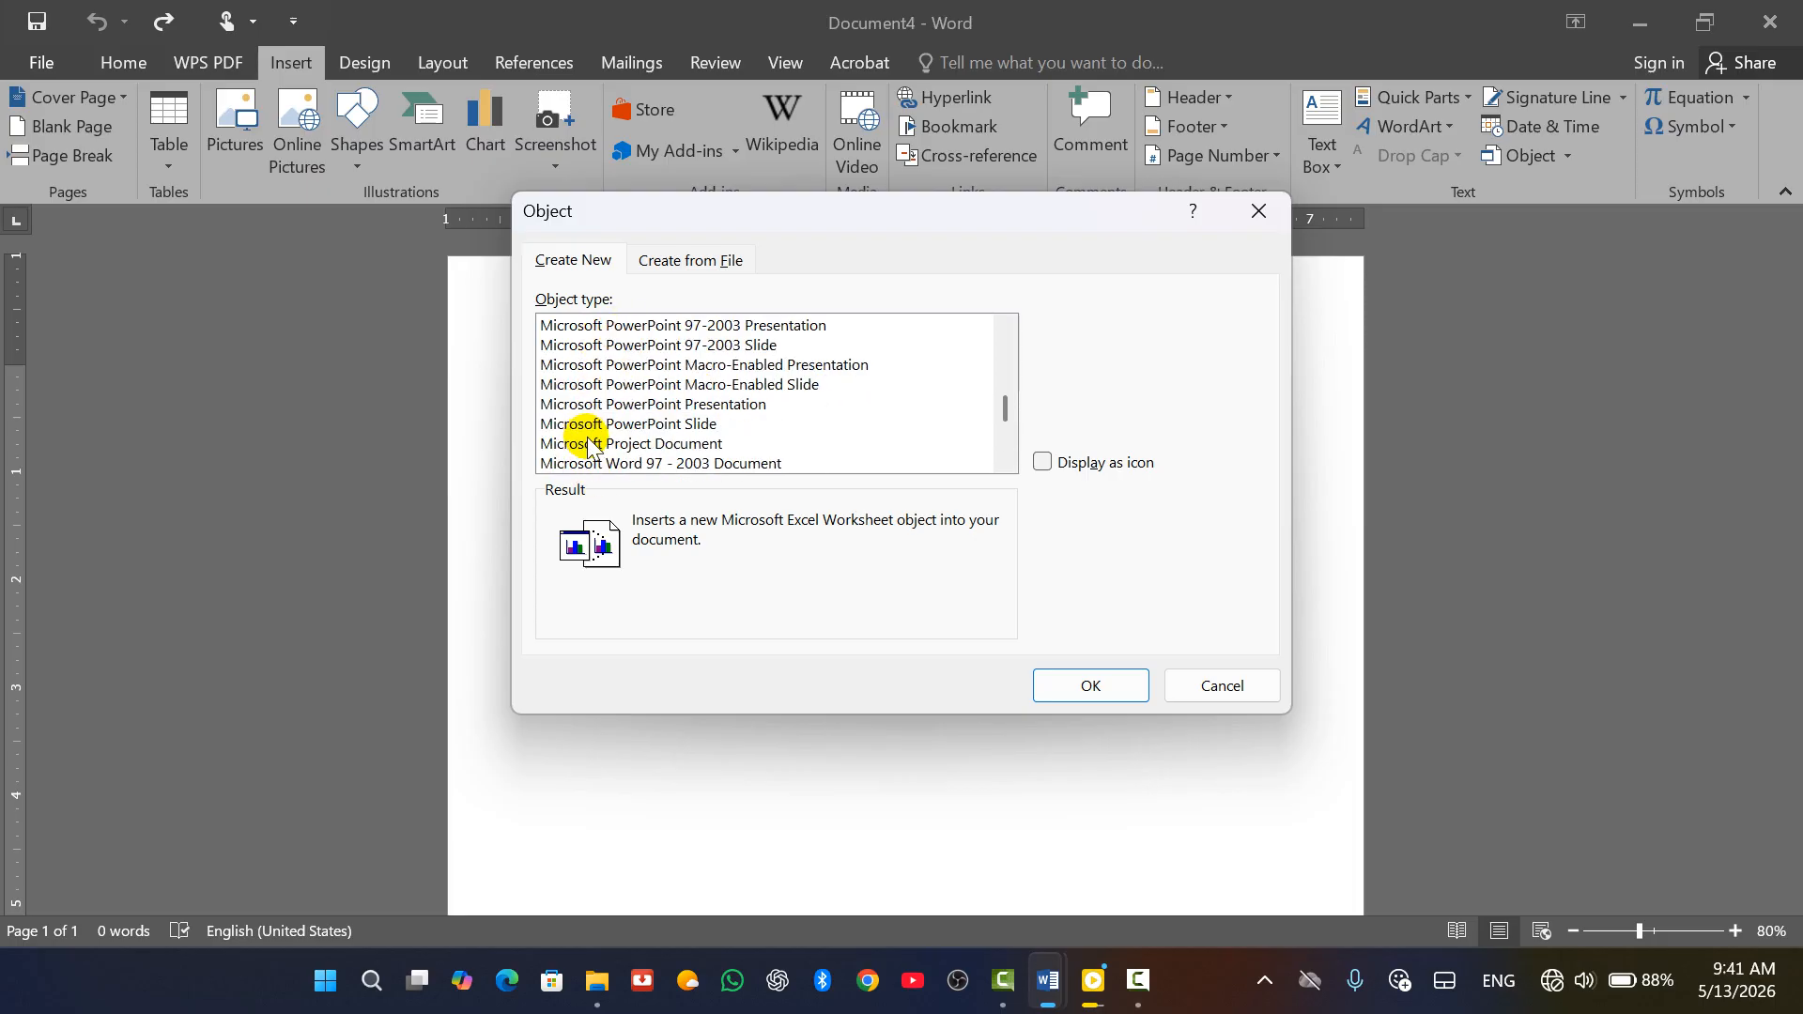
scroll(685, 454, down, 6)
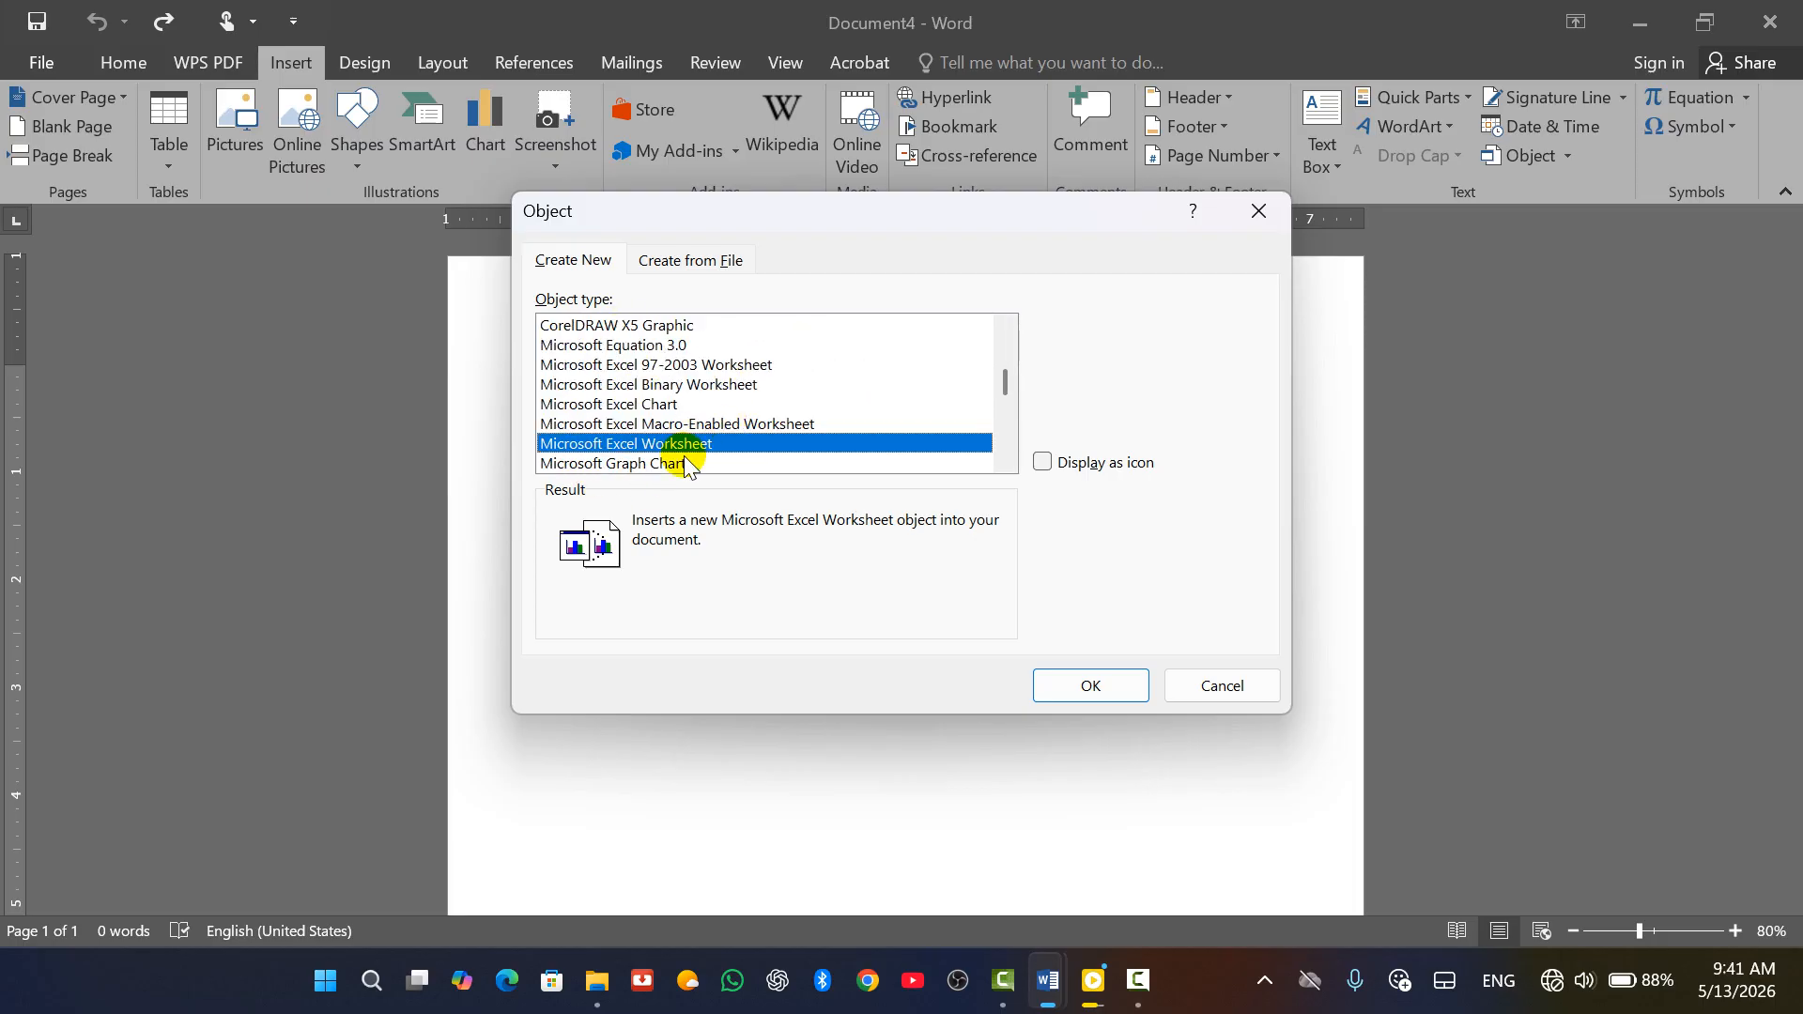
scroll(658, 418, up, 6)
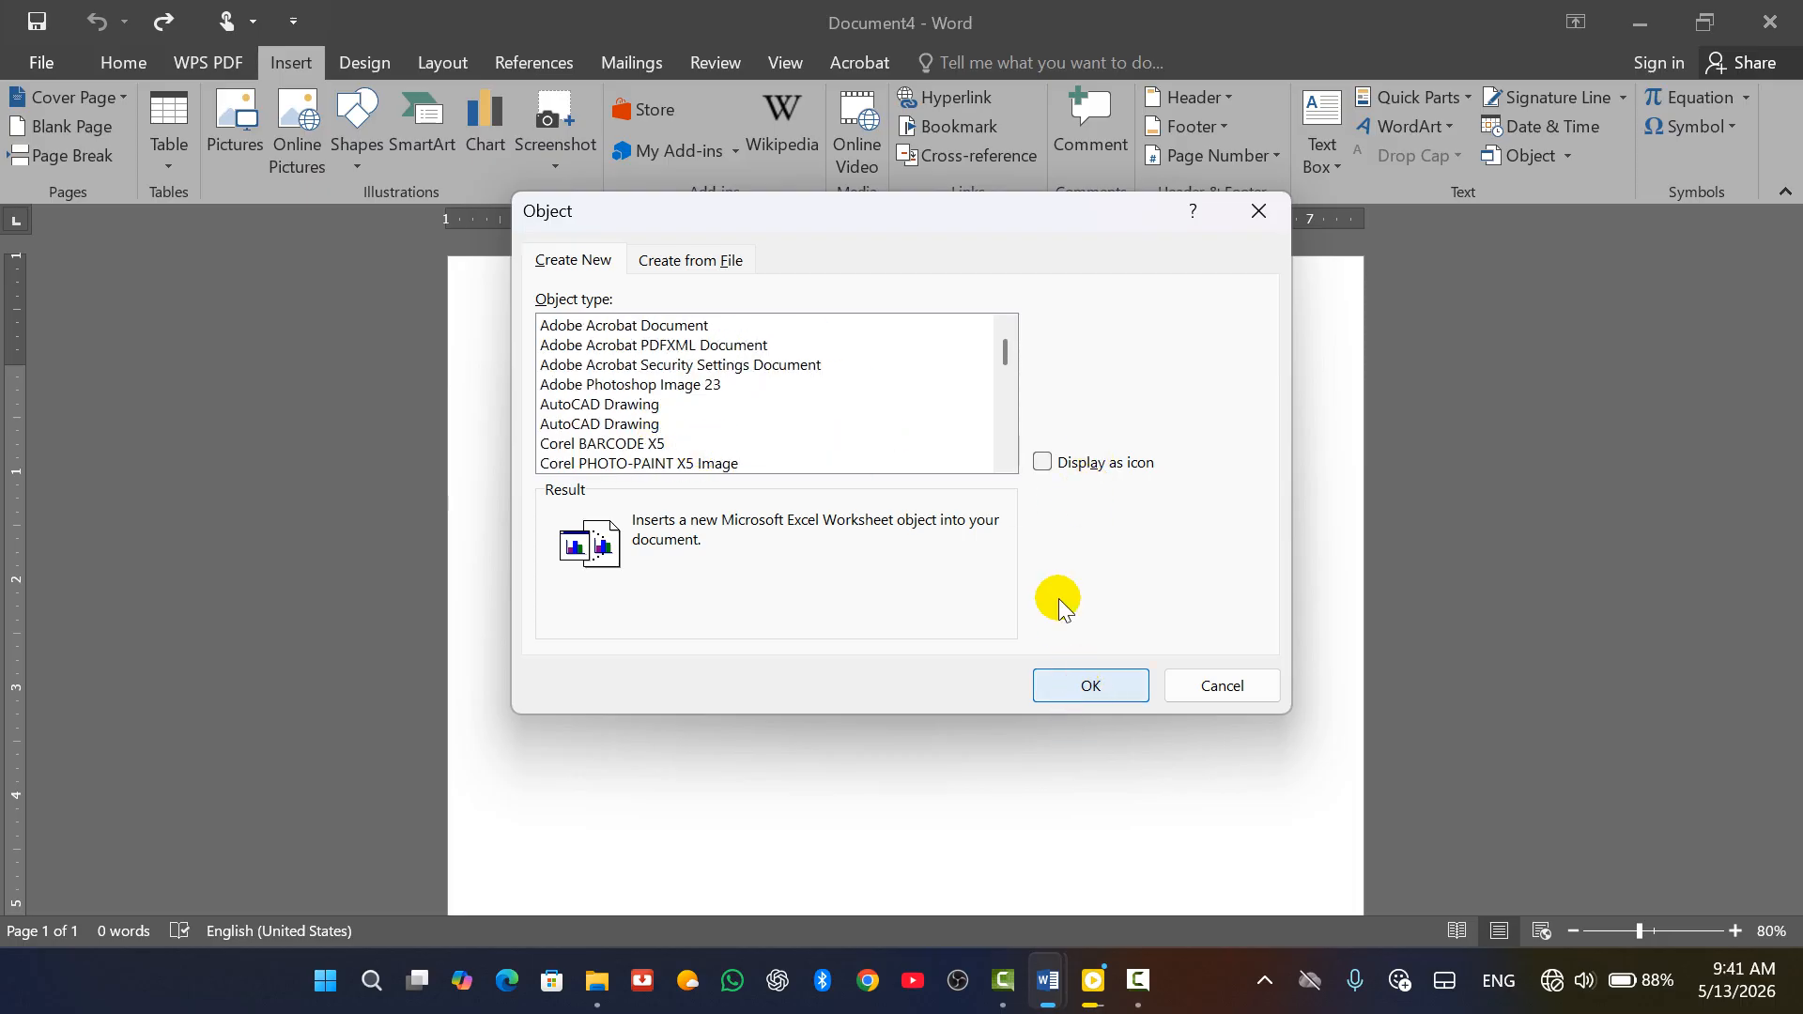
click(1044, 464)
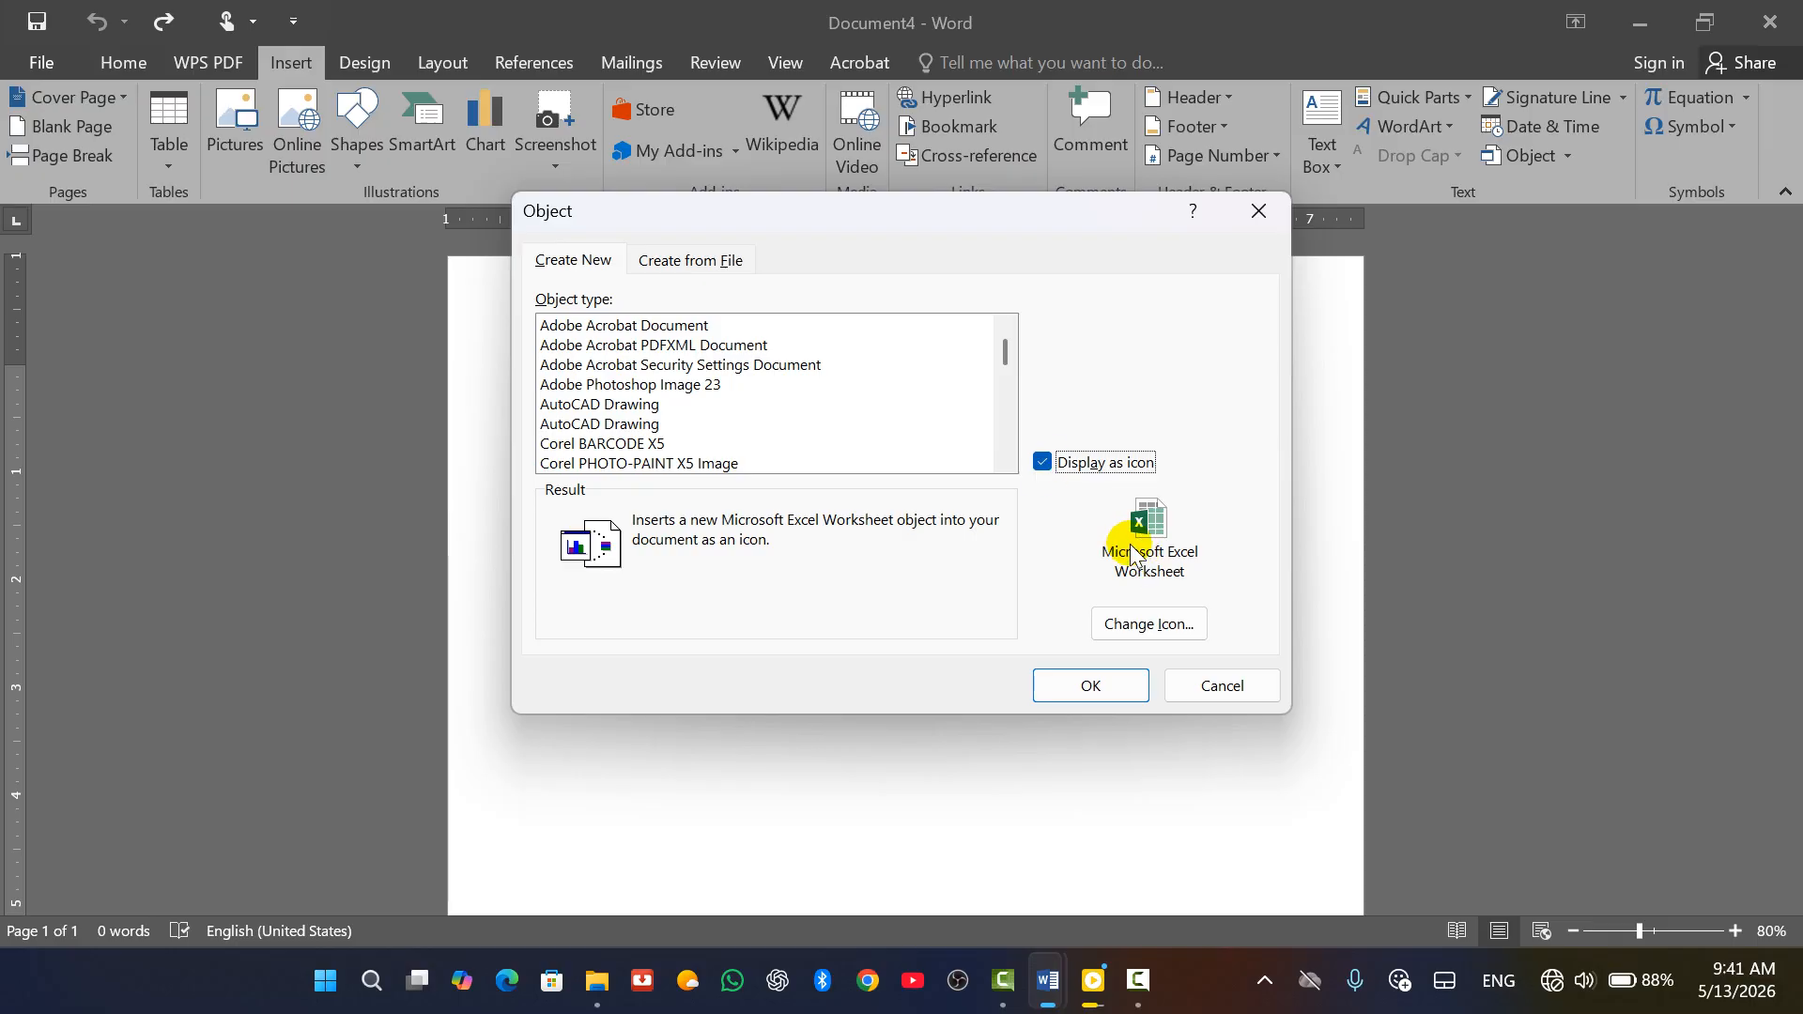
click(1043, 463)
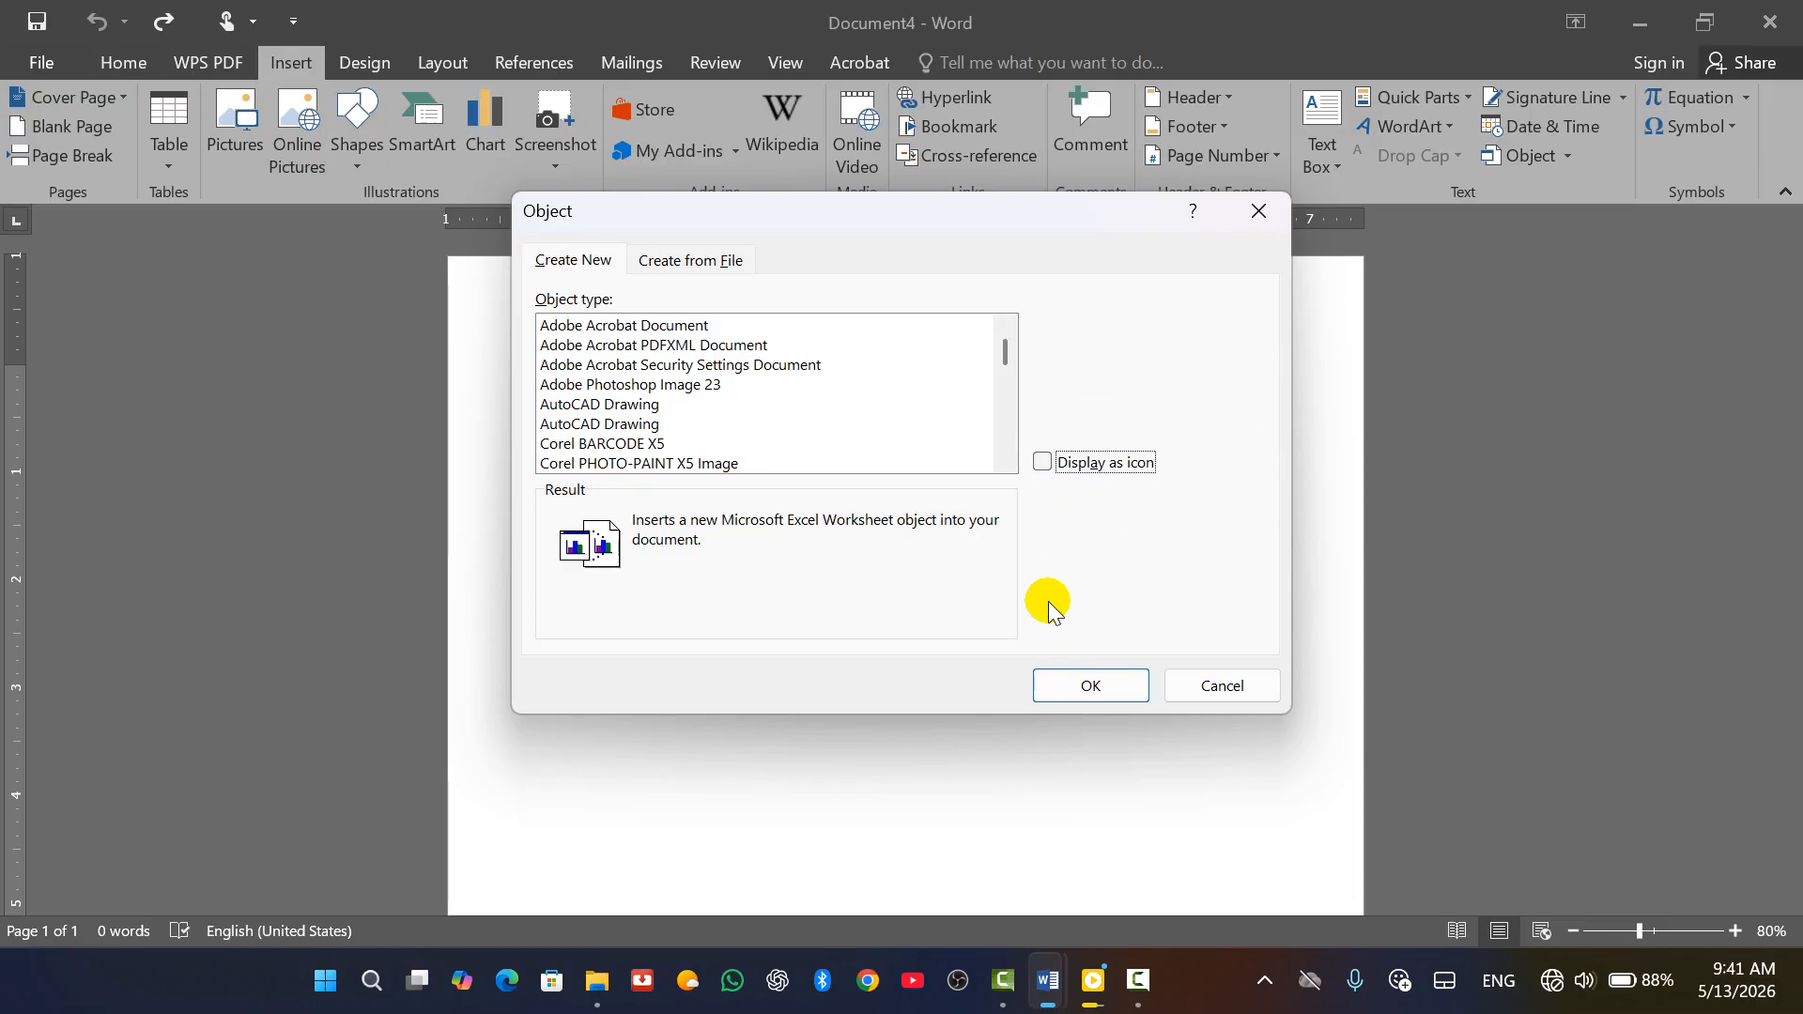
click(1113, 688)
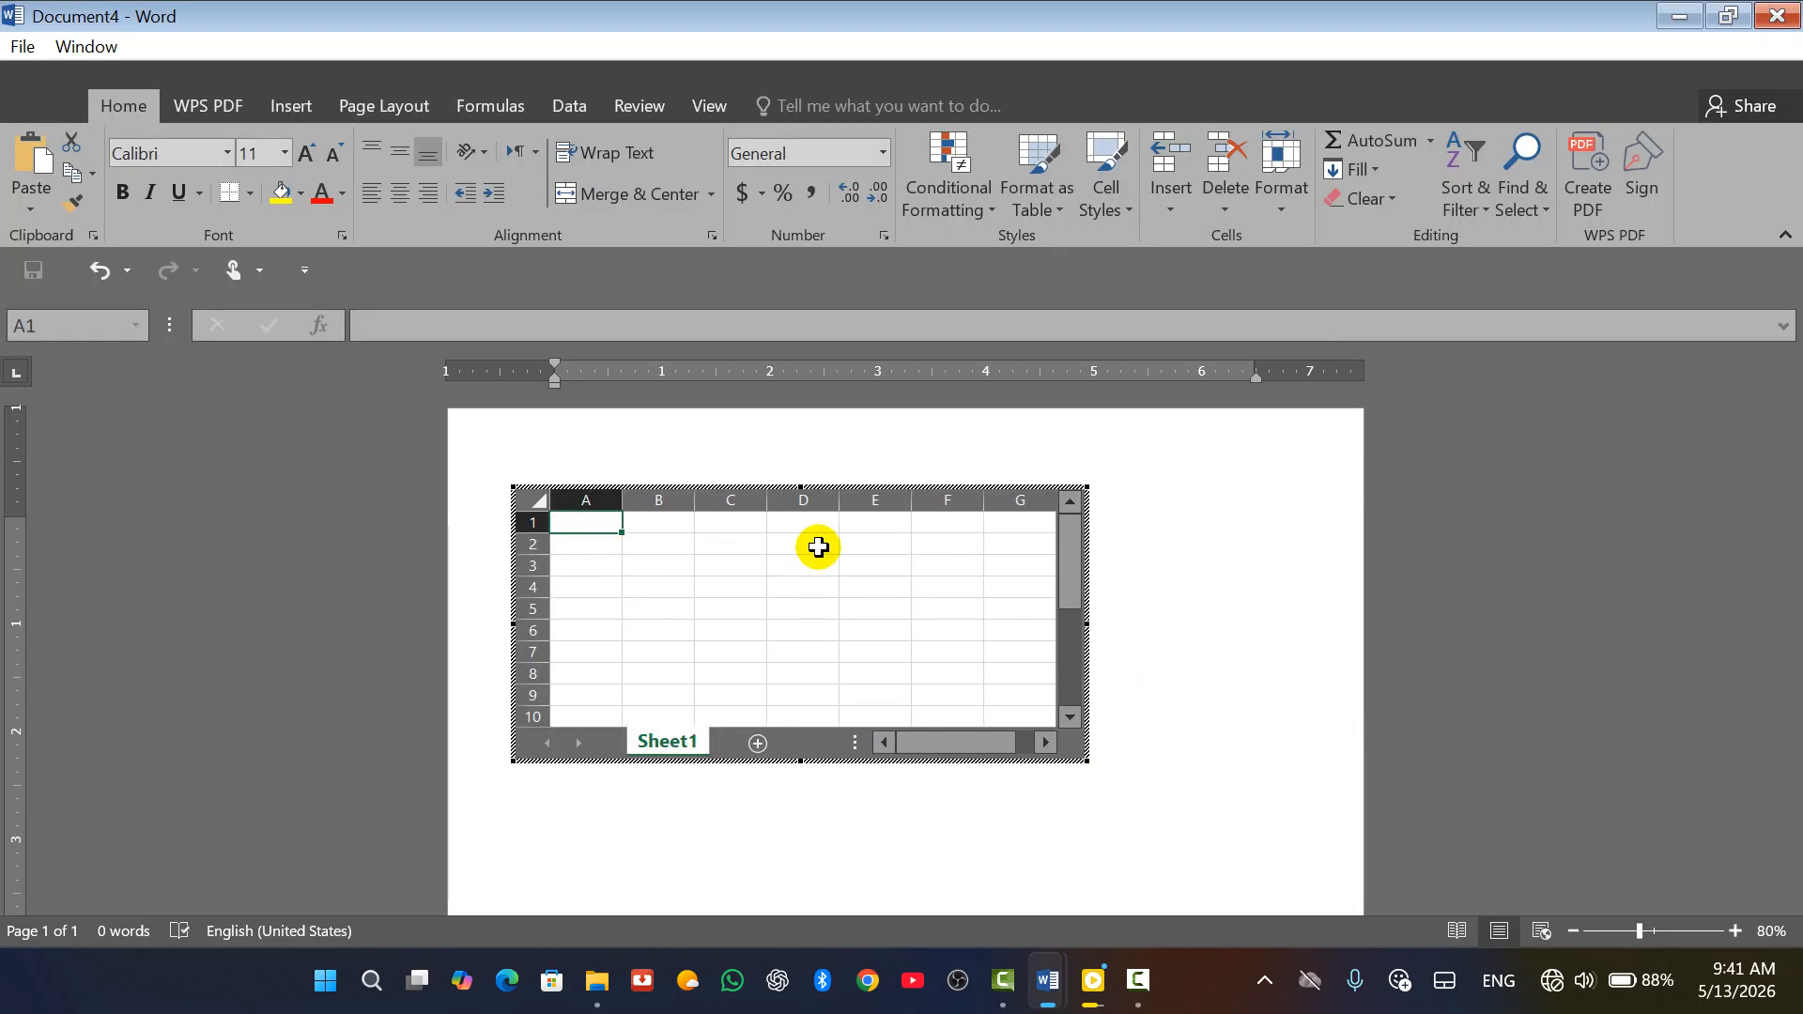
Enter a Pashto table of names, father's and grandfather's names, jobs and salaries from E1
click(882, 522)
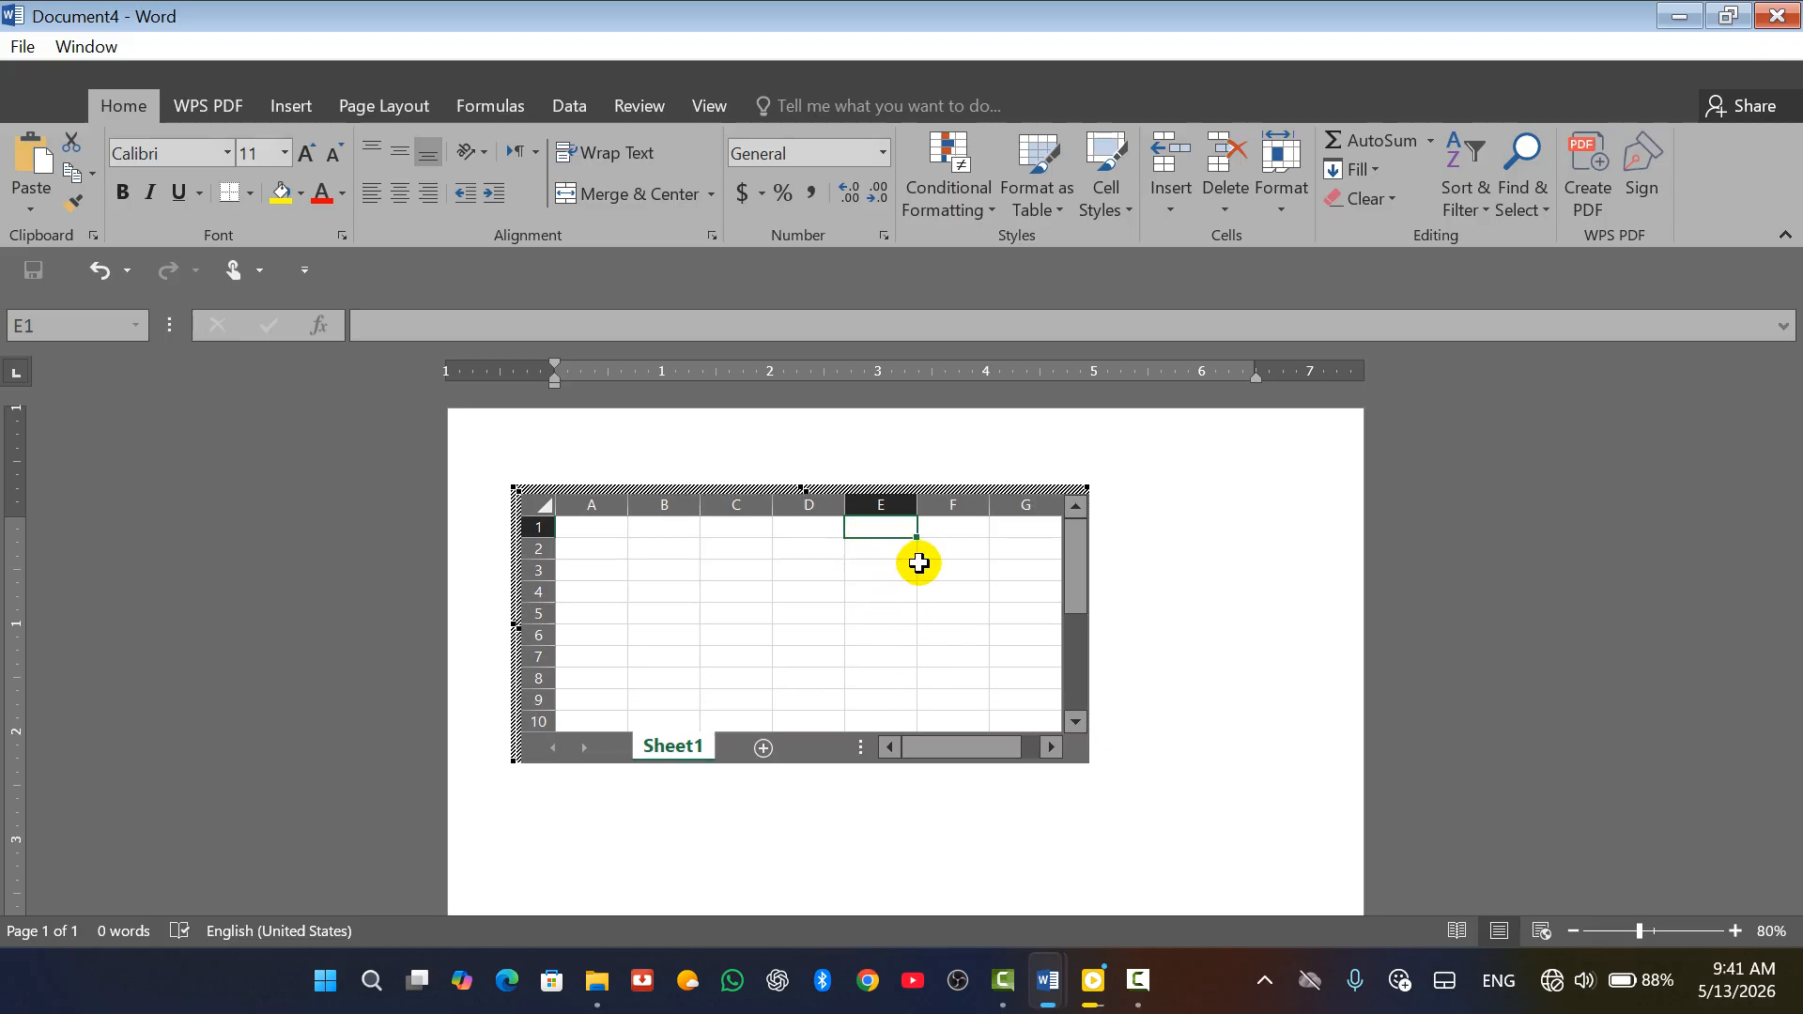
text(k,l)
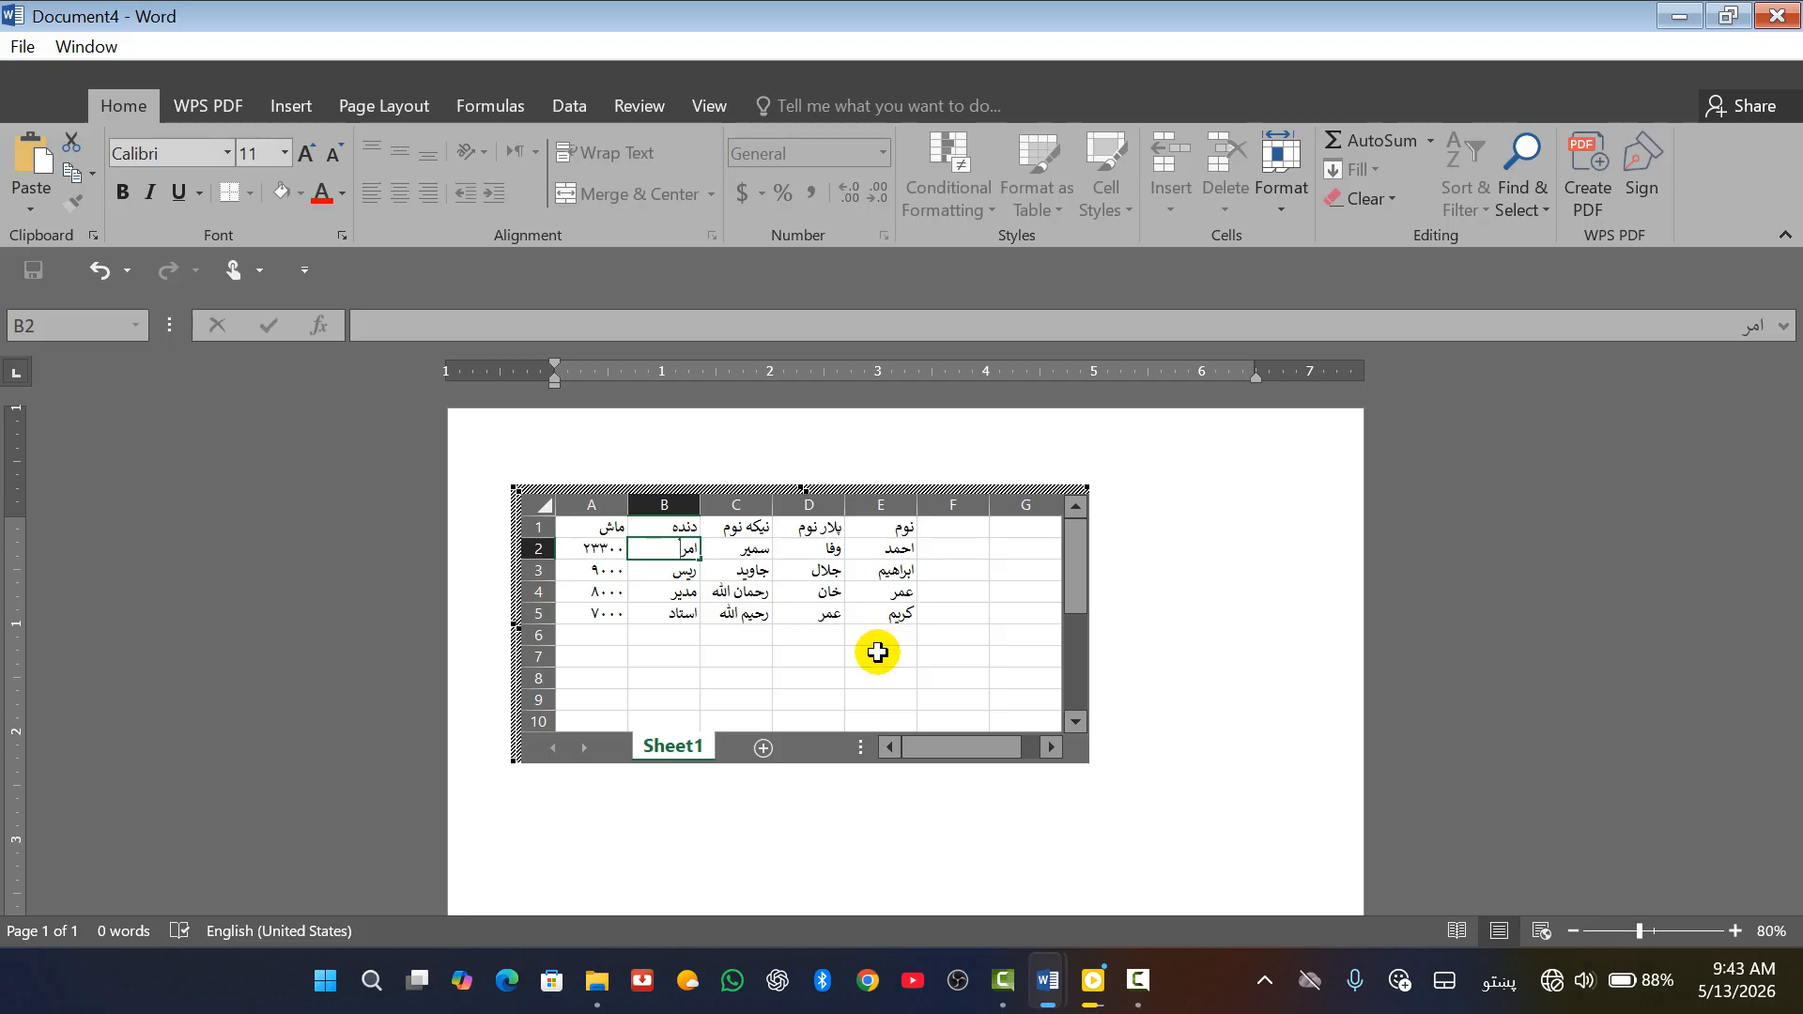
click(1209, 582)
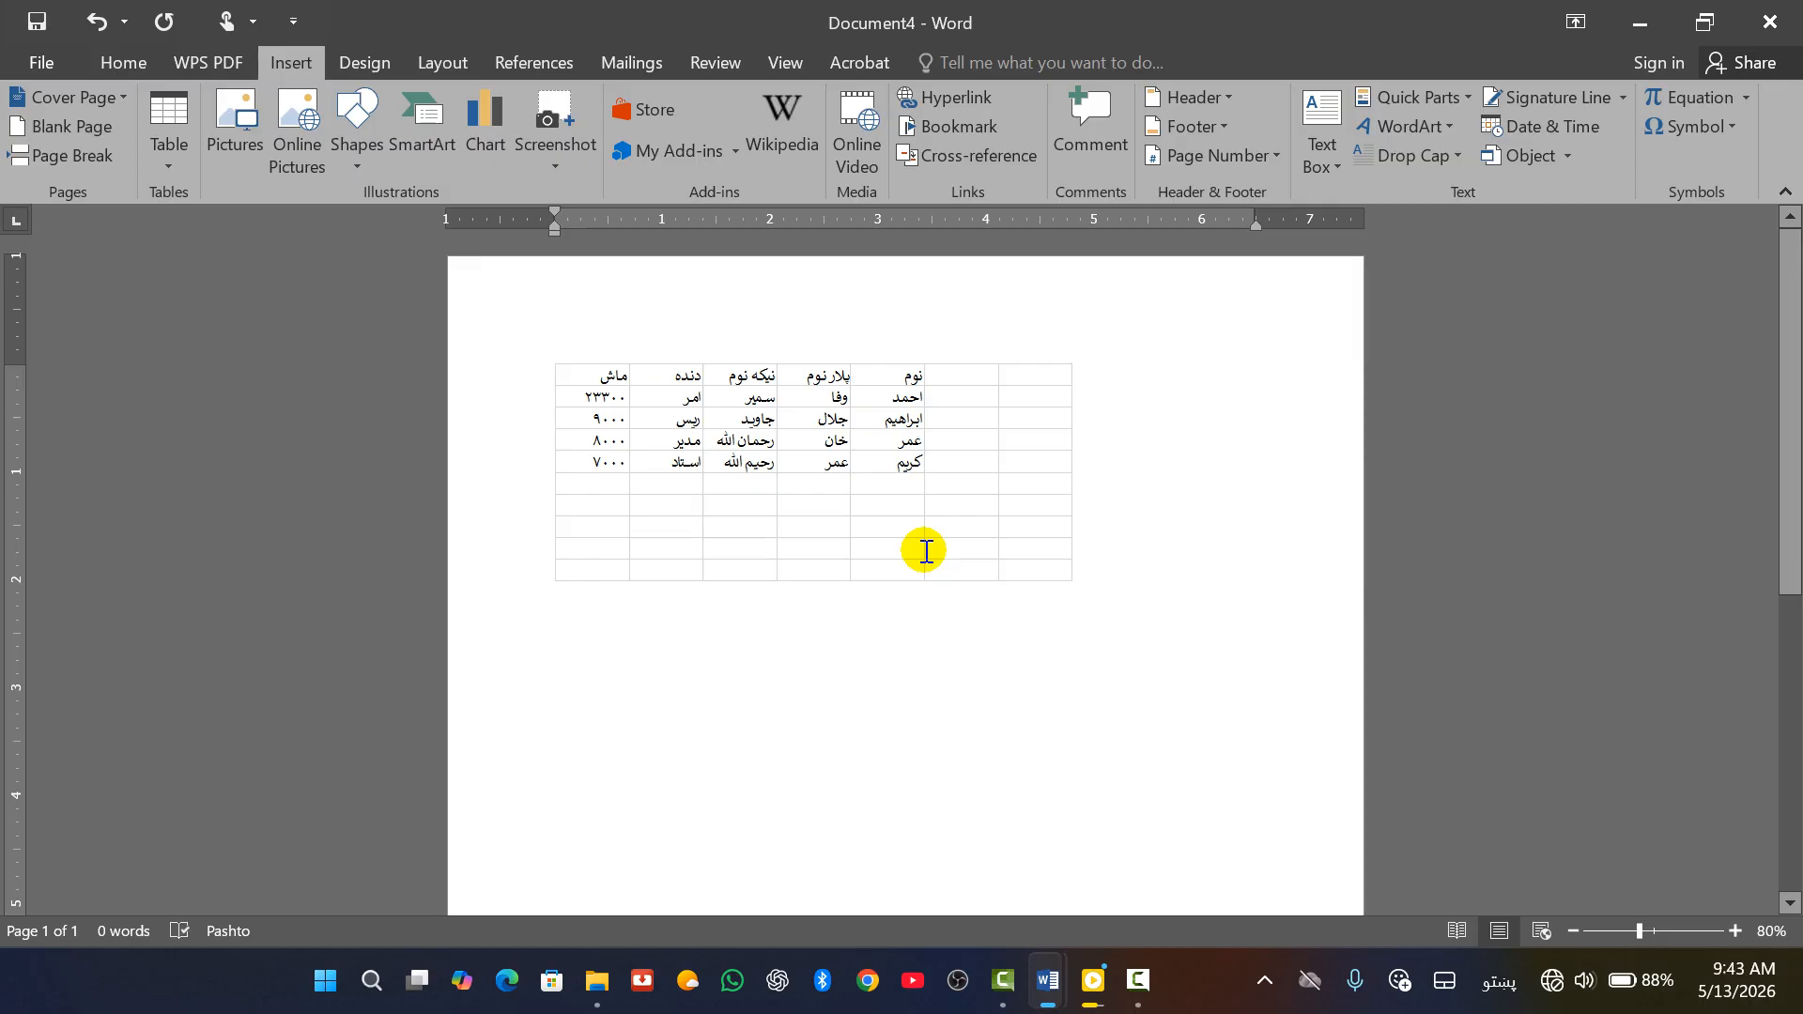
Reopen the embedded worksheet and crop it to the header row and first two people
click(1069, 697)
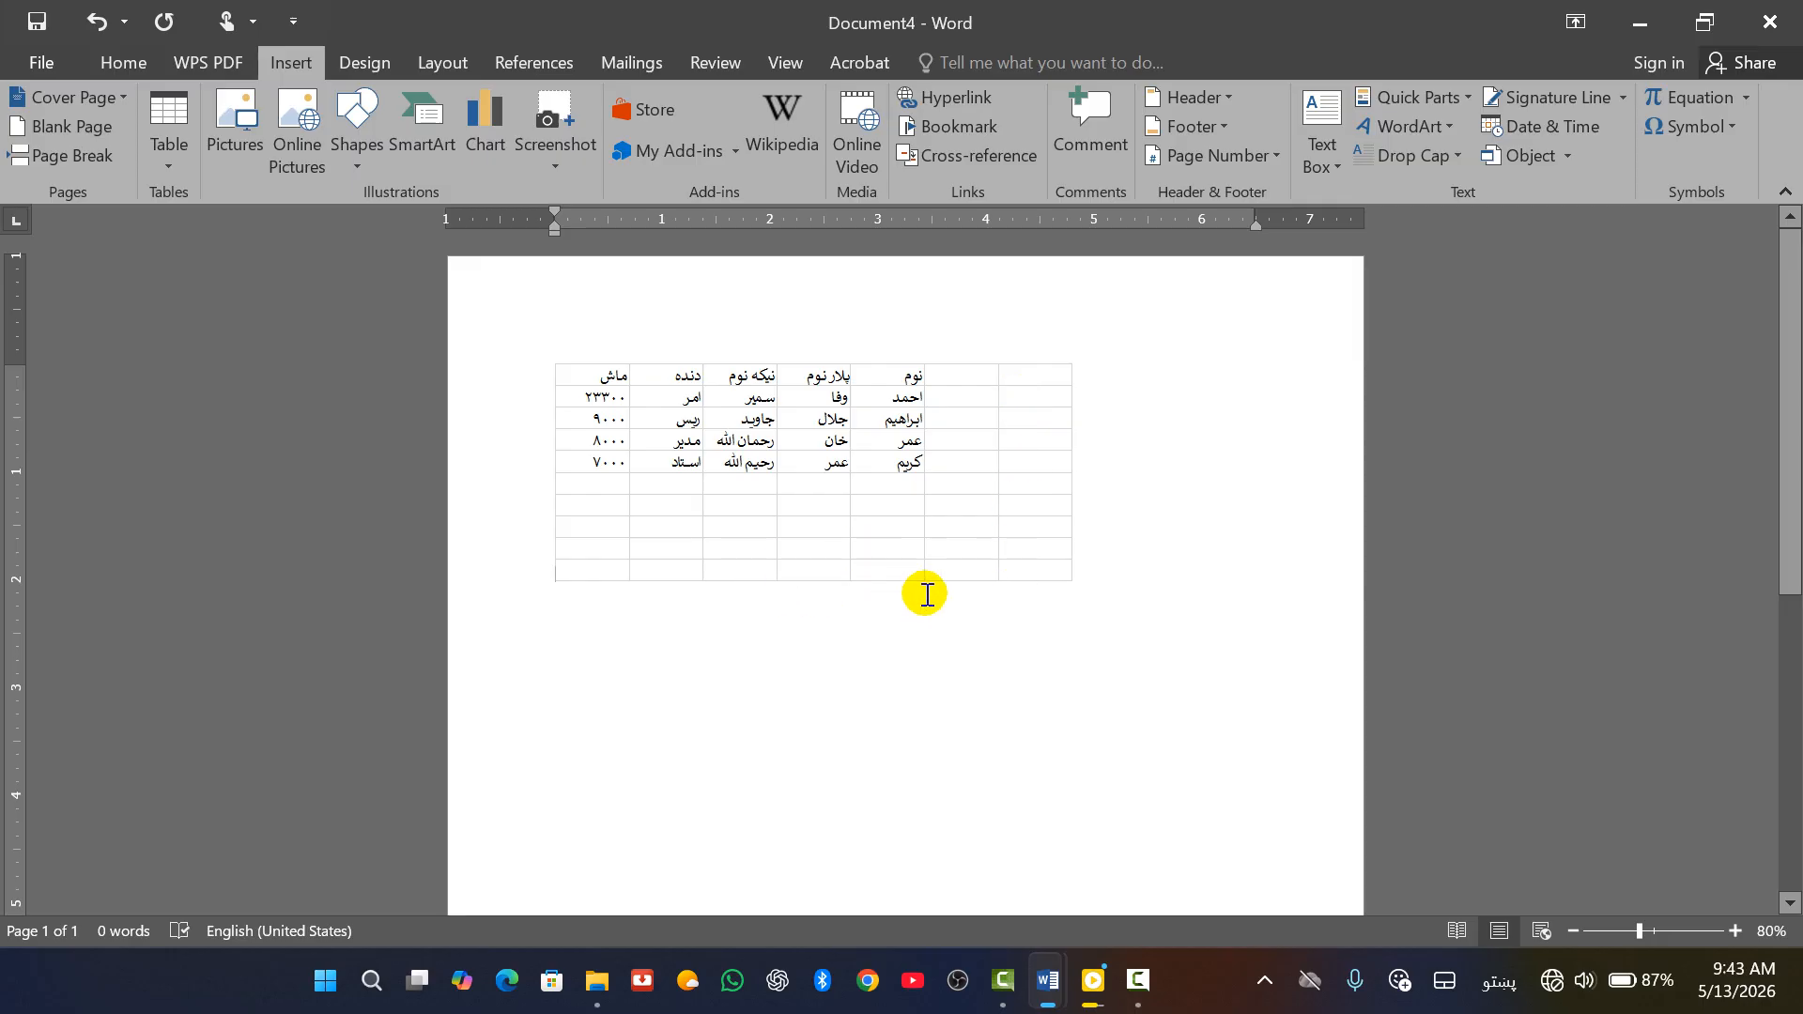
double_click(1000, 547)
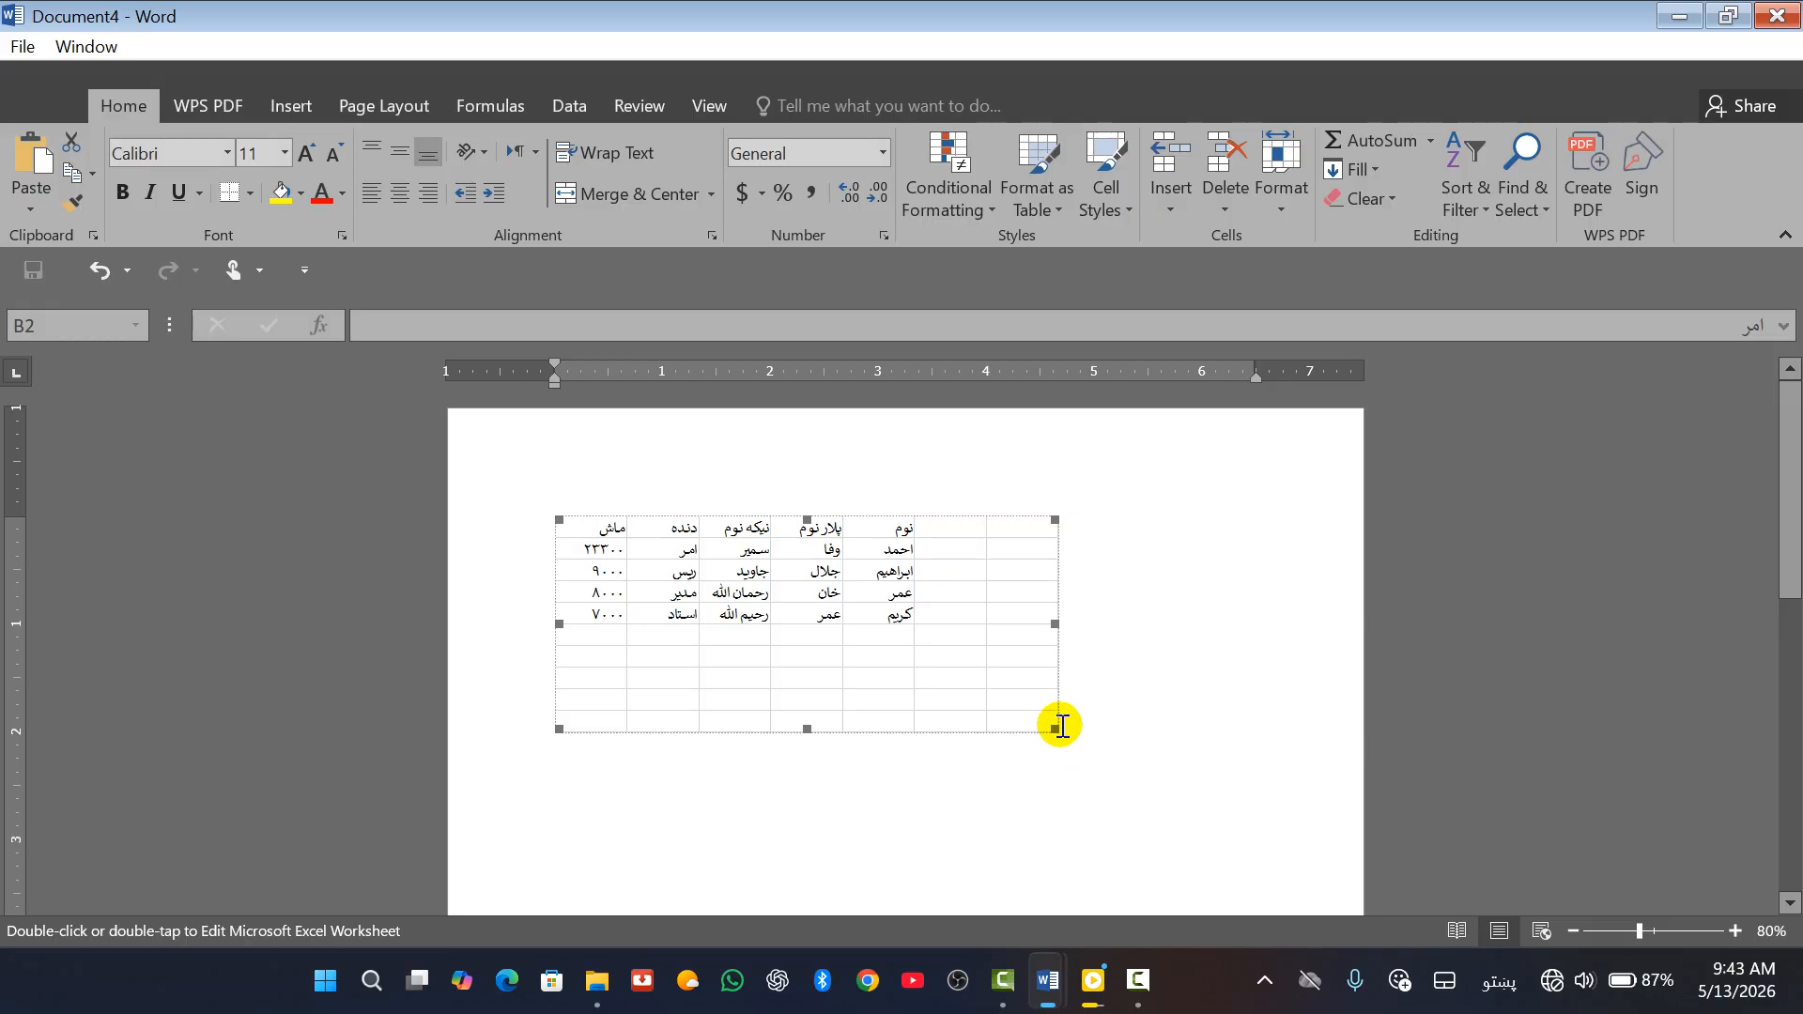
drag(1056, 733, 918, 676)
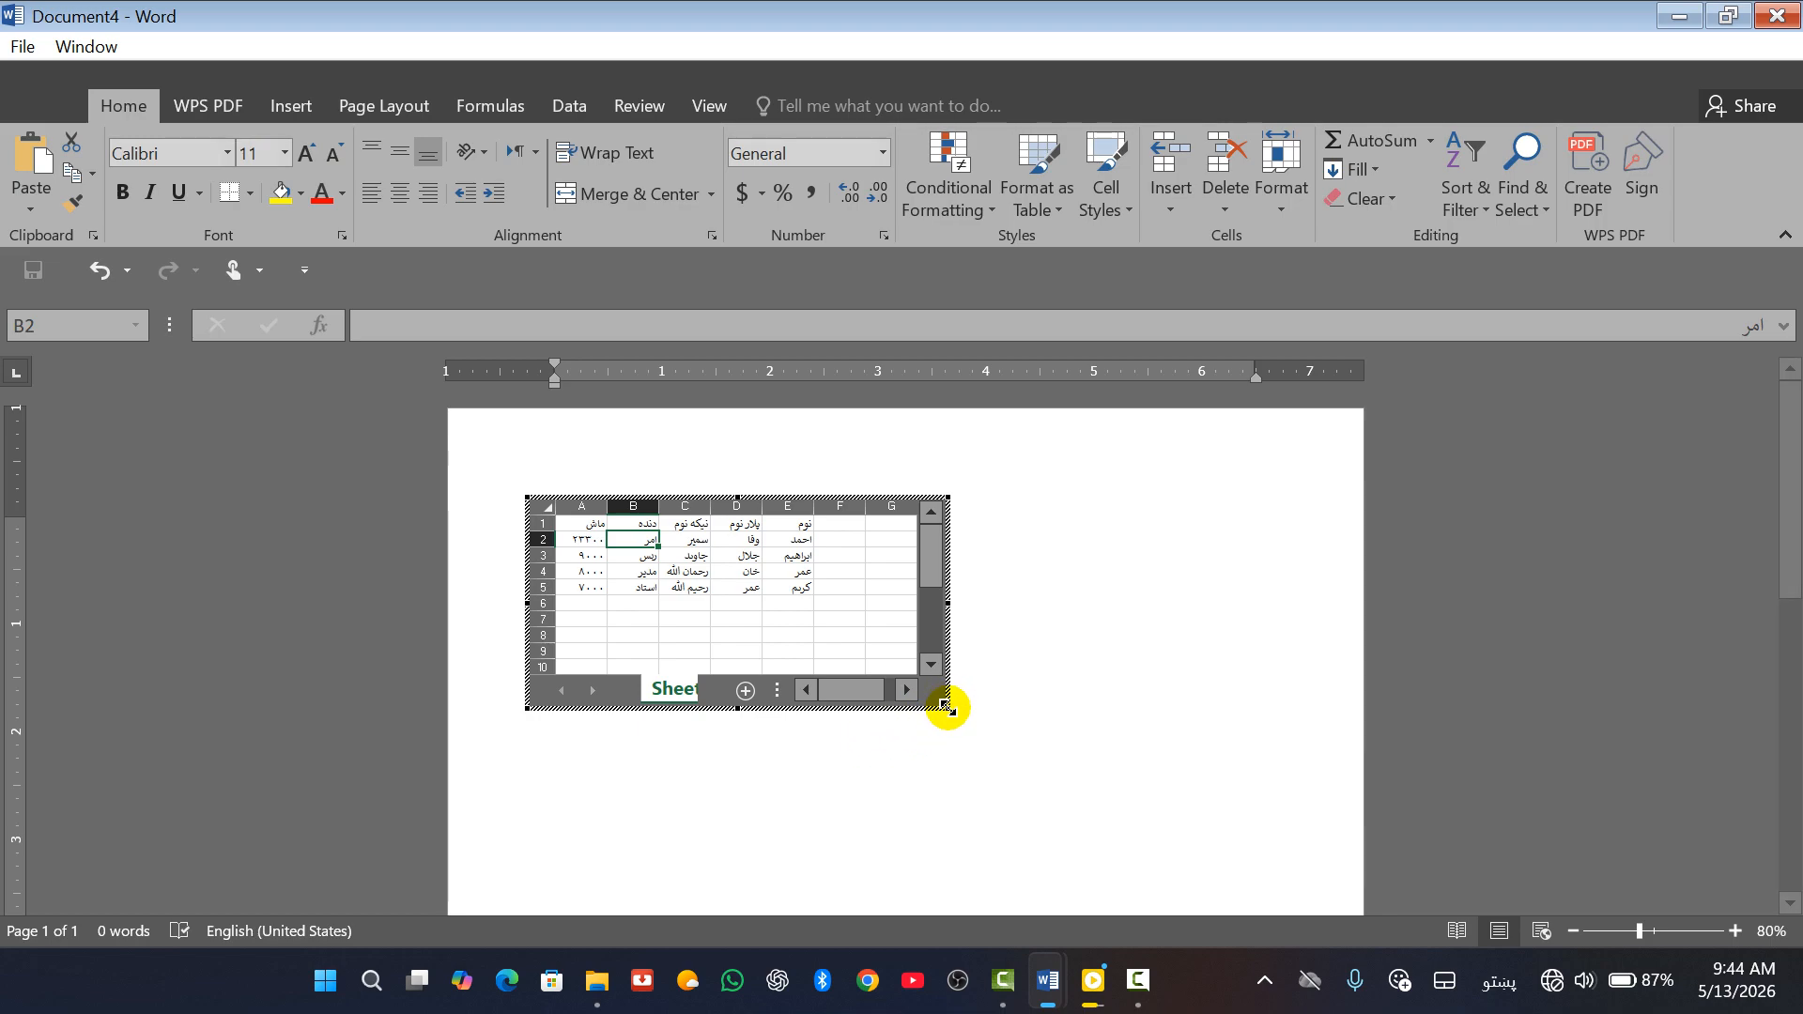
drag(951, 710, 819, 595)
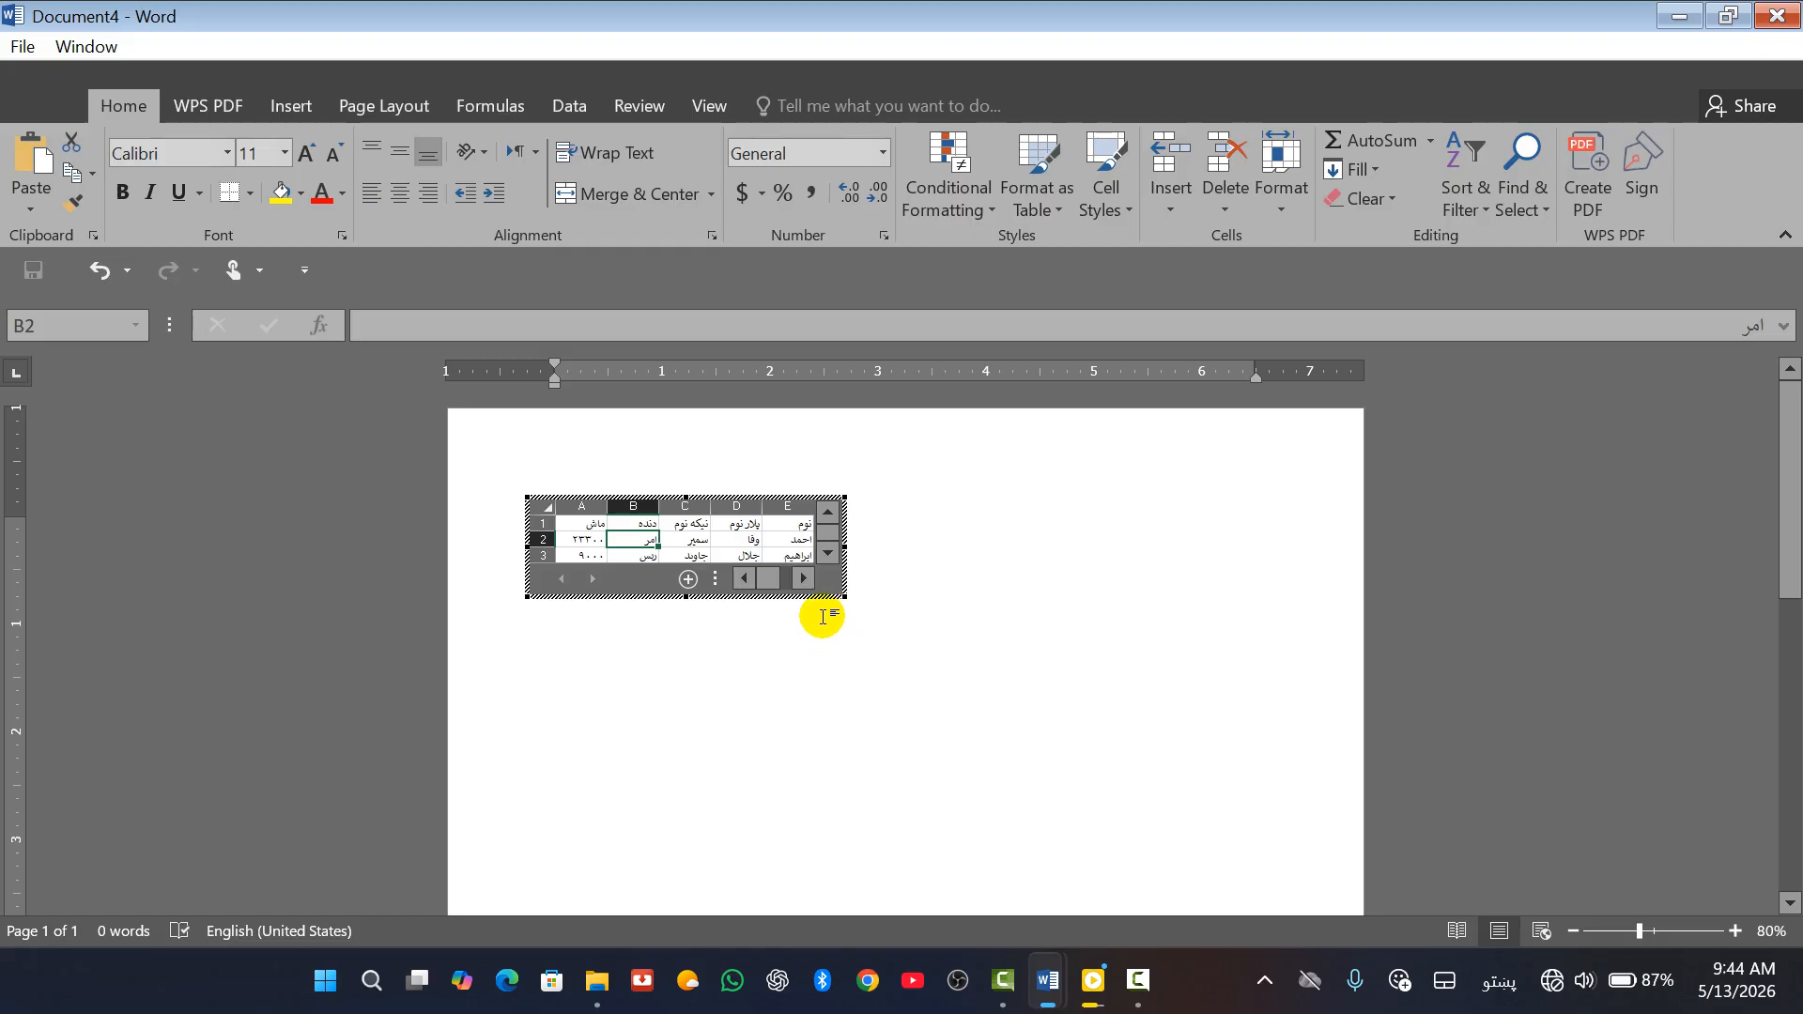
click(921, 711)
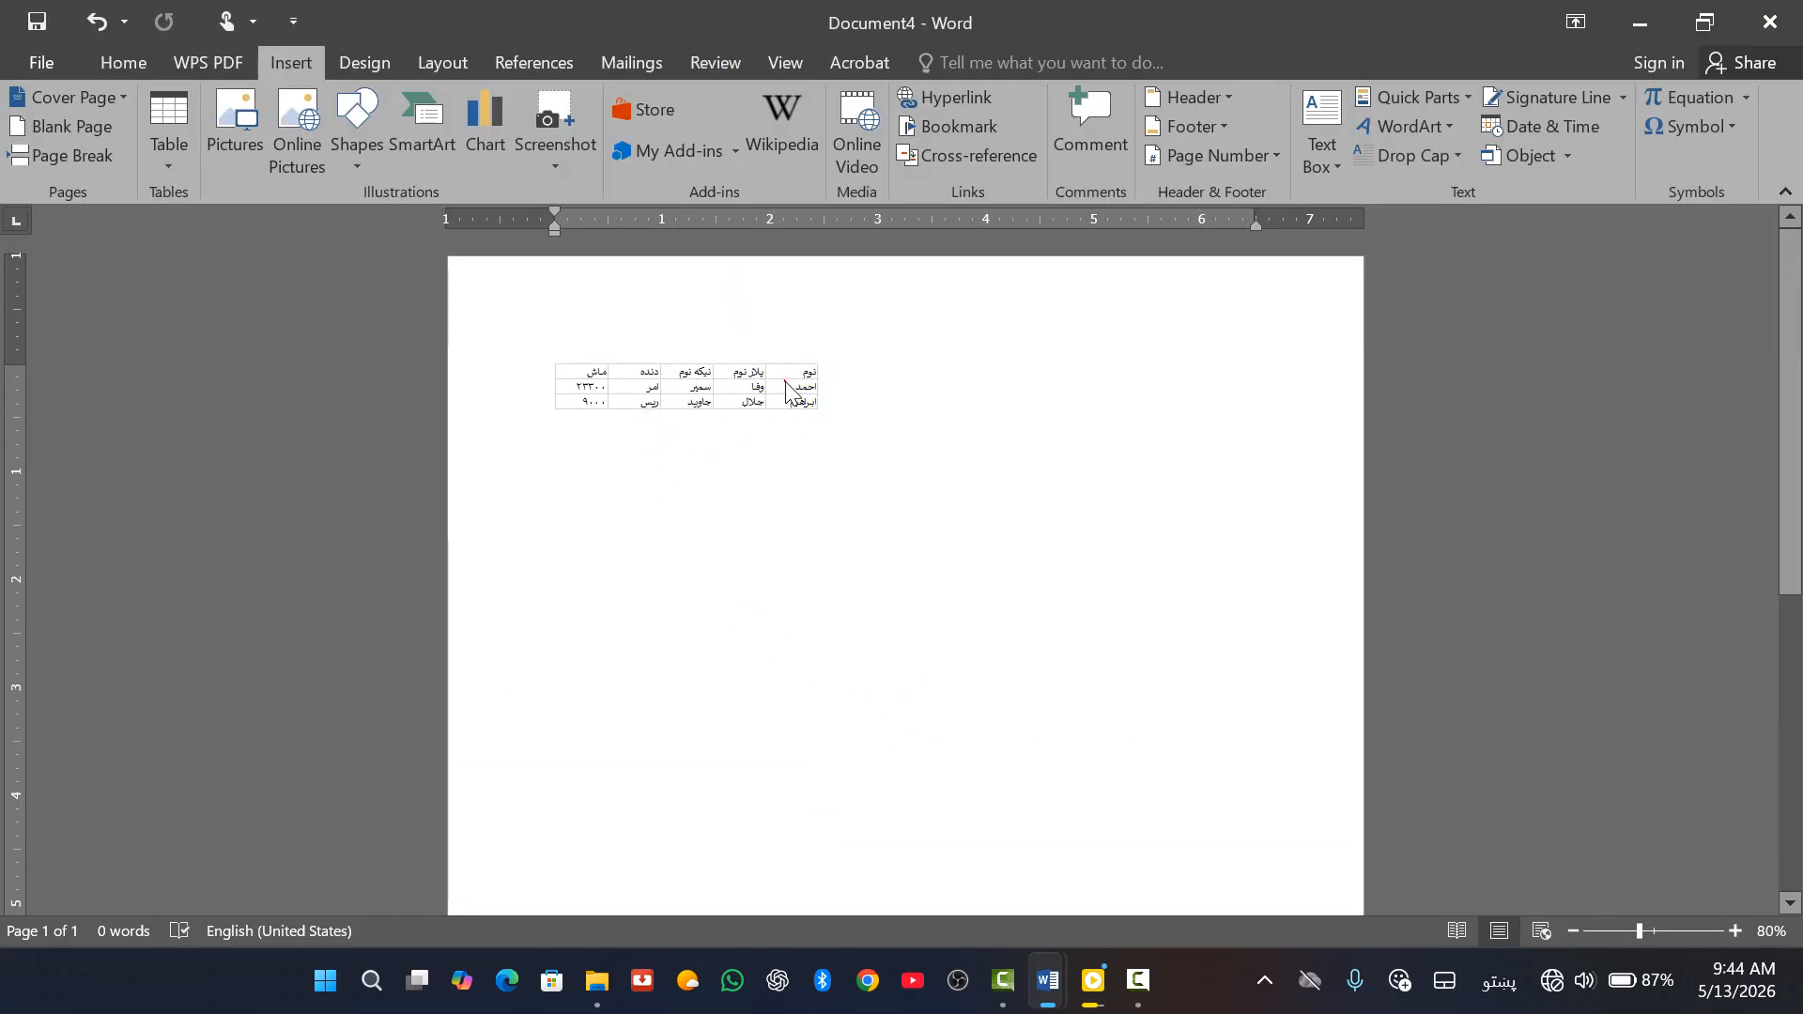
Enlarge the embedded worksheet frame so rows 4 and 5 of the Pashto table show
double_click(823, 393)
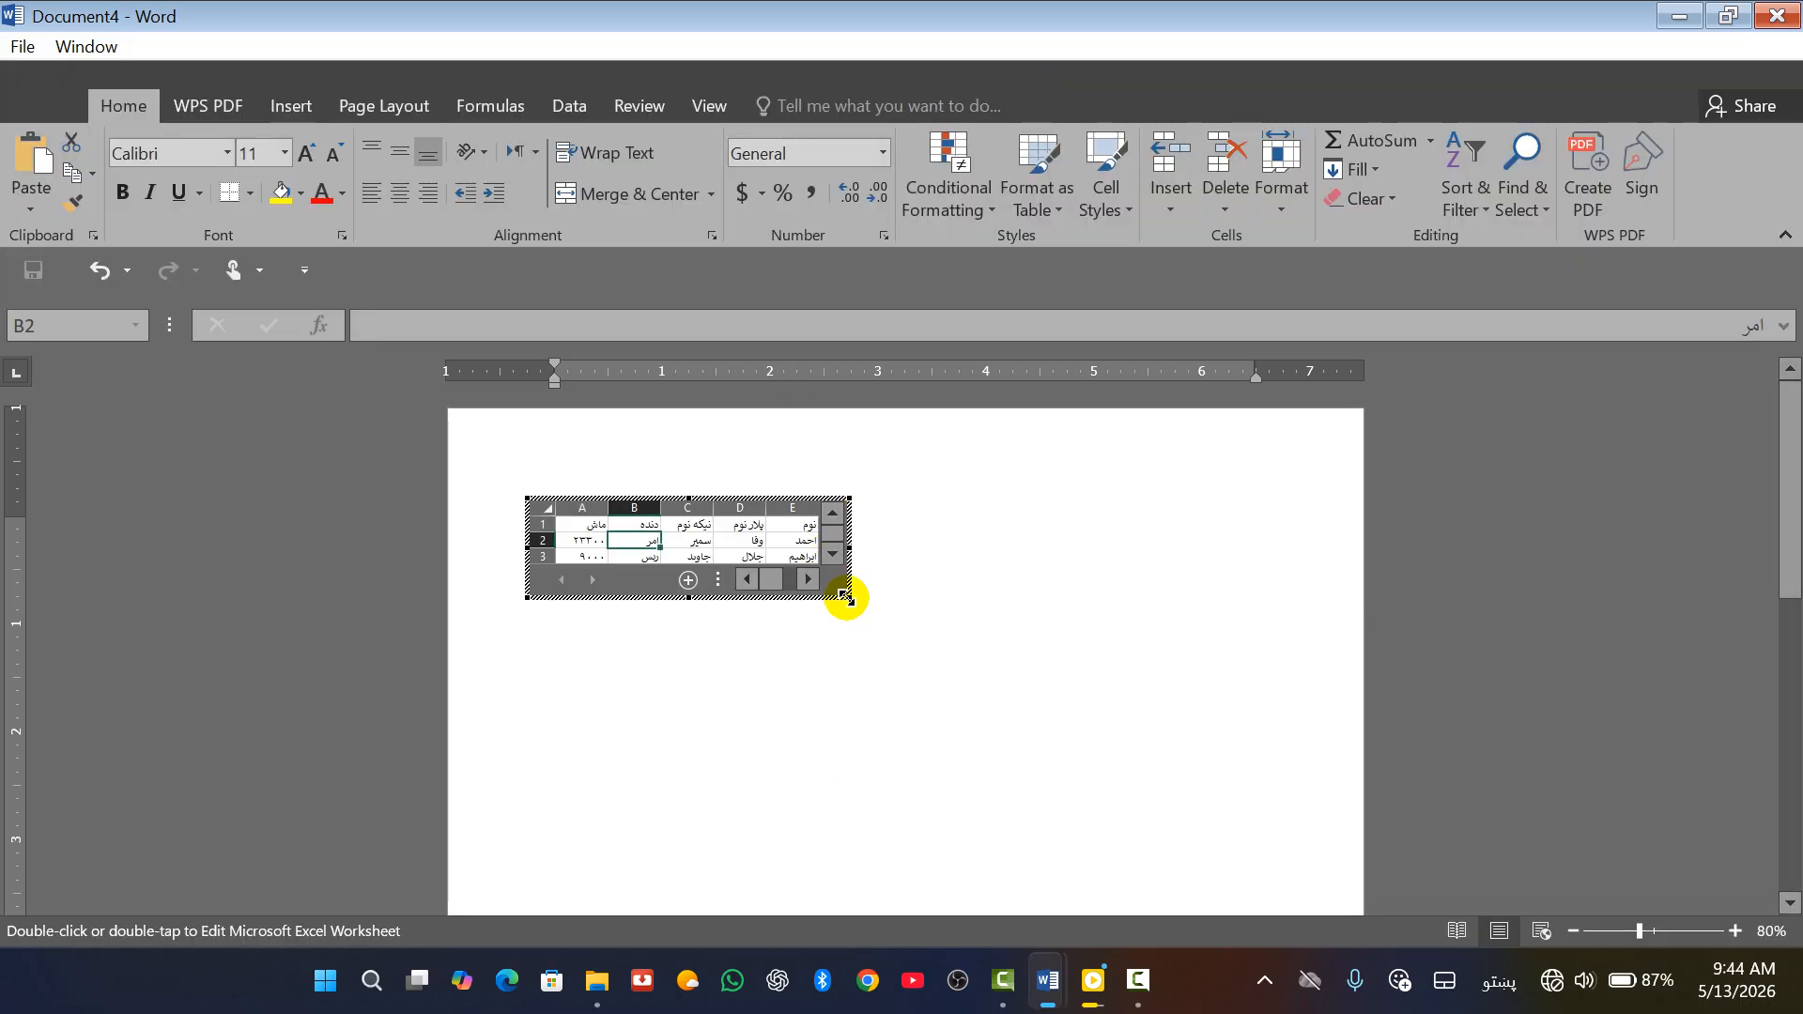
click(848, 599)
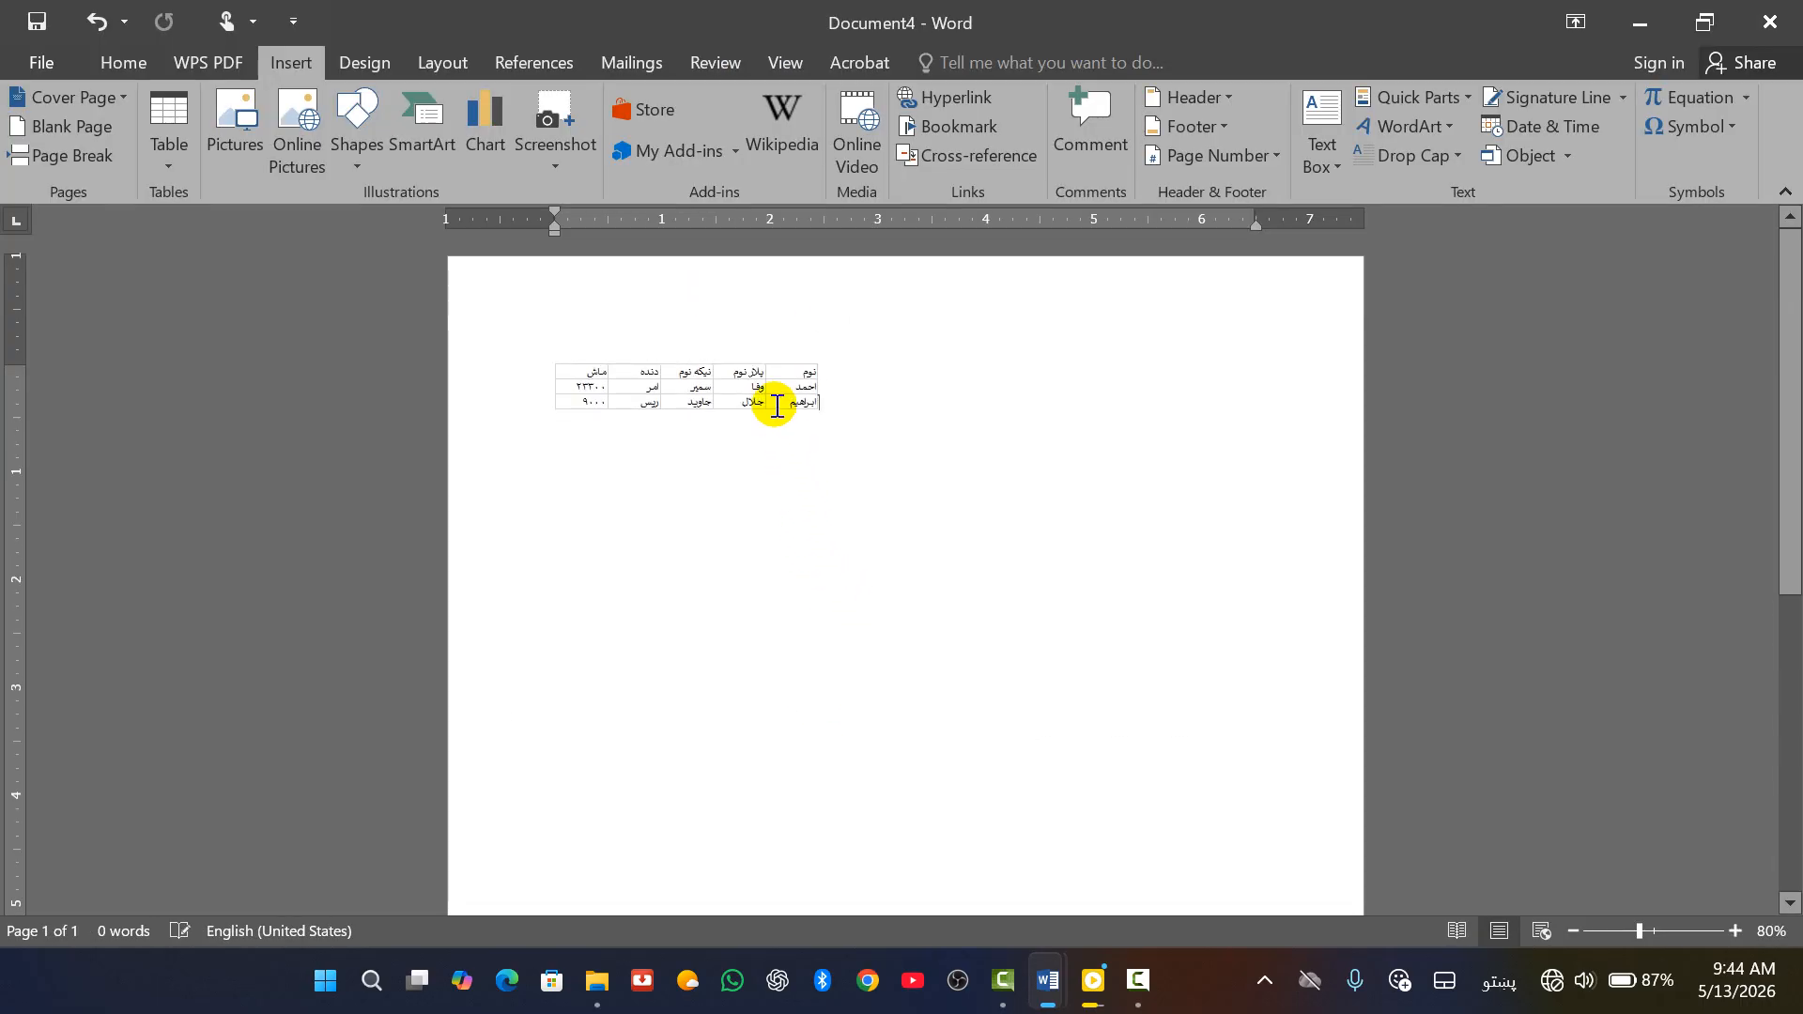
double_click(769, 402)
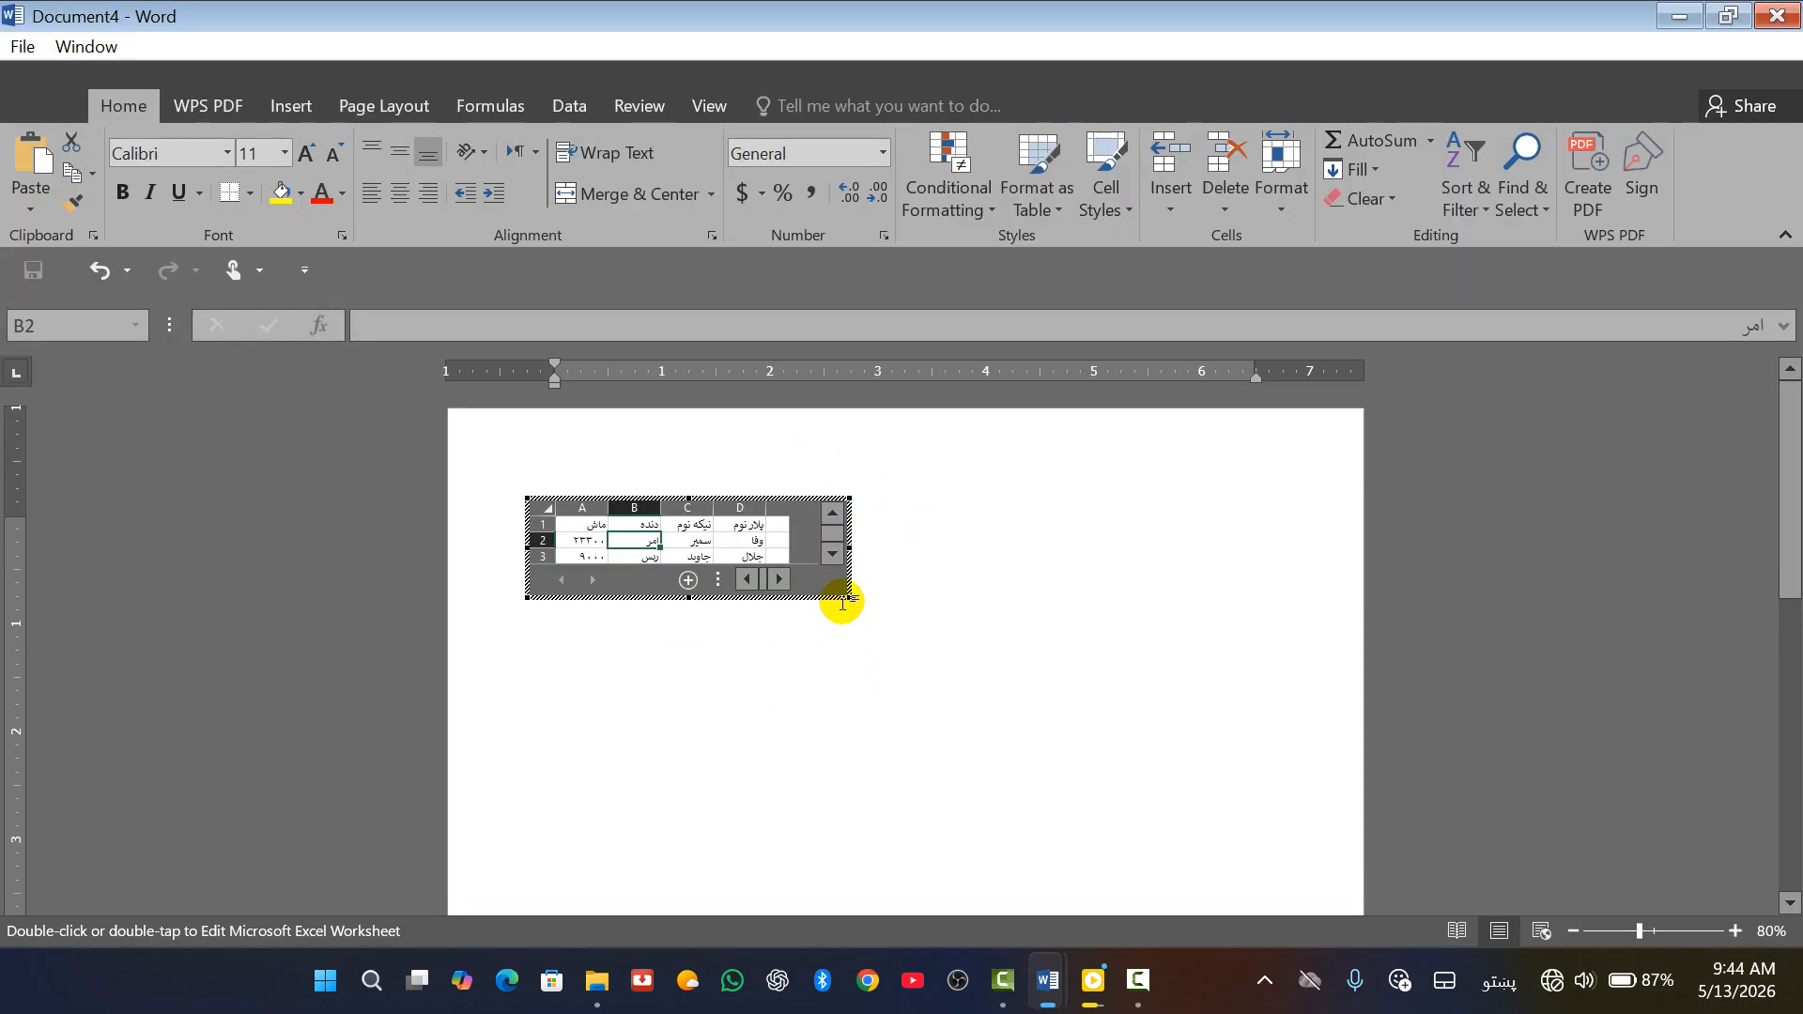
drag(845, 595, 867, 625)
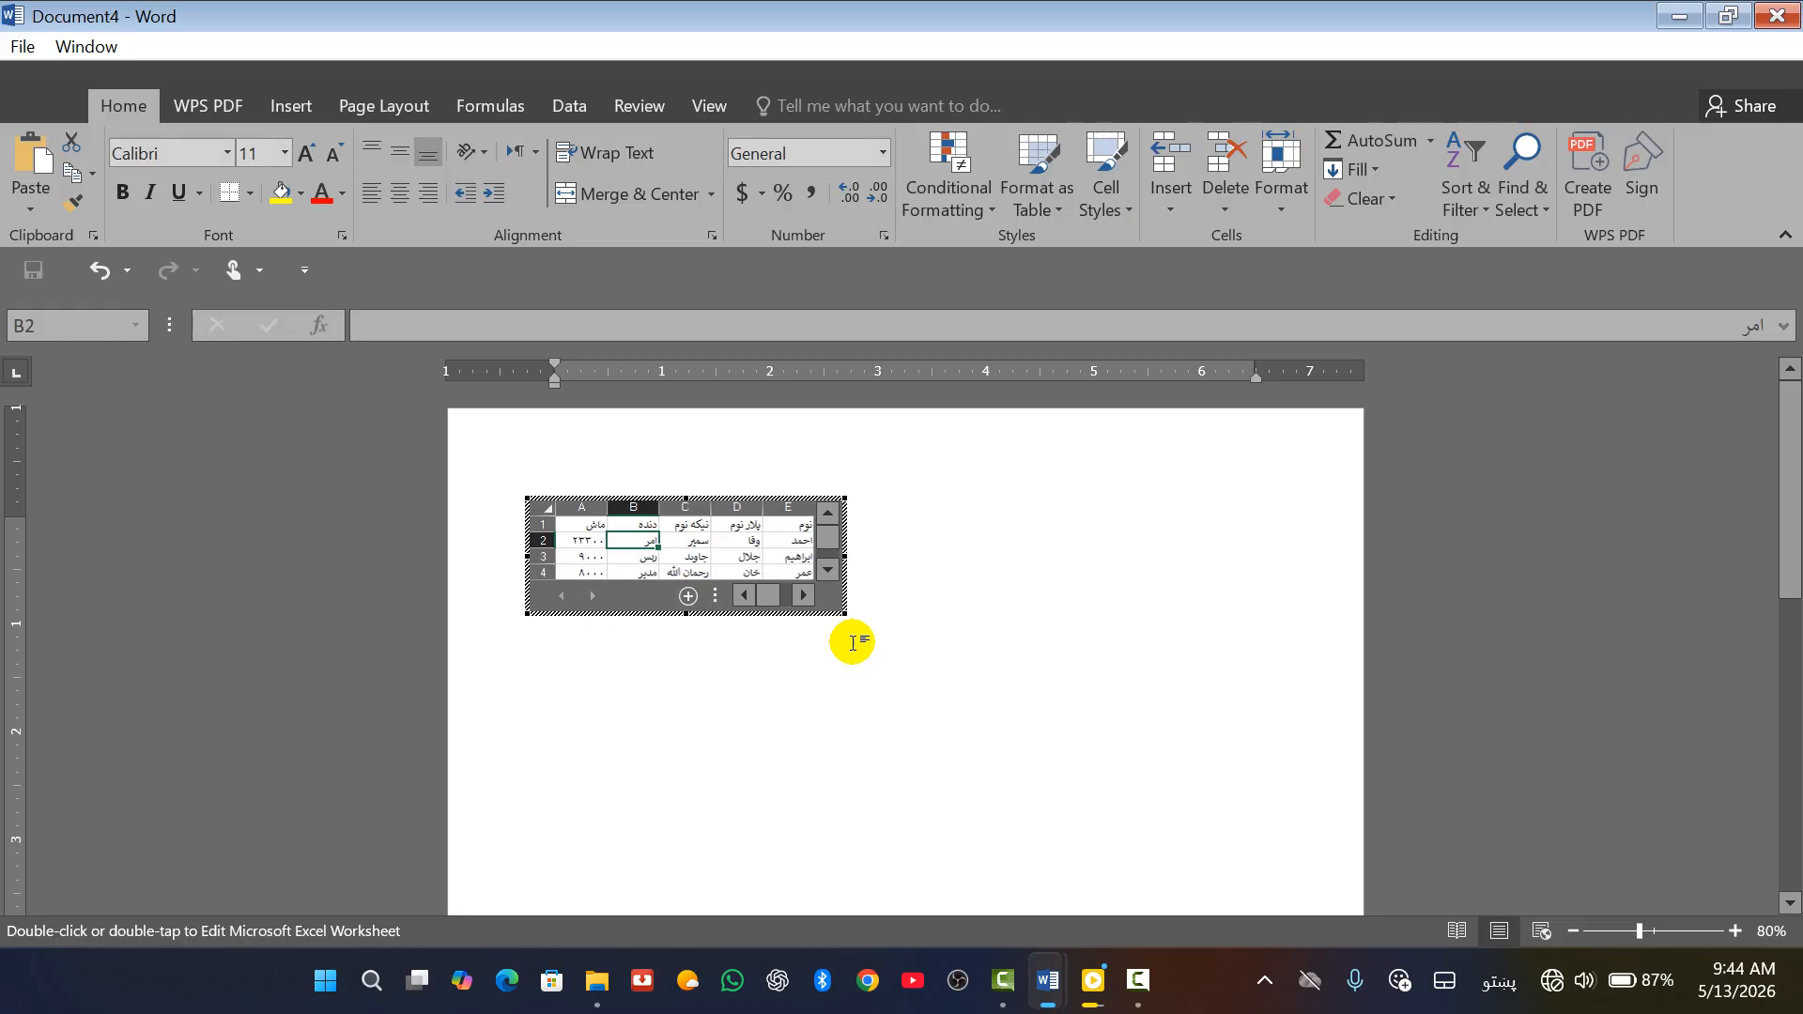
drag(849, 613, 857, 624)
click(826, 727)
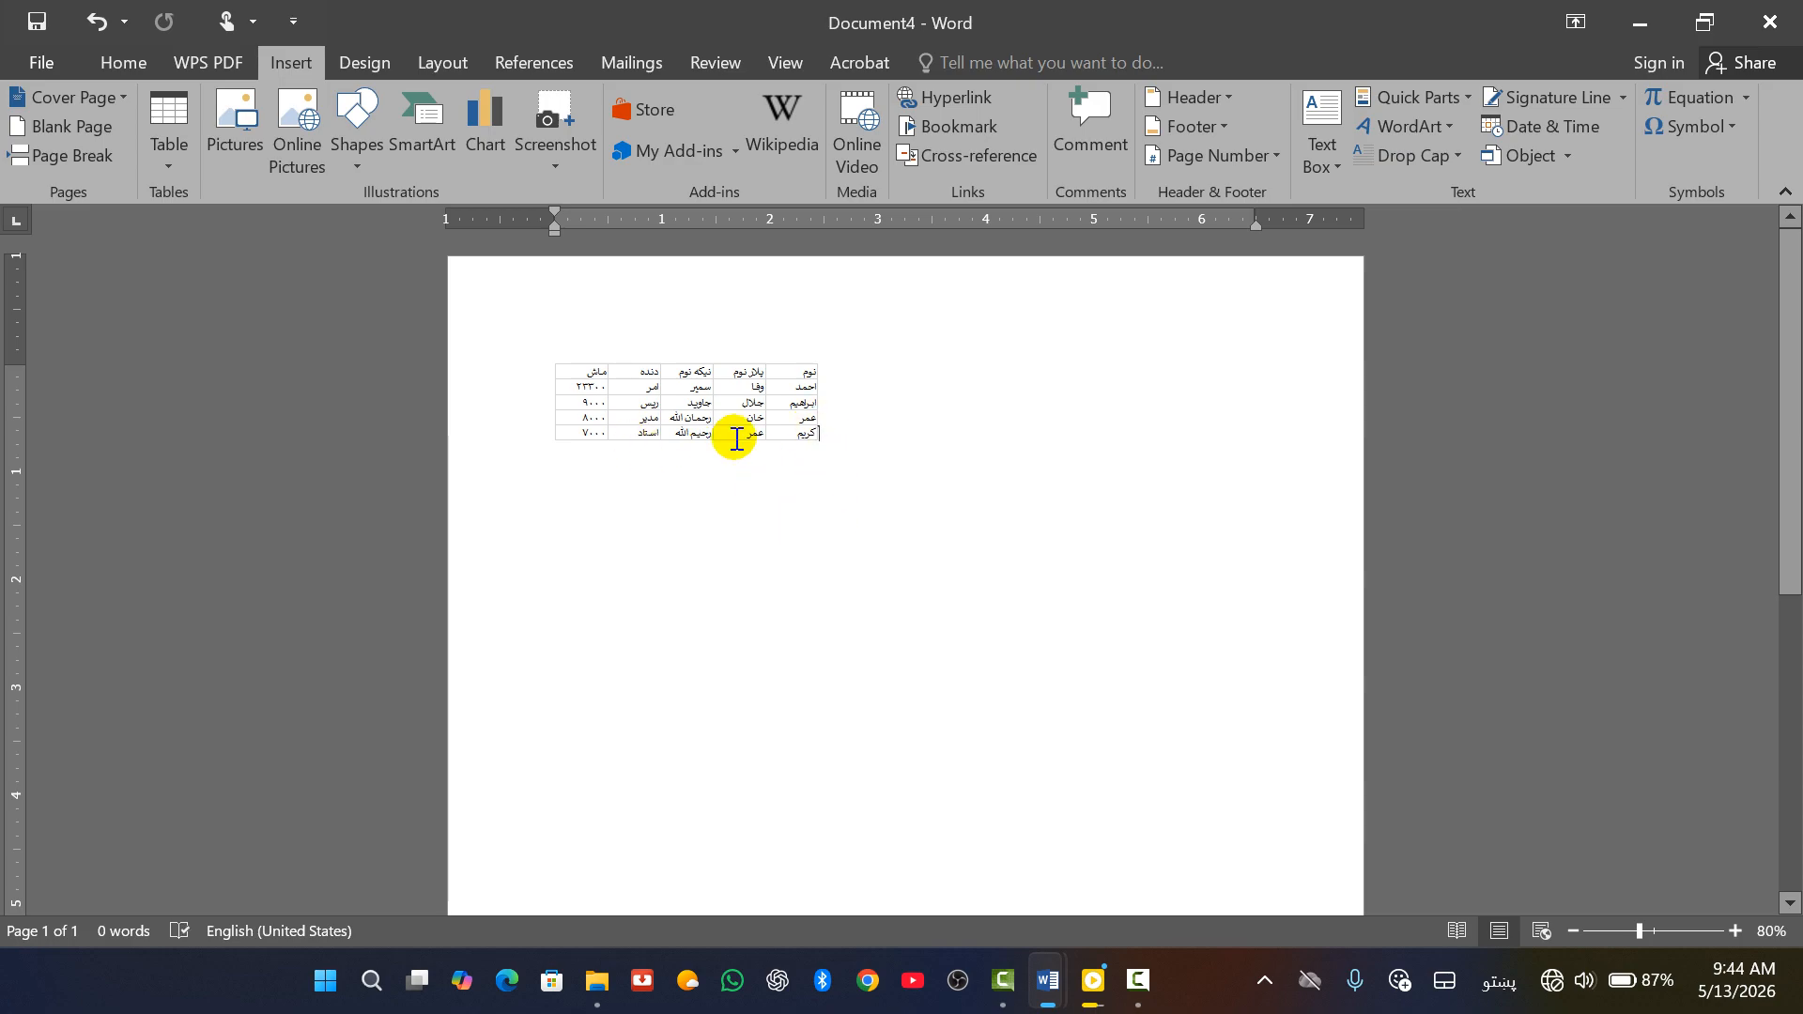
Widen column B of the embedded worksheet and finish editing it
click(718, 413)
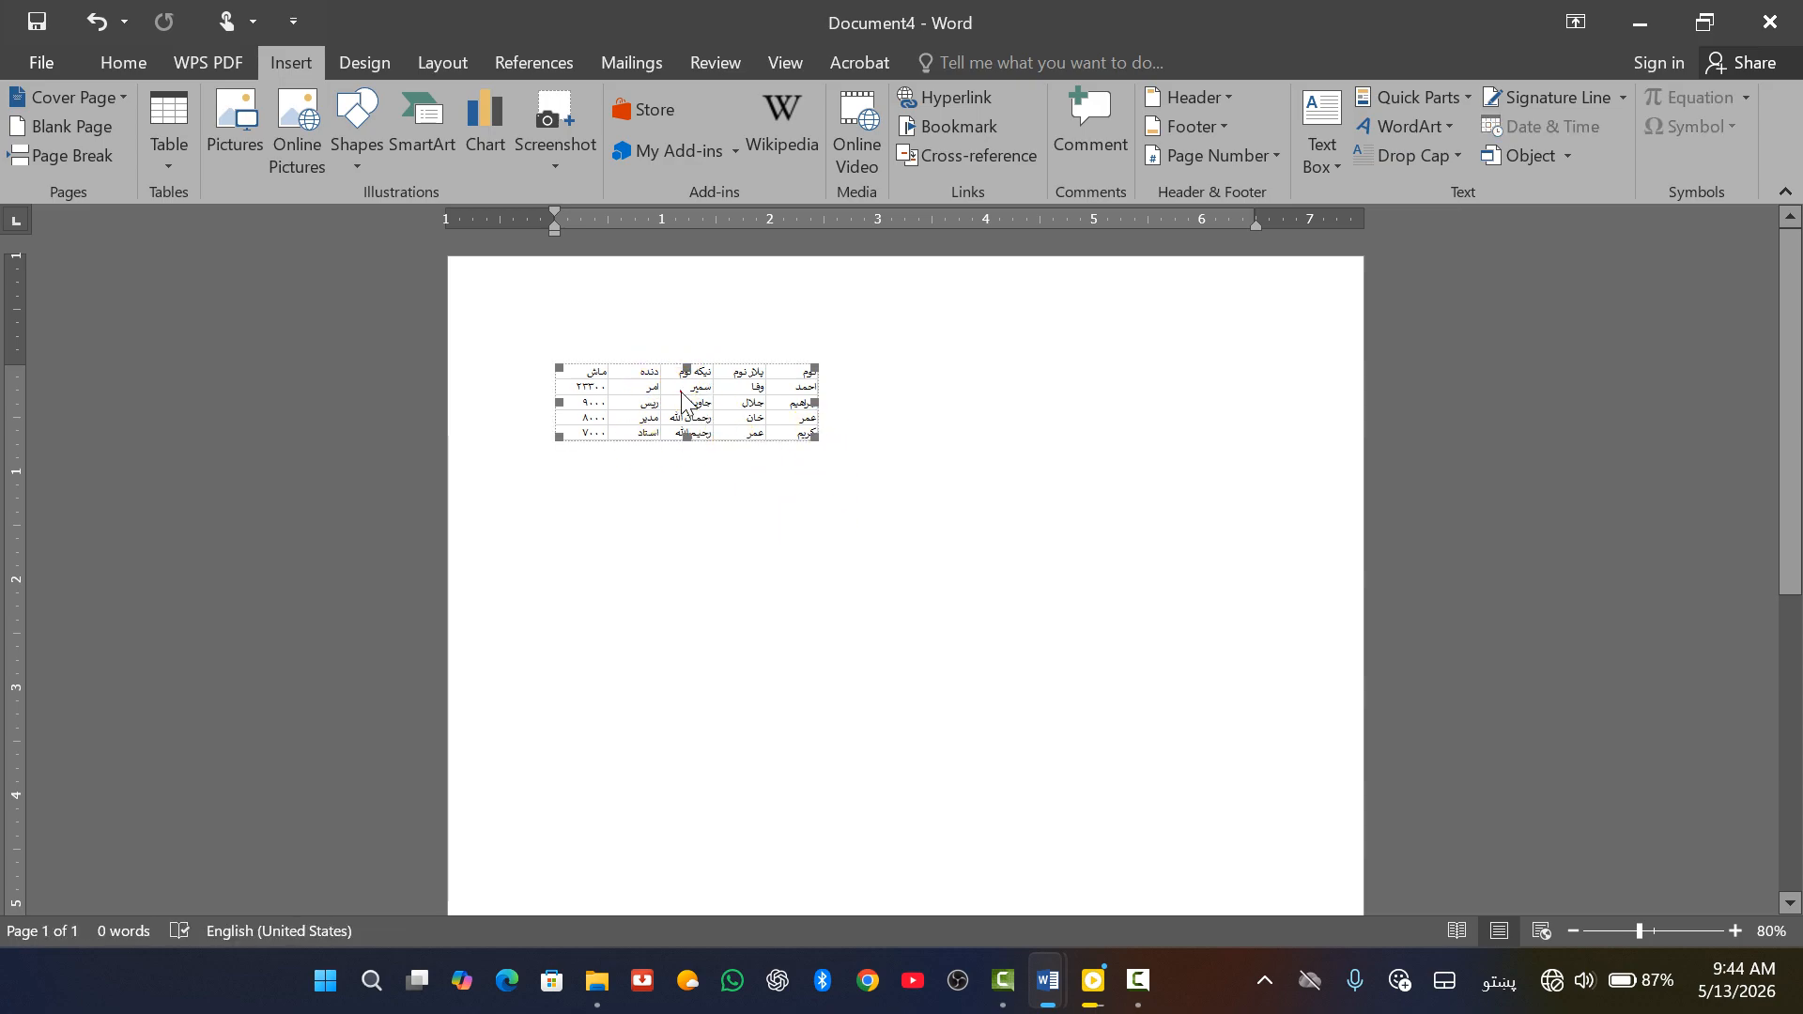
double_click(689, 374)
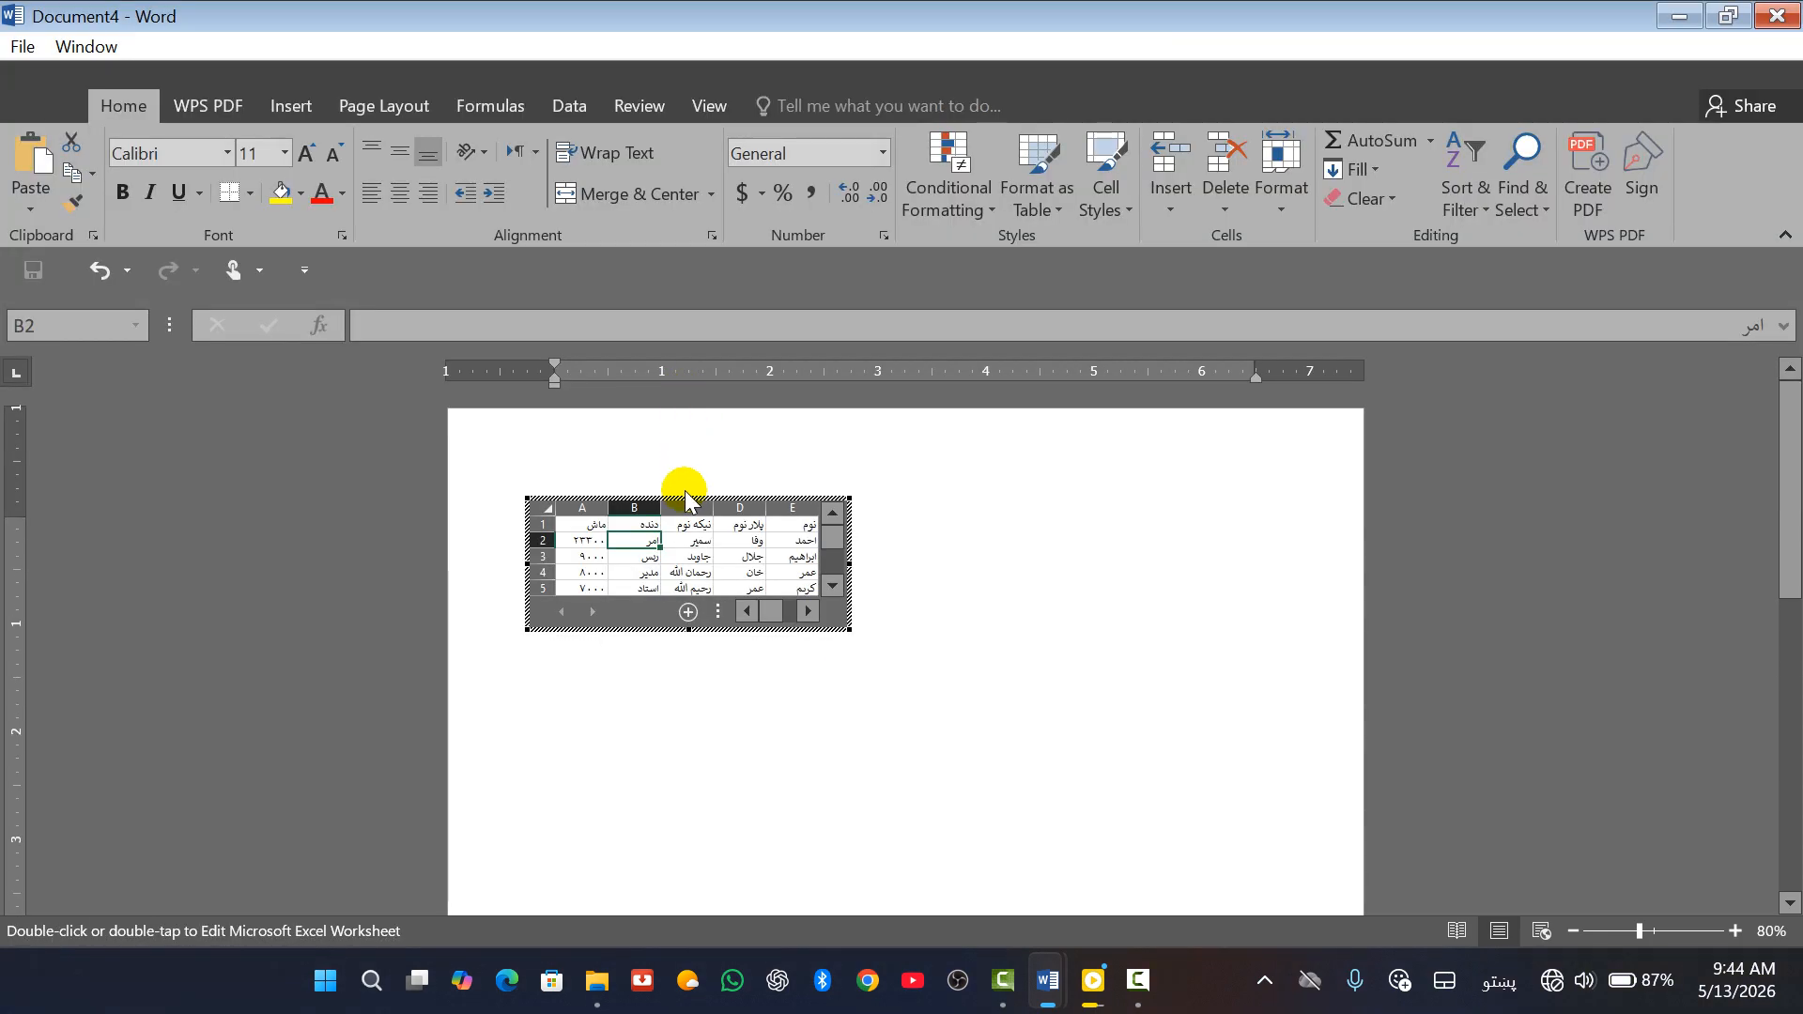
drag(660, 507, 699, 508)
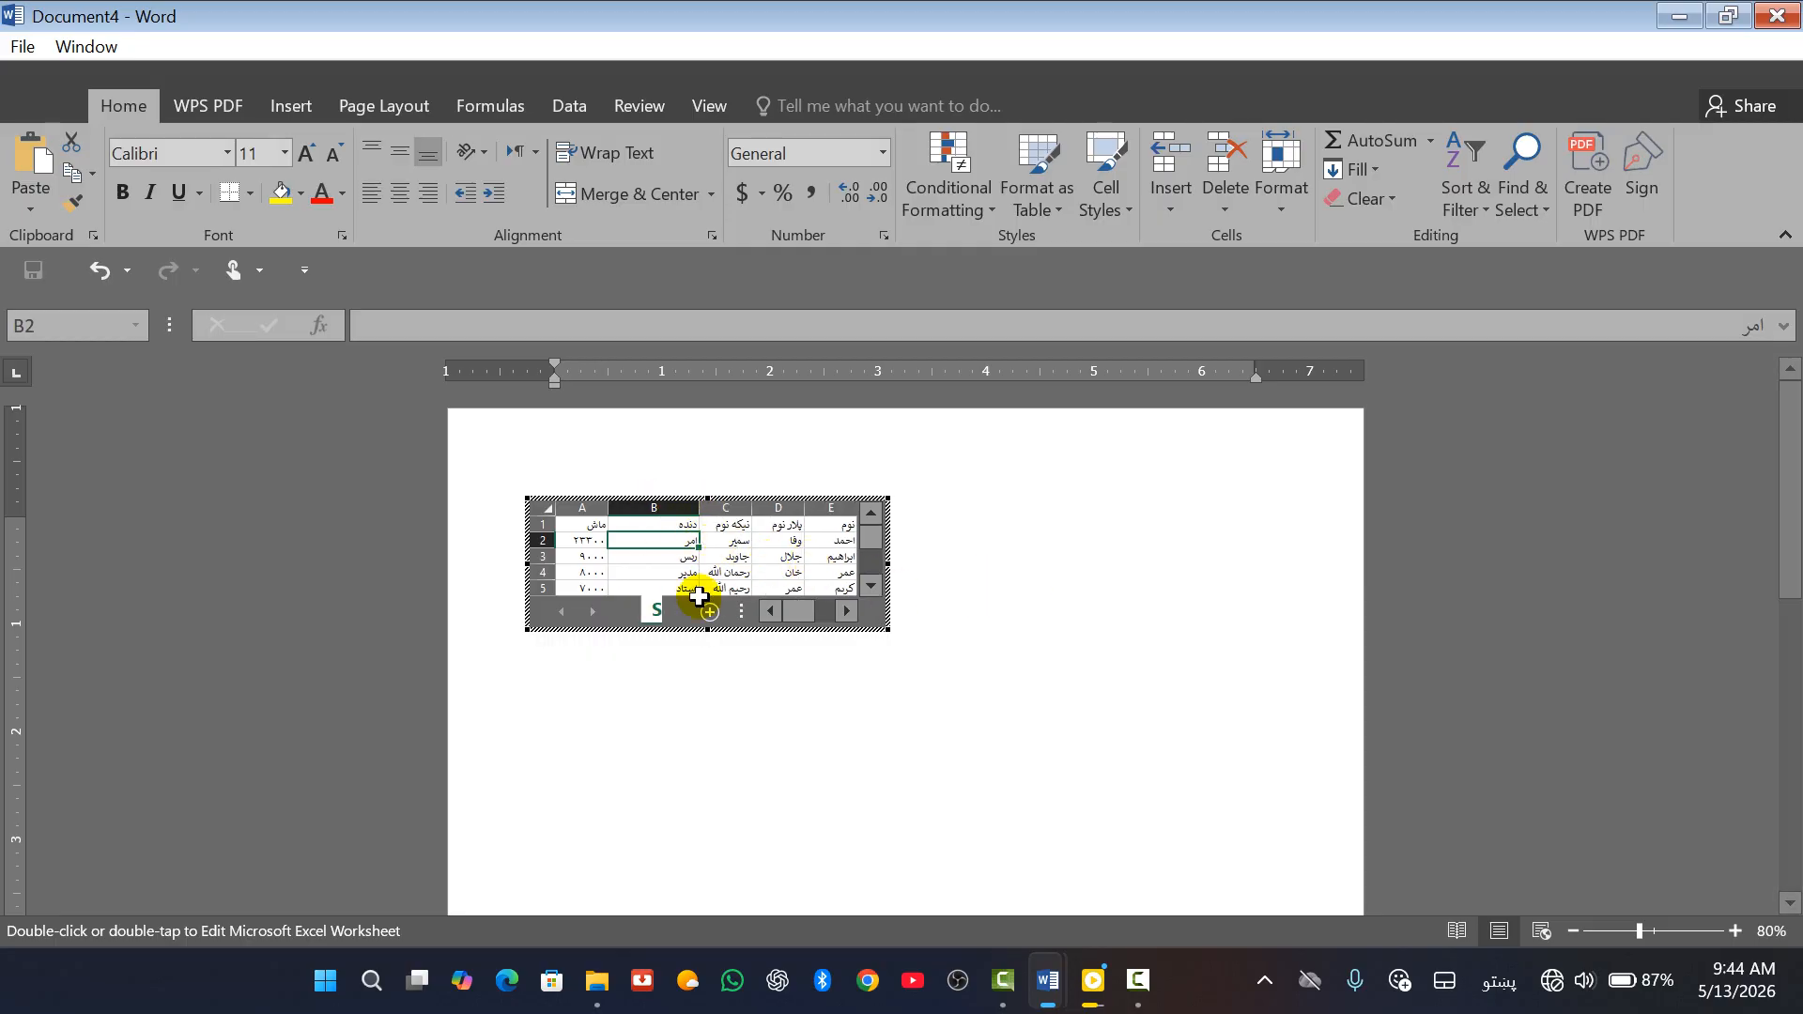
click(789, 696)
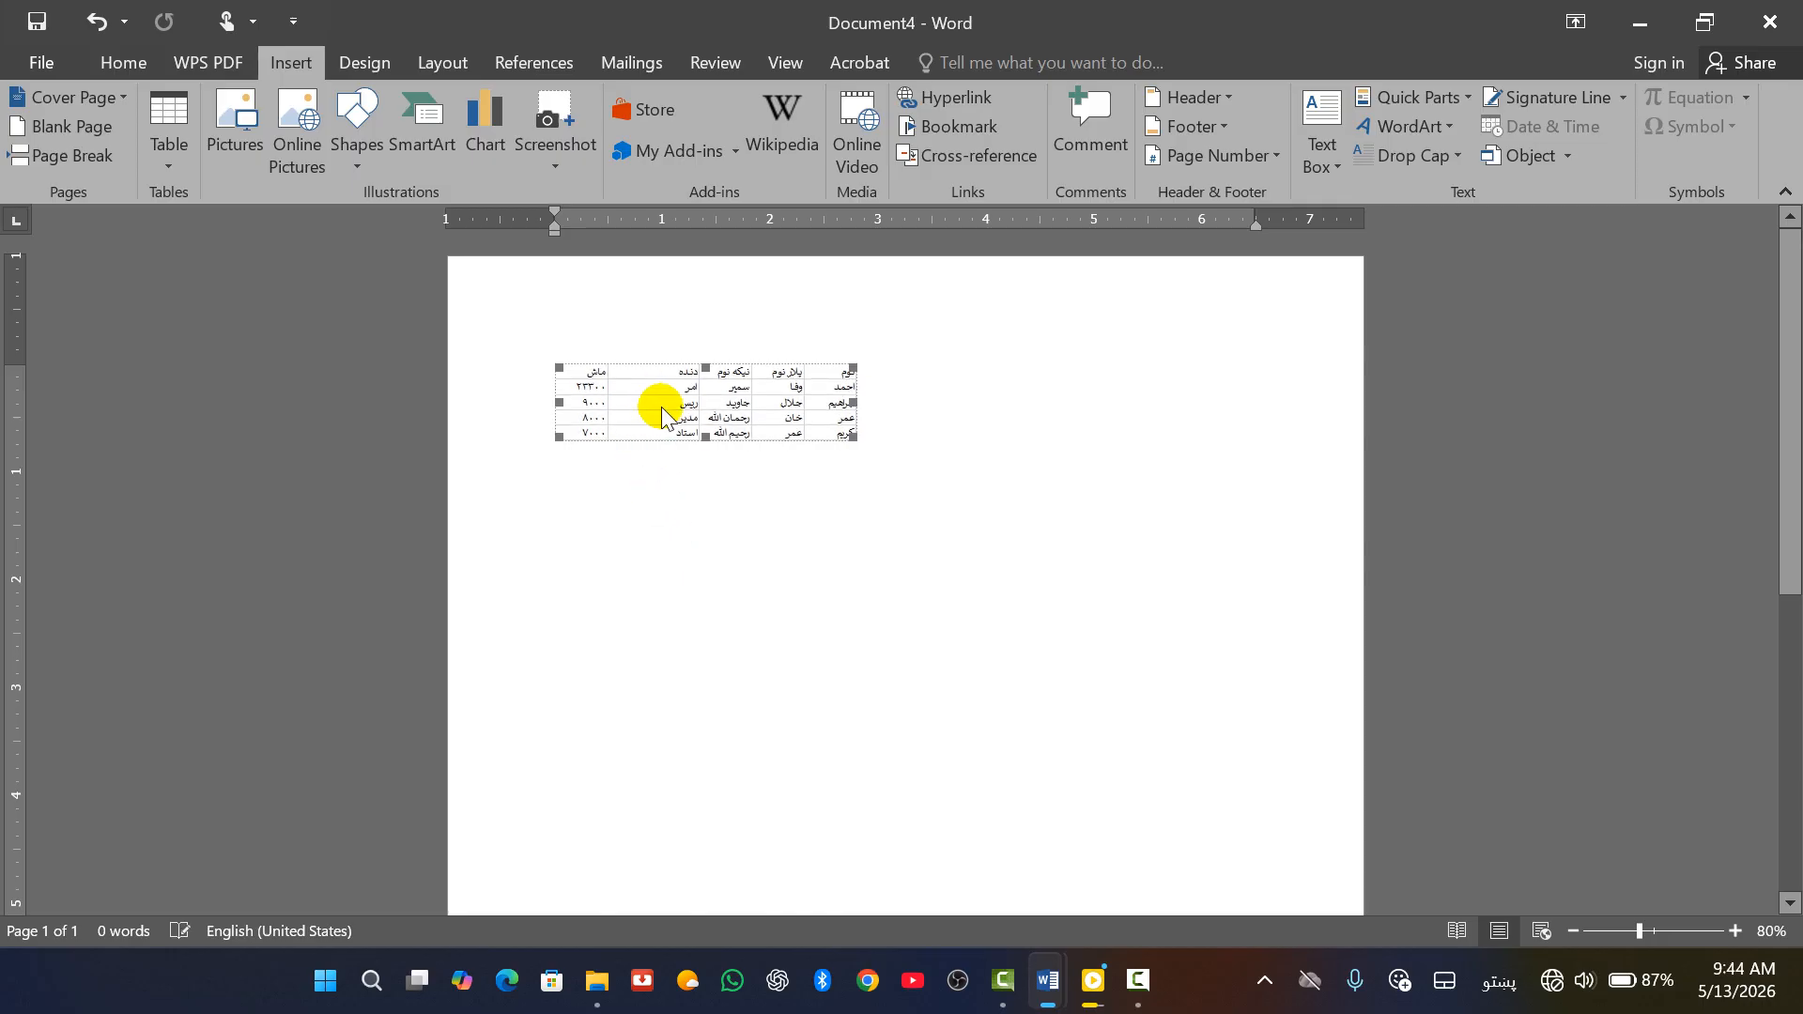
click(849, 596)
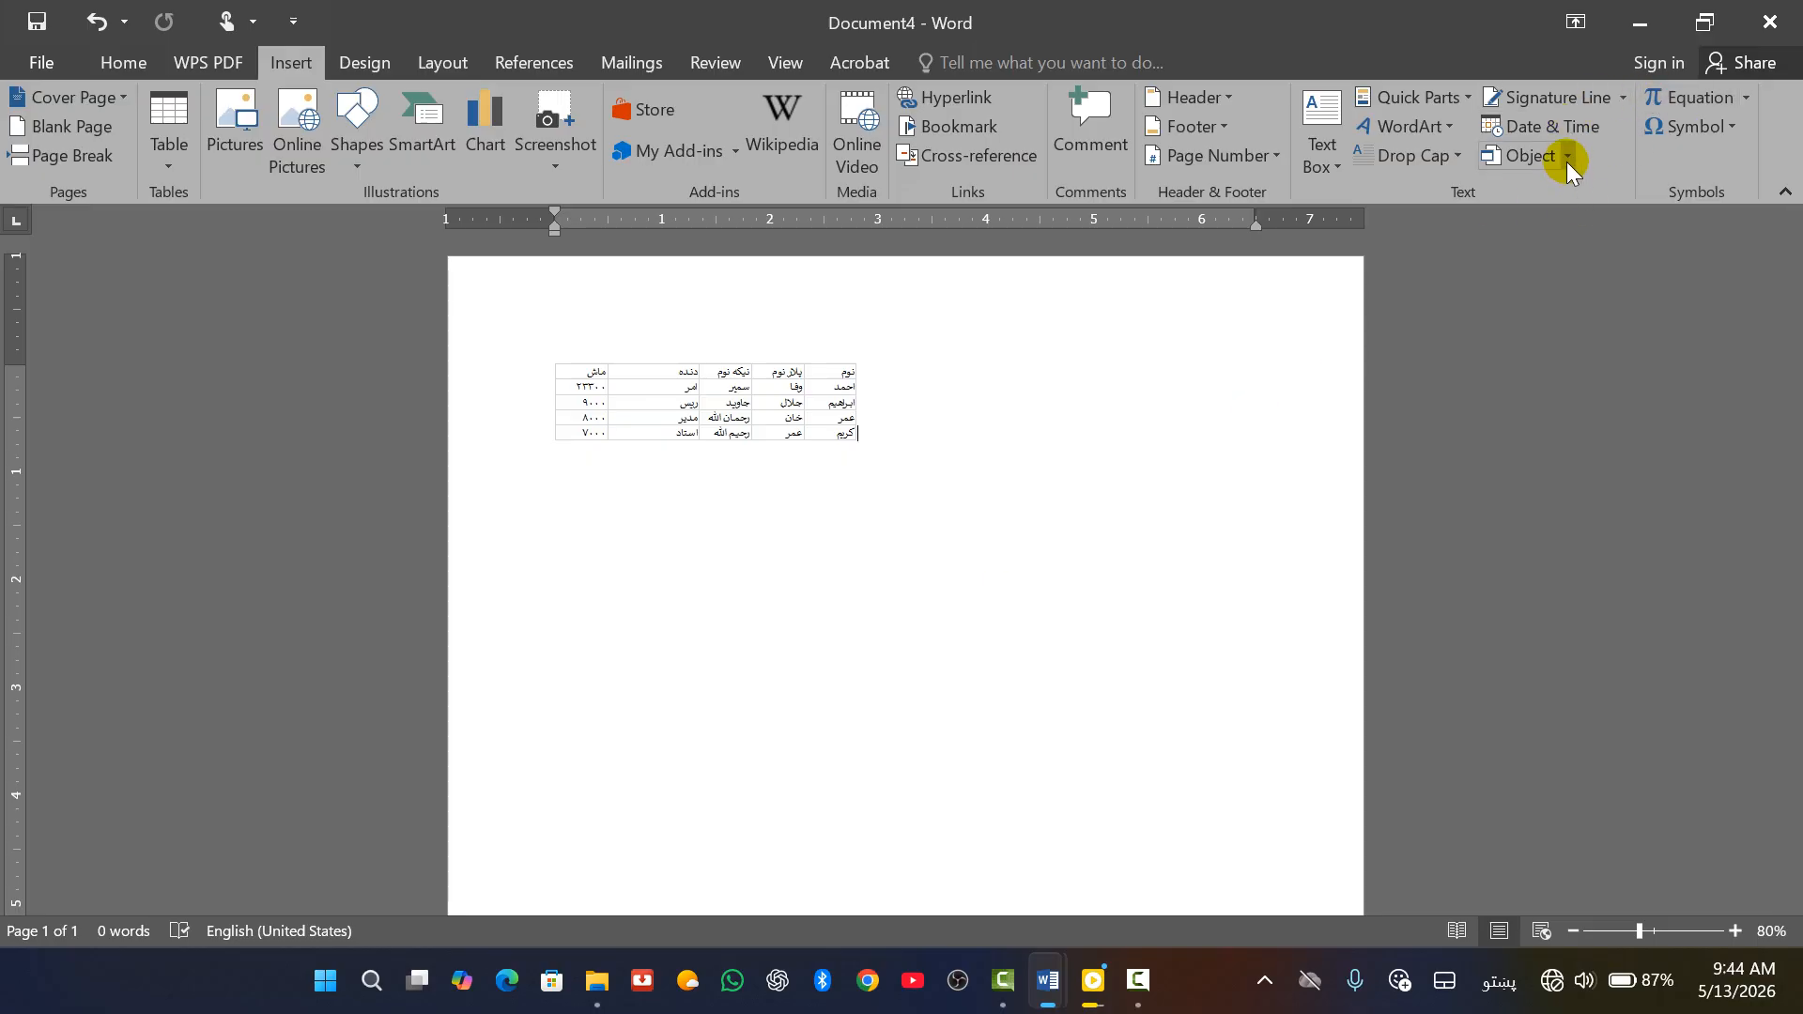
Undo the embedded table insertion with Ctrl+Z
click(794, 765)
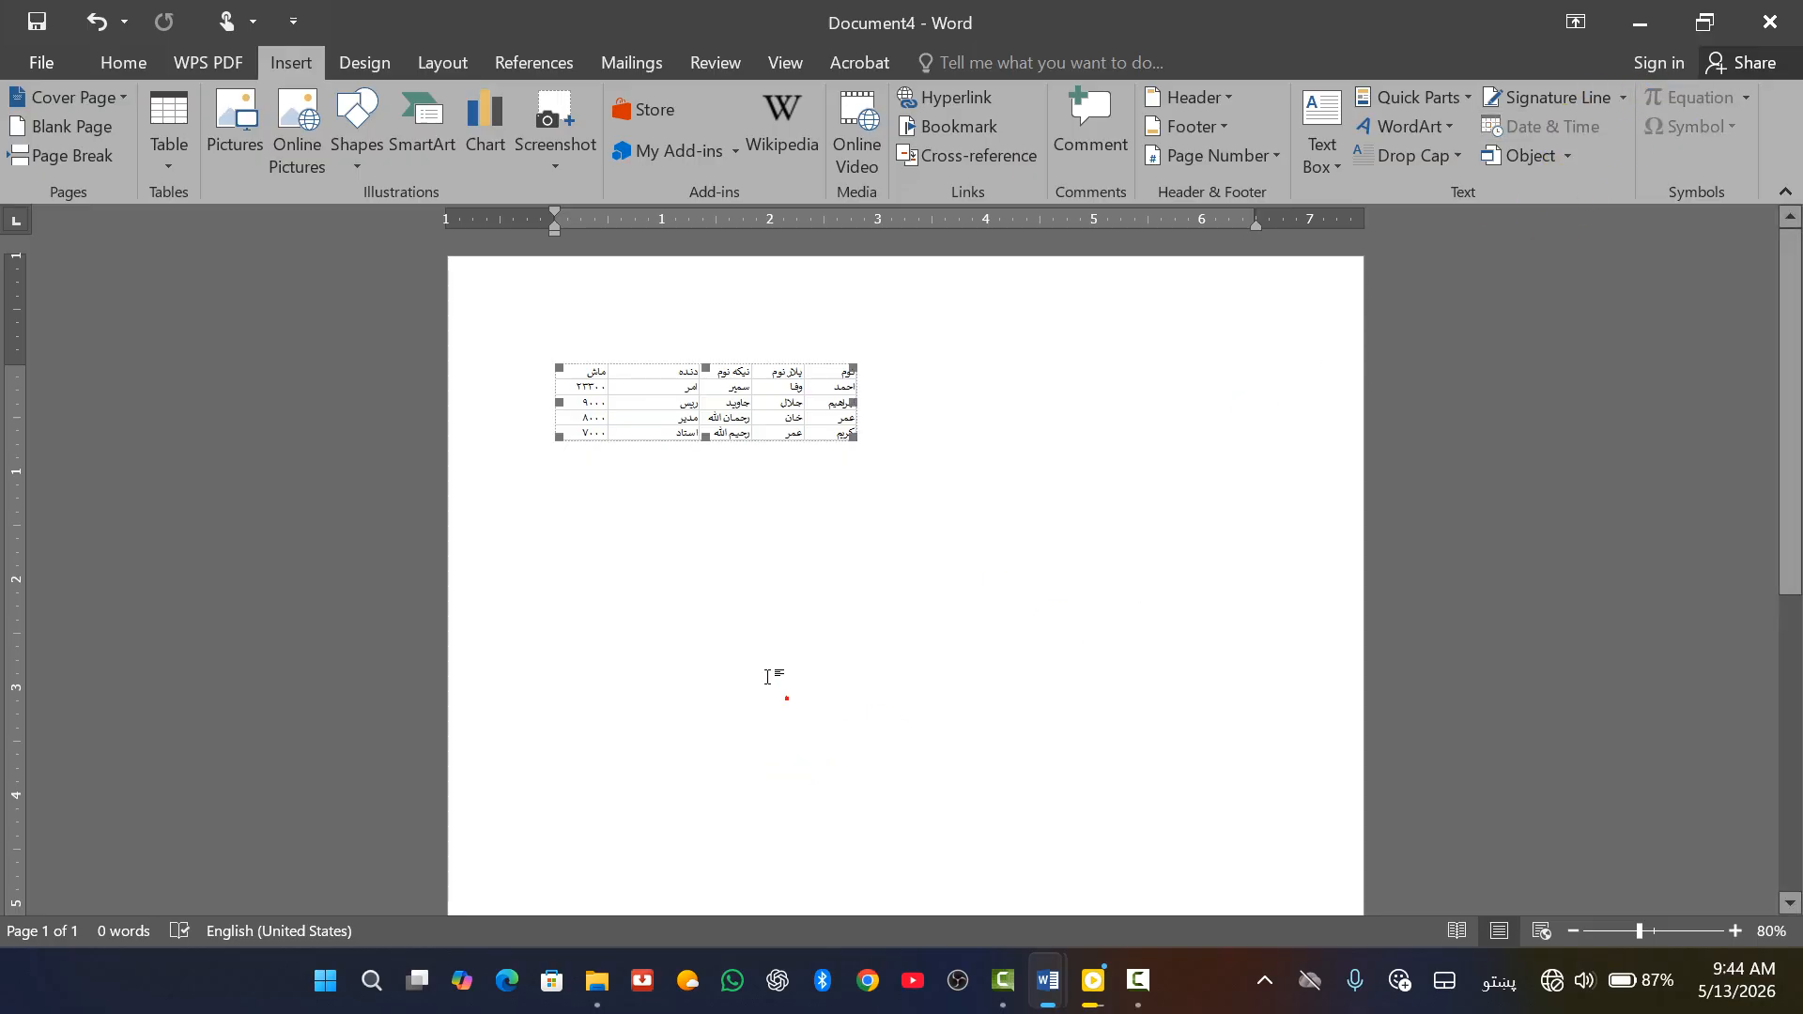
click(762, 625)
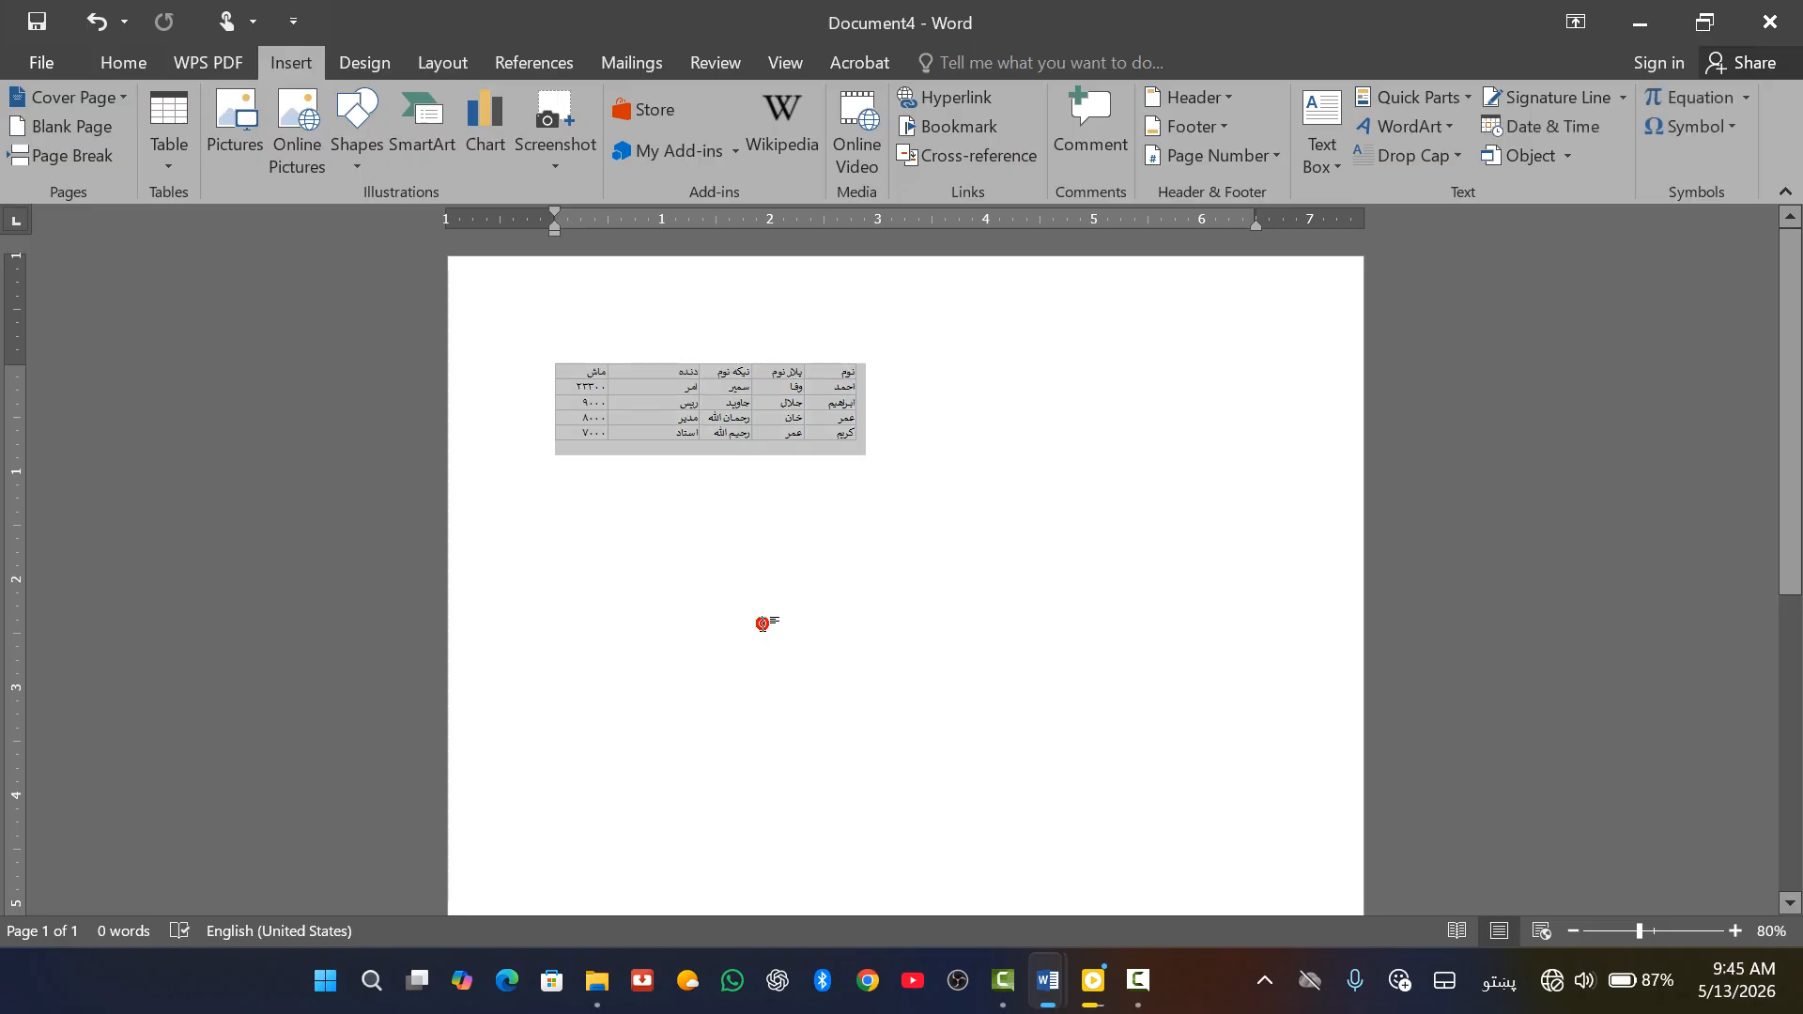
key(ctrl+z)
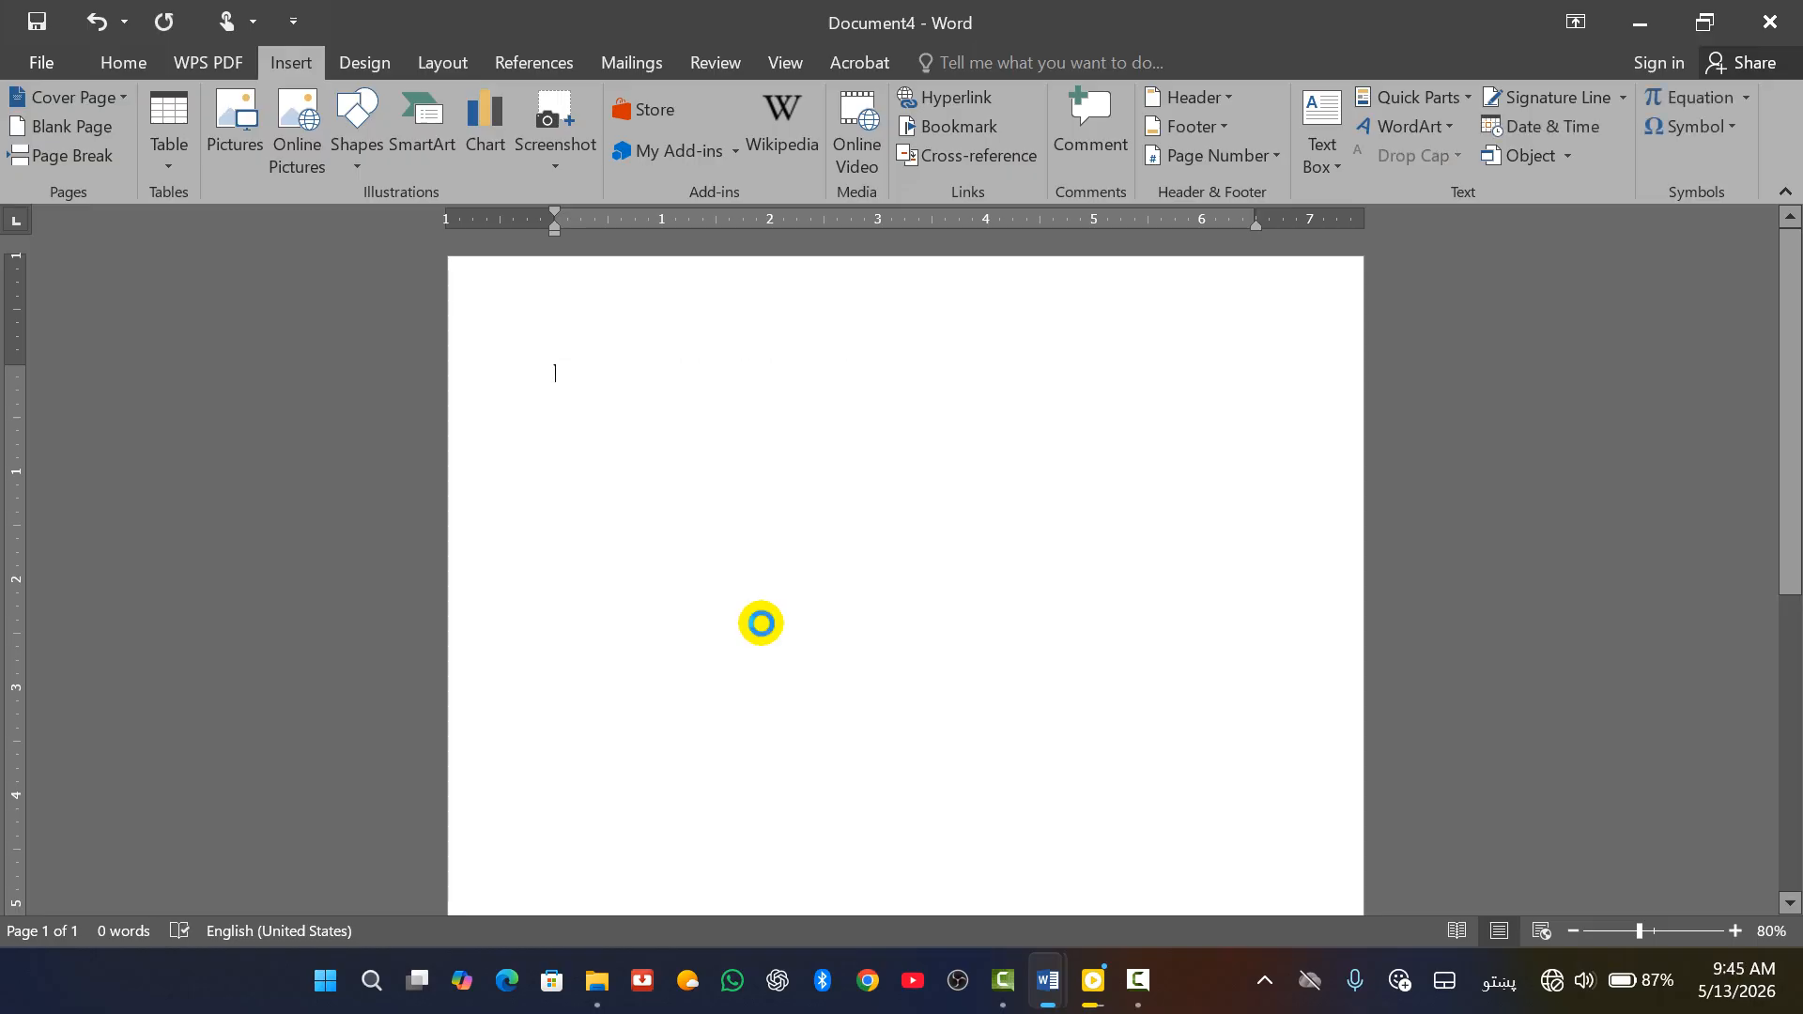
Start a new blank document and bring up the Insert Object choices
key(ctrl+n)
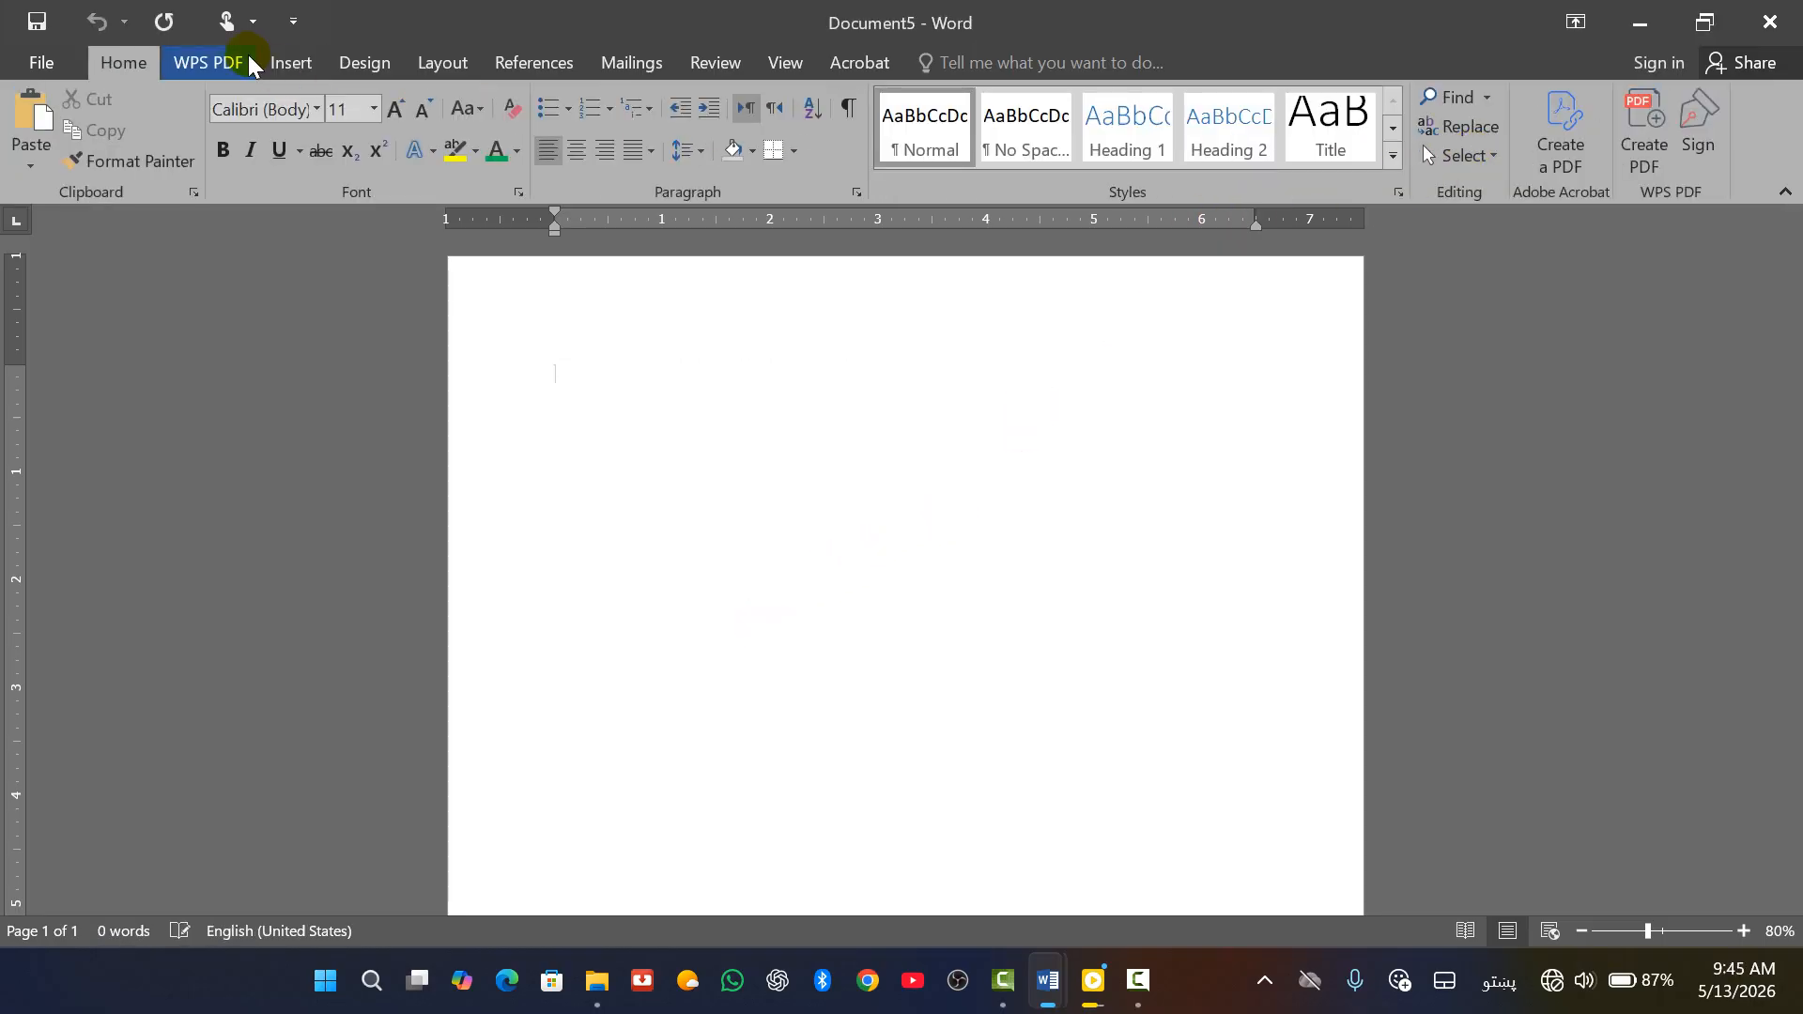
click(290, 62)
click(1564, 154)
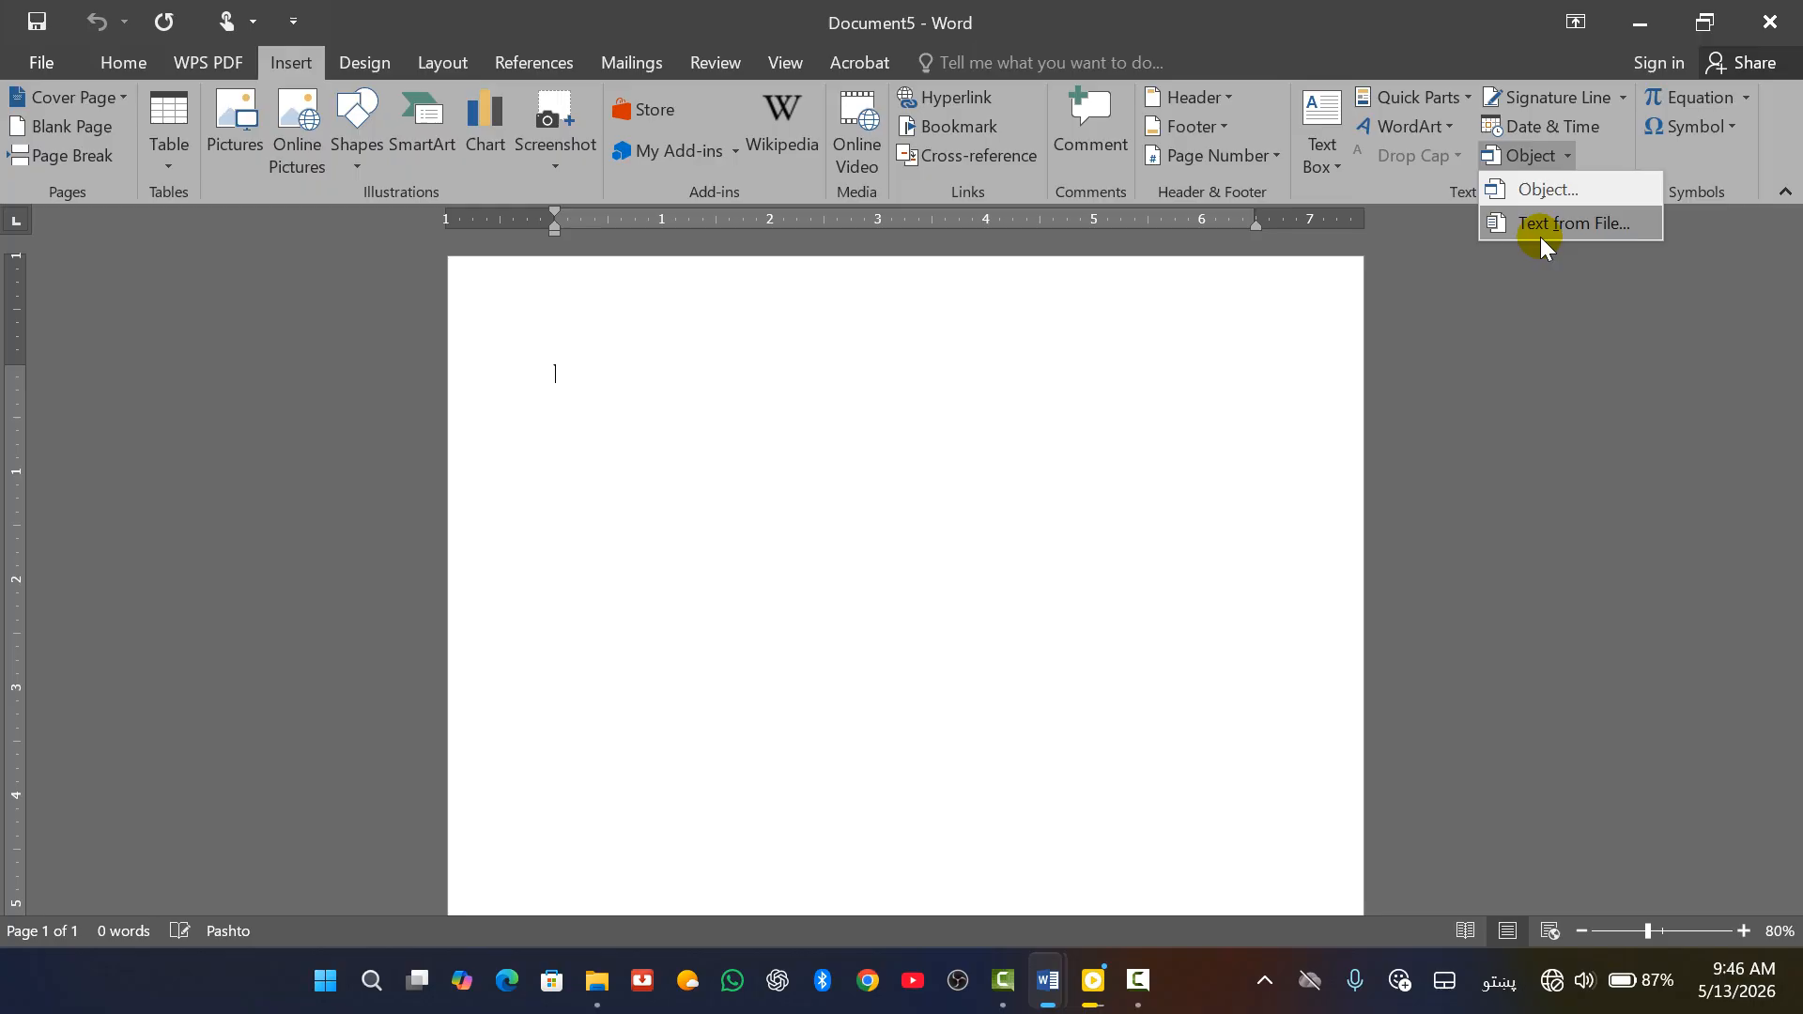
Insert the text of the Copy (1) Pashto .docx file into the blank document
click(1540, 237)
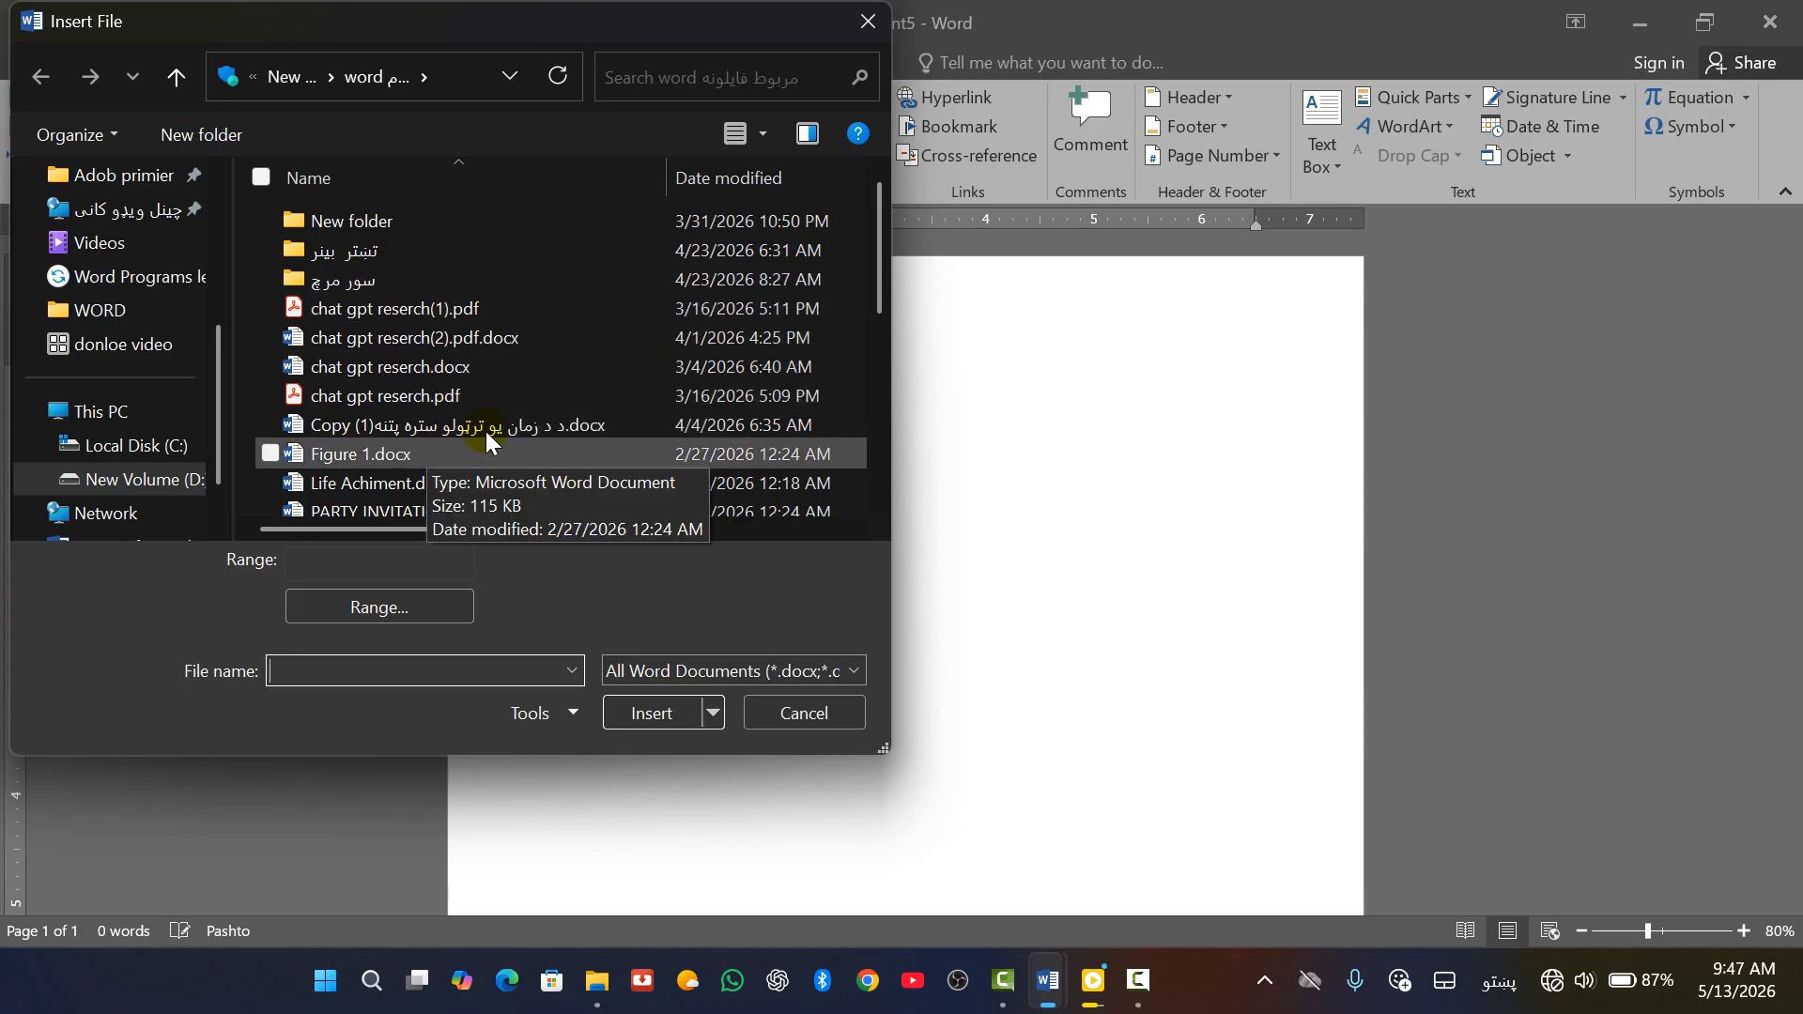
click(436, 424)
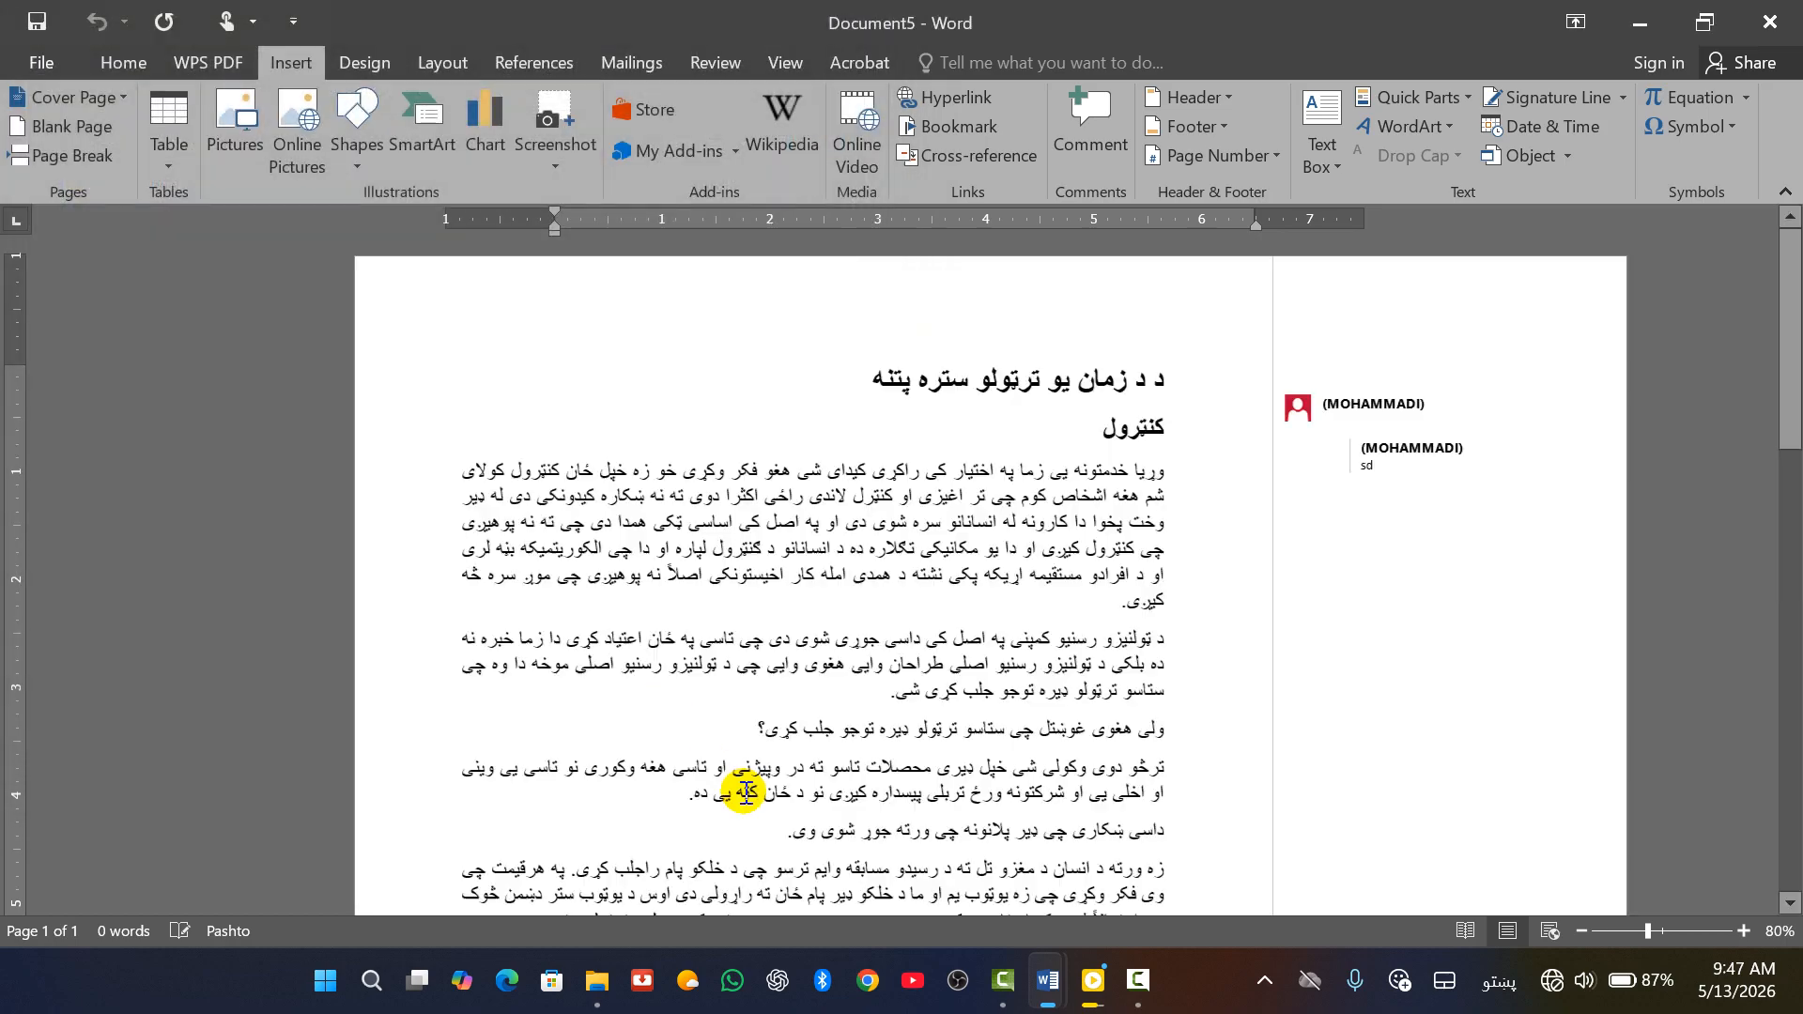
Review the comment on the 'کنترول' heading, then place the cursor at the top of page 2
scroll(976, 582, up, 4)
scroll(996, 616, up, 4)
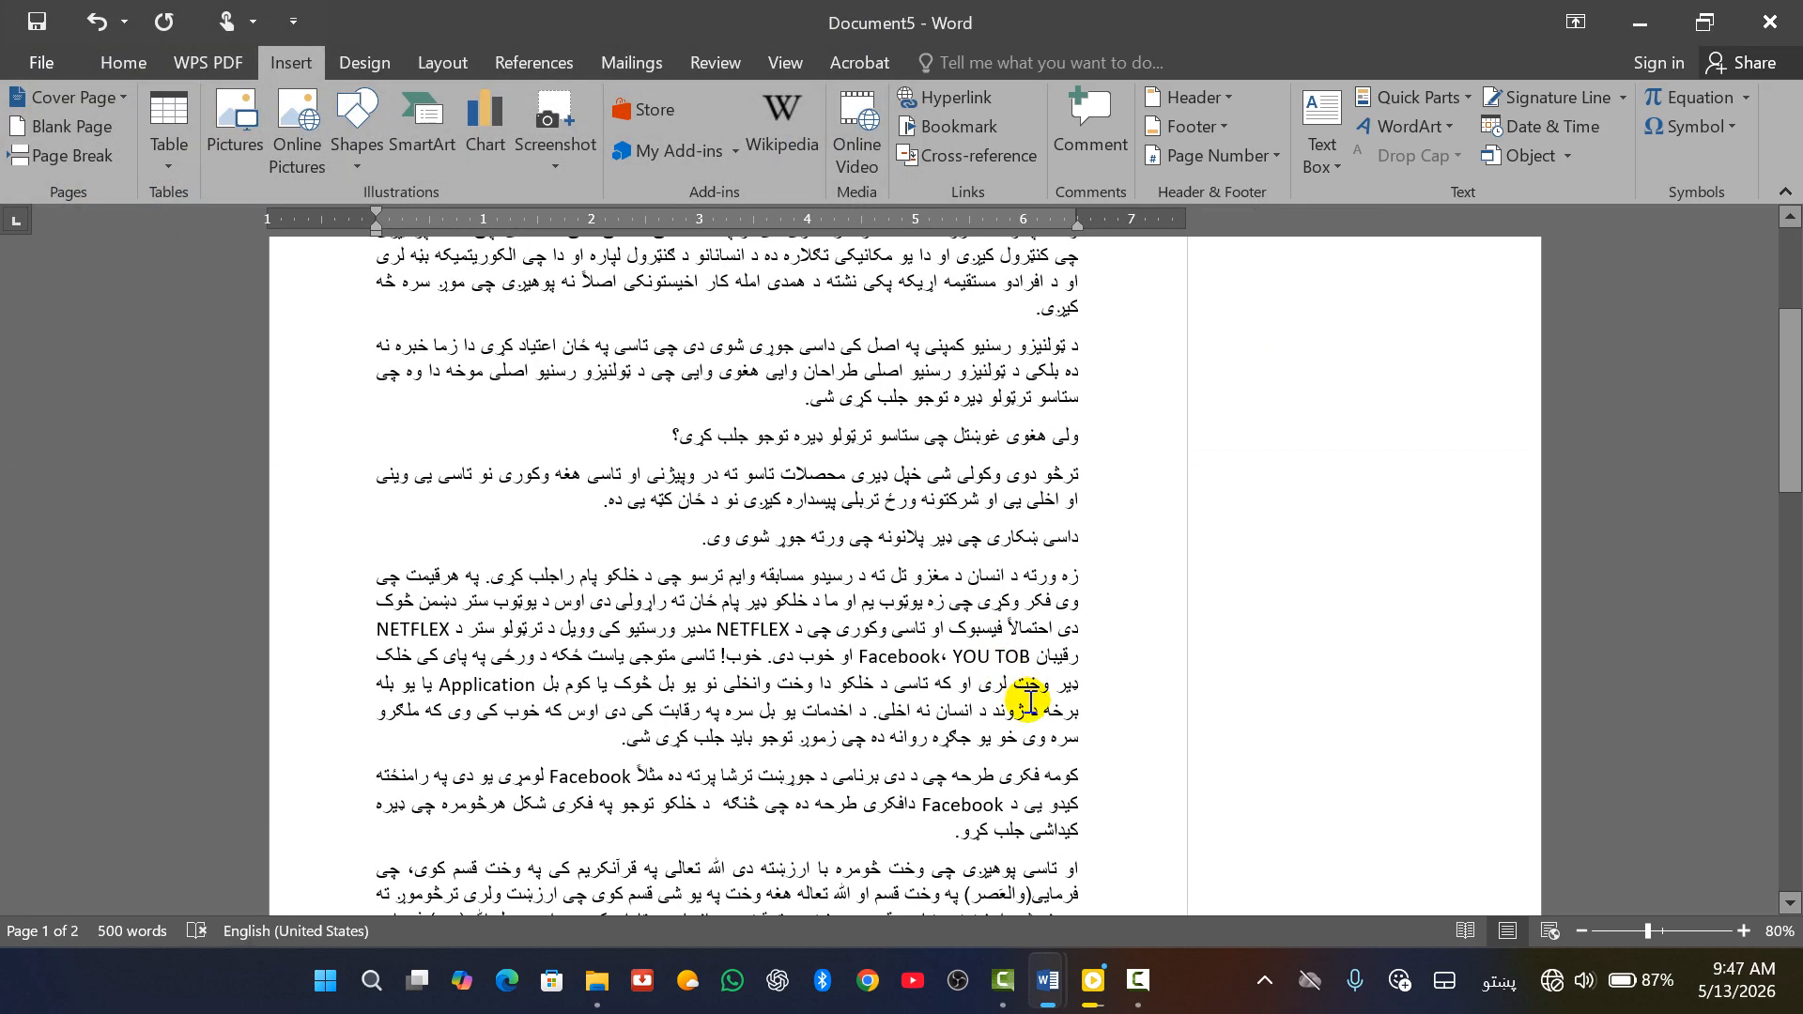
click(1303, 451)
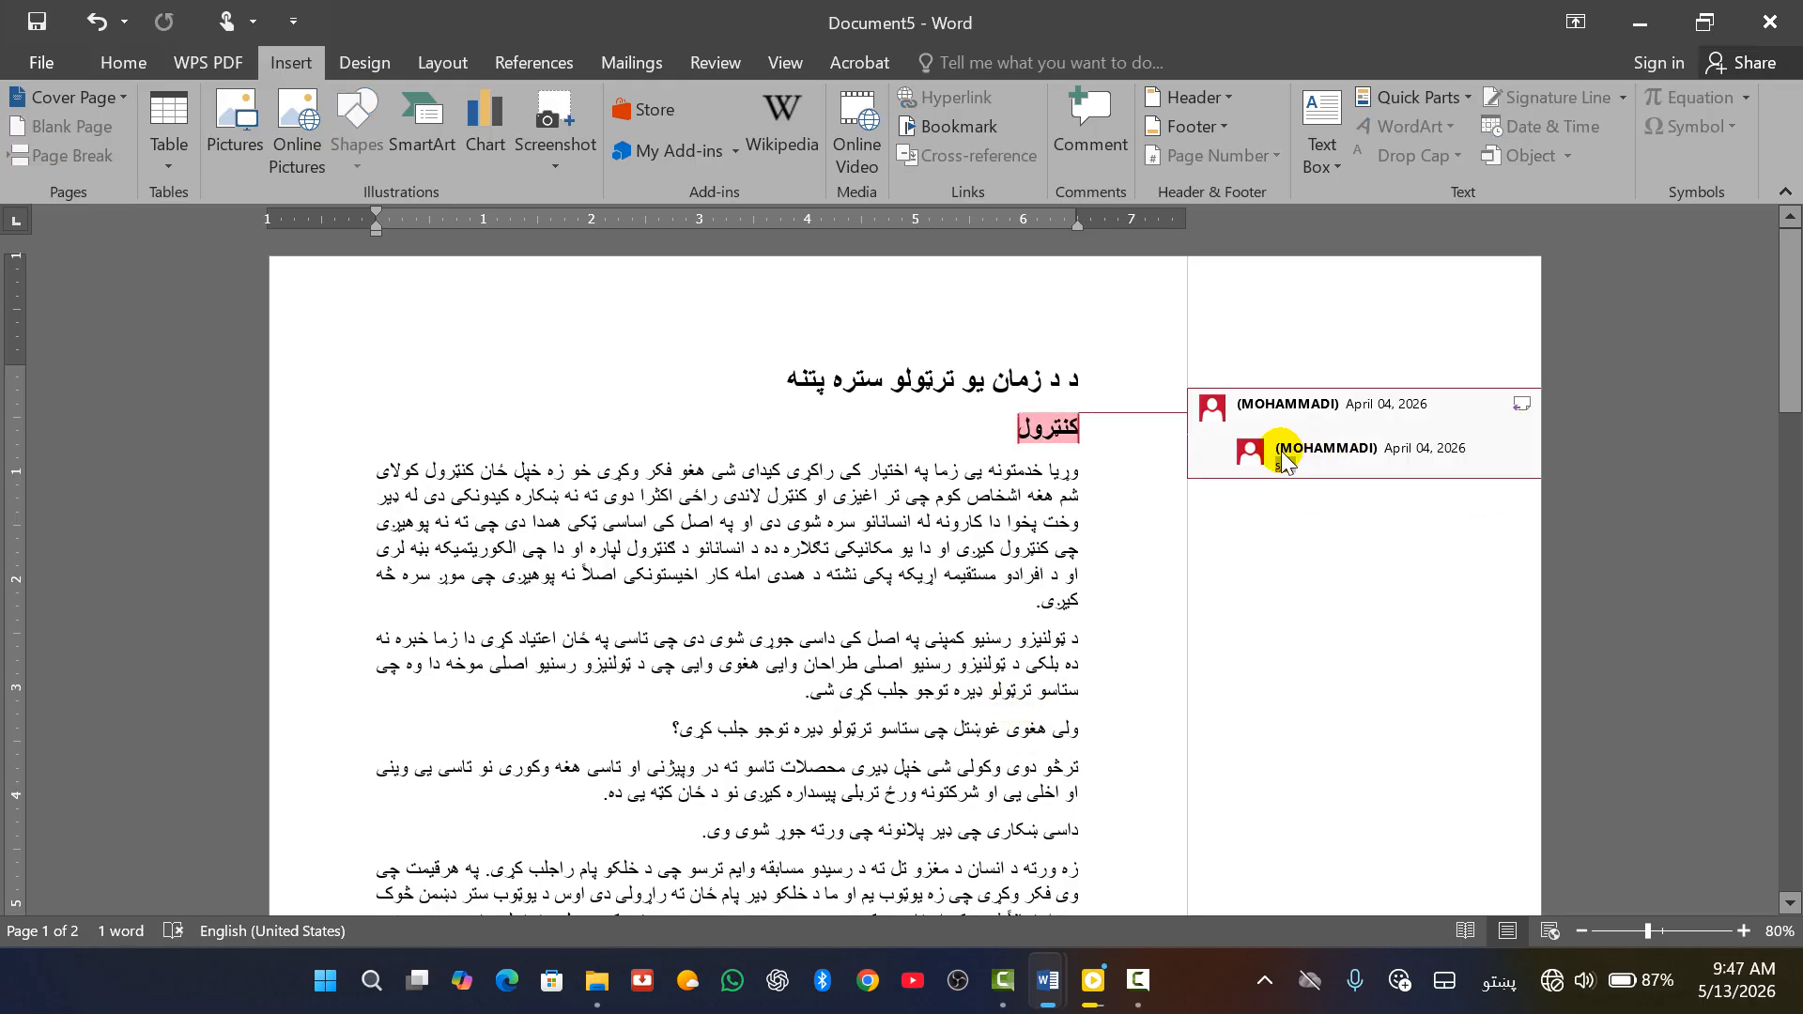
click(1095, 655)
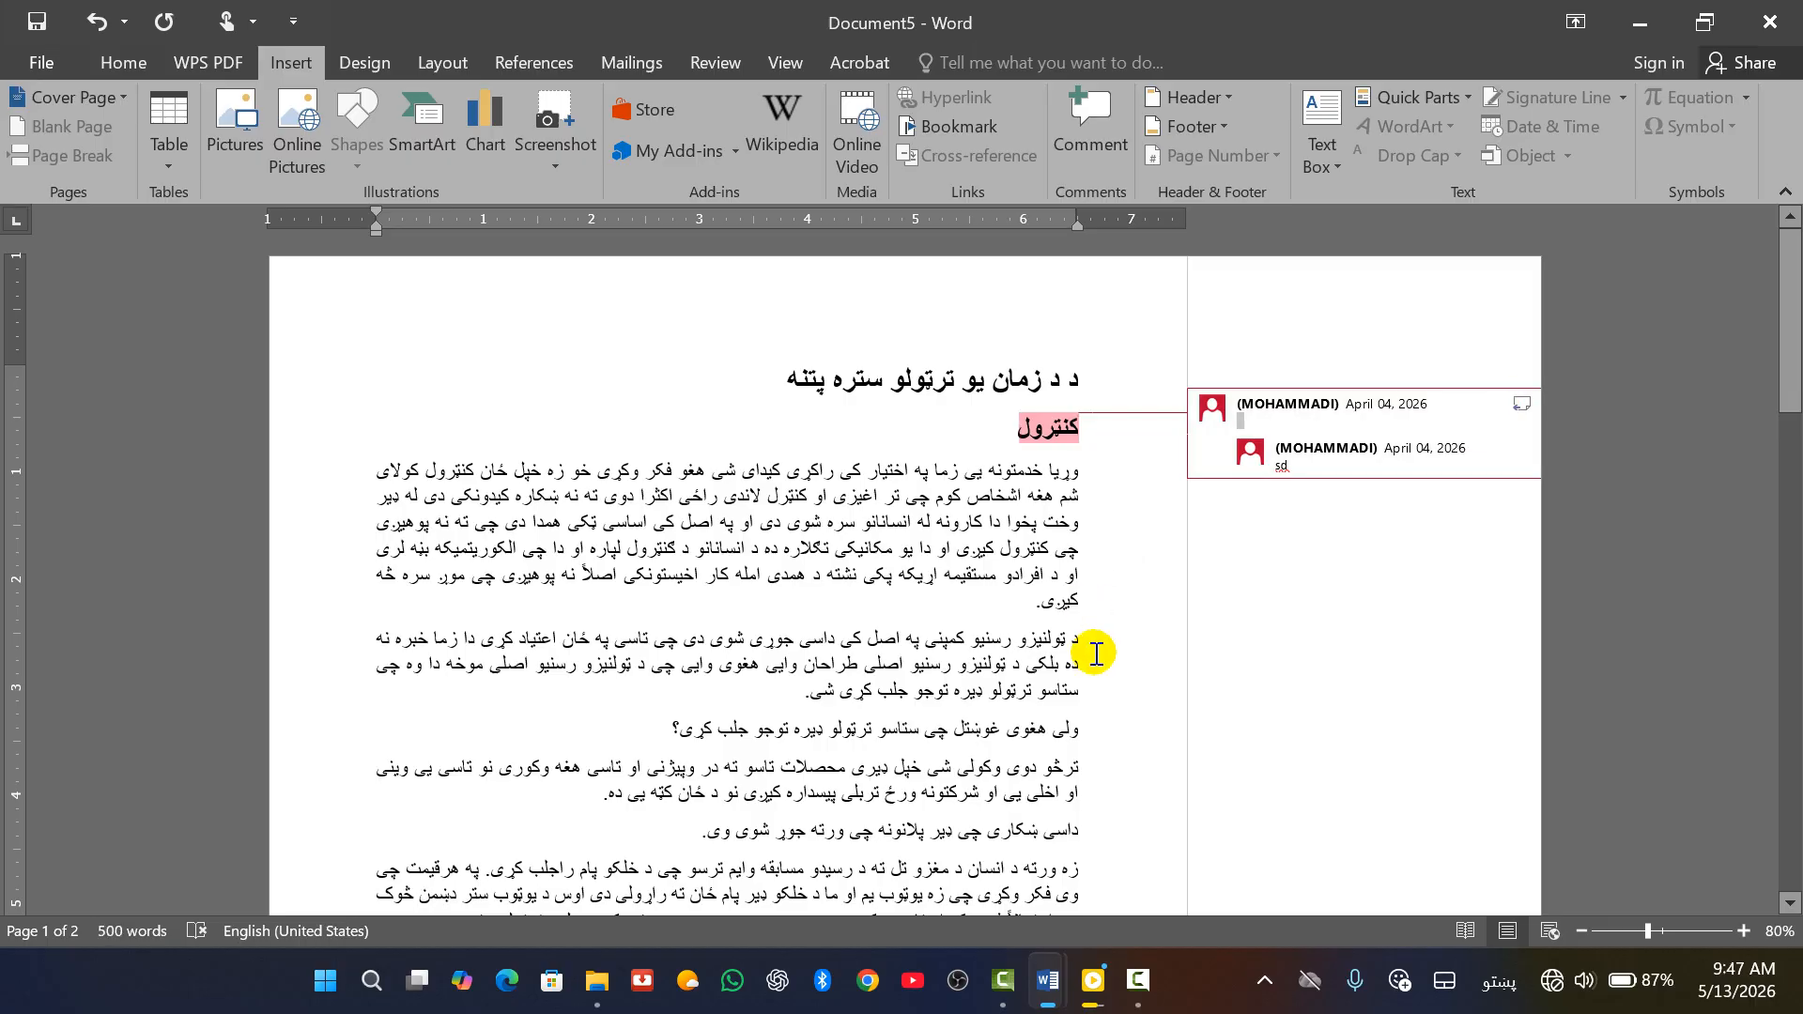
scroll(1003, 654, down, 15)
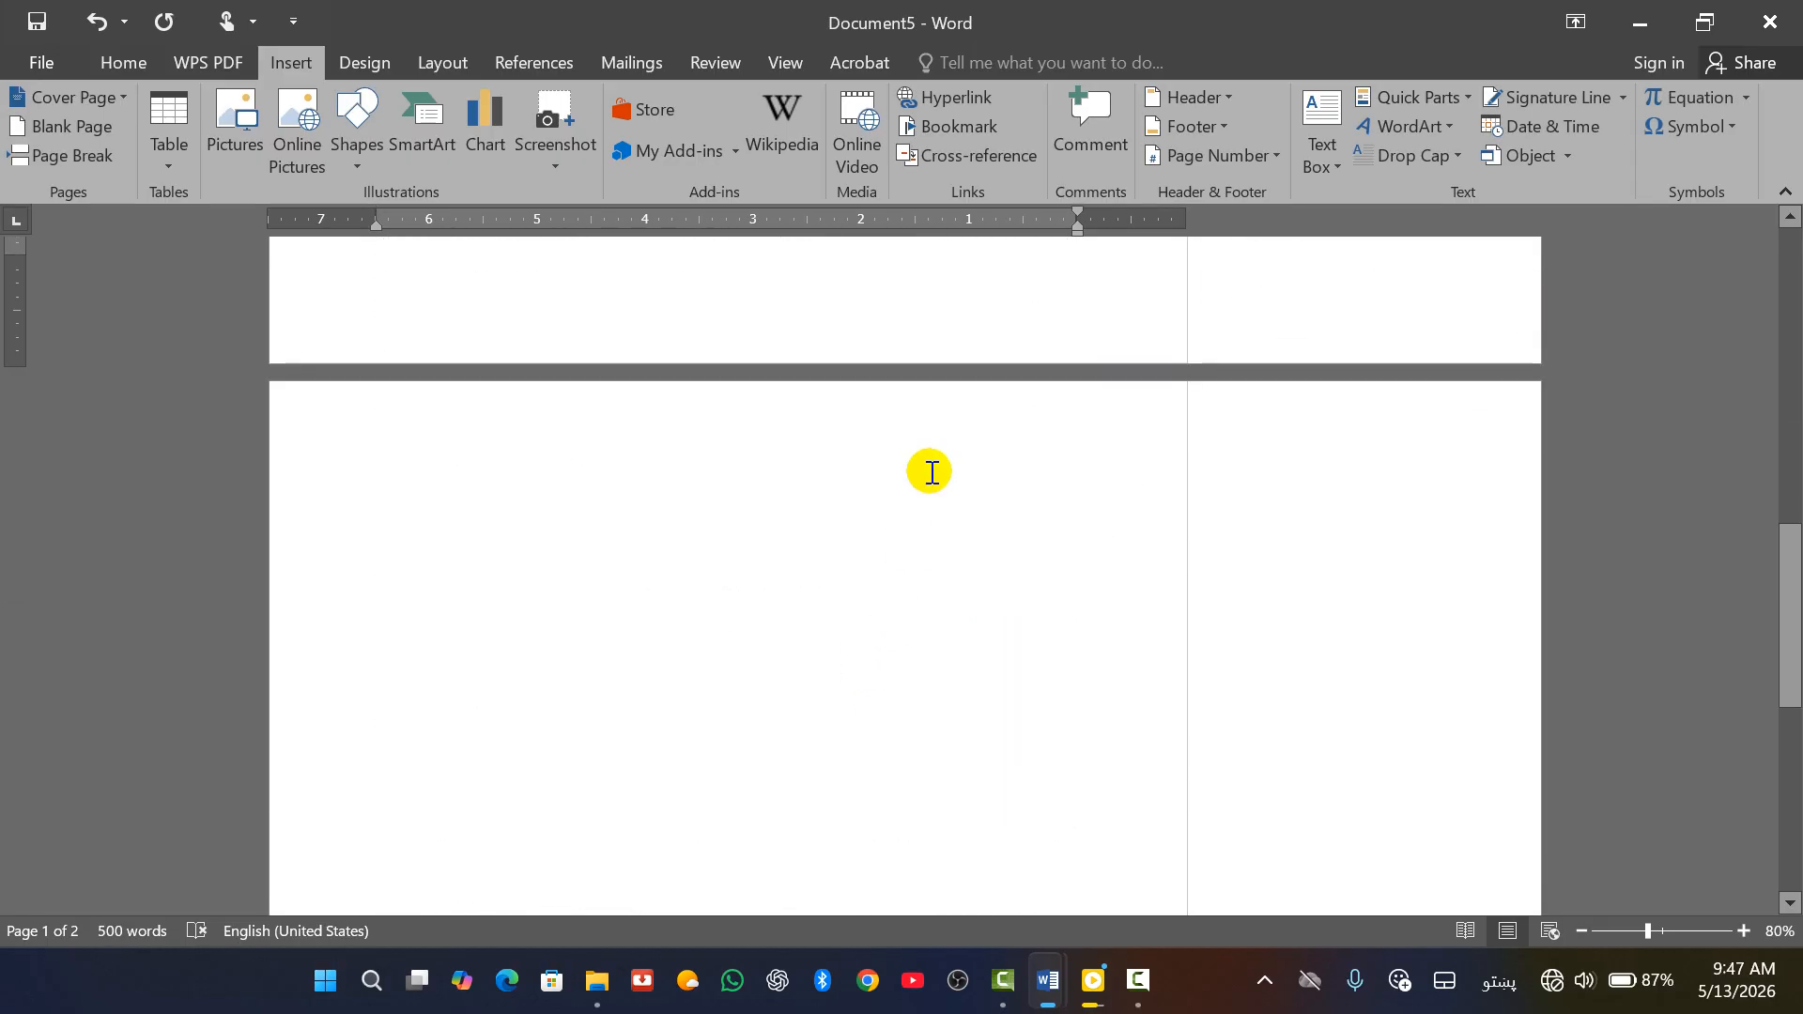
click(636, 668)
scroll(770, 826, up, 15)
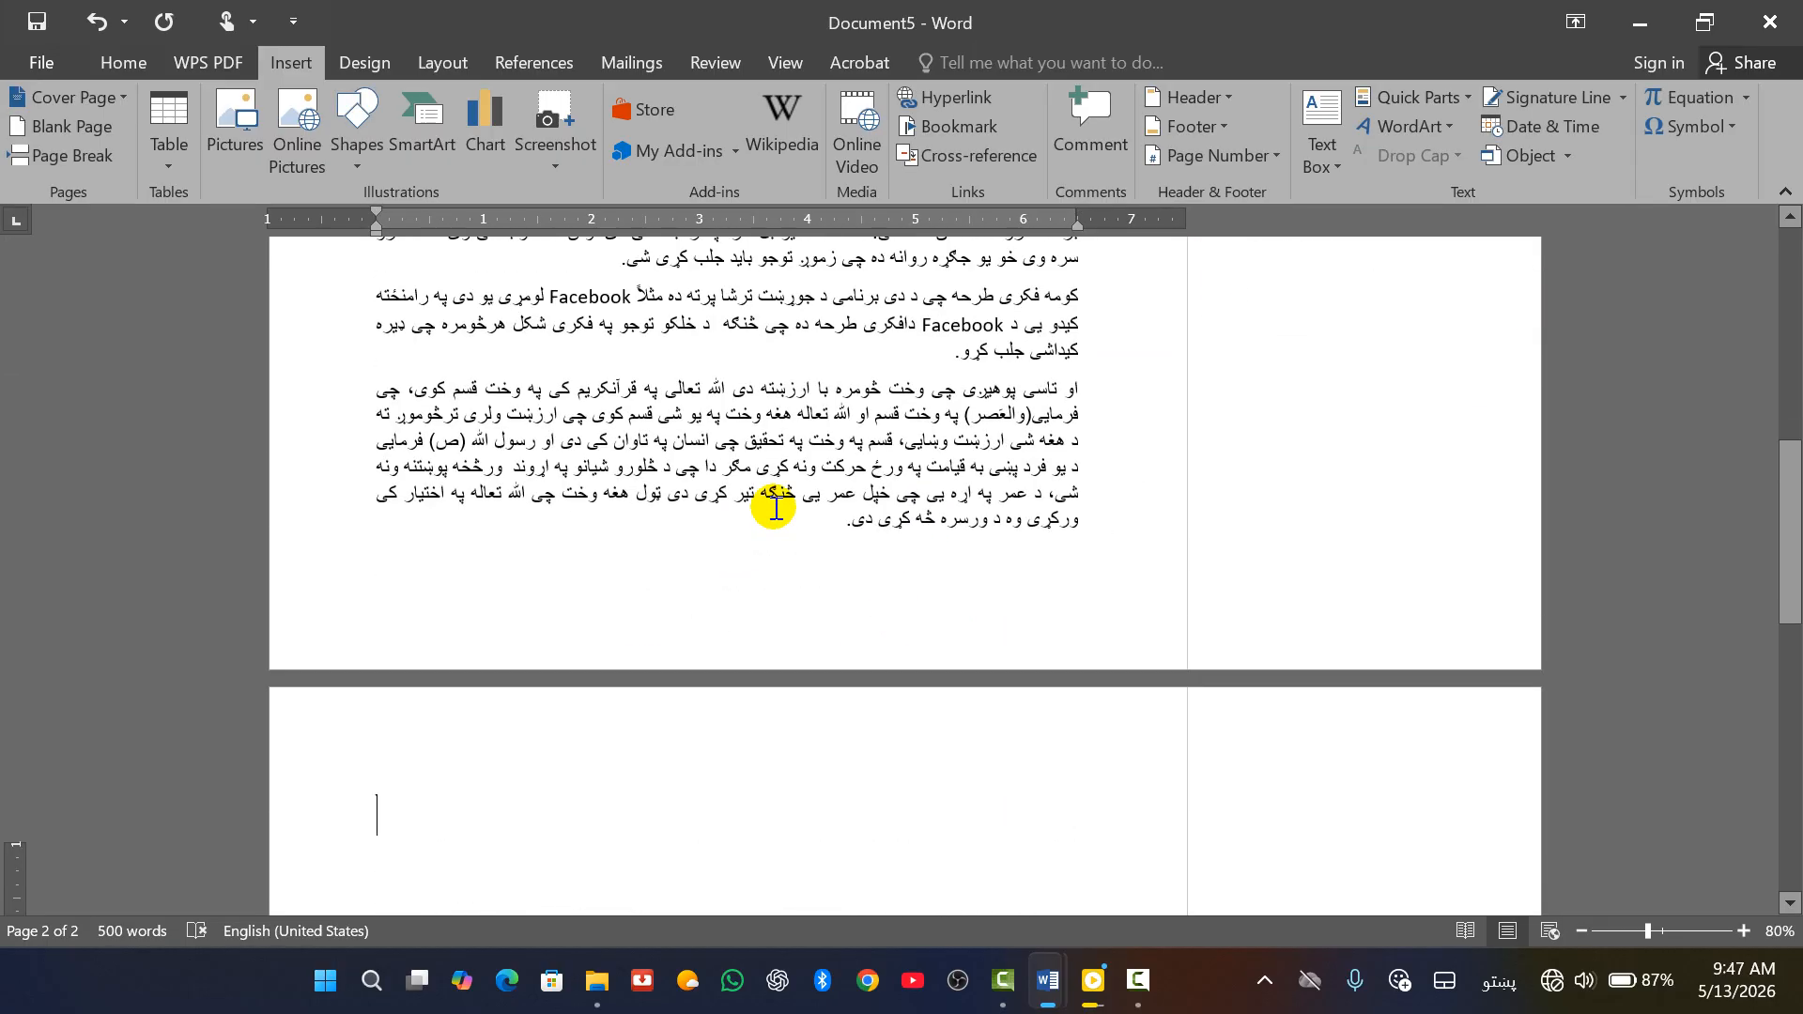
scroll(845, 470, down, 15)
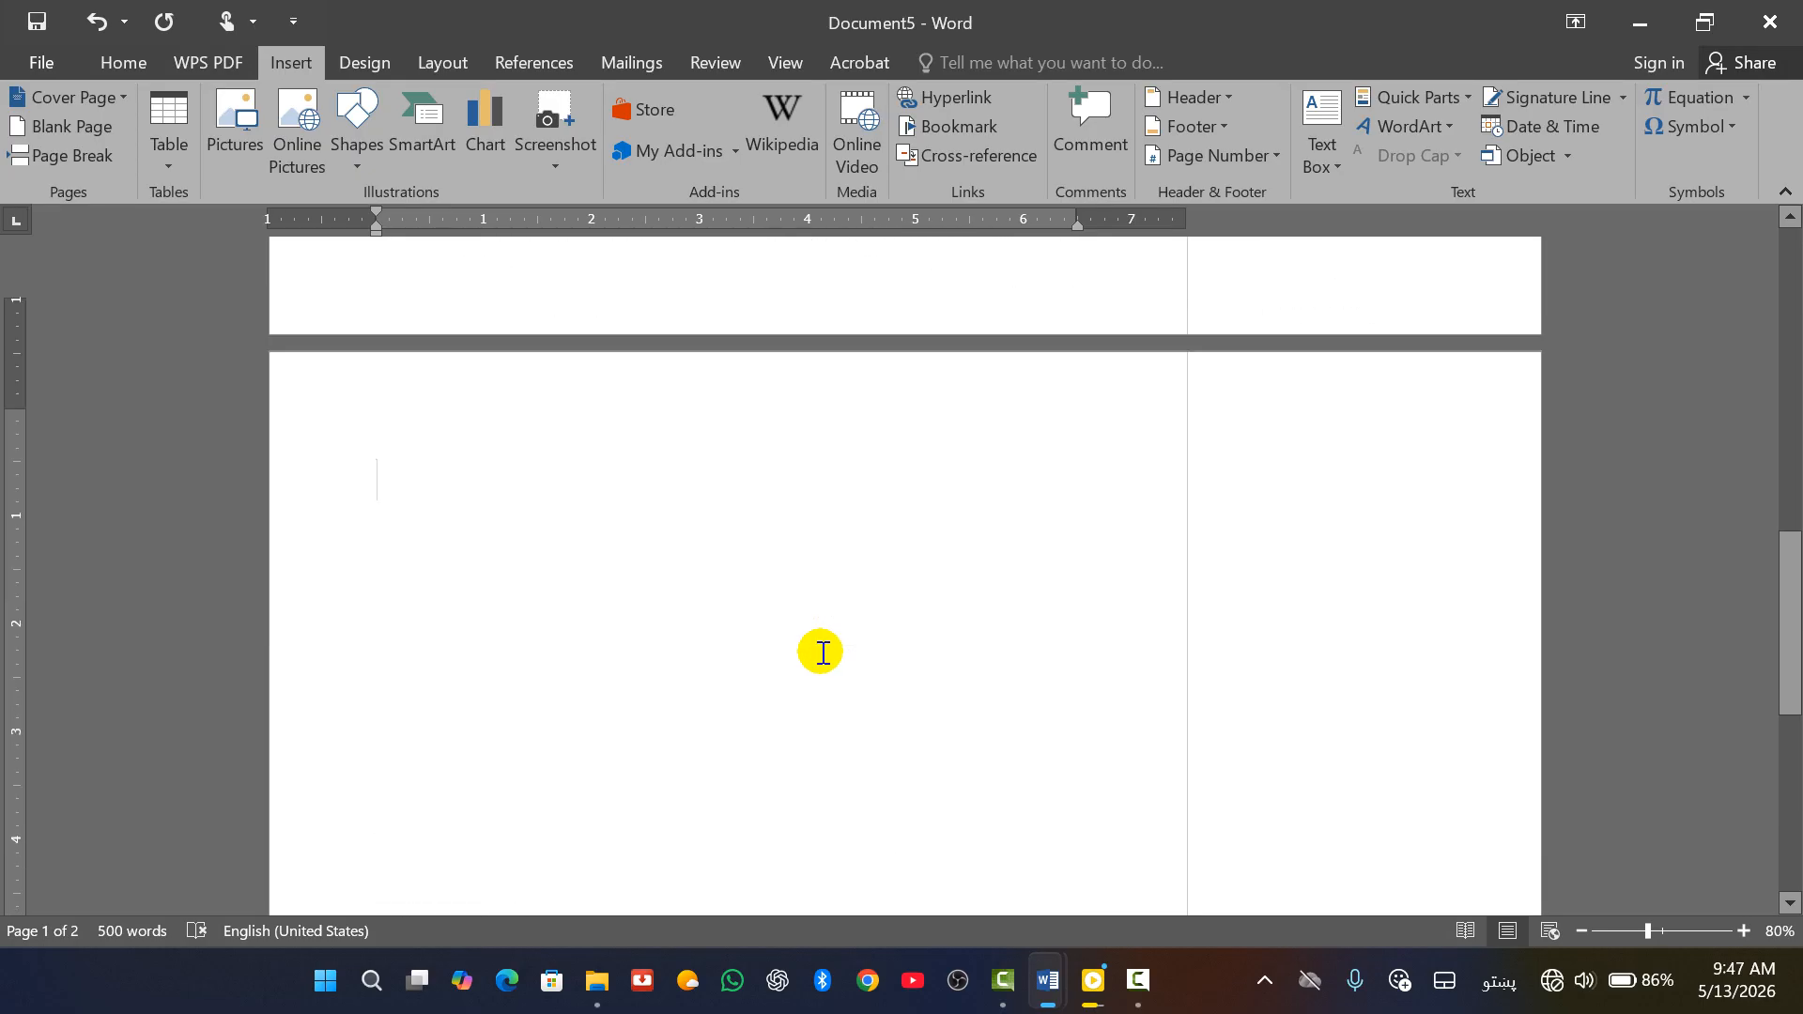
scroll(451, 595, up, 5)
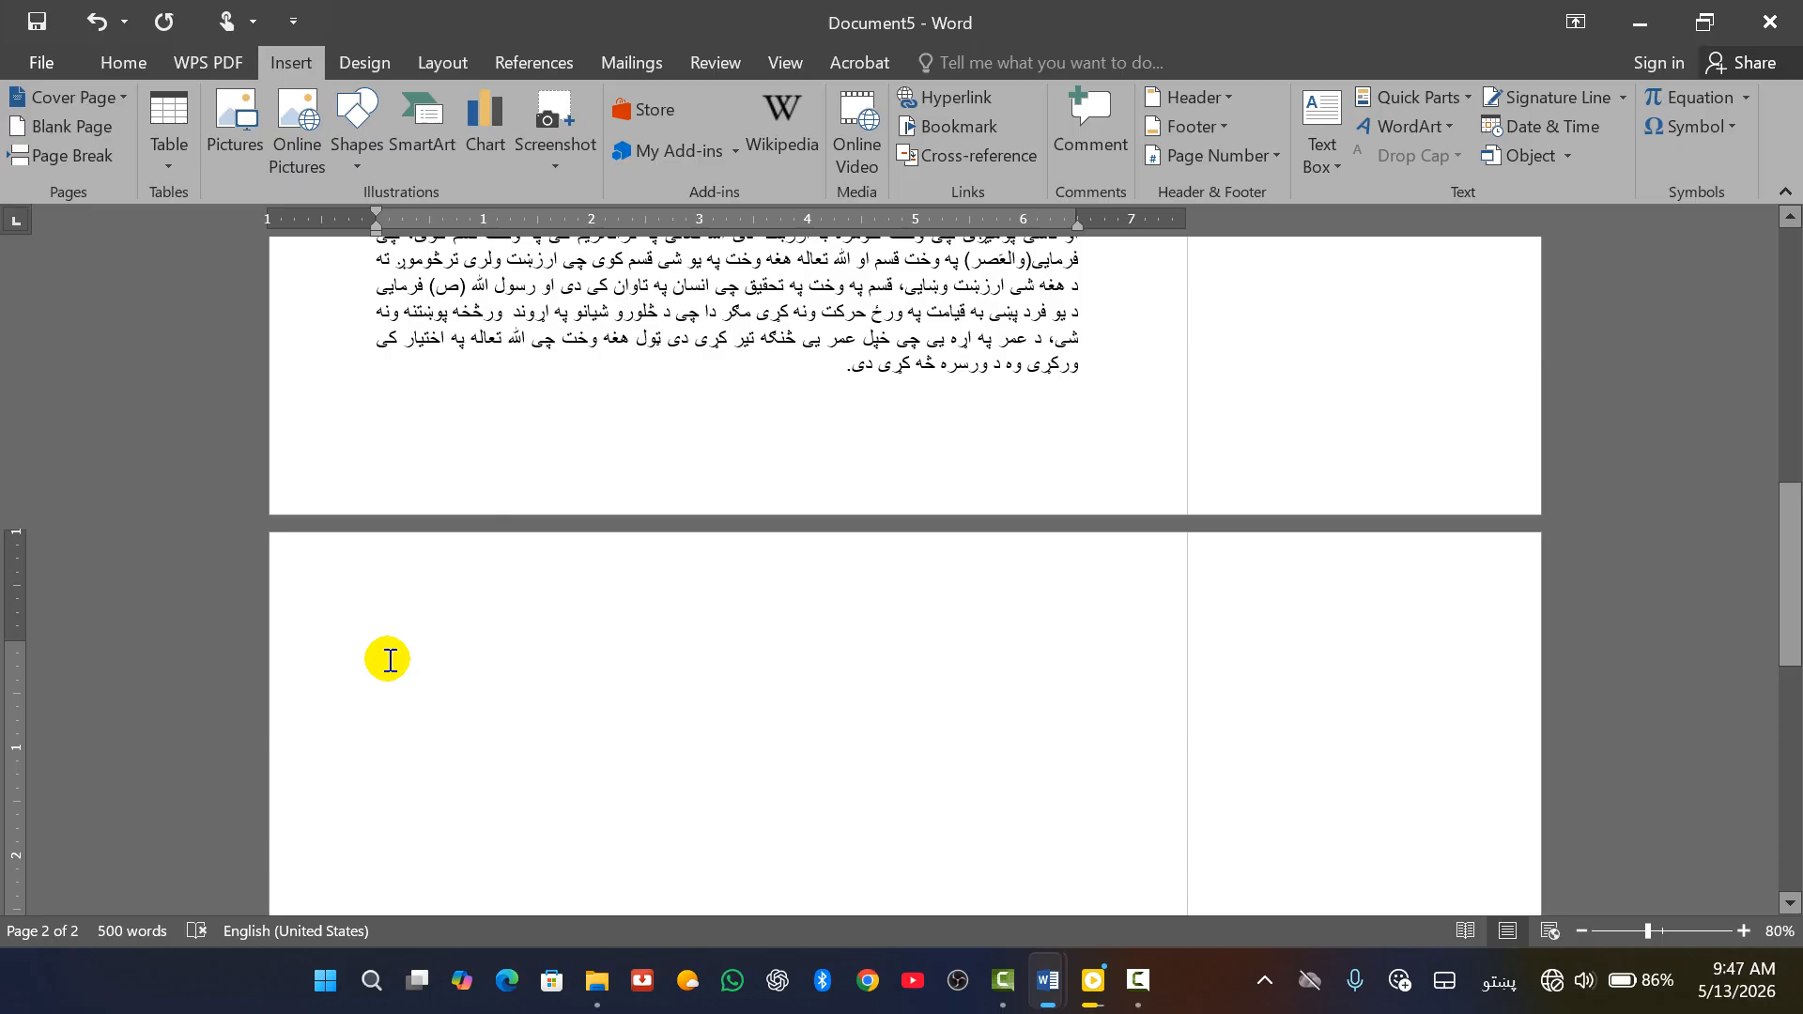
Insert the text of د زلزلی په اړه ځیرنه.docx on page 2
click(1568, 157)
click(1574, 222)
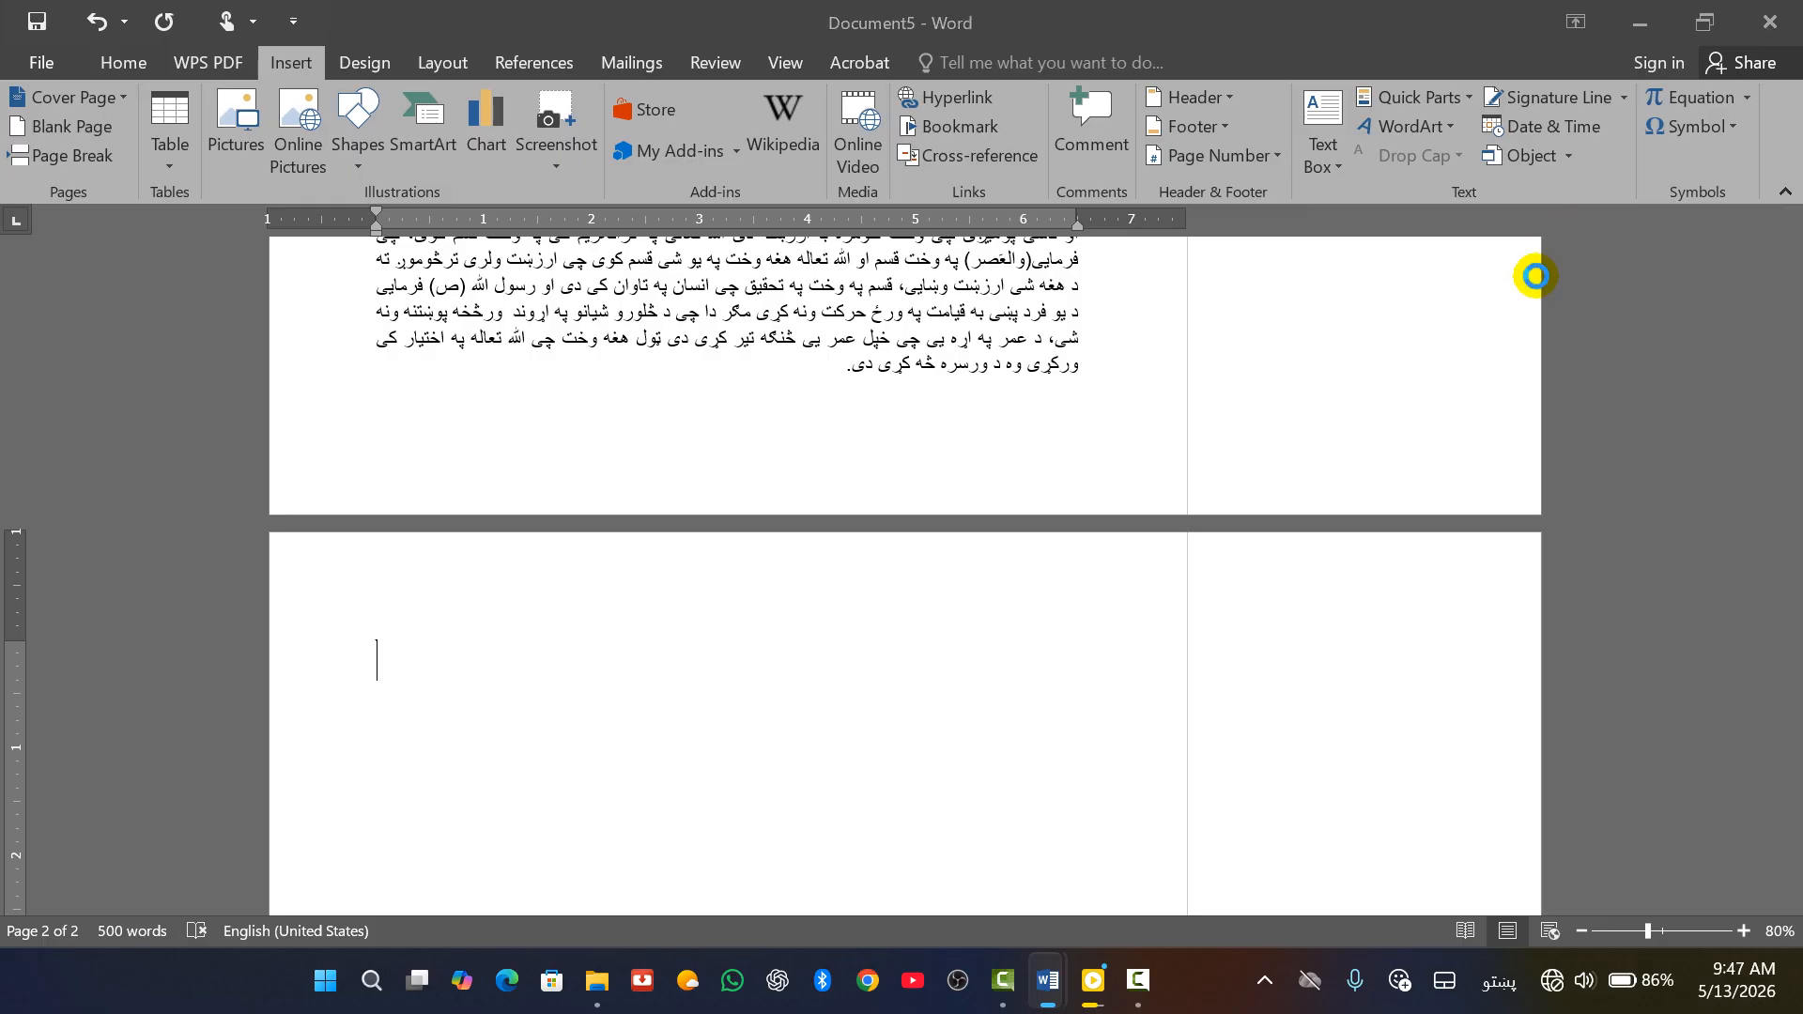
scroll(438, 526, down, 3)
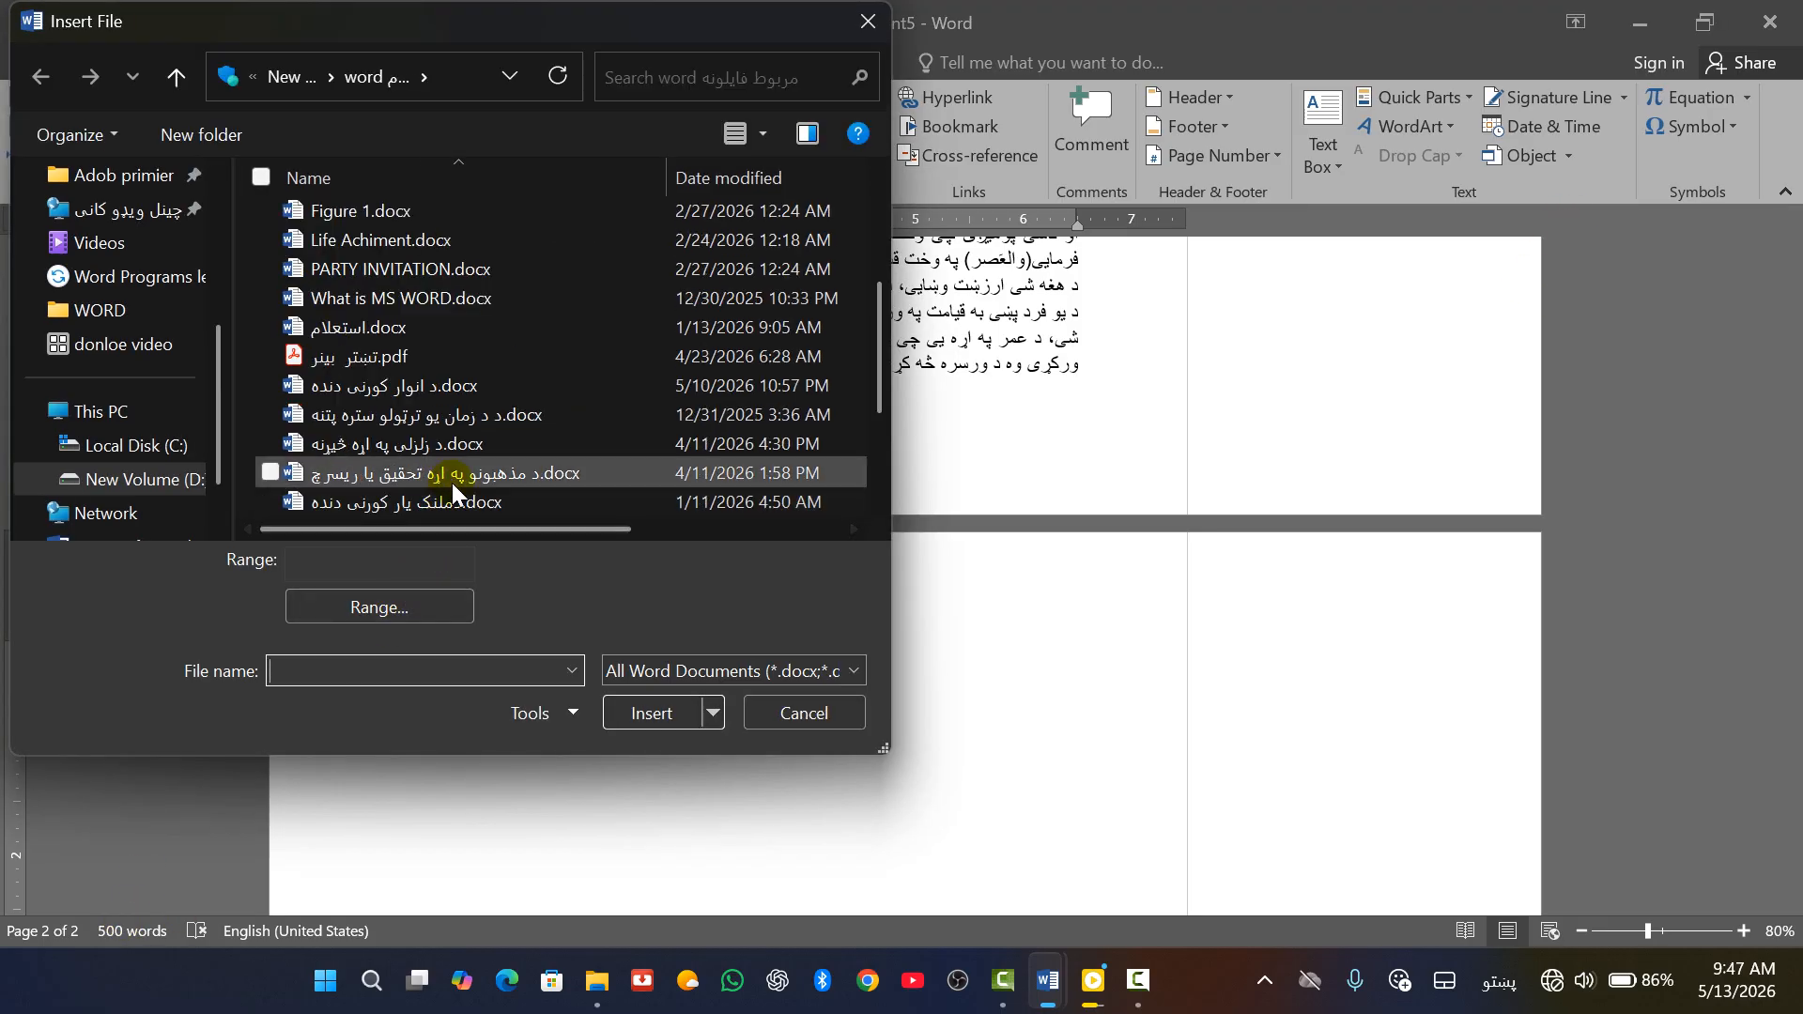
click(415, 447)
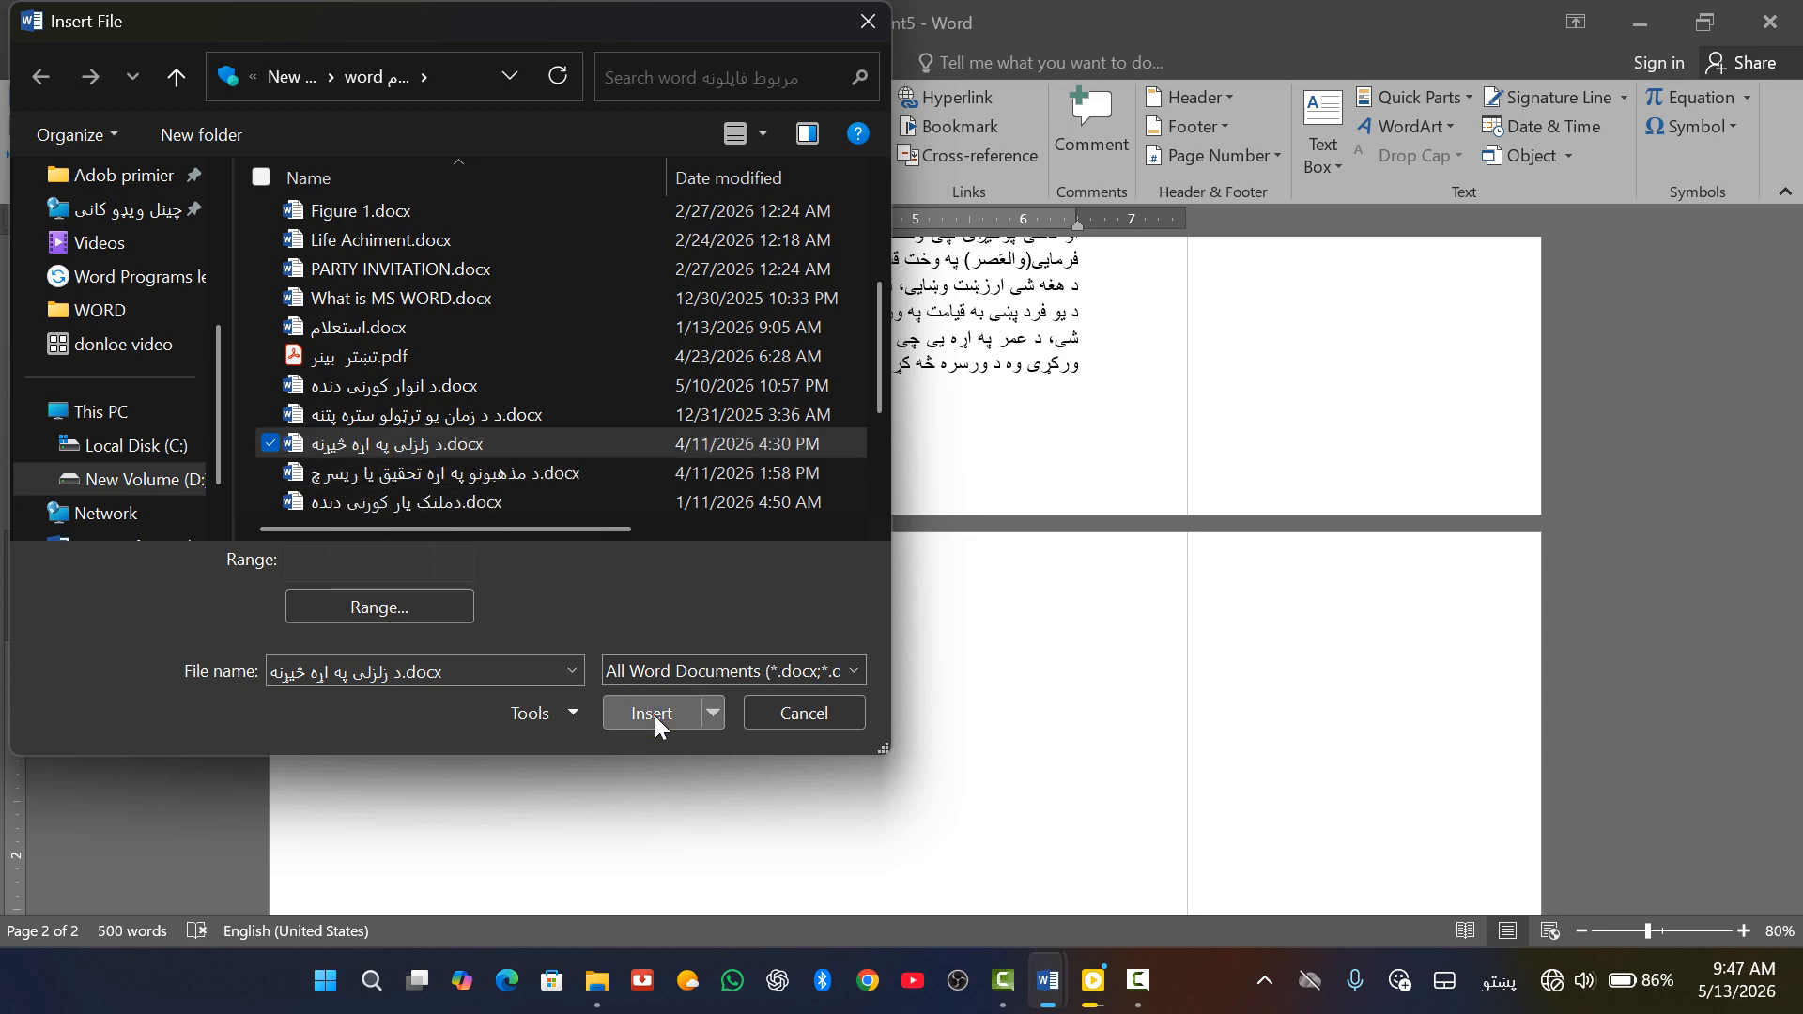
click(655, 716)
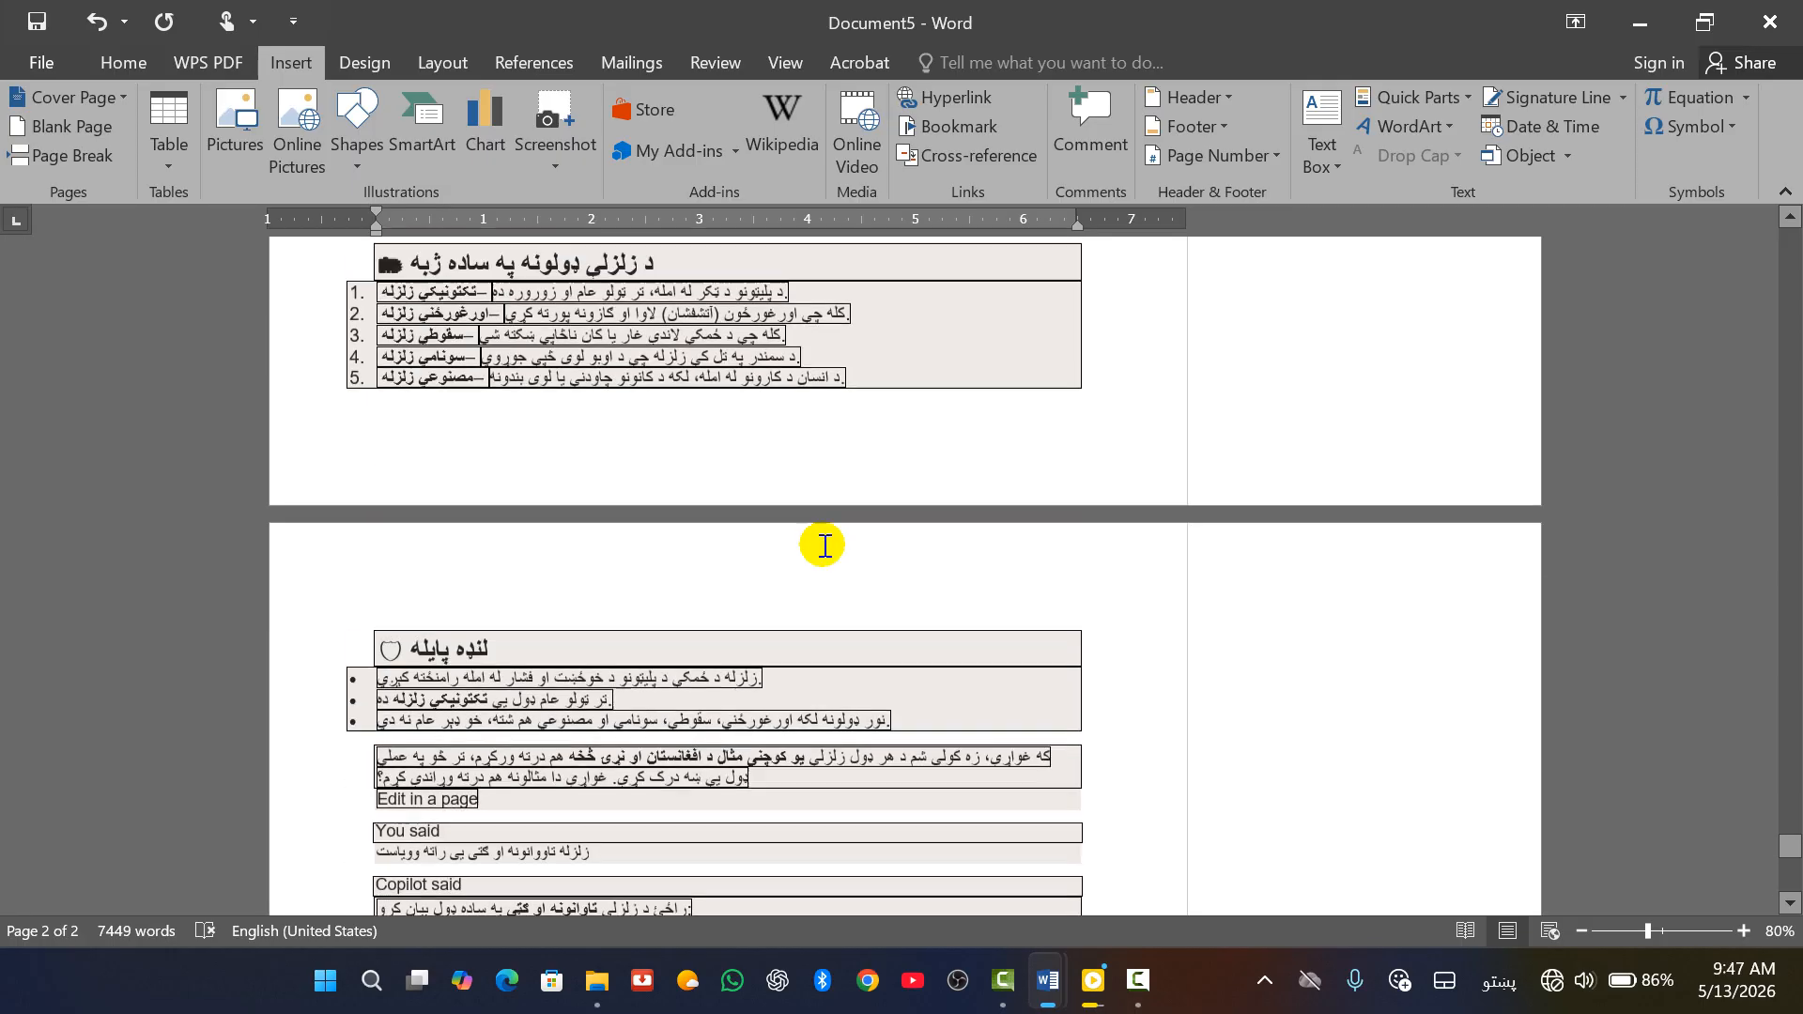
Go to the empty last page and add a page break with Ctrl+Enter
scroll(829, 552, up, 20)
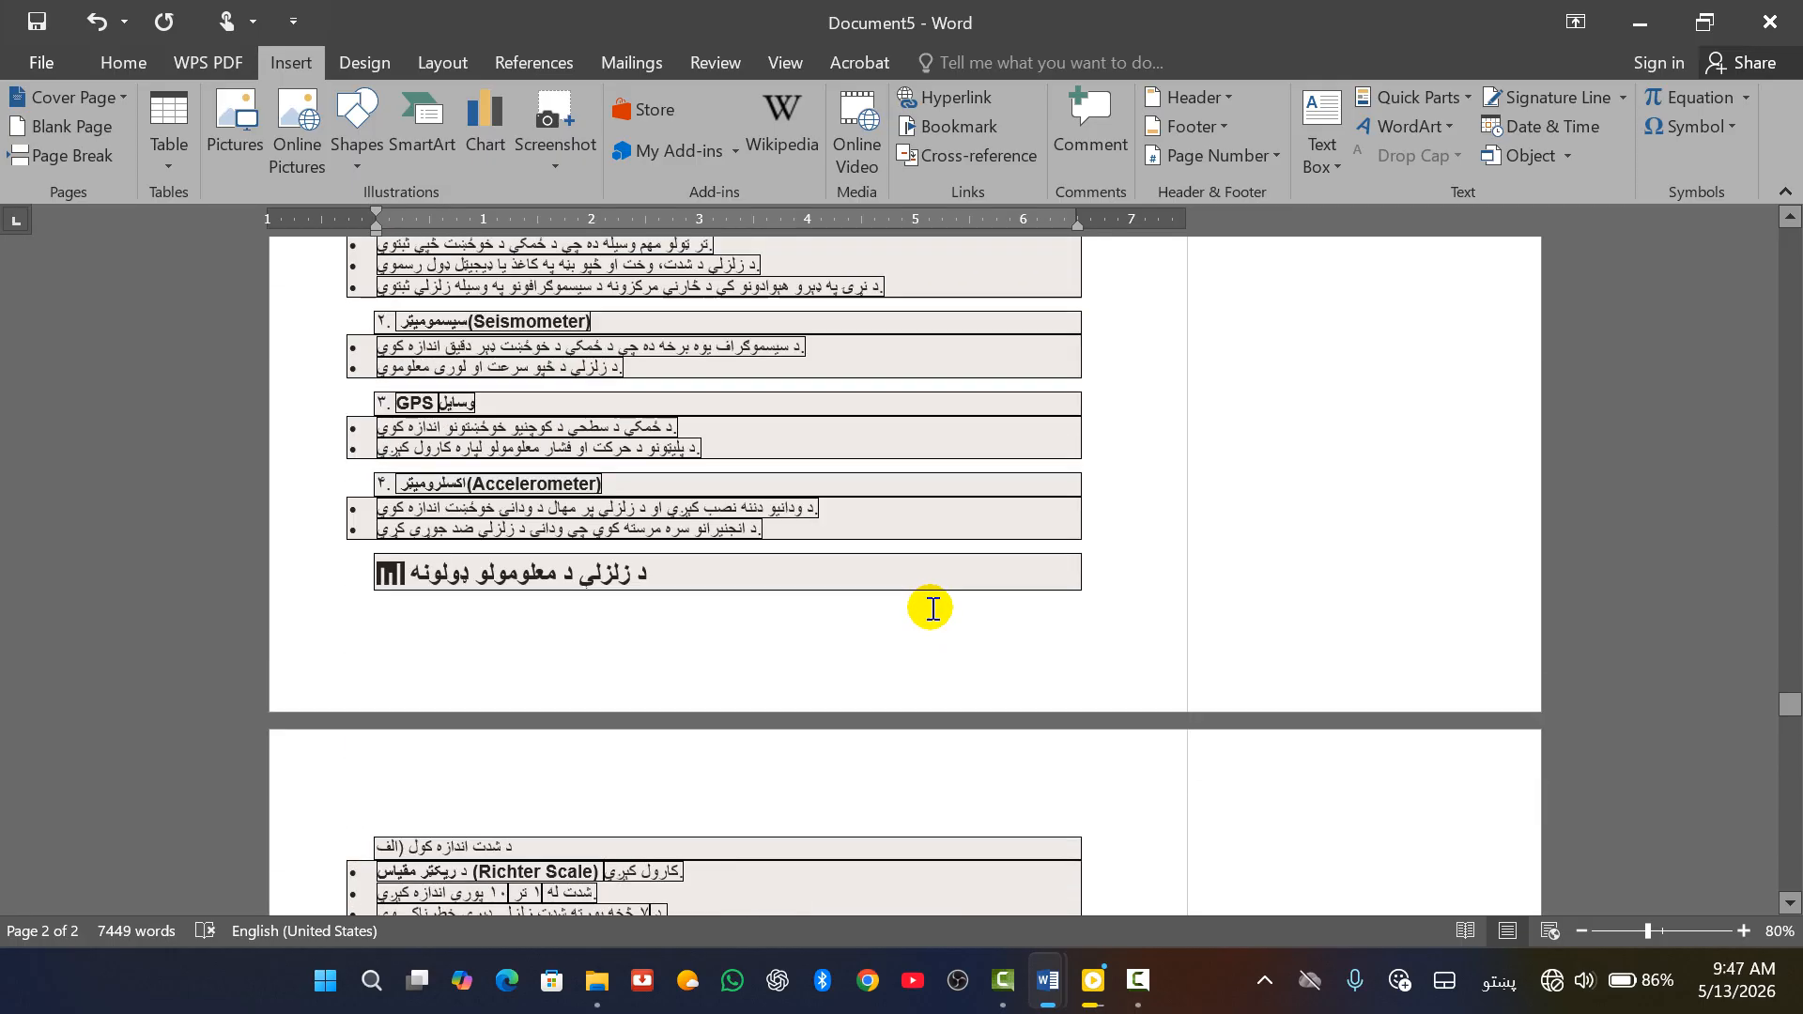
scroll(929, 619, up, 20)
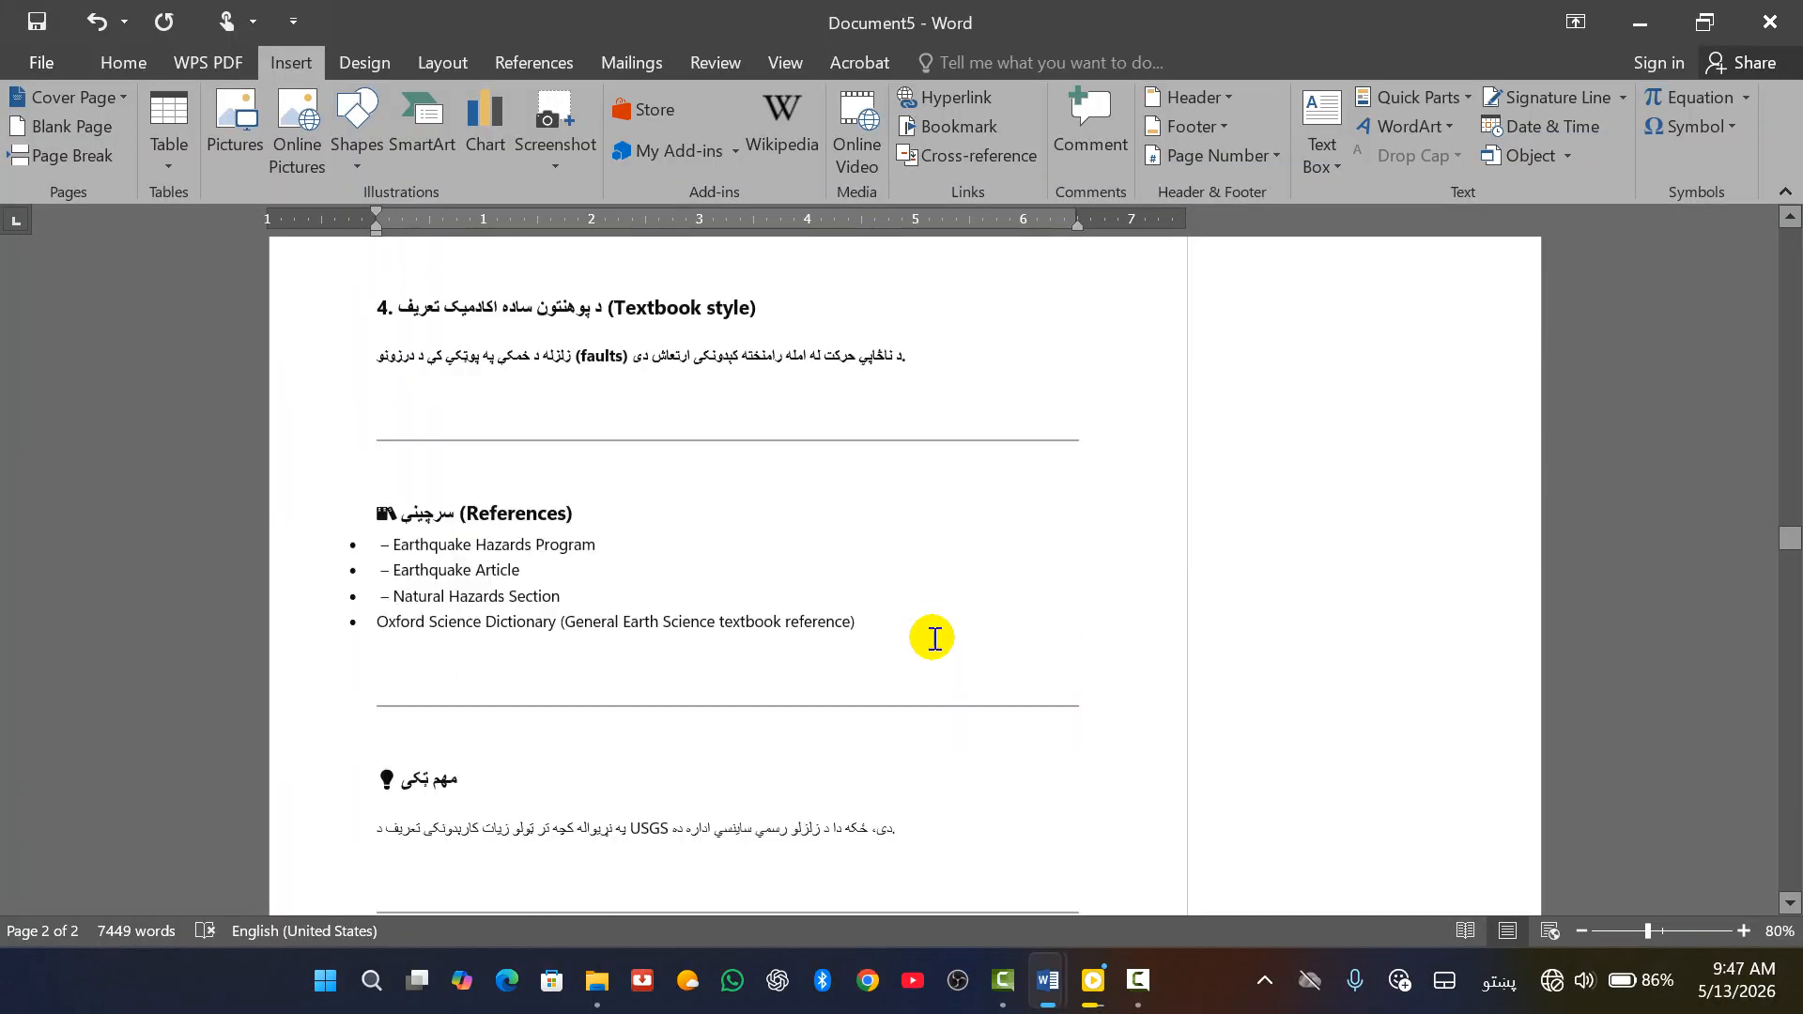
scroll(930, 638, up, 20)
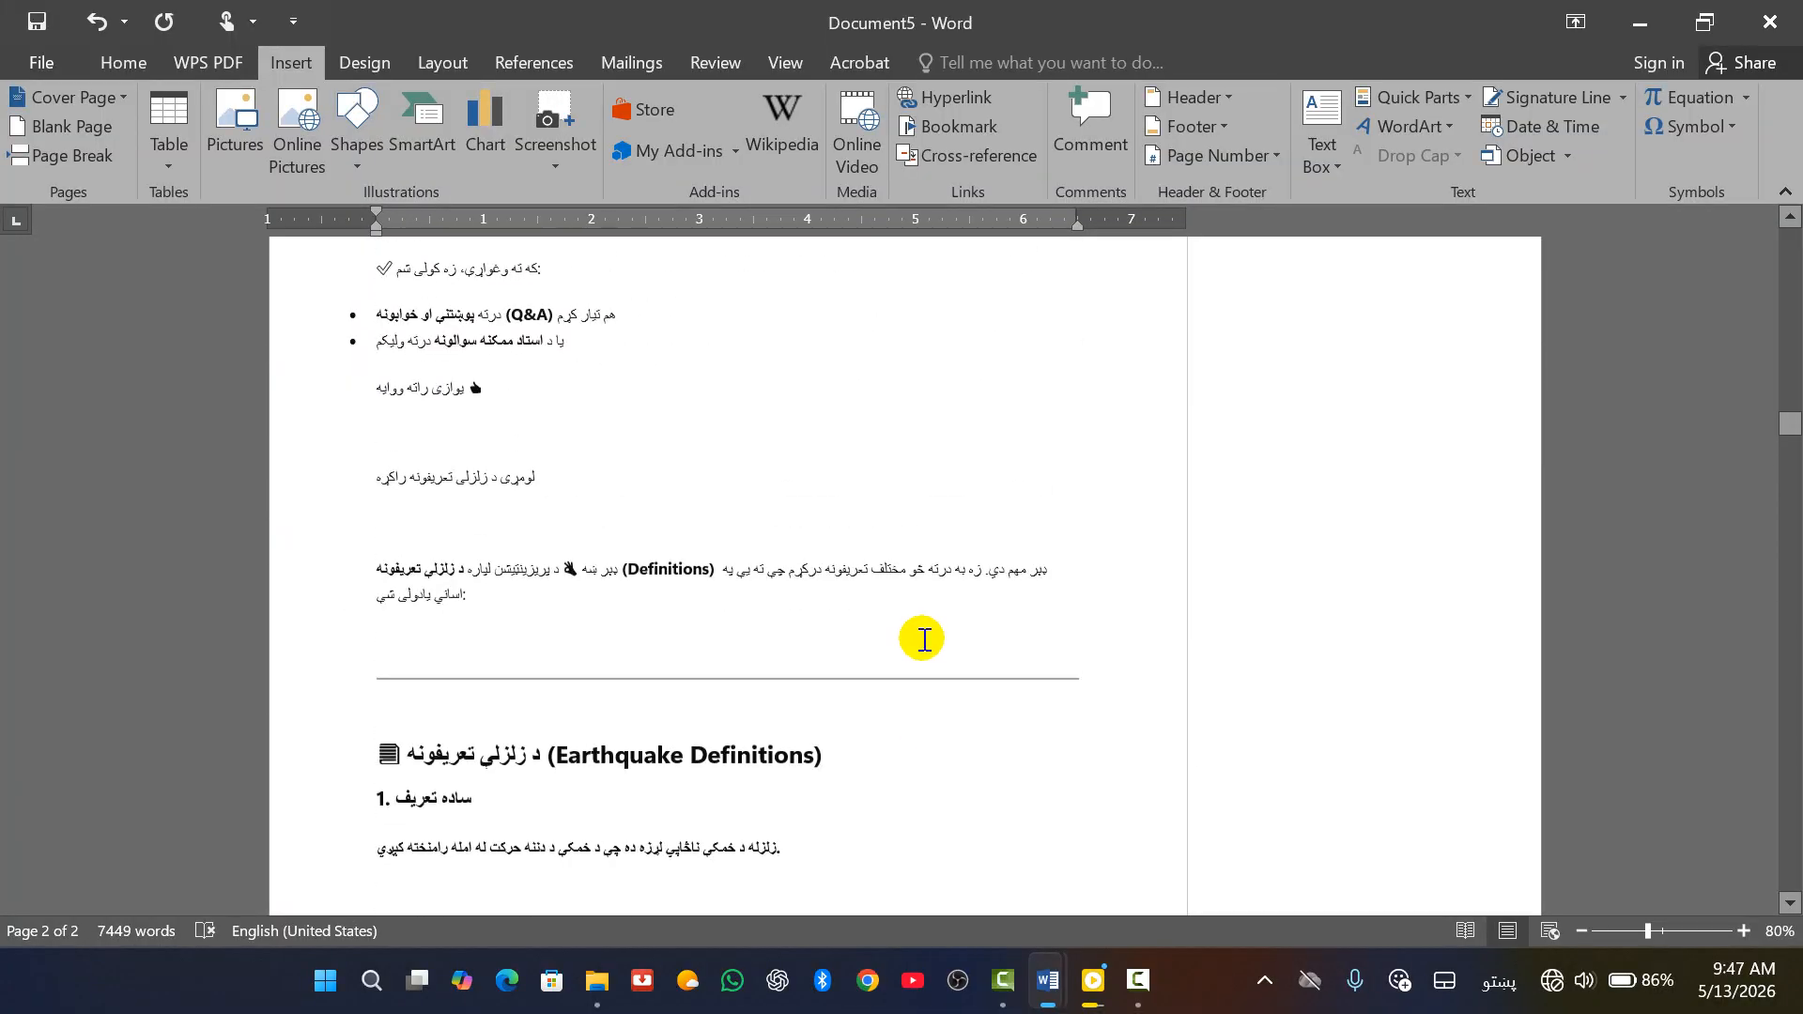
scroll(923, 639, up, 20)
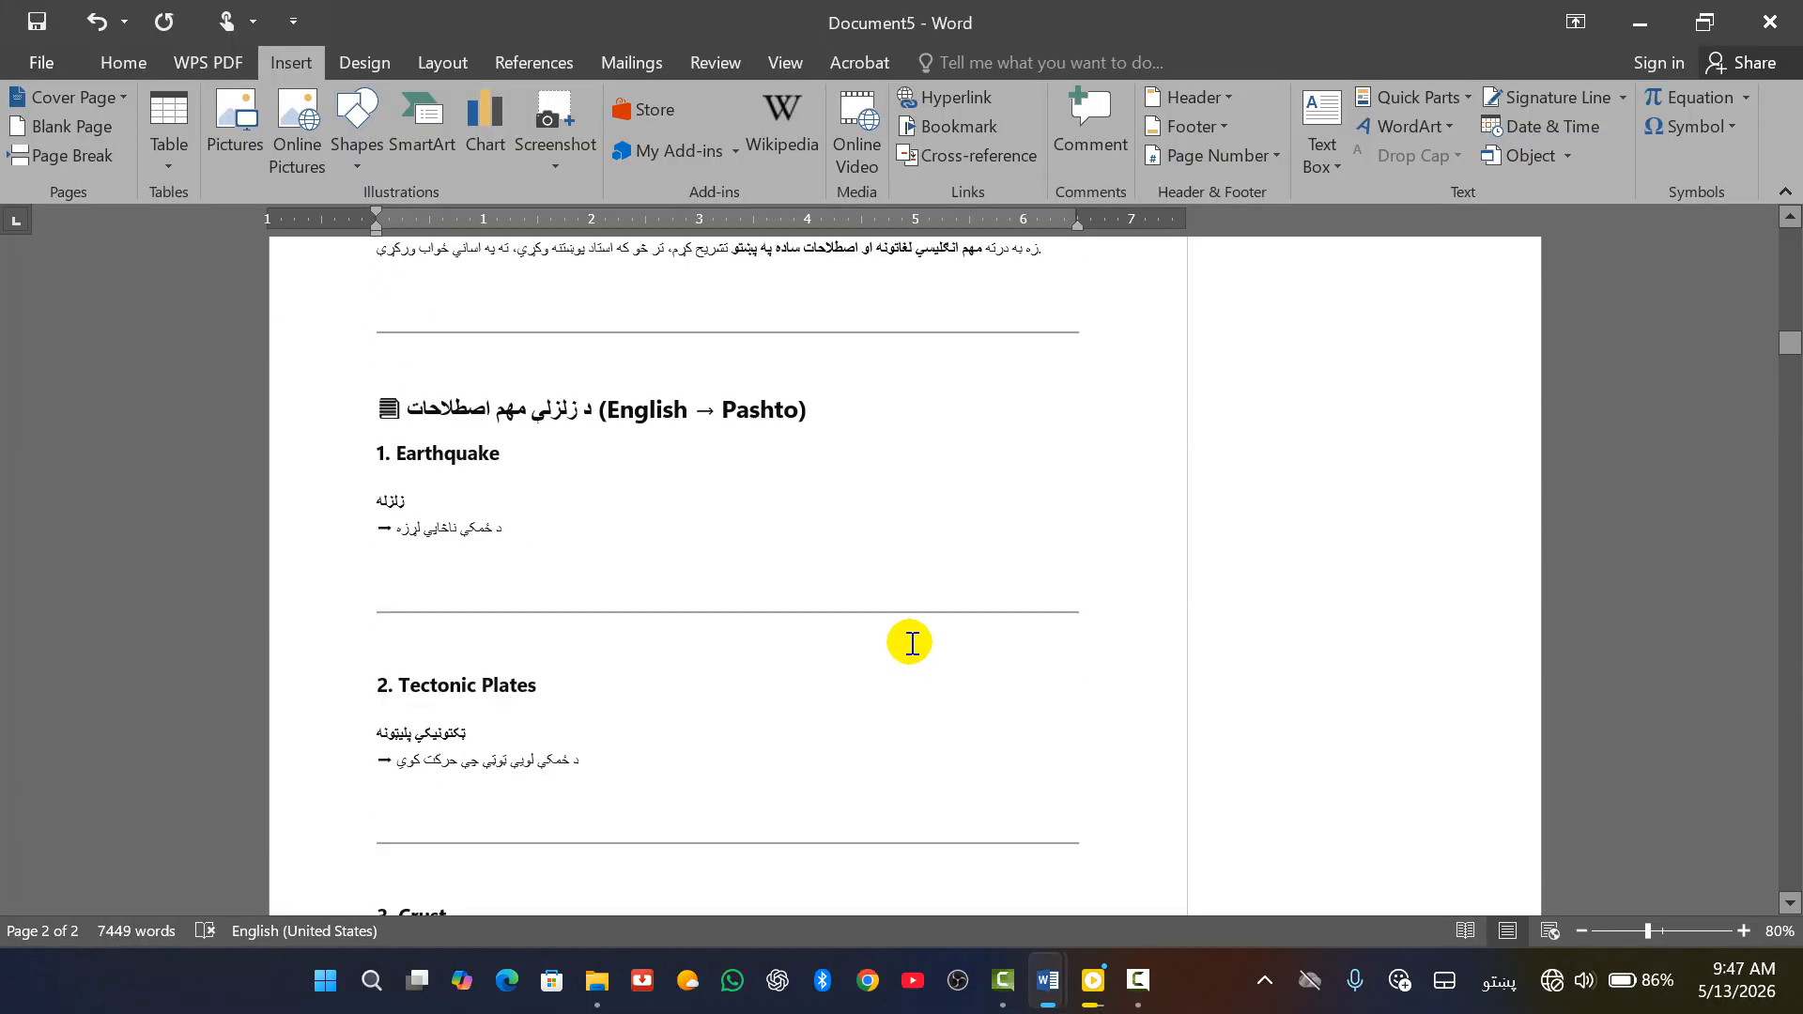
scroll(909, 624, up, 20)
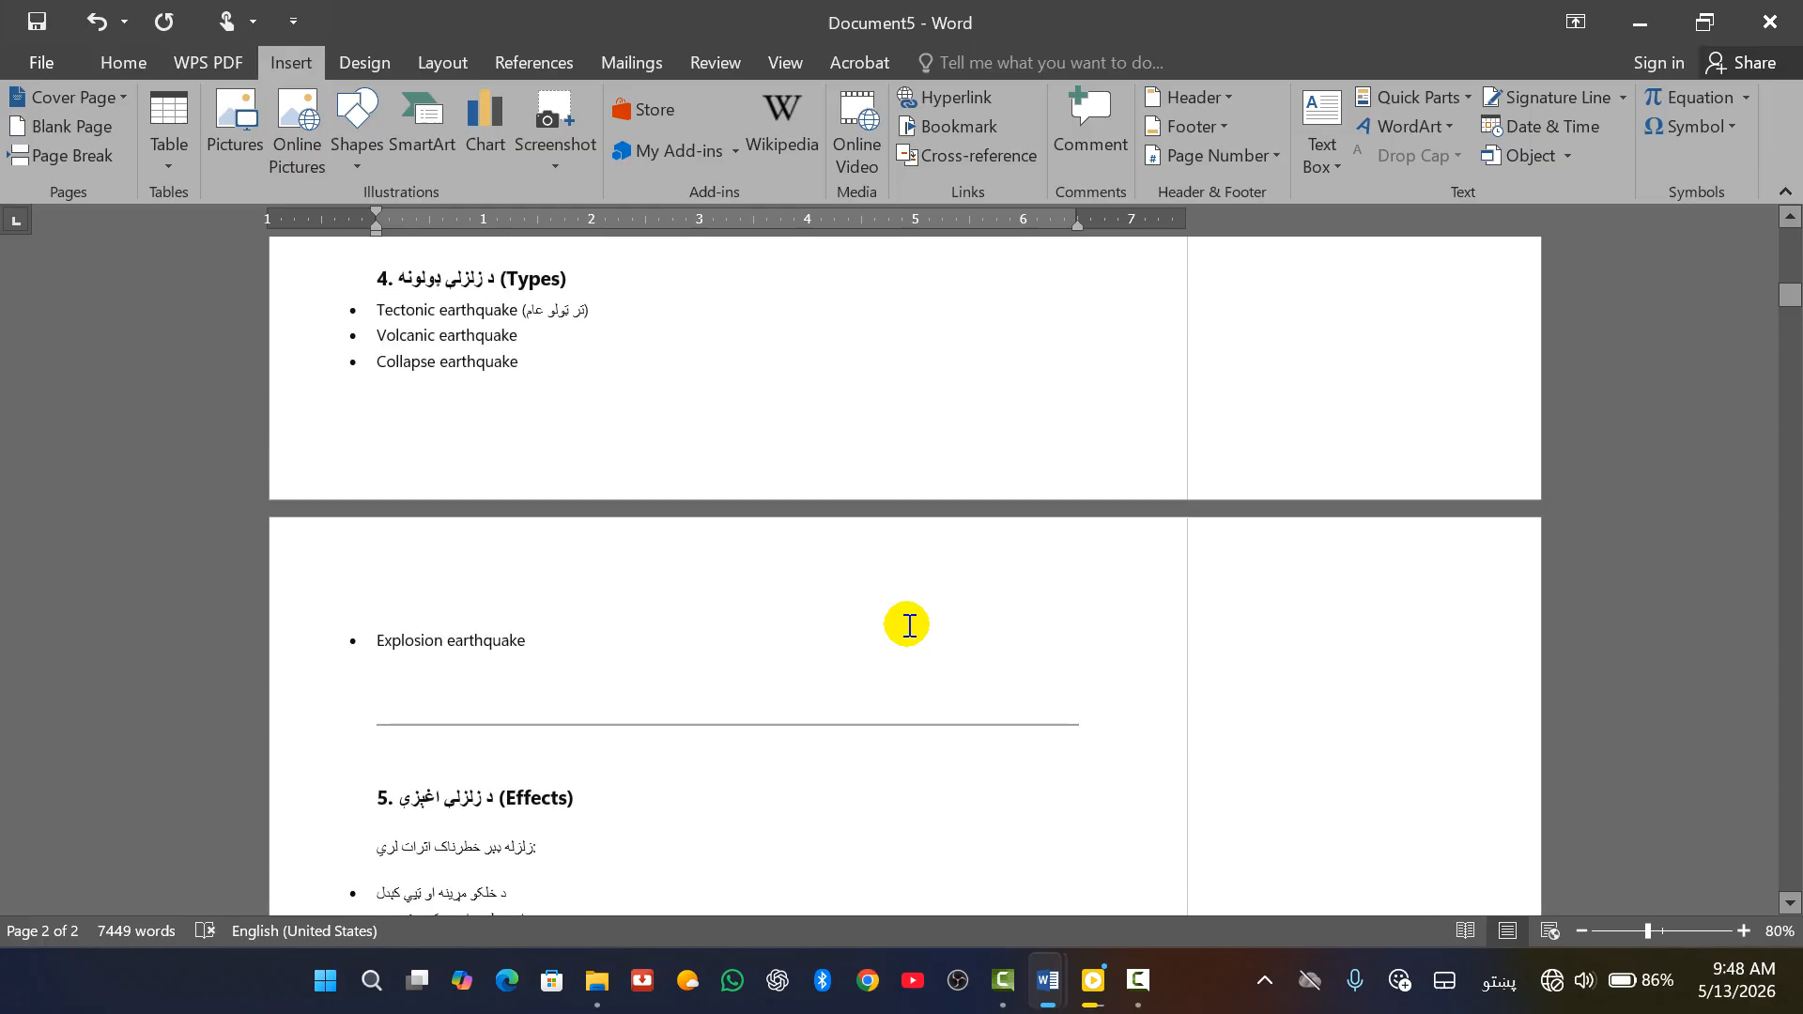
scroll(909, 625, up, 15)
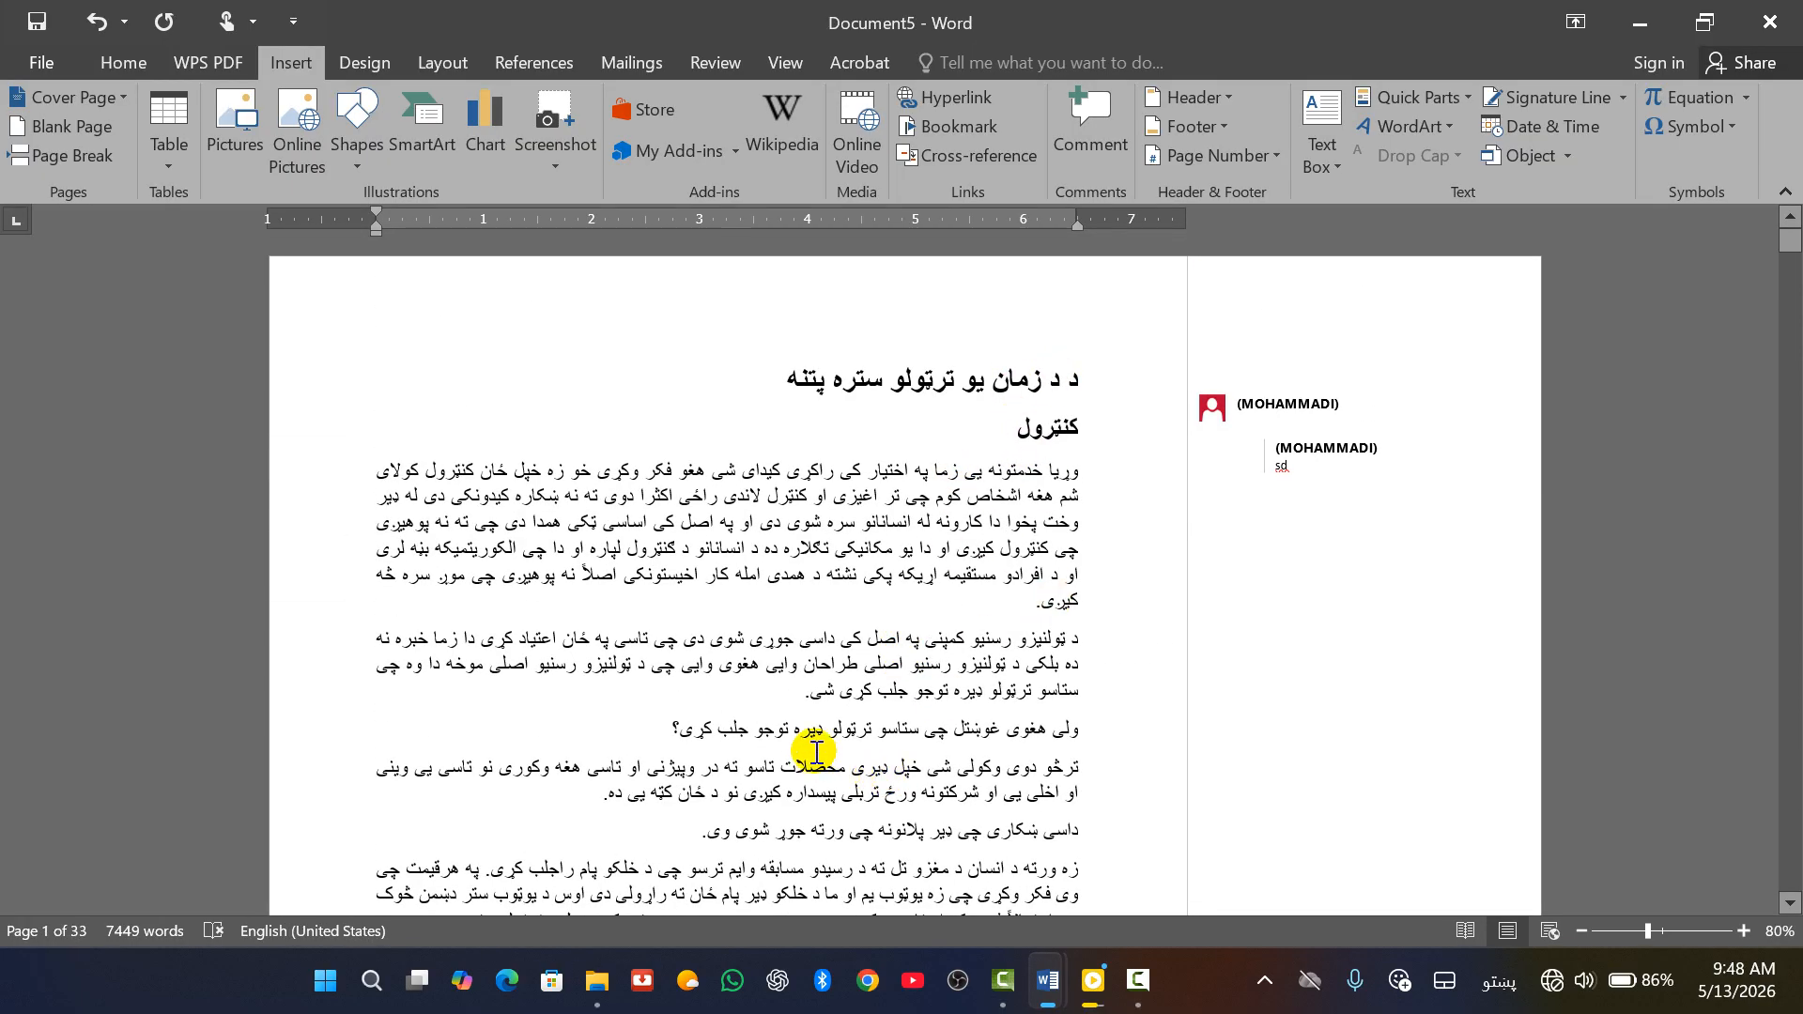
scroll(816, 752, down, 20)
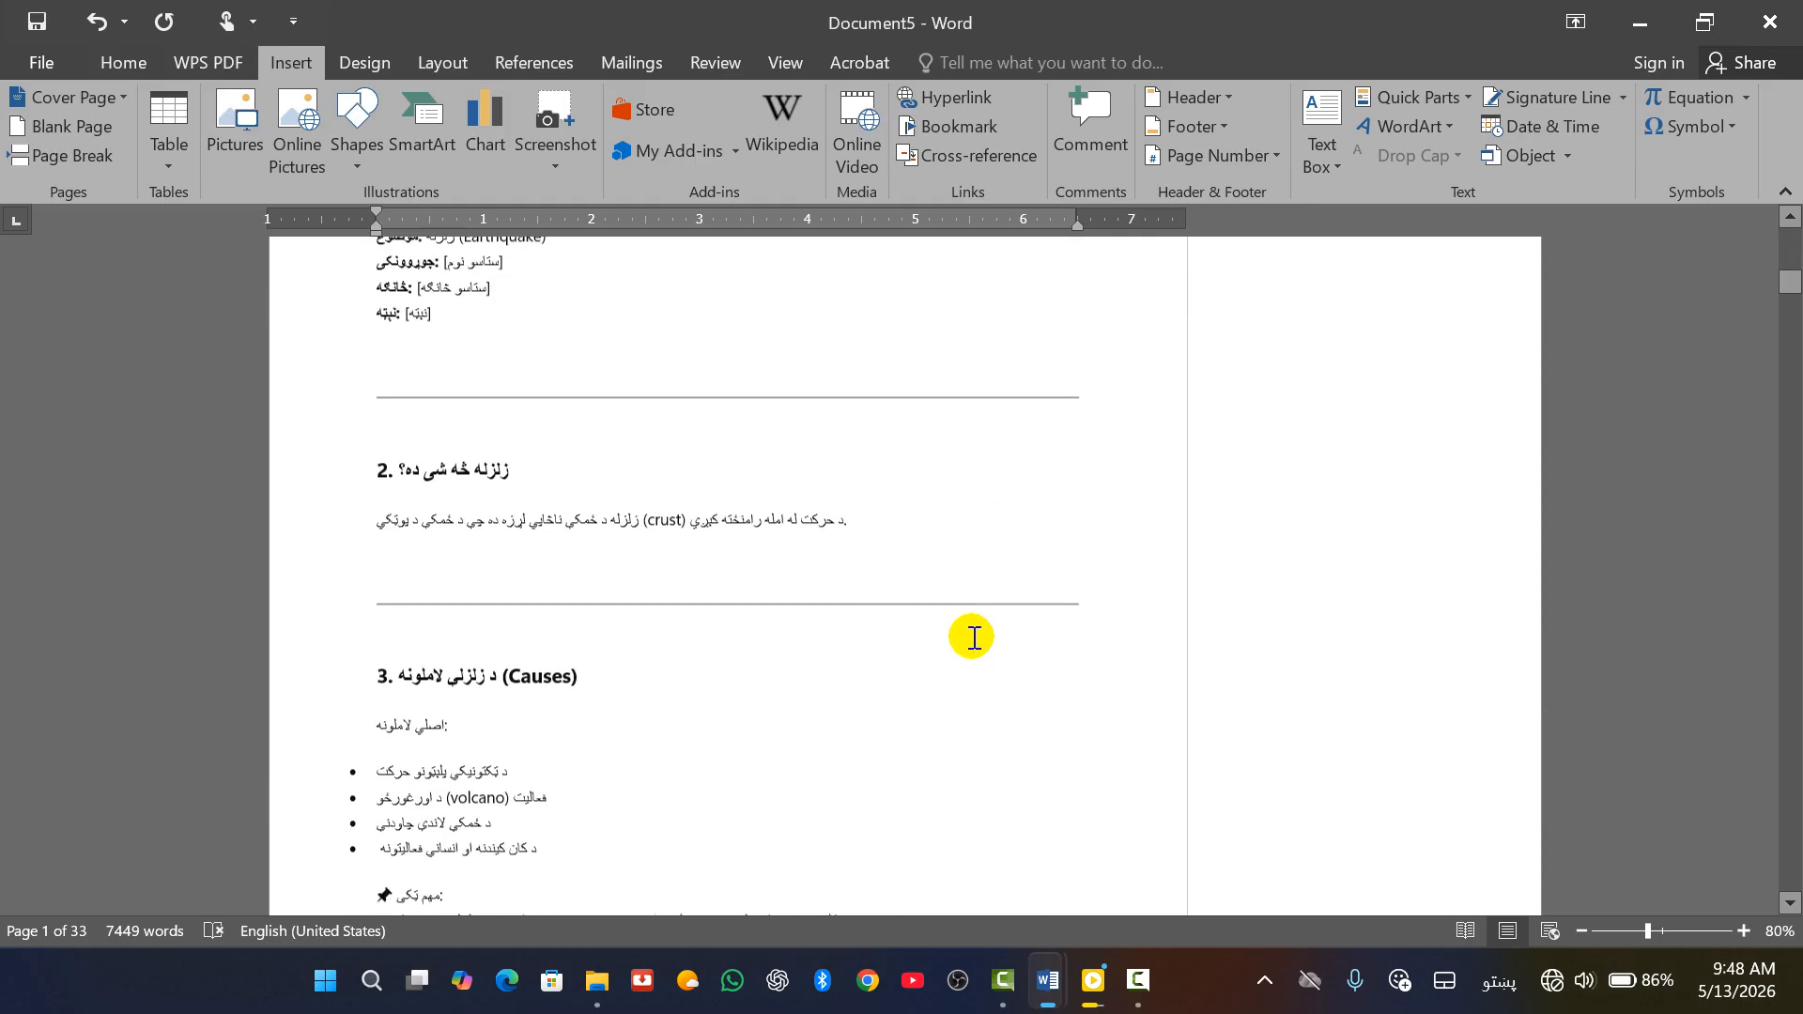
scroll(833, 805, down, 15)
scroll(853, 652, down, 15)
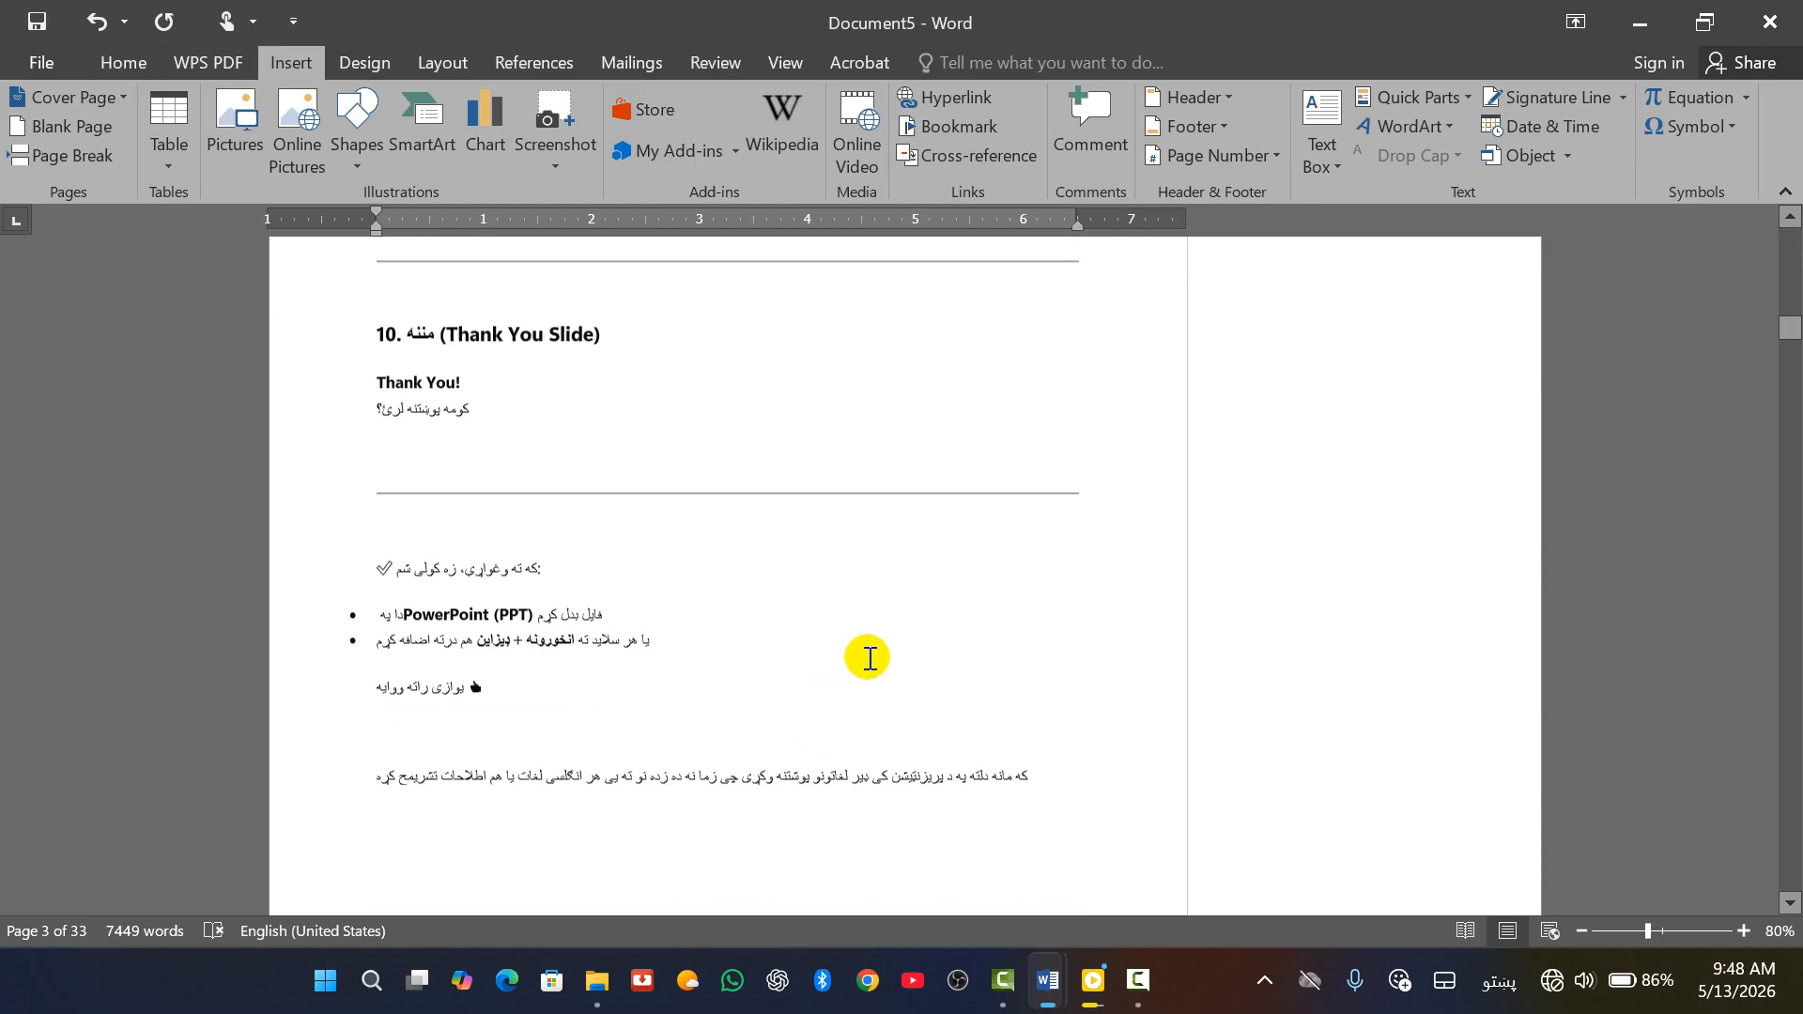
scroll(869, 658, down, 5)
drag(1789, 339, 1789, 878)
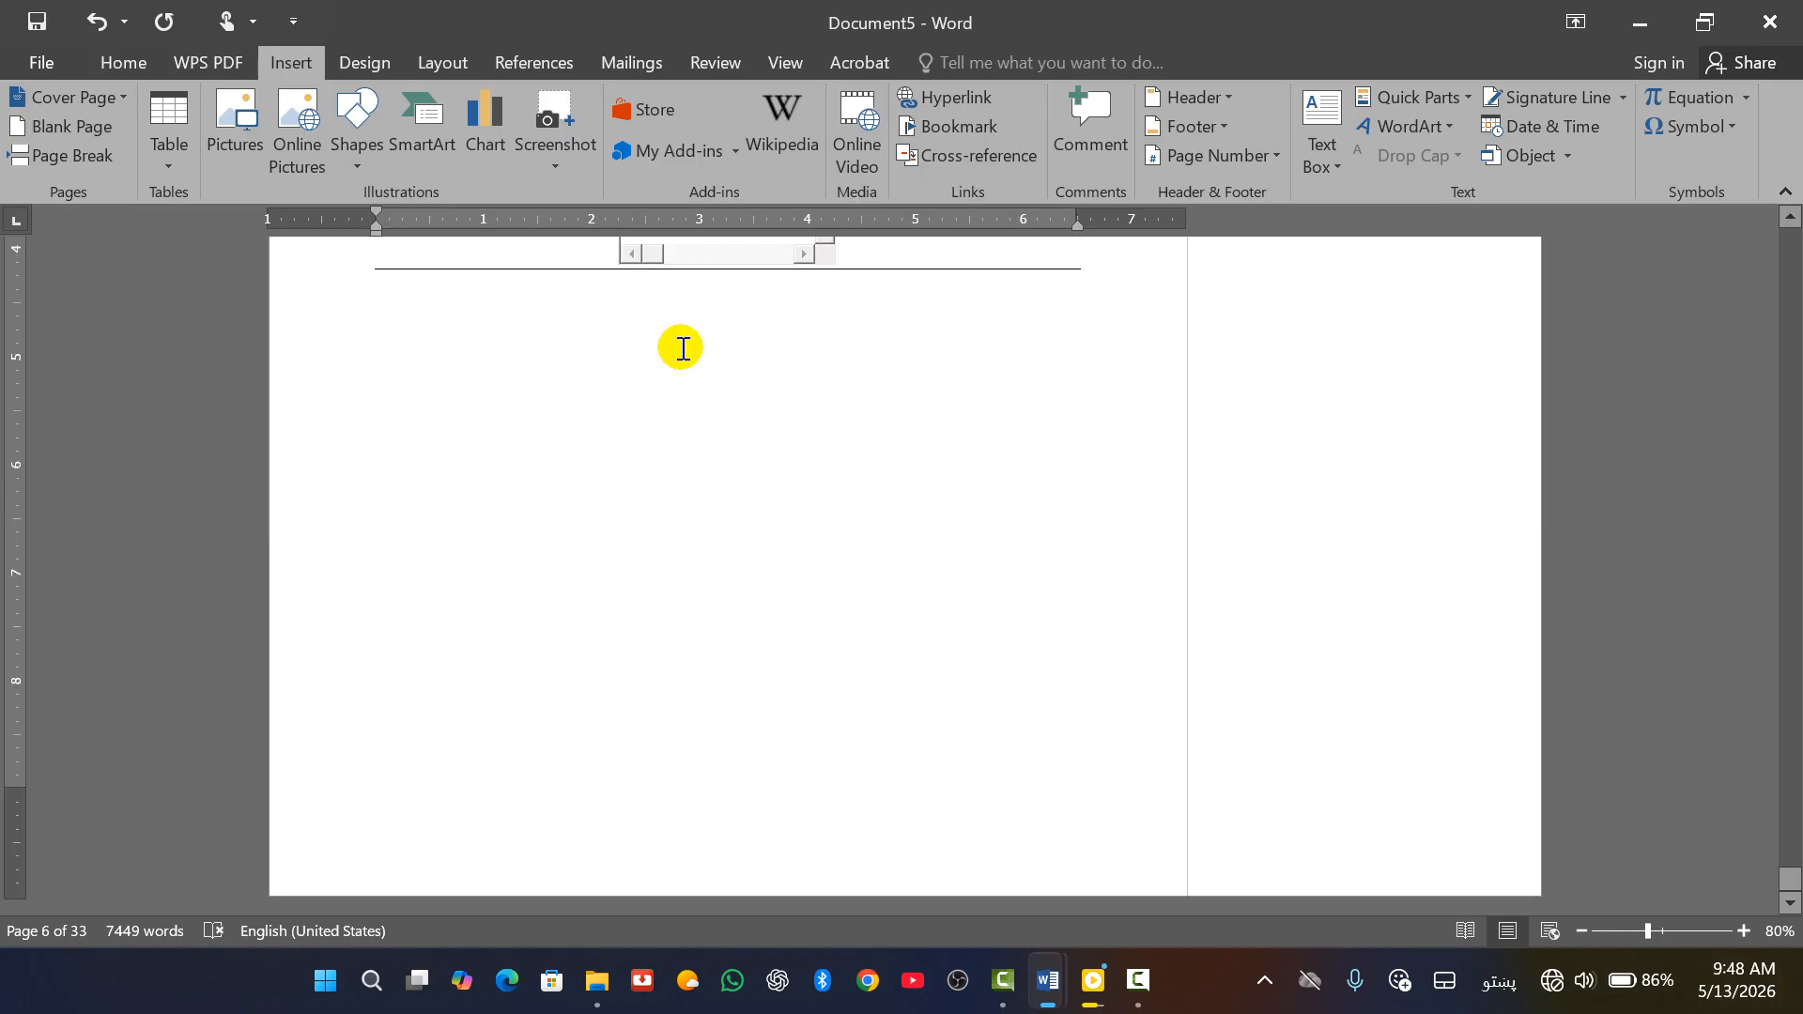
click(806, 379)
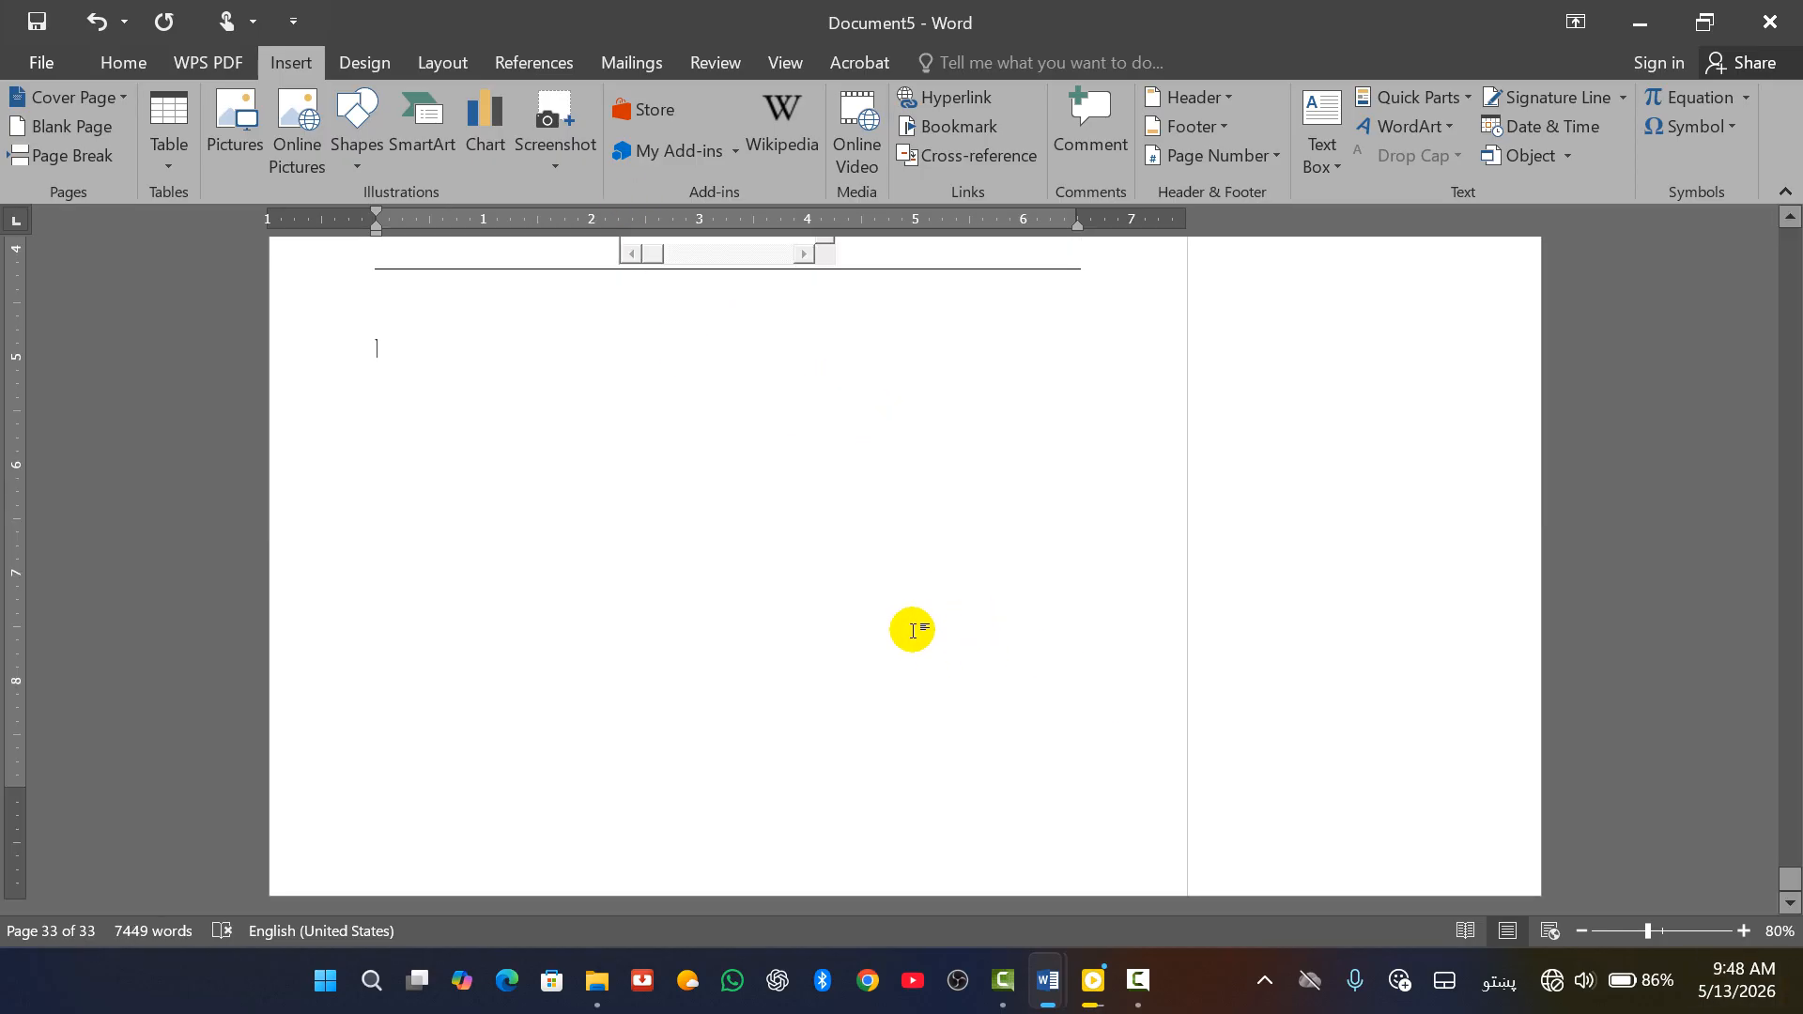
key(ctrl+Return)
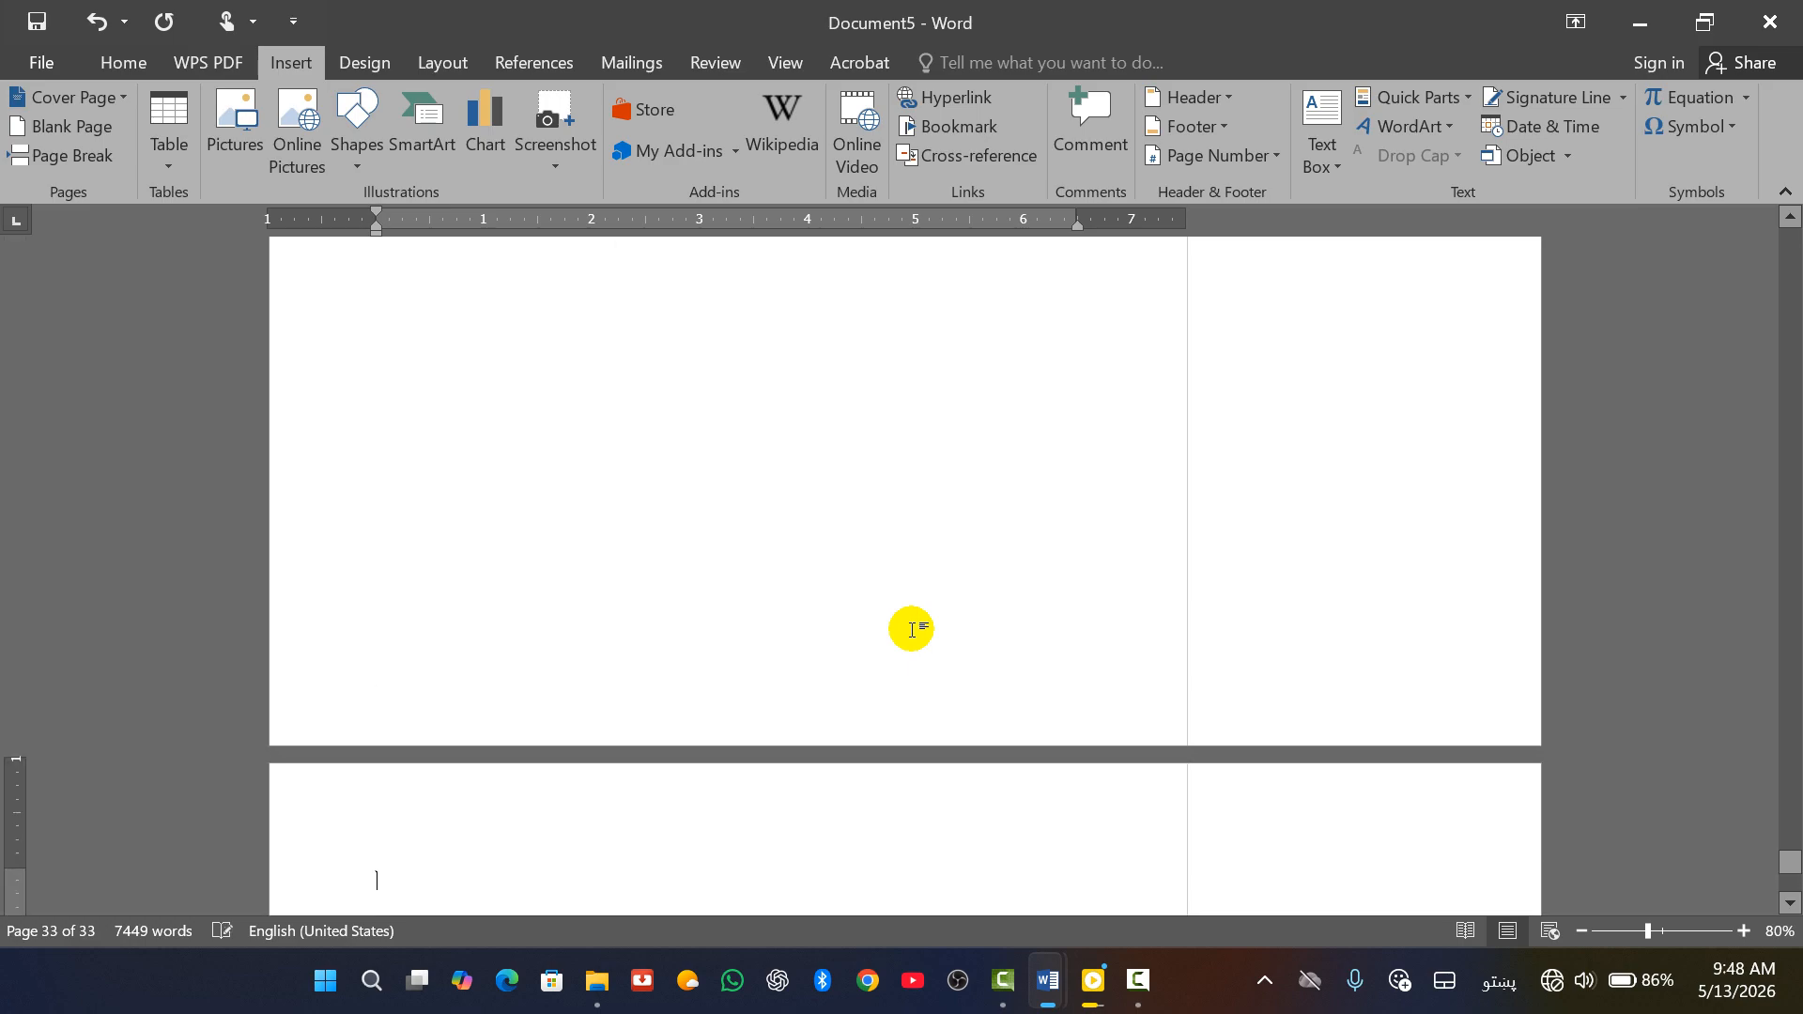
scroll(643, 825, down, 8)
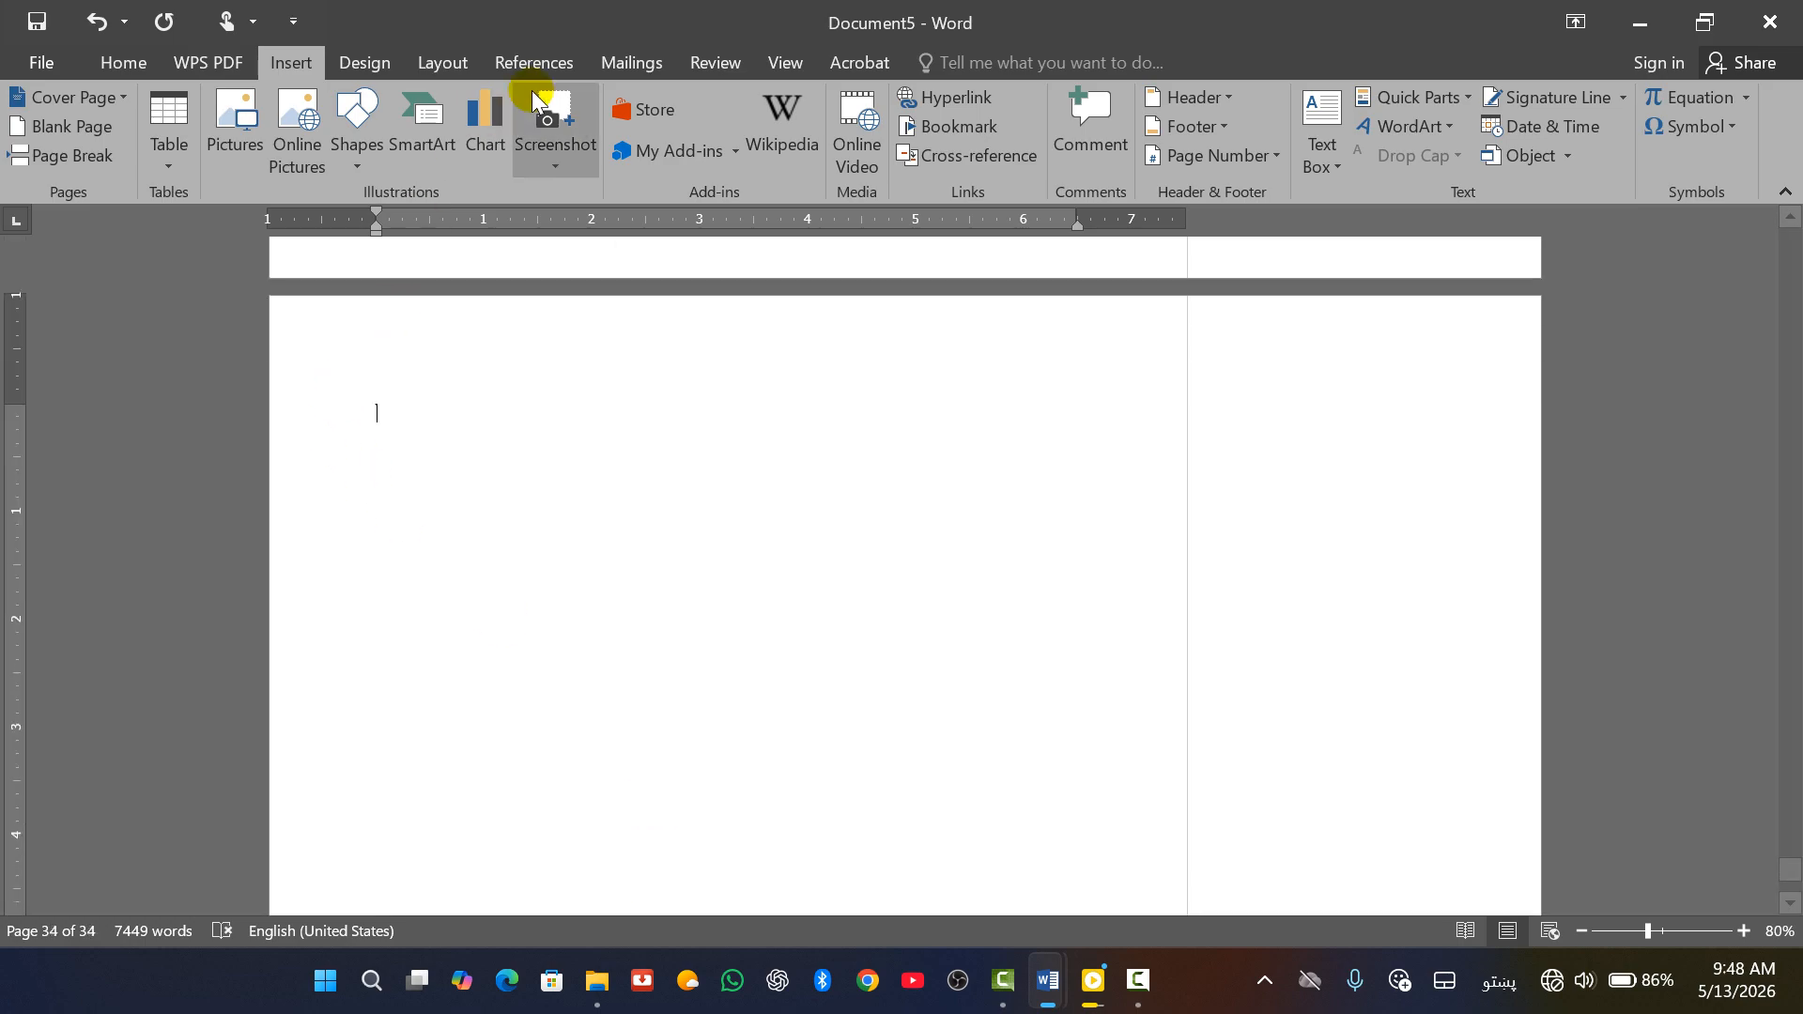
Insert the text of the Pashto research file on religions onto the new last page
click(1568, 156)
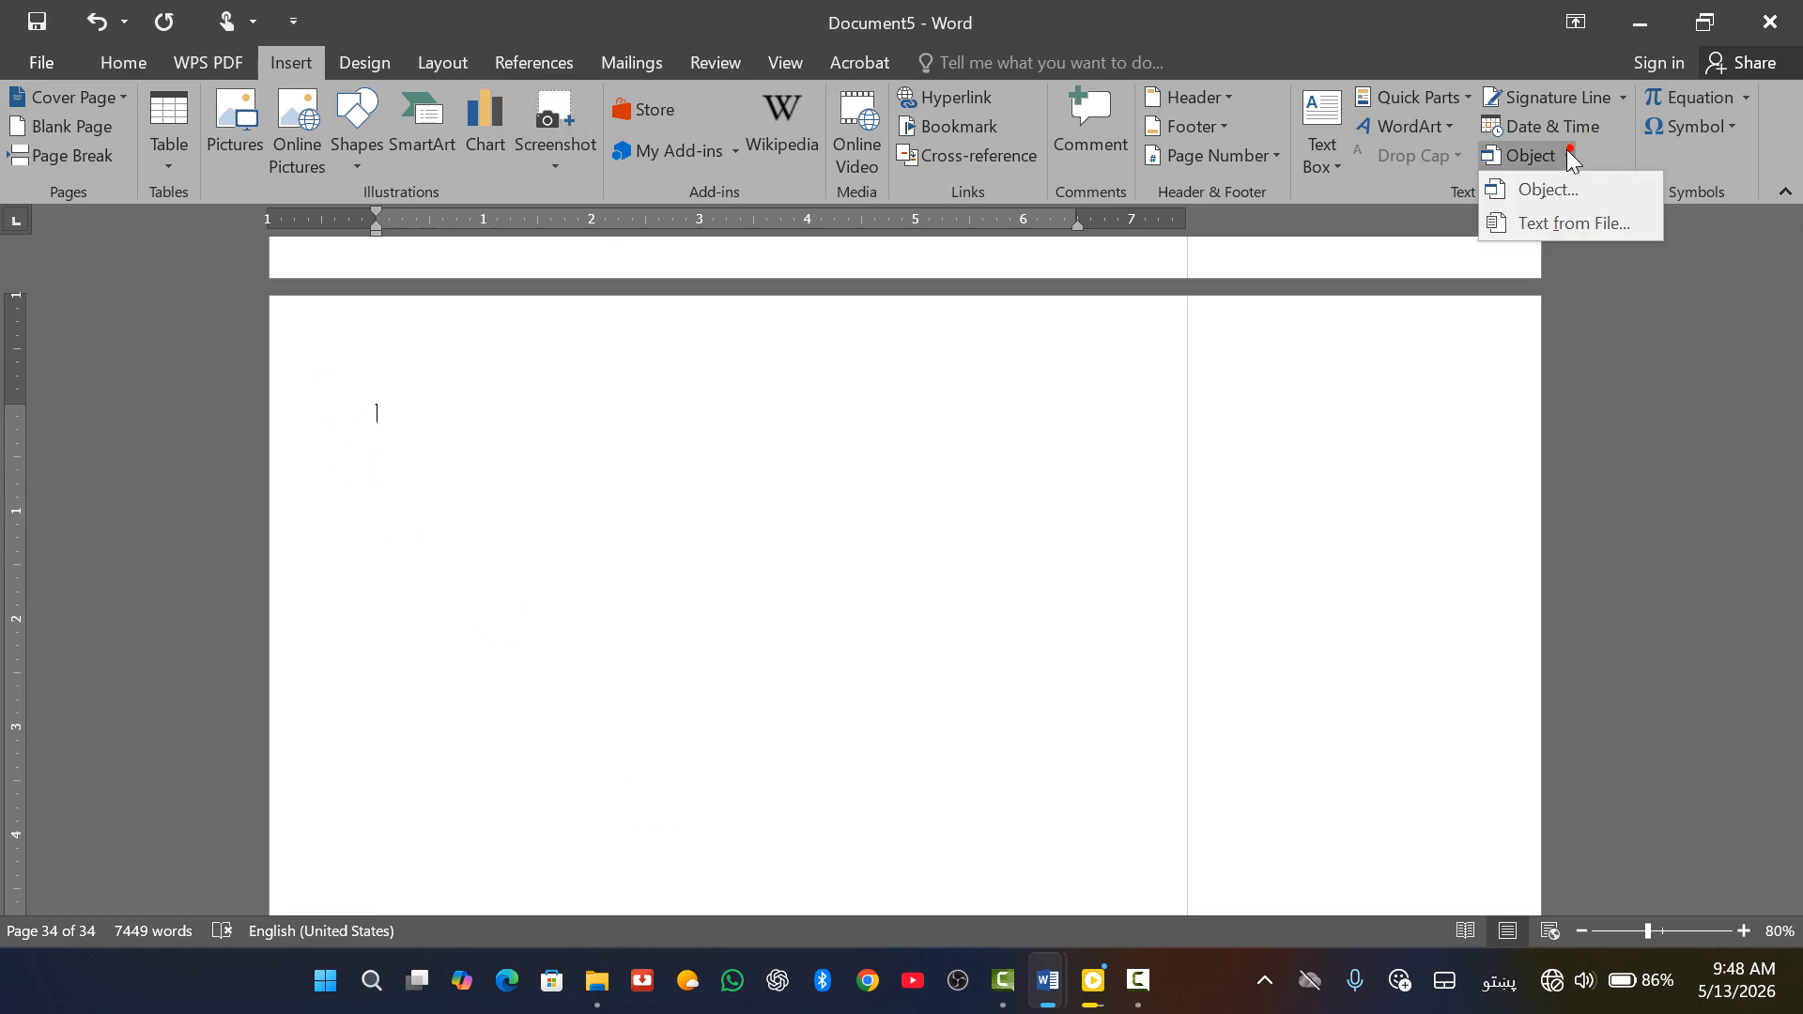
click(1566, 224)
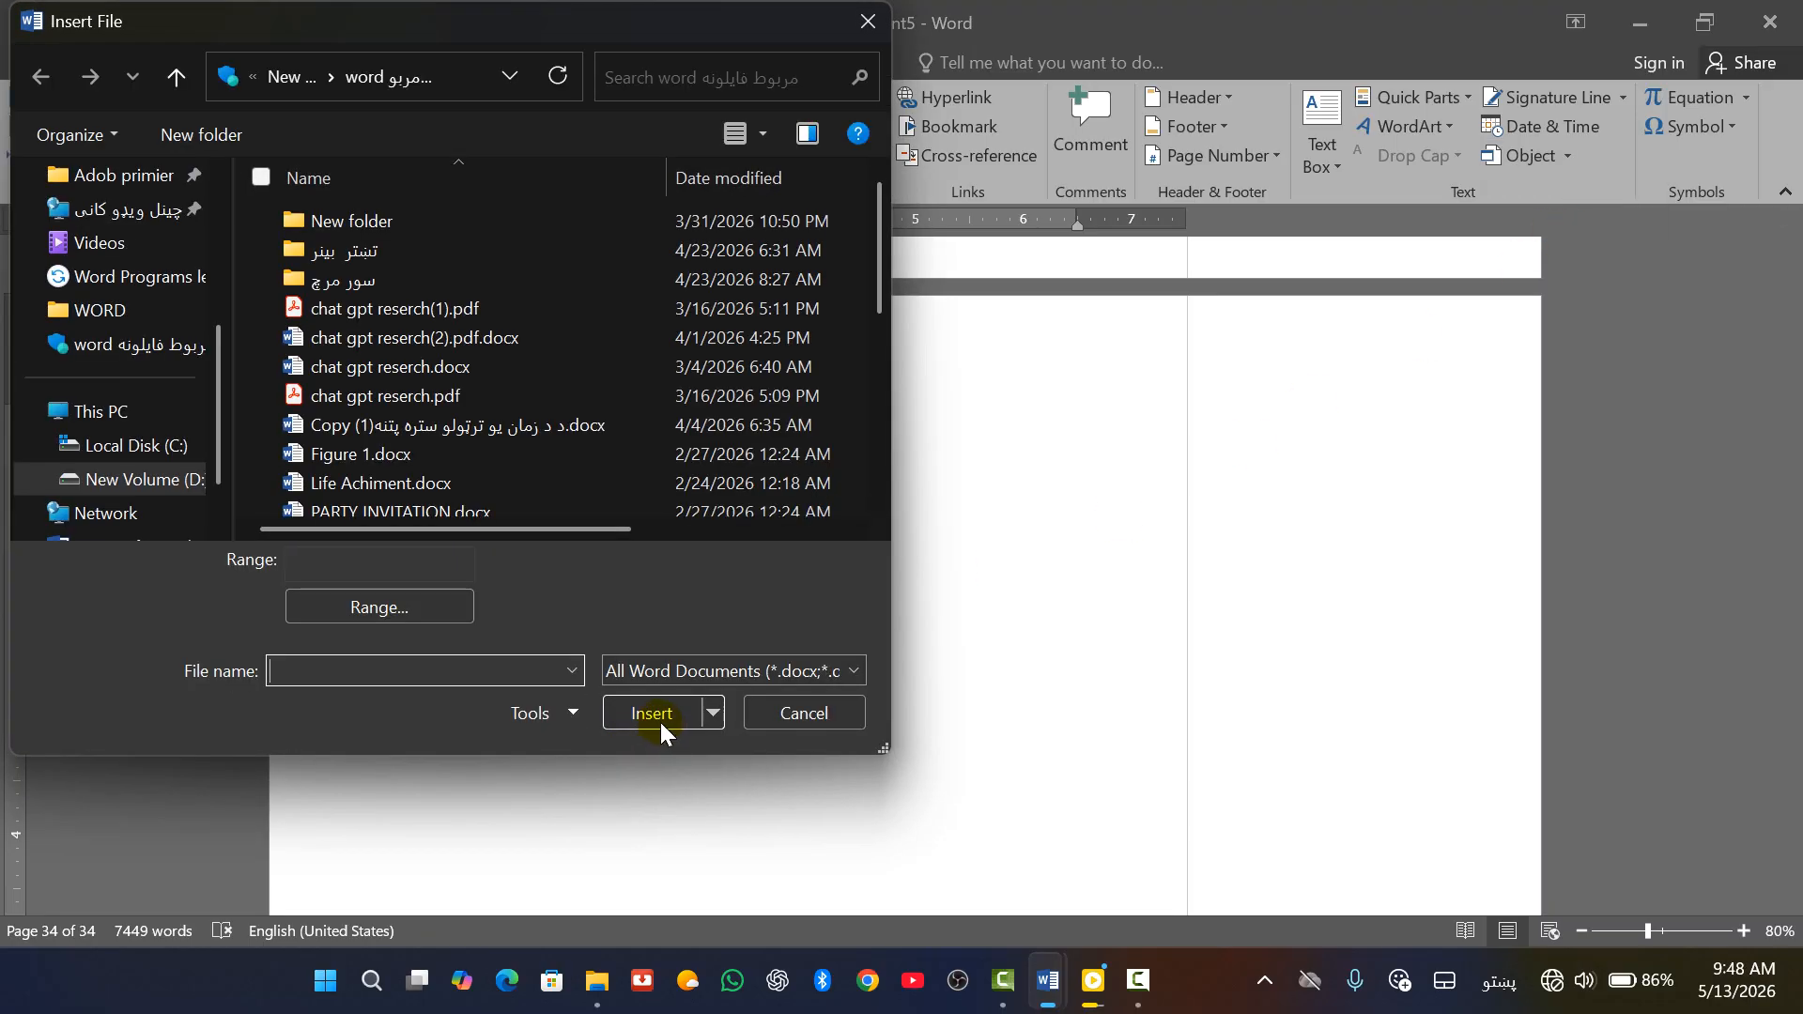
scroll(329, 490, down, 3)
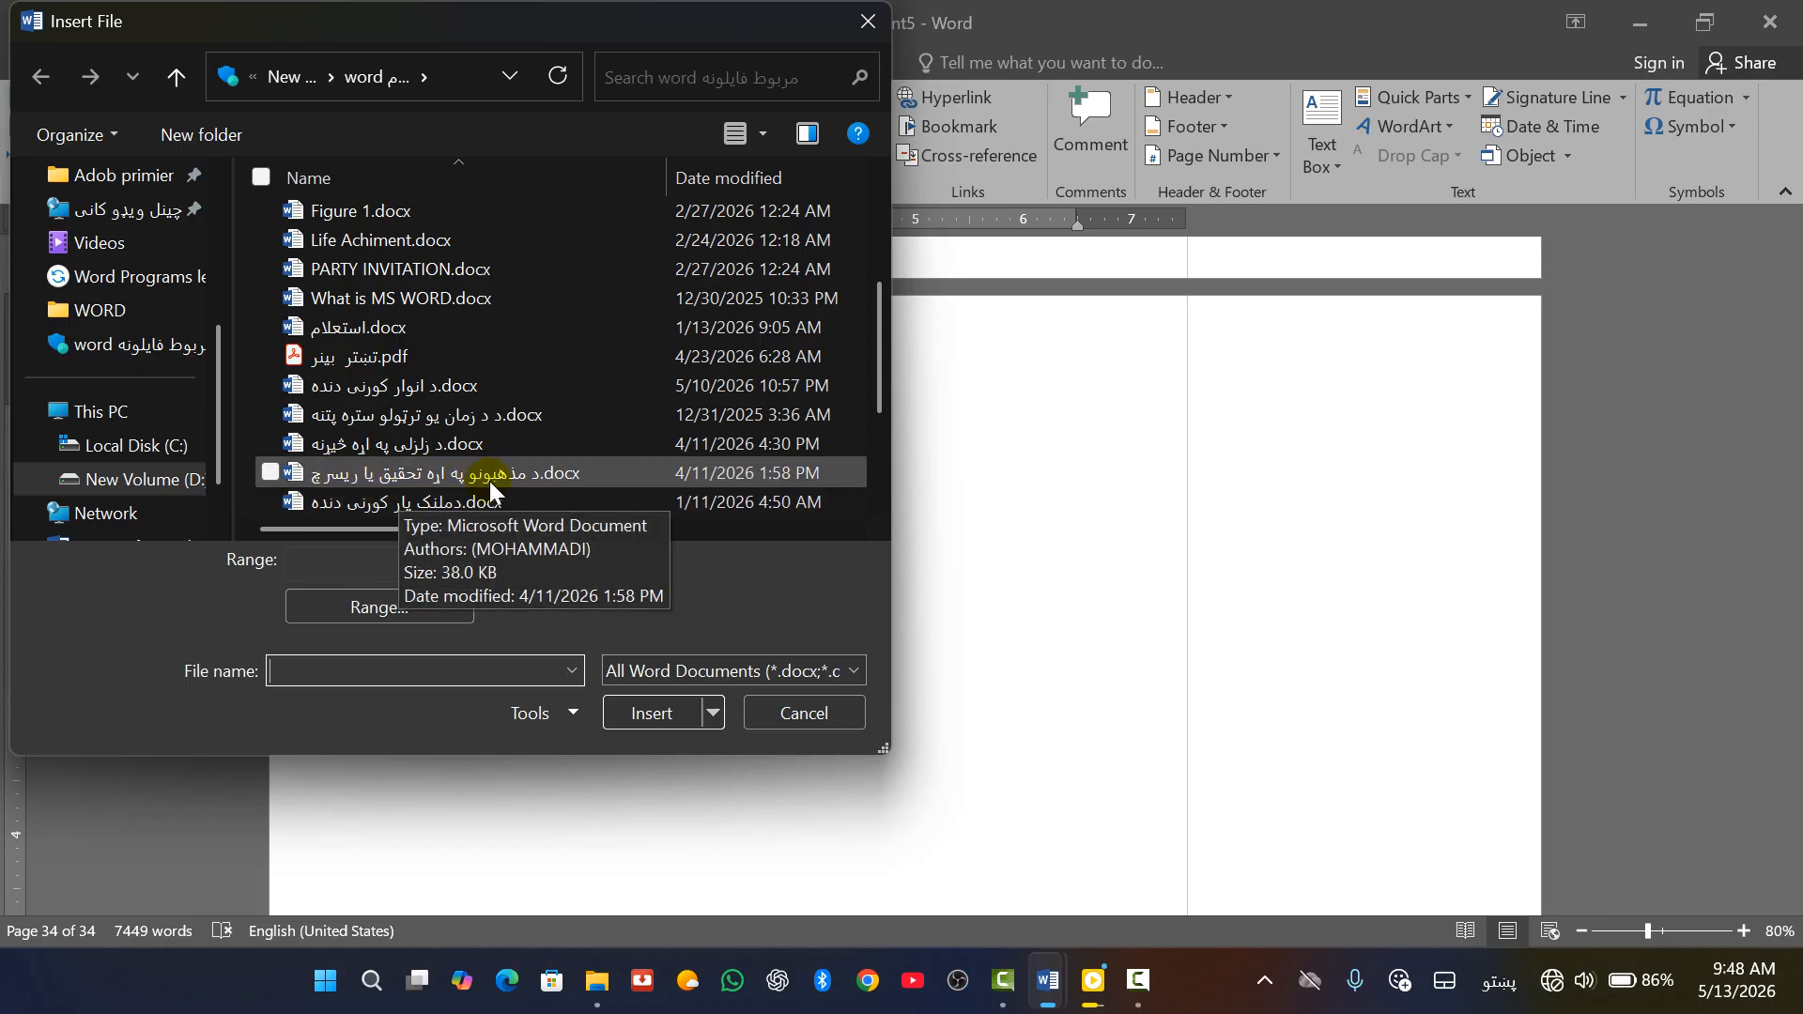
click(387, 476)
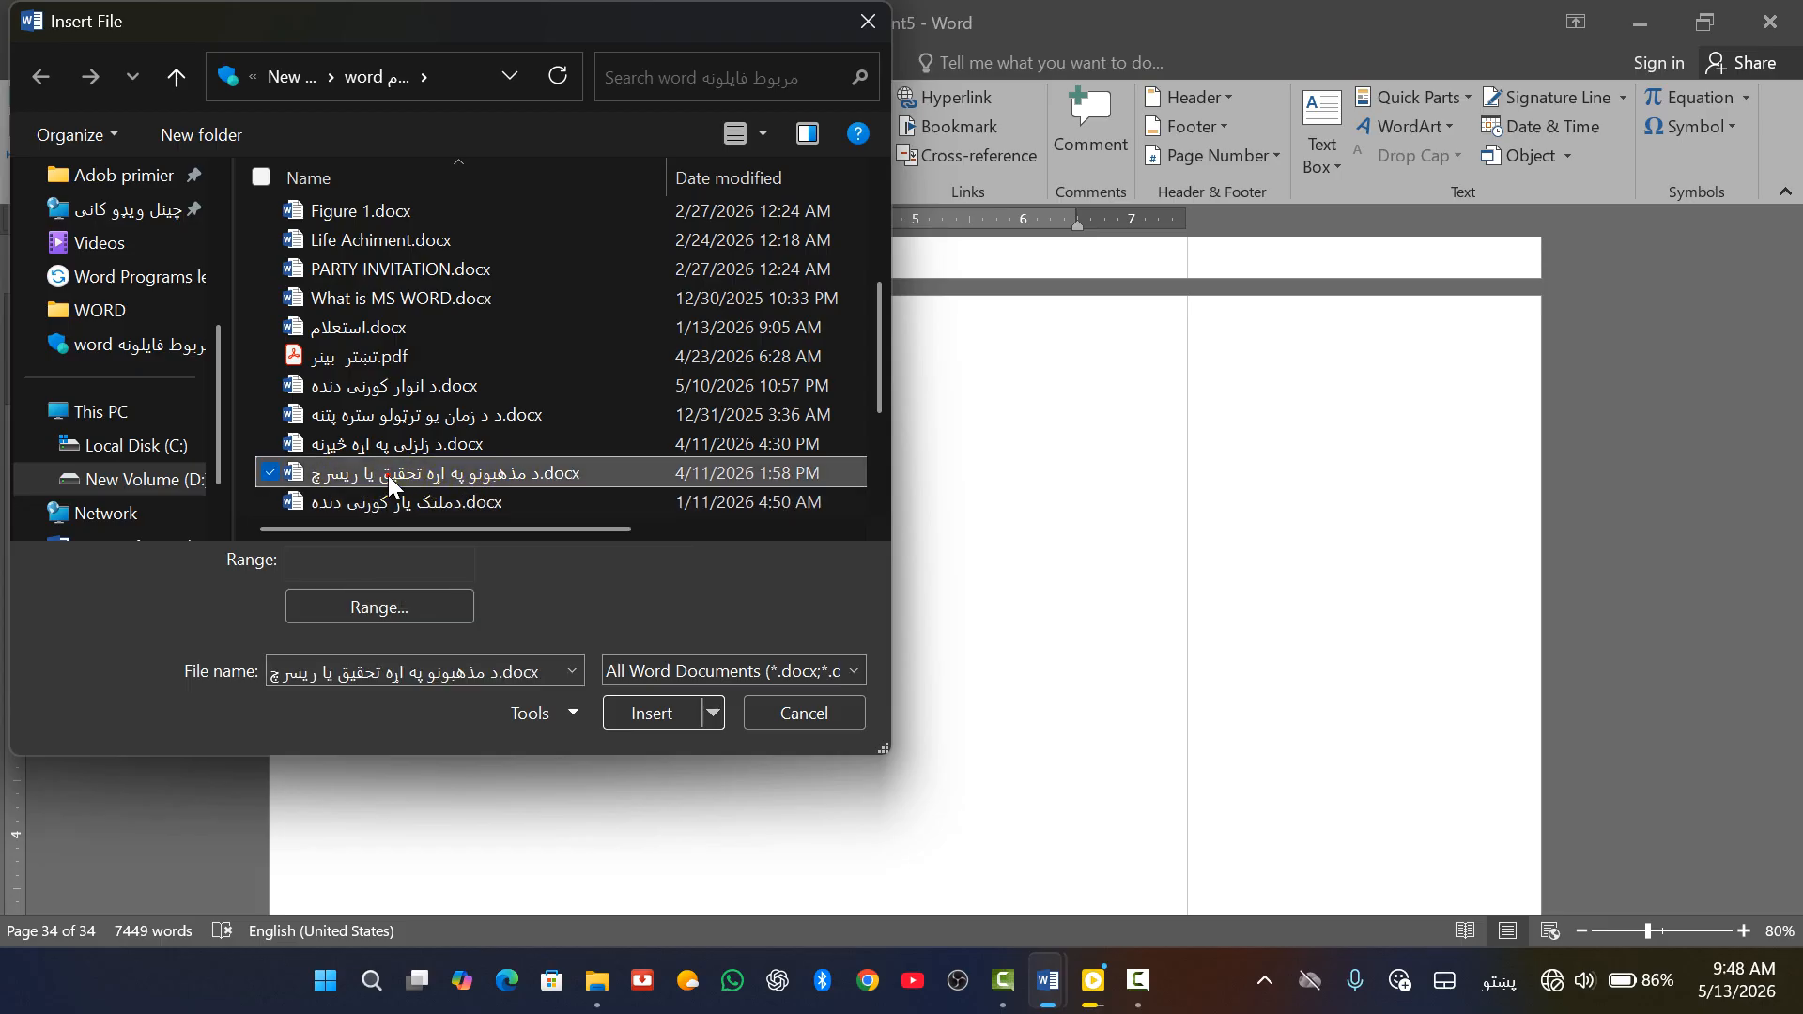
click(653, 712)
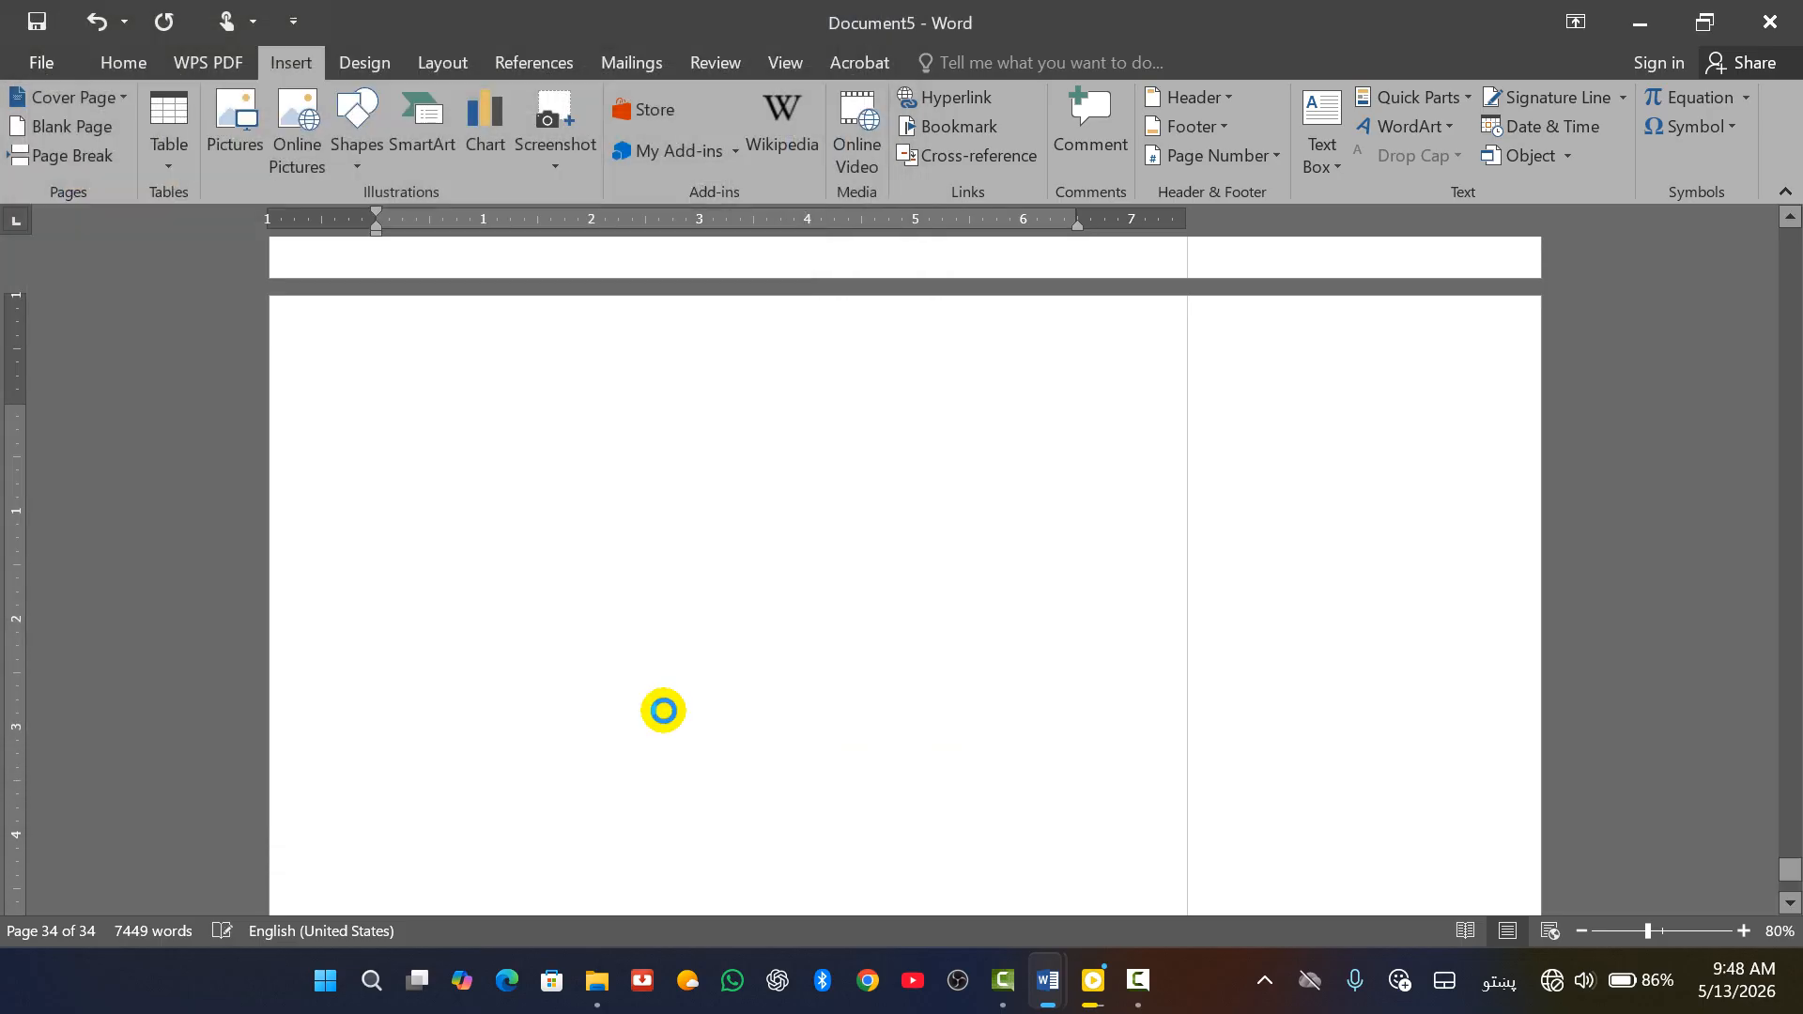
scroll(717, 411, up, 15)
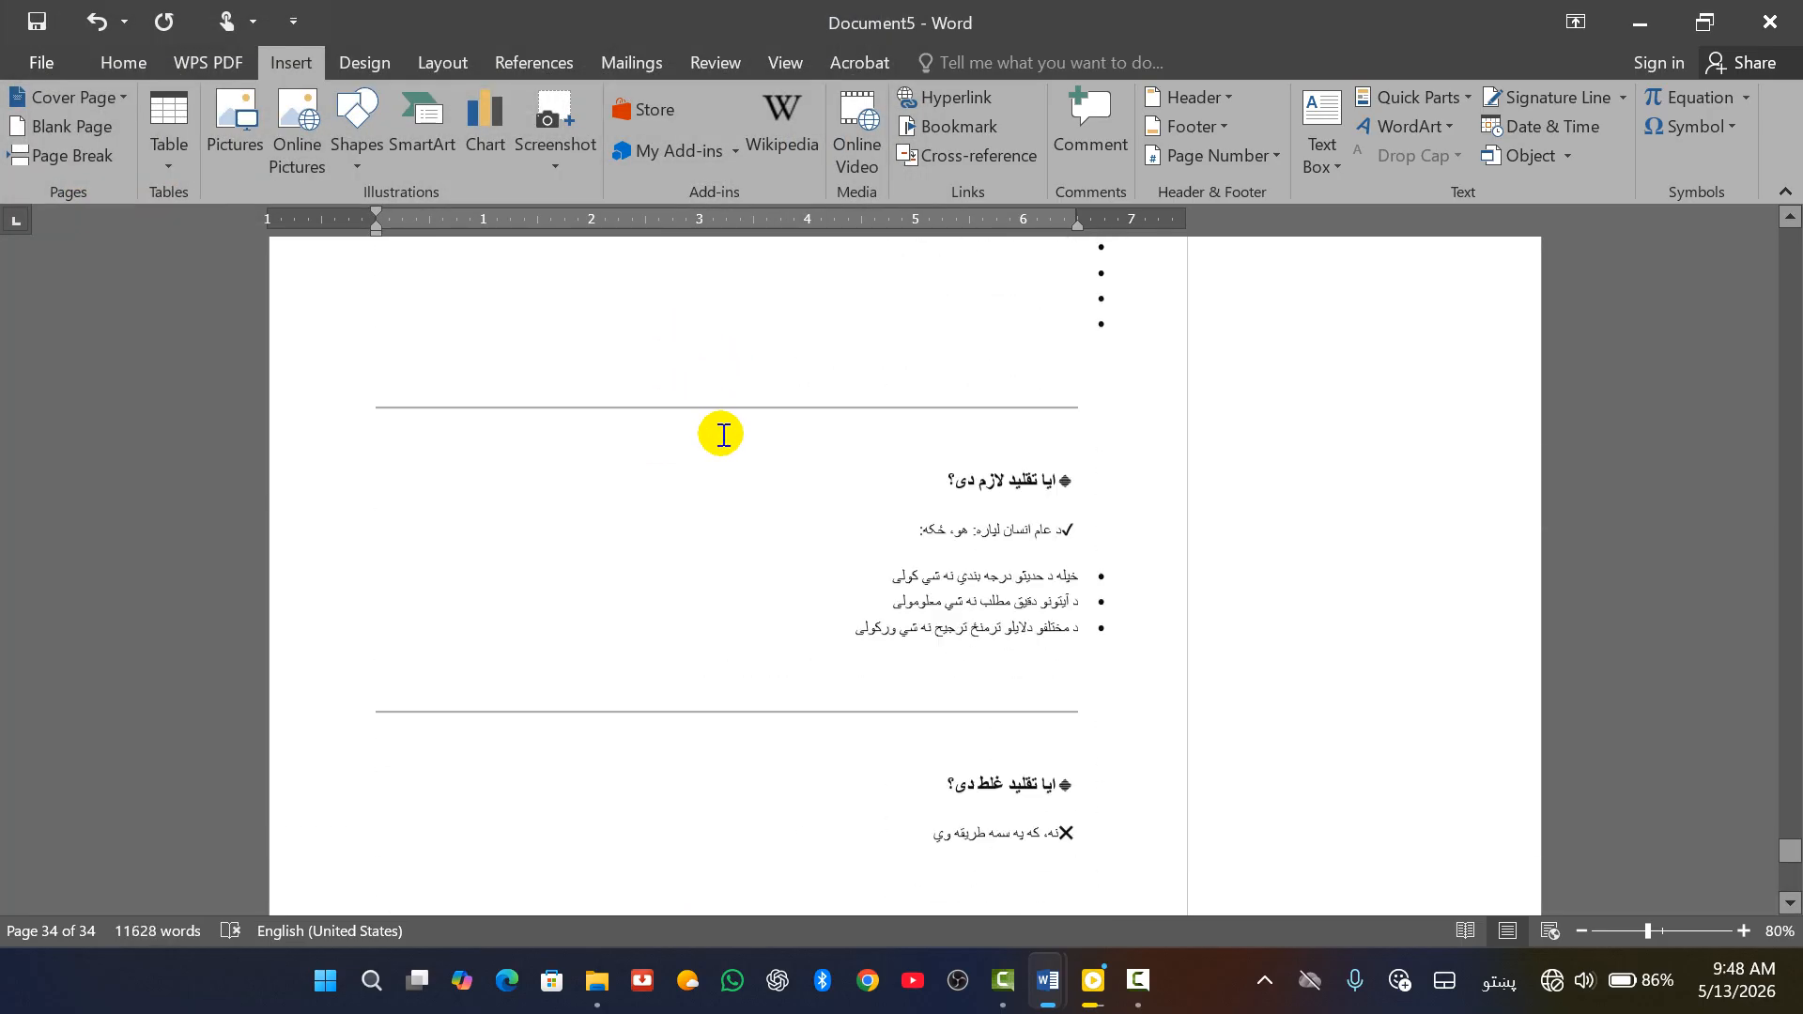
scroll(741, 521, down, 10)
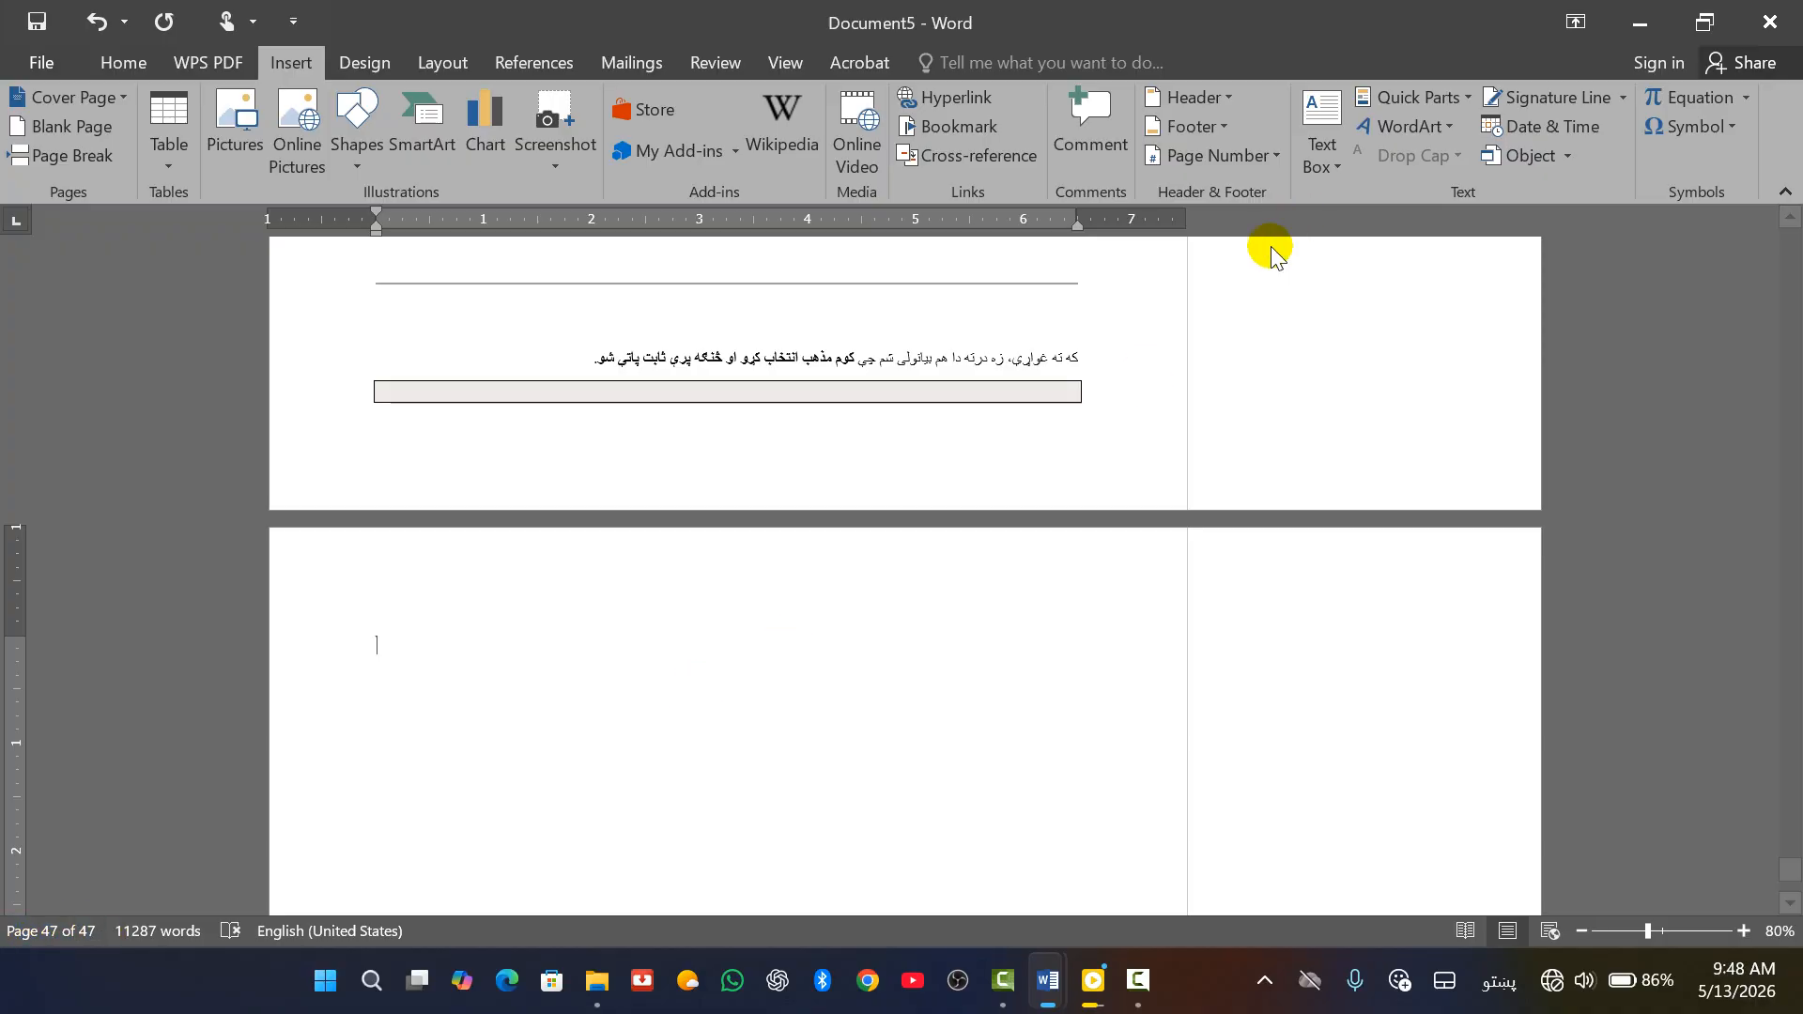
scroll(999, 461, down, 2)
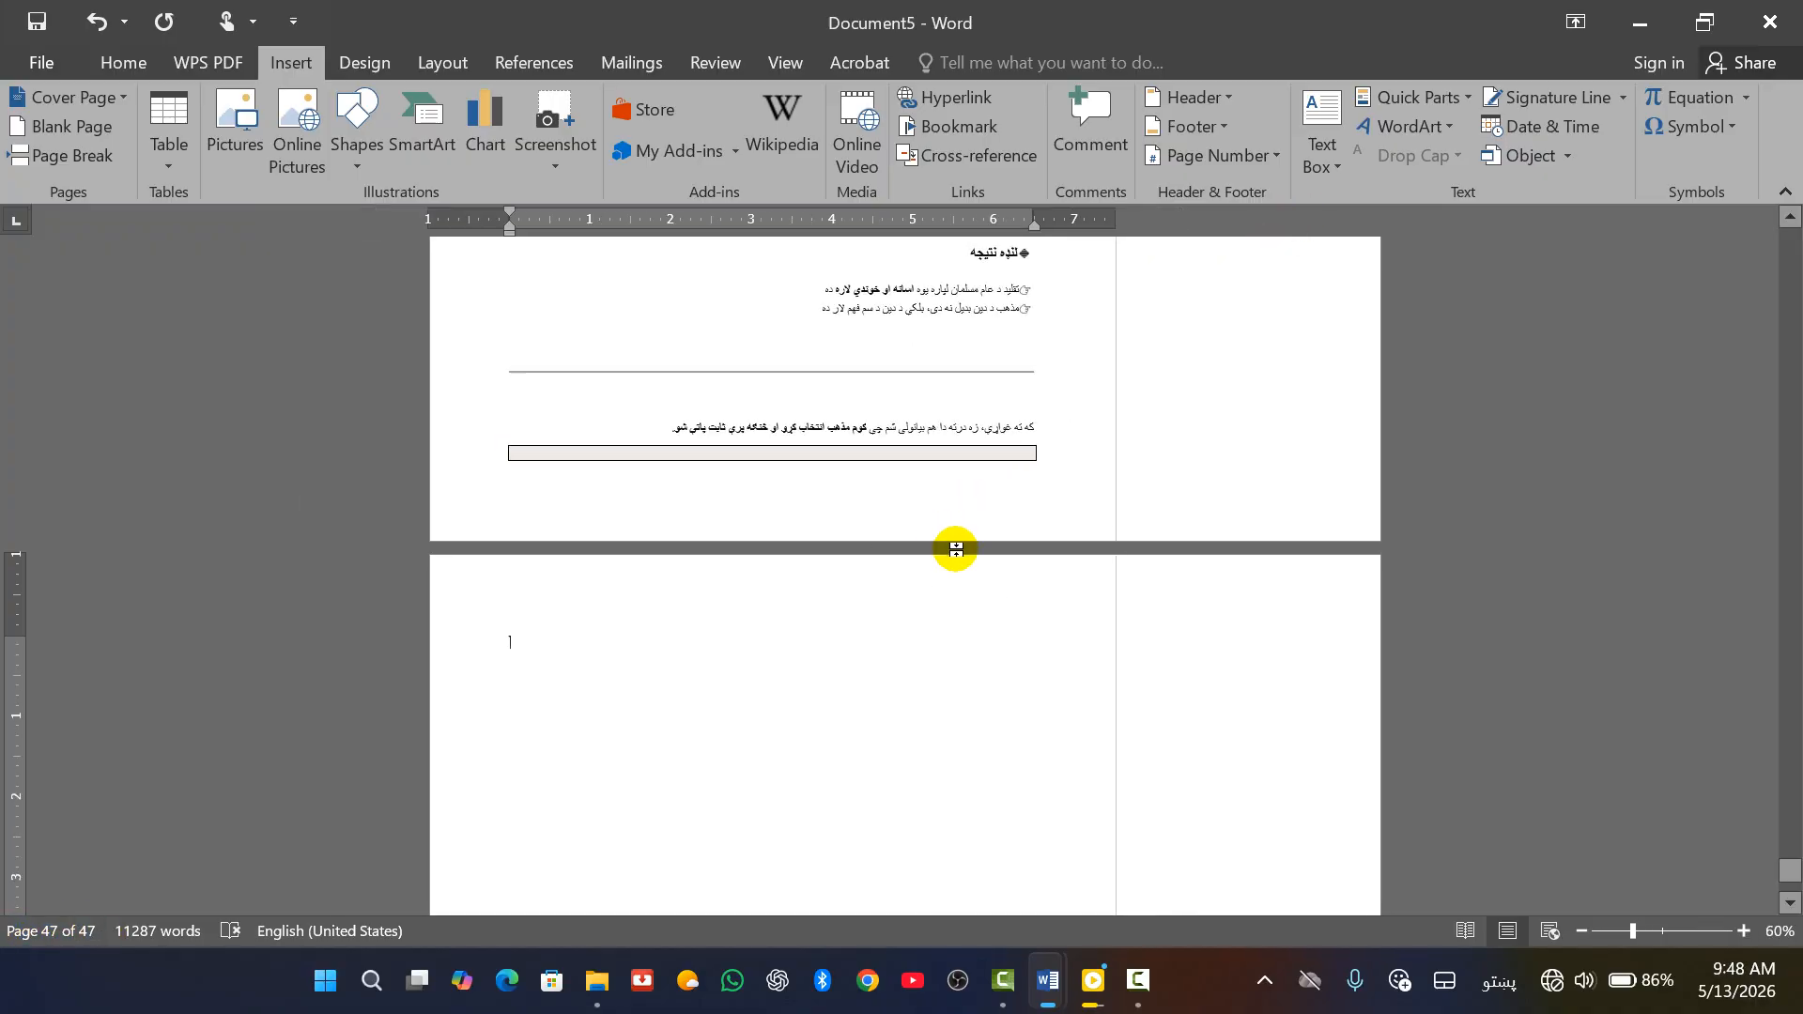
scroll(938, 507, up, 5)
scroll(892, 451, down, 10)
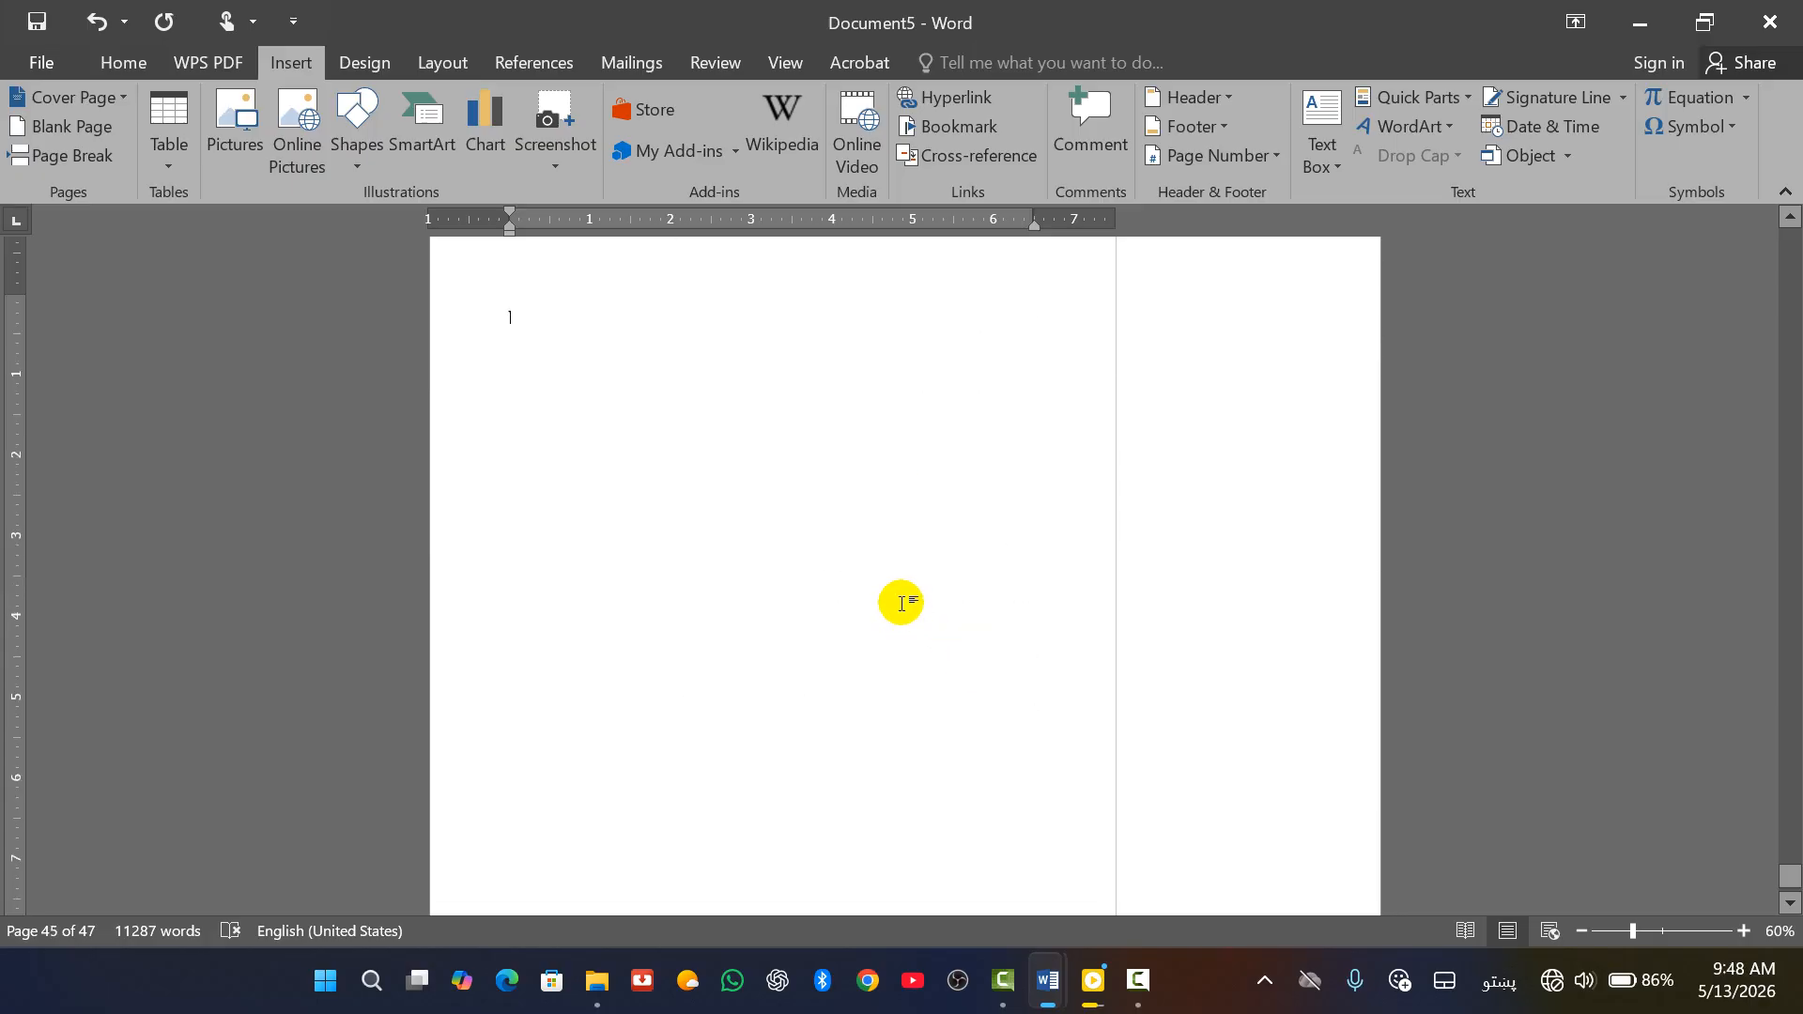
scroll(953, 594, down, 5)
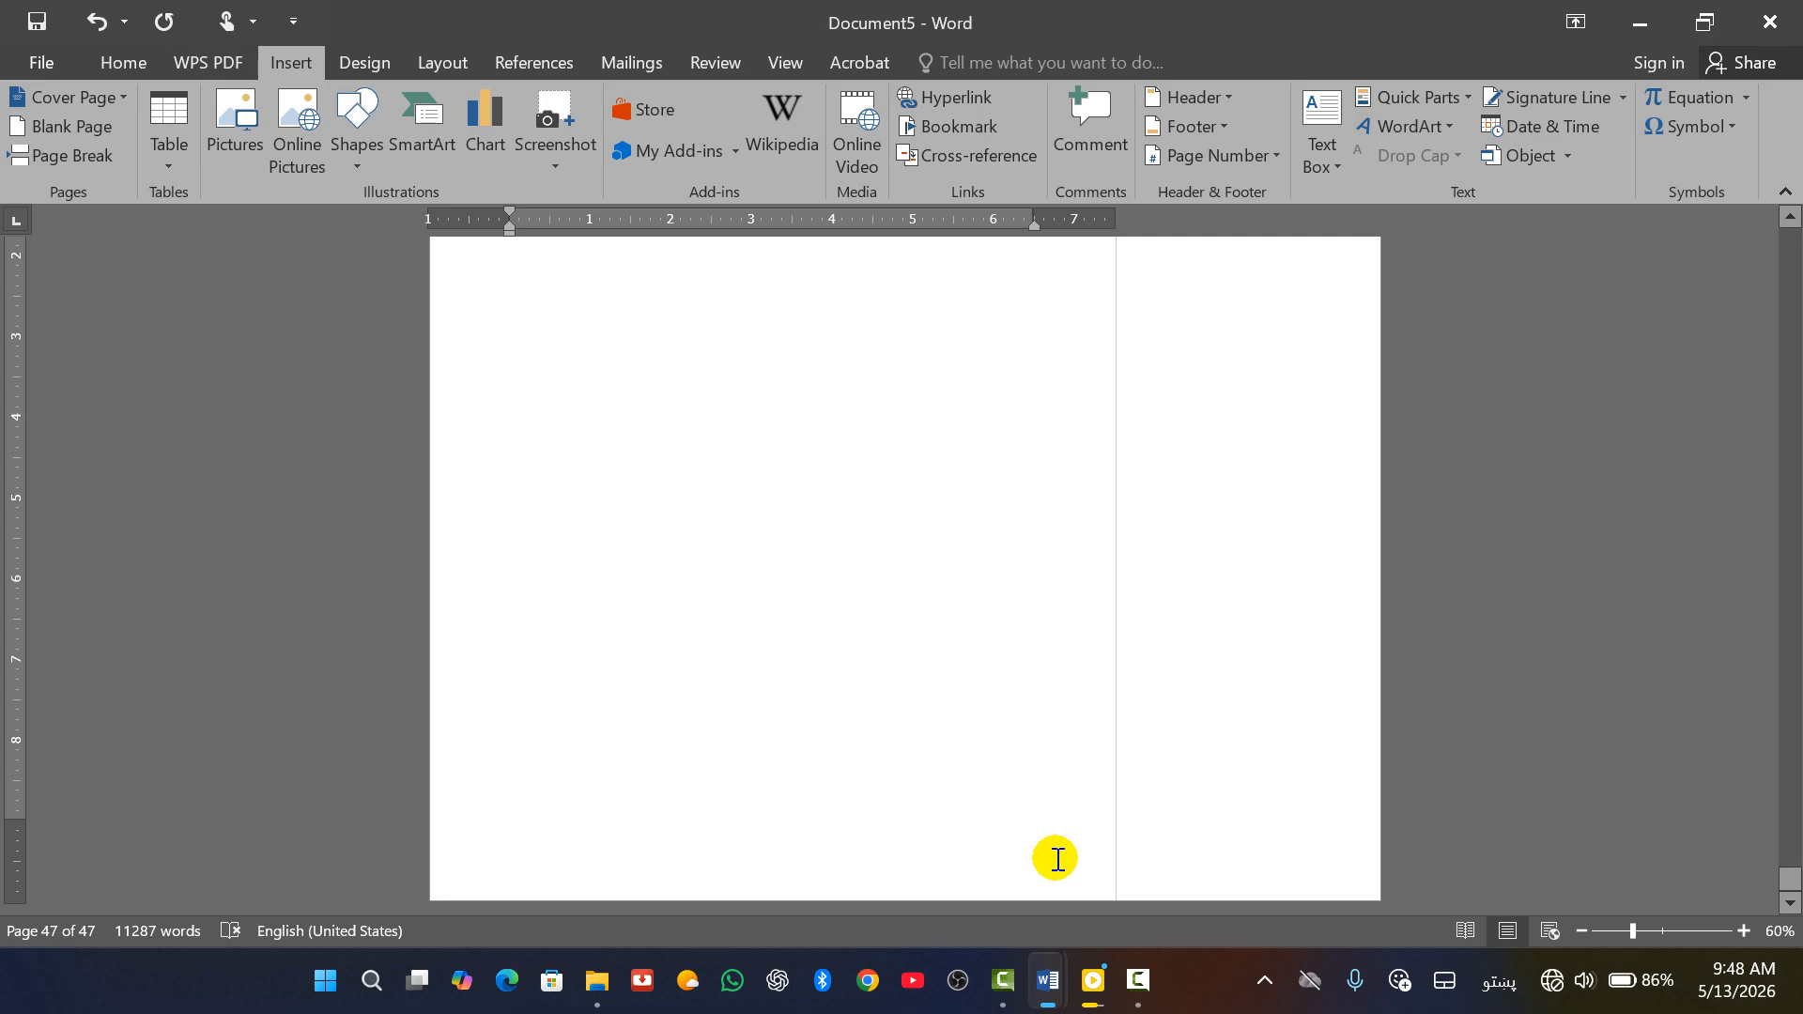
Type the author's name and title into page 1's footer, then return to the body
double_click(1057, 859)
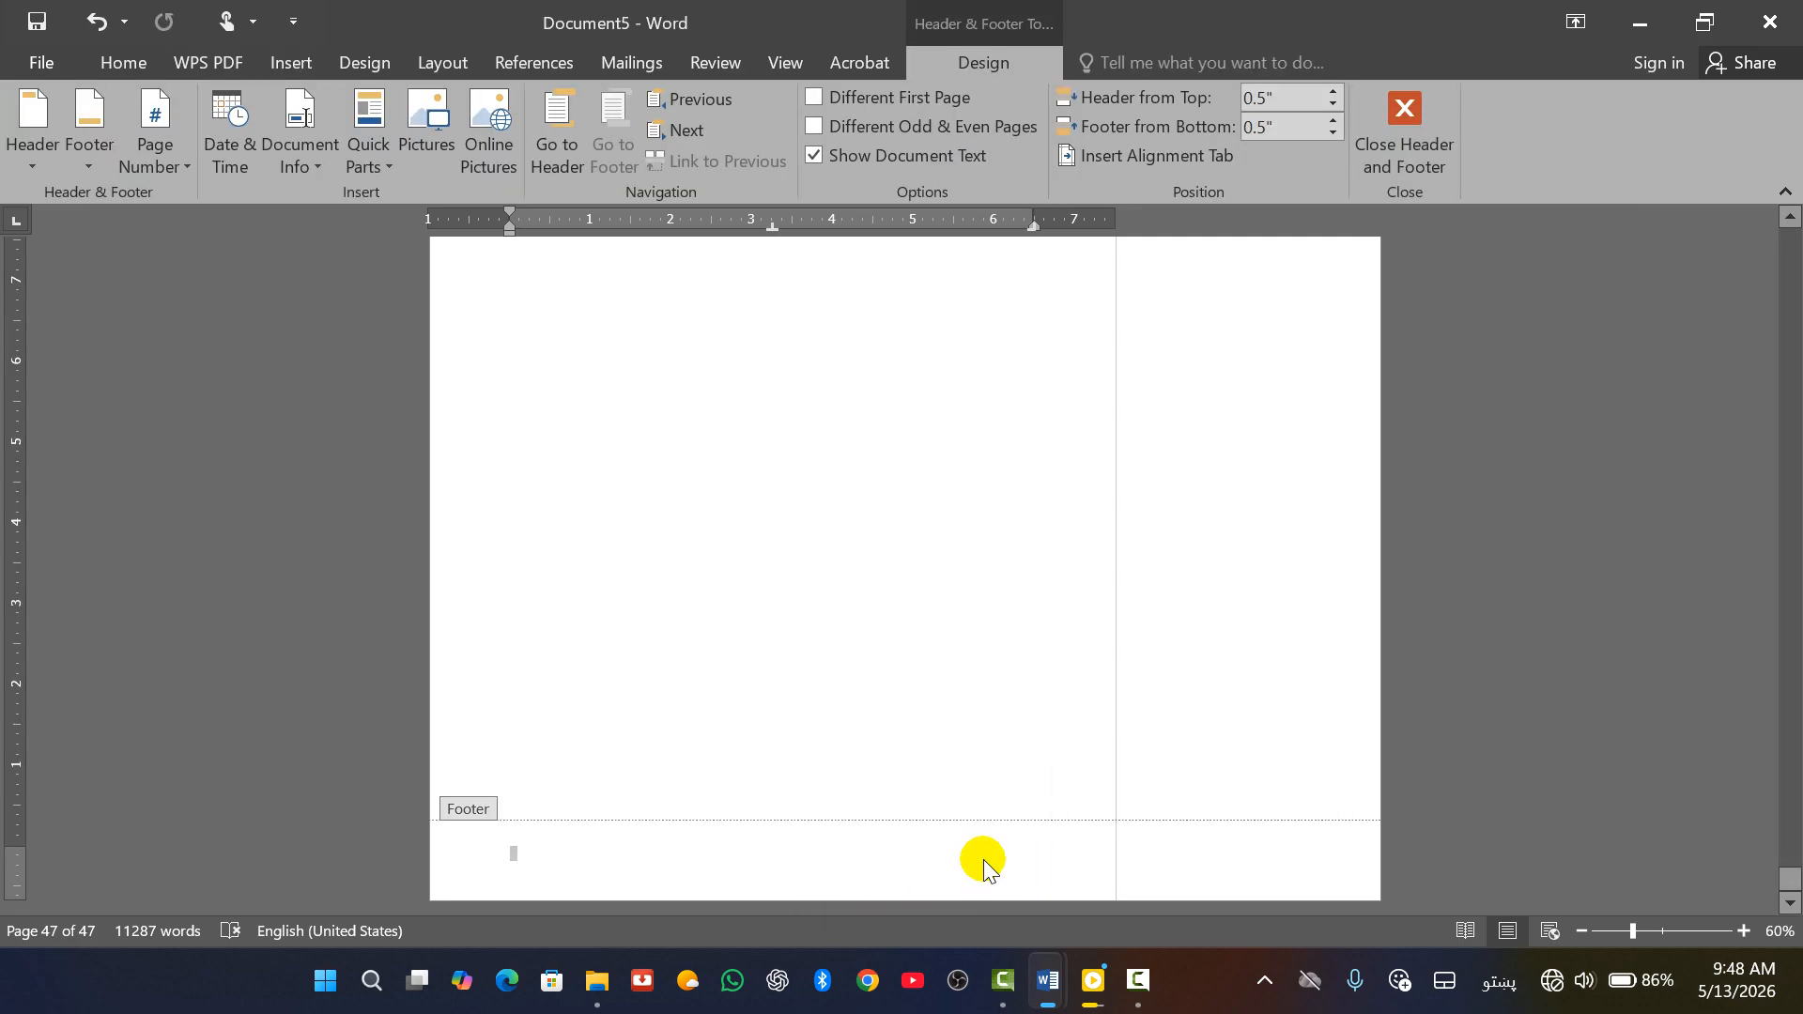
drag(1794, 878, 1783, 173)
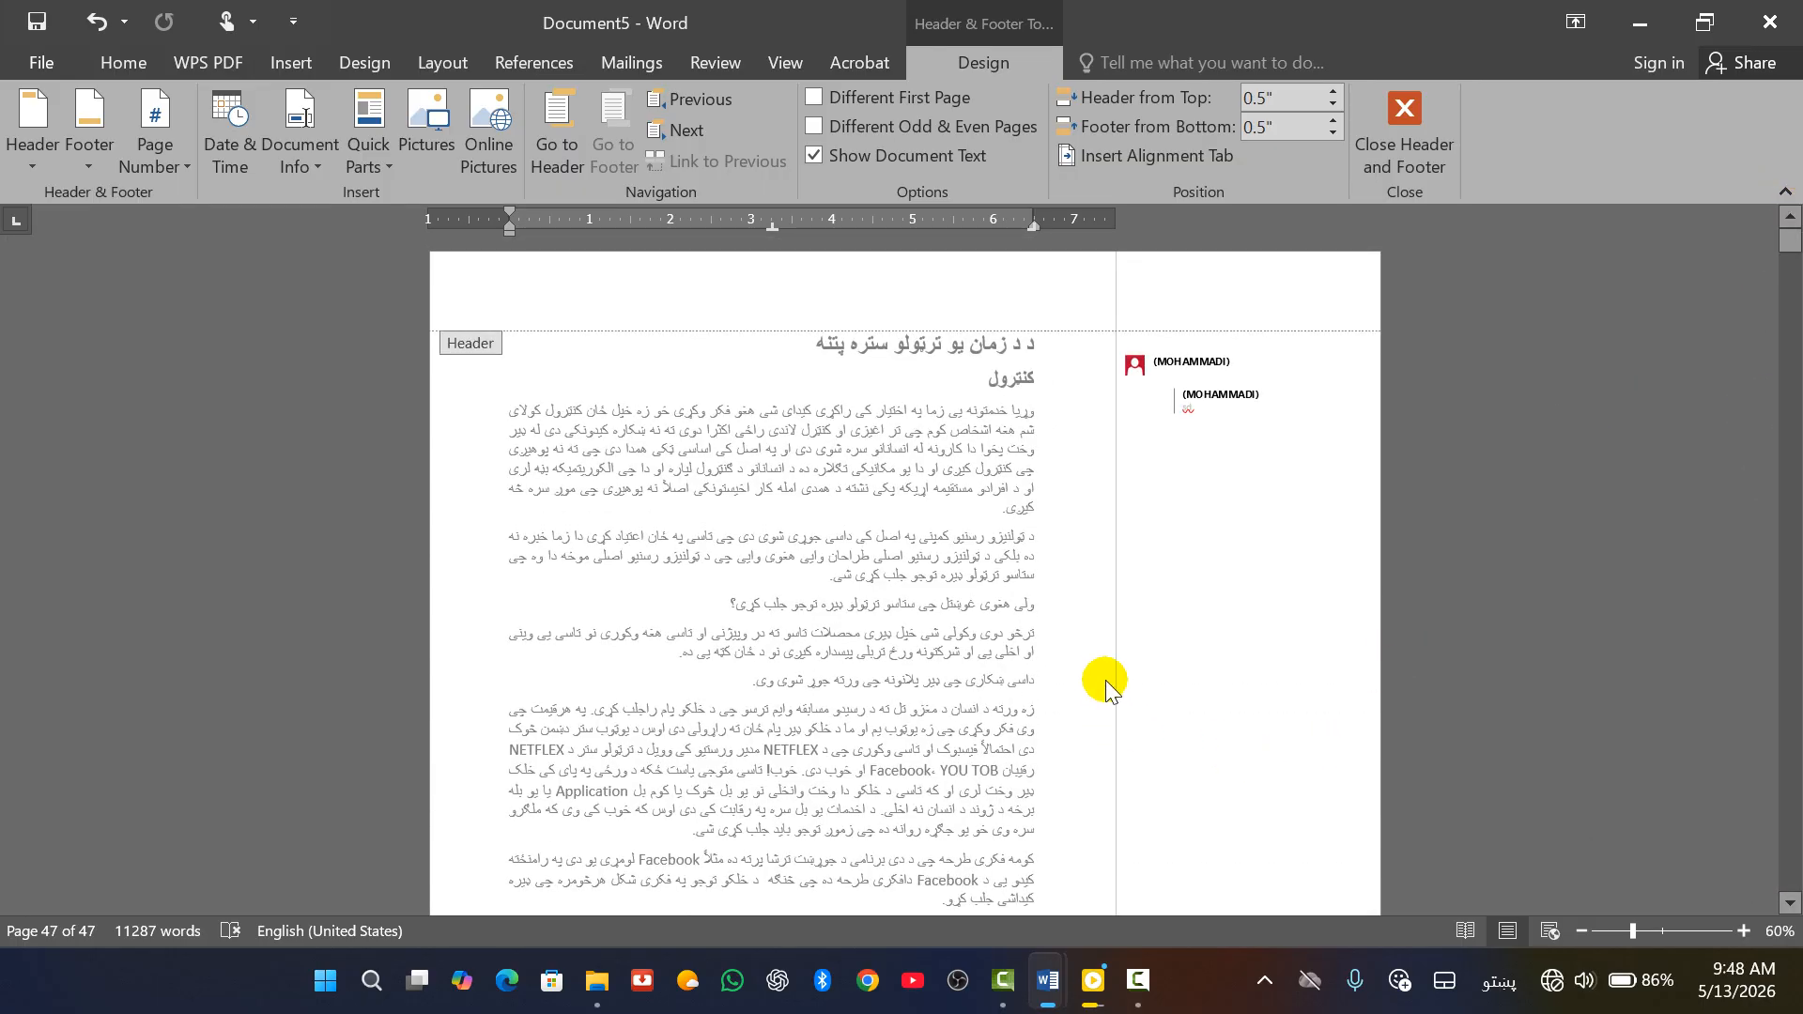
click(1059, 343)
scroll(1039, 554, down, 10)
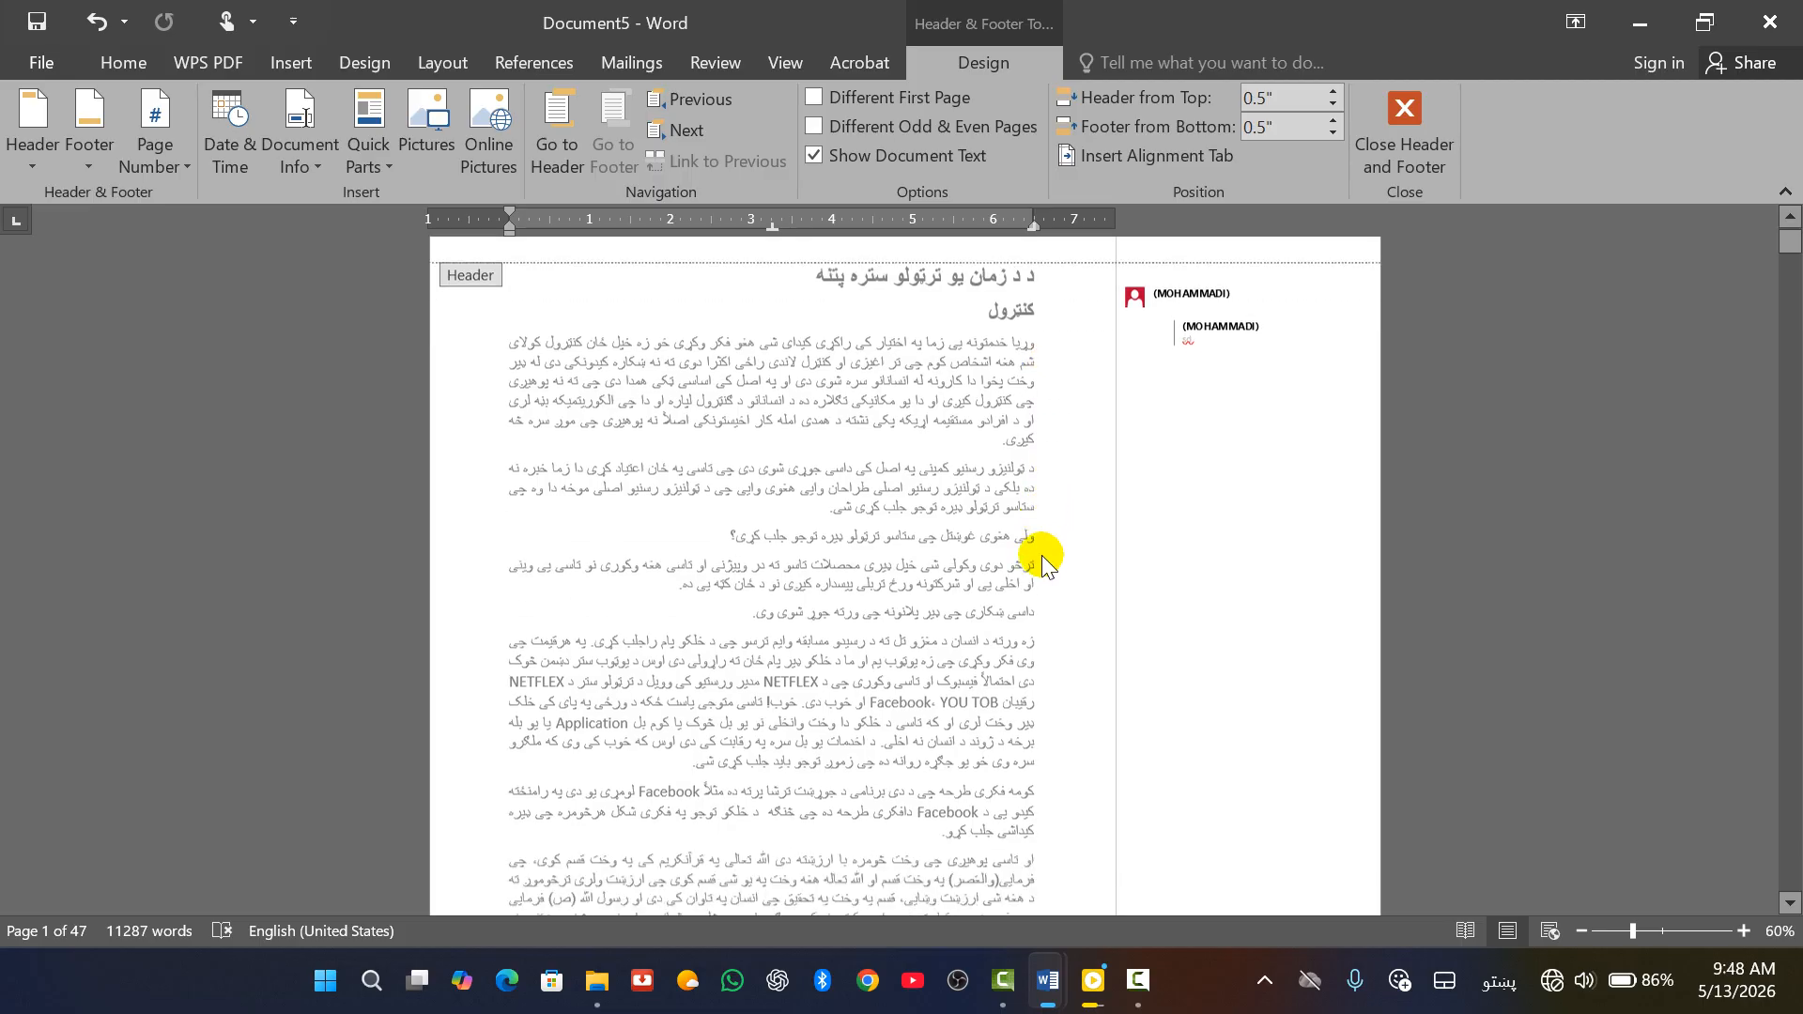
click(1085, 413)
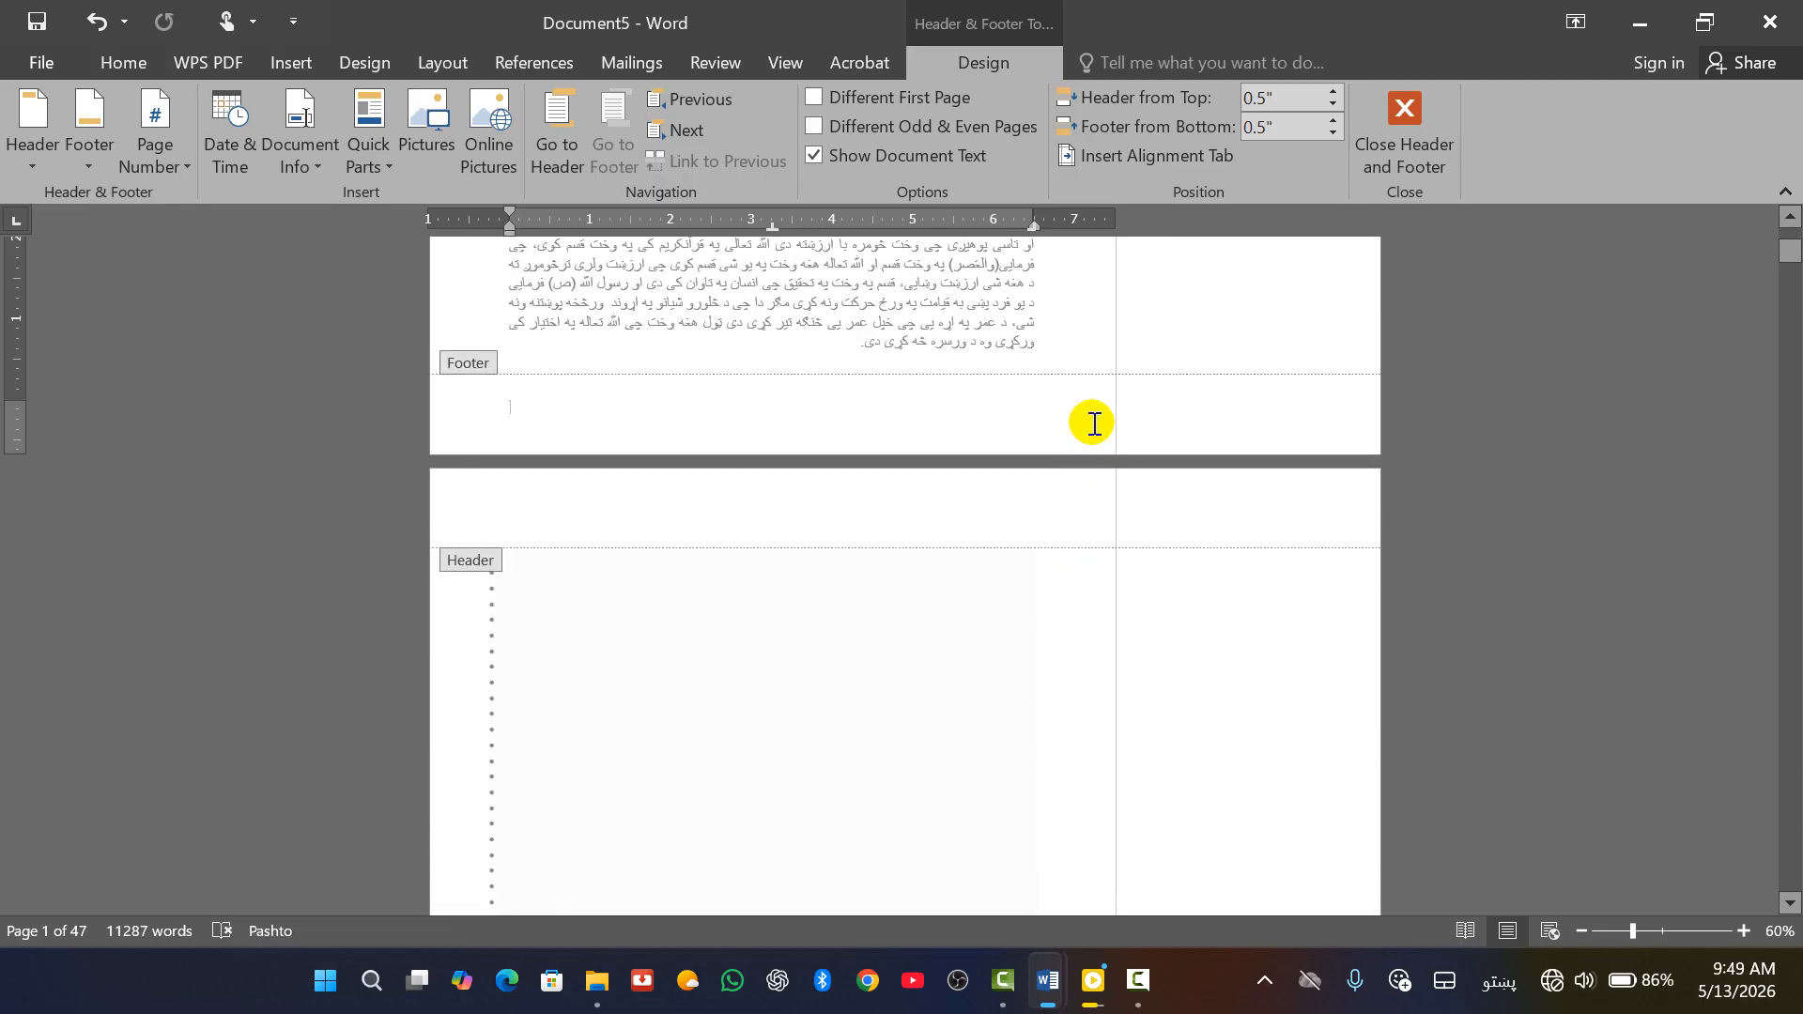
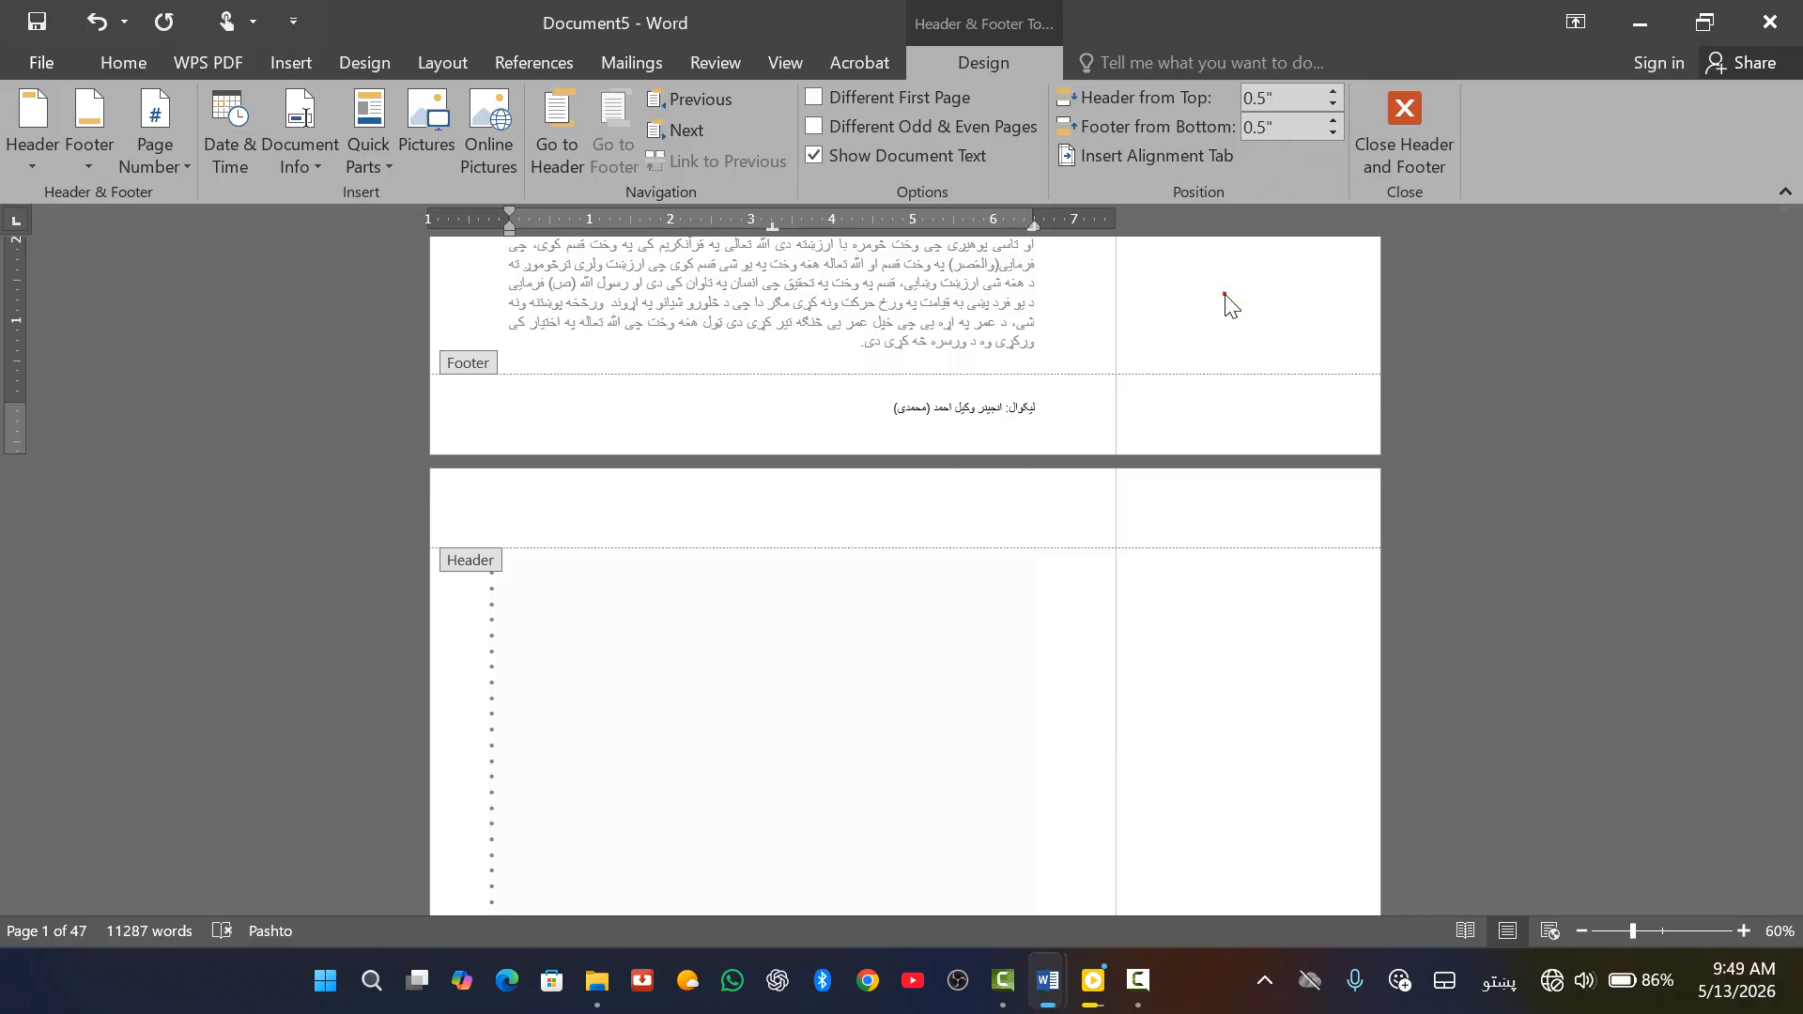
double_click(1075, 300)
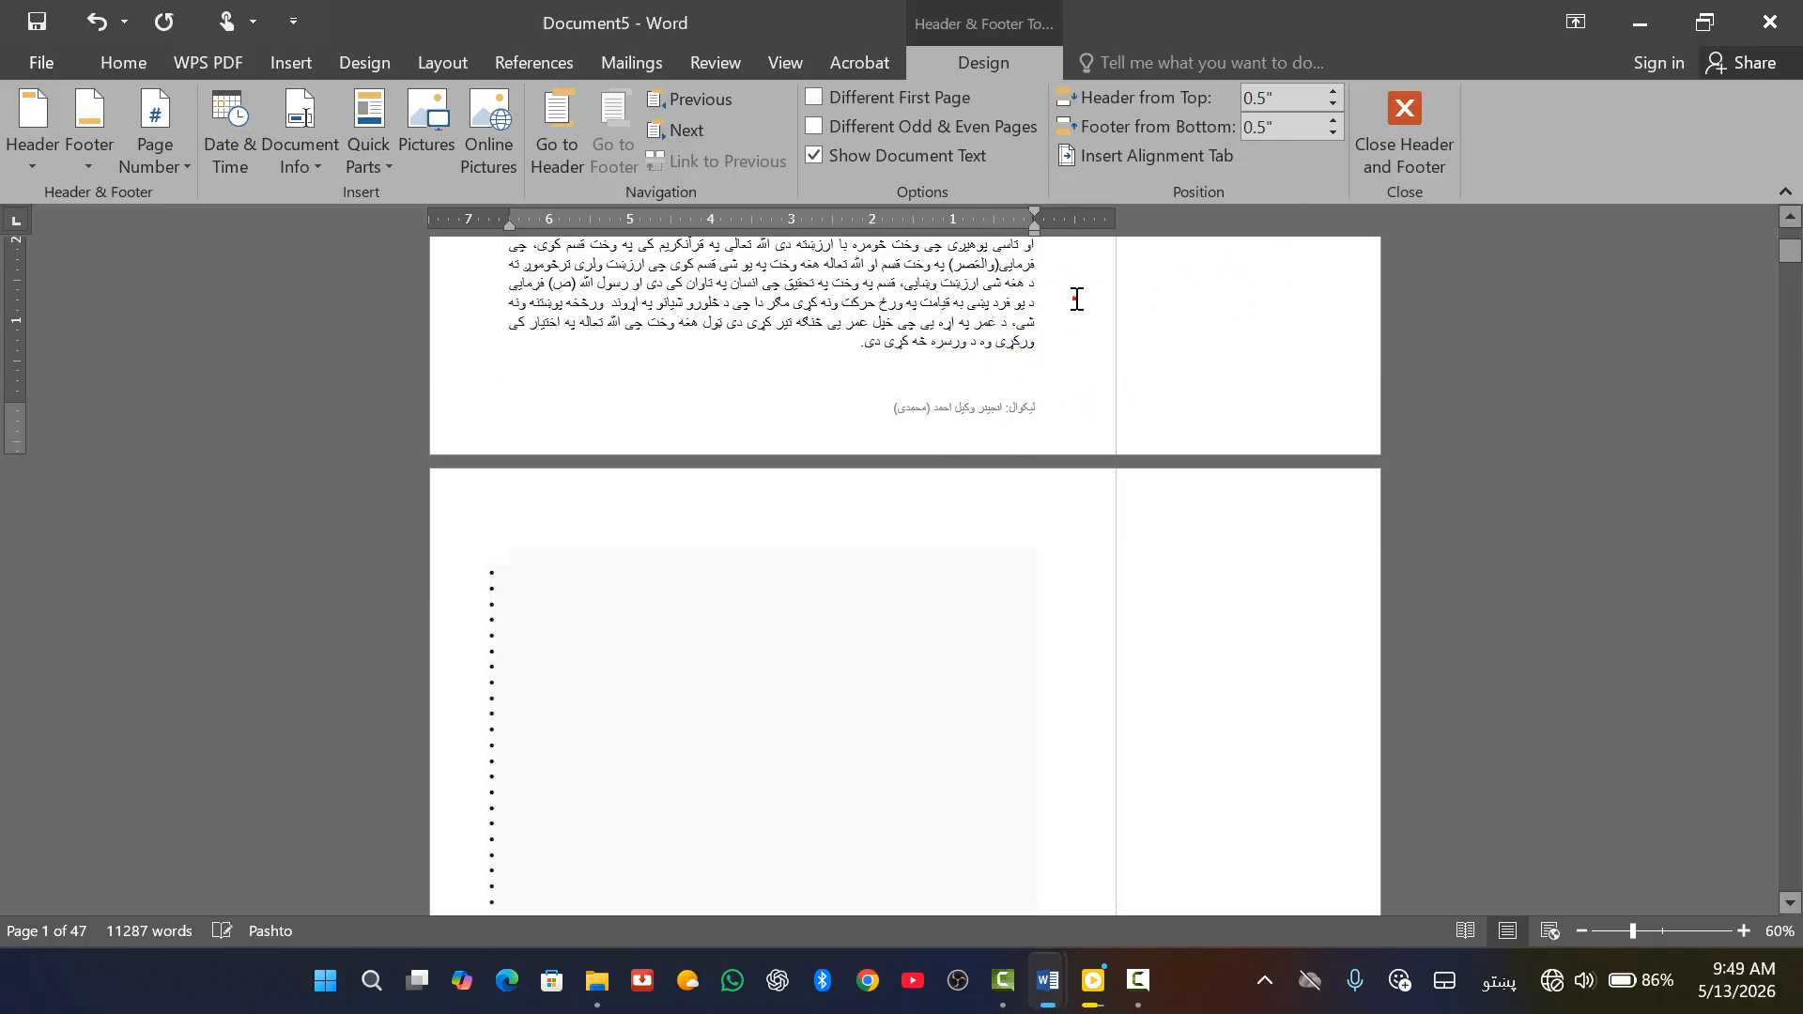
scroll(952, 446, down, 15)
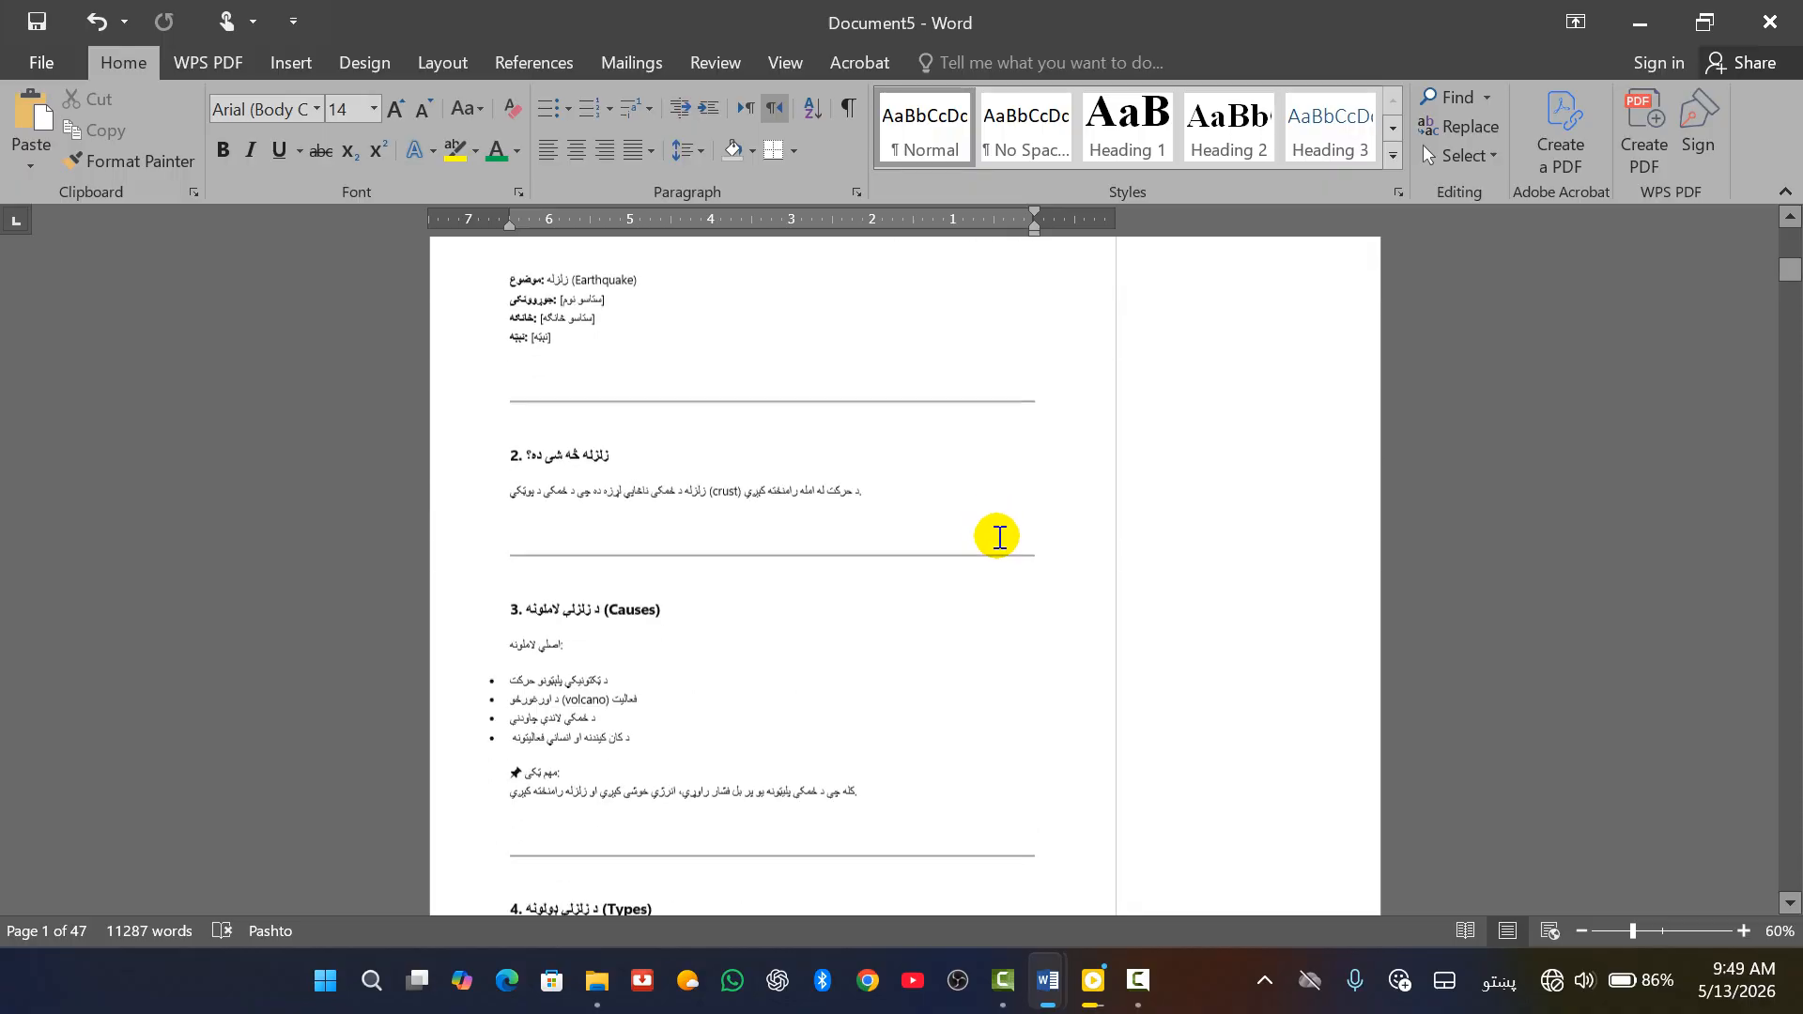
scroll(1018, 475, up, 5)
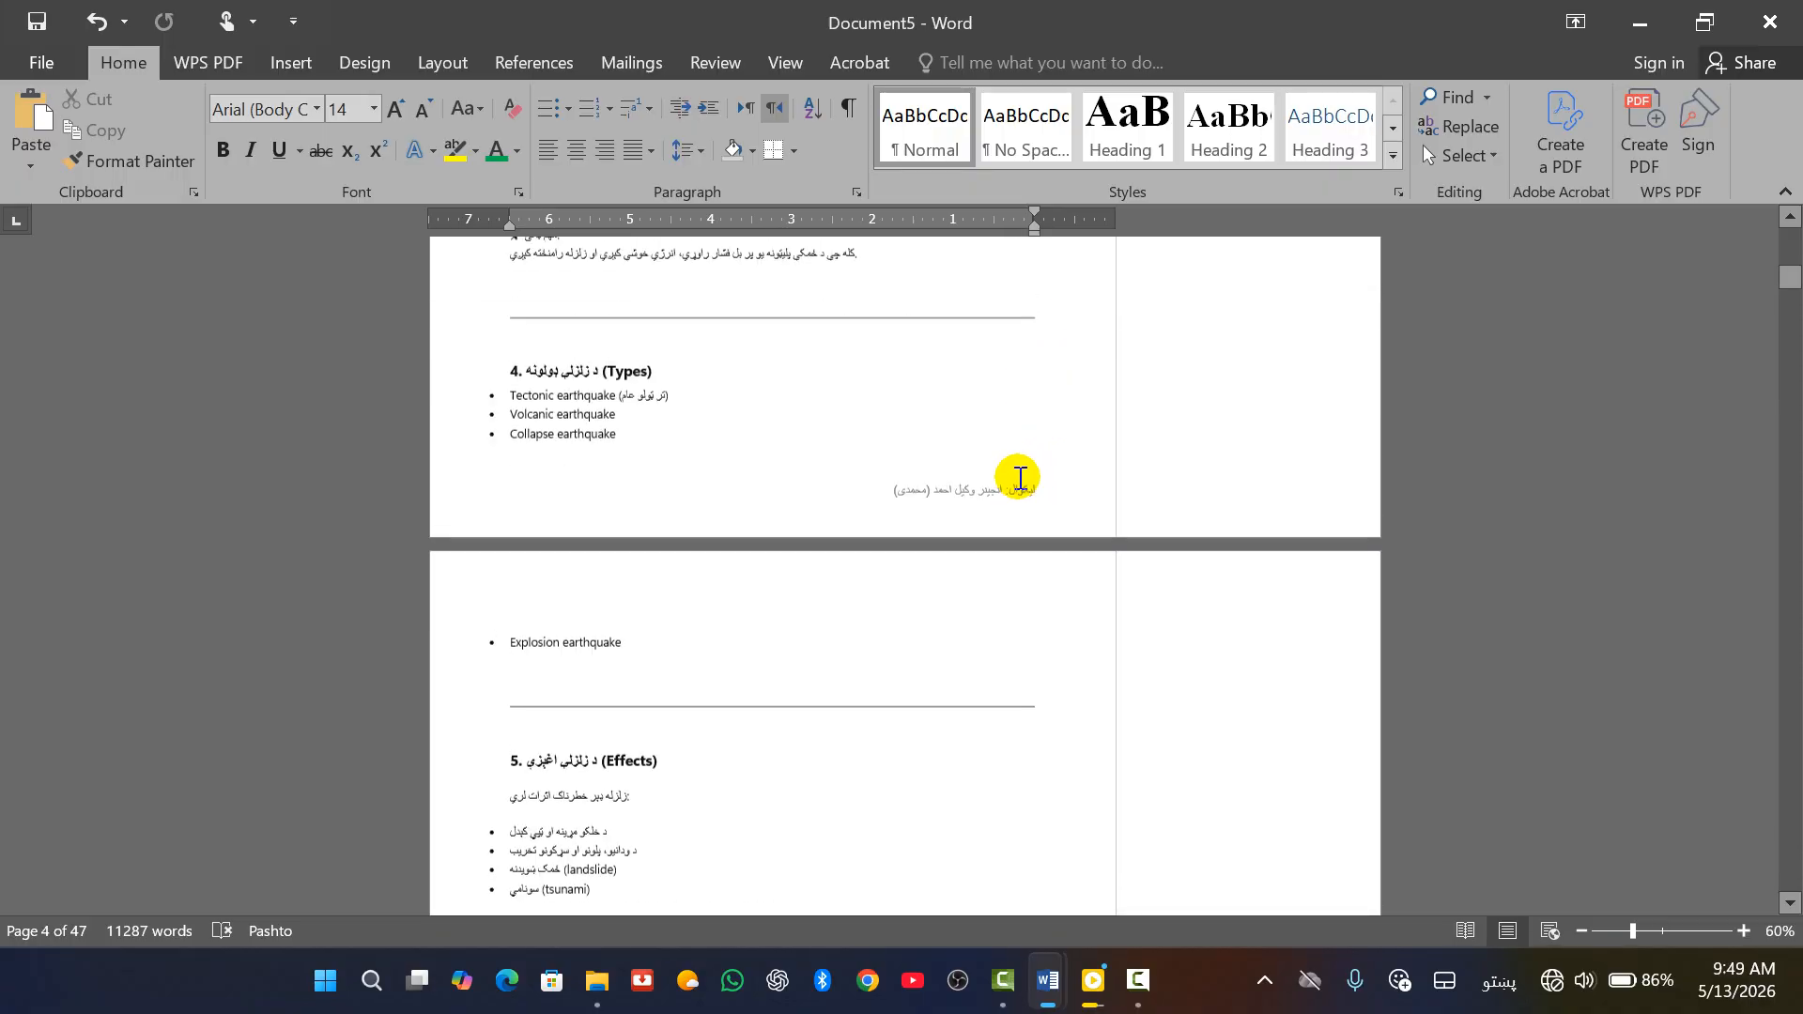
ctrl+scroll(933, 612, up, 3)
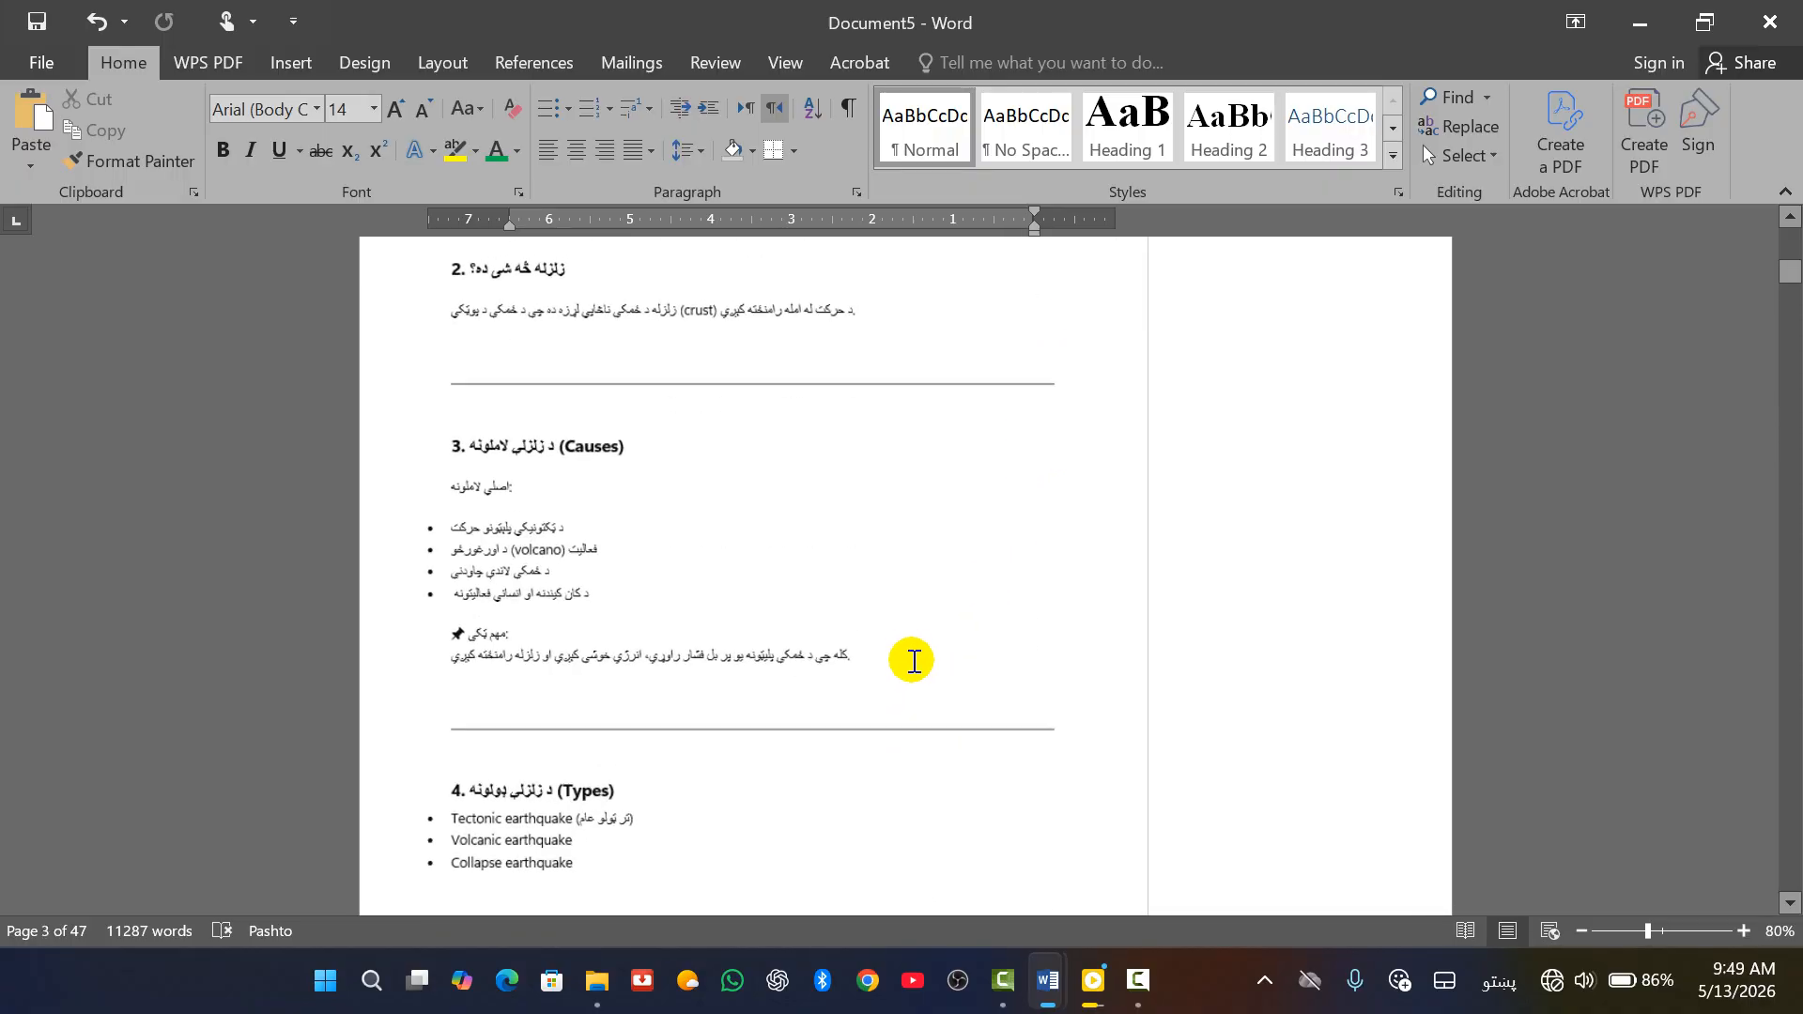
scroll(857, 657, down, 5)
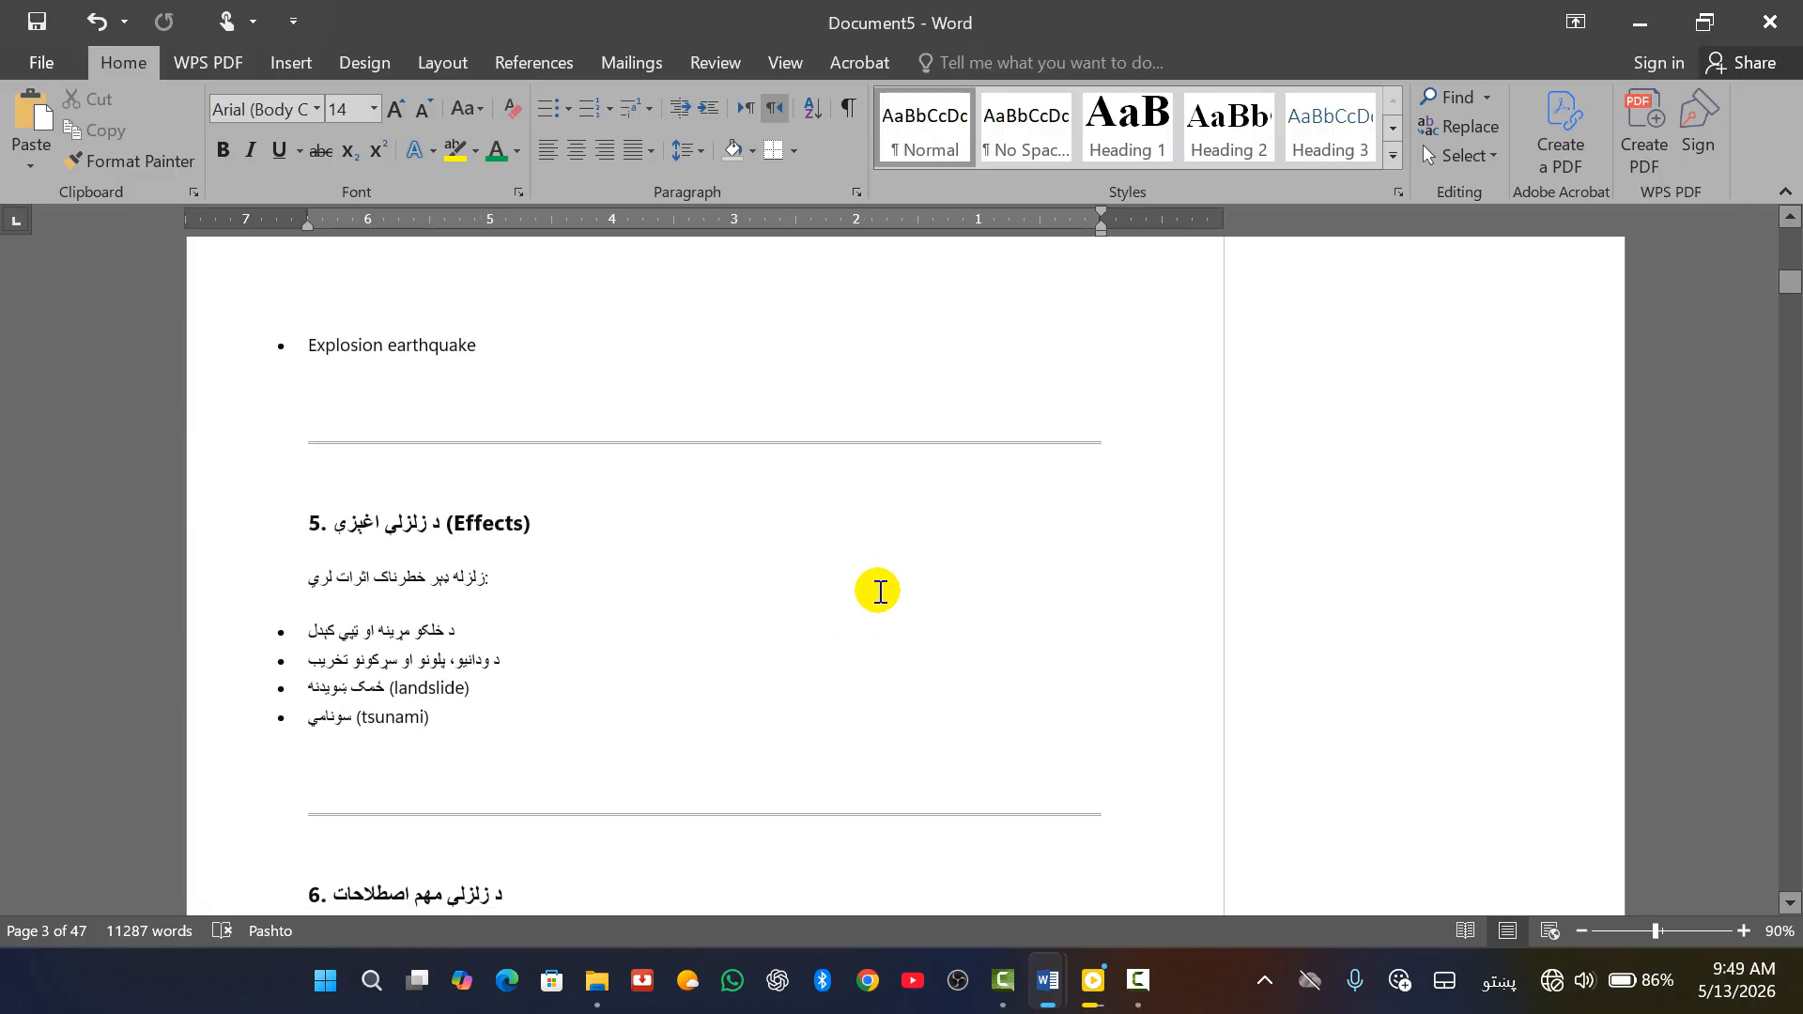
scroll(877, 592, up, 8)
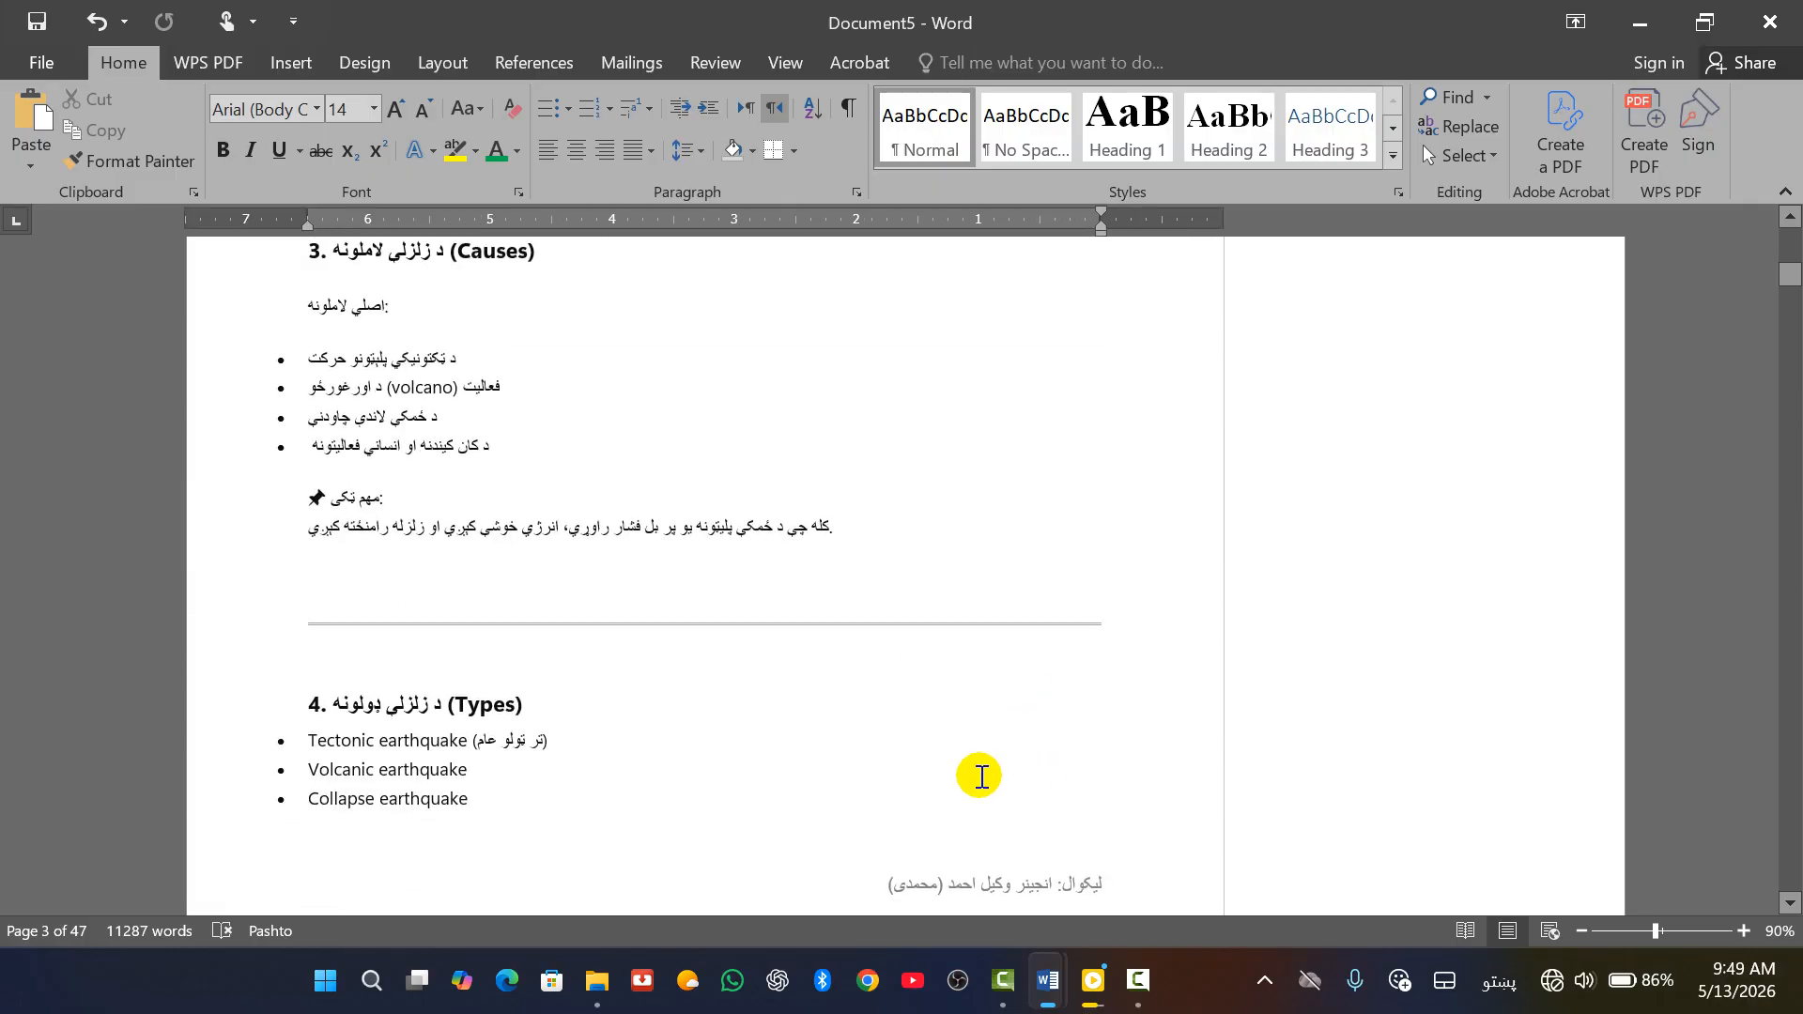
scroll(785, 620, up, 3)
scroll(757, 619, down, 8)
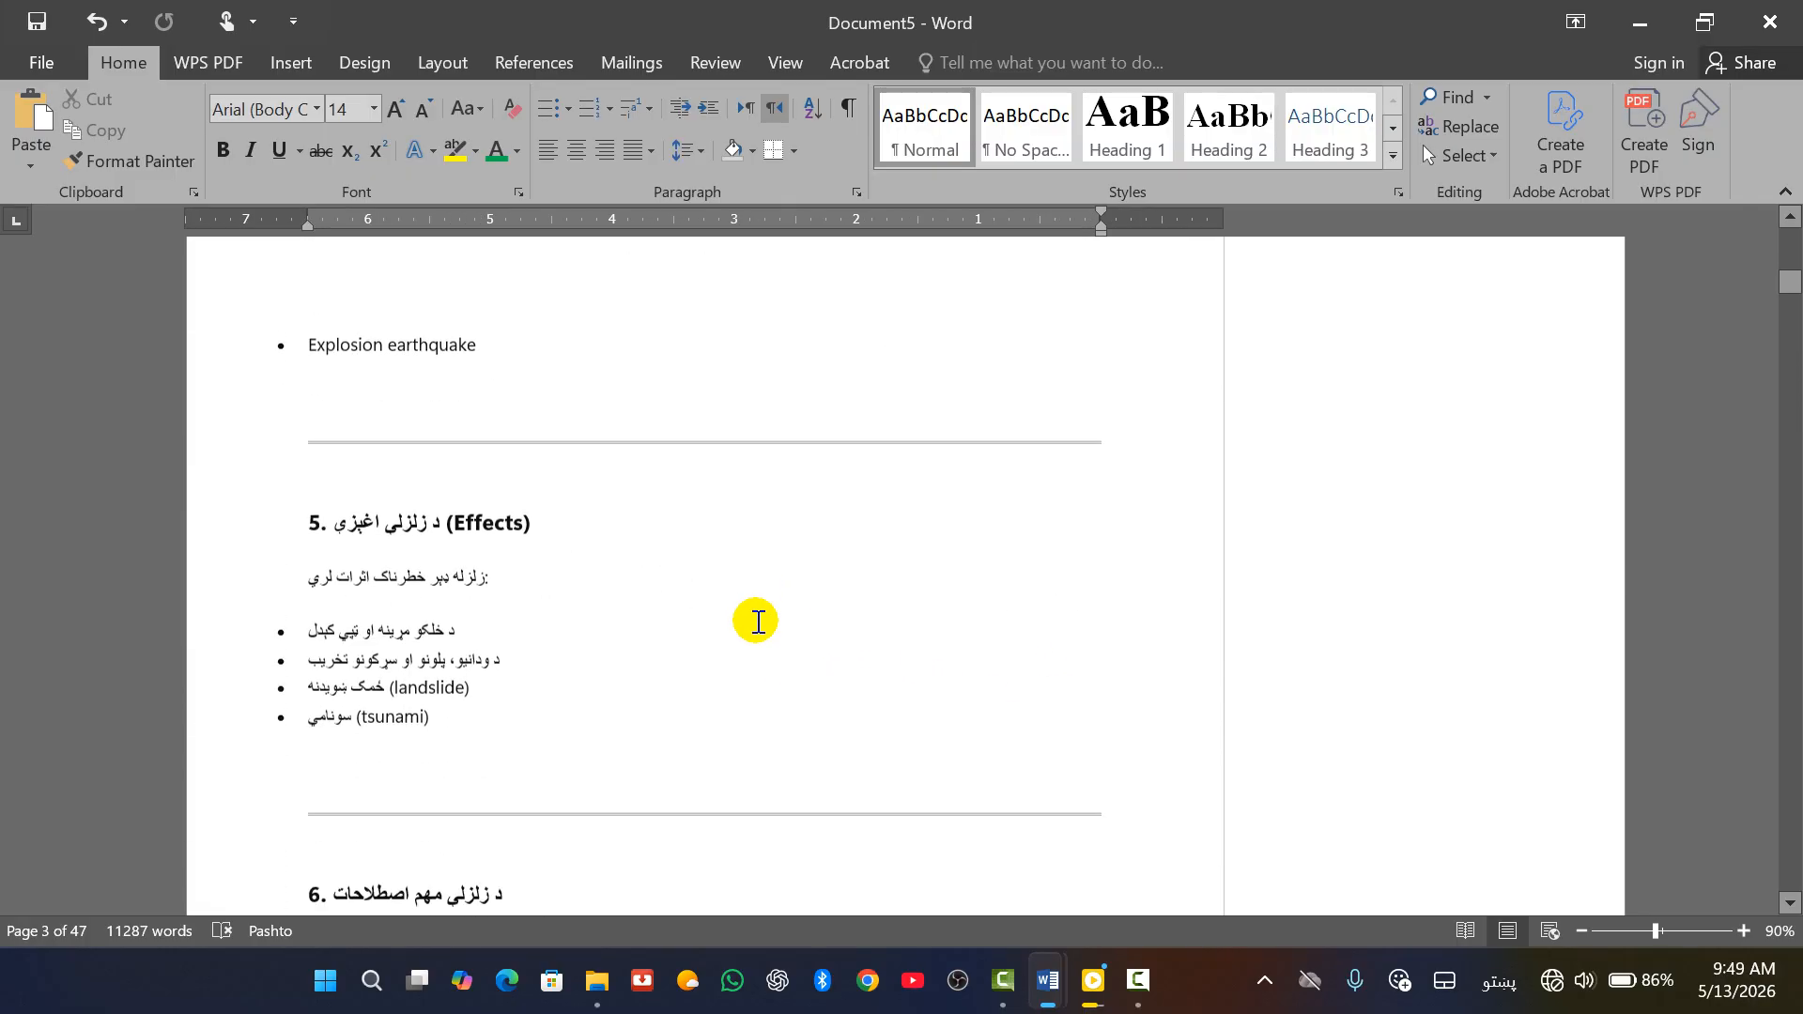
scroll(757, 622, down, 7)
ctrl+scroll(769, 623, down, 6)
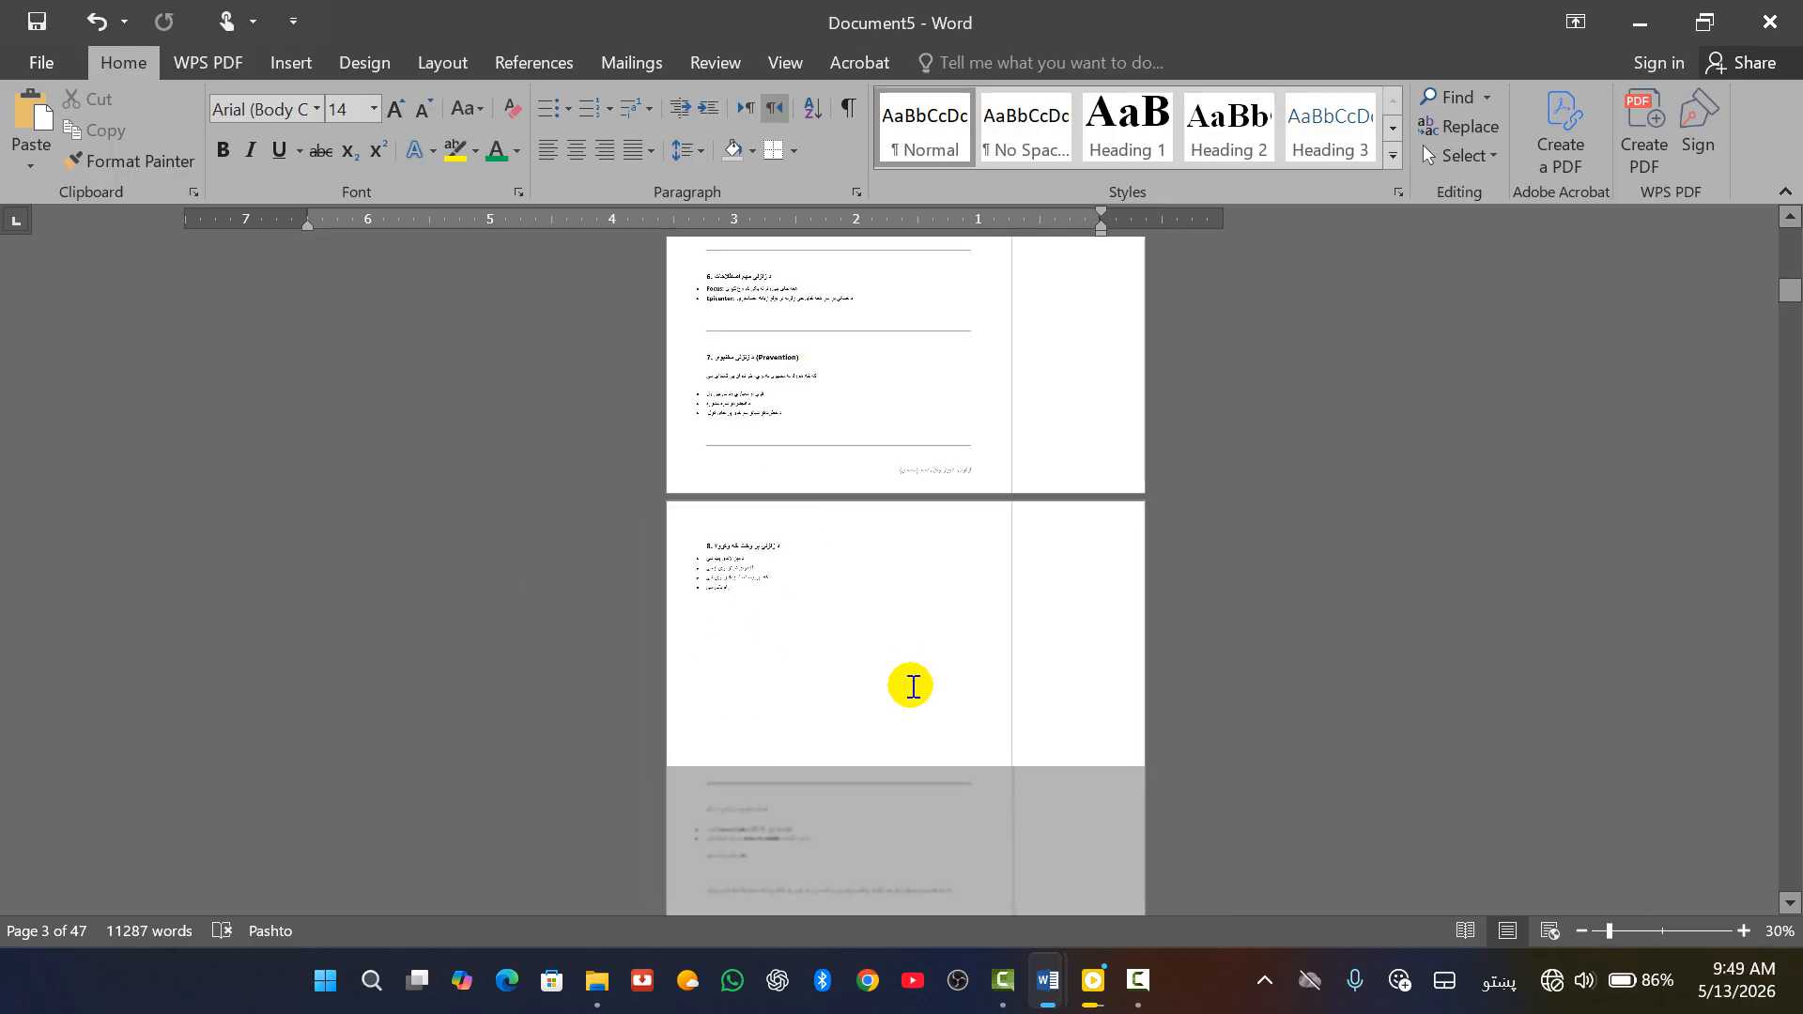
scroll(911, 685, down, 6)
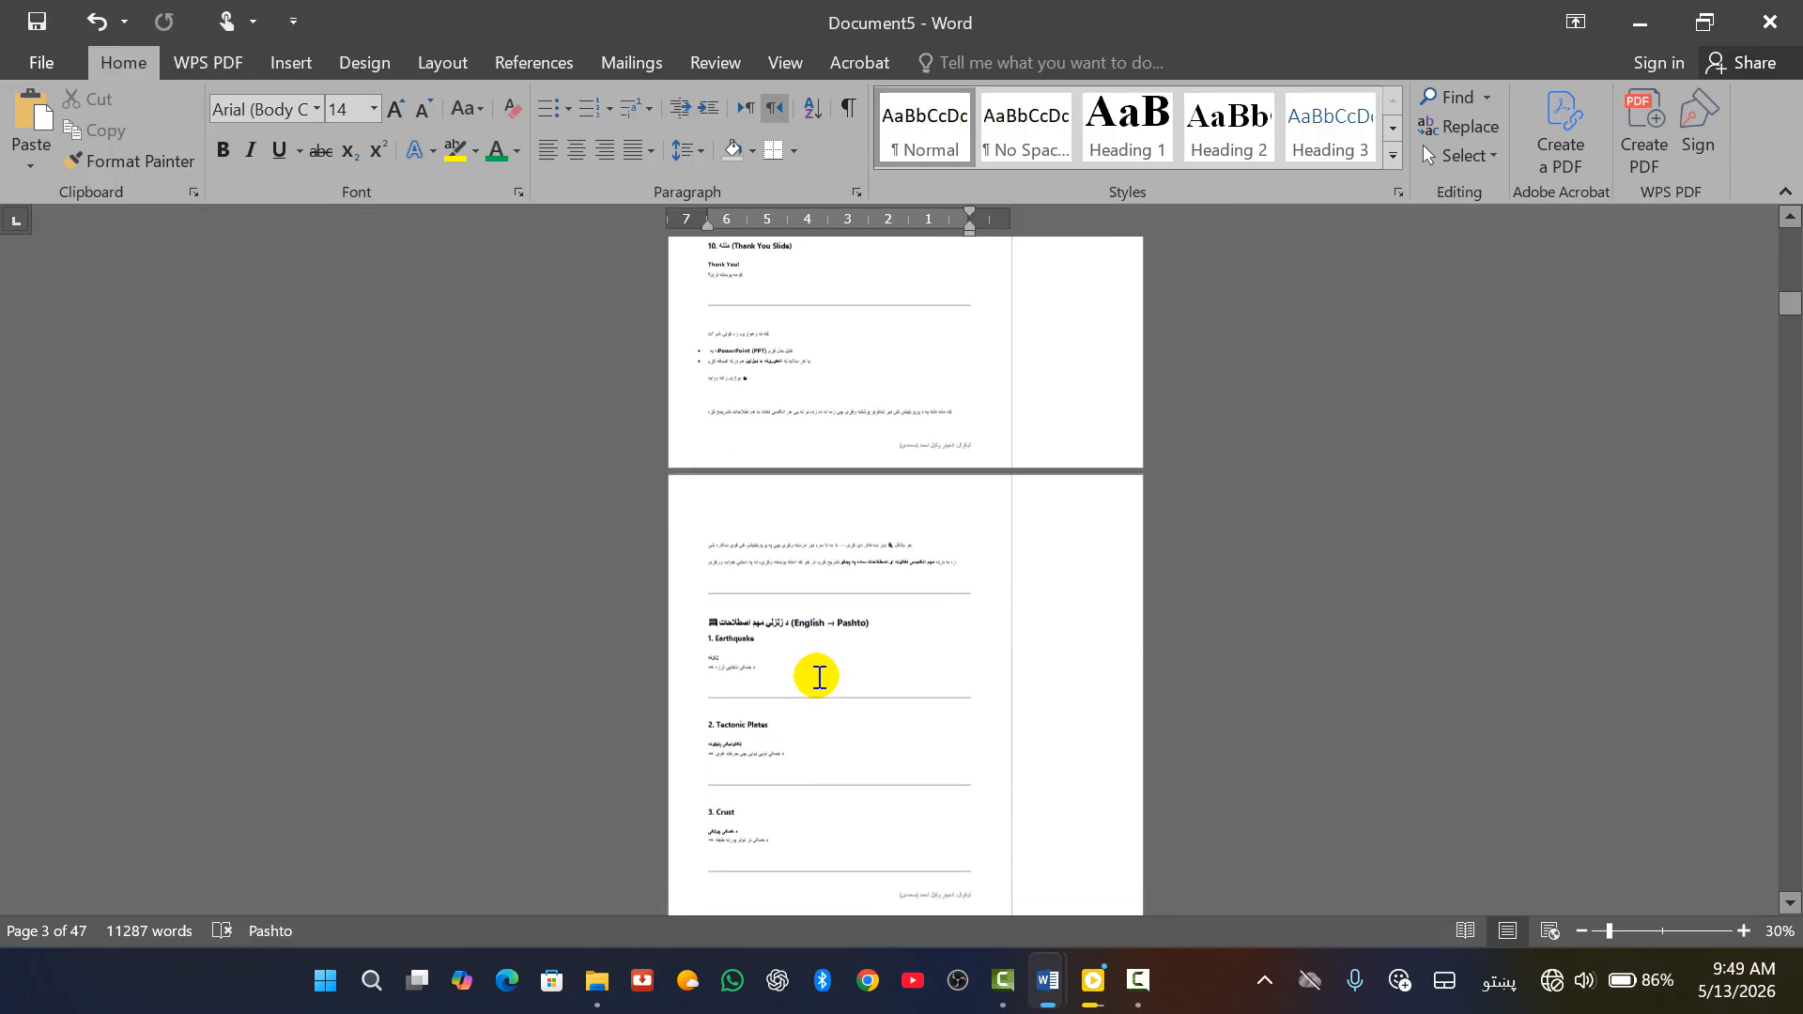
scroll(861, 673, down, 2)
scroll(861, 674, up, 10)
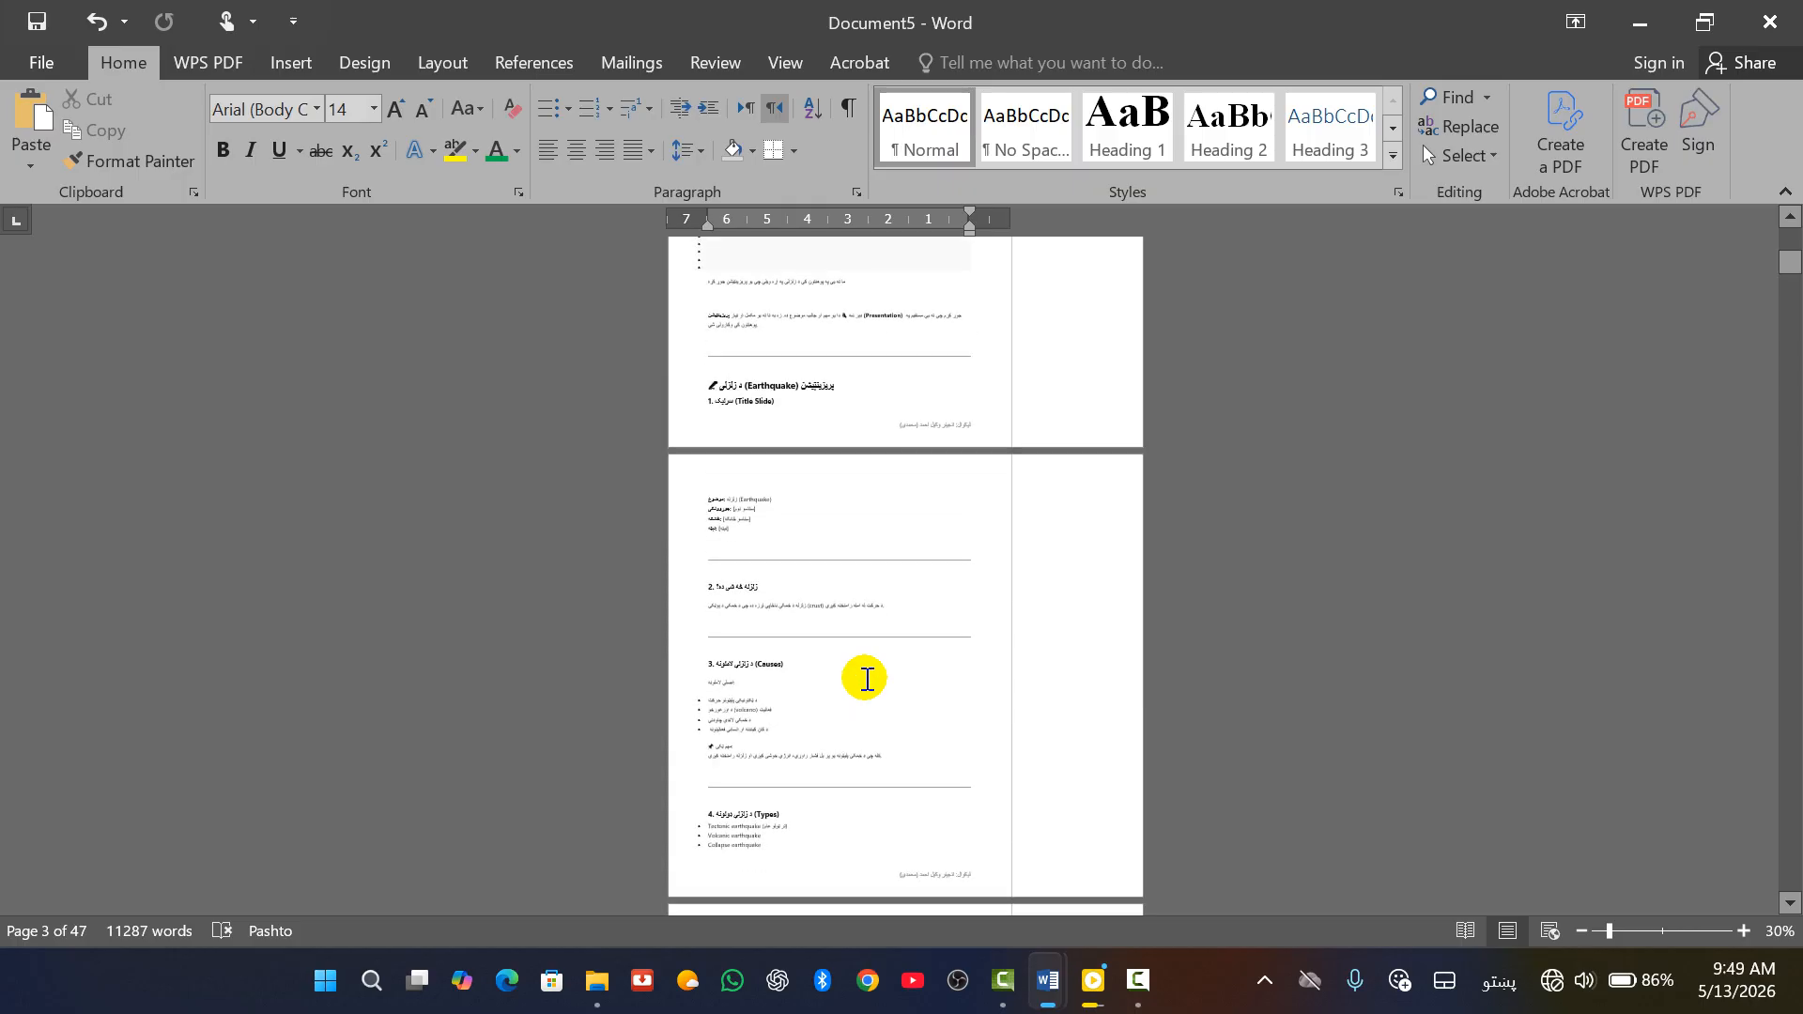
scroll(863, 654, up, 8)
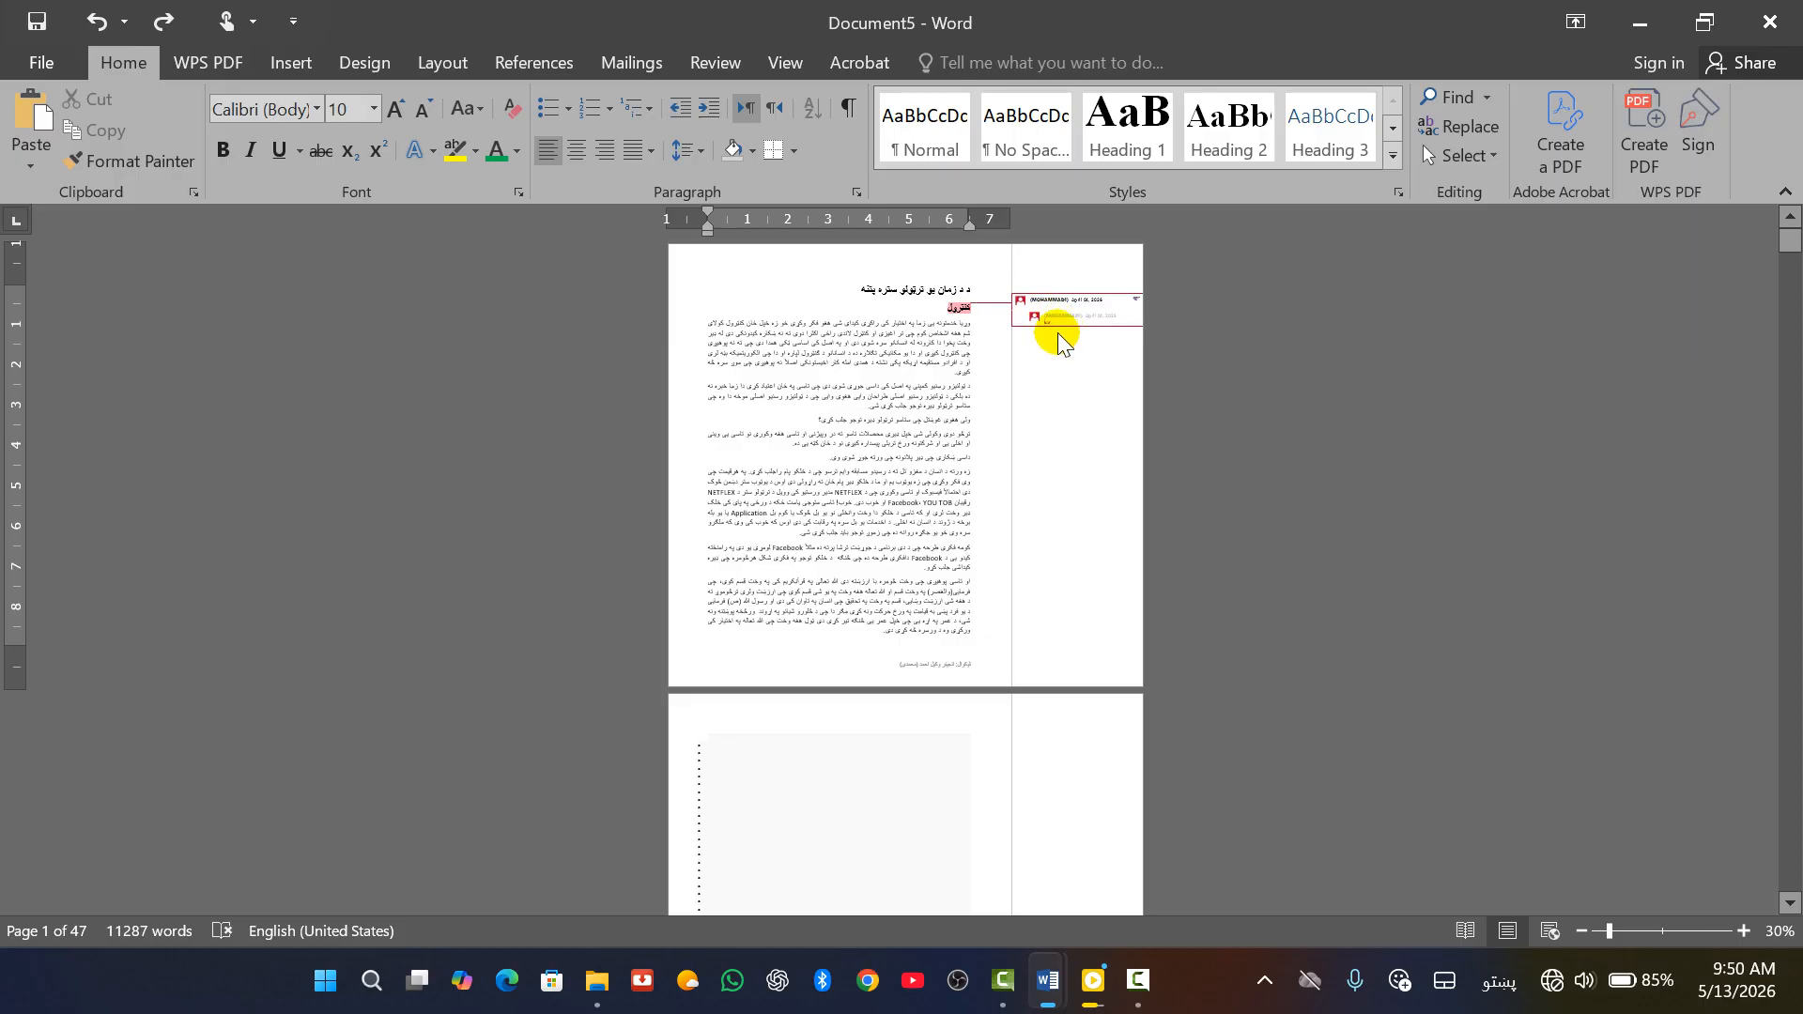
Delete the comment reply and the comment on the Pashto heading
ctrl+scroll(1059, 345, up, 6)
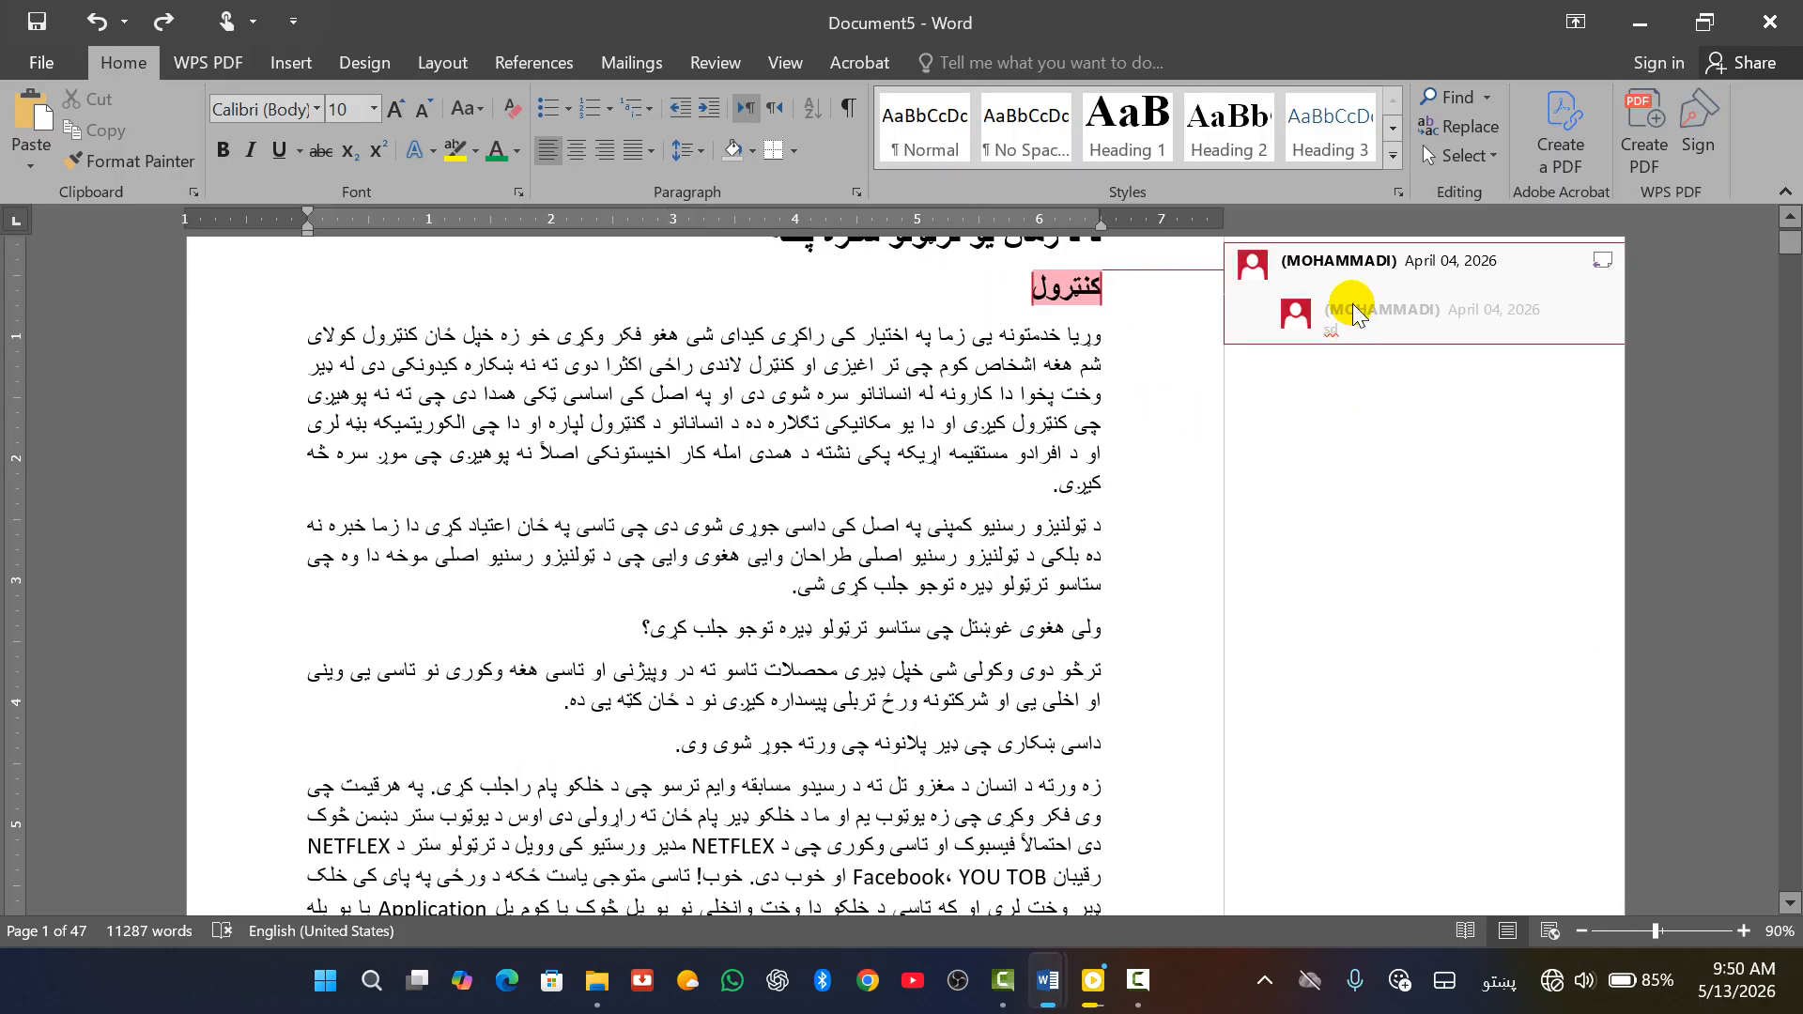
right_click(1338, 324)
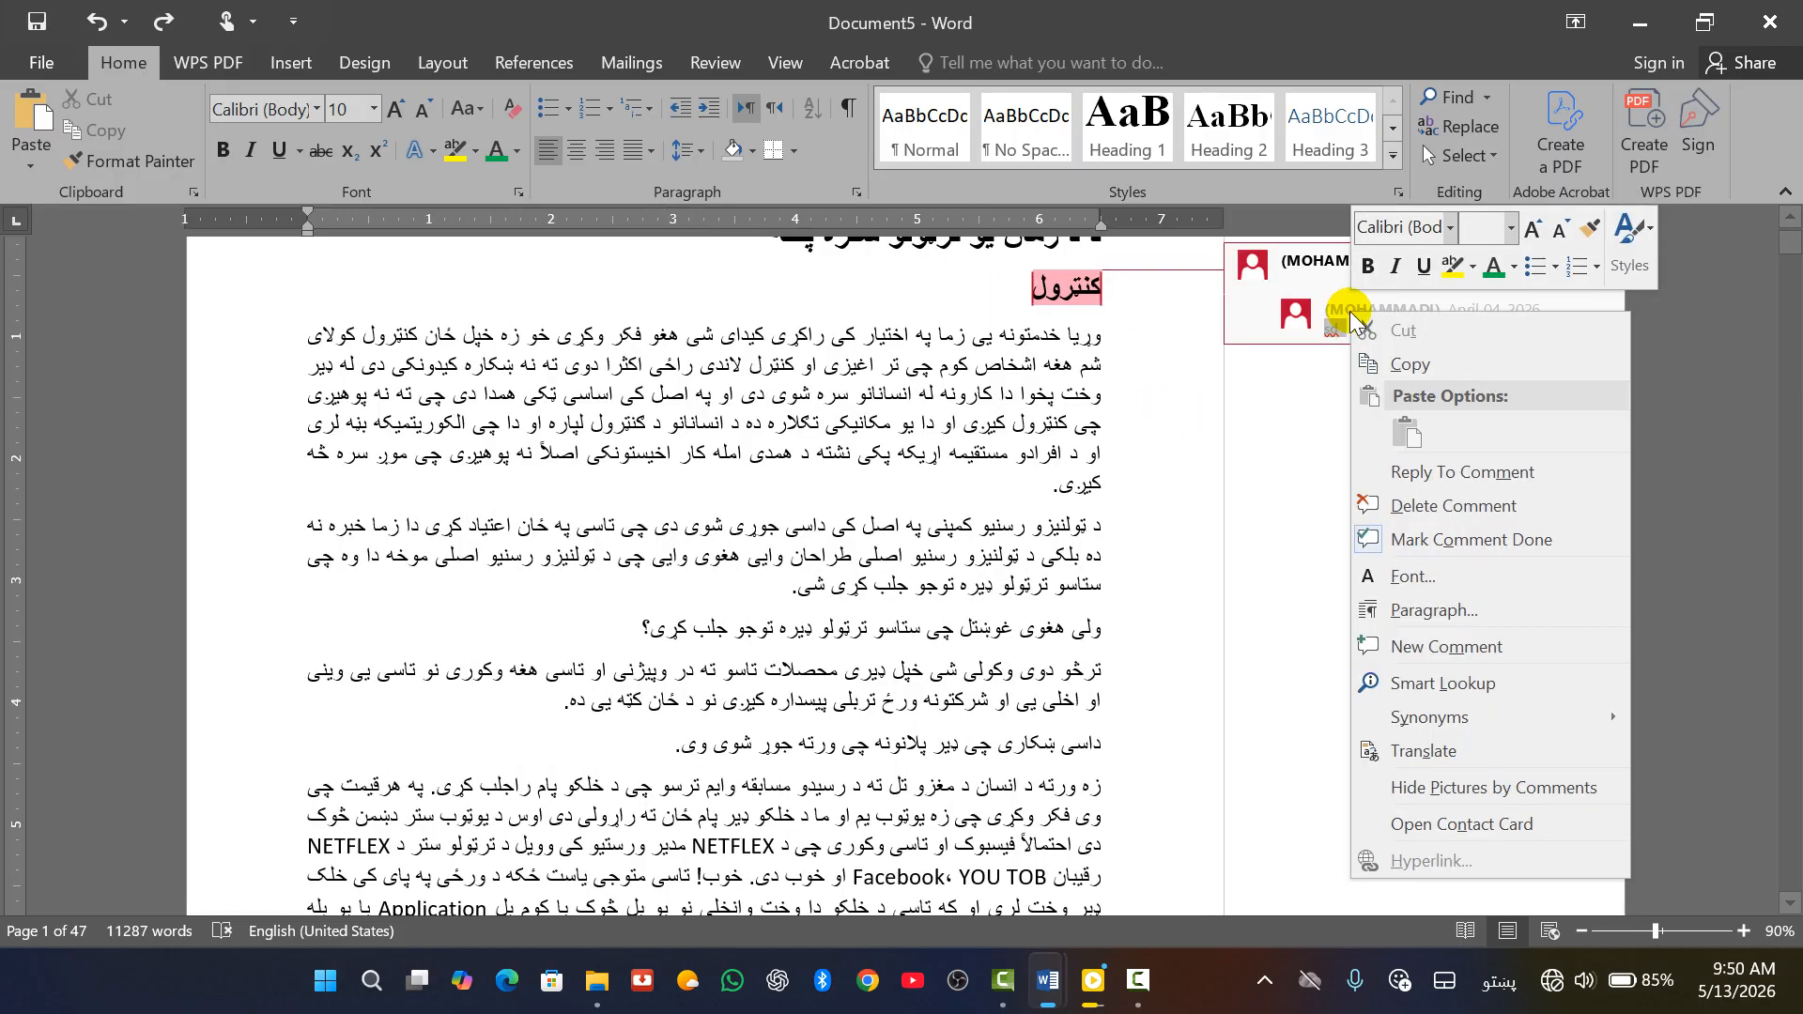
click(1397, 514)
click(1335, 275)
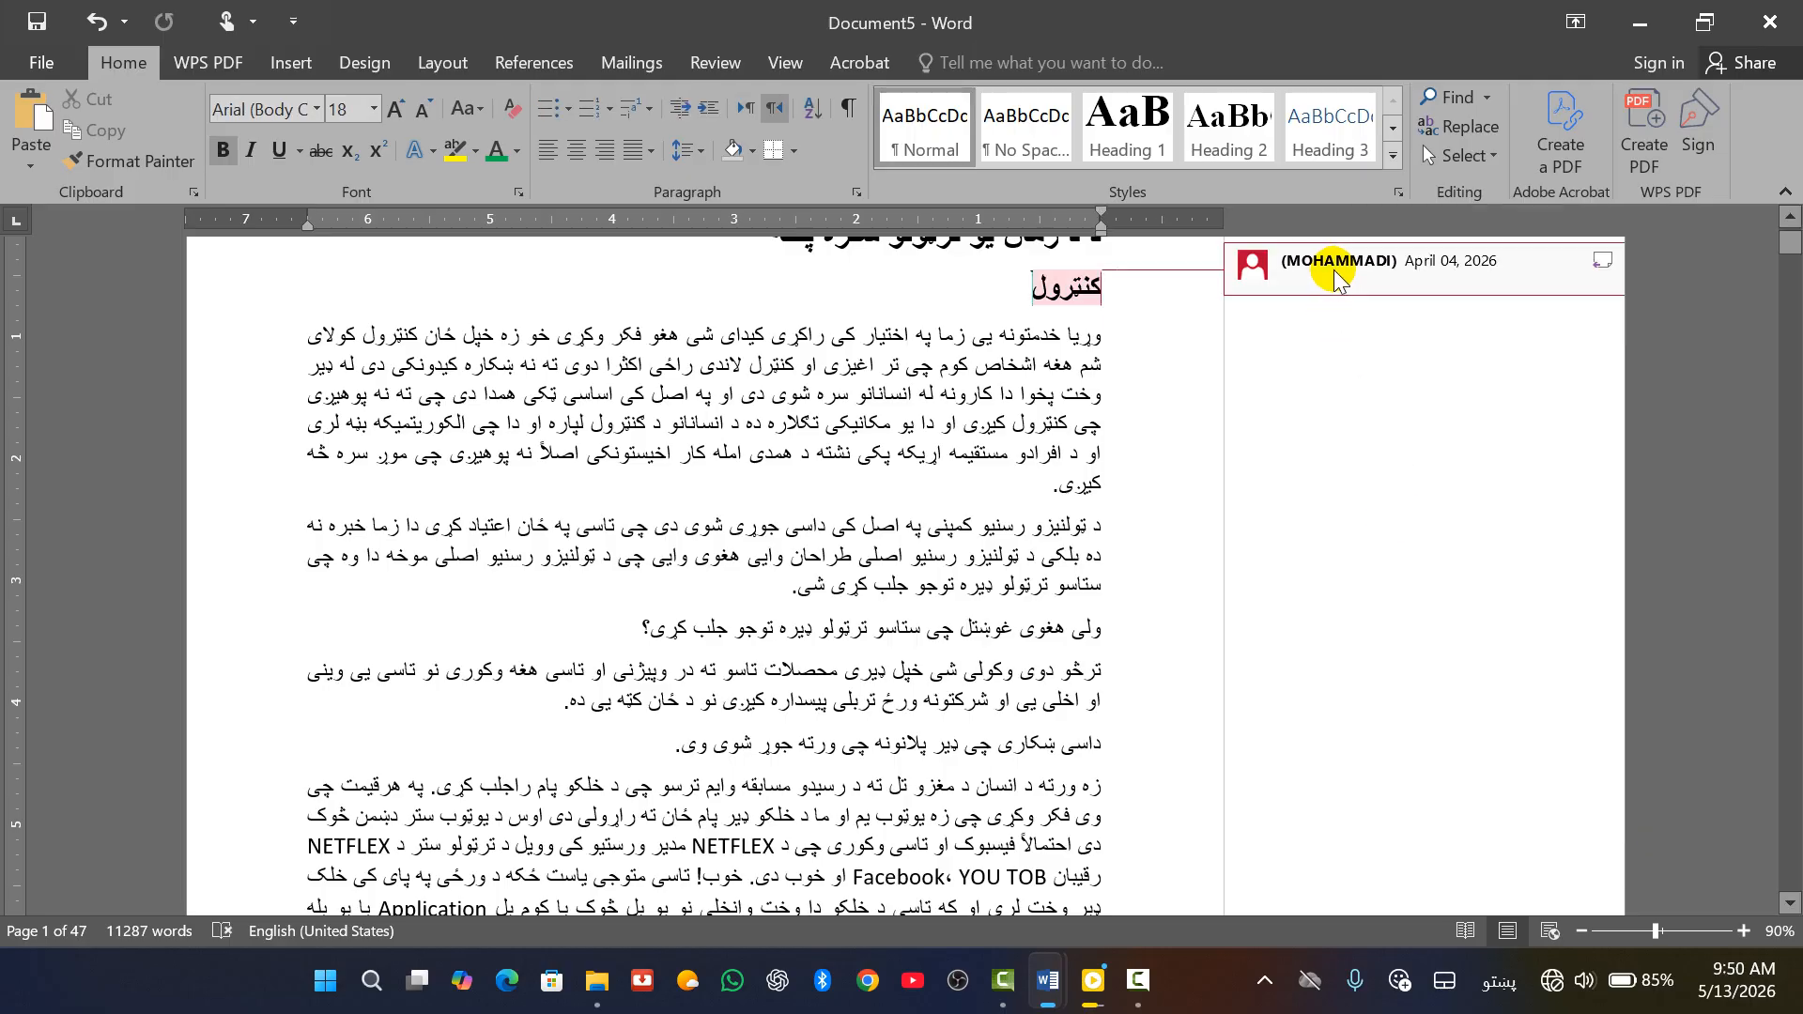
right_click(1335, 275)
click(1419, 477)
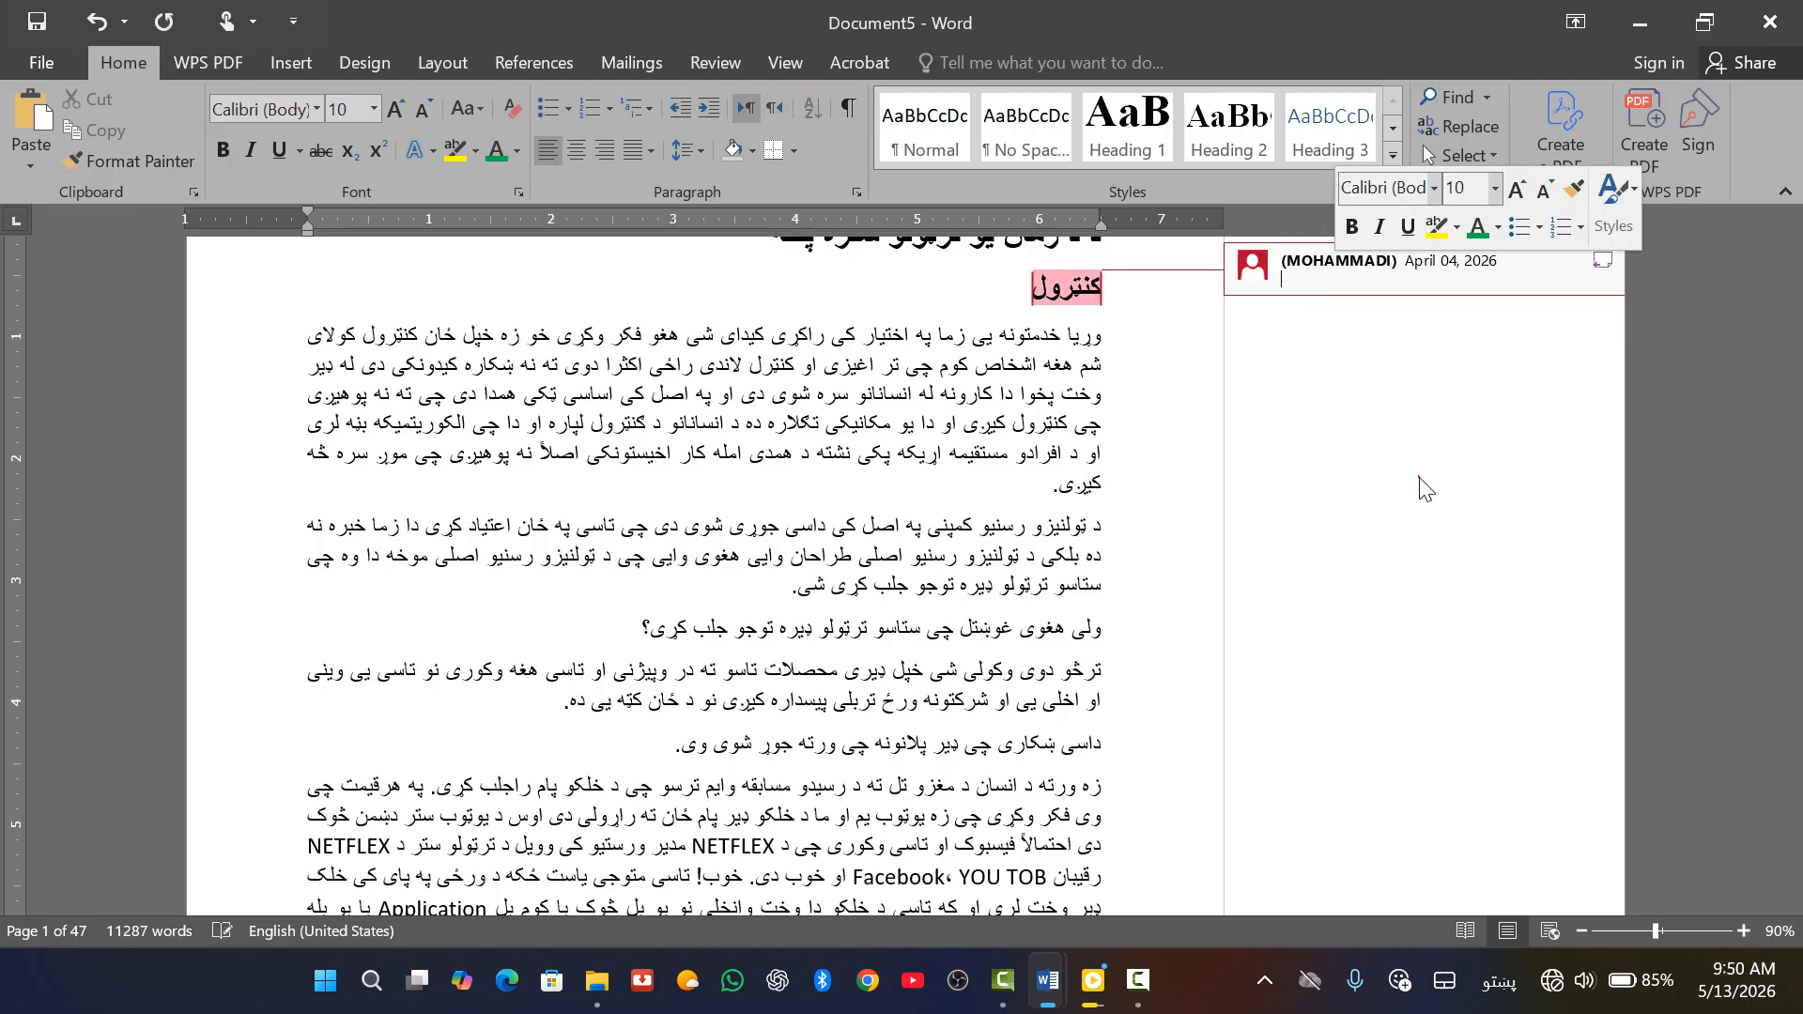
Dismiss the Insert Object options without inserting, then start a new blank document
scroll(1100, 625, down, 15)
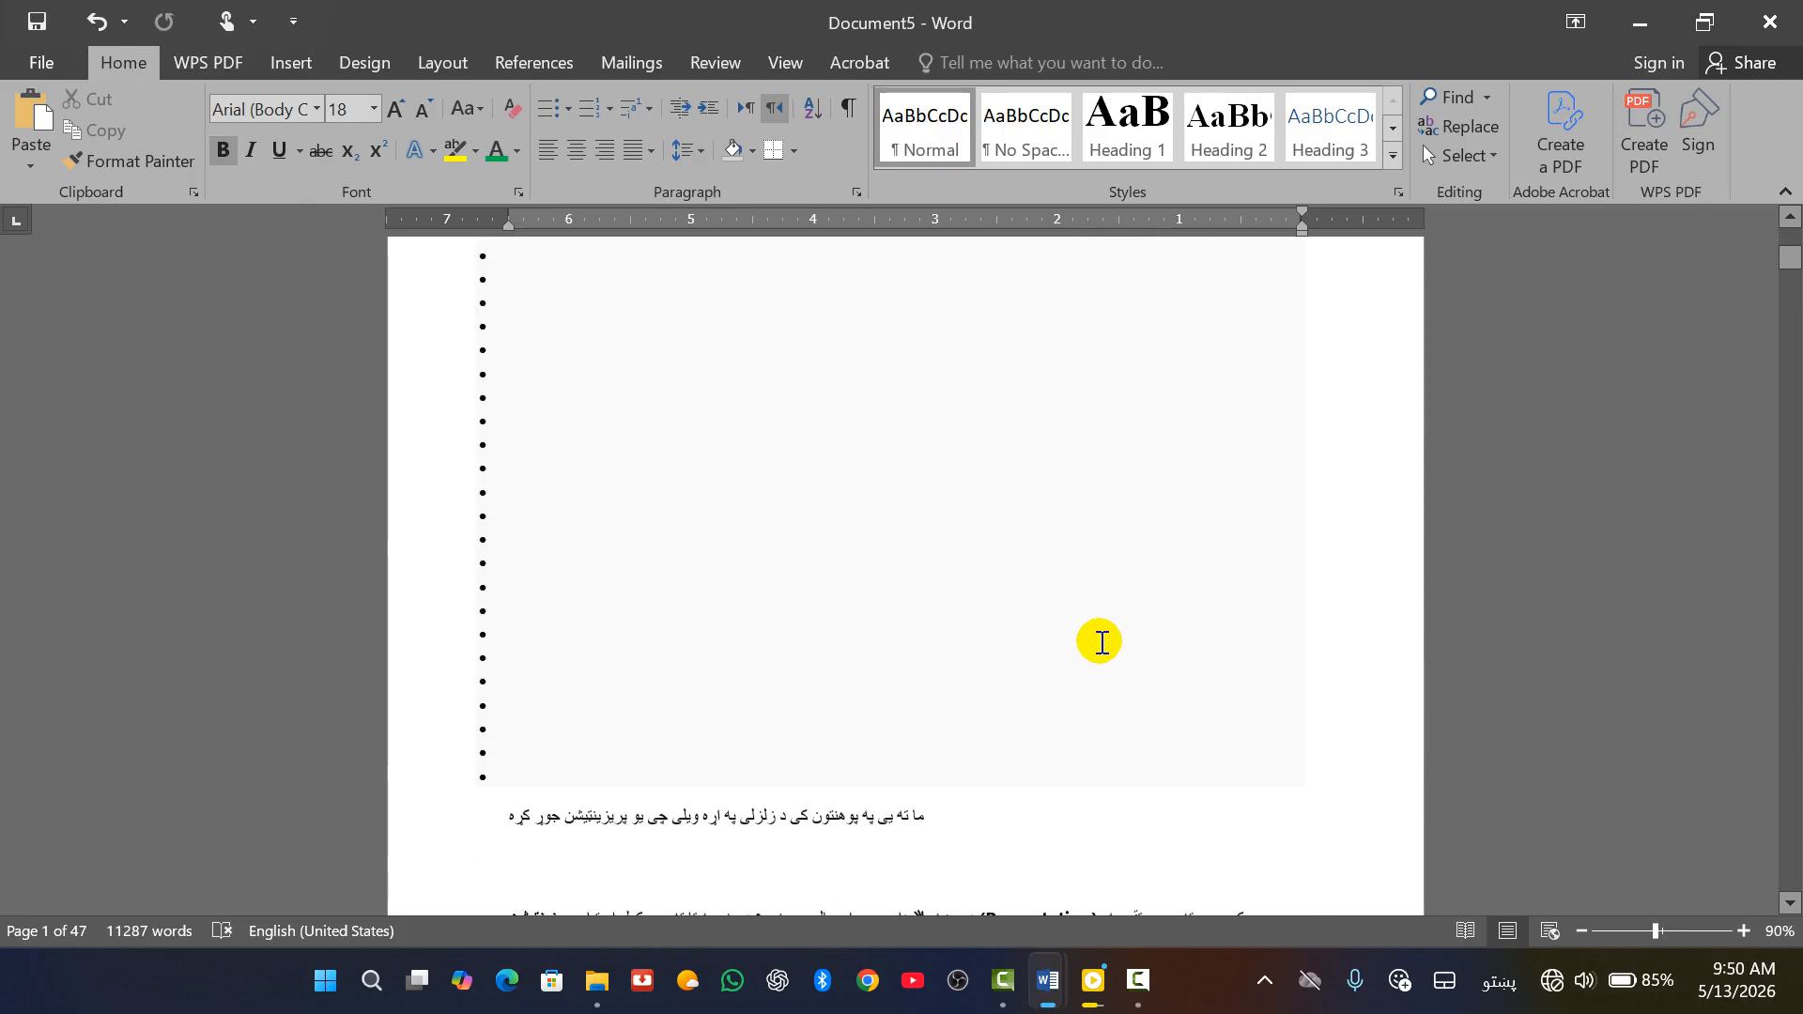
ctrl+scroll(1102, 650, down, 6)
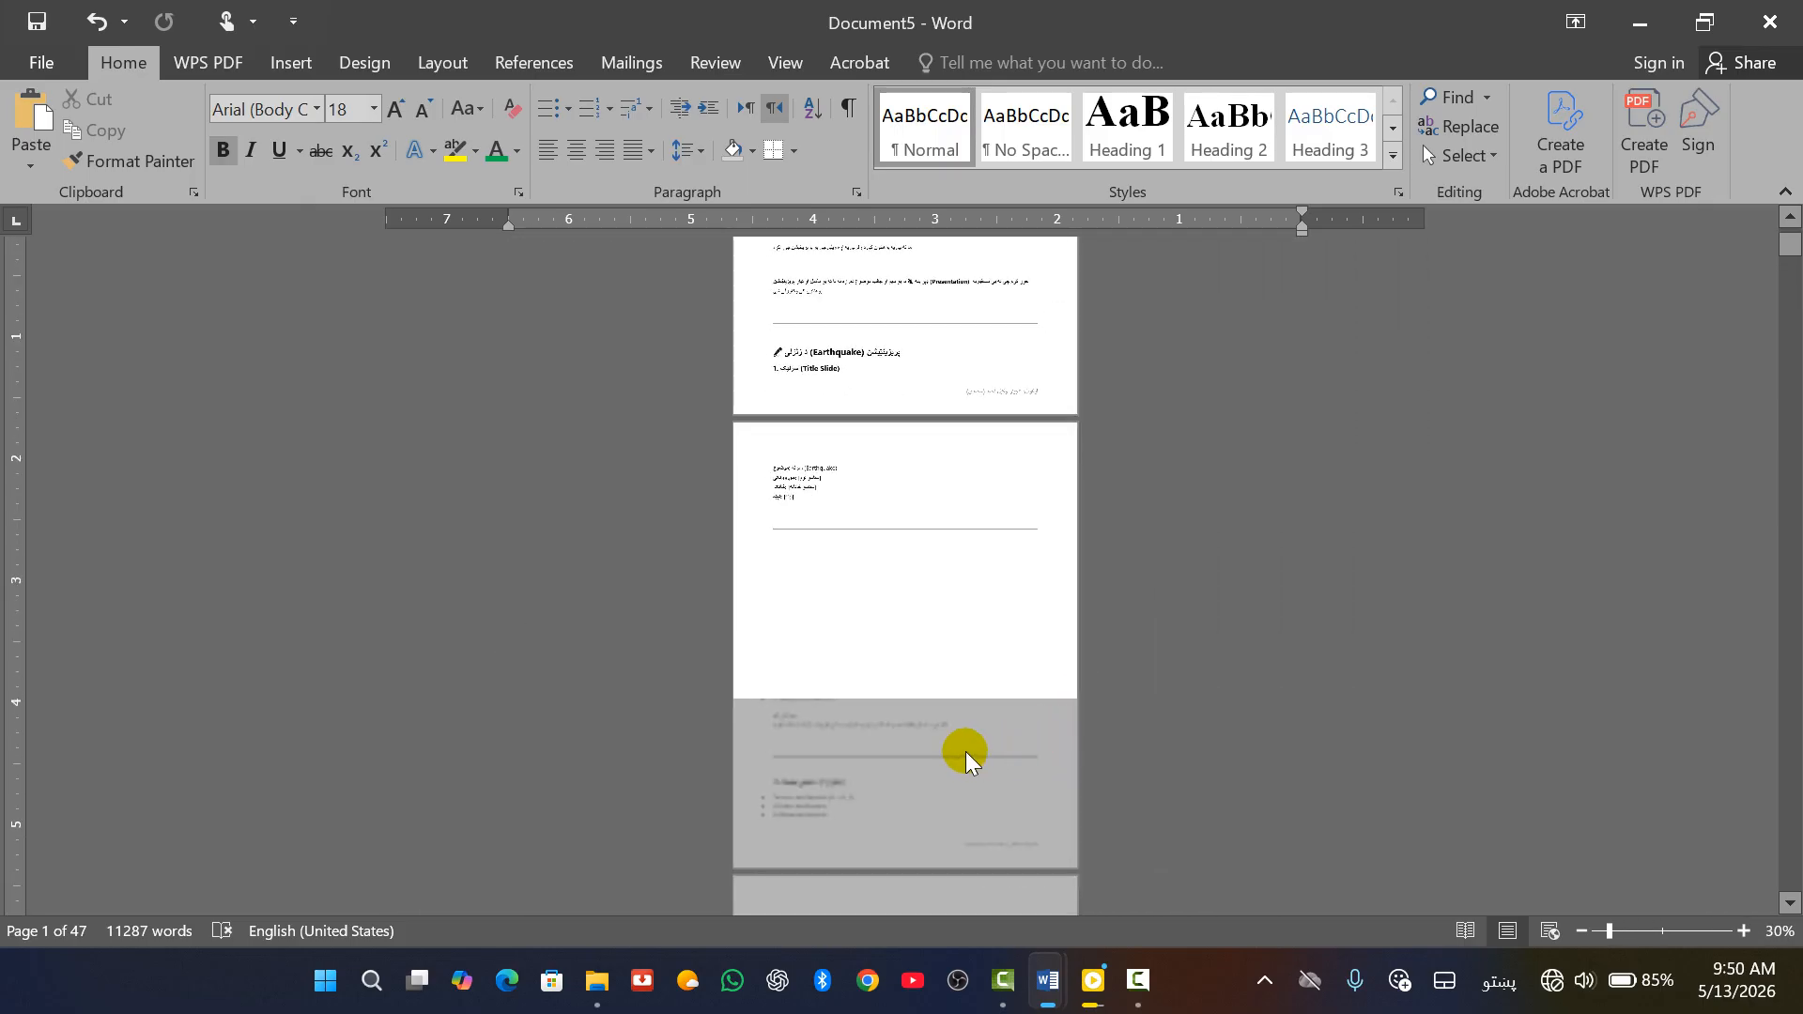
scroll(936, 714, down, 20)
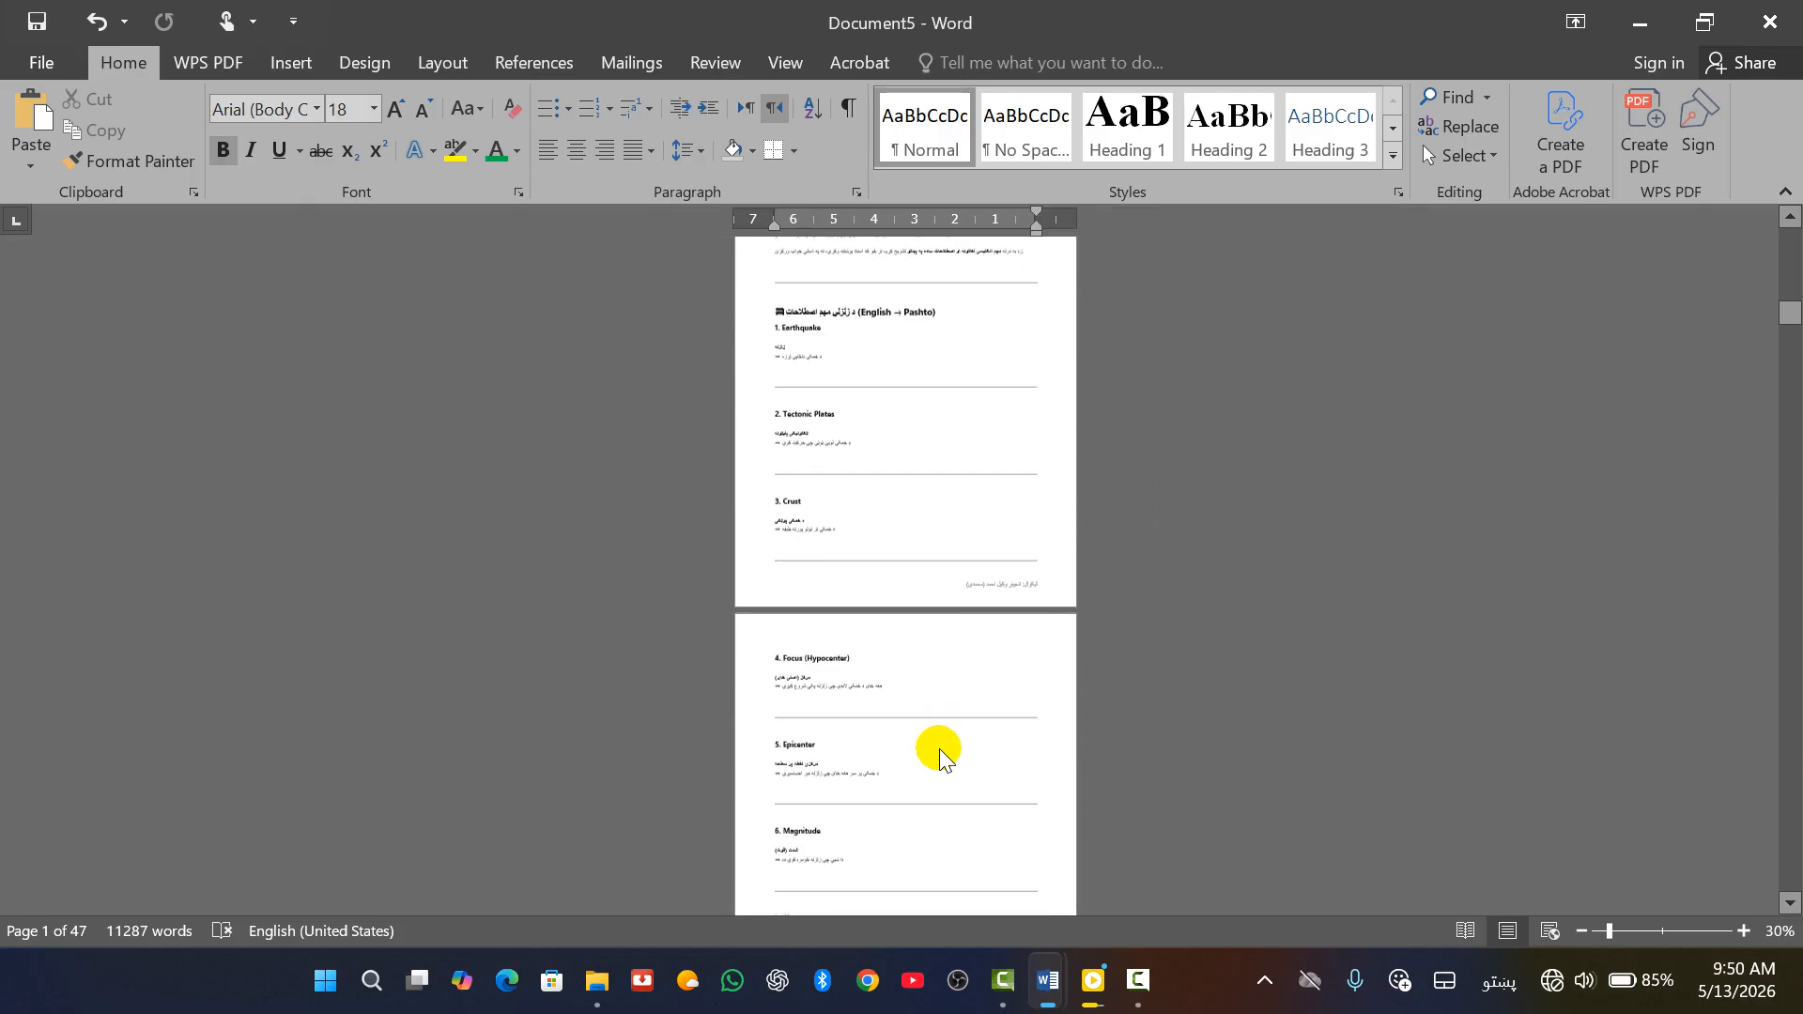
scroll(951, 756, up, 20)
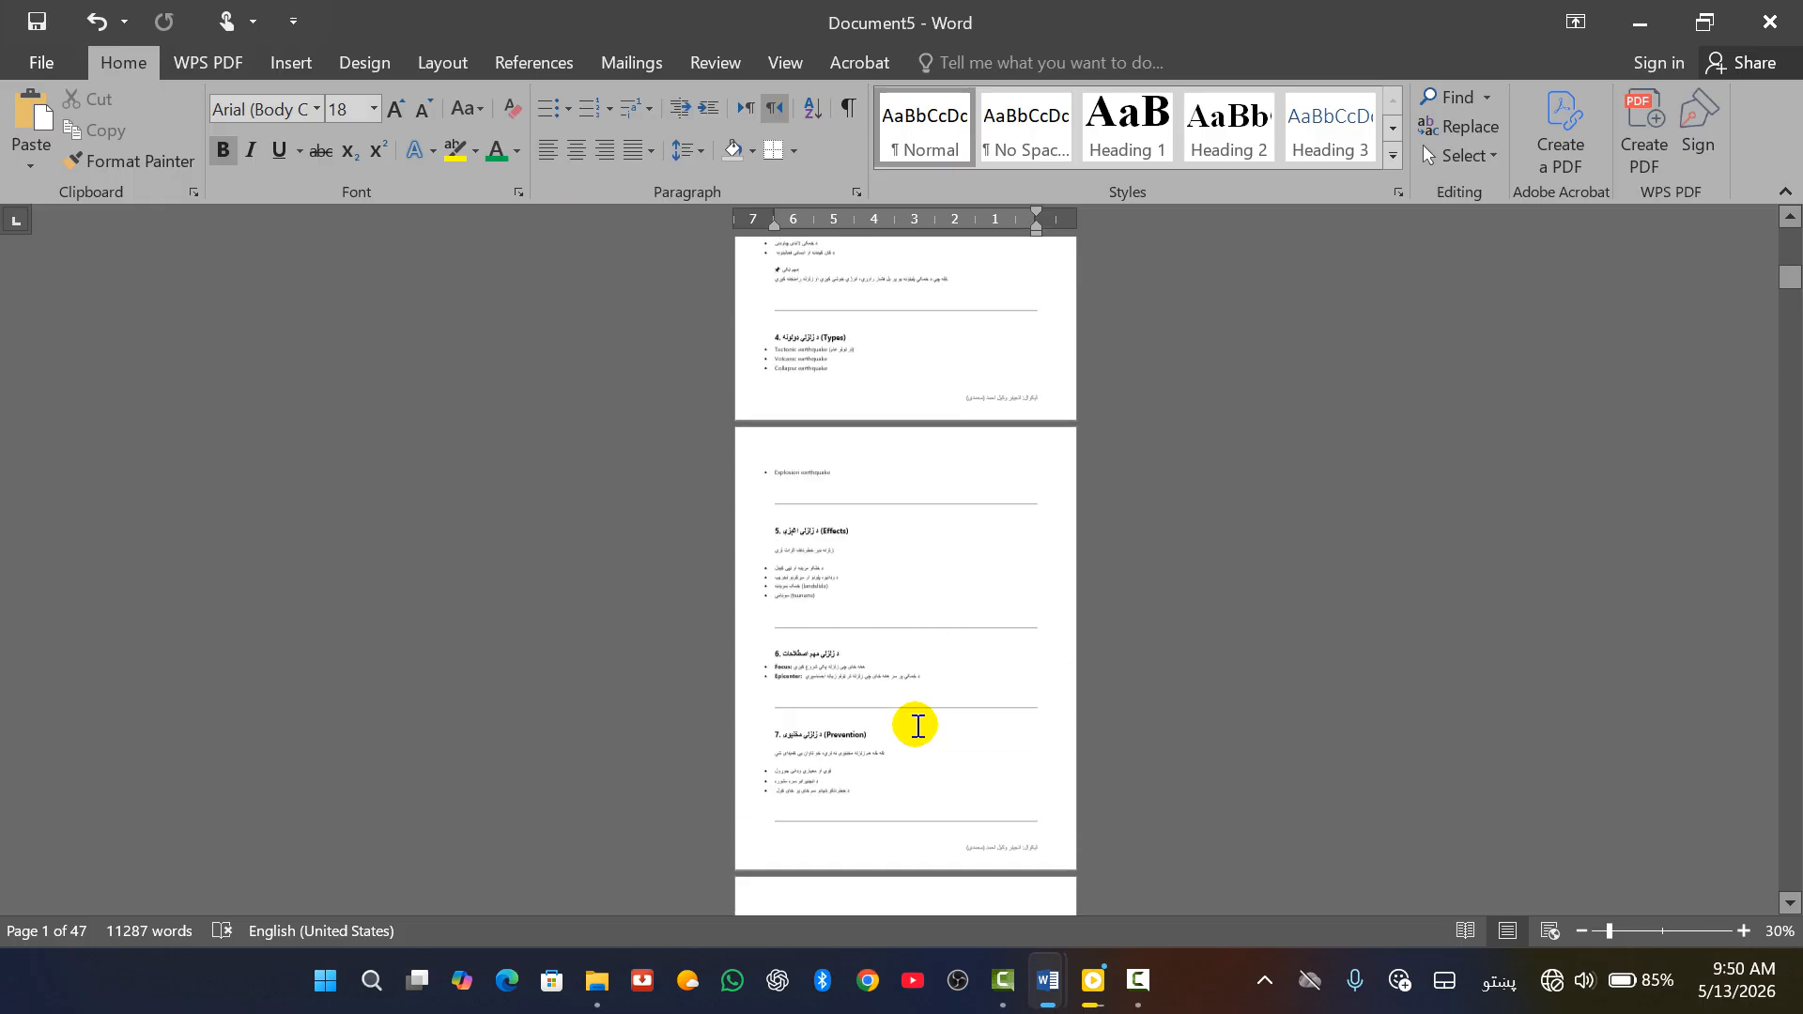
scroll(914, 718, up, 5)
ctrl+scroll(893, 583, up, 7)
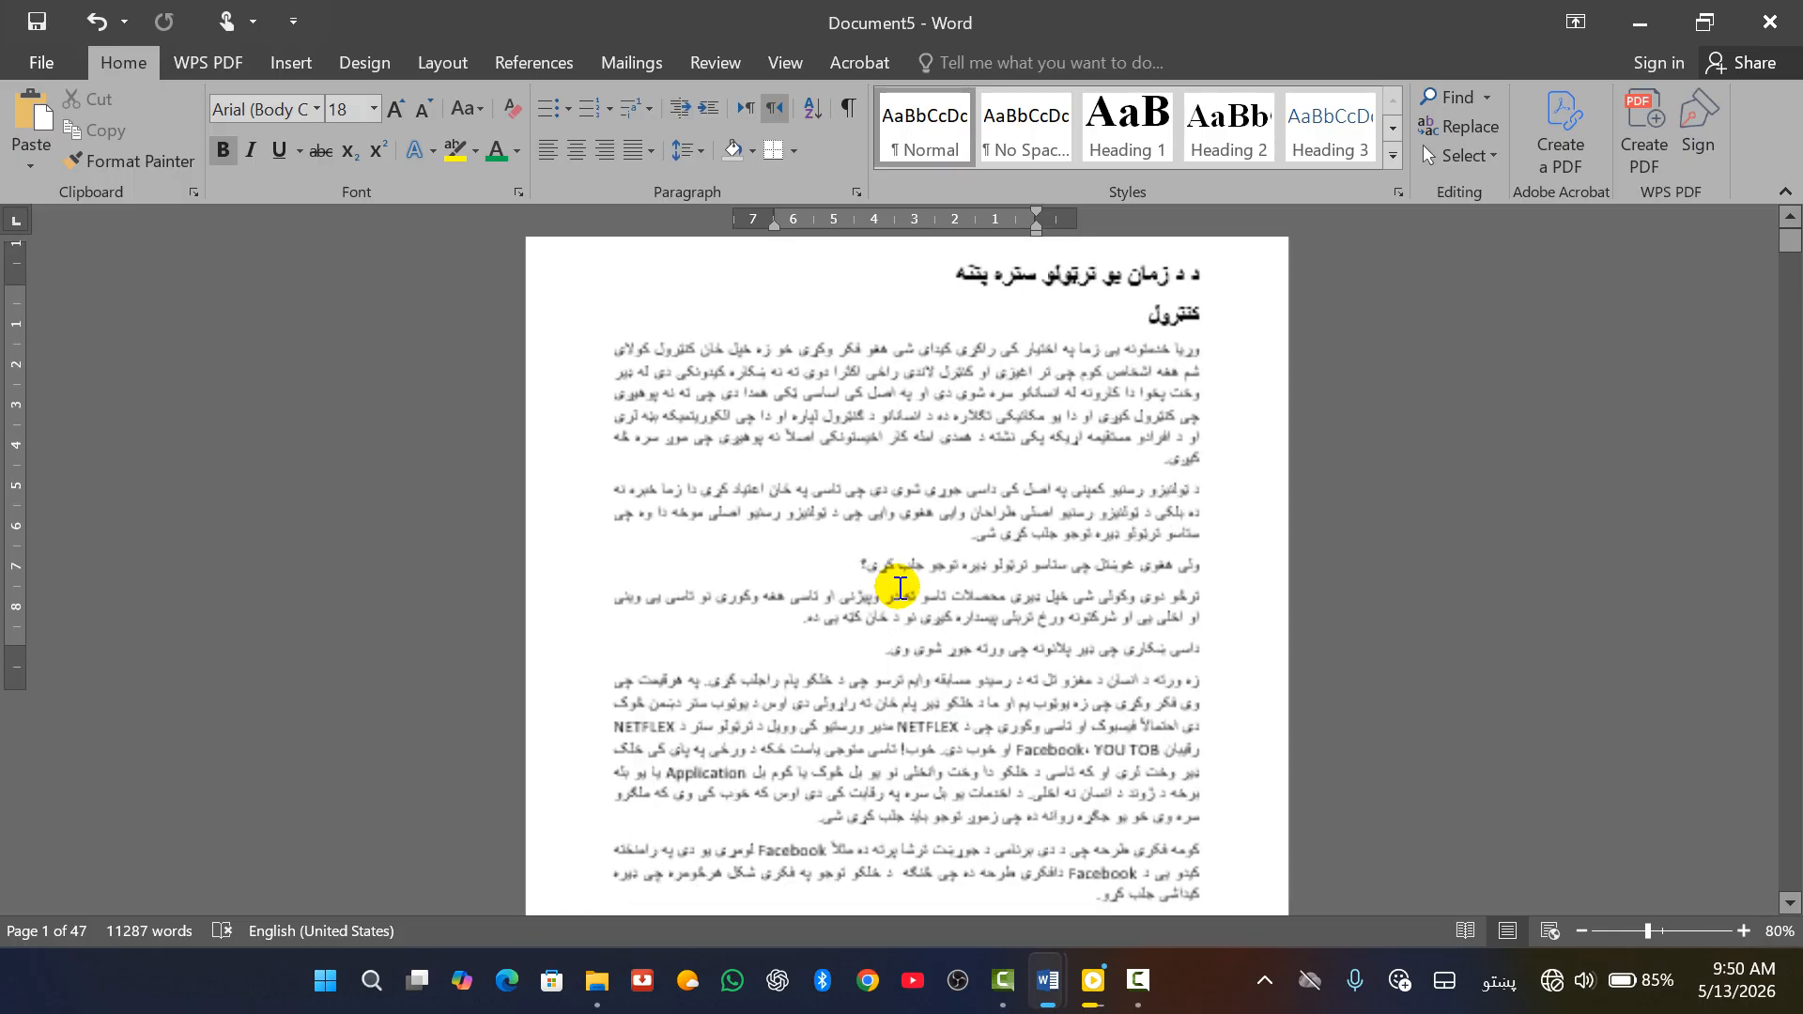
click(292, 62)
click(1567, 158)
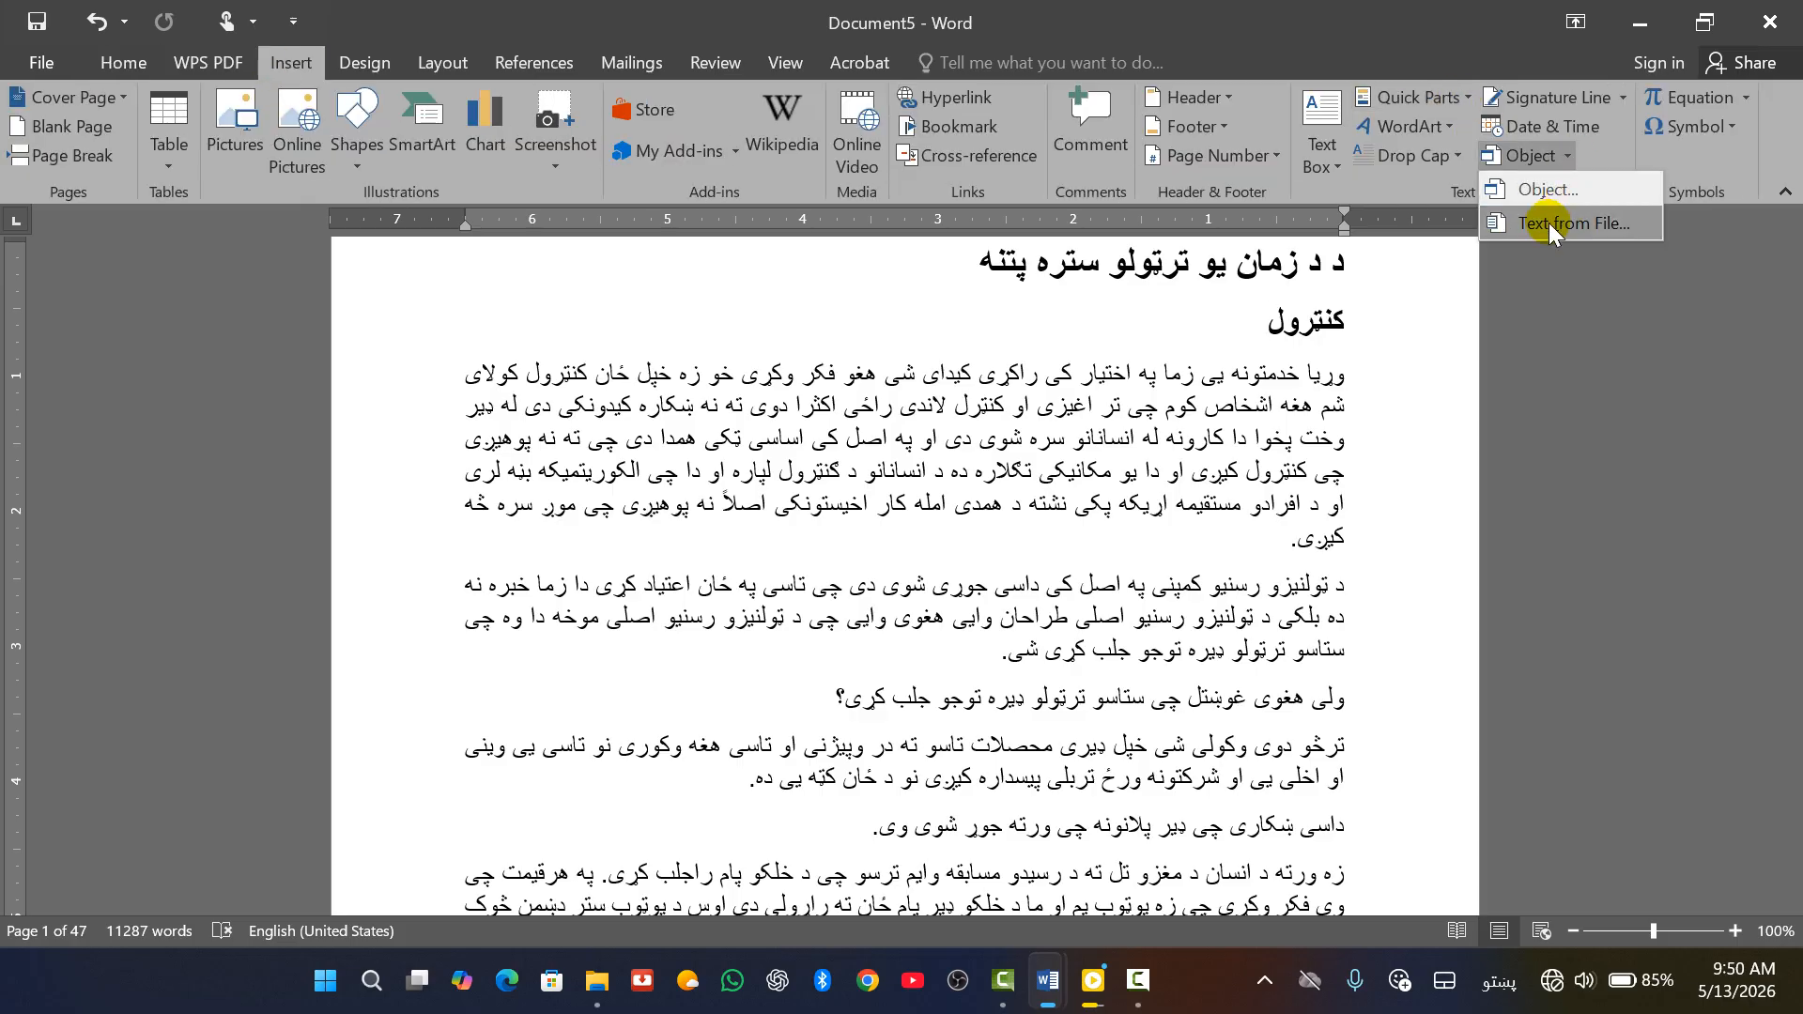
click(1687, 296)
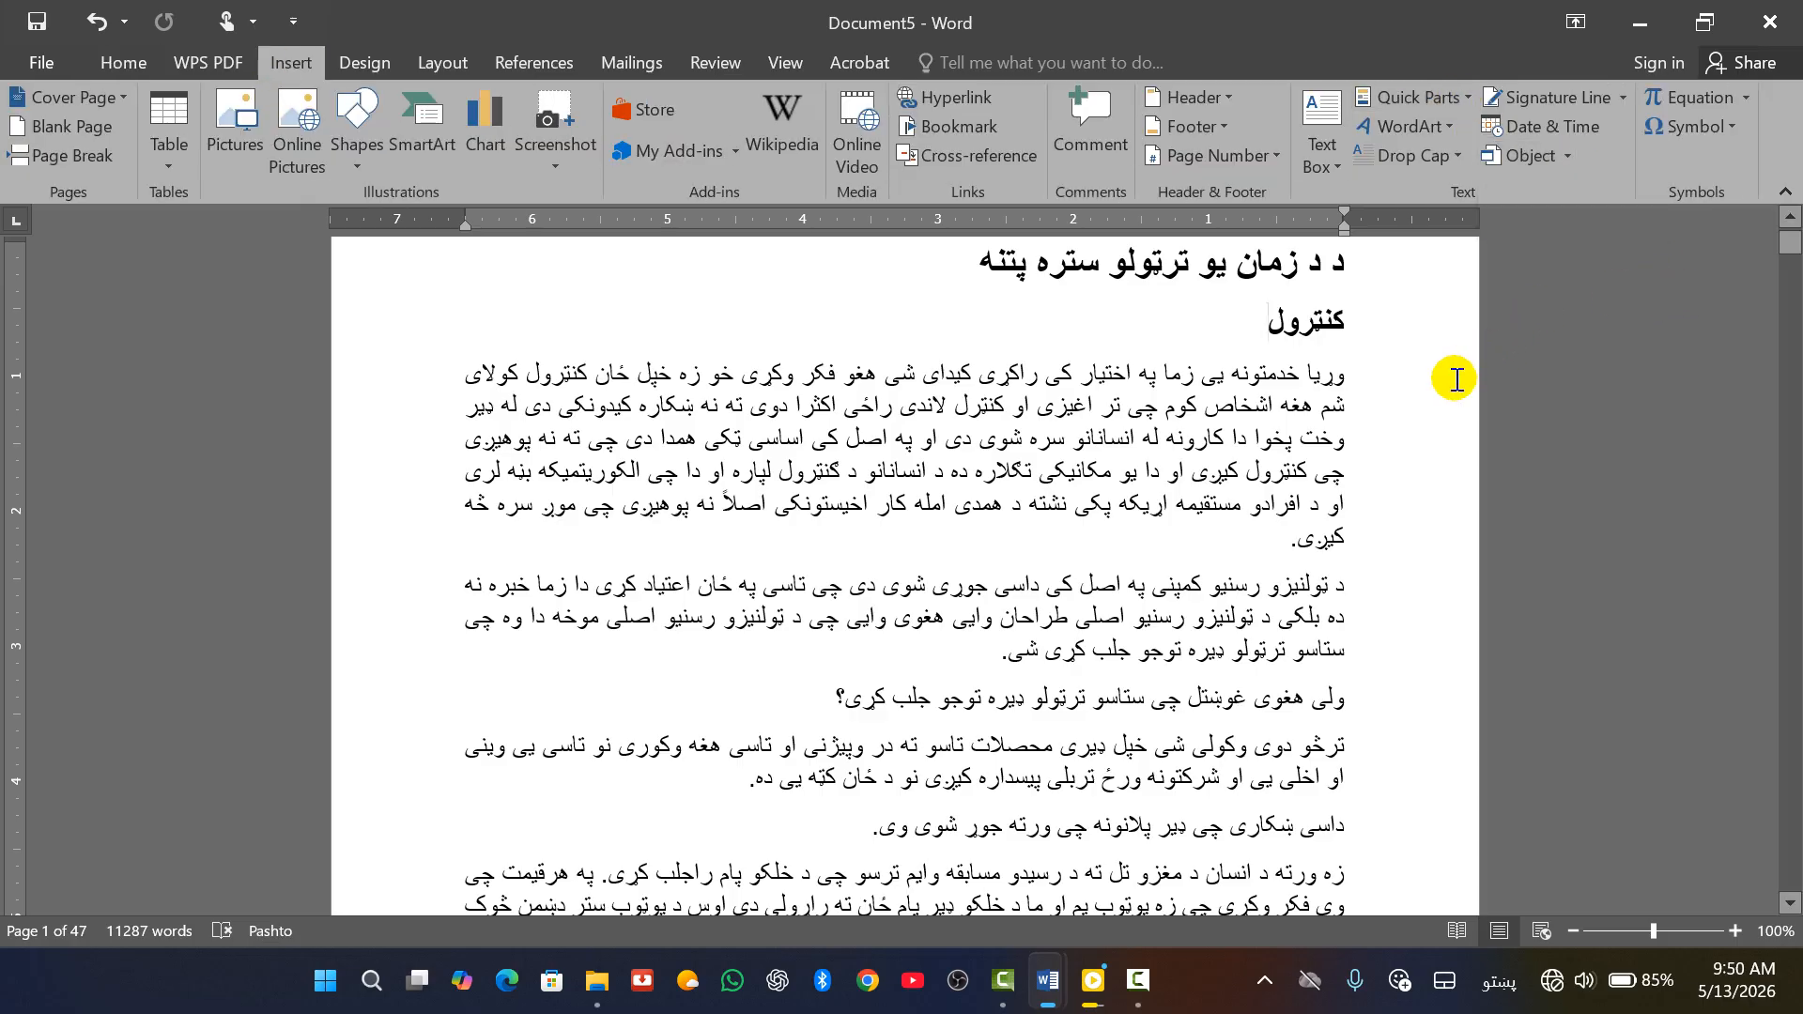
key(ctrl+n)
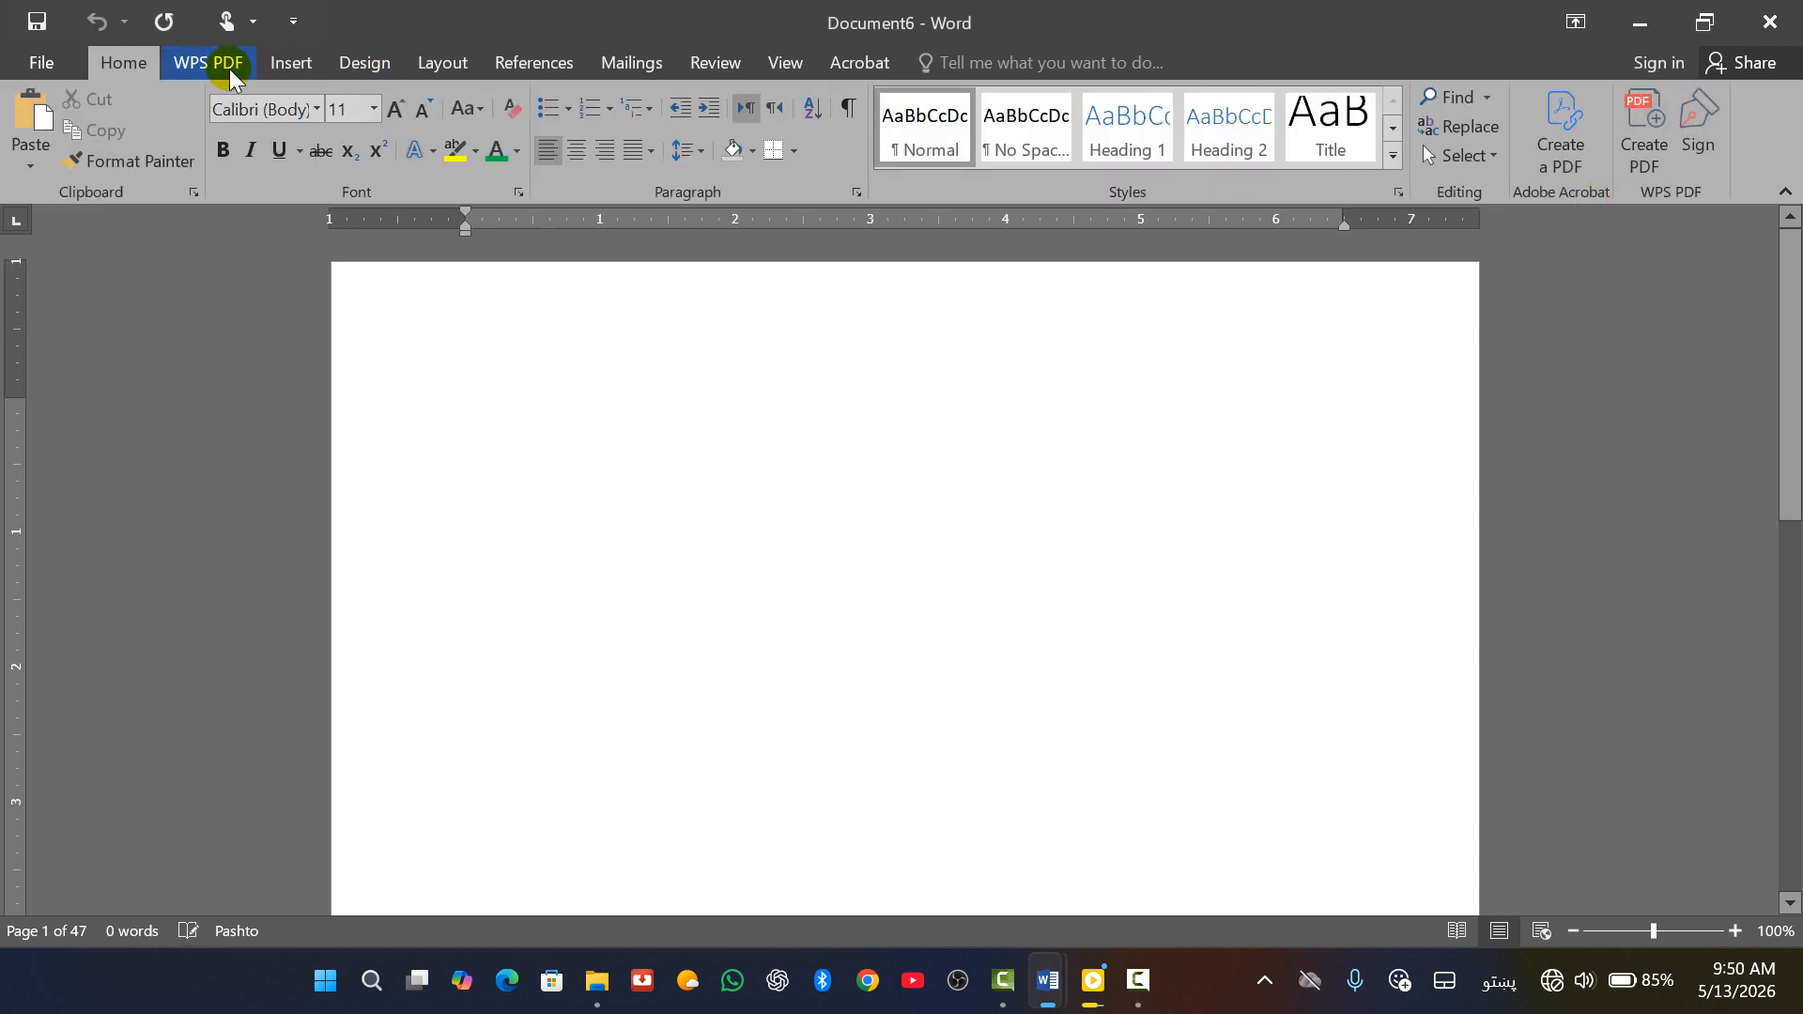
Insert the built-in Area of Circle equation A = πr² and add an empty line below it
click(293, 66)
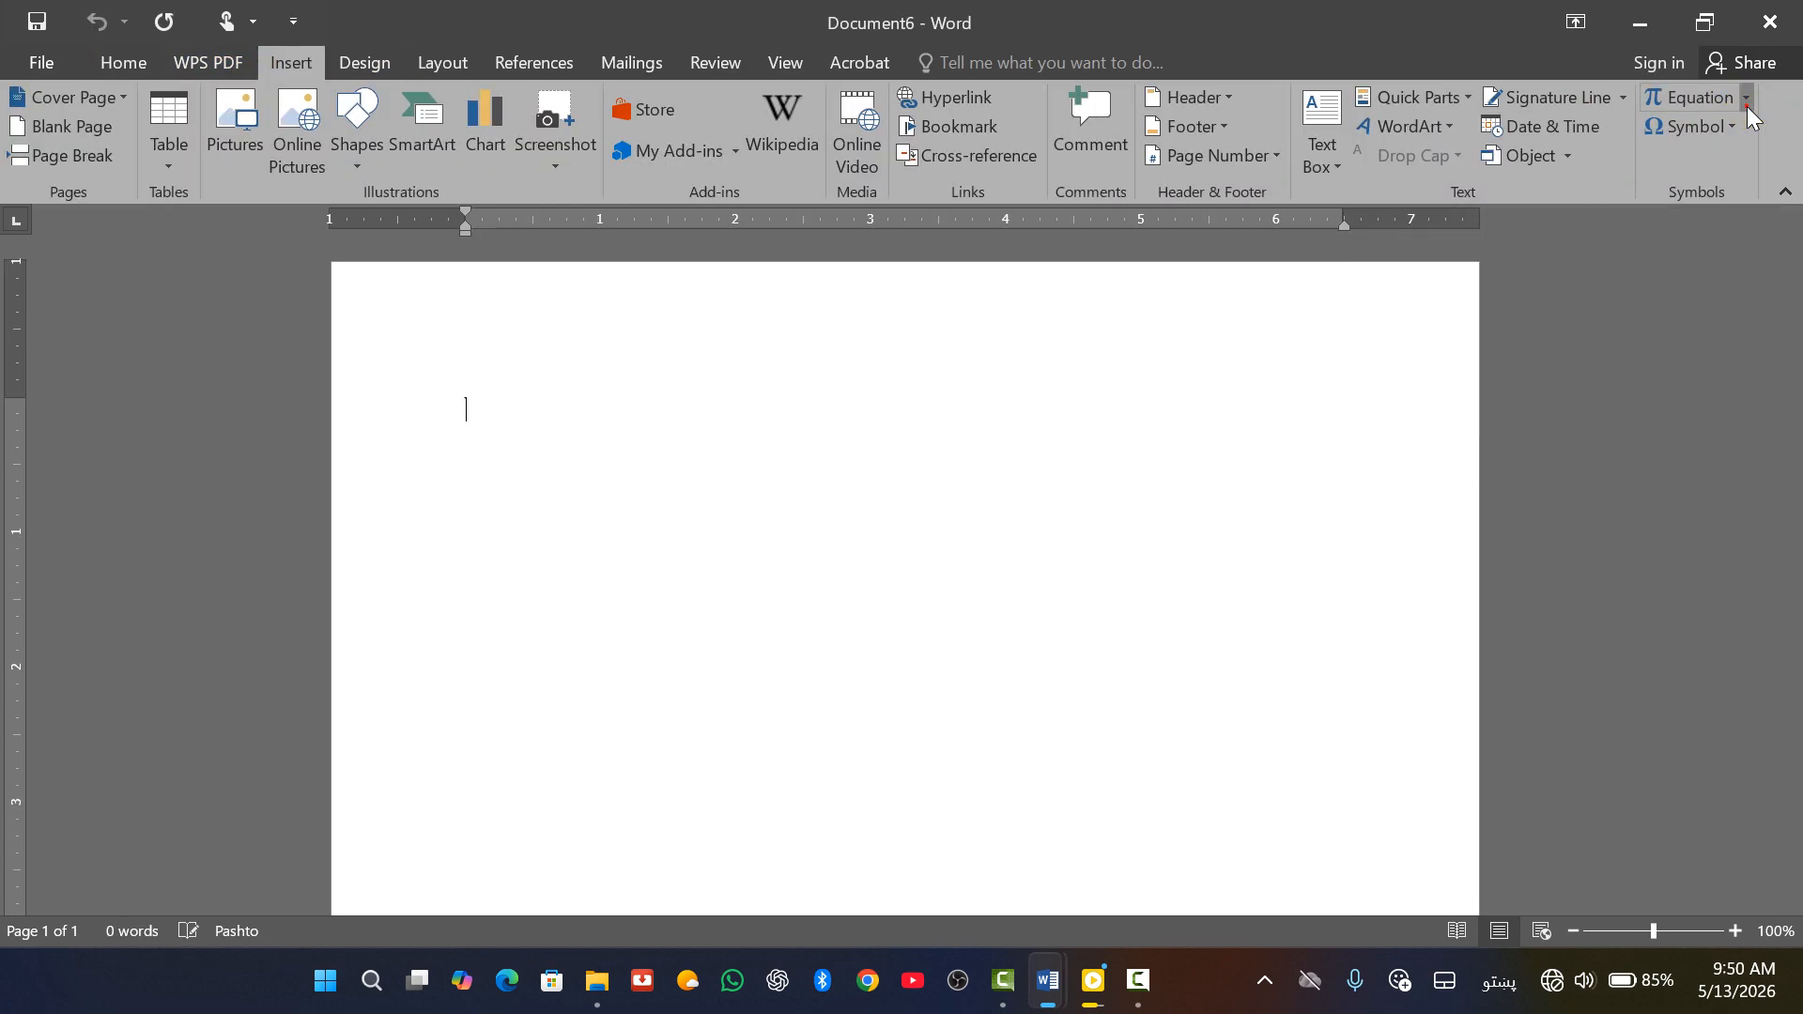
click(1746, 98)
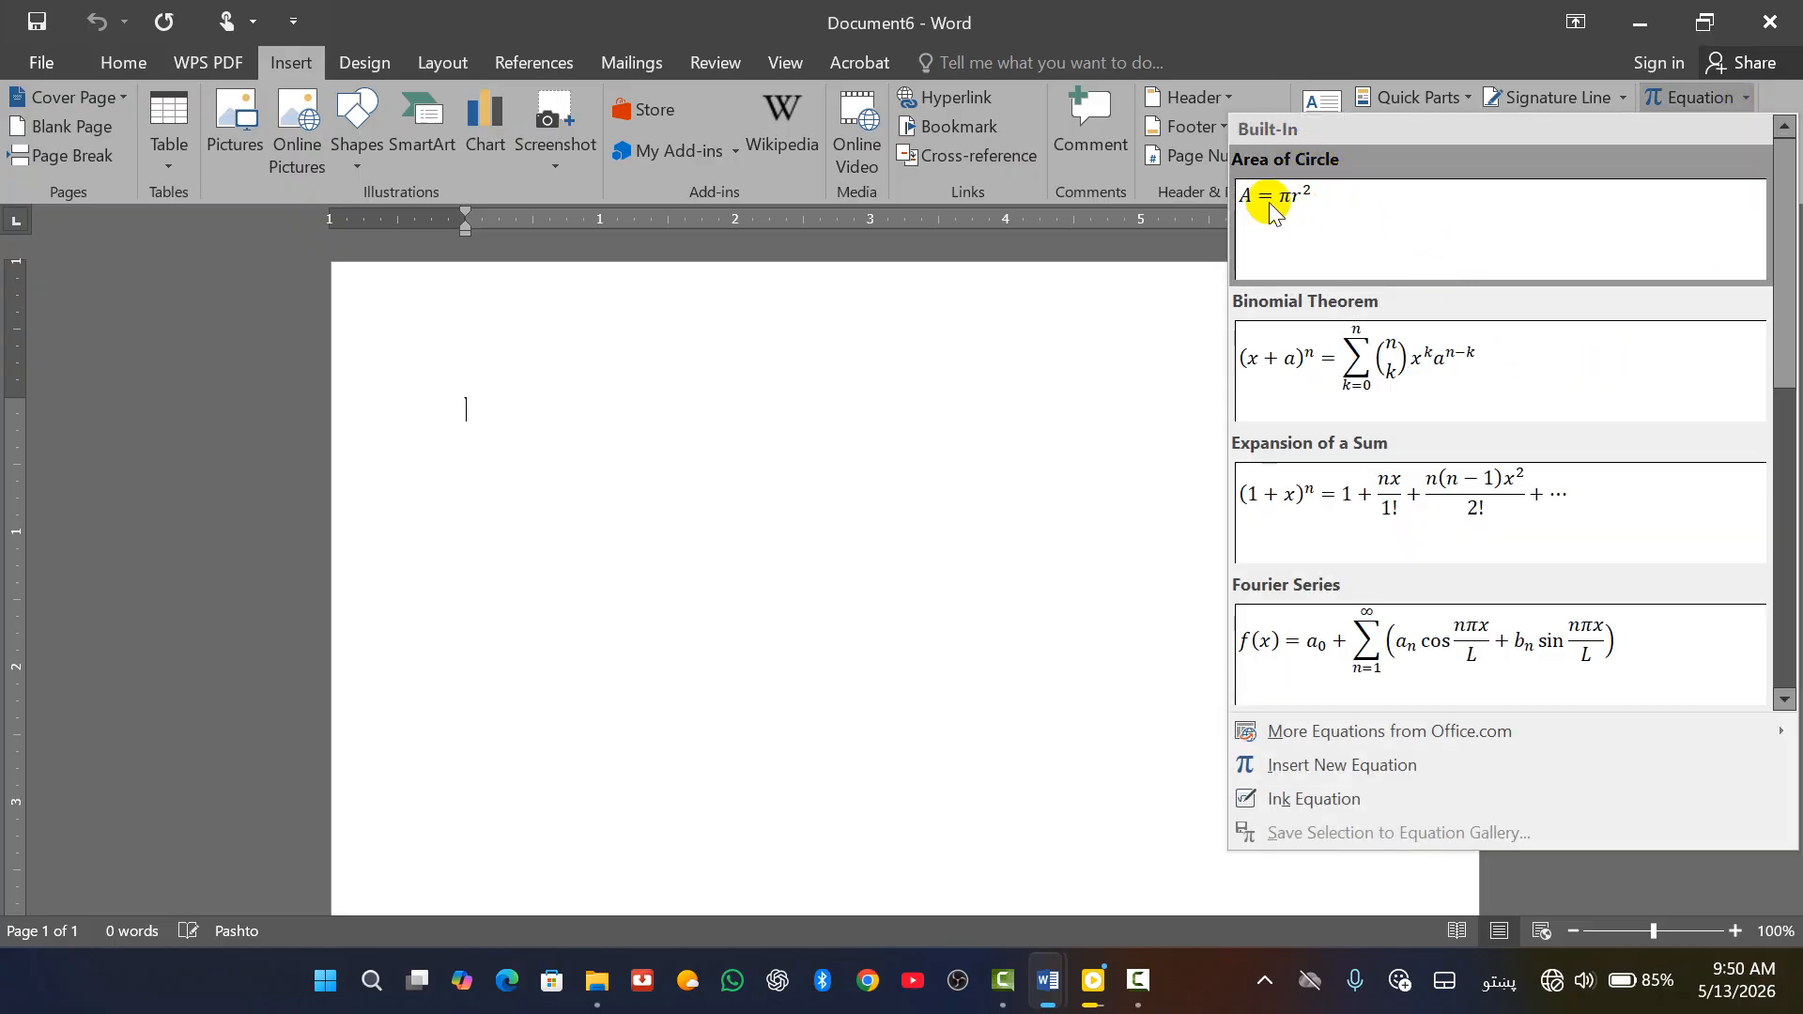
click(1328, 222)
click(930, 478)
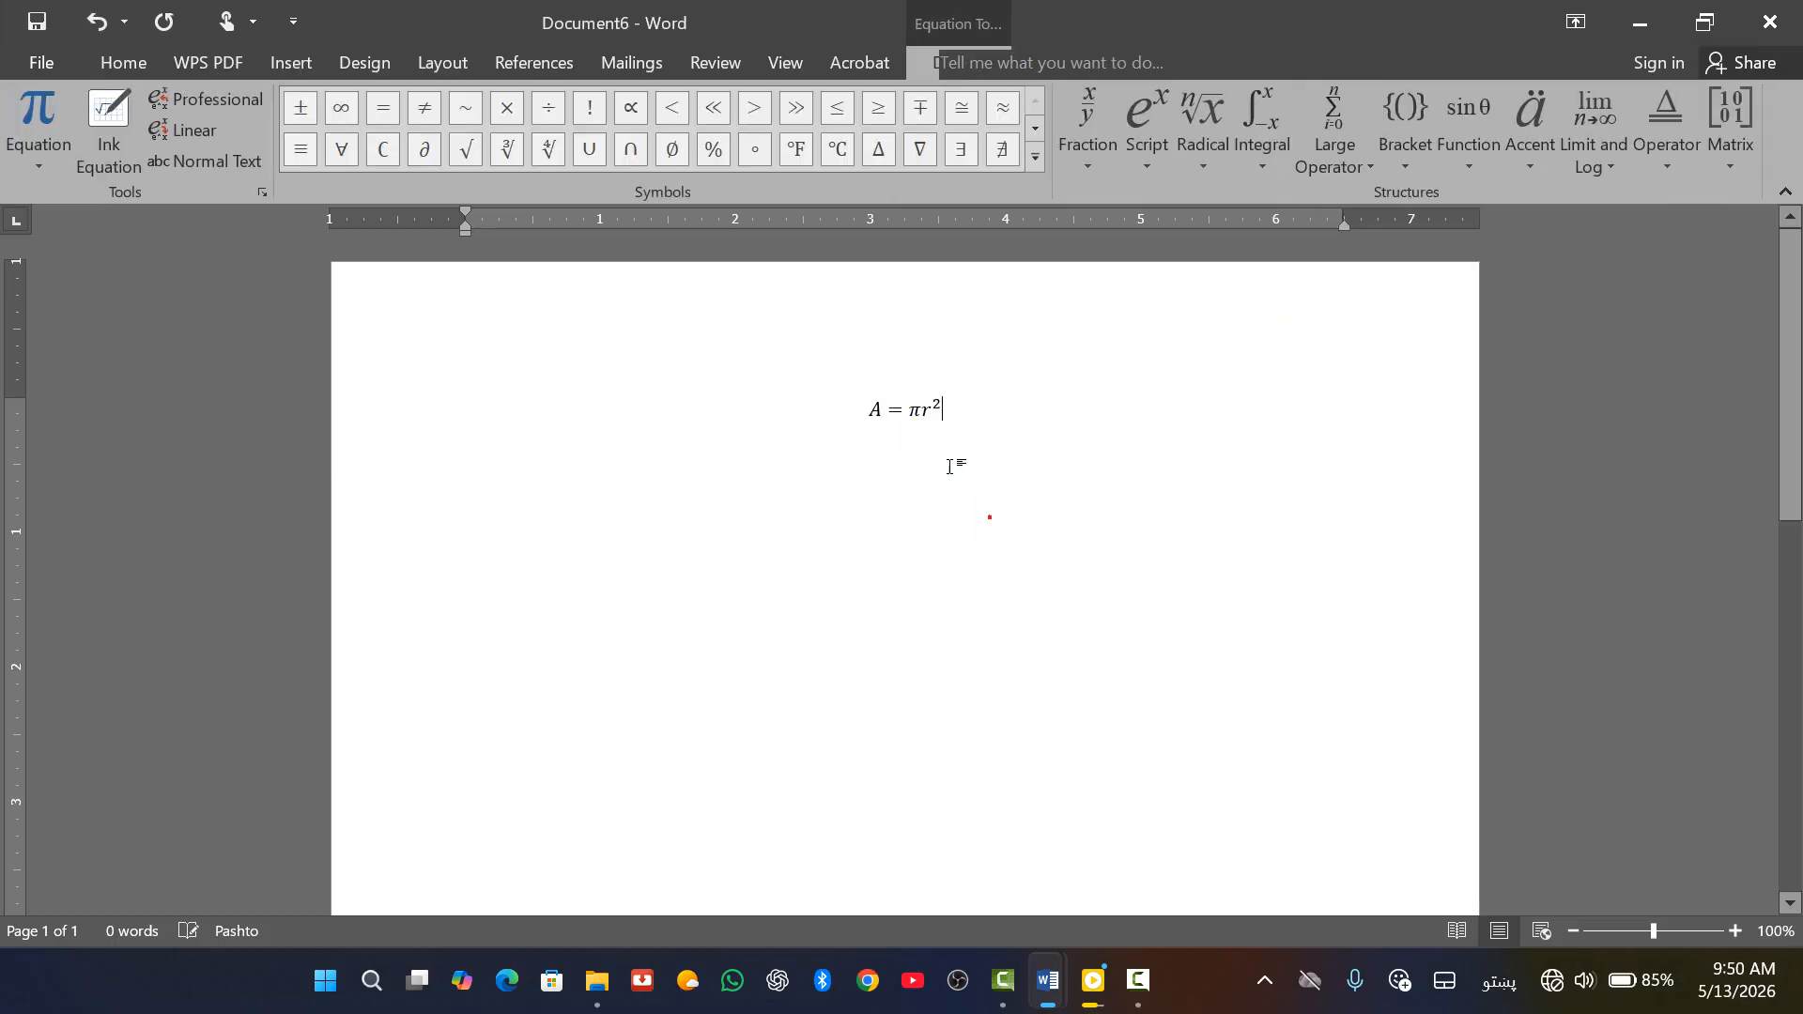
click(1023, 551)
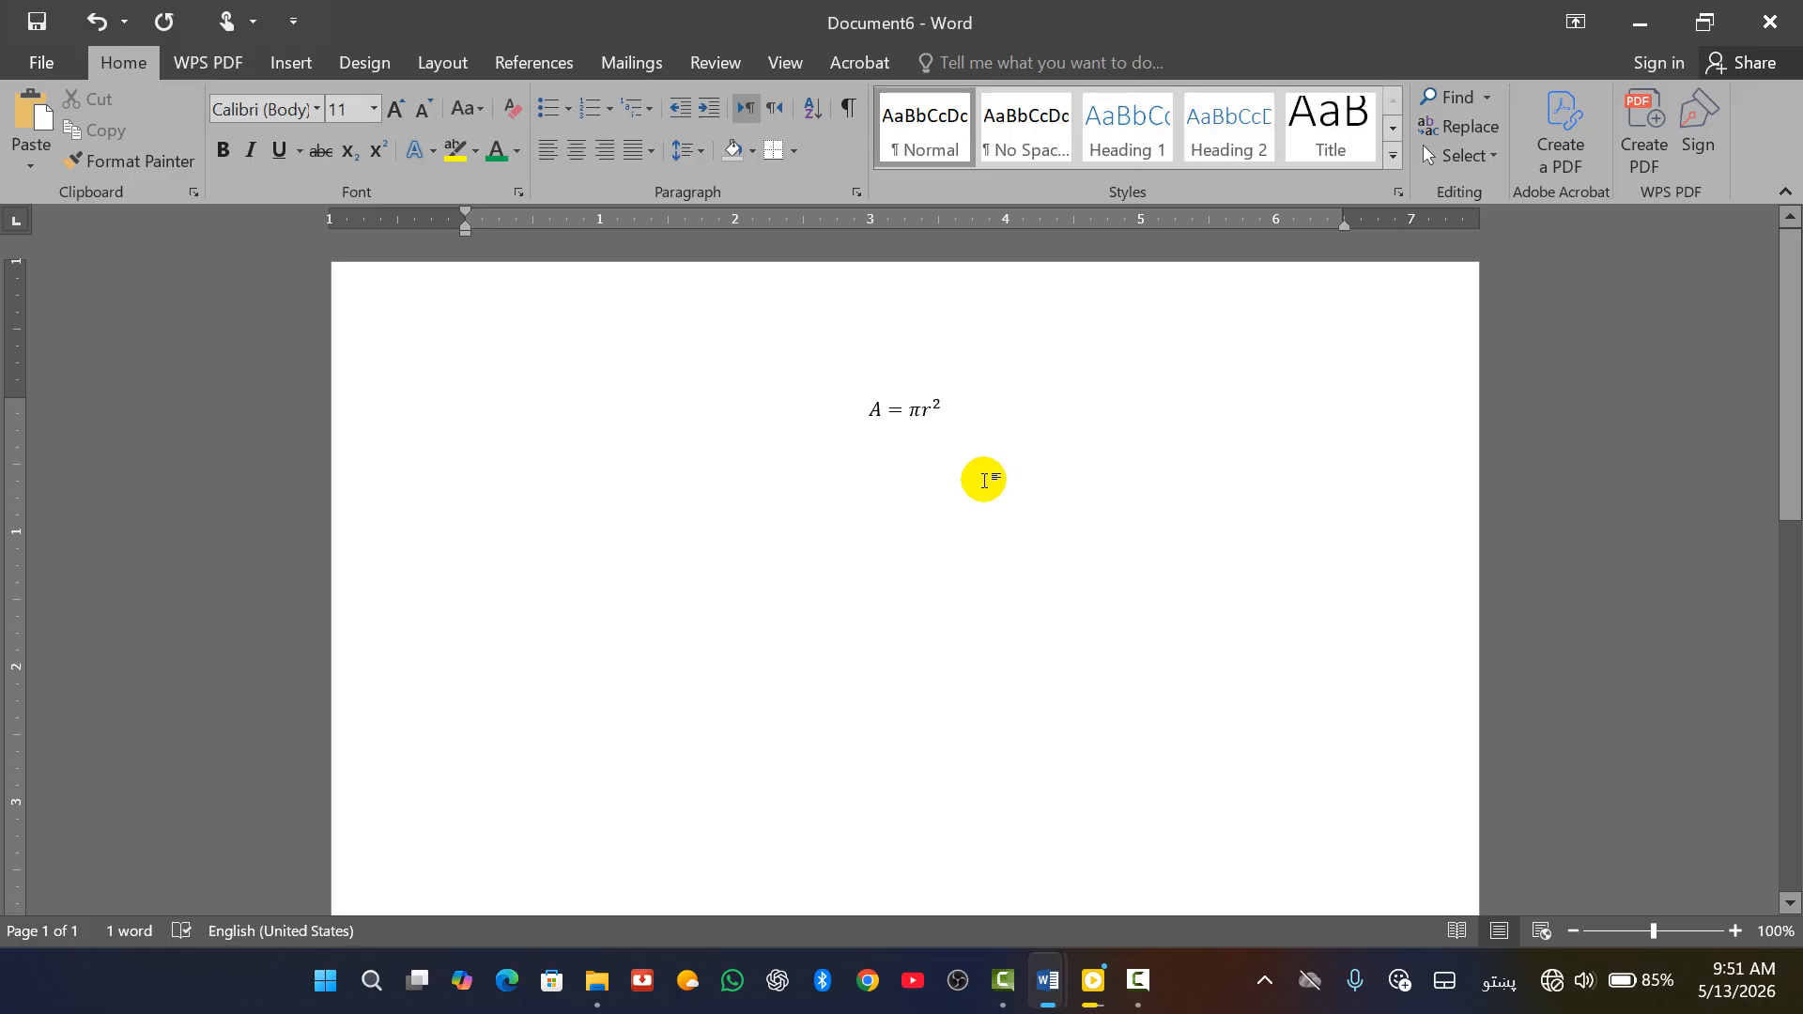
key(Return)
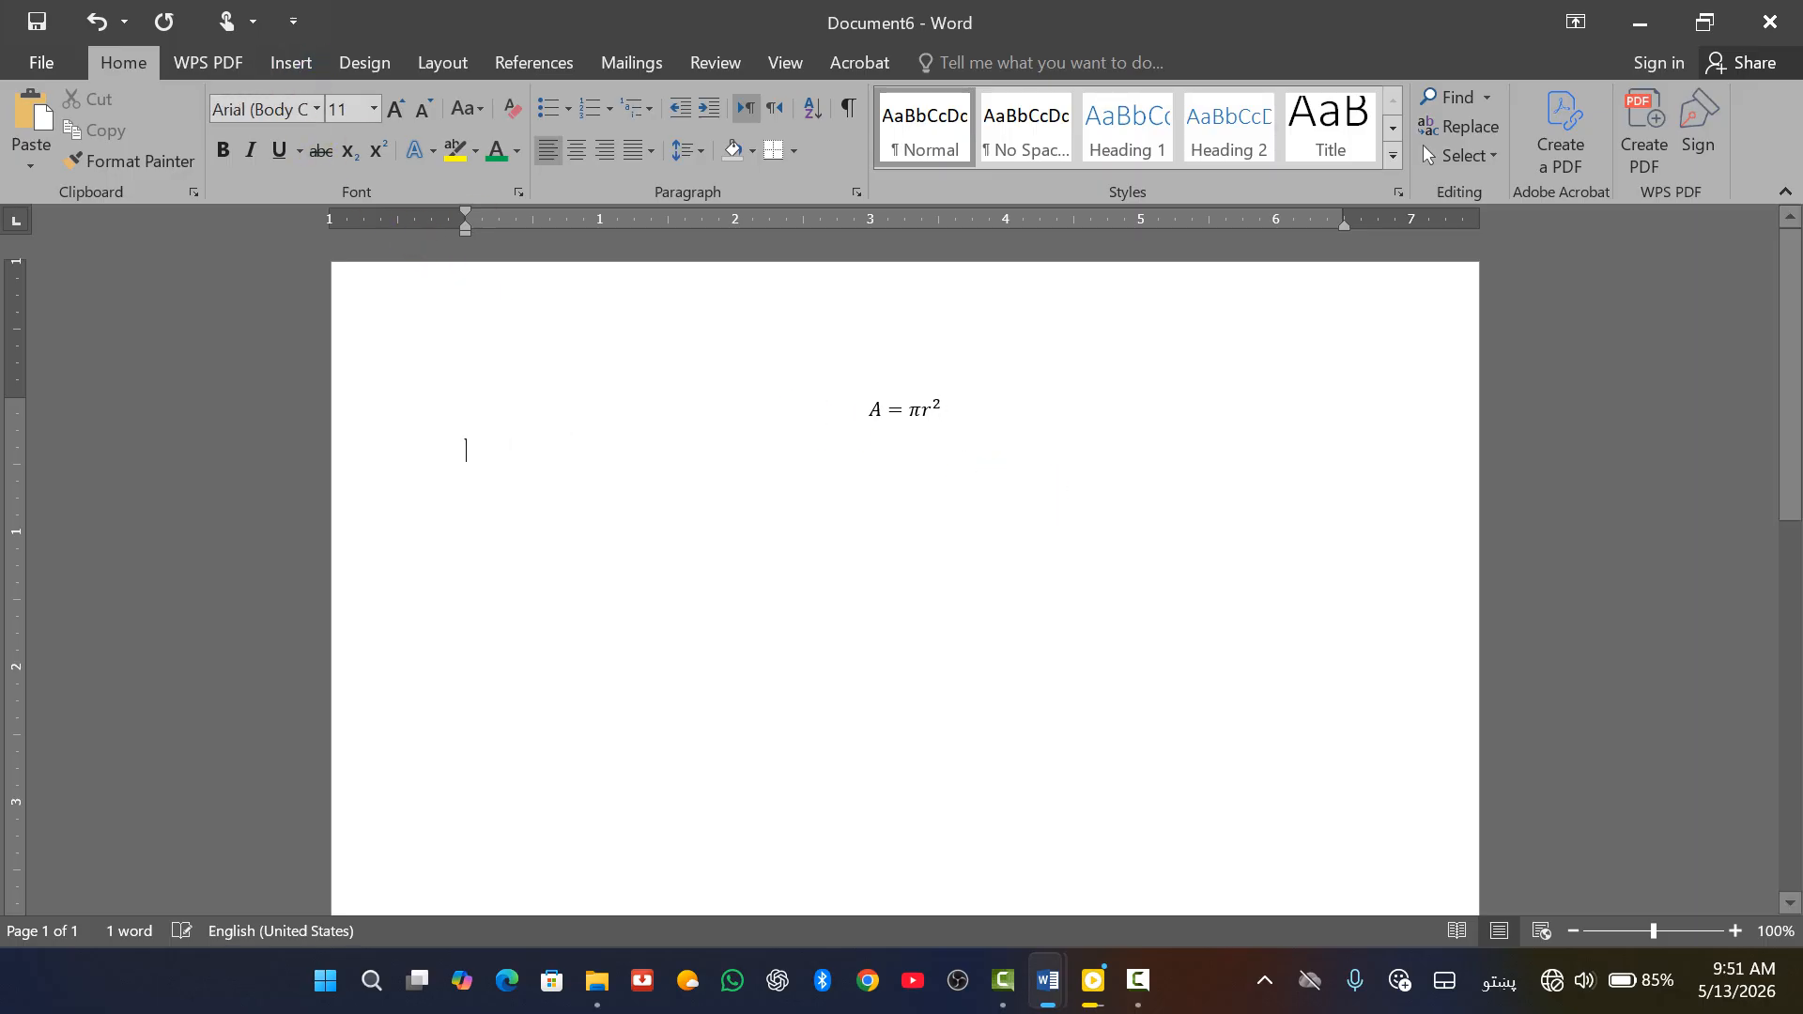
click(292, 64)
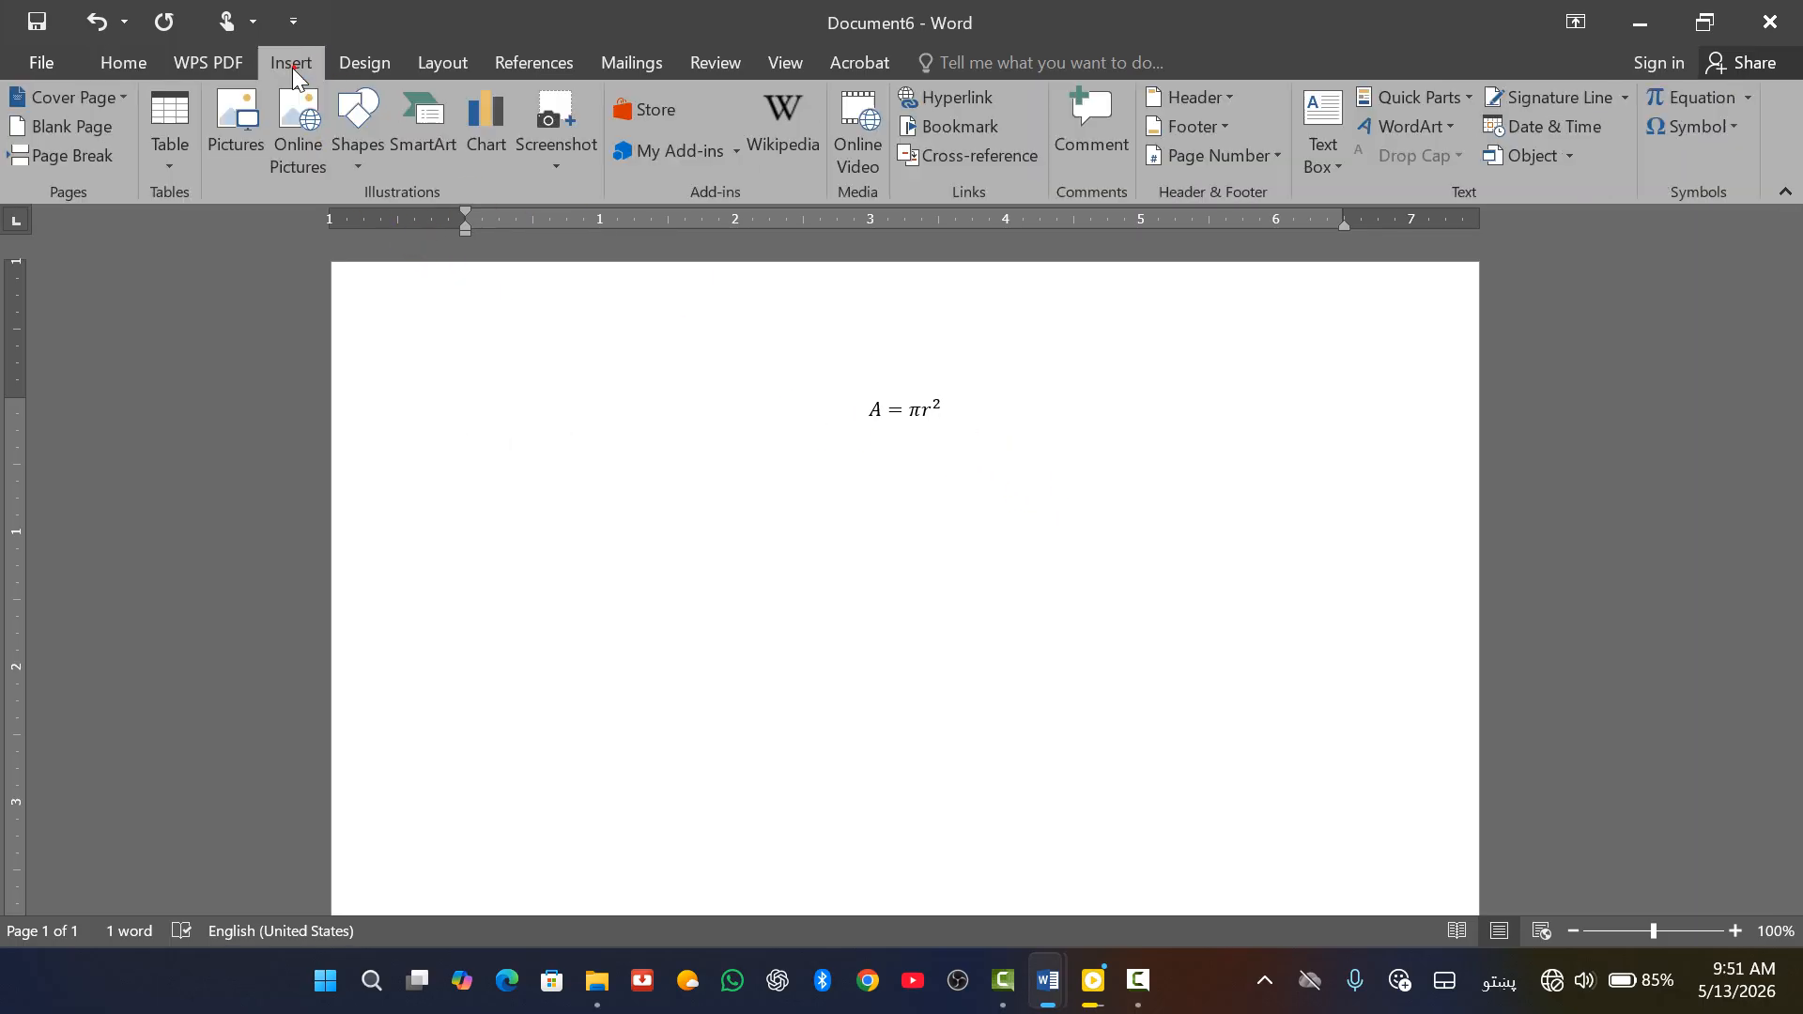
Insert the Trig Identity 1 equation below A = πr², undoing stray letters typed into cos
click(1752, 97)
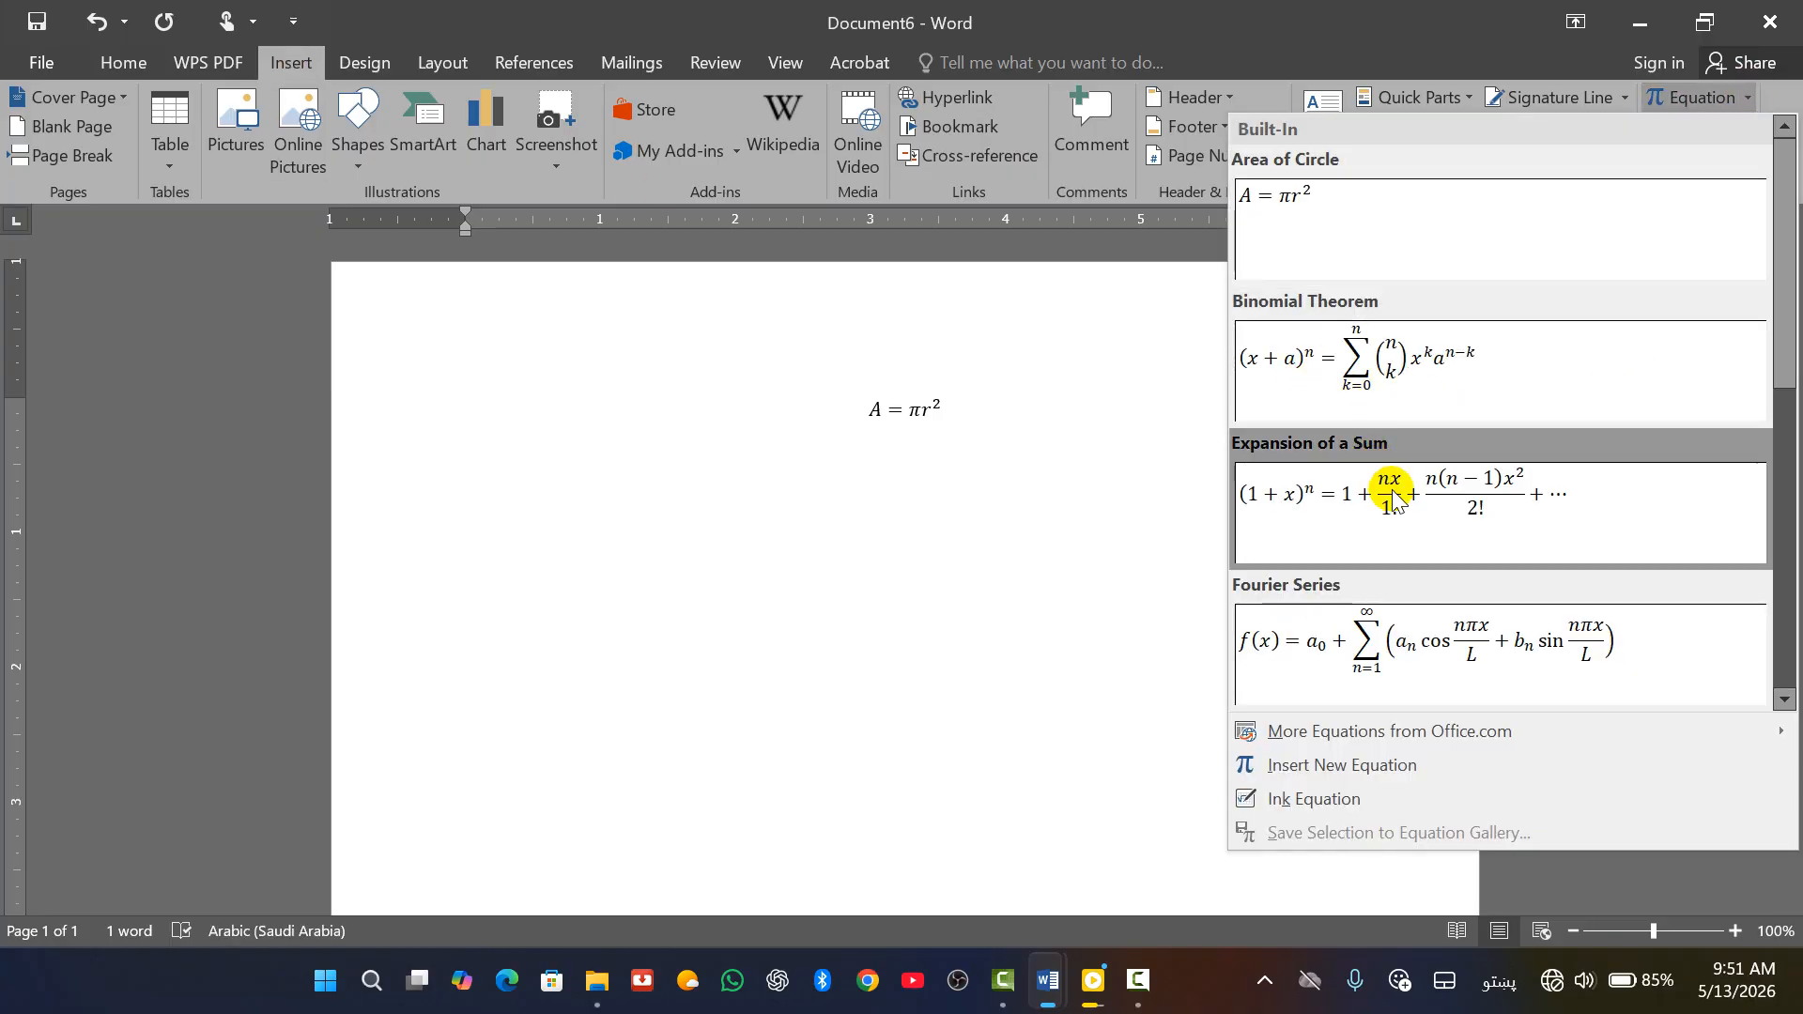
scroll(1449, 471, down, 5)
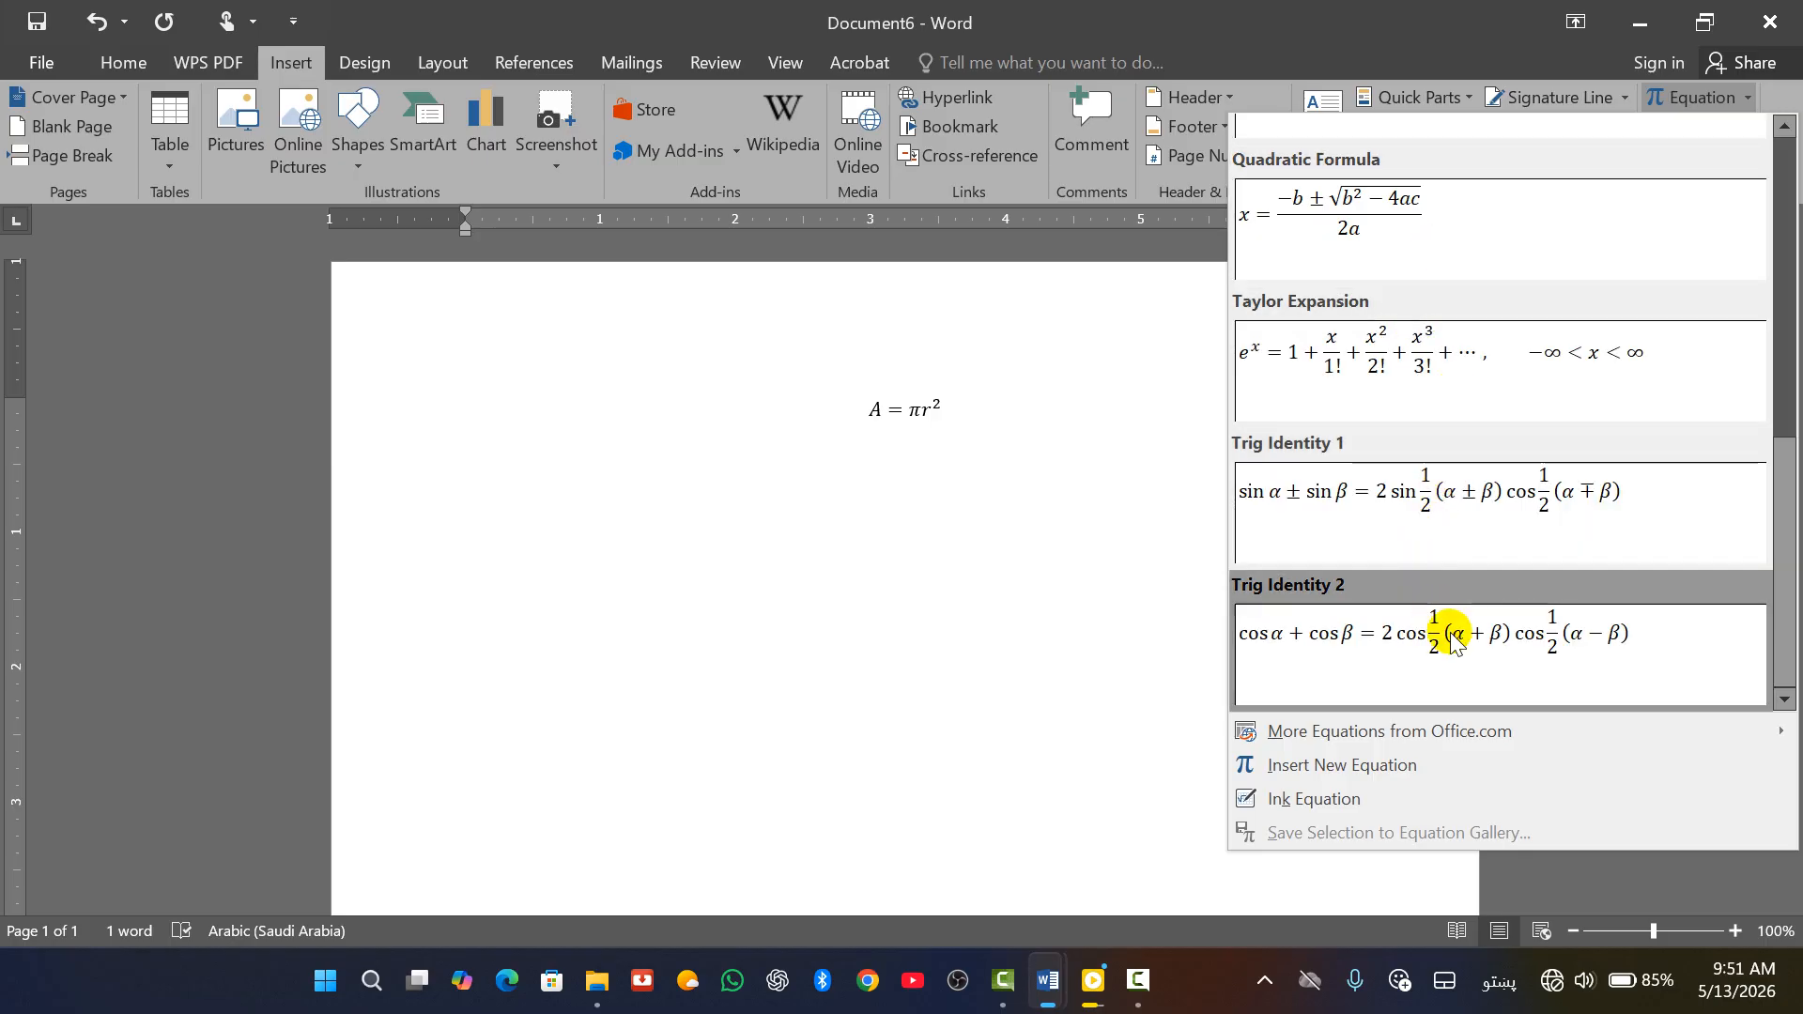
click(1388, 491)
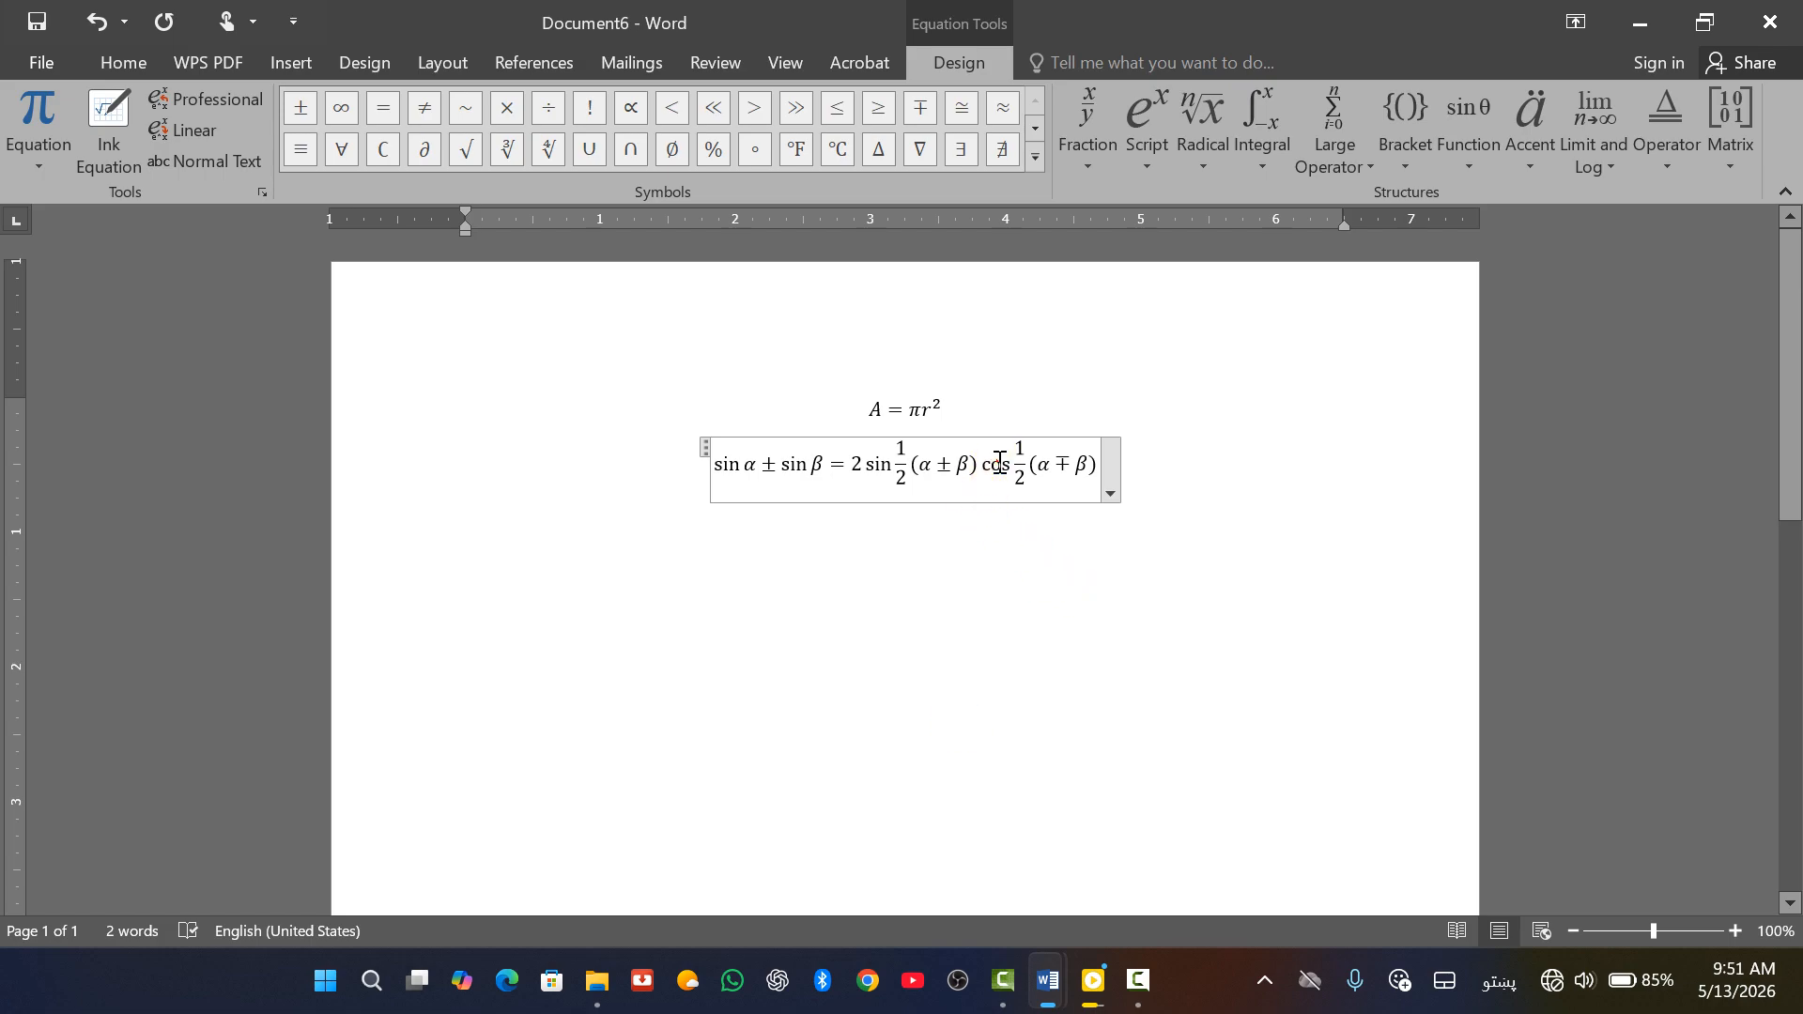
text(سس)
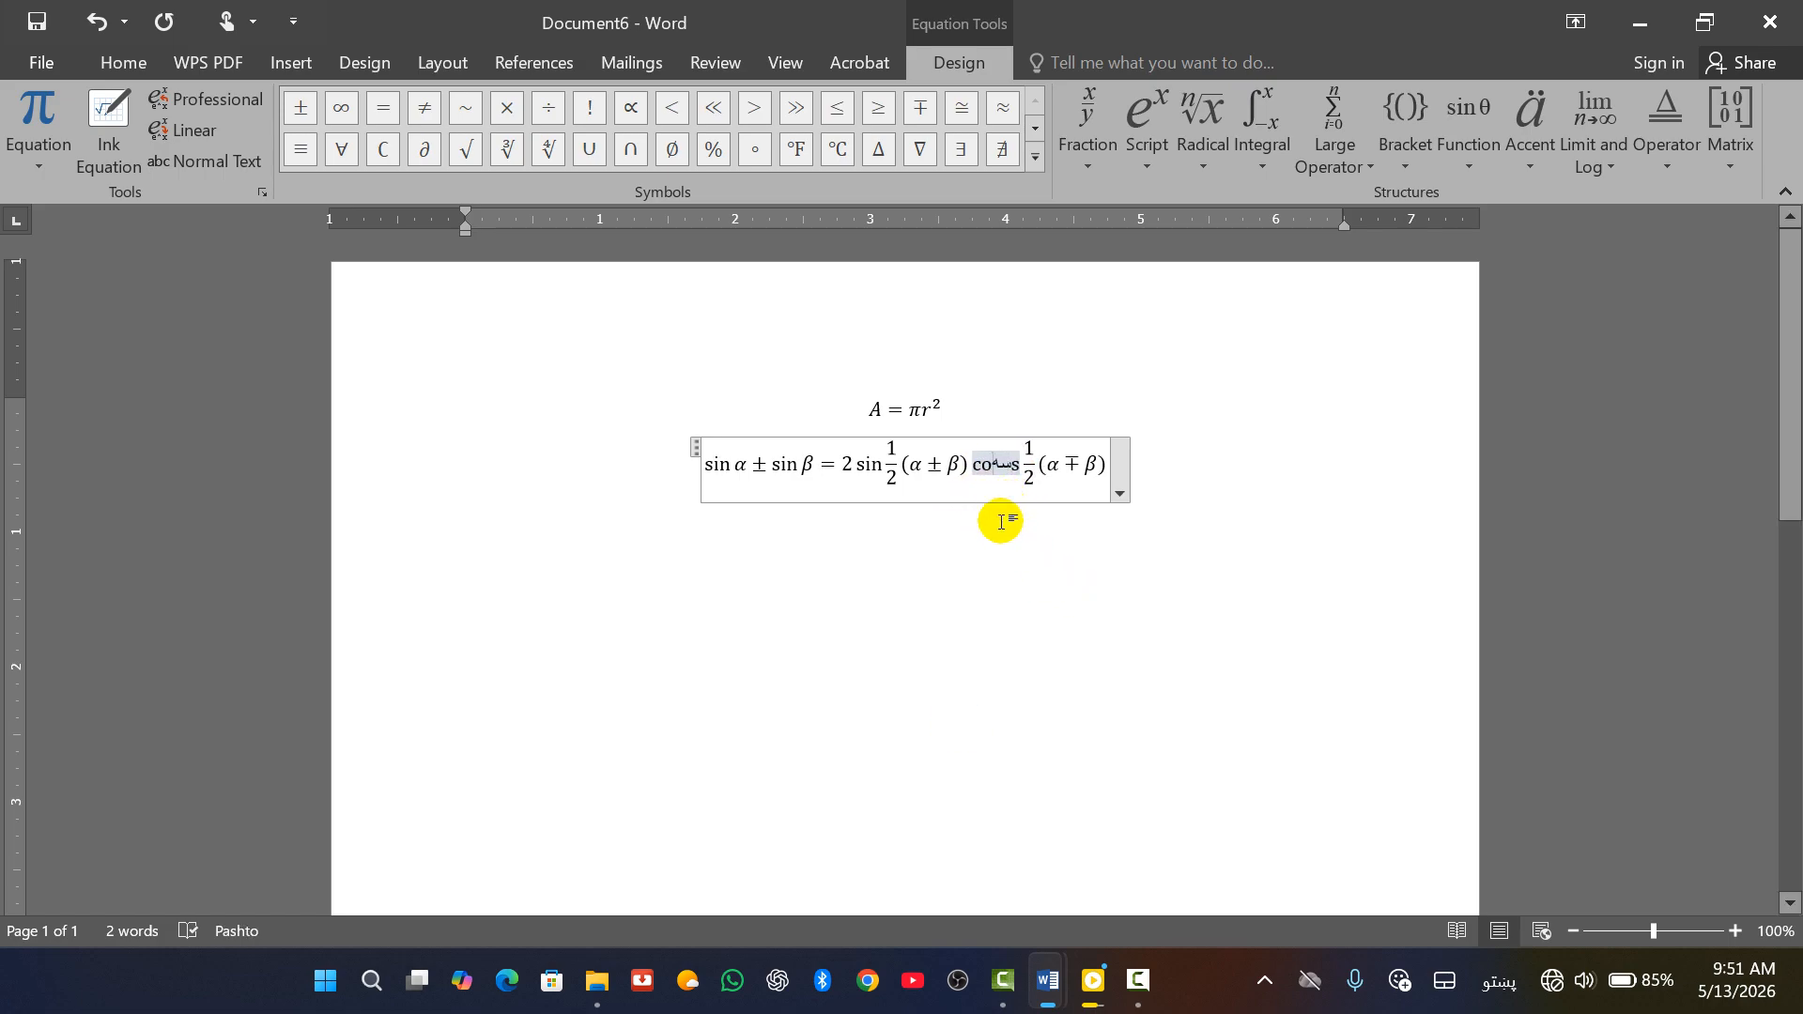
key(BackSpace)
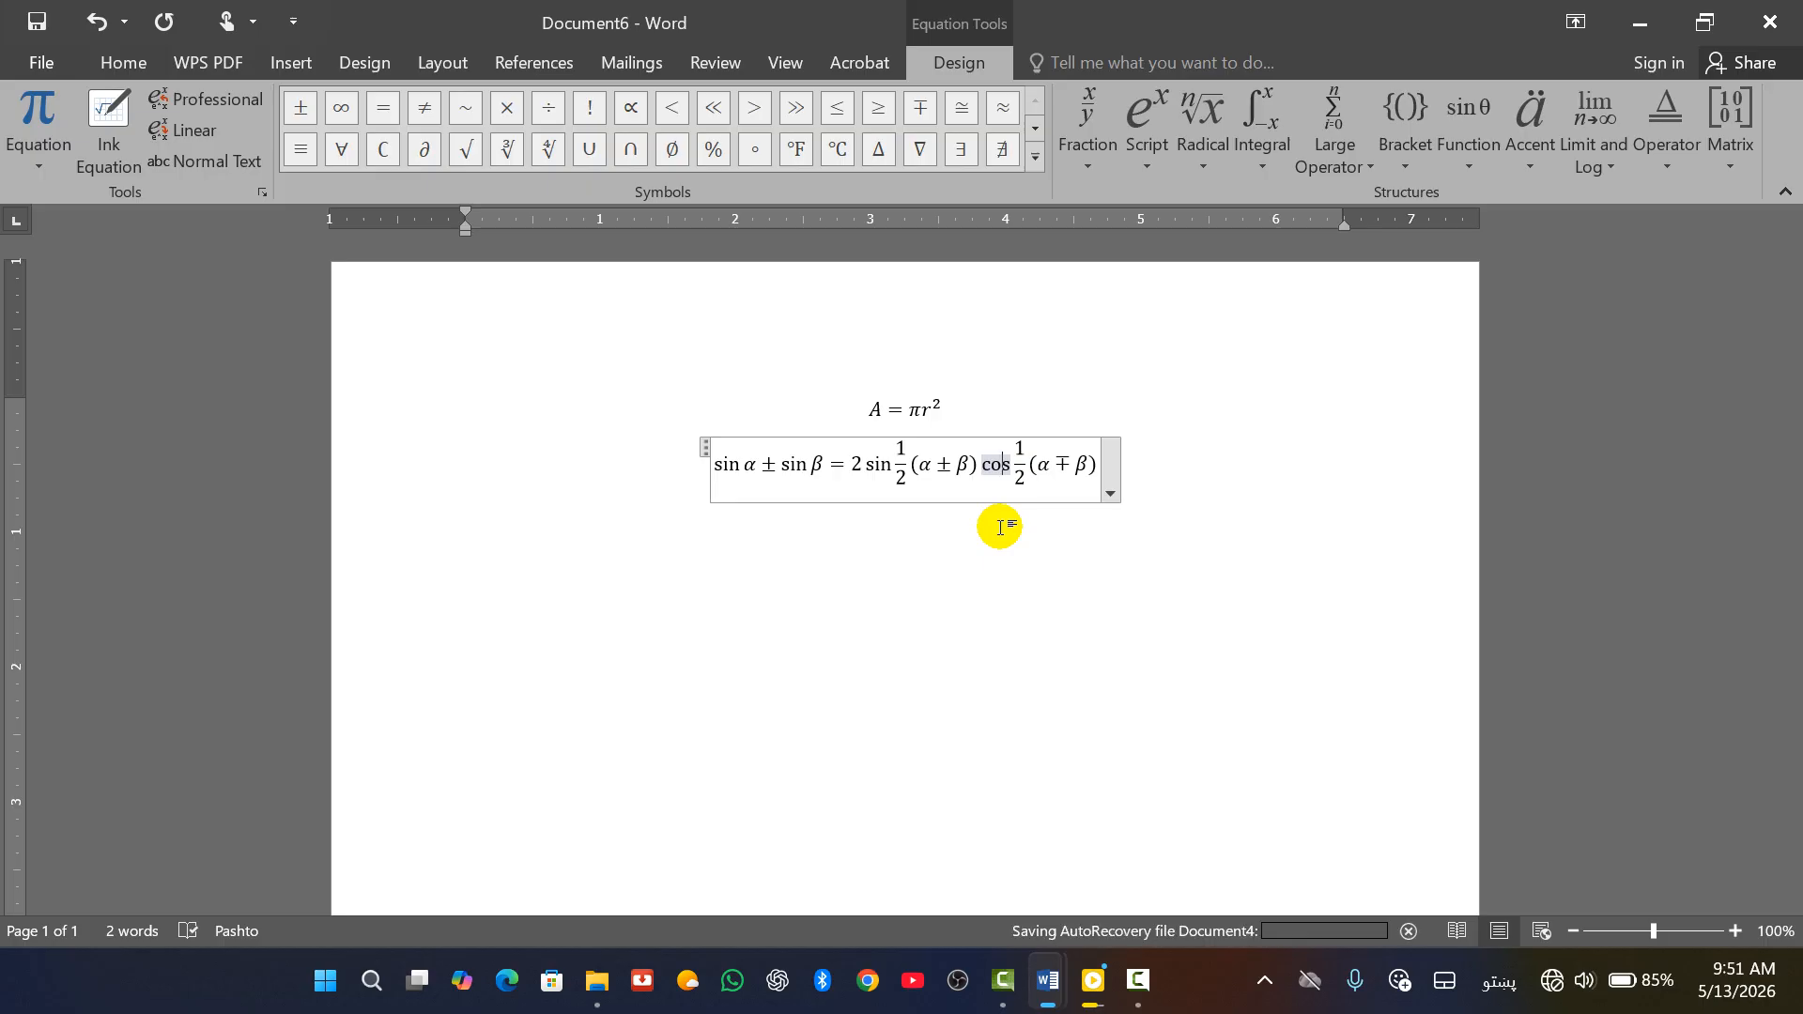
key(alt+shift)
text(sins)
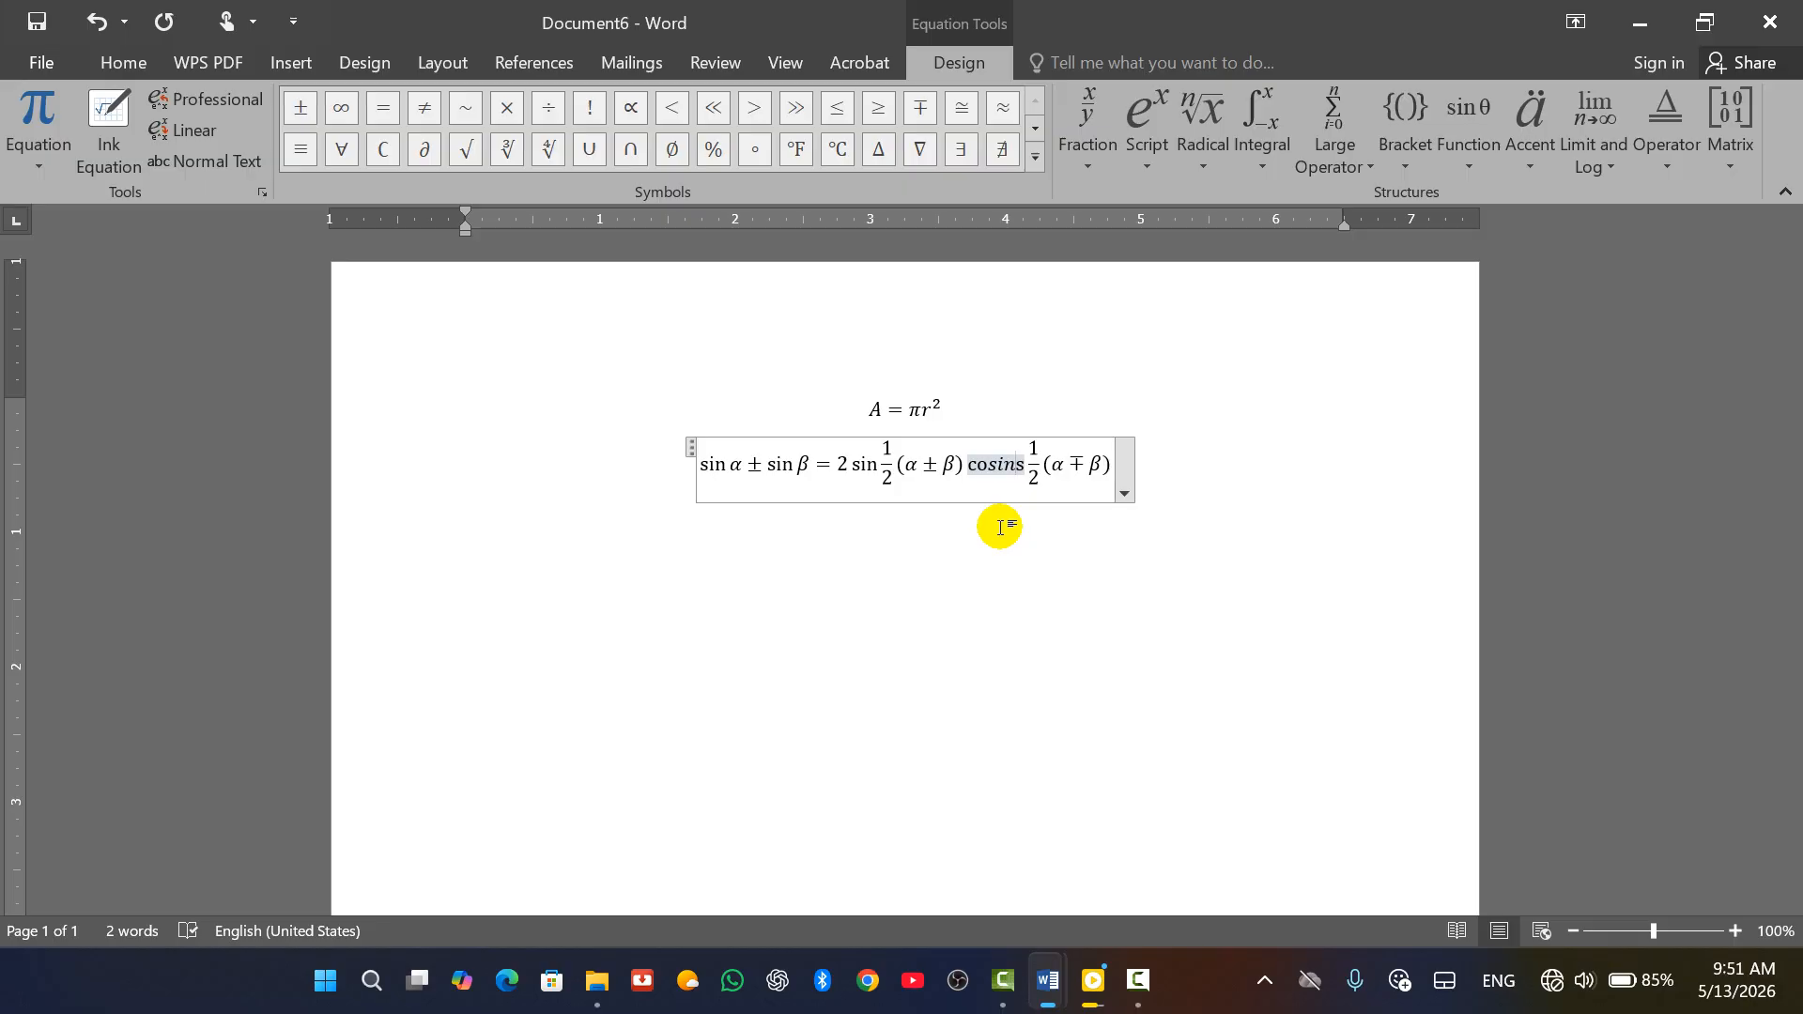
key(ctrl+z)
key(ctrl+z)
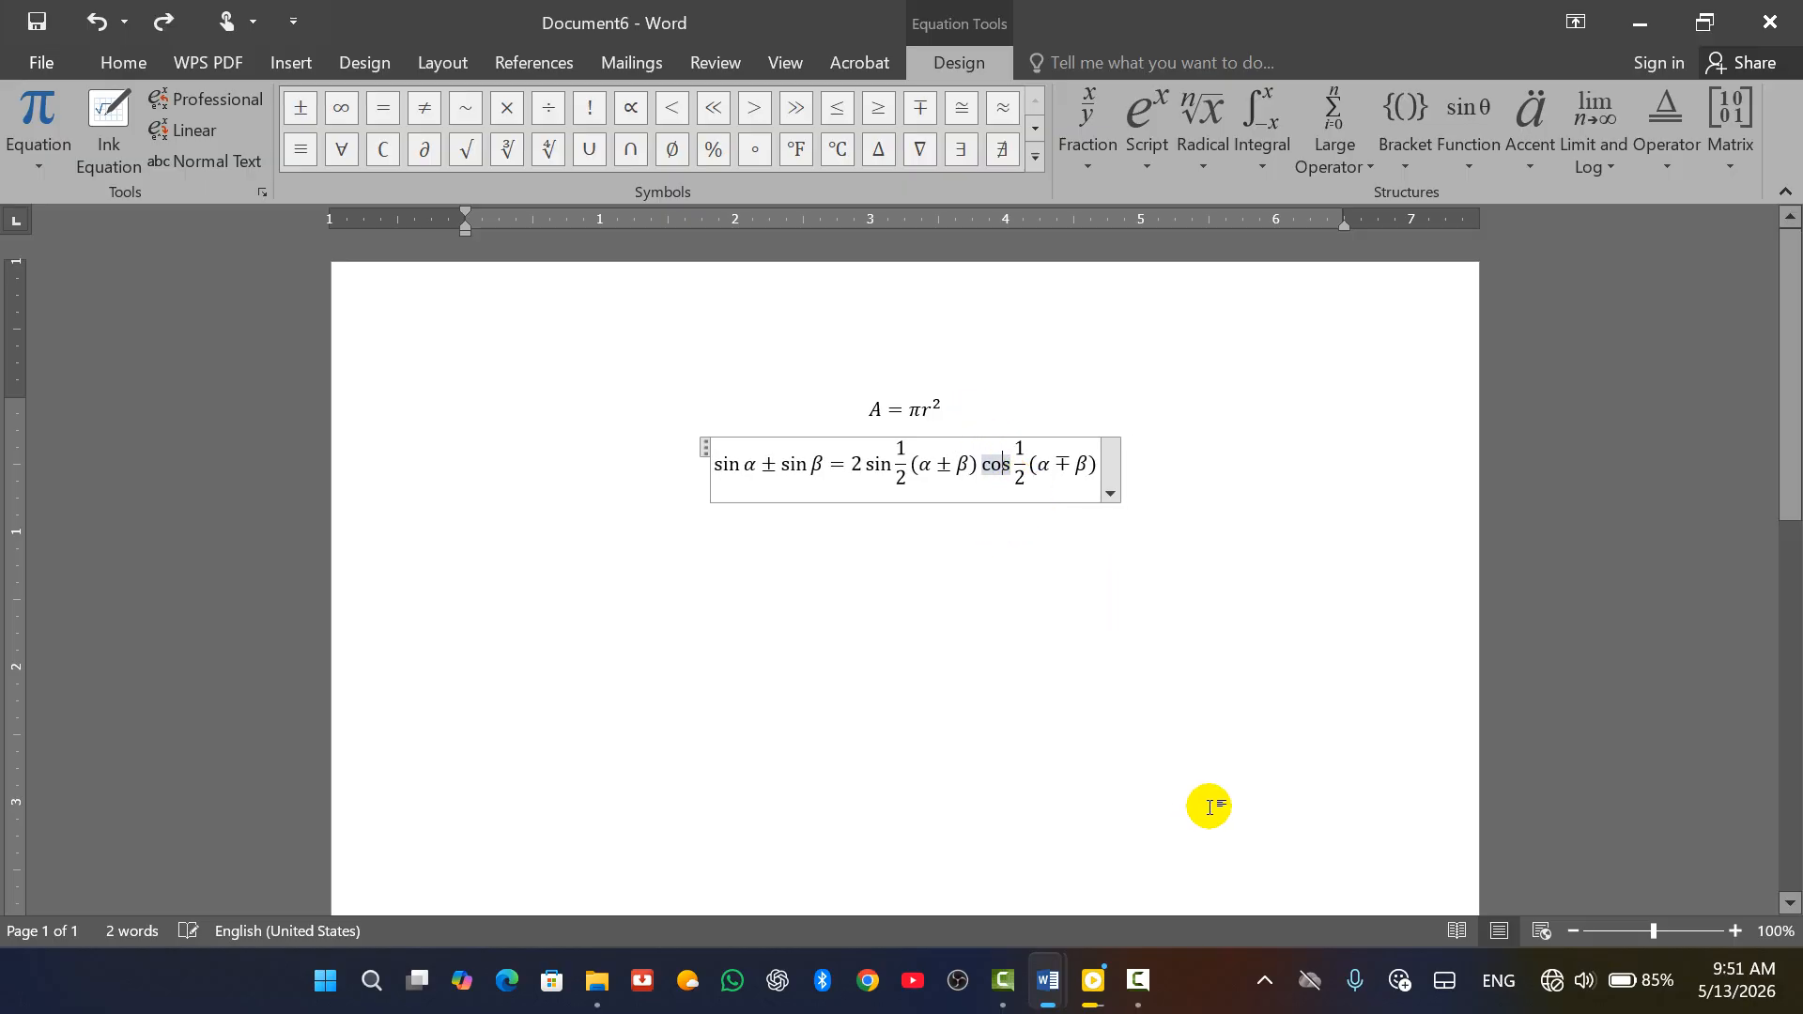
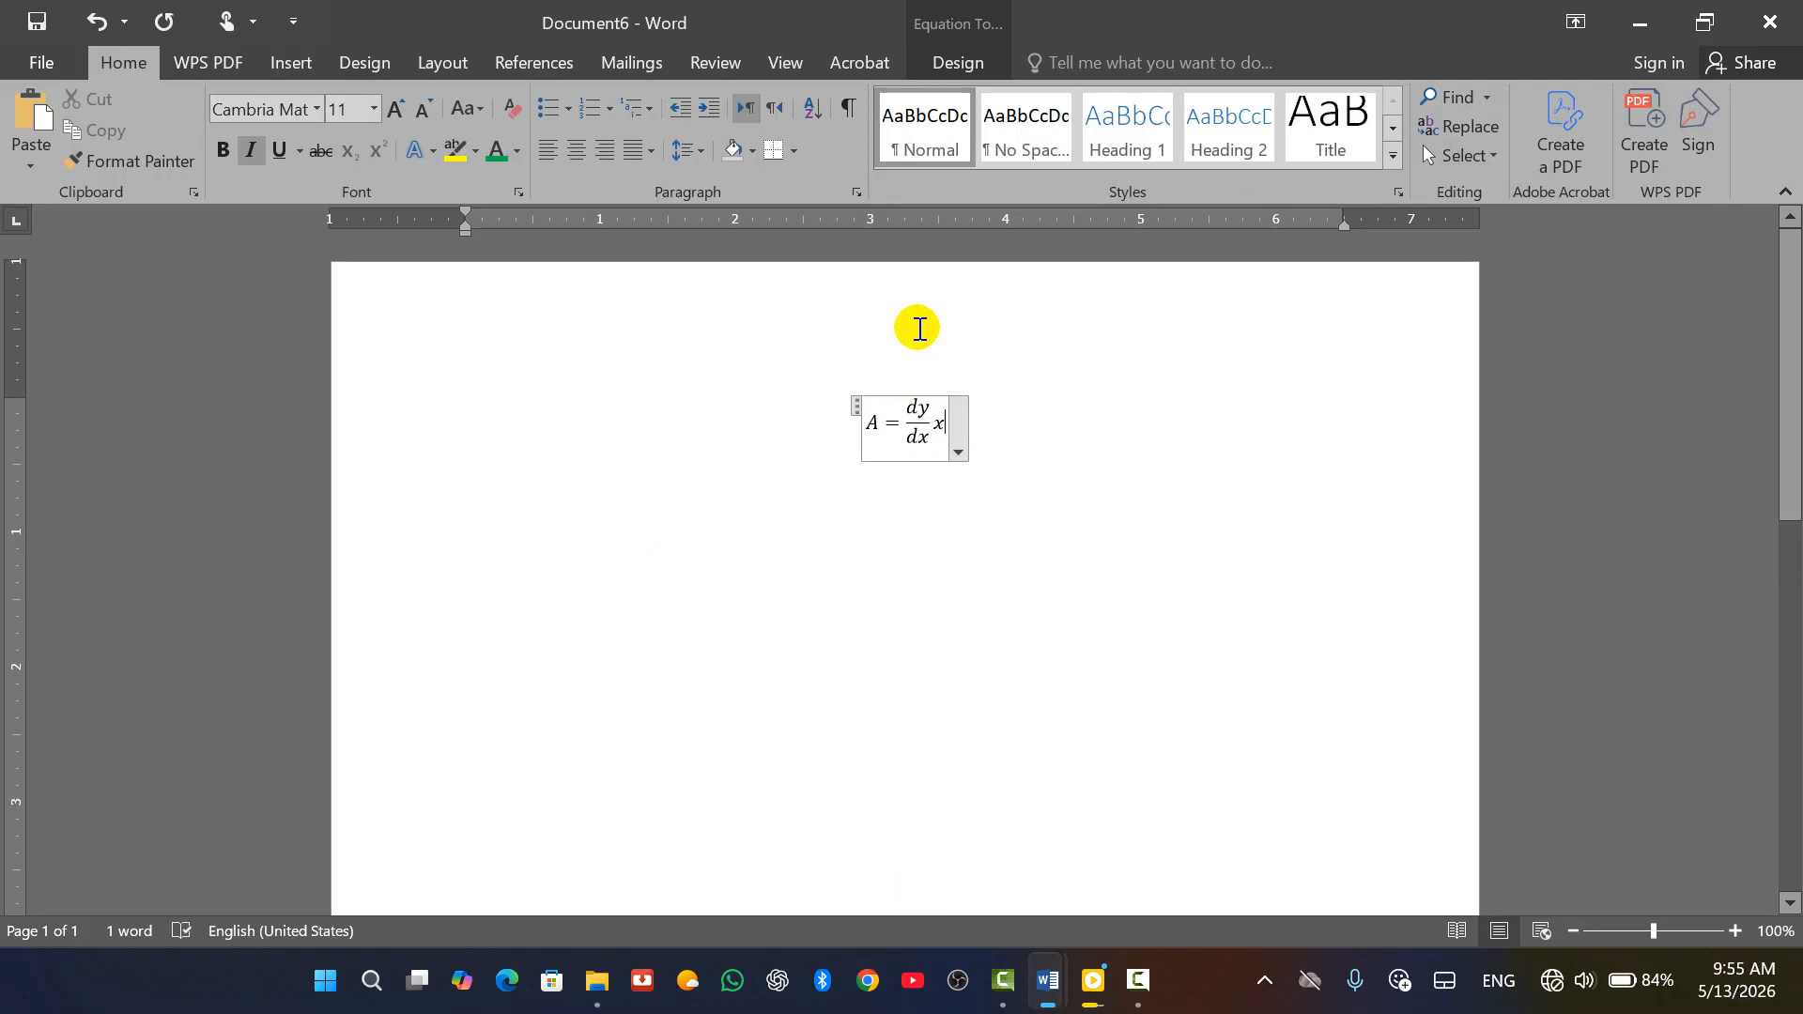
Replace the x with a superscript layout, base x and exponent 5, giving A = dy/dx x⁵
click(954, 62)
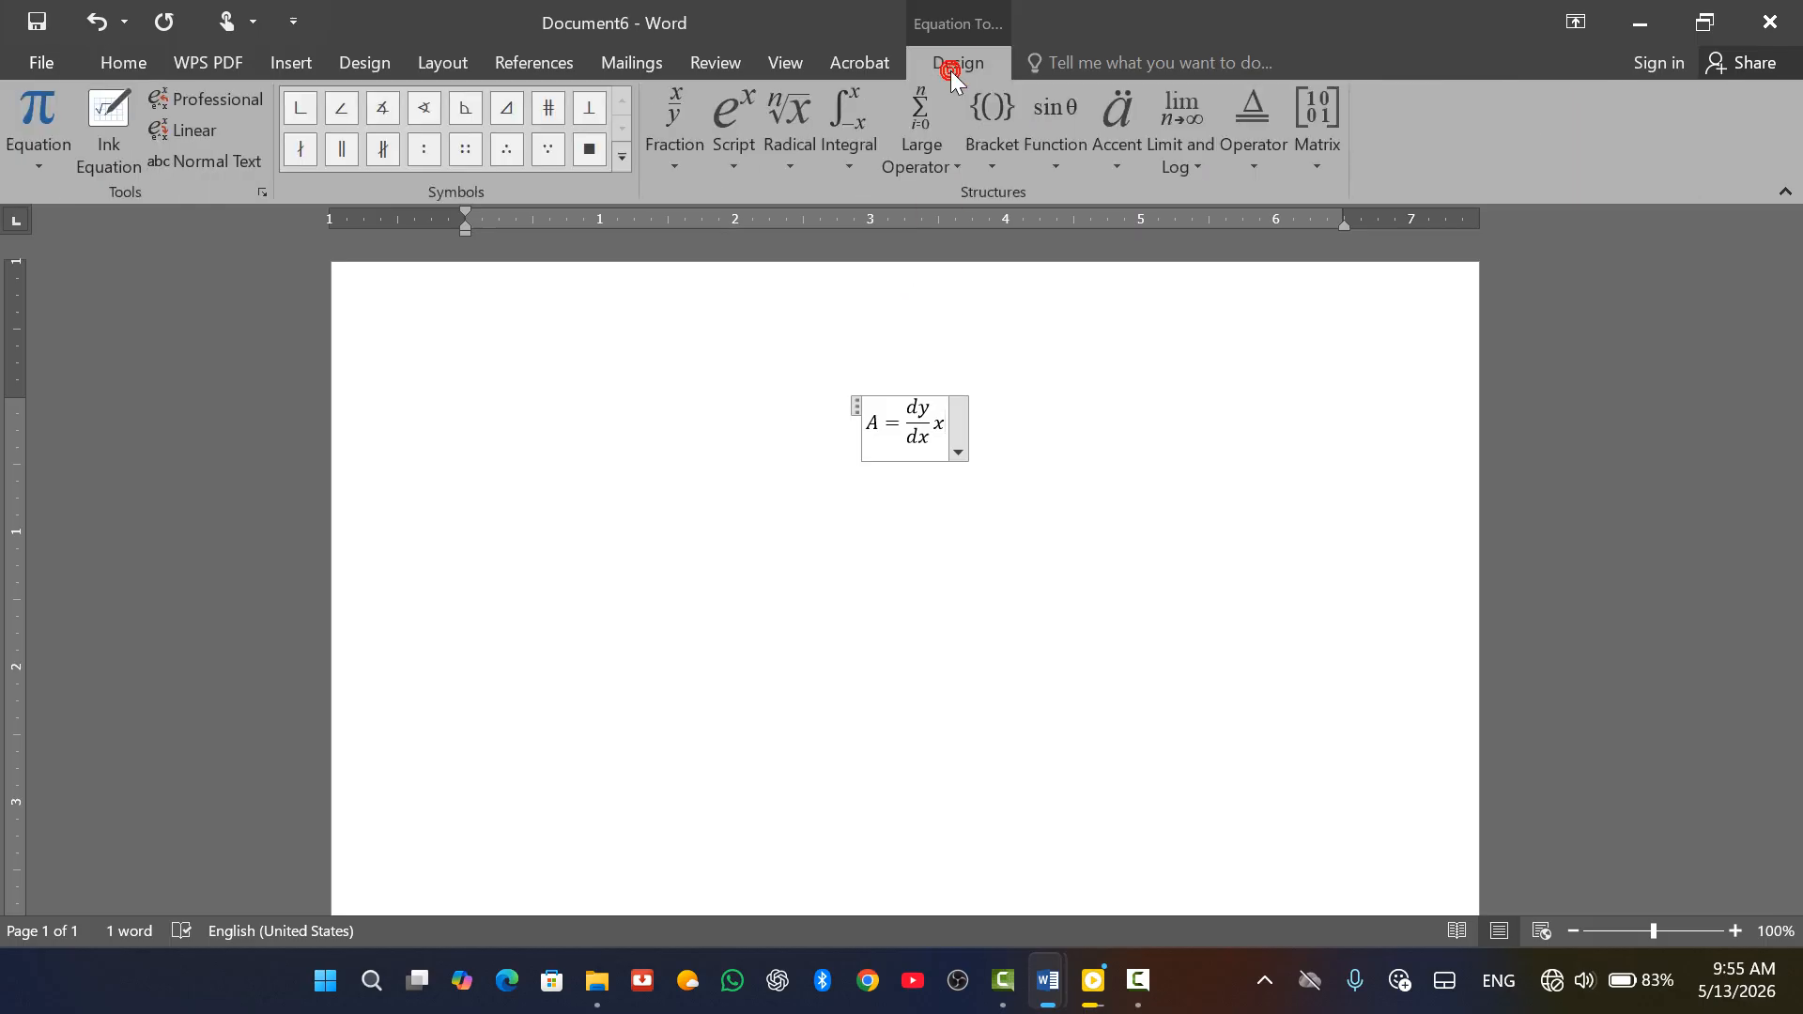
click(739, 151)
click(759, 299)
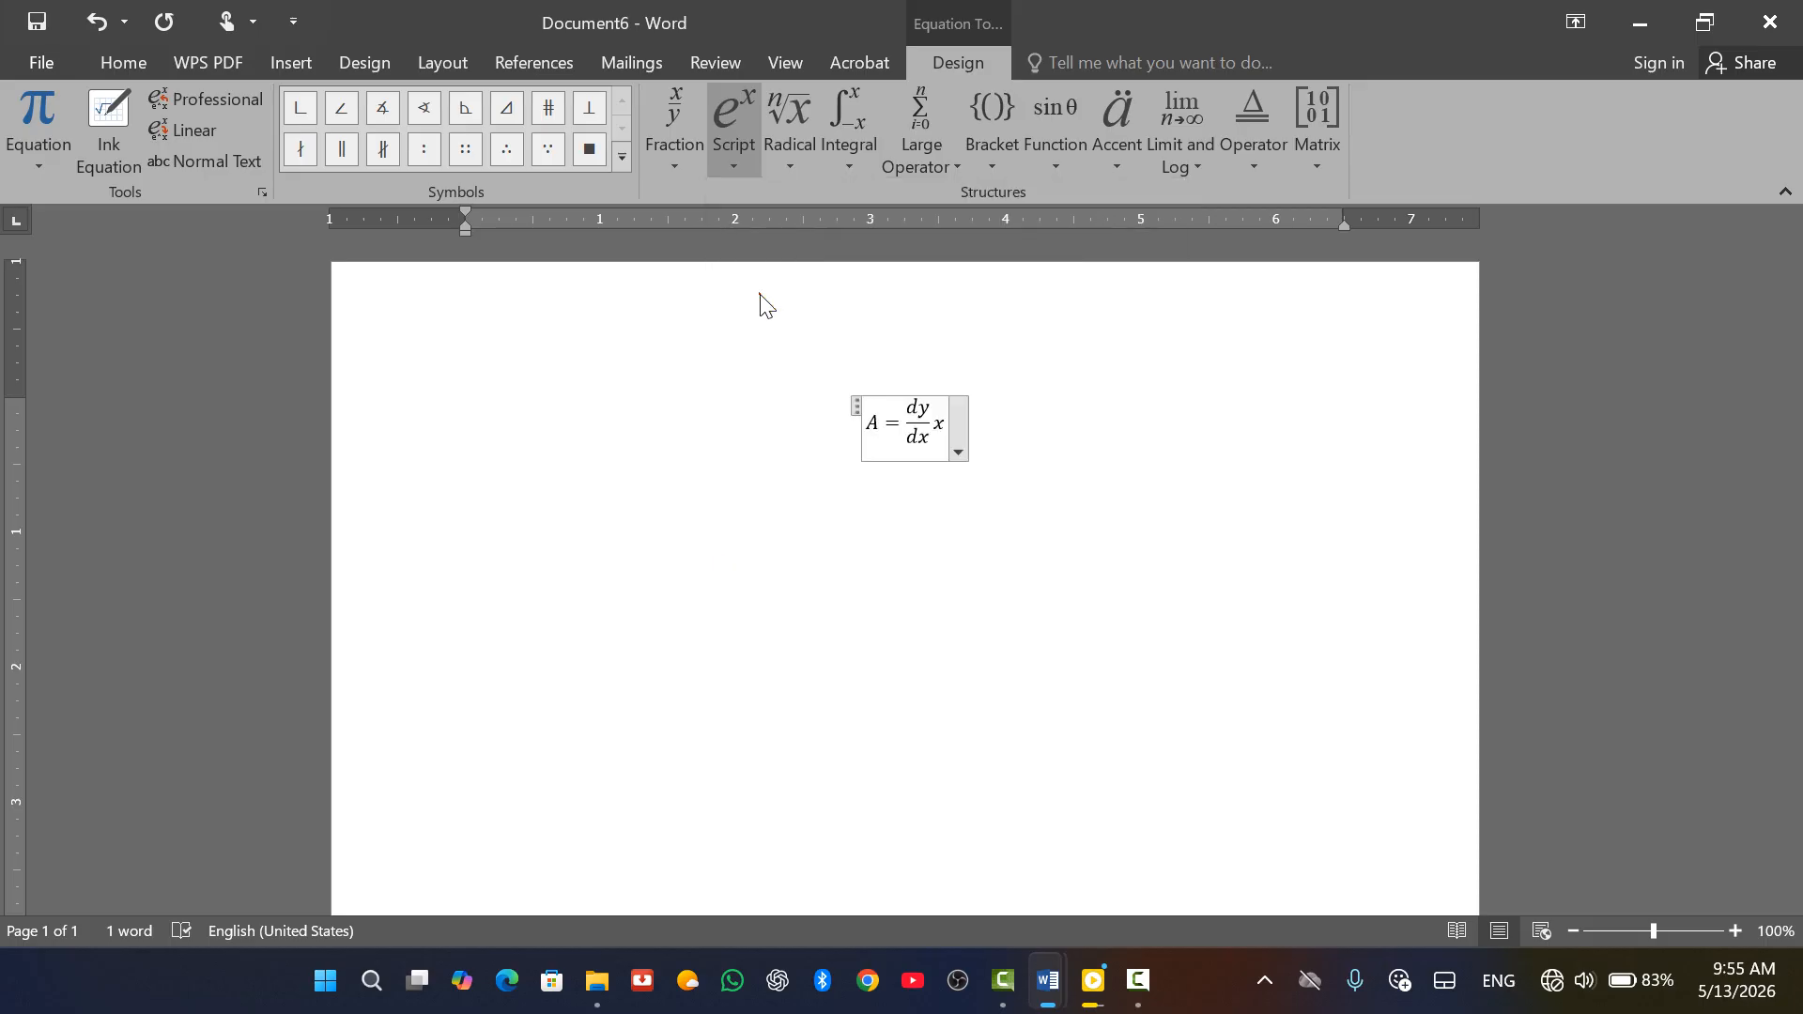
click(935, 423)
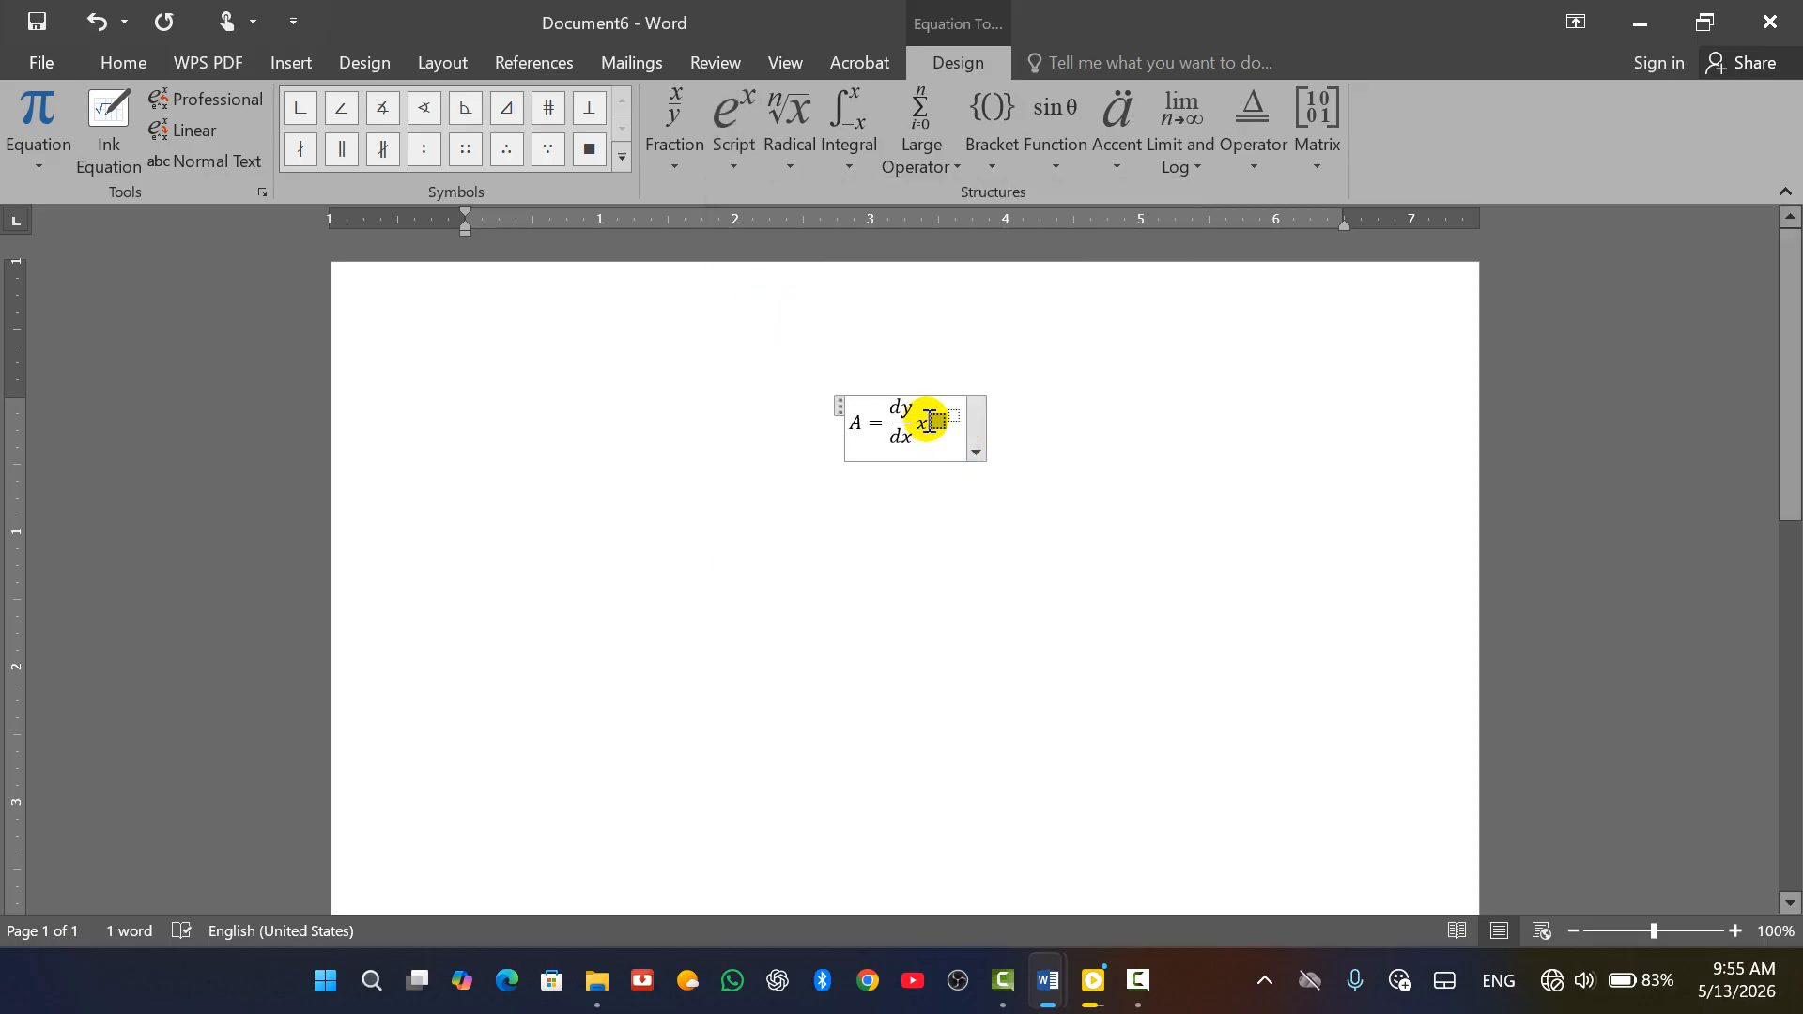
key(BackSpace)
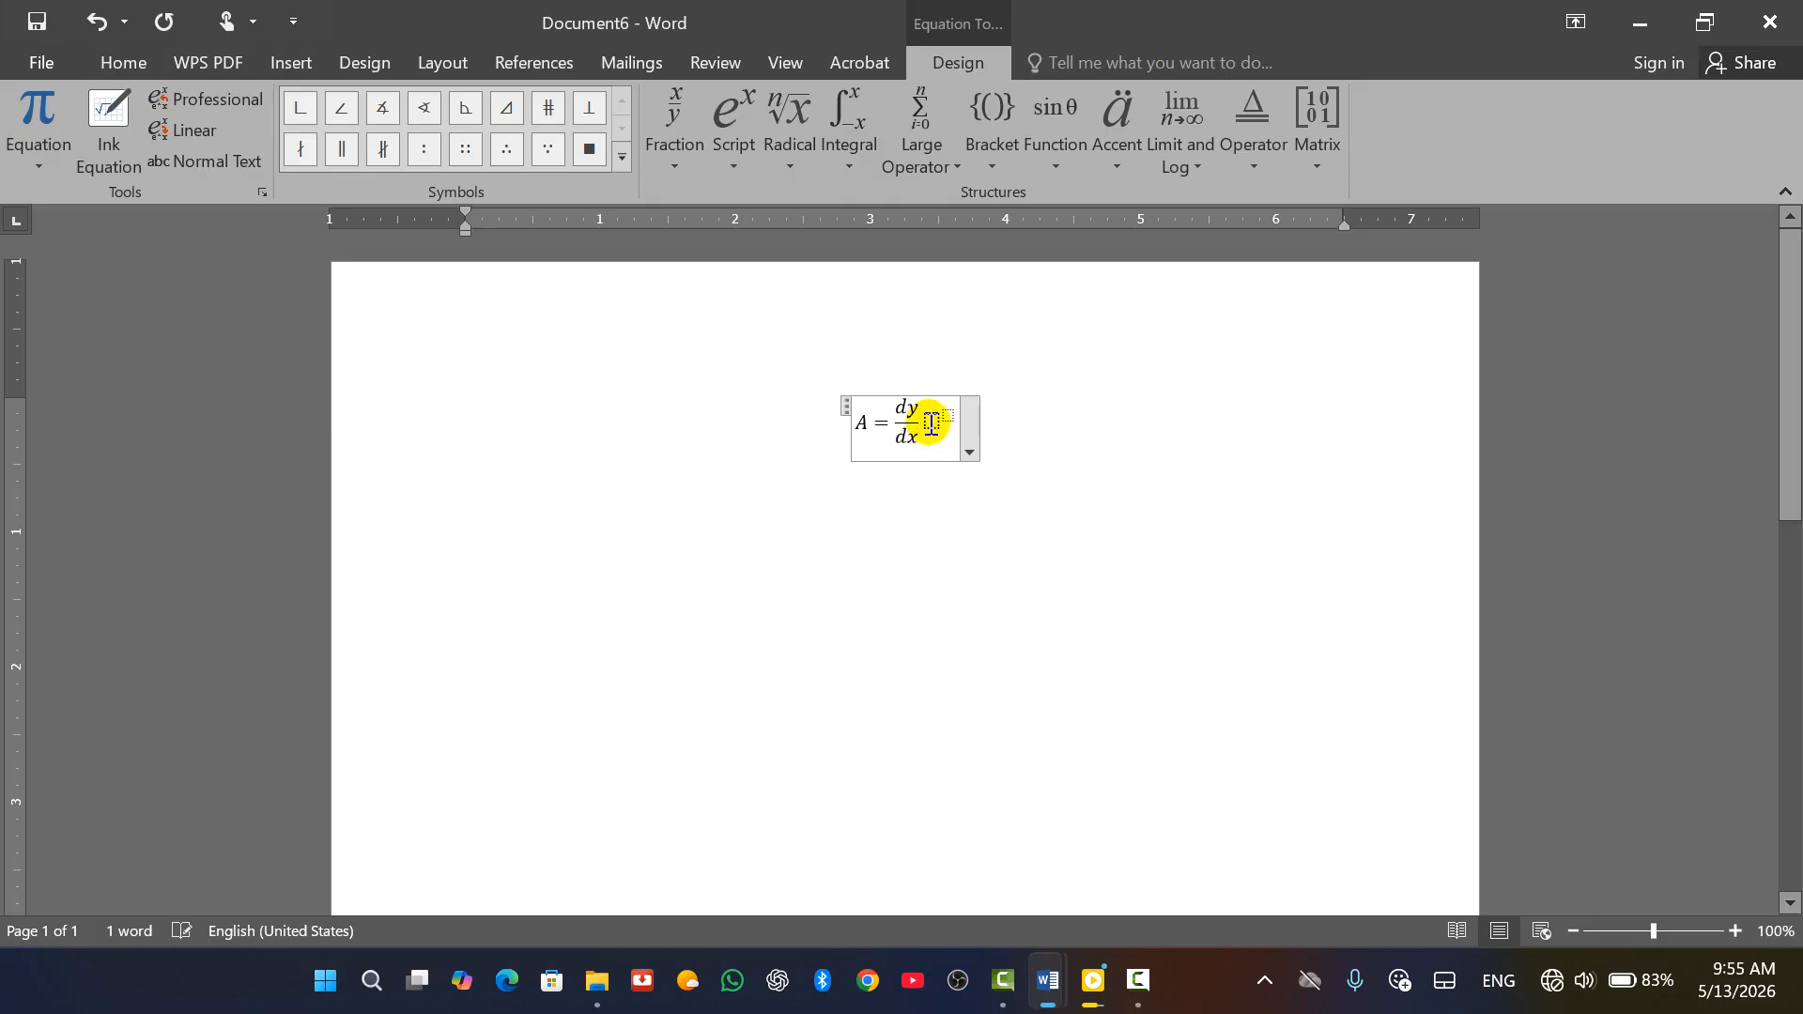
text(x)
click(941, 414)
text(5)
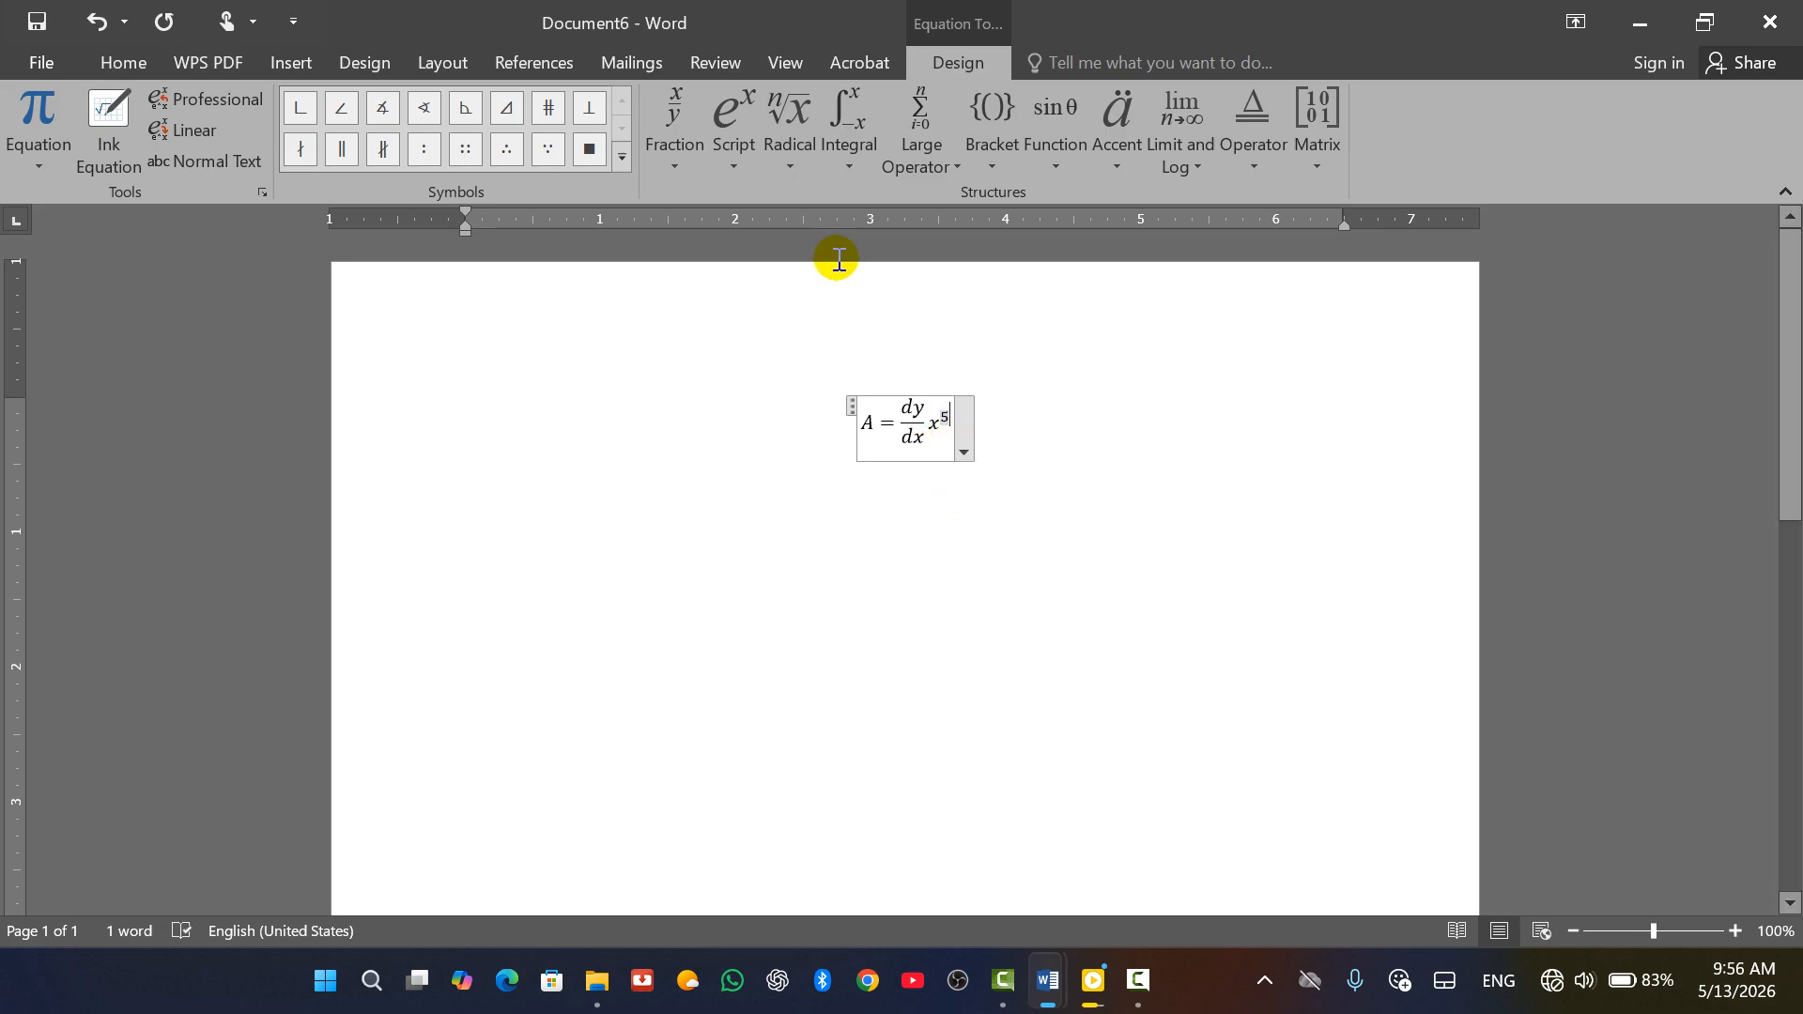
click(787, 173)
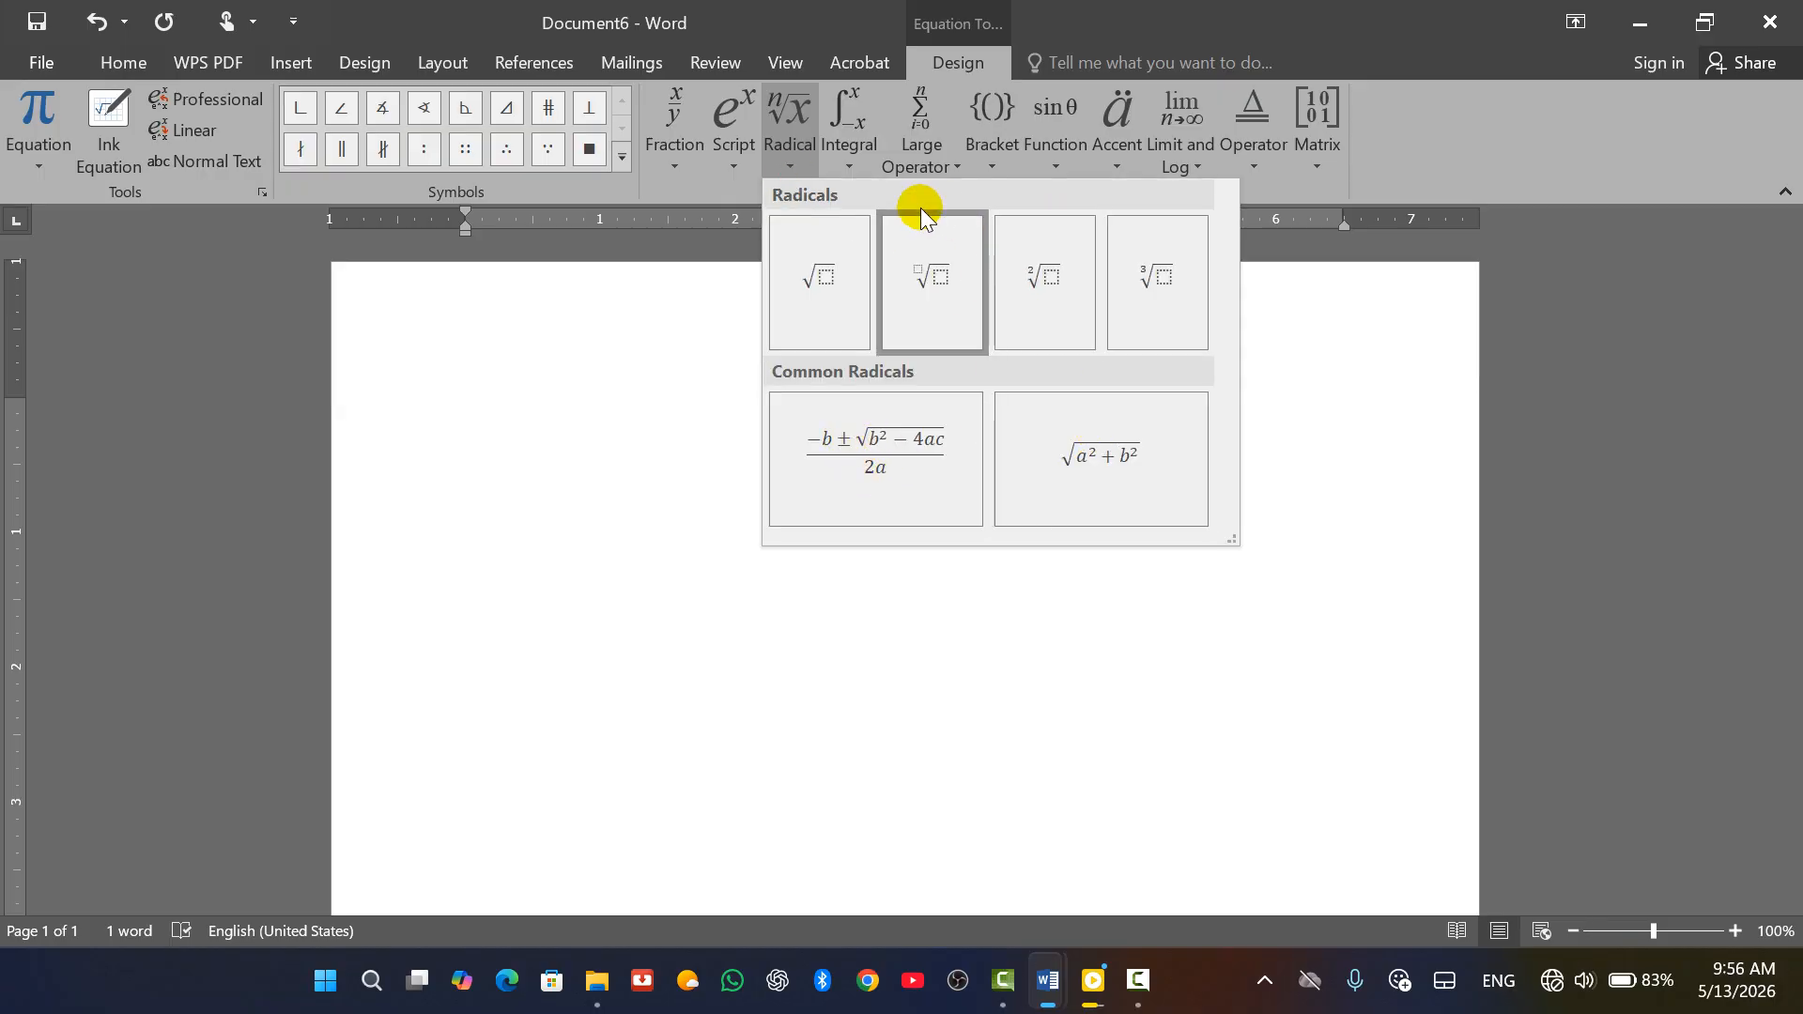
click(849, 161)
click(850, 161)
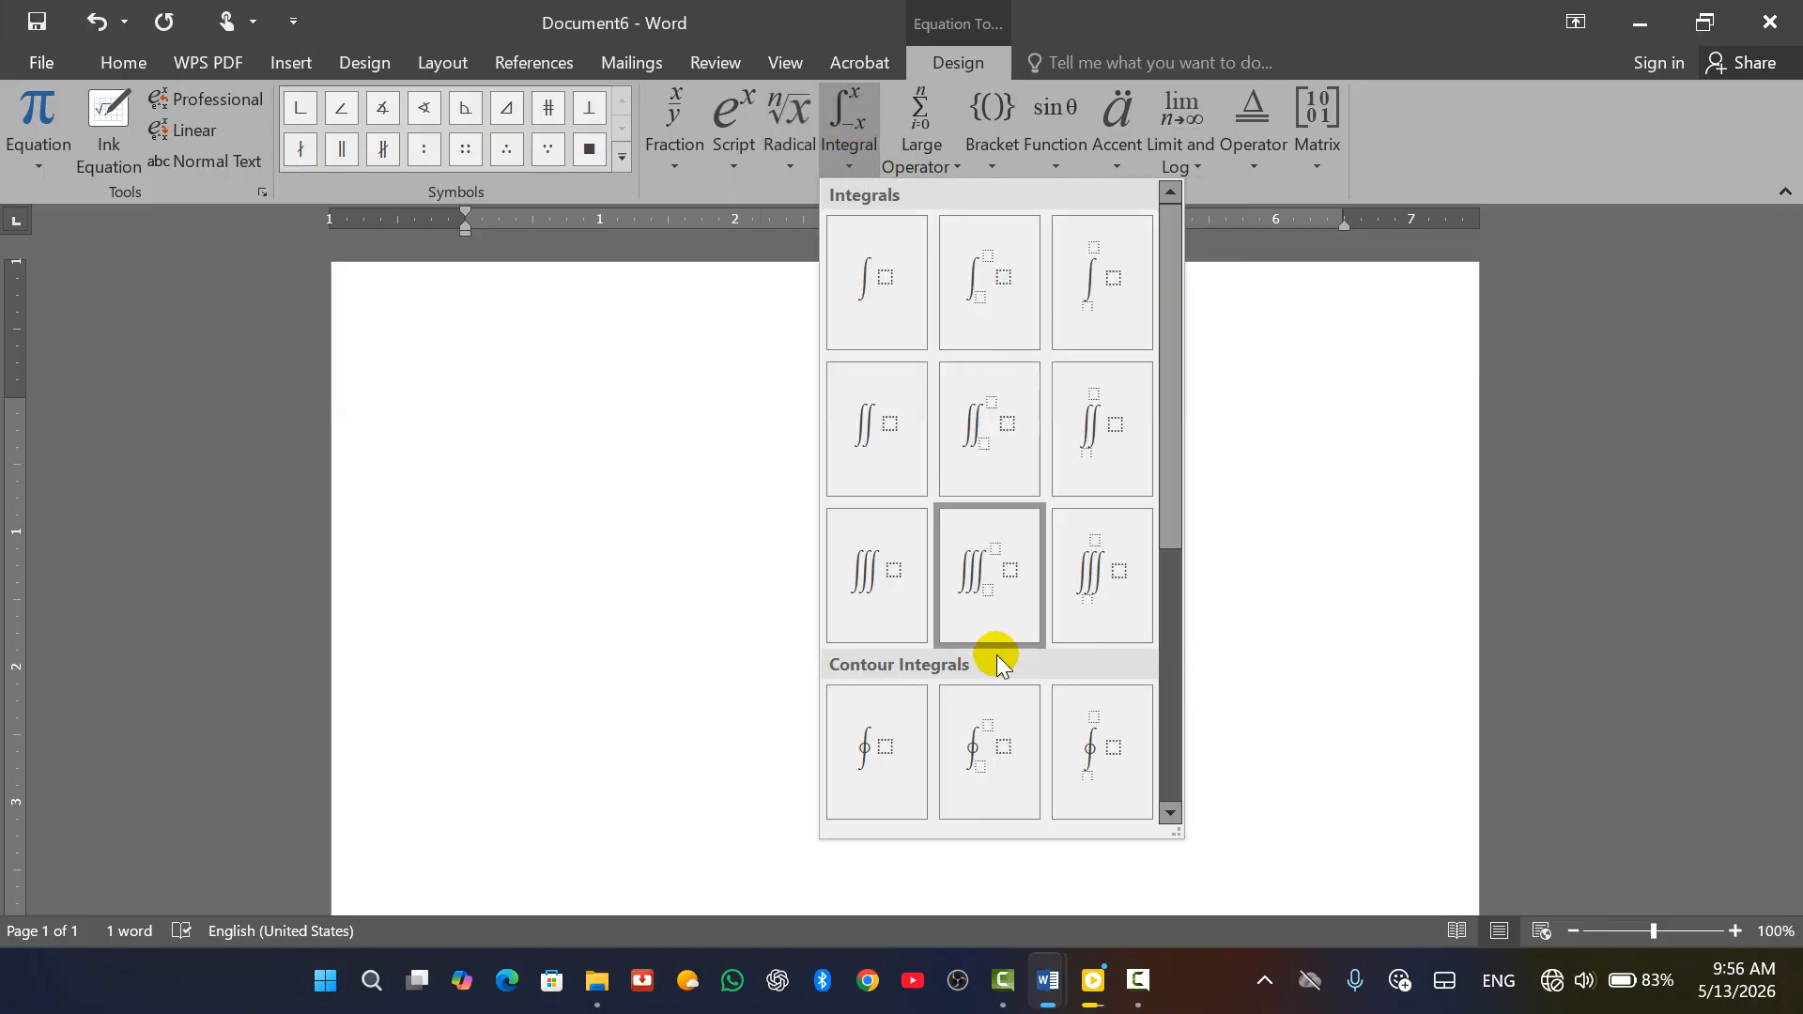
click(927, 150)
click(934, 167)
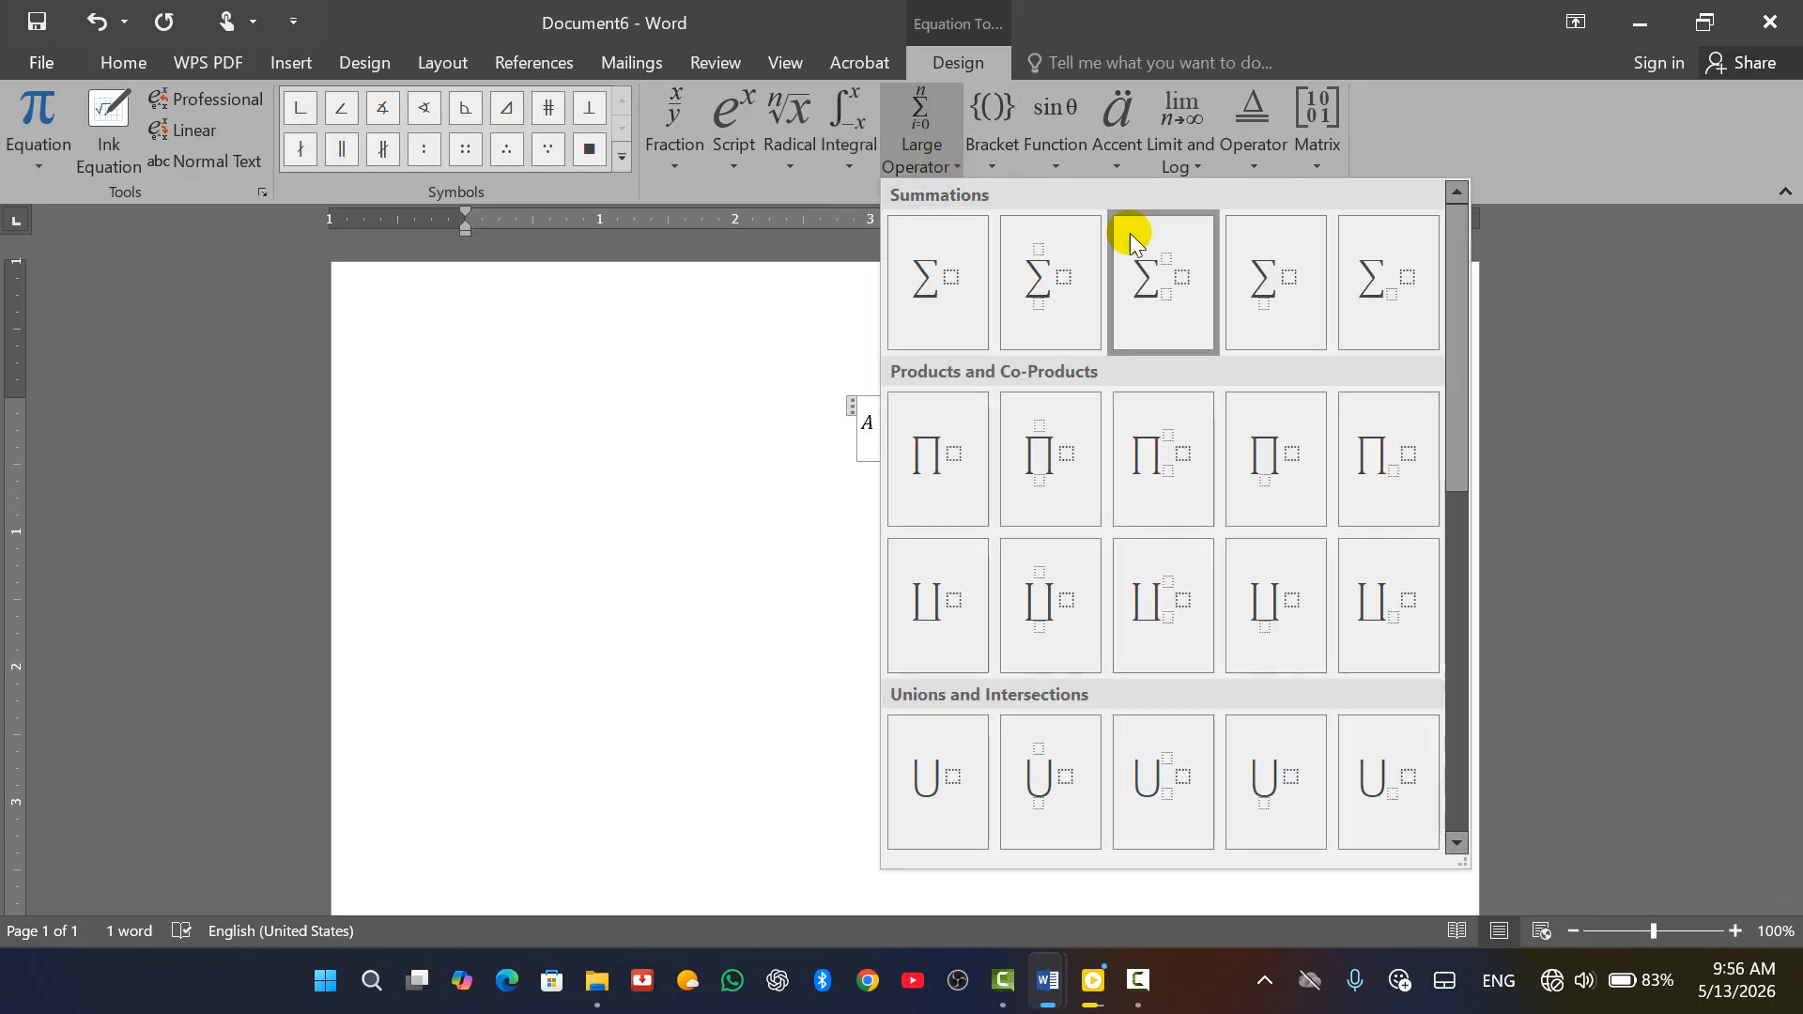
click(994, 132)
click(990, 133)
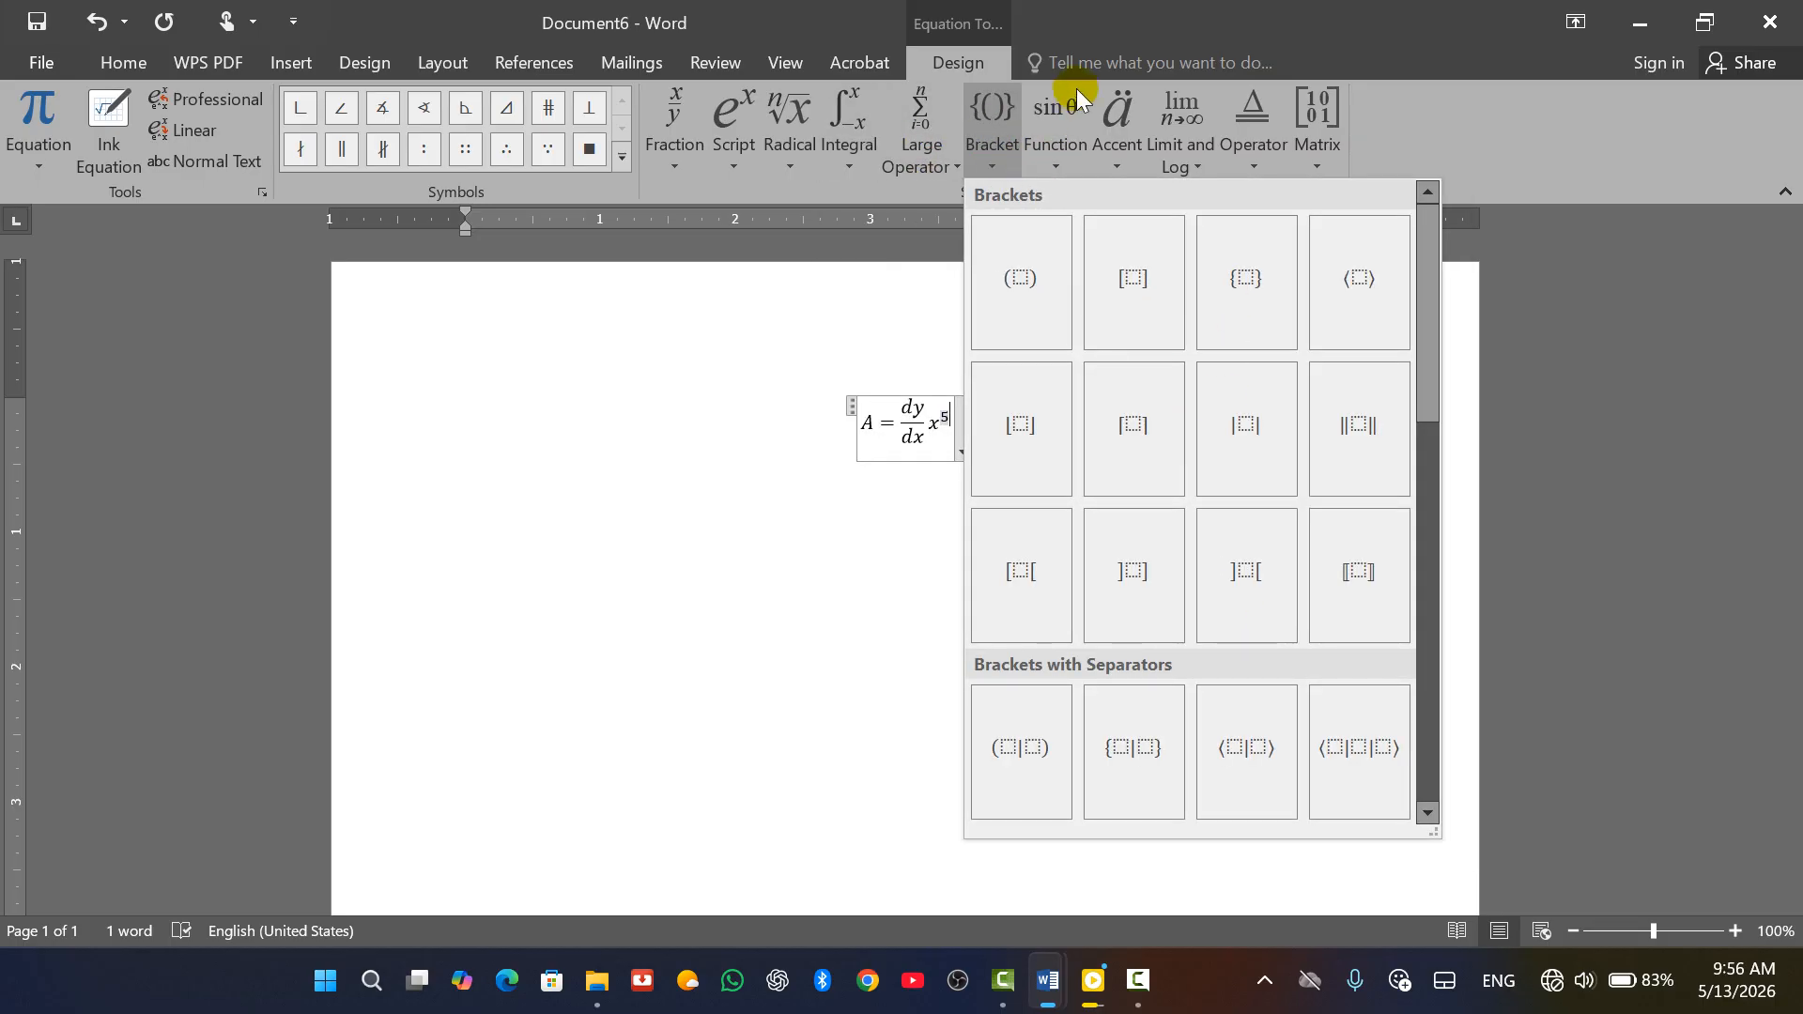
click(1074, 100)
click(1050, 133)
click(1125, 133)
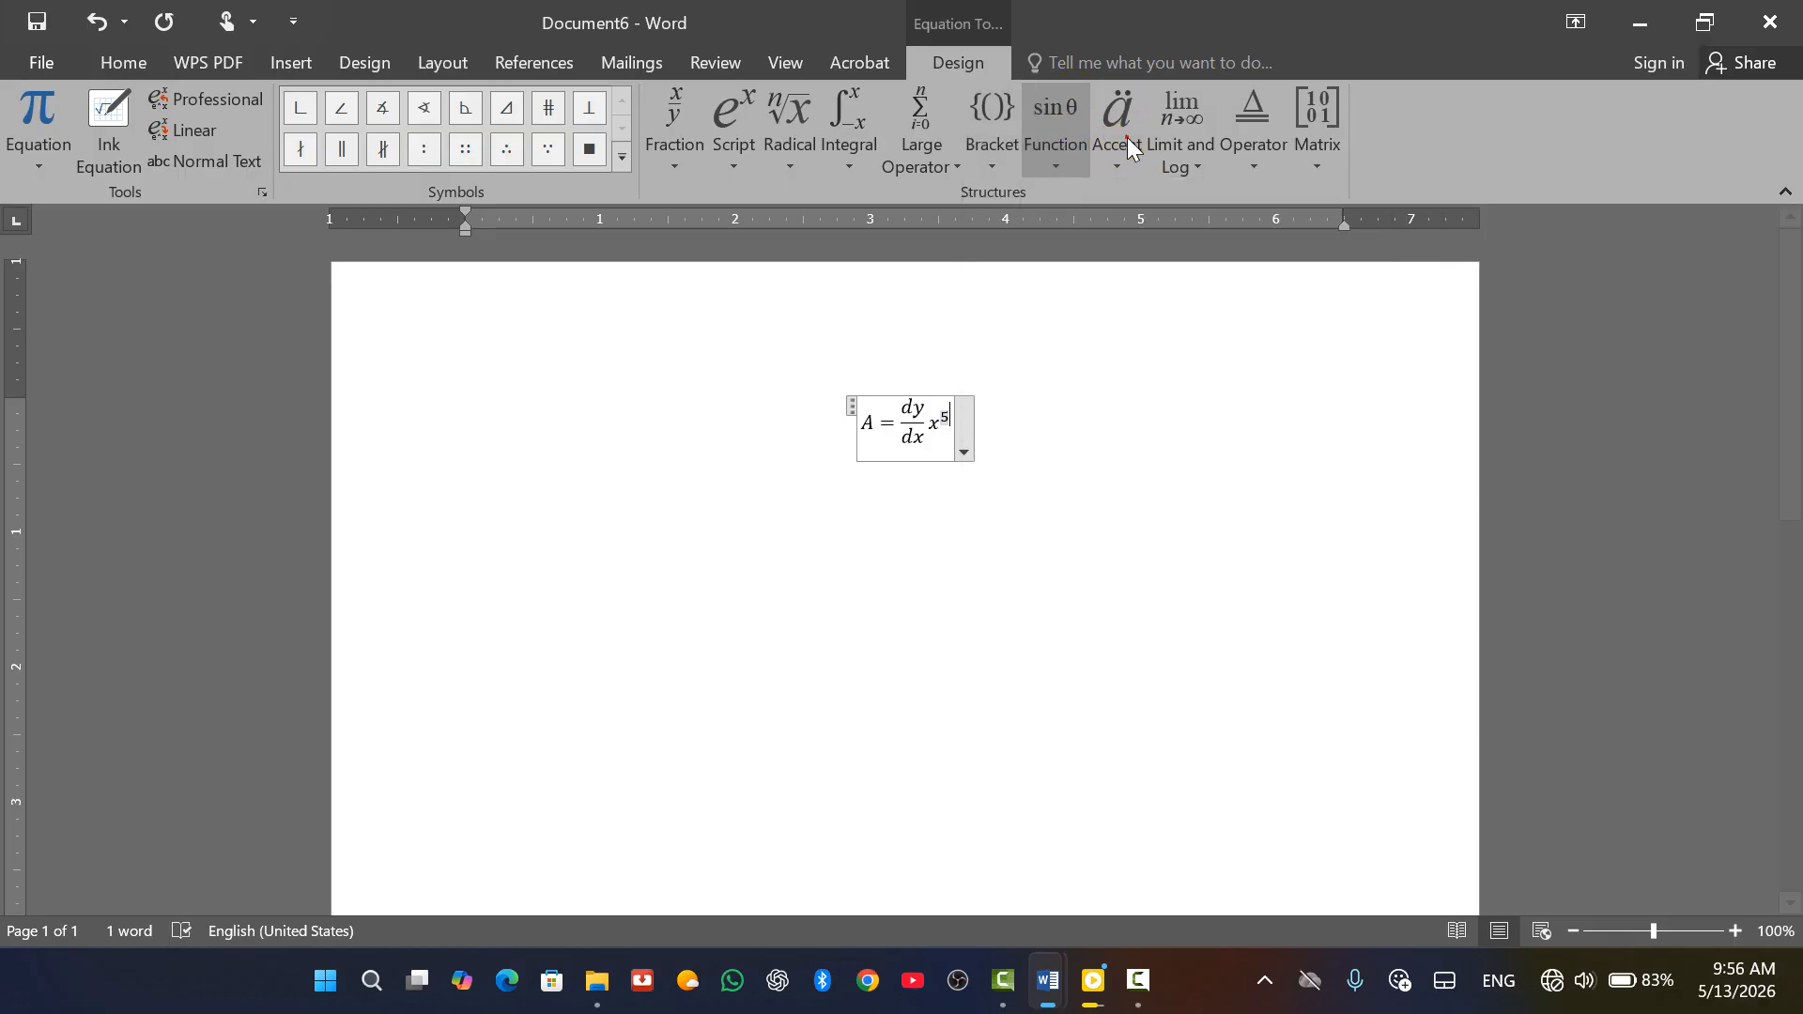
click(1127, 137)
click(1166, 150)
click(1169, 150)
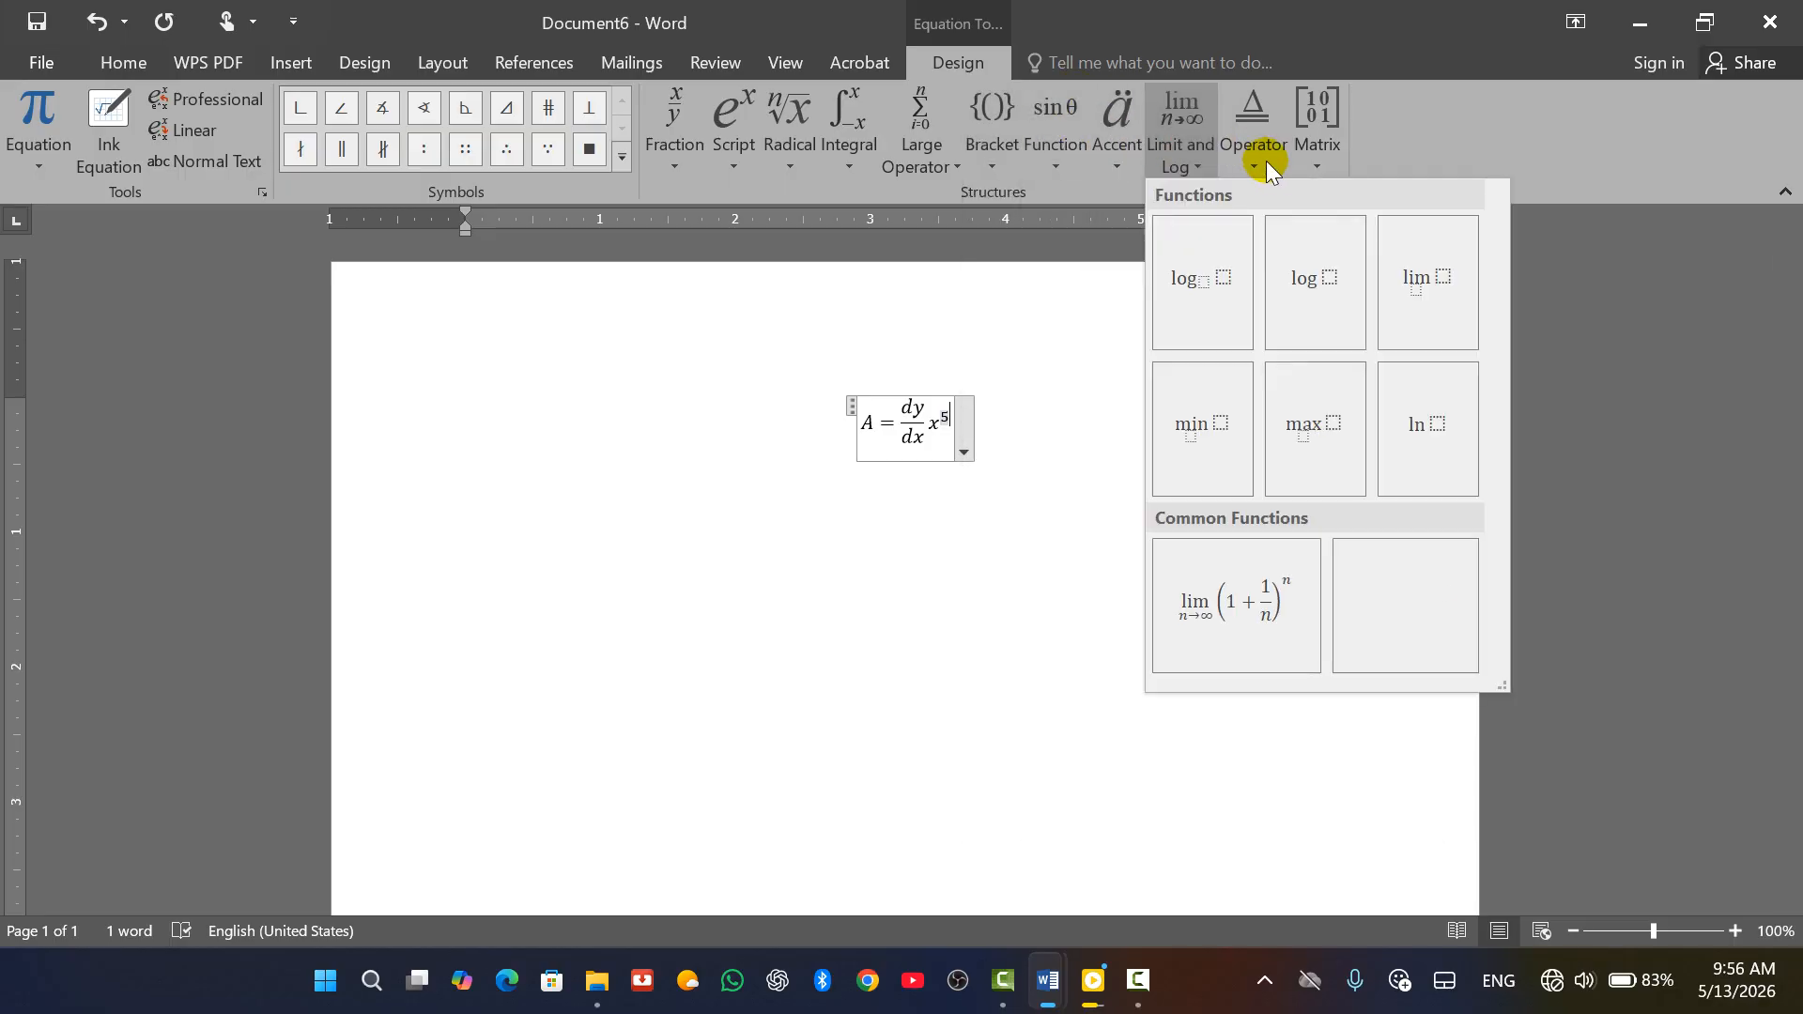
click(1324, 152)
click(1326, 146)
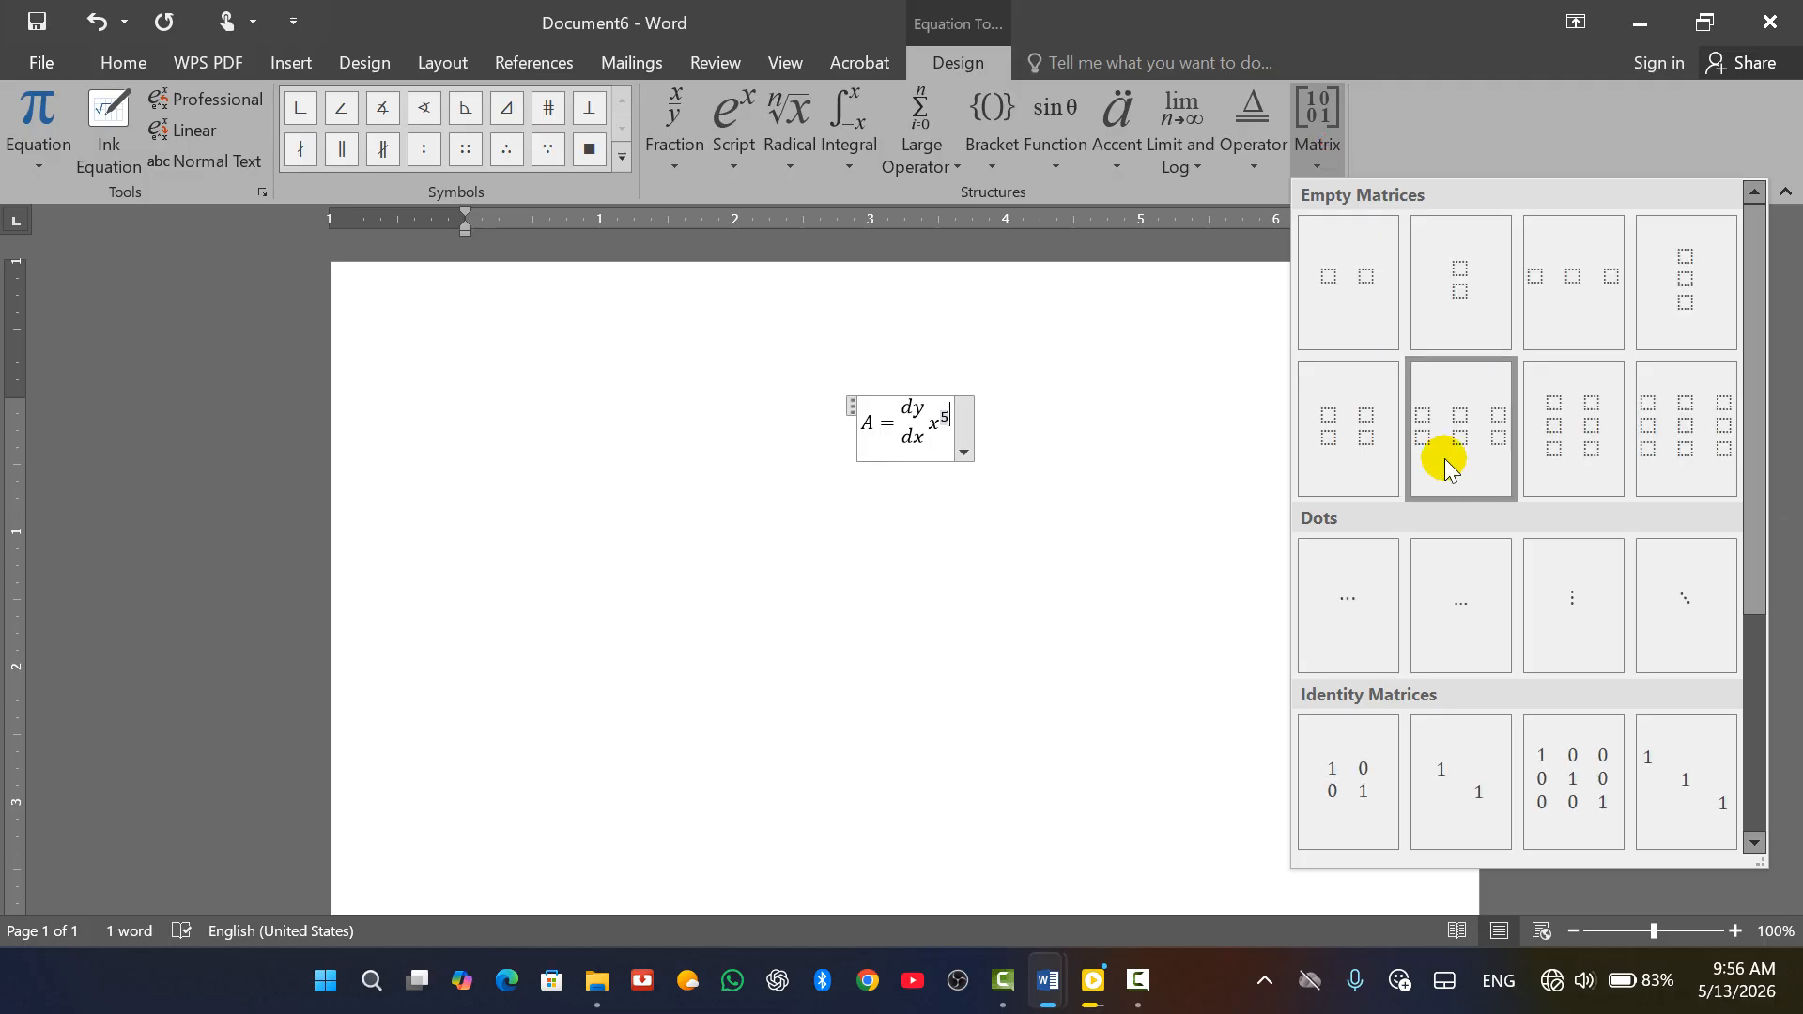
scroll(1555, 573, down, 3)
scroll(1551, 536, up, 3)
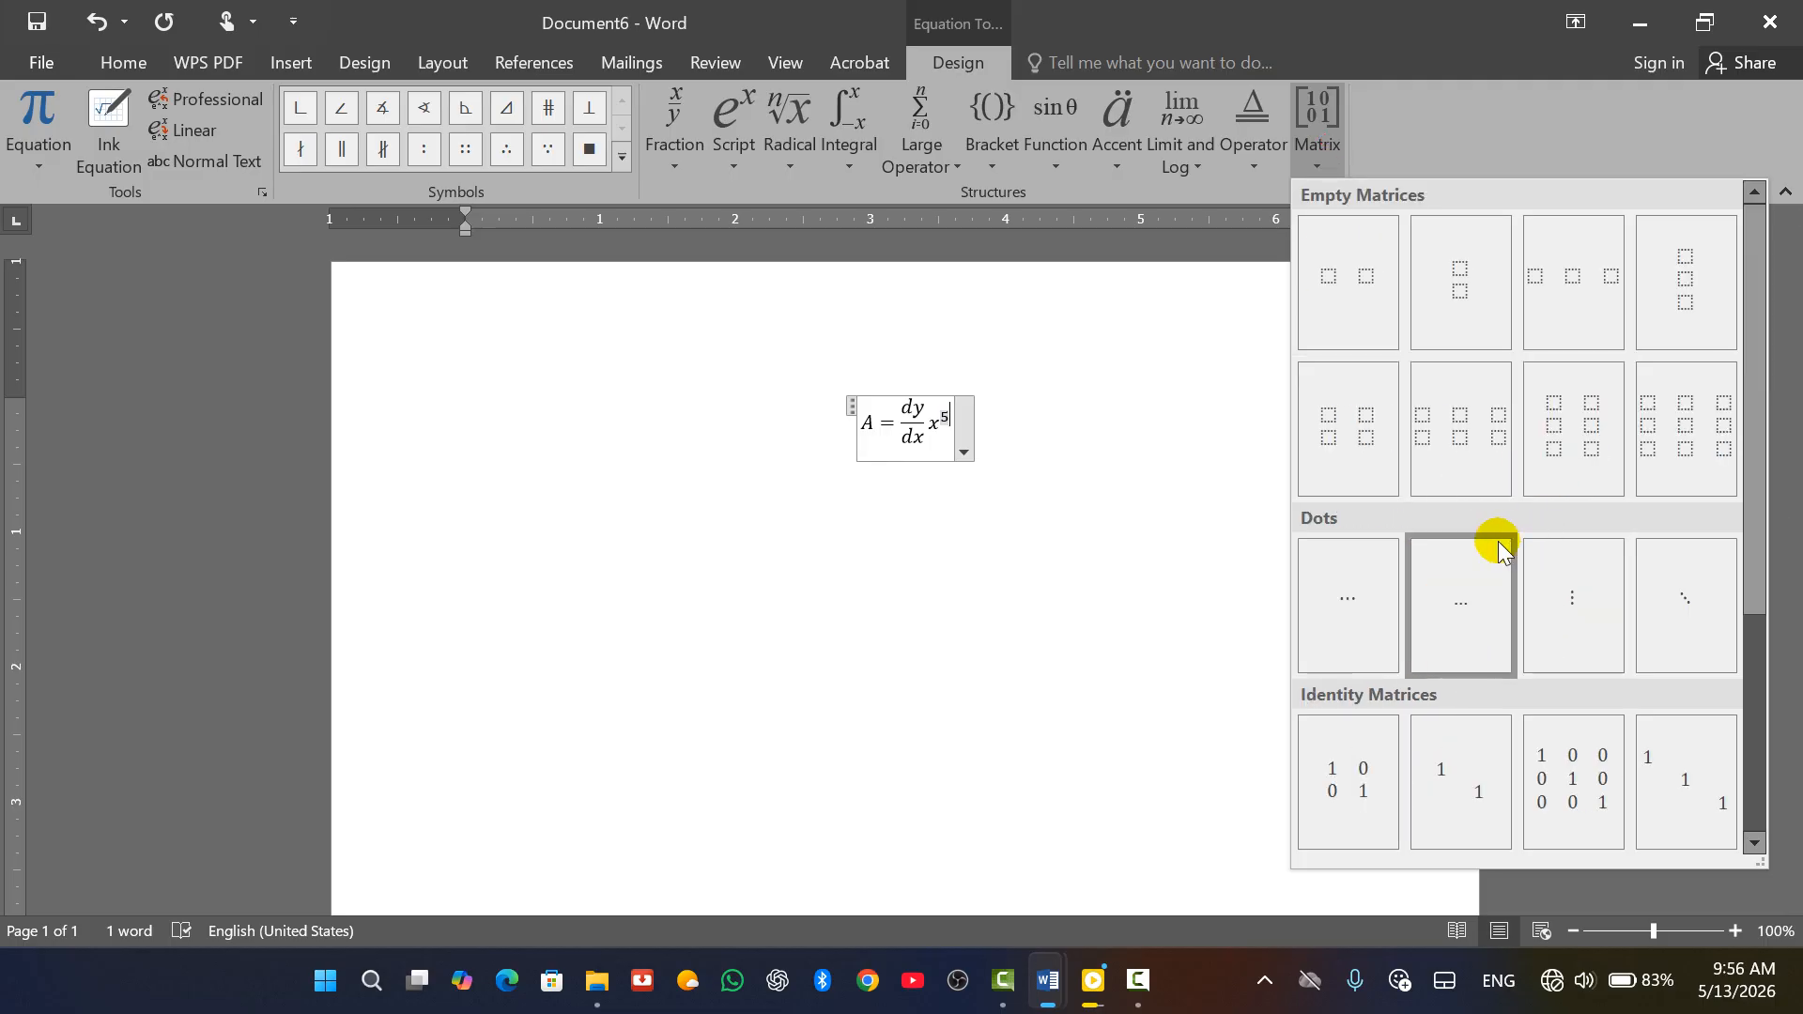
click(1067, 422)
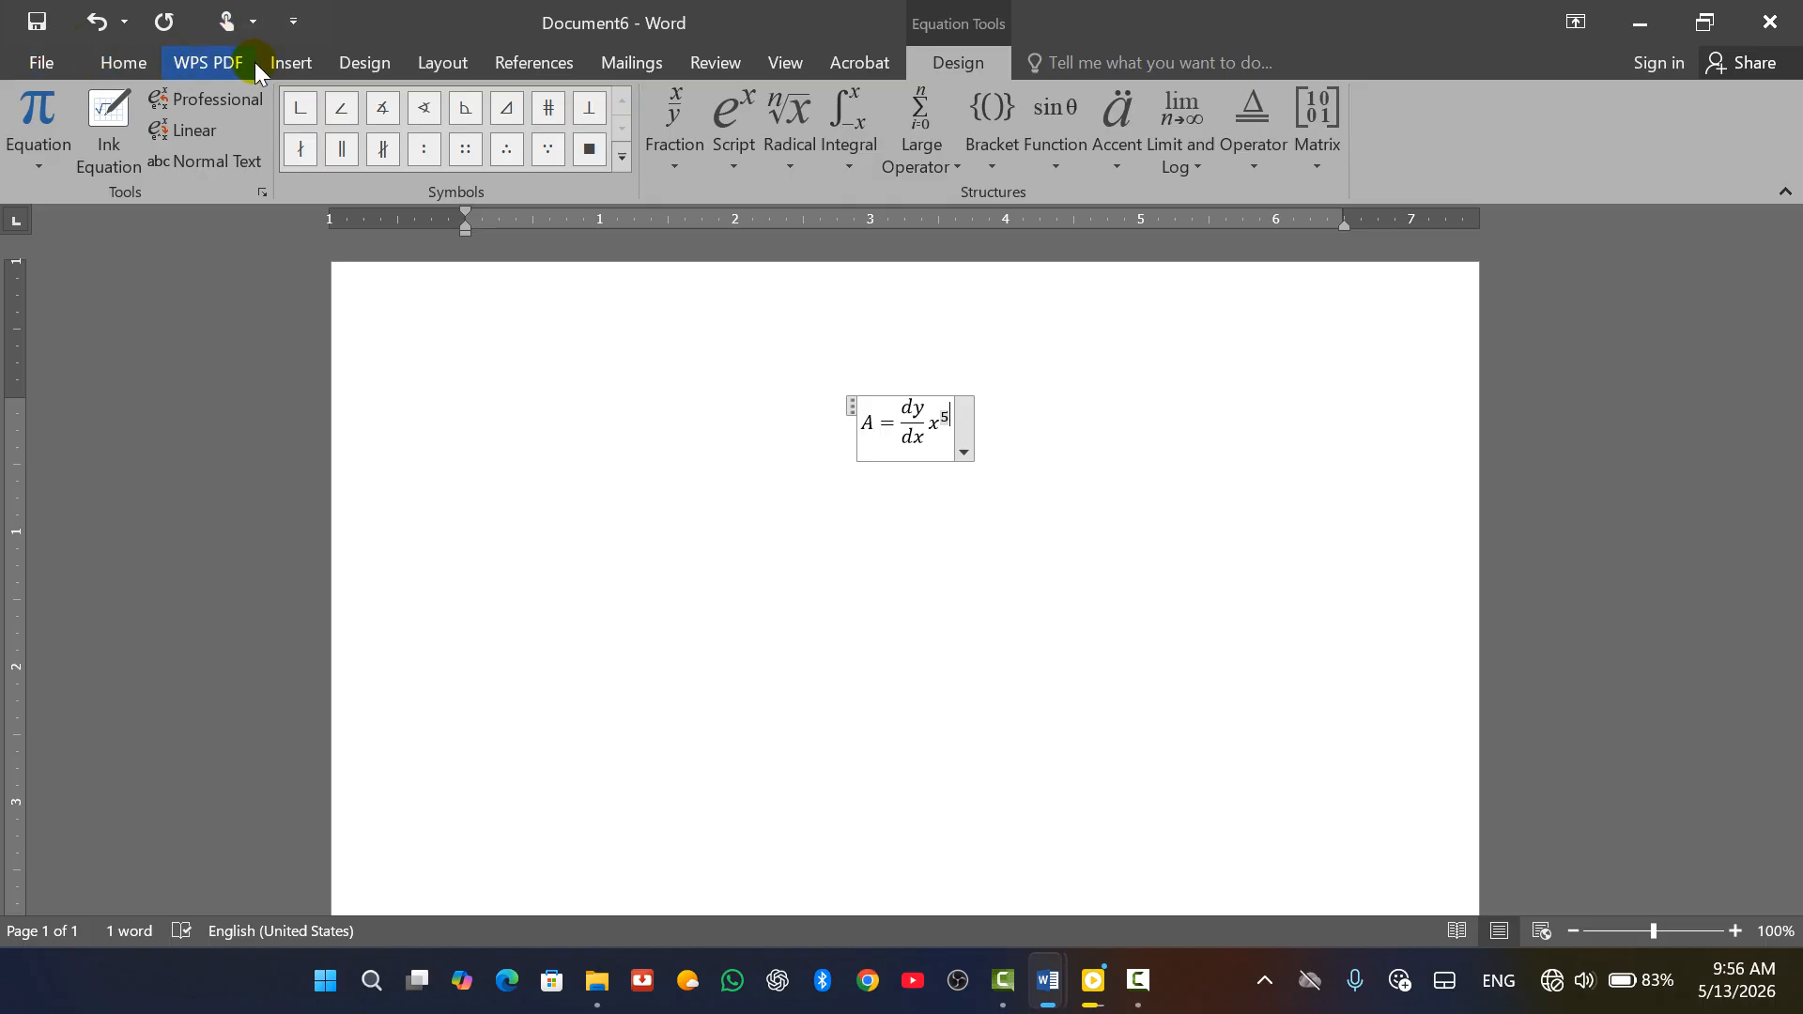
click(280, 66)
Insert a © symbol on a line below the equation
click(962, 648)
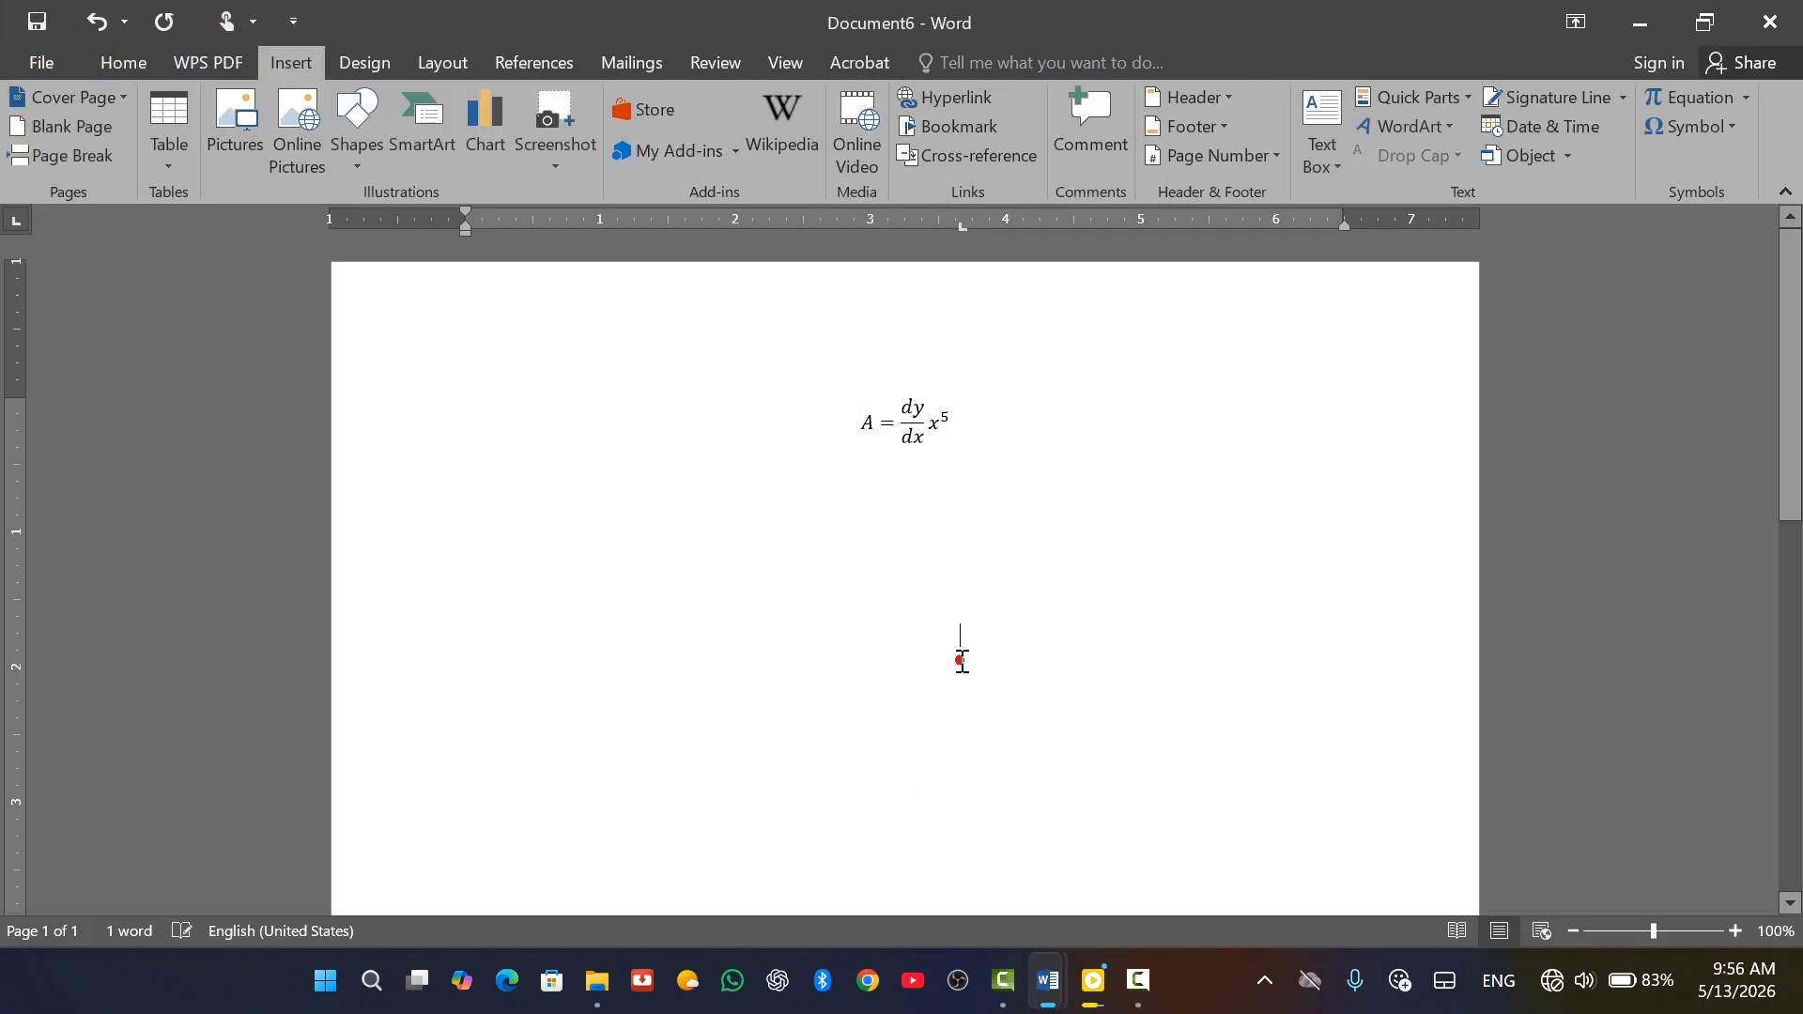
click(1727, 126)
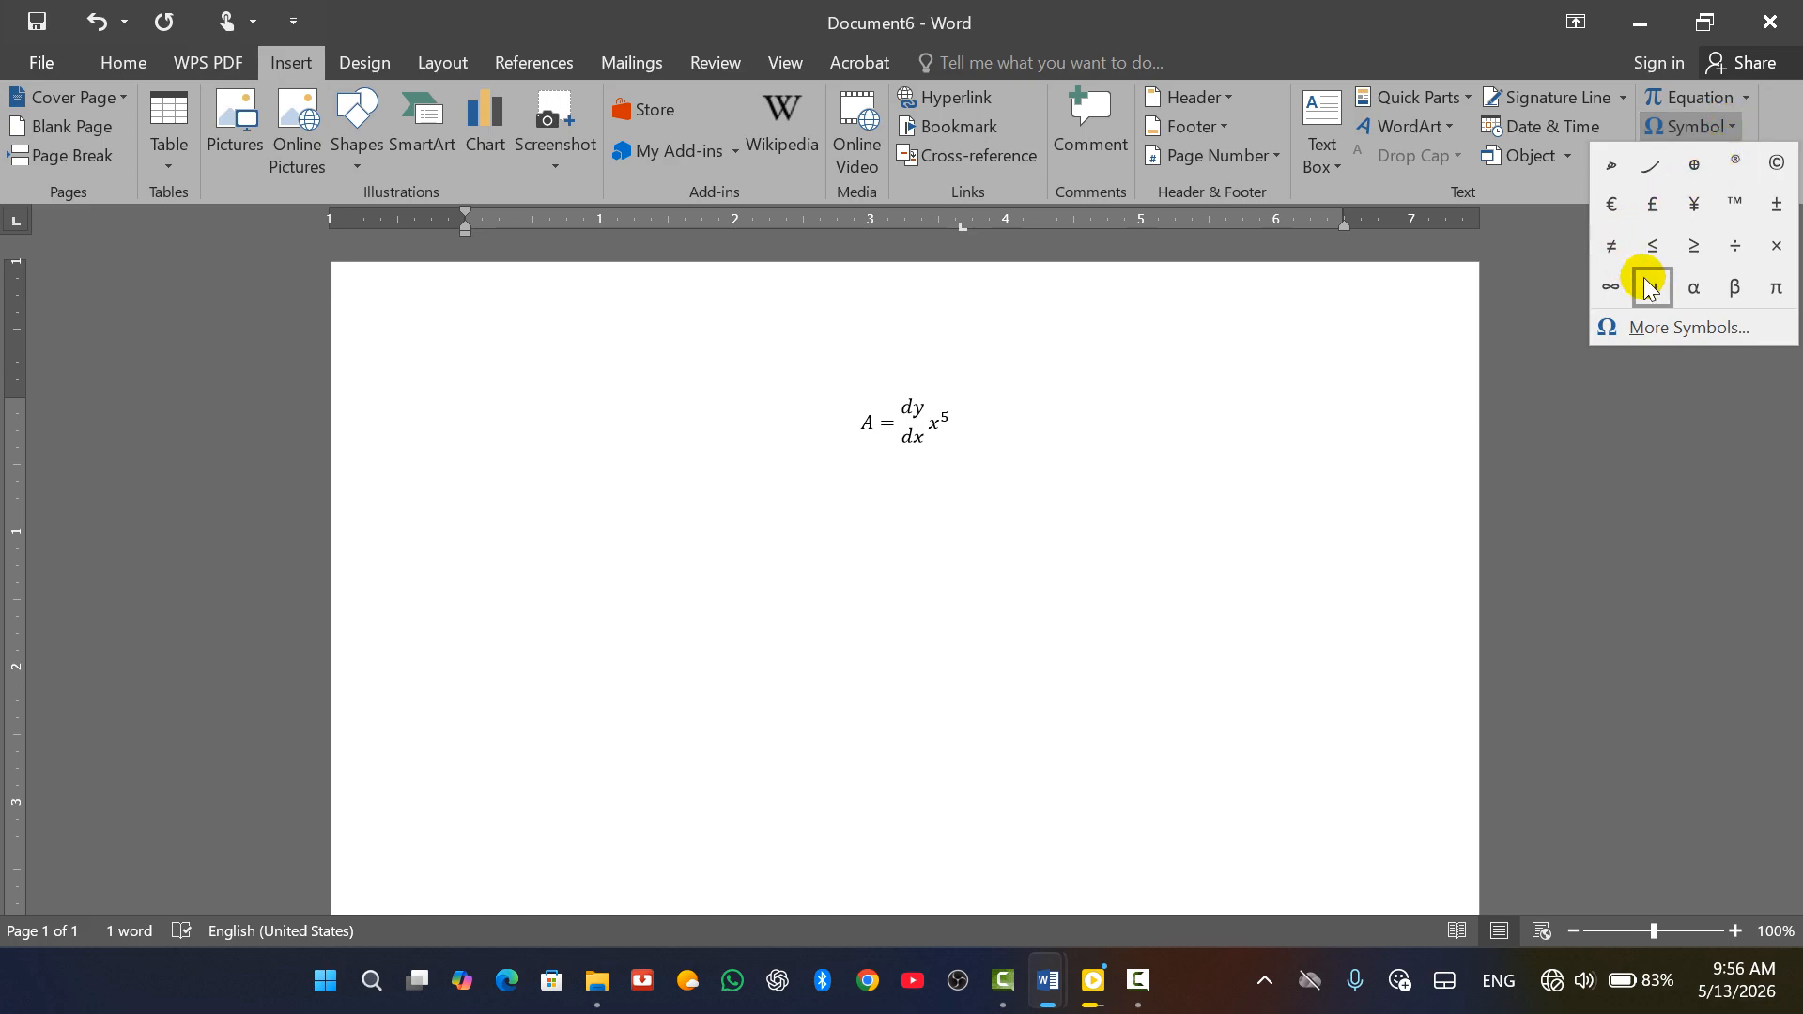
click(1777, 165)
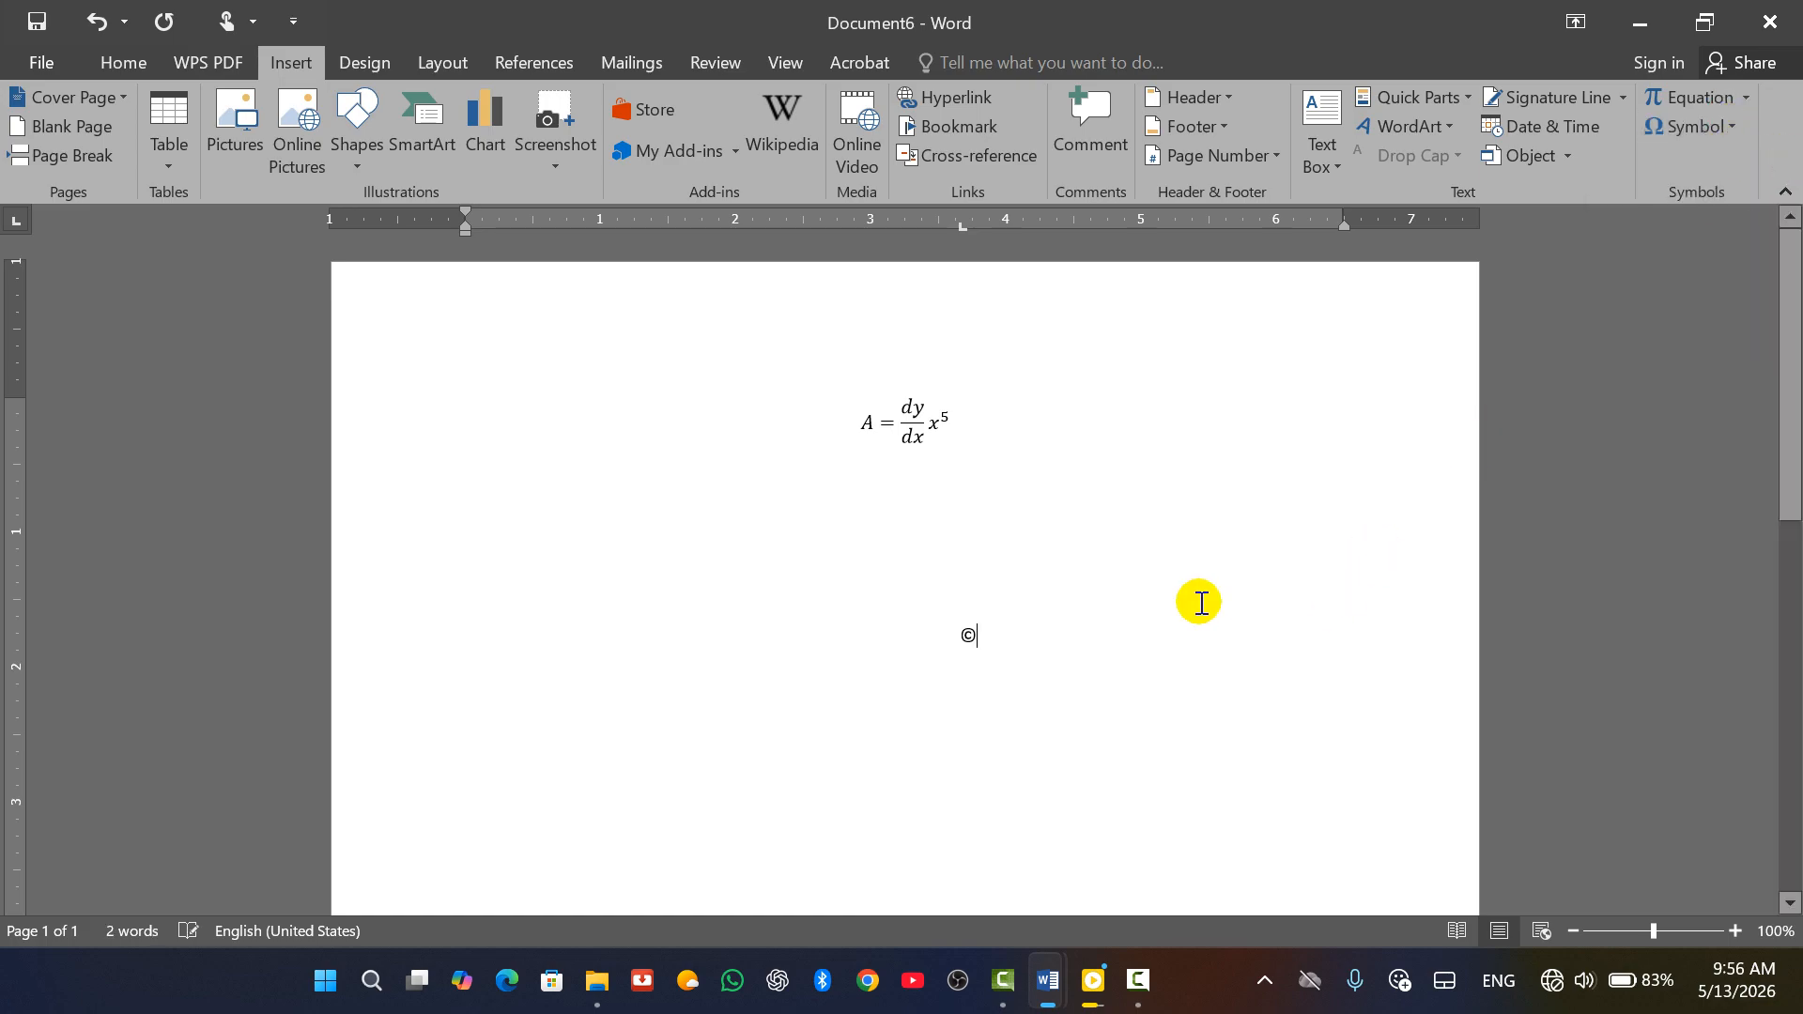
Open the full Symbol dialog through More Symbols
scroll(971, 667, up, 4)
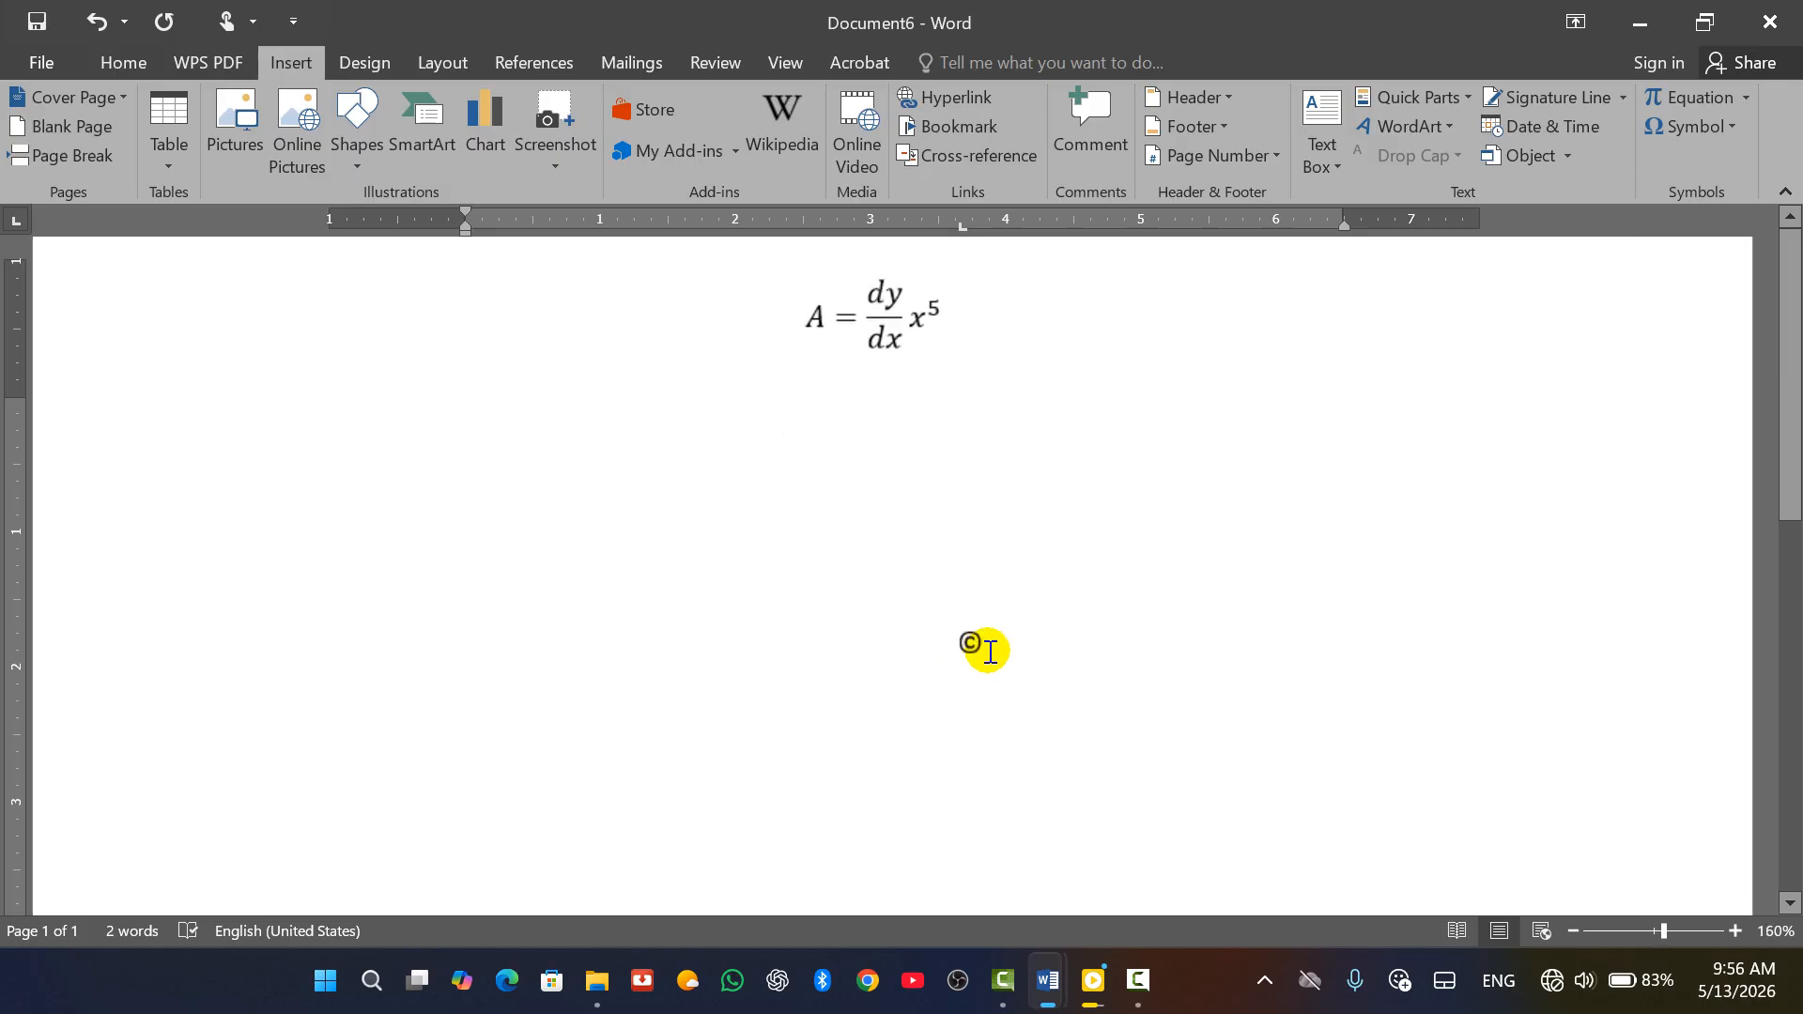
scroll(944, 655, down, 3)
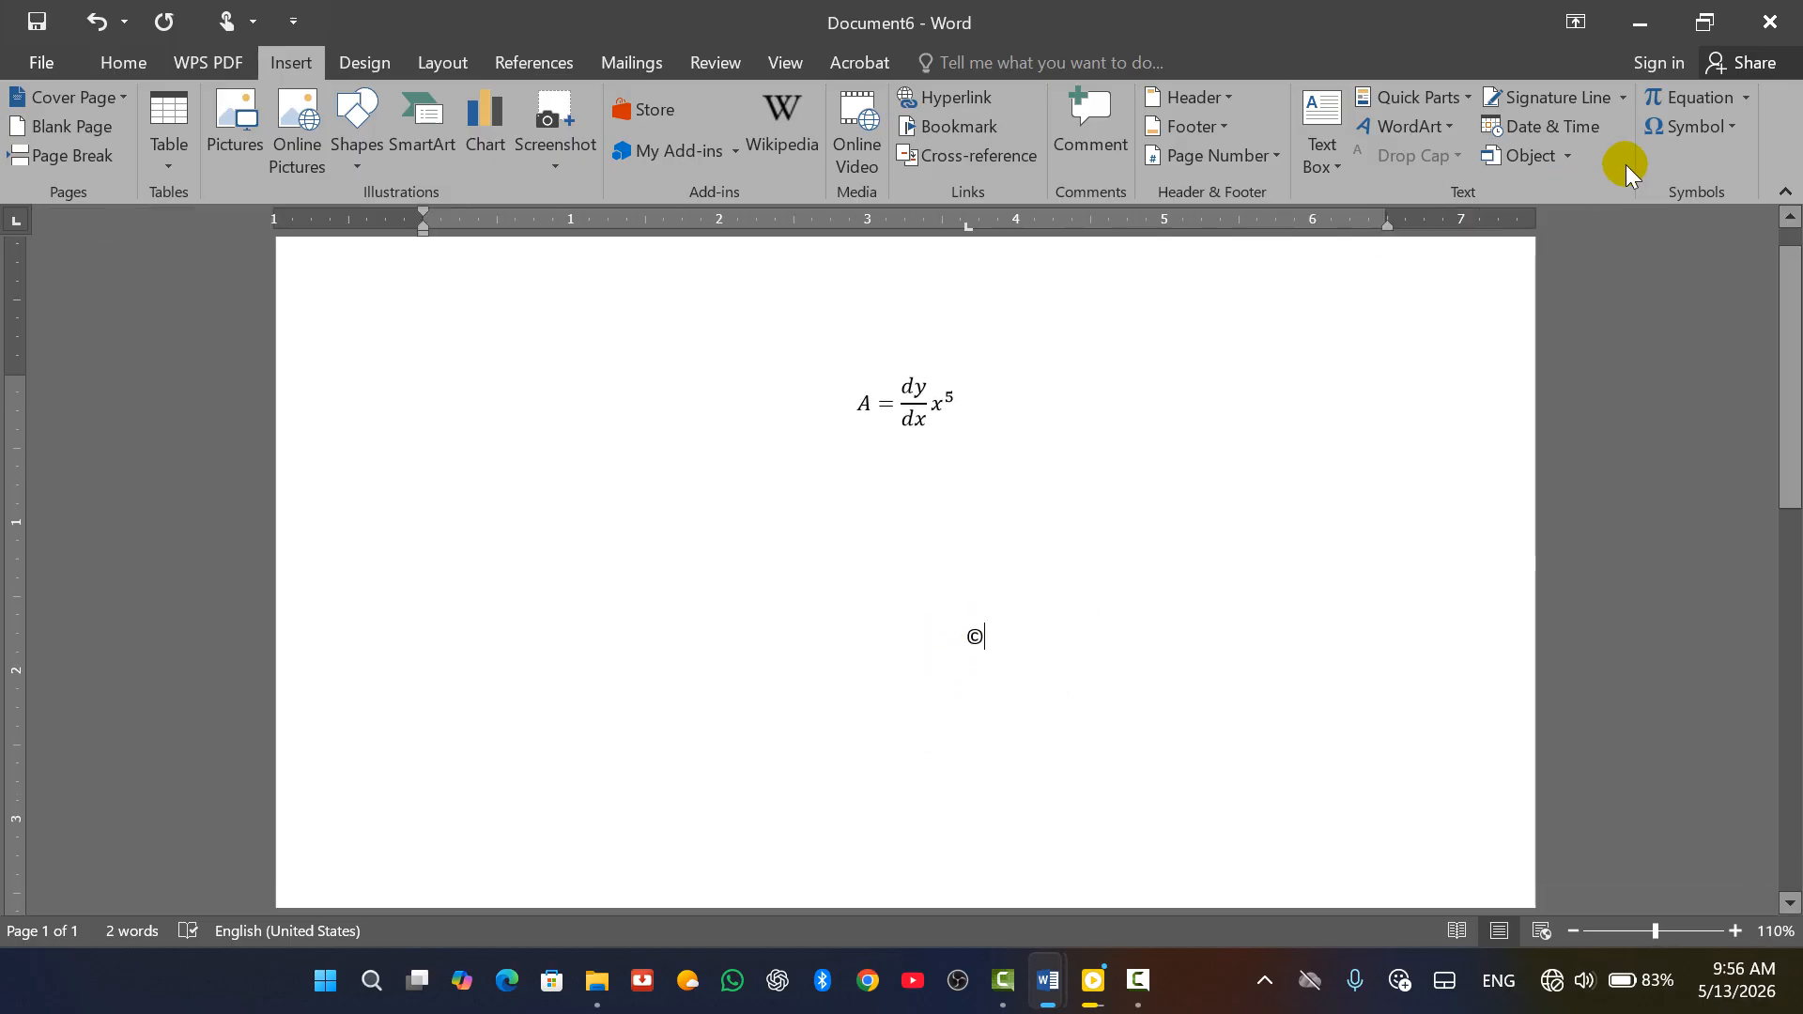
click(1721, 137)
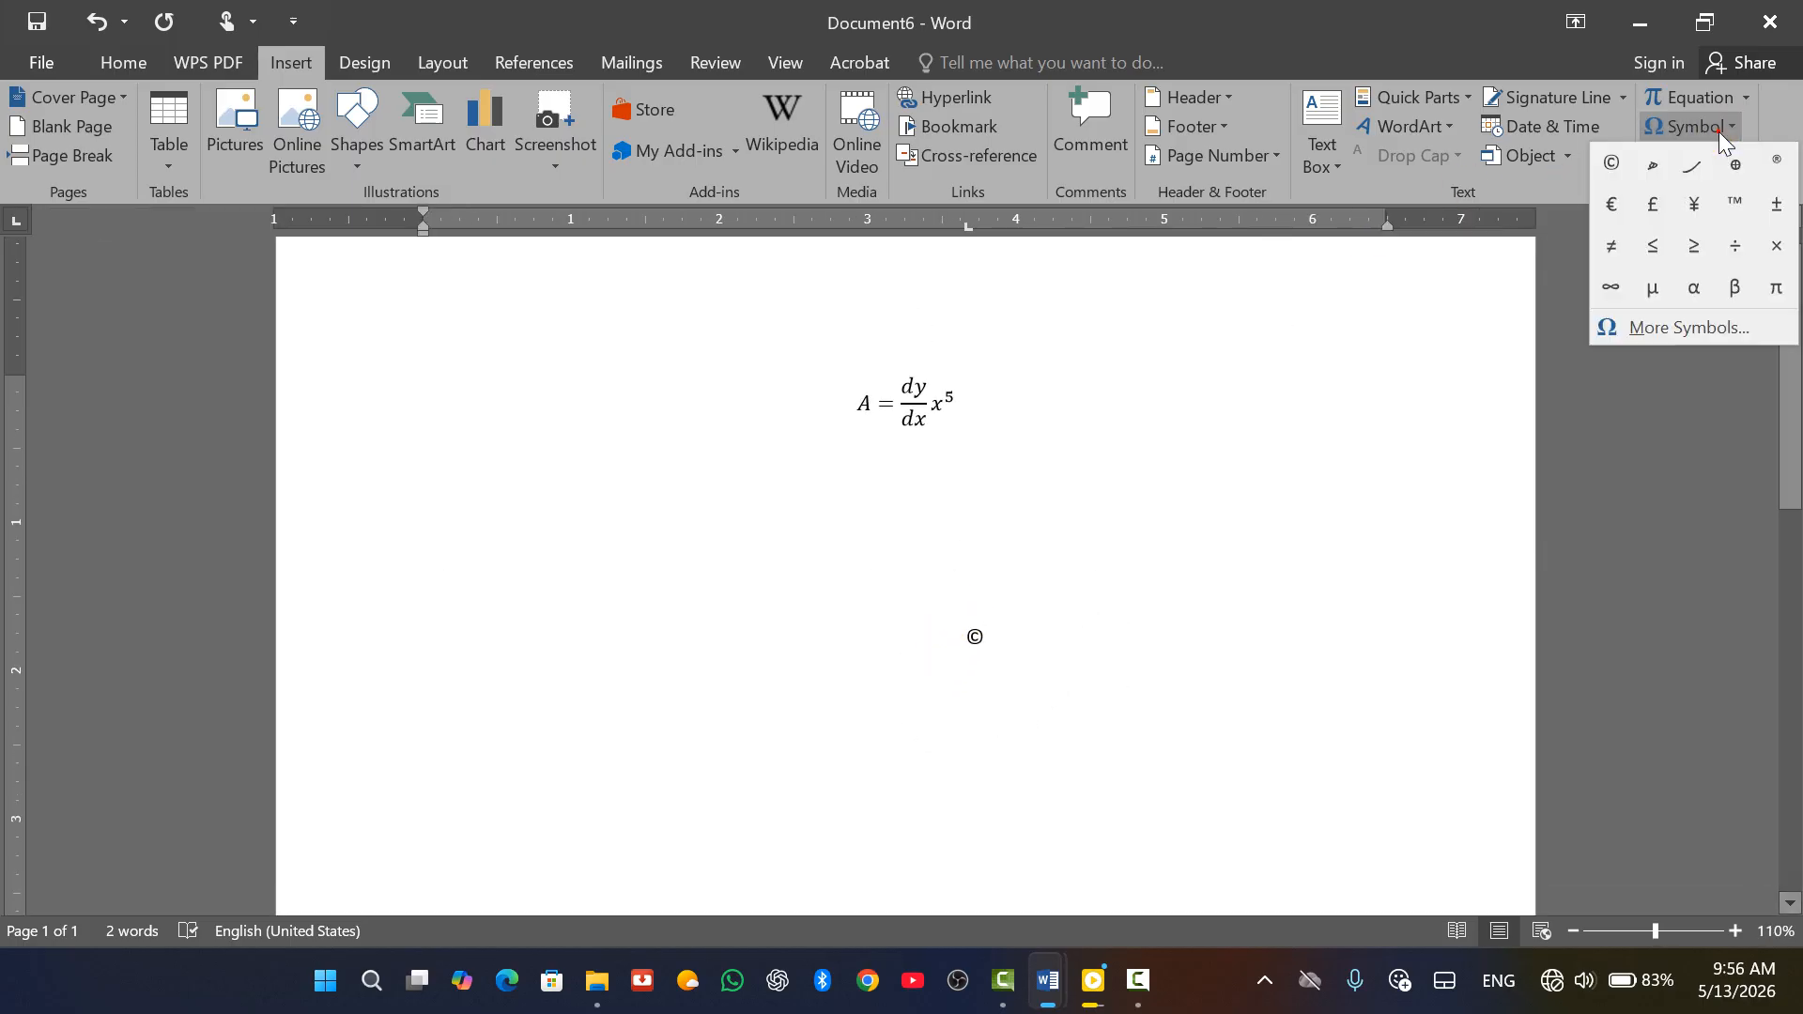
click(1632, 331)
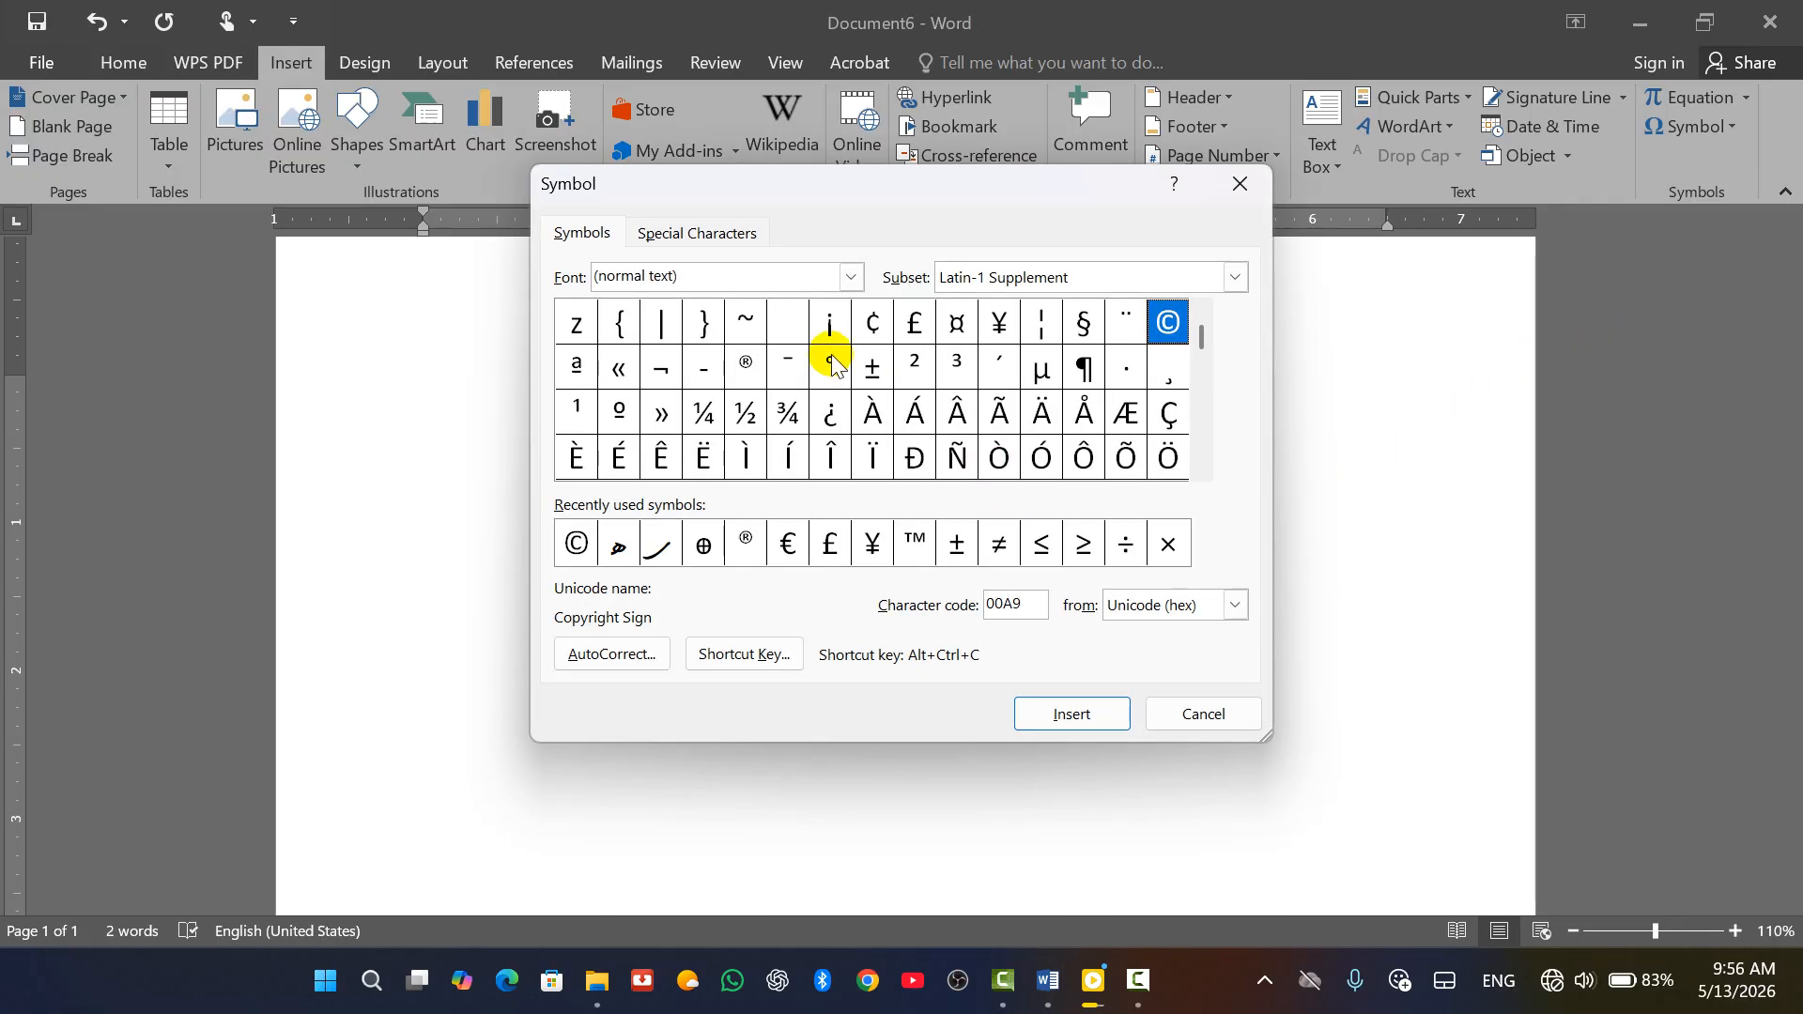
Preview the symbol sets of Artifakt Element Light, Artifakt Element Thin, Bahij Aban and Bahij Karim
click(850, 277)
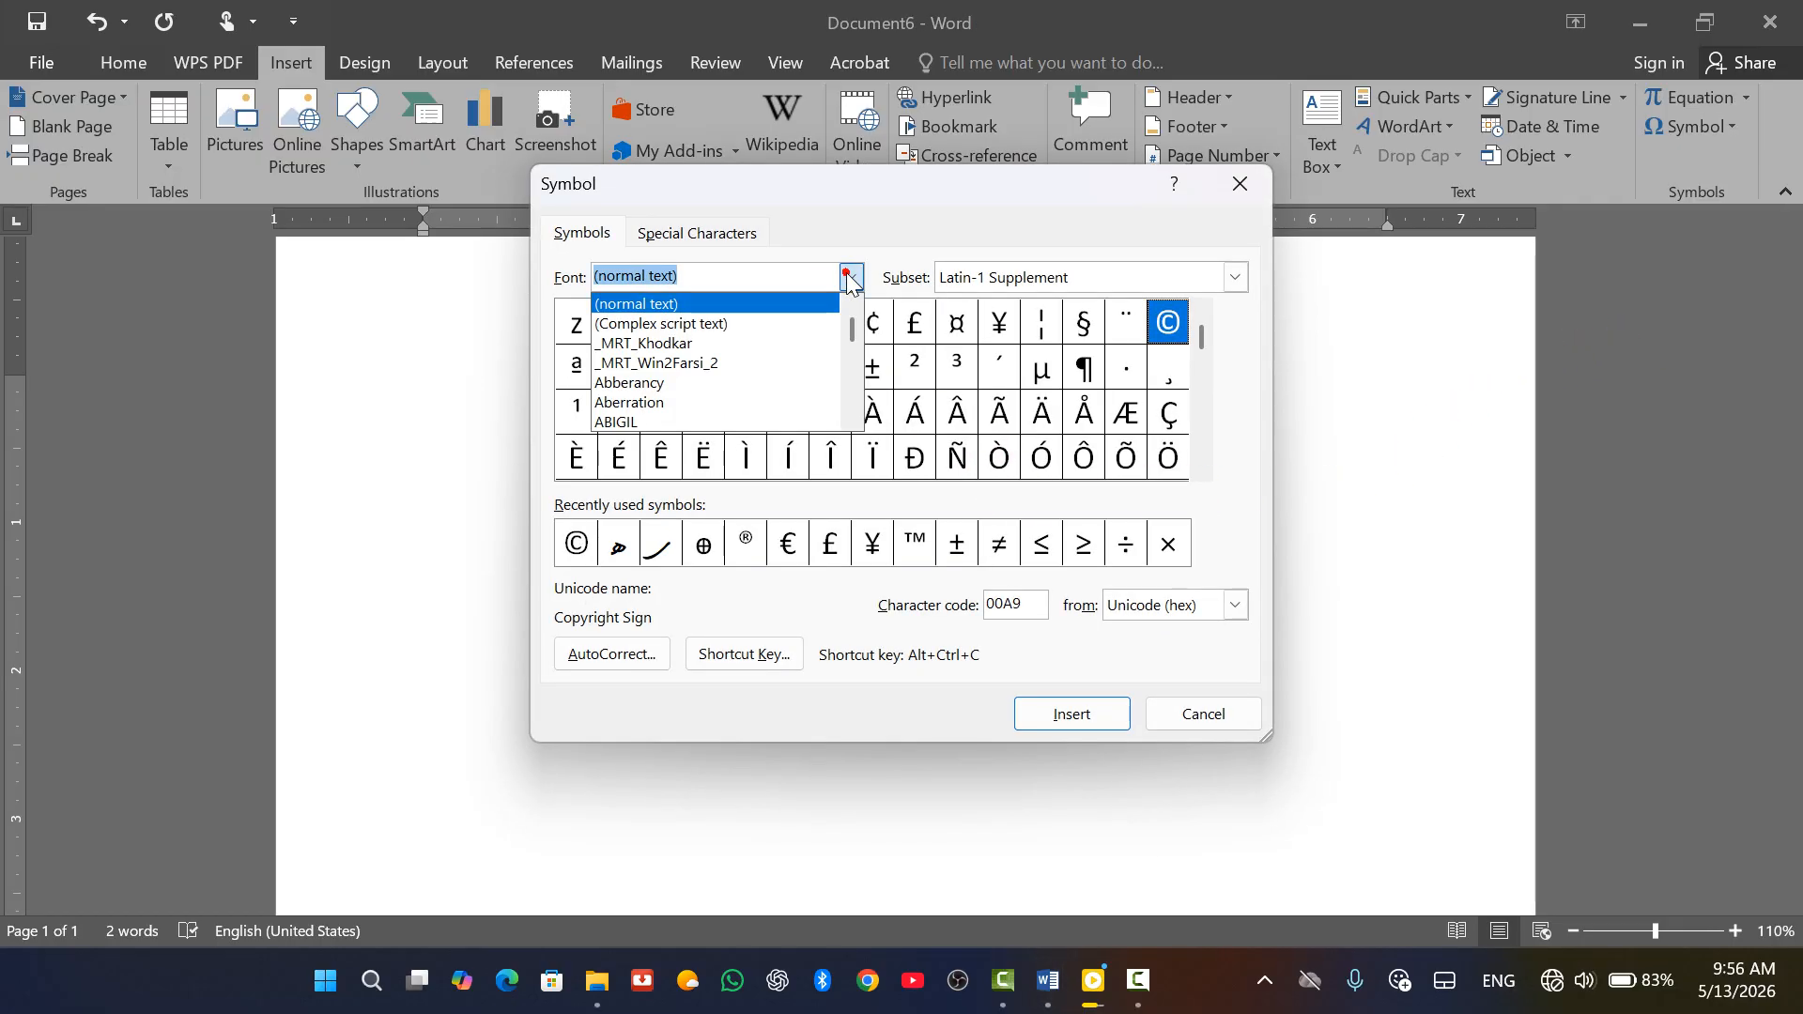
scroll(657, 376, down, 10)
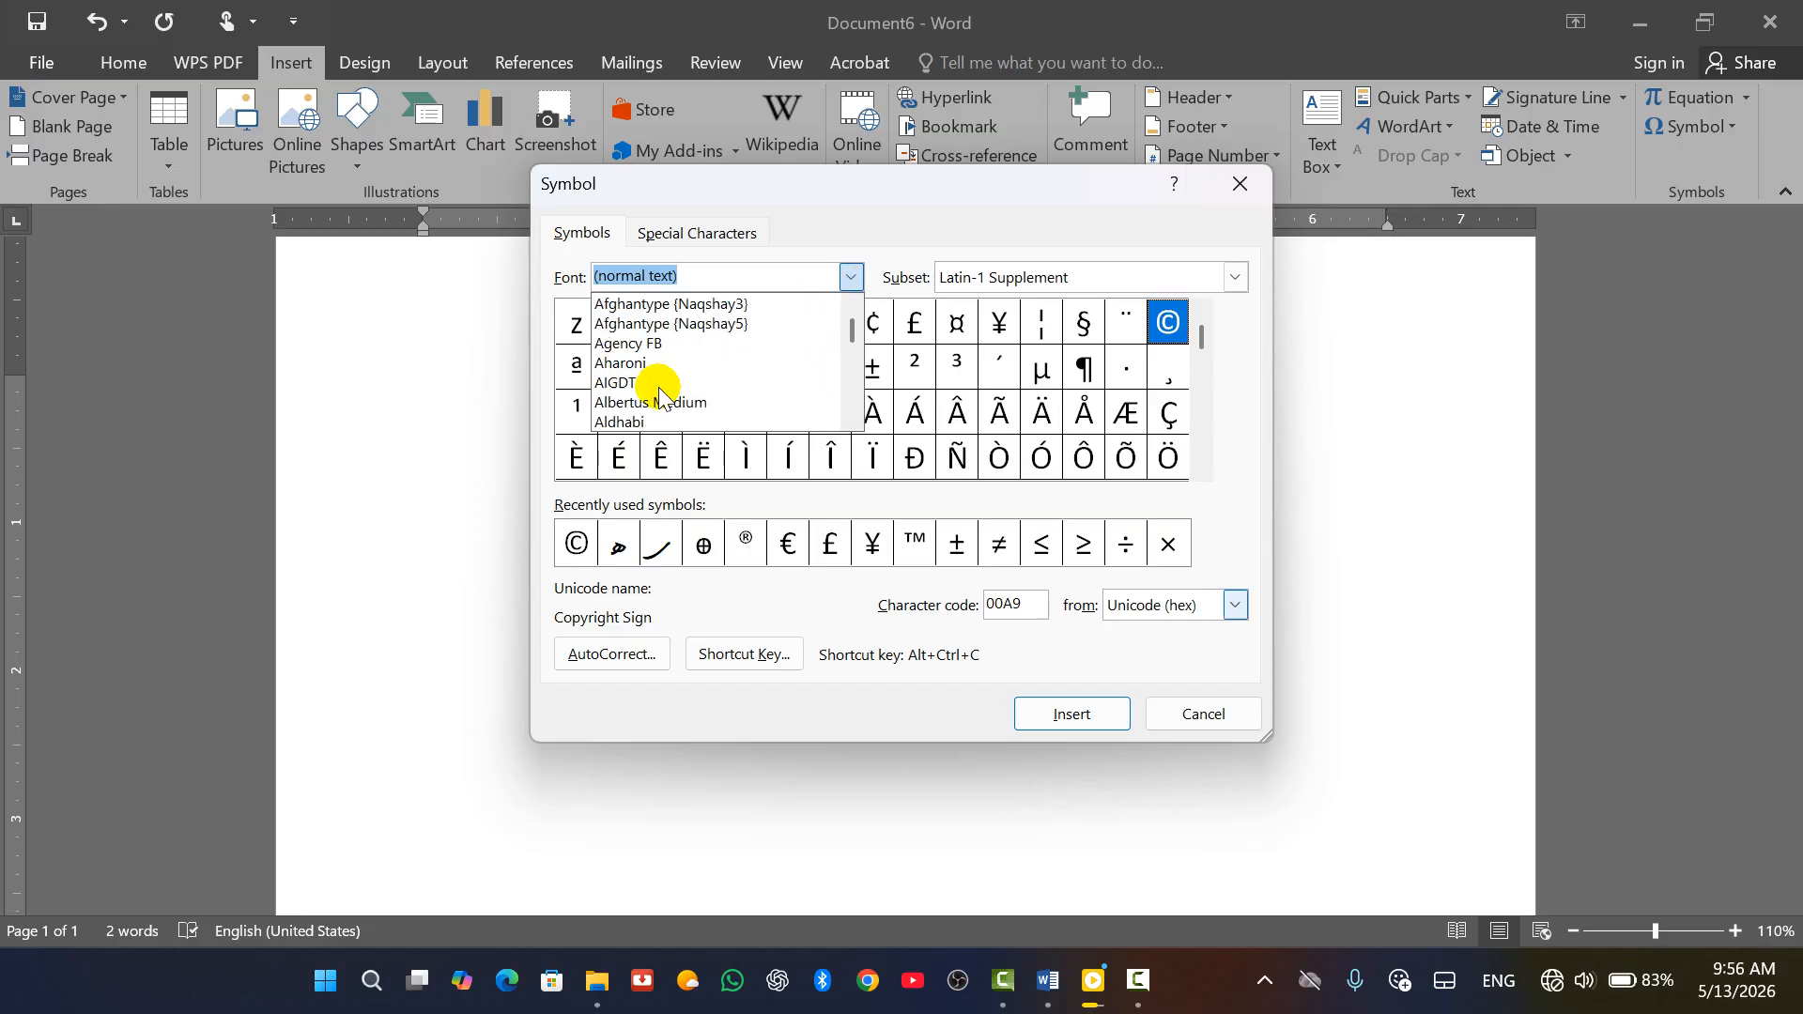
scroll(678, 437, down, 3)
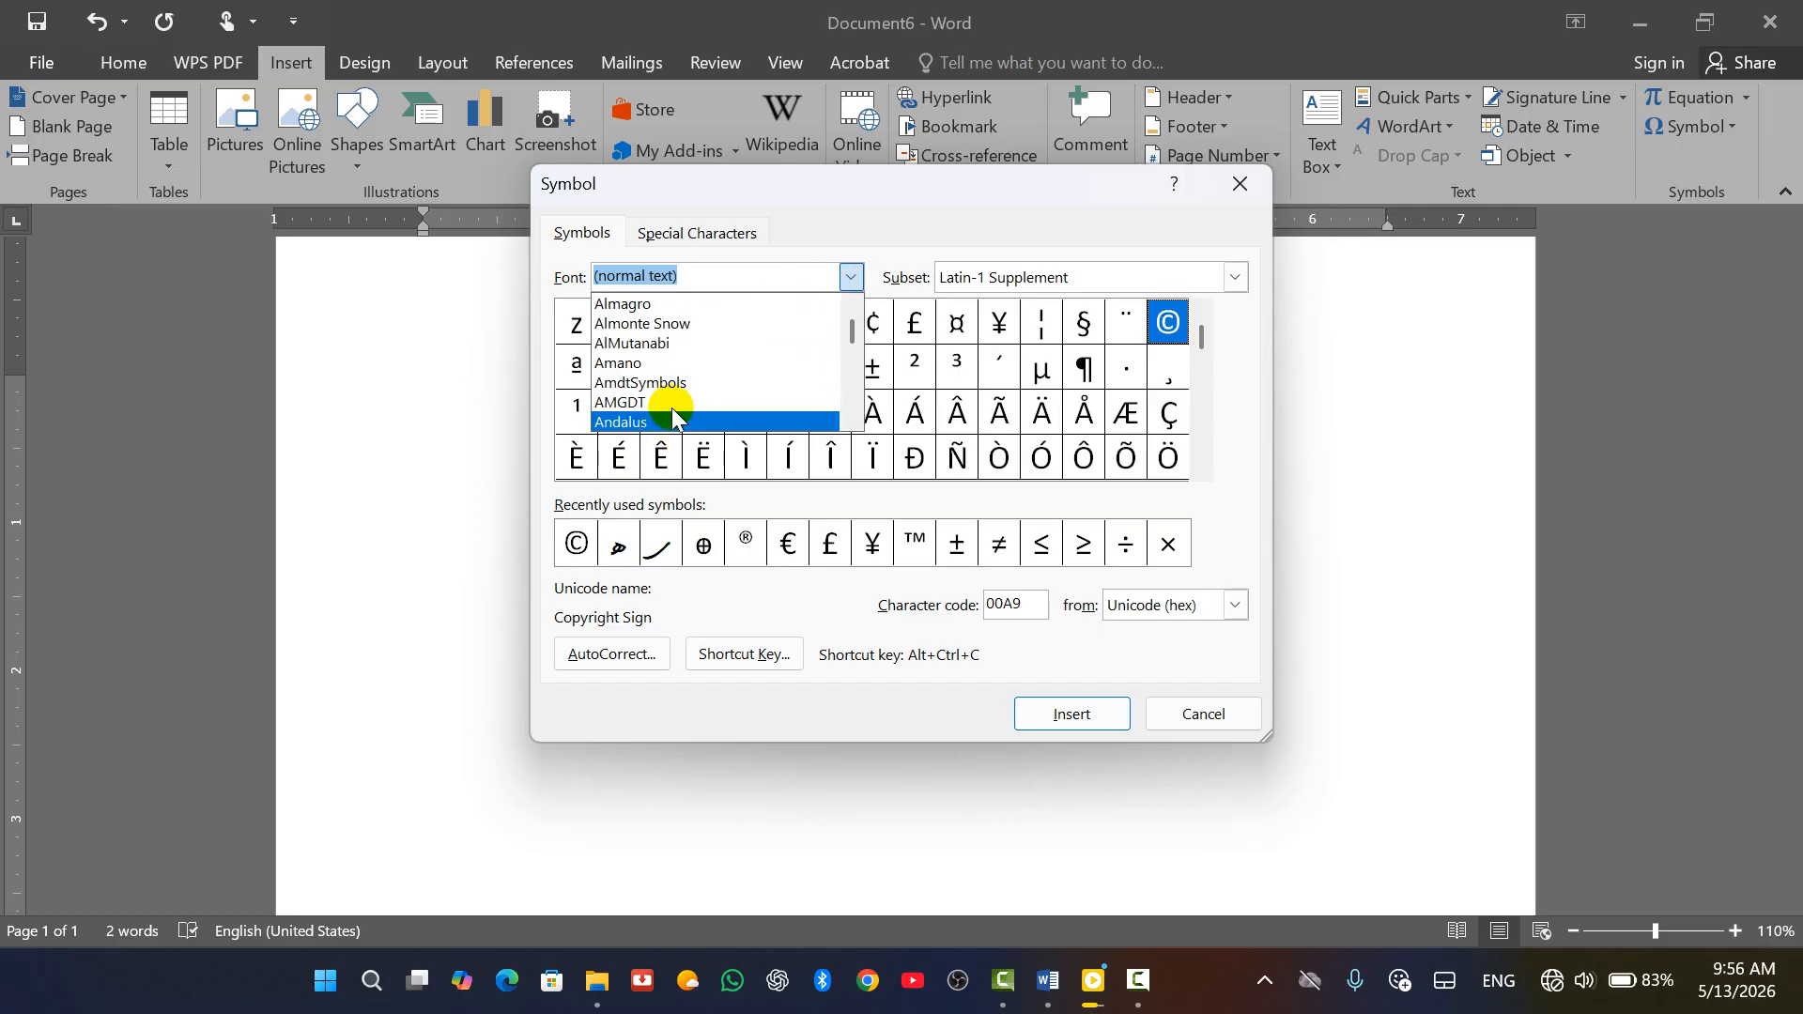
scroll(685, 375, down, 5)
scroll(664, 402, down, 1)
click(689, 354)
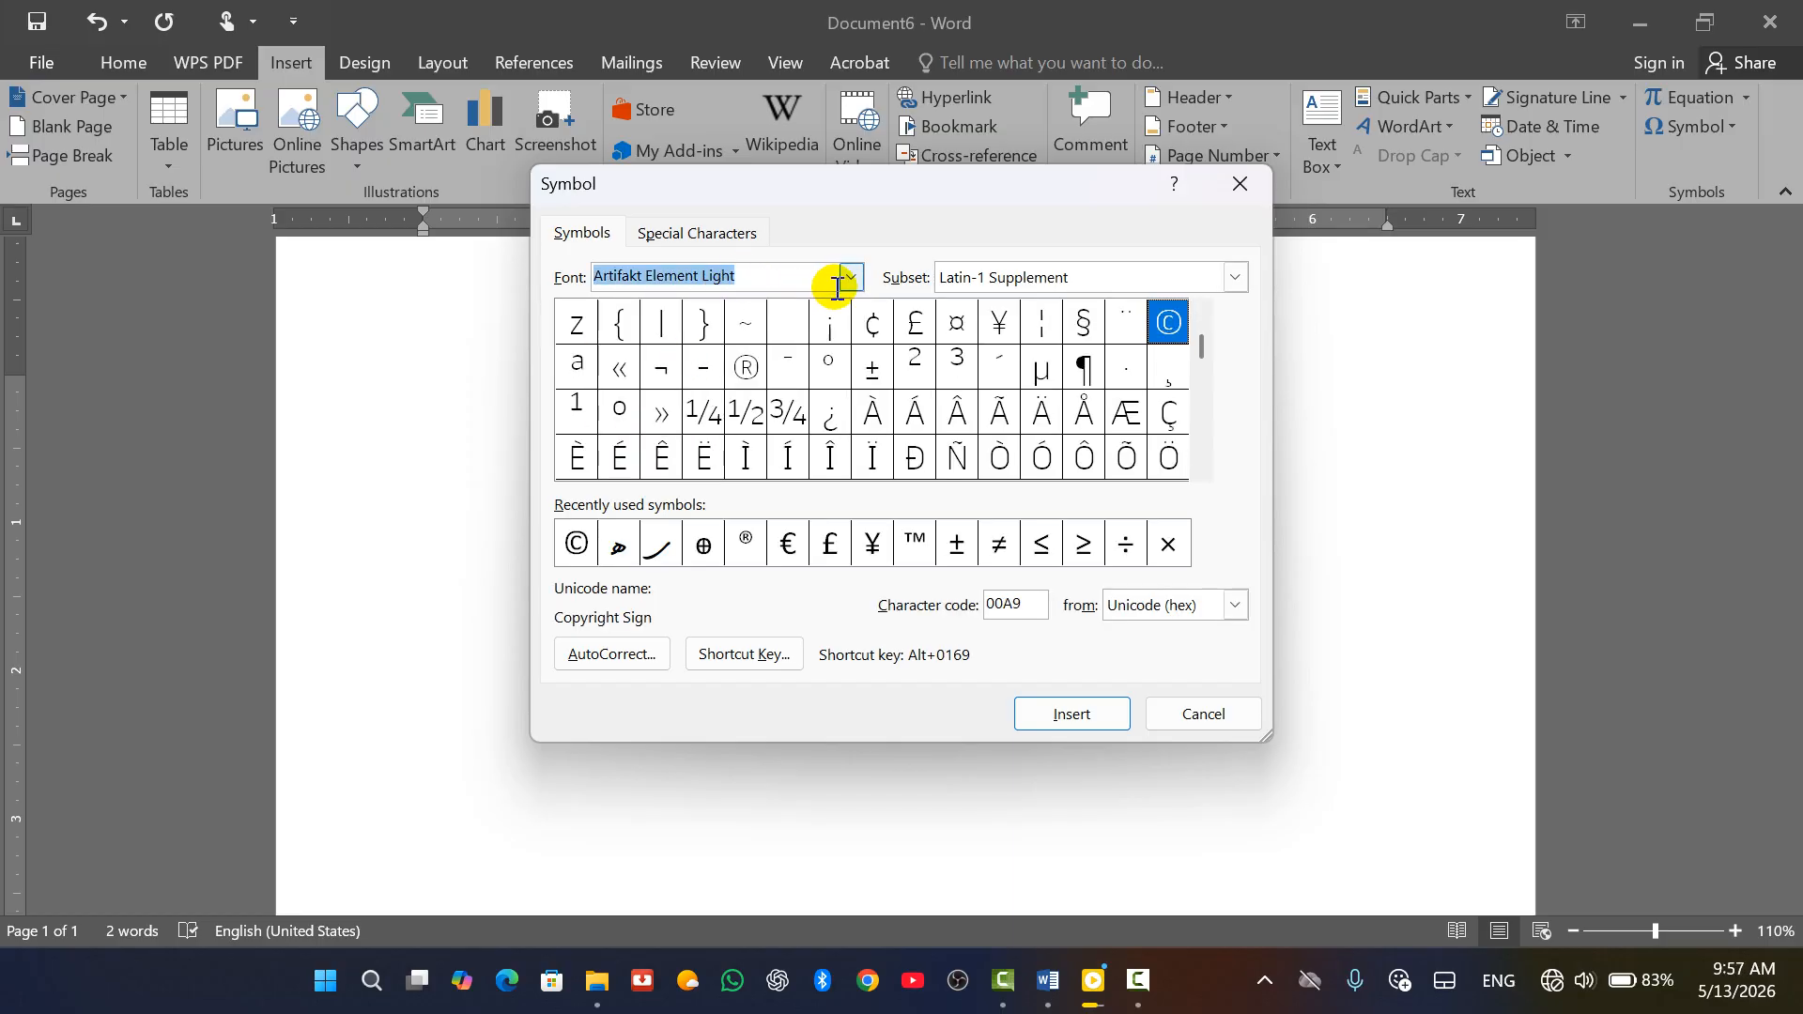
click(852, 278)
click(693, 382)
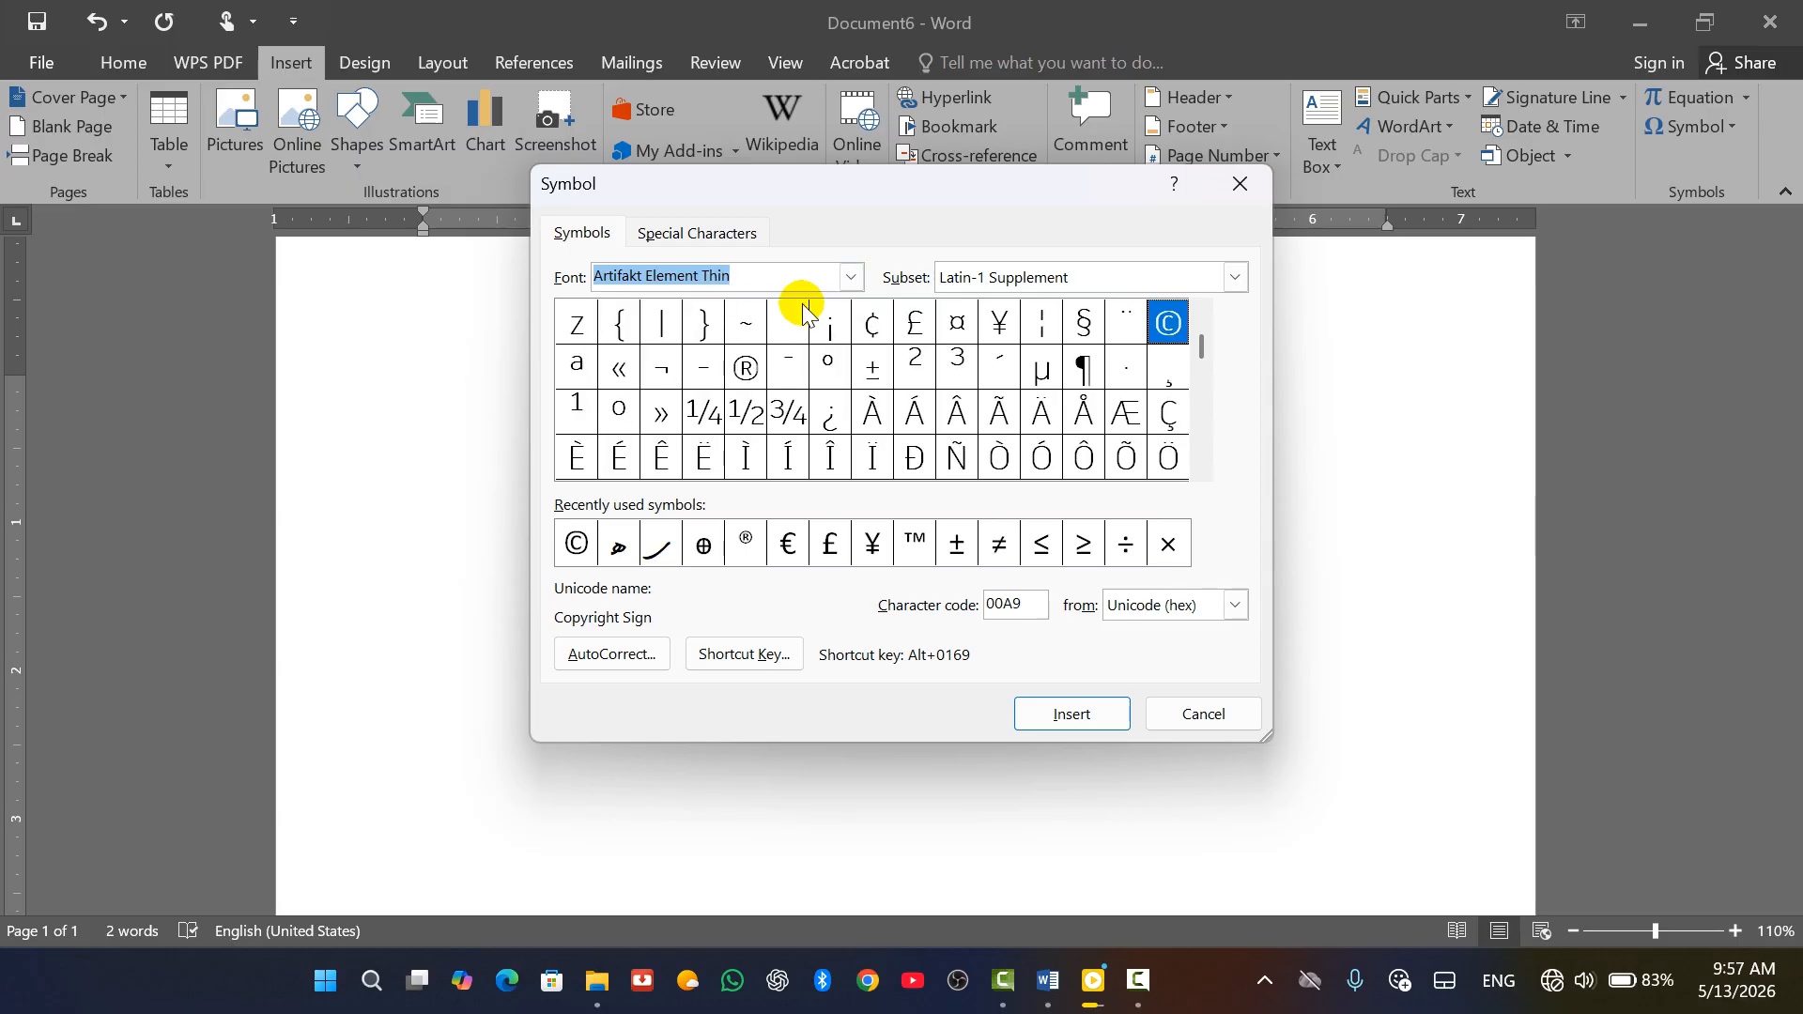
click(843, 276)
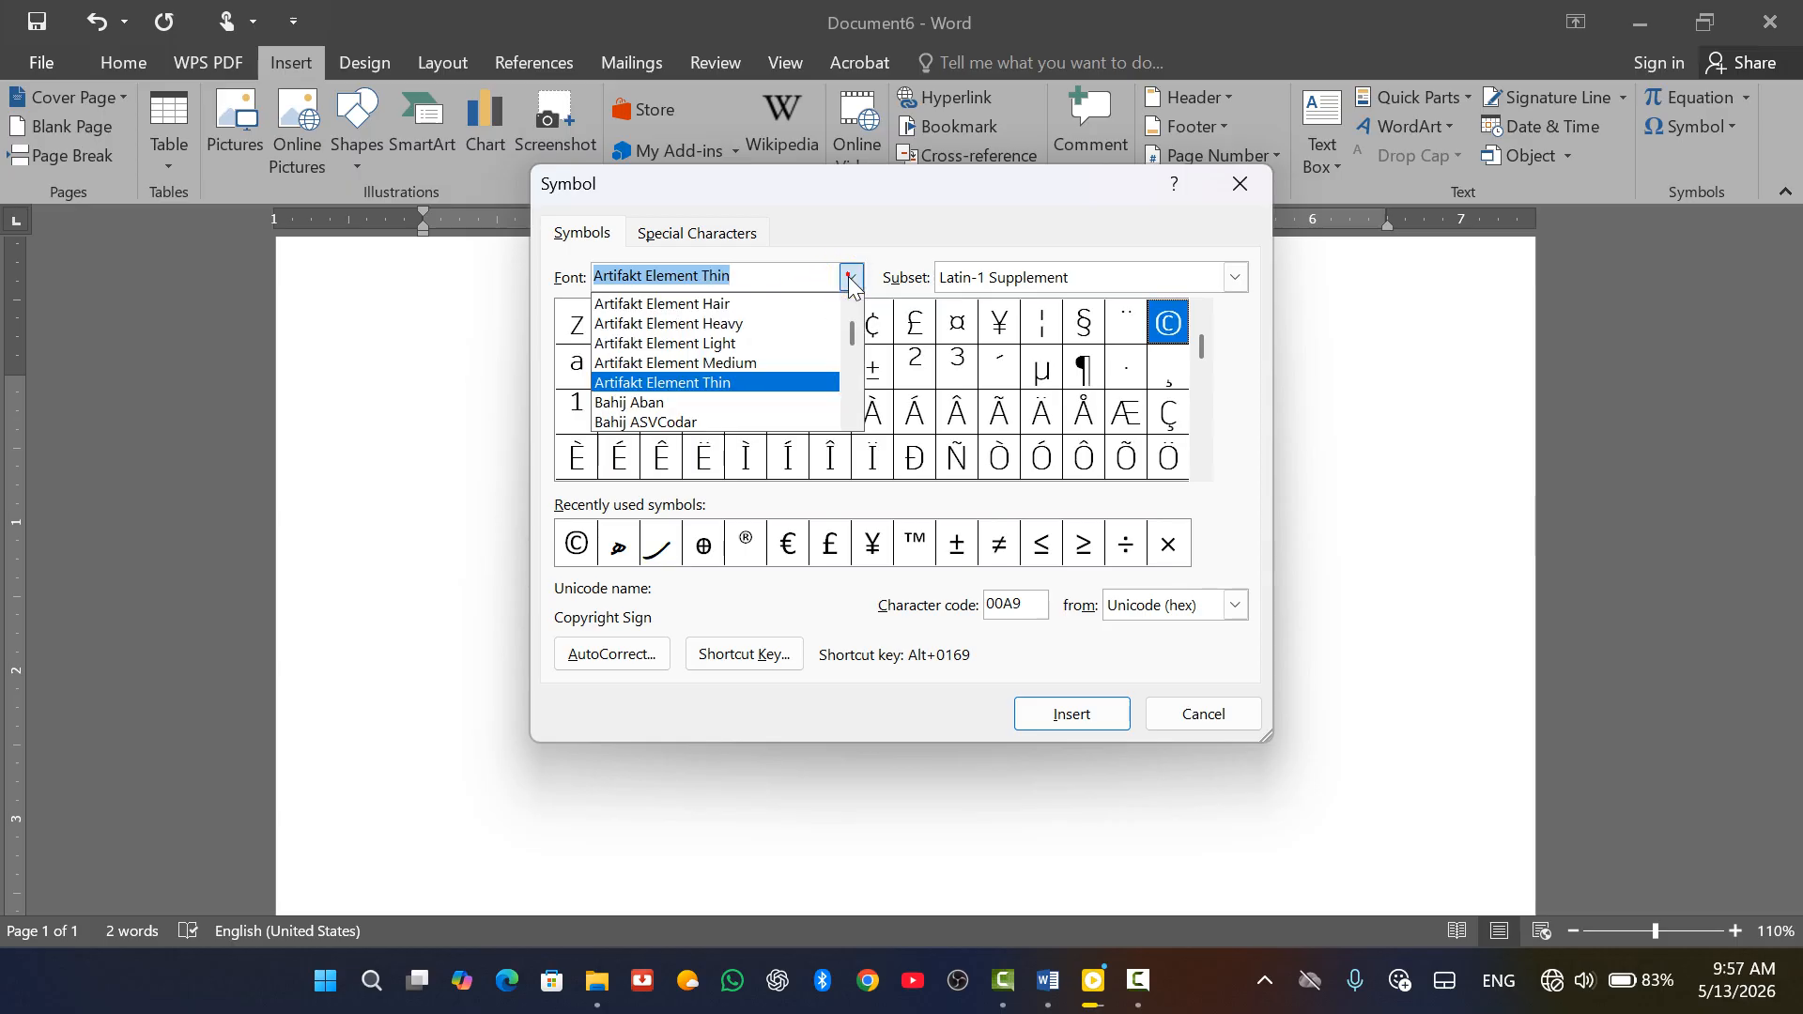
click(703, 406)
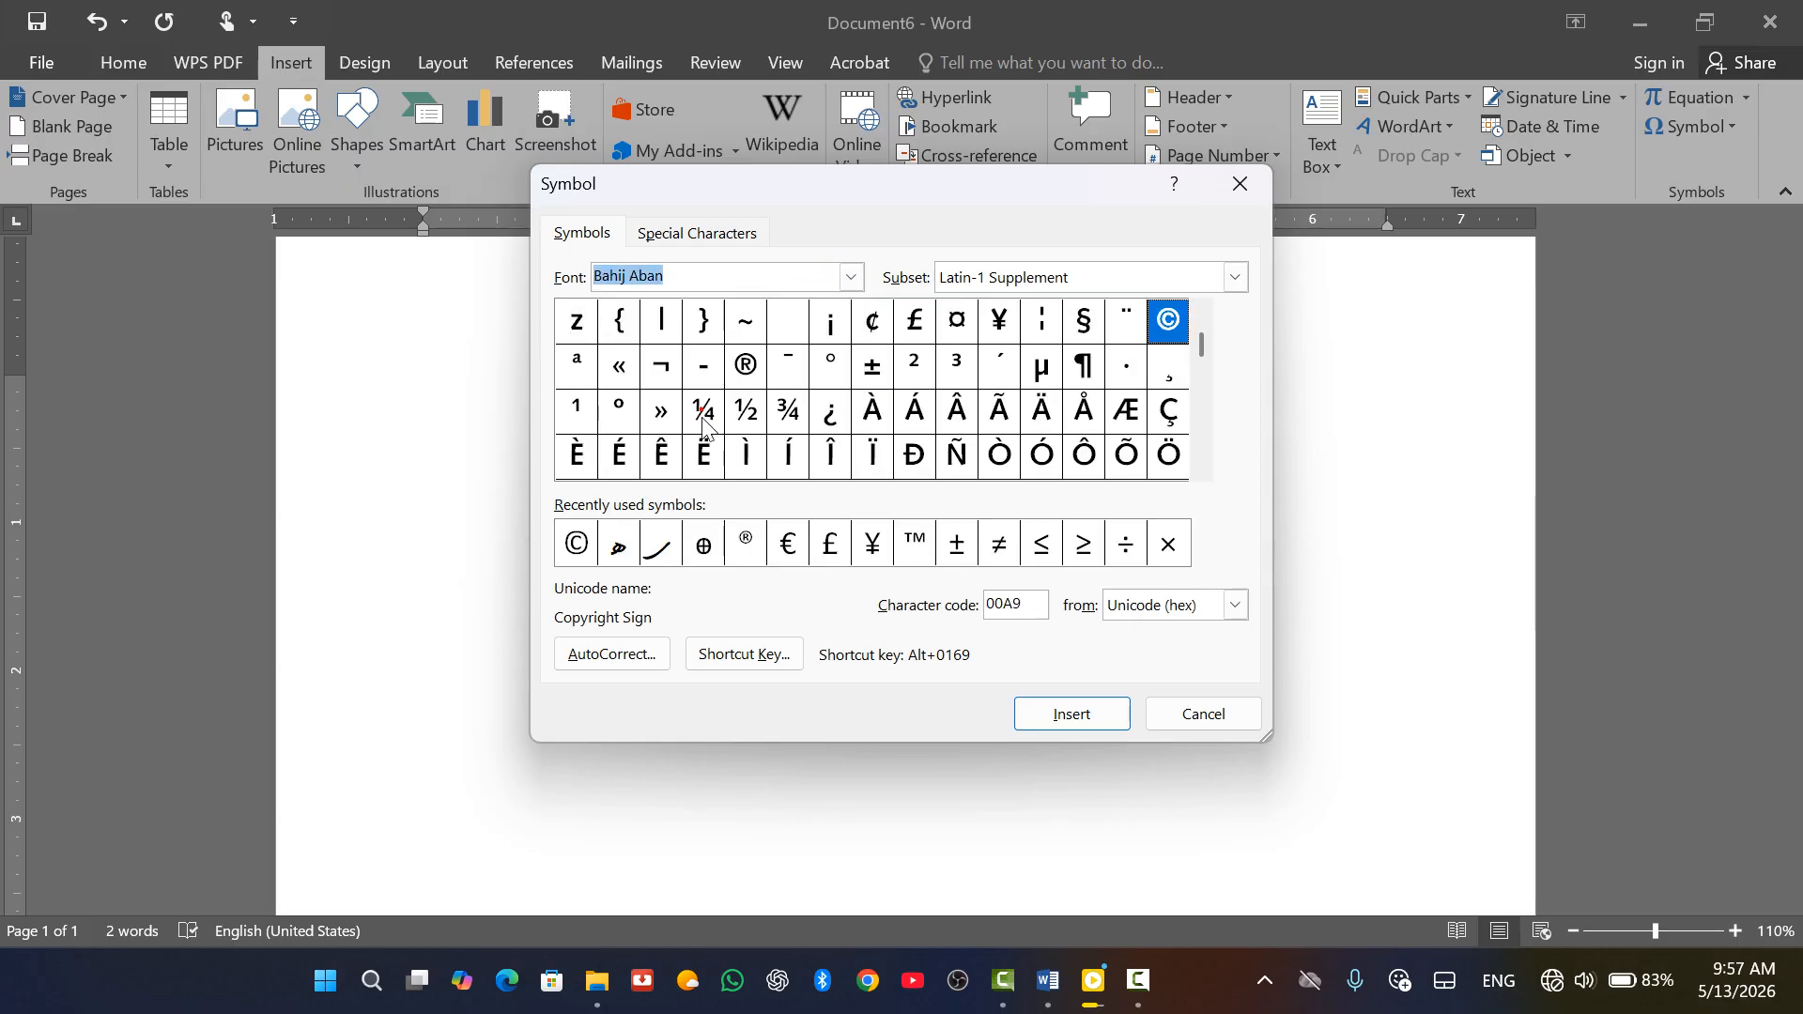
click(850, 277)
scroll(696, 398, down, 4)
click(651, 404)
click(651, 404)
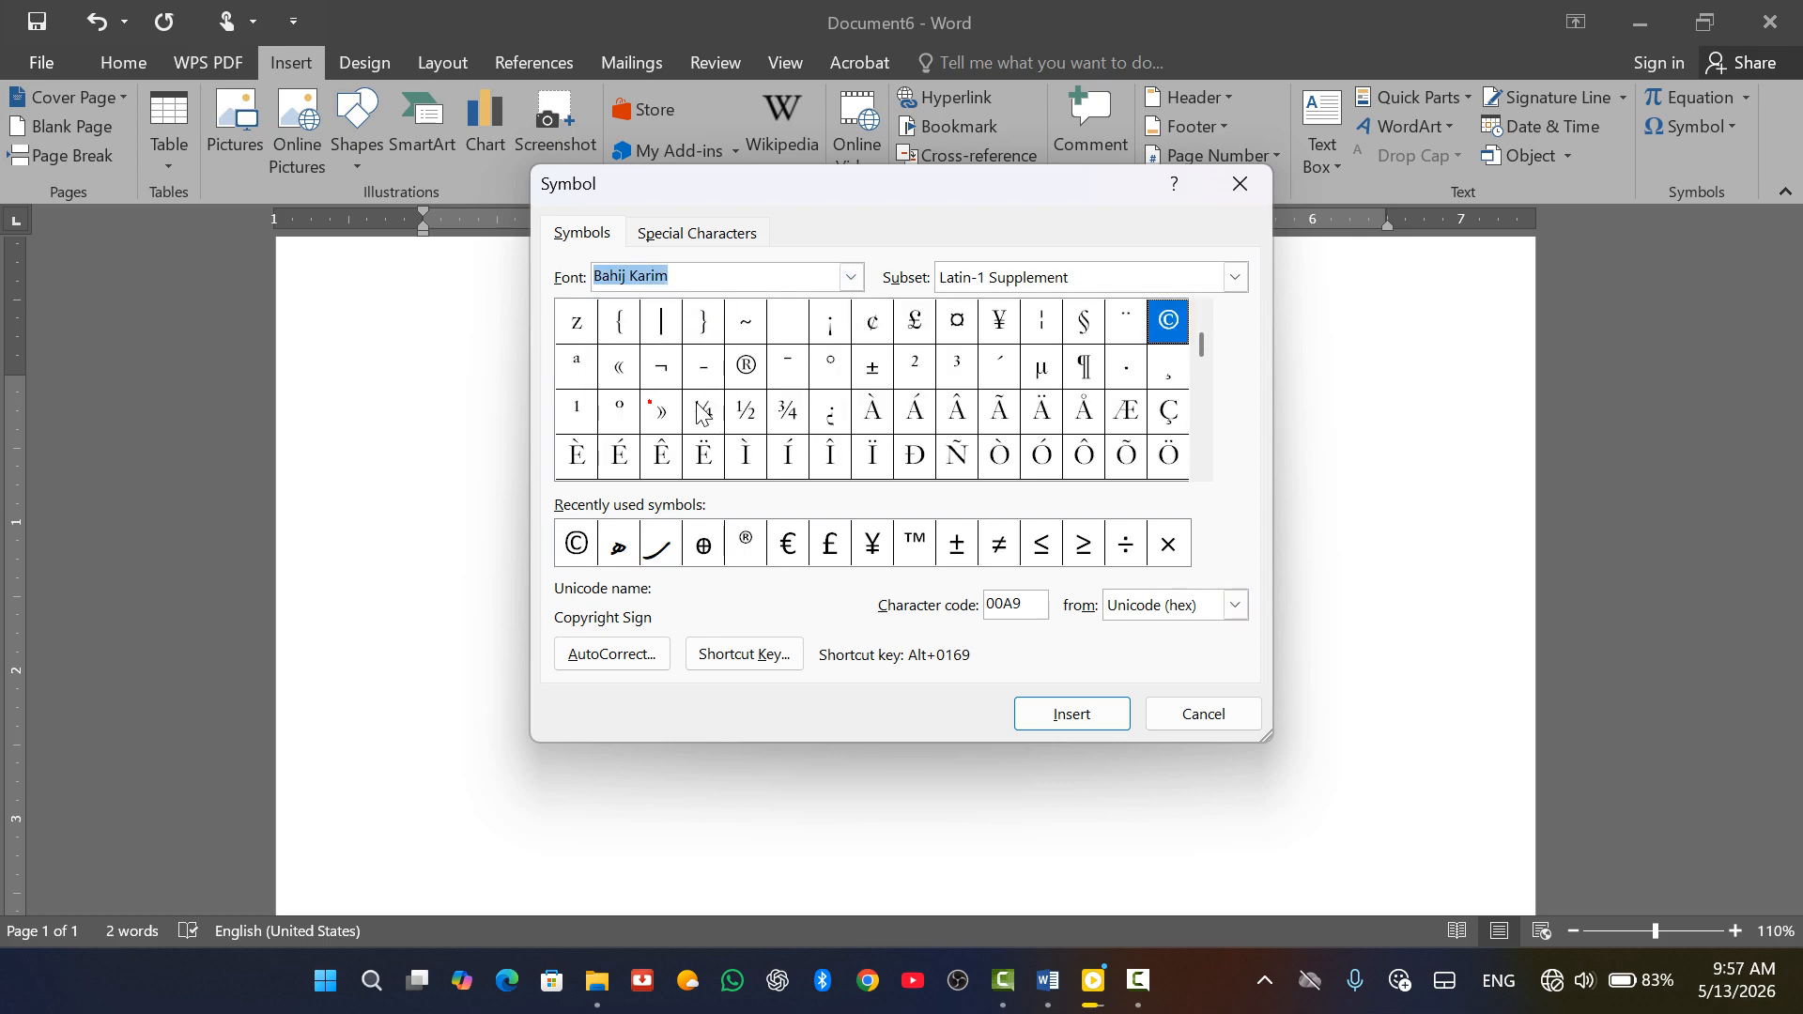
Show the ABIGIL font's symbols and select its decorative W character
click(851, 277)
scroll(728, 350, up, 15)
click(640, 422)
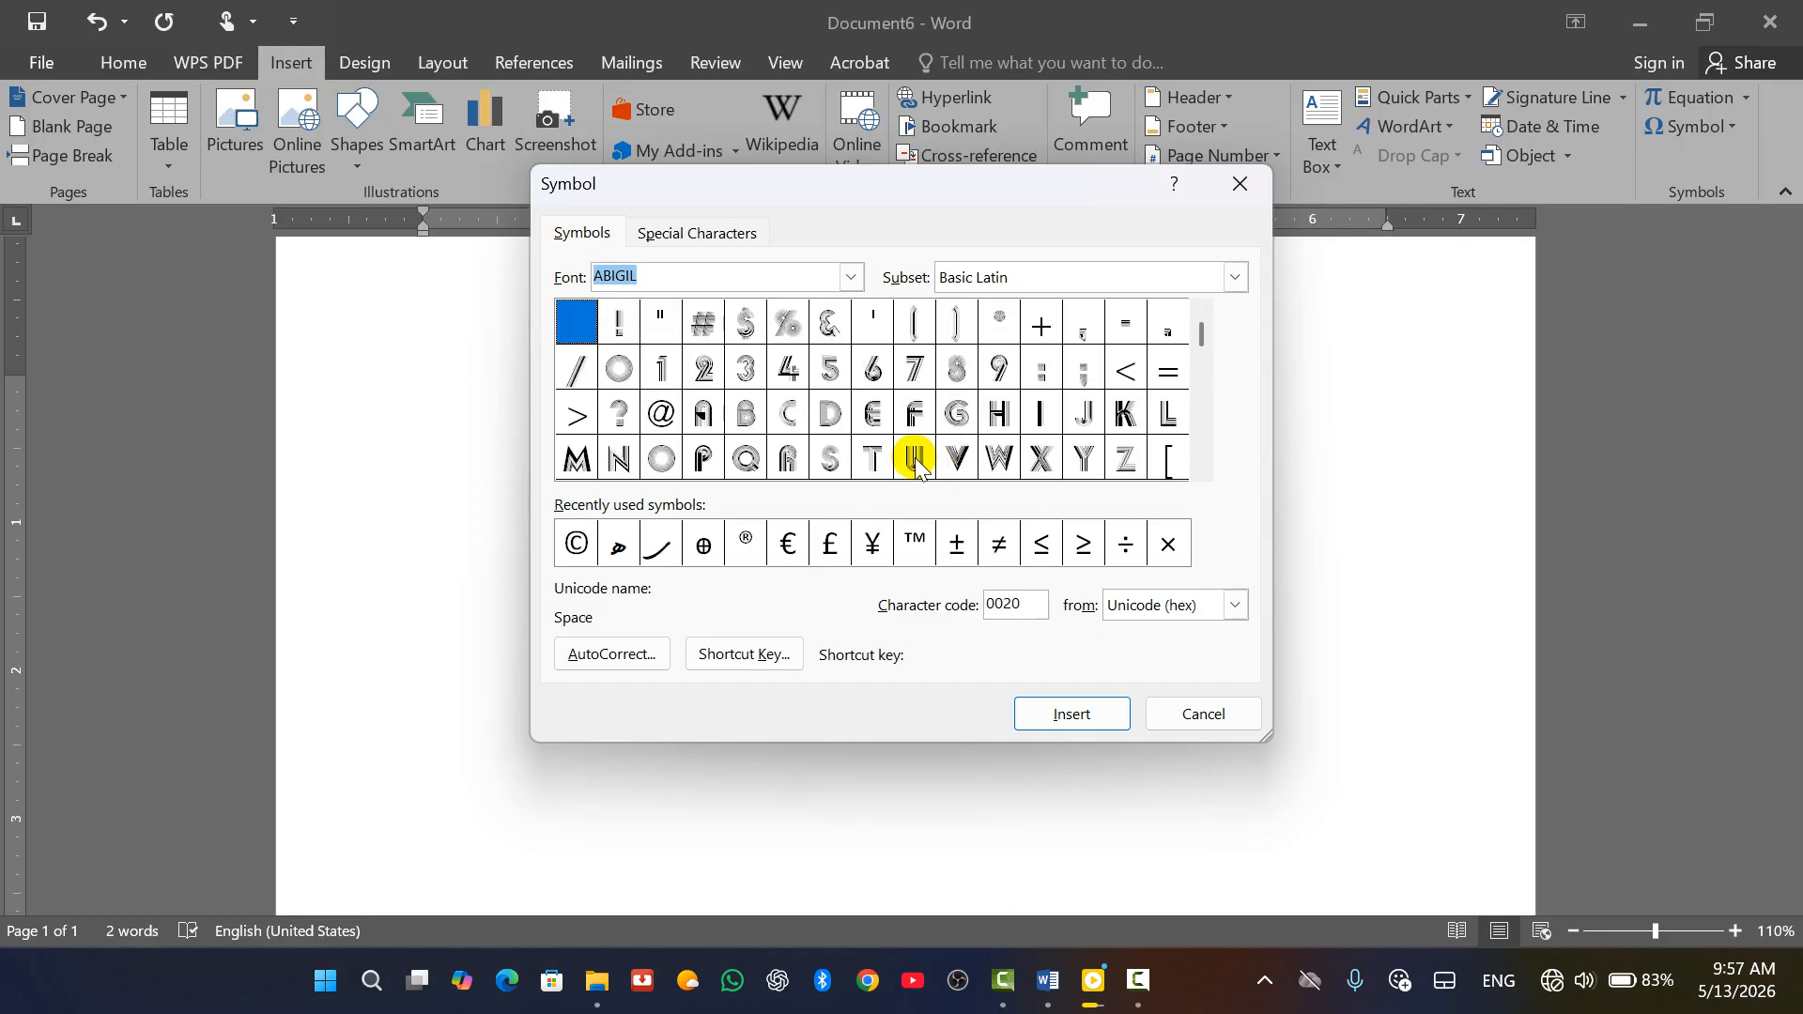
click(997, 460)
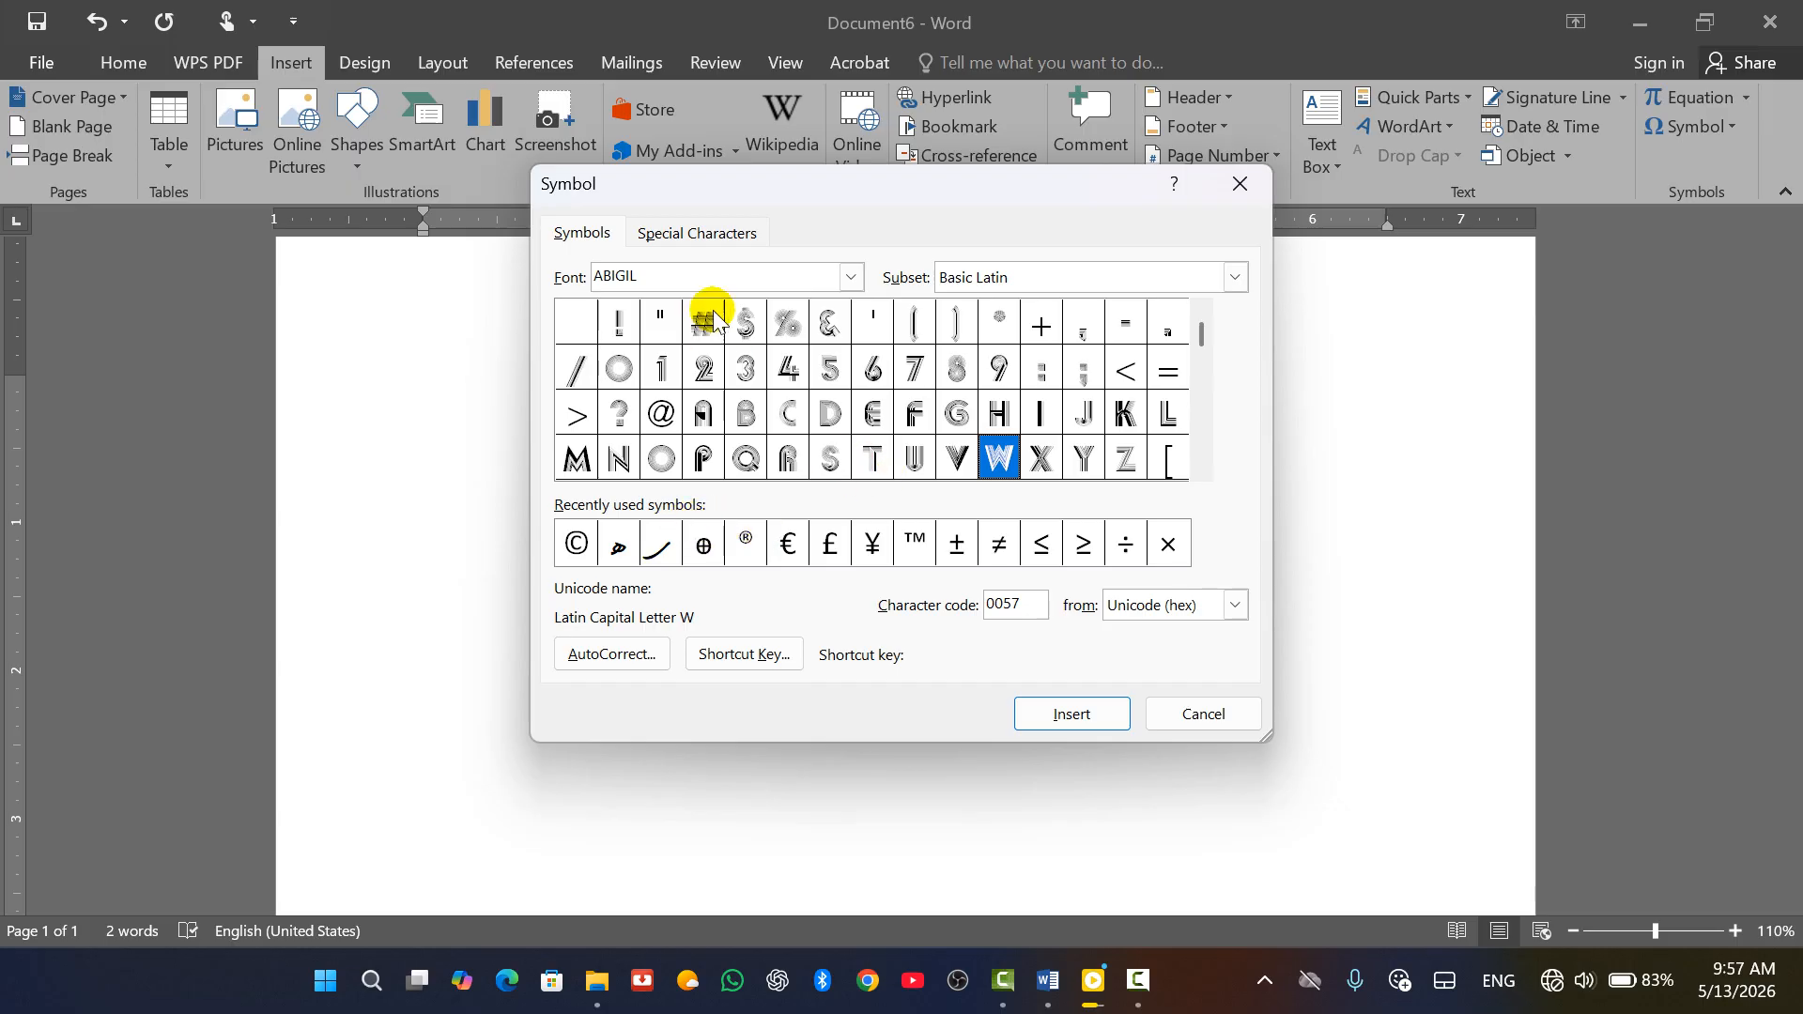
click(850, 280)
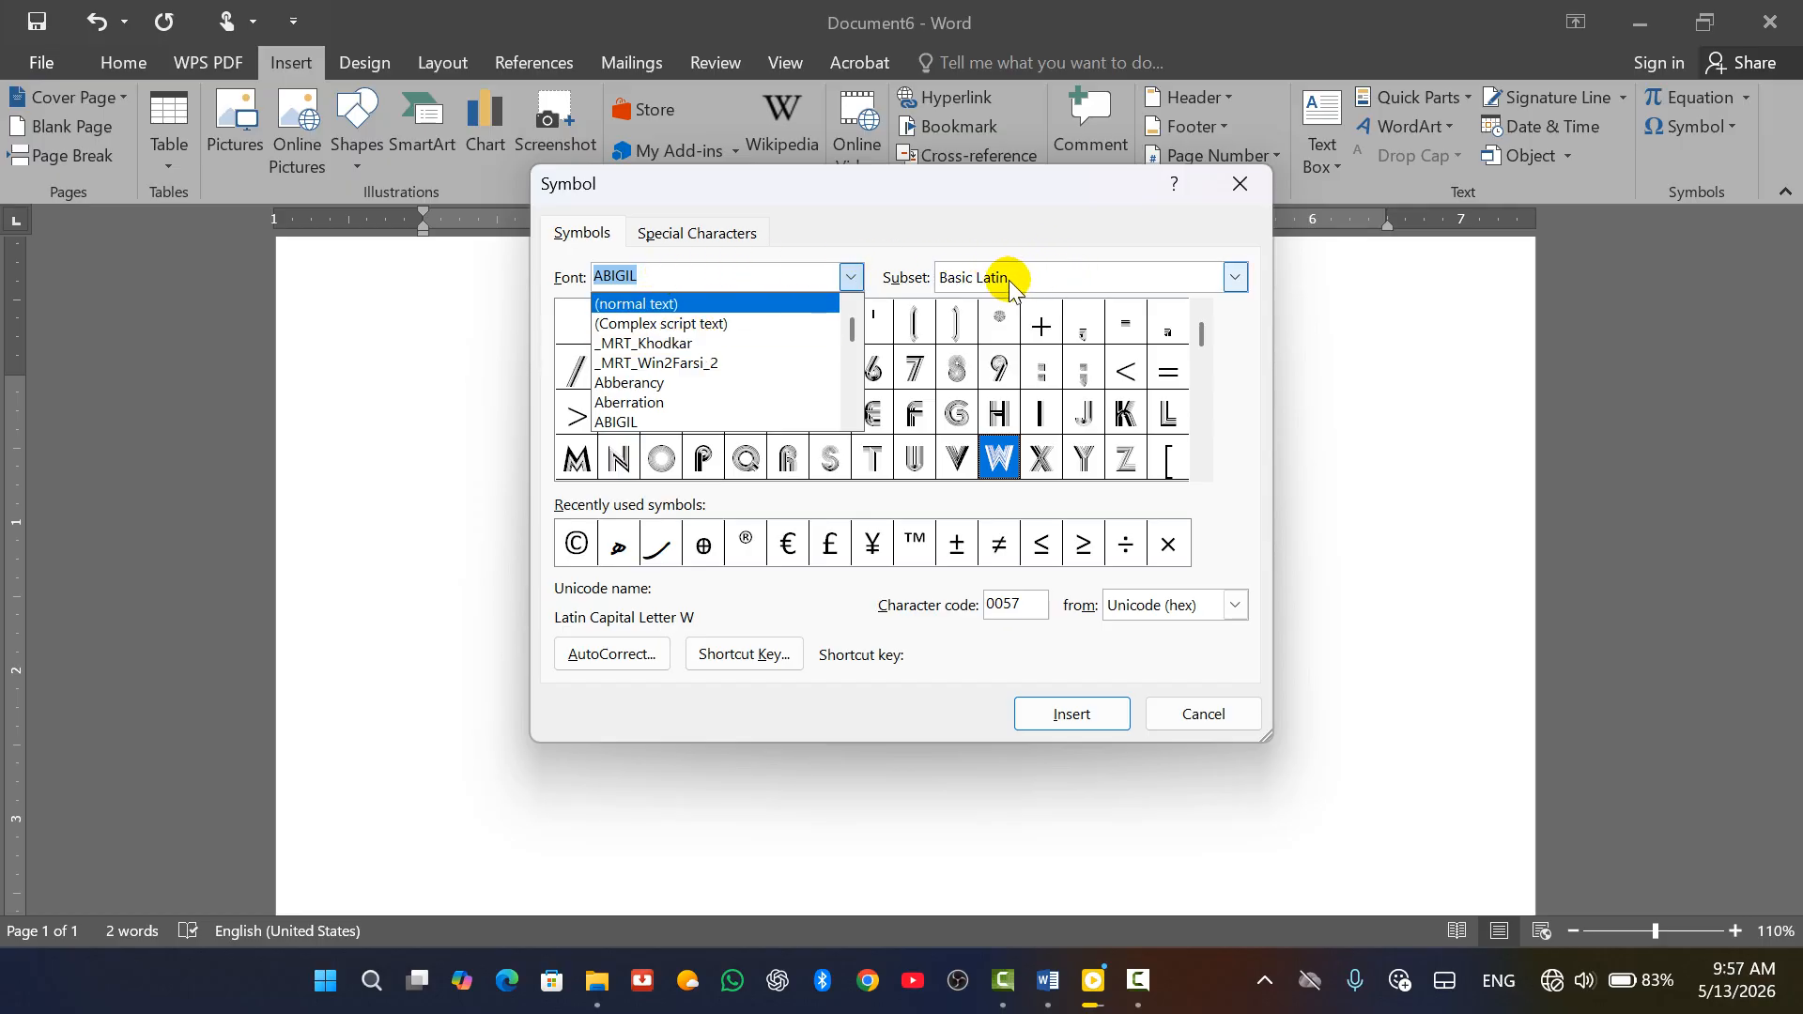
click(1161, 273)
Jump through the Latin-1 Supplement, Latin Extended-A and Extended Characters - Plane 14 subsets
click(1234, 277)
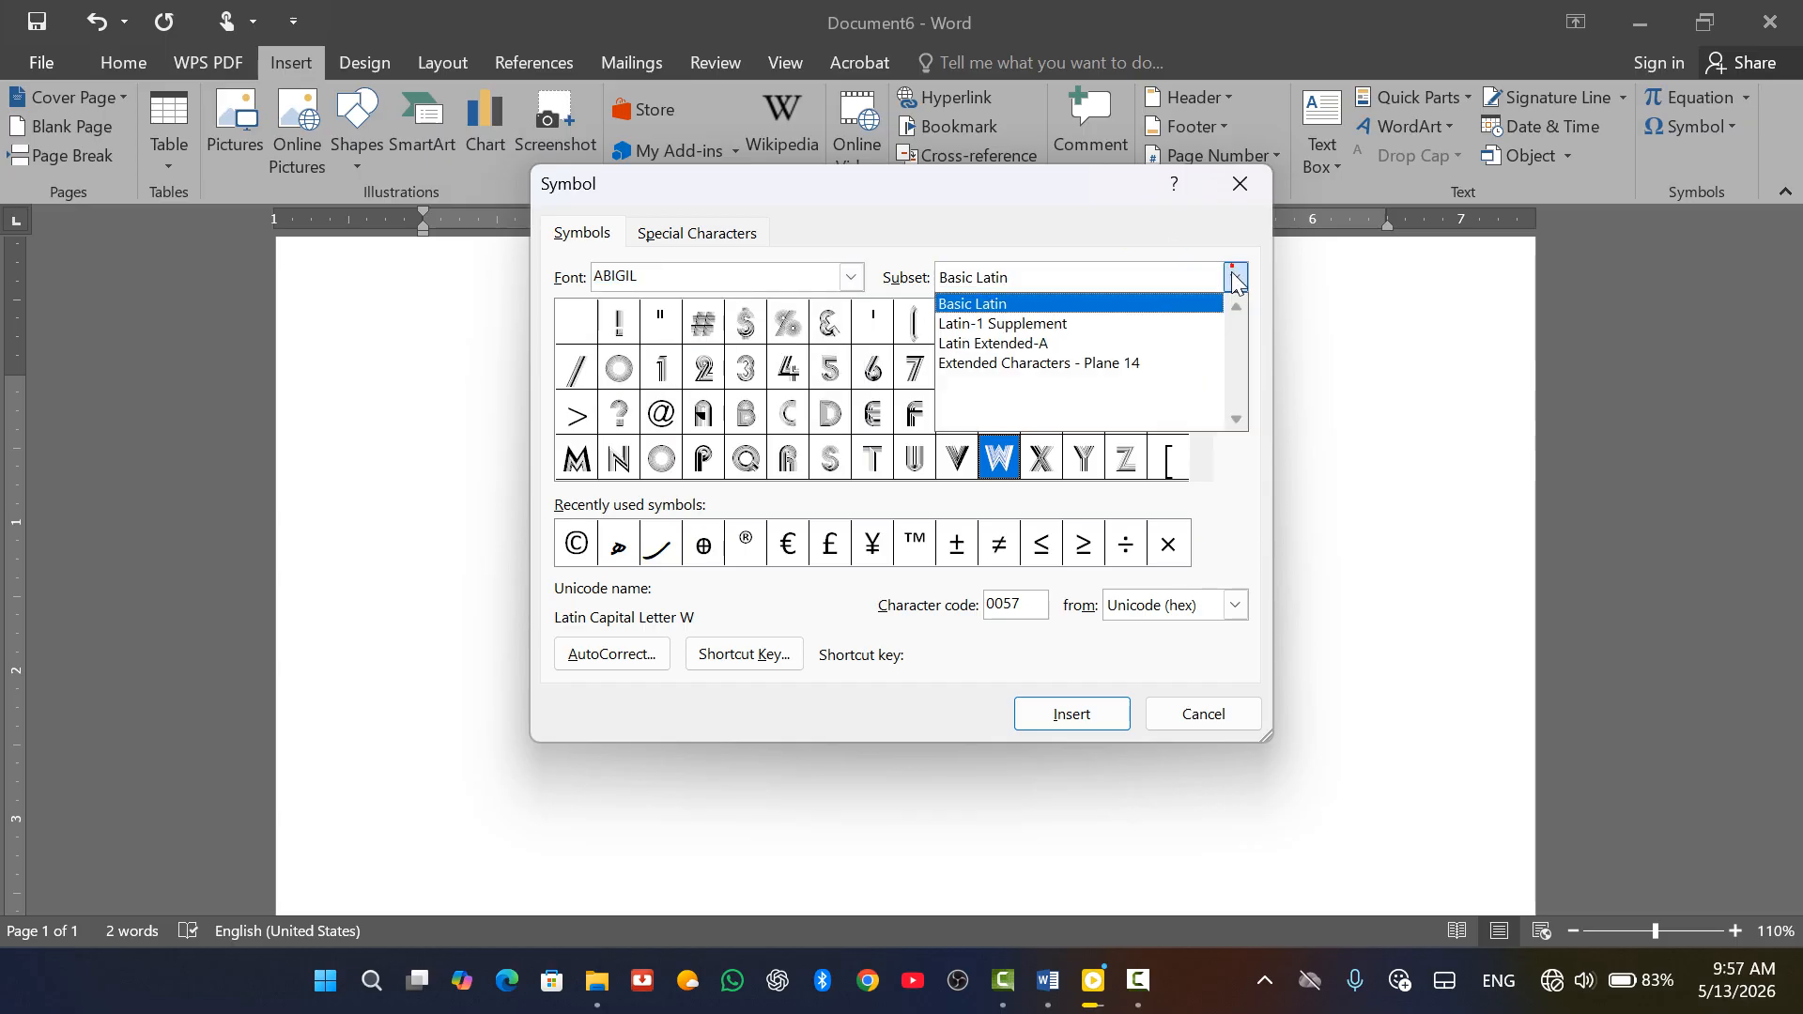
click(1127, 325)
click(1234, 277)
click(1138, 343)
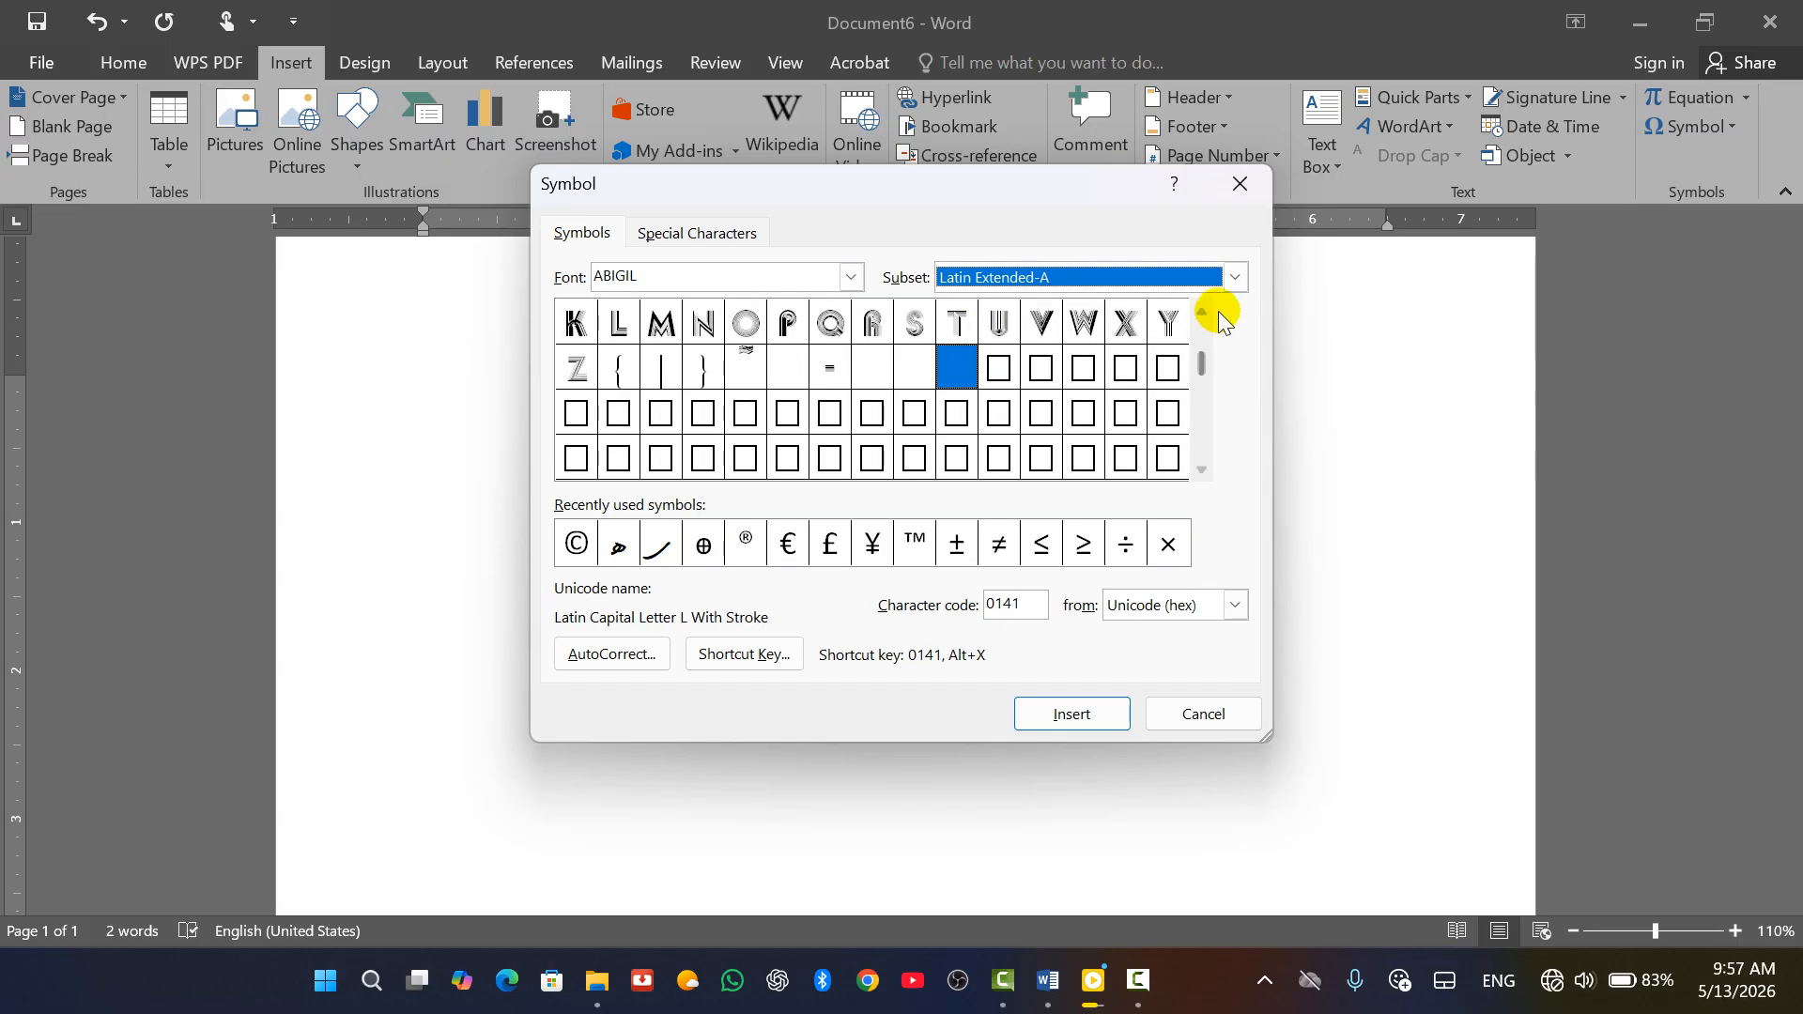
click(1235, 276)
click(1130, 359)
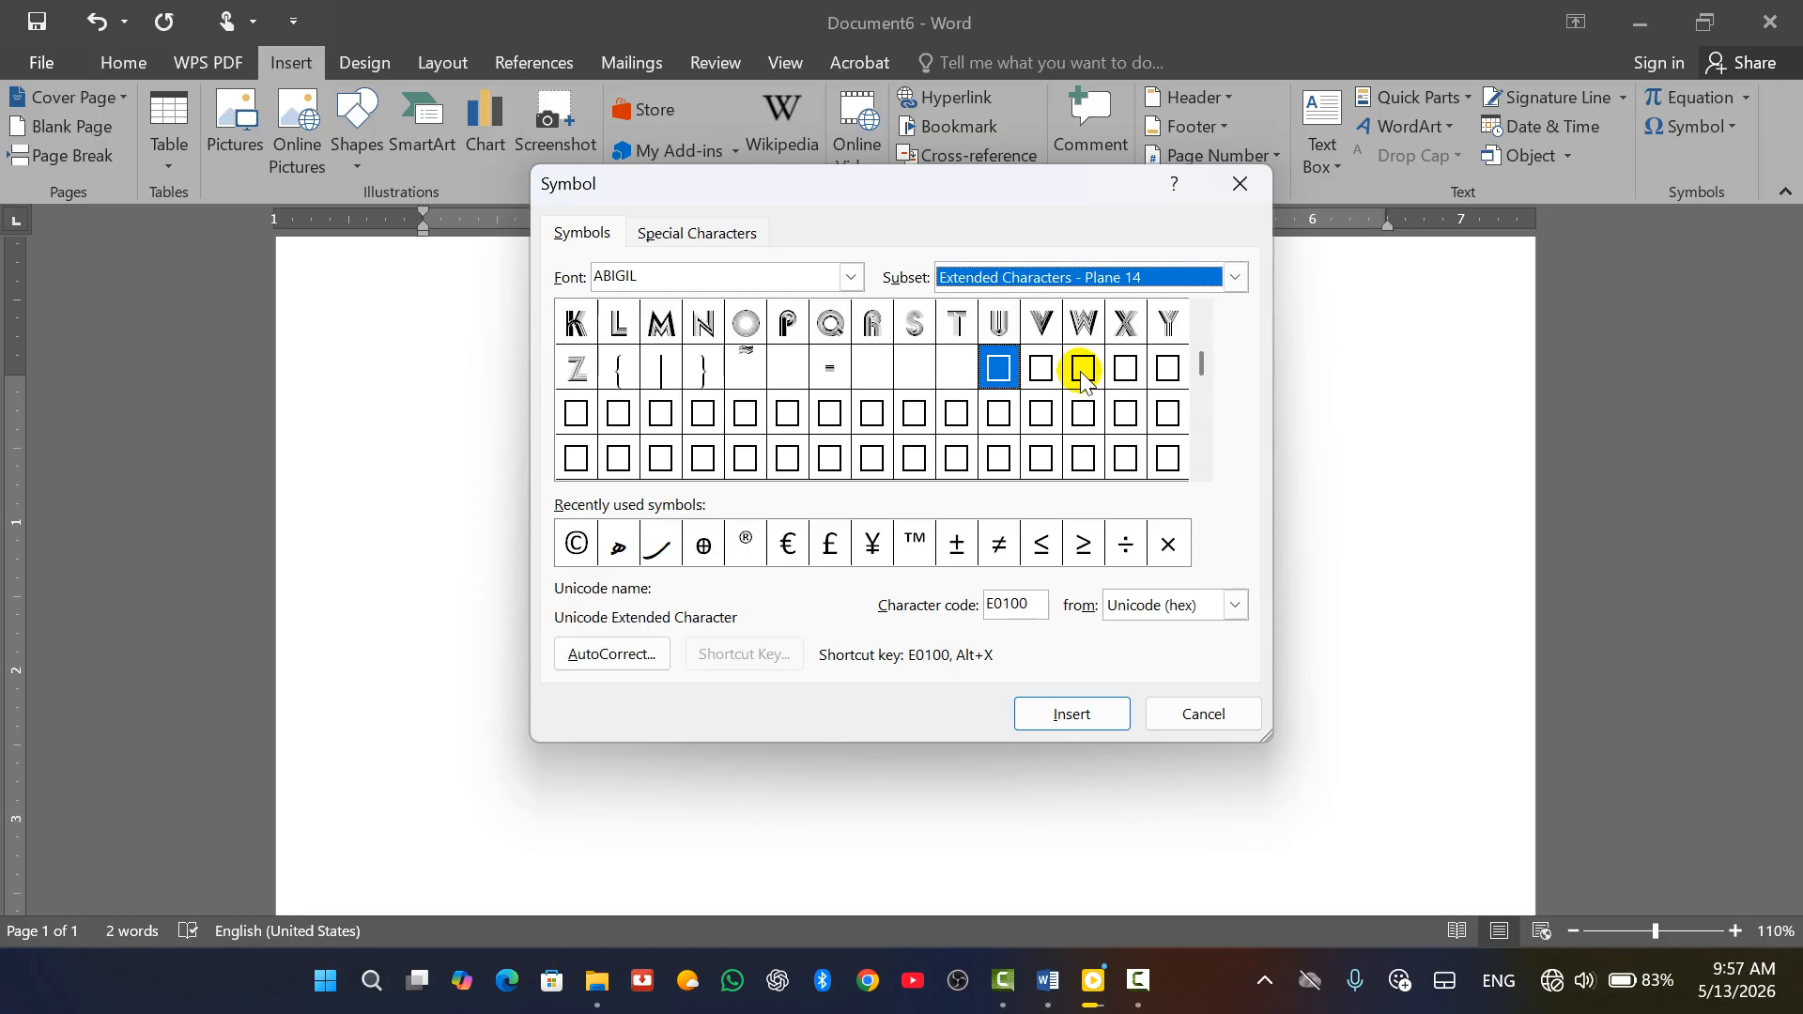
Try _MRT_Win2Farsi_2 and normal text, ending on the _MRT_Khodkar glyph set
click(852, 276)
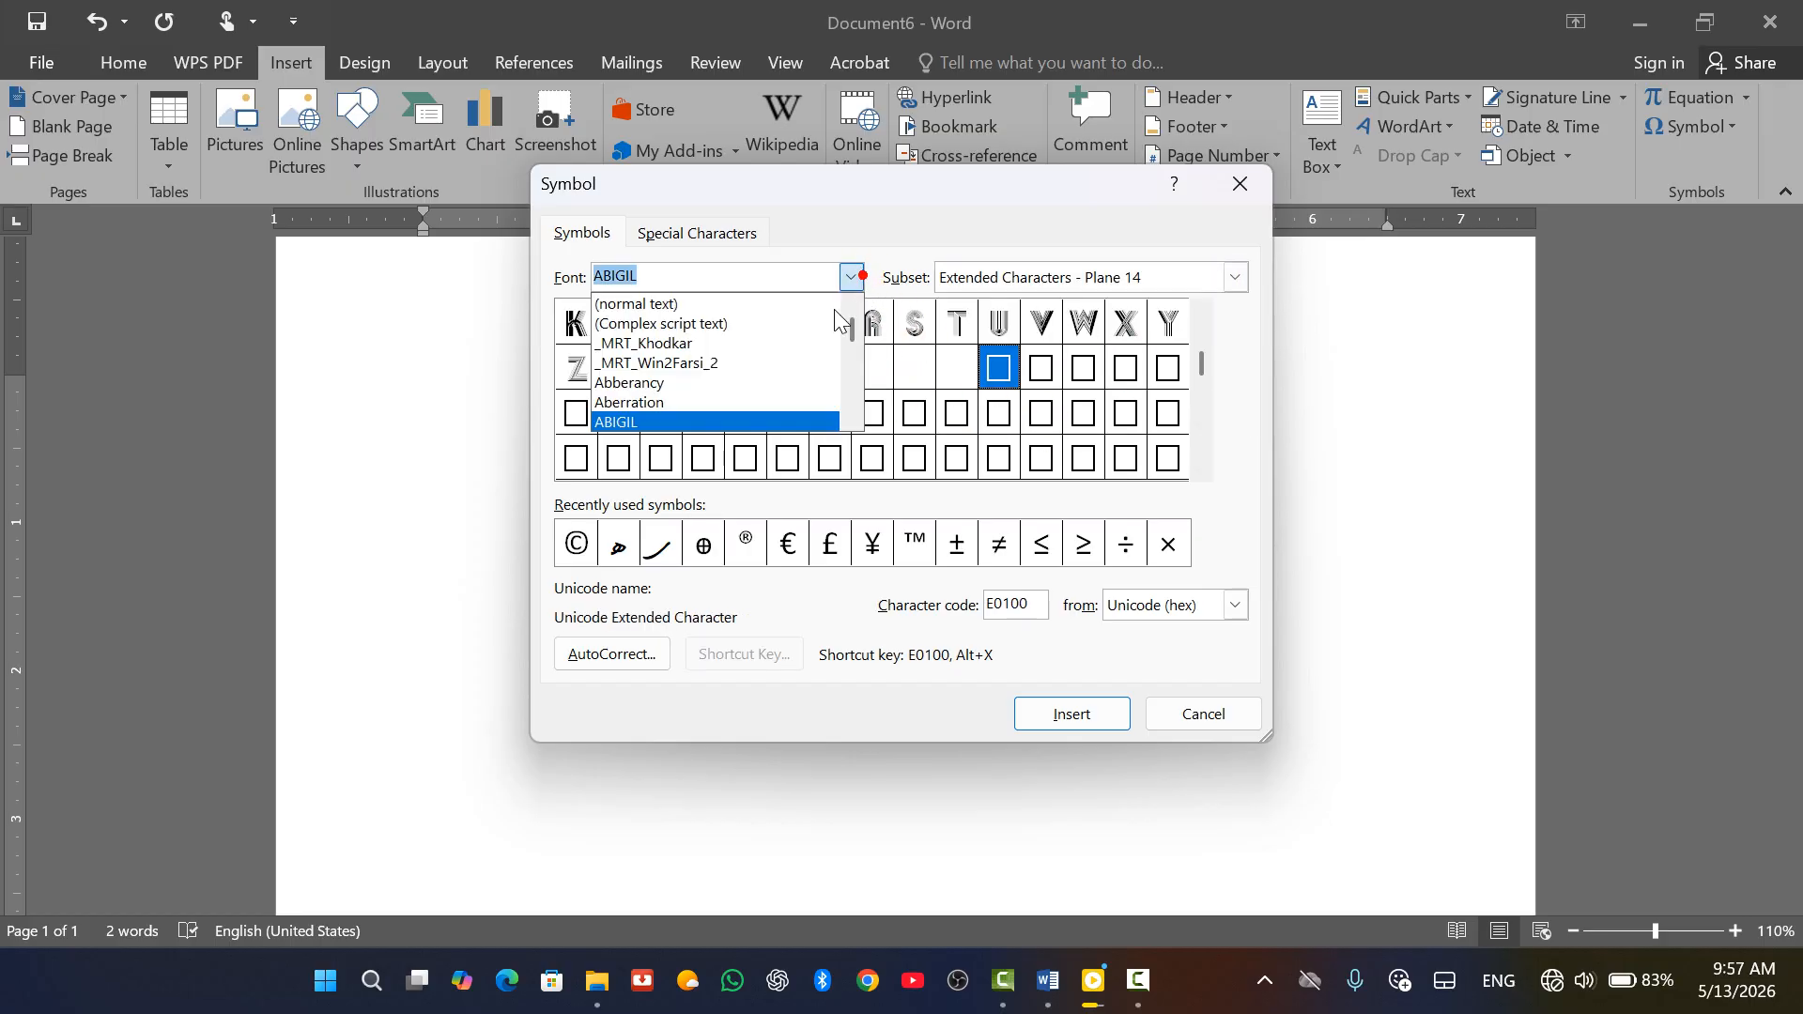
click(742, 365)
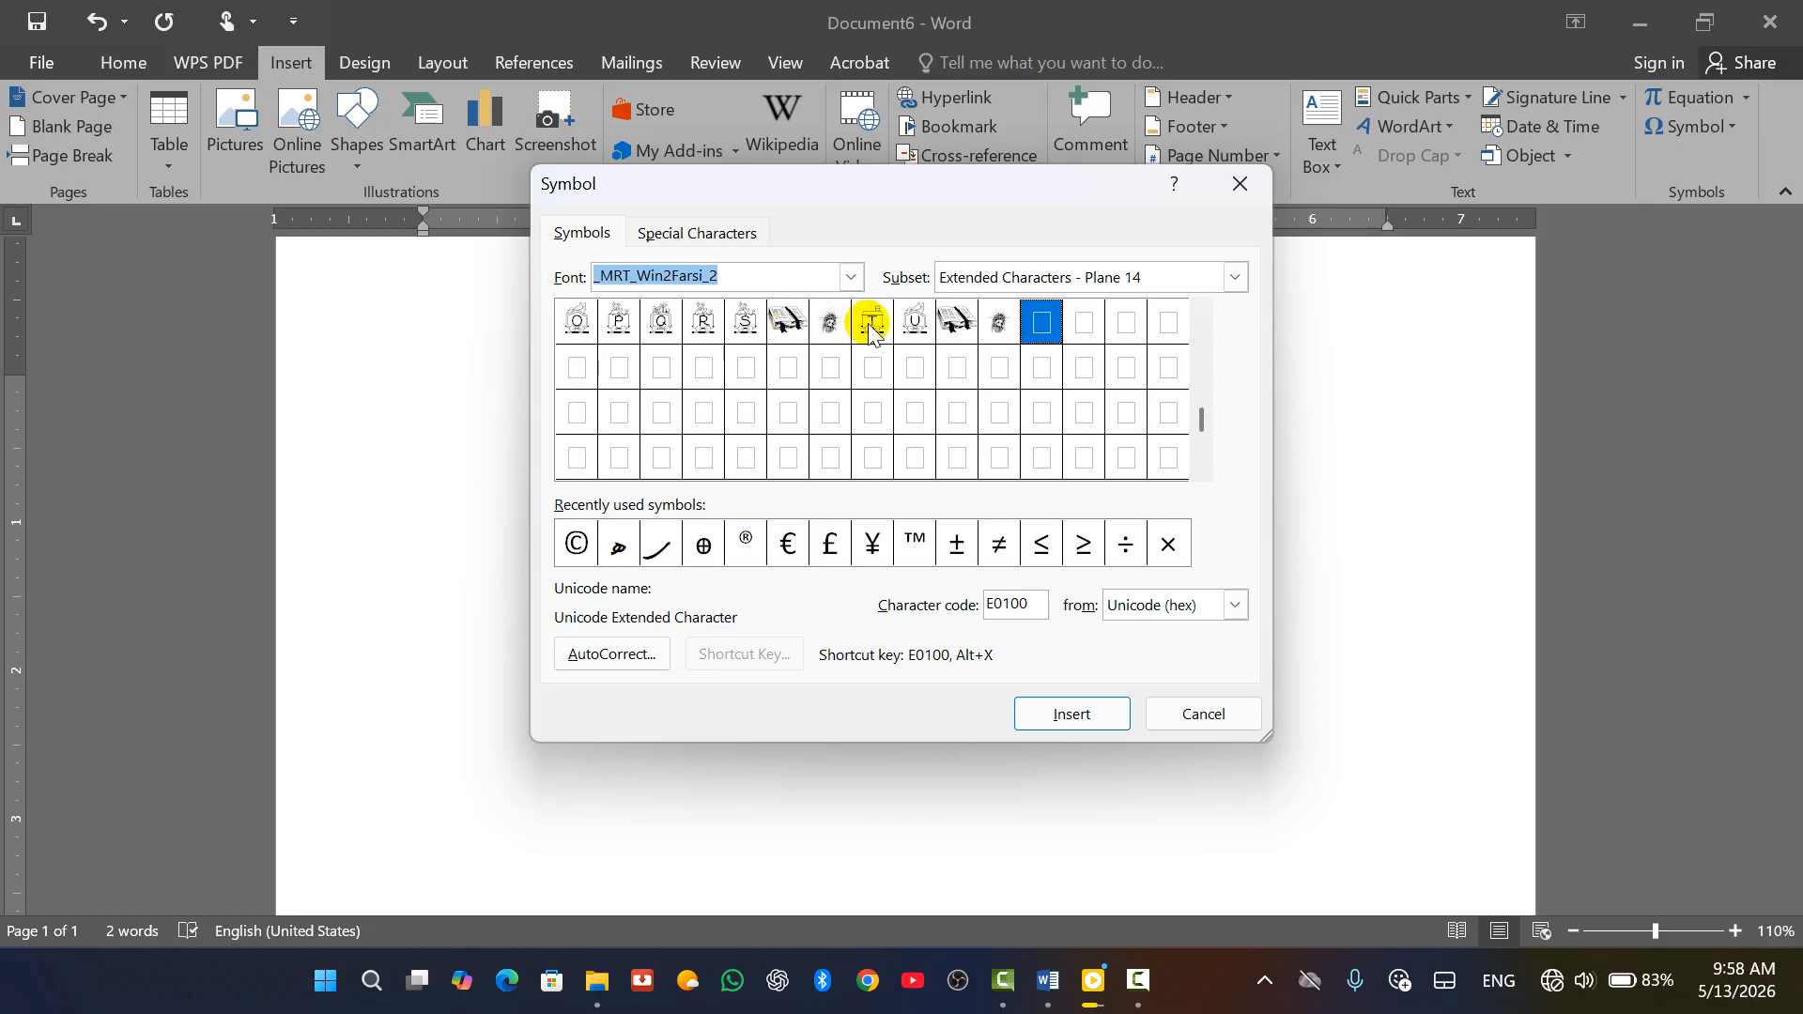
click(852, 276)
click(706, 301)
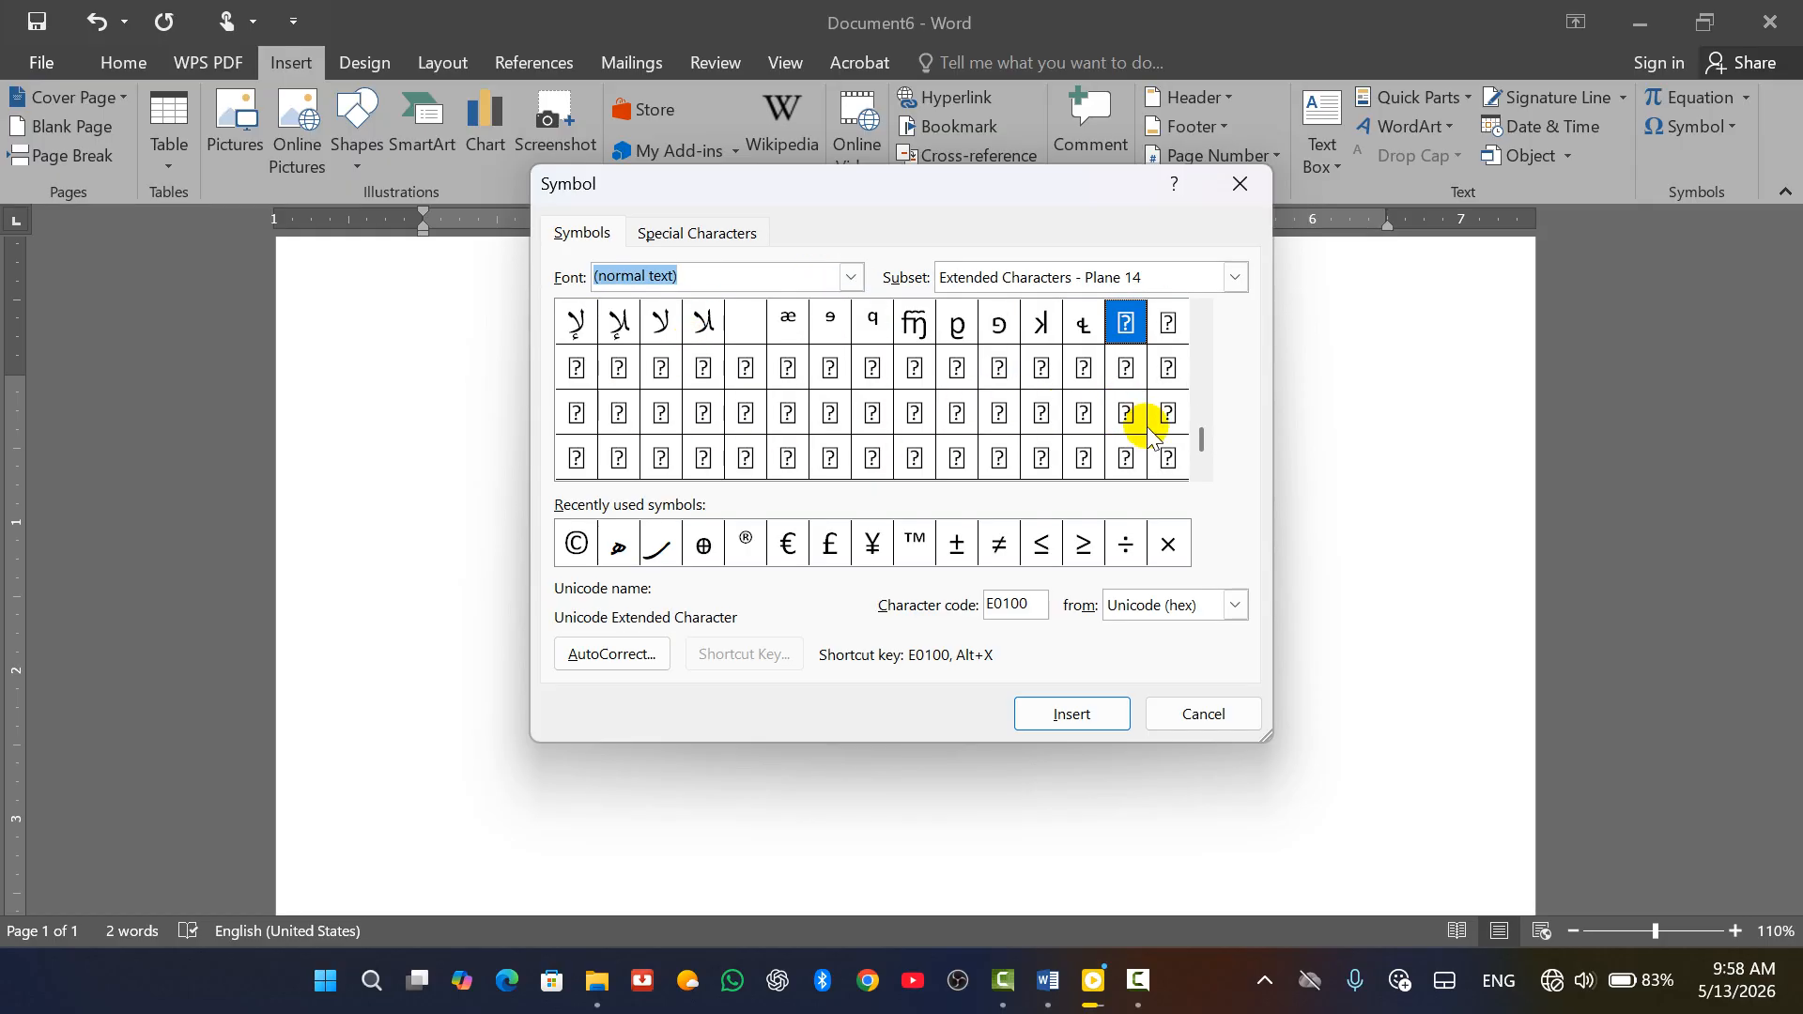
drag(1203, 413, 1206, 374)
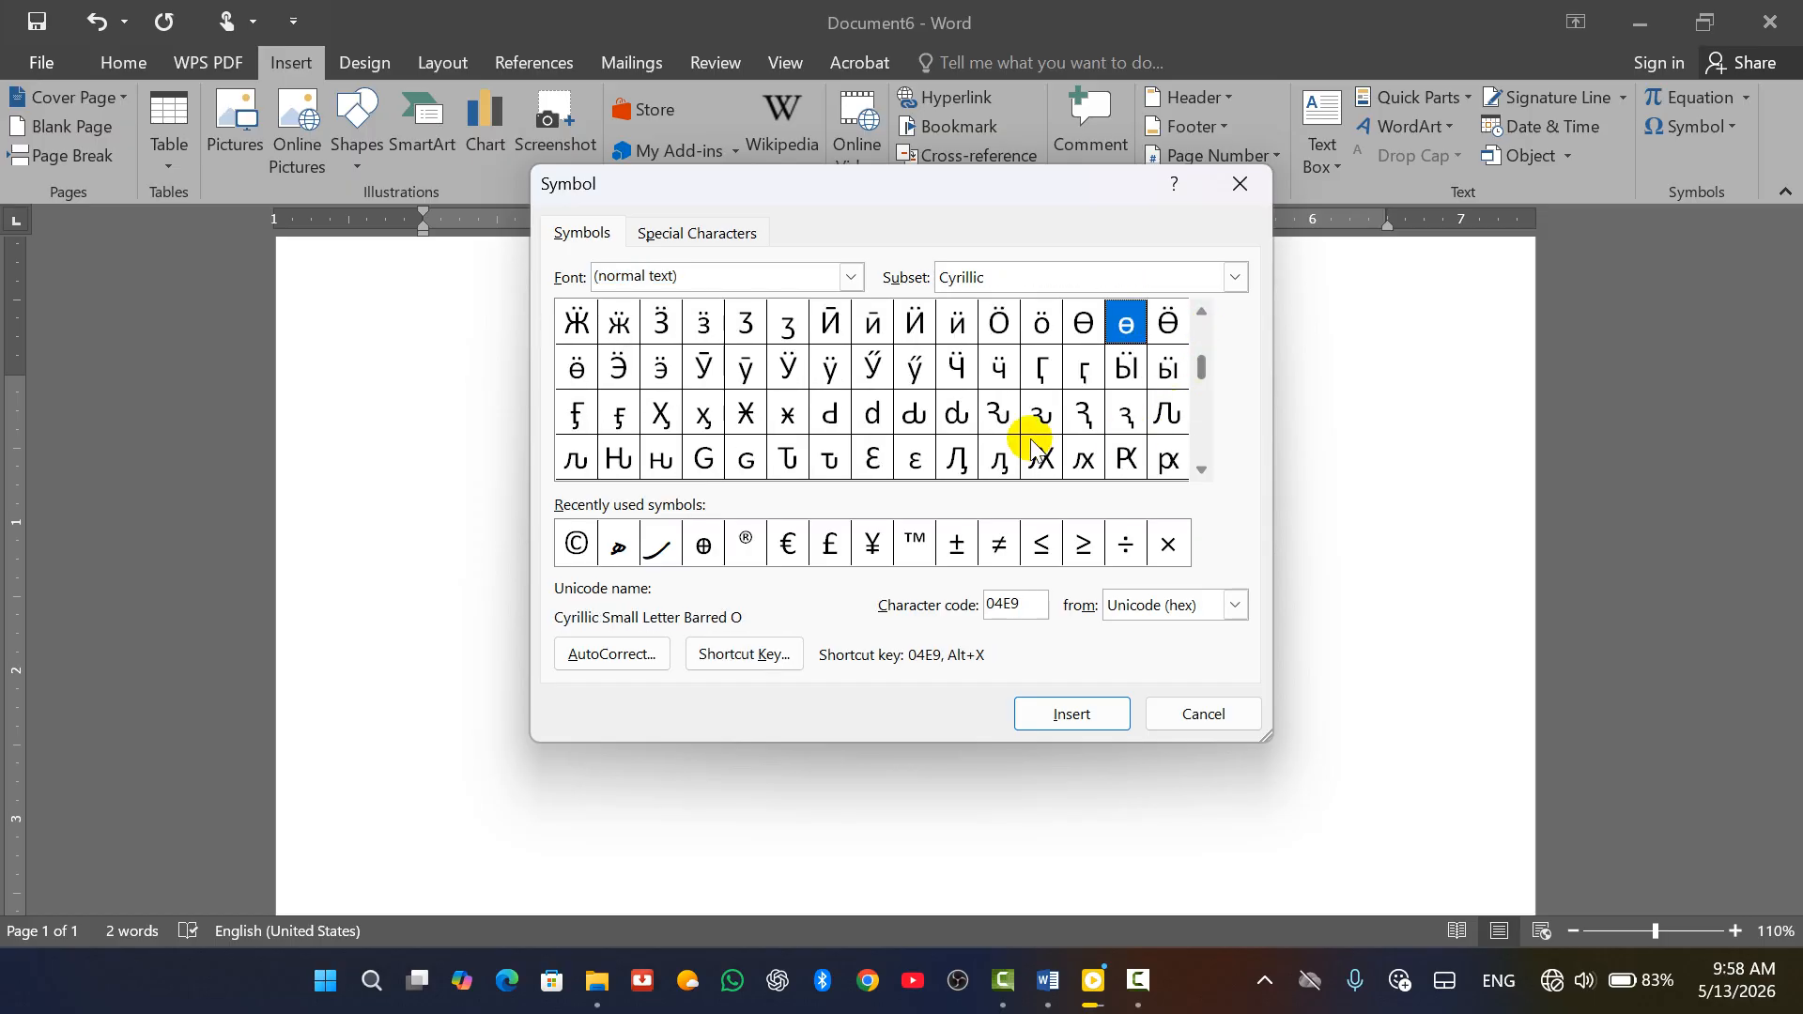
click(851, 277)
click(817, 343)
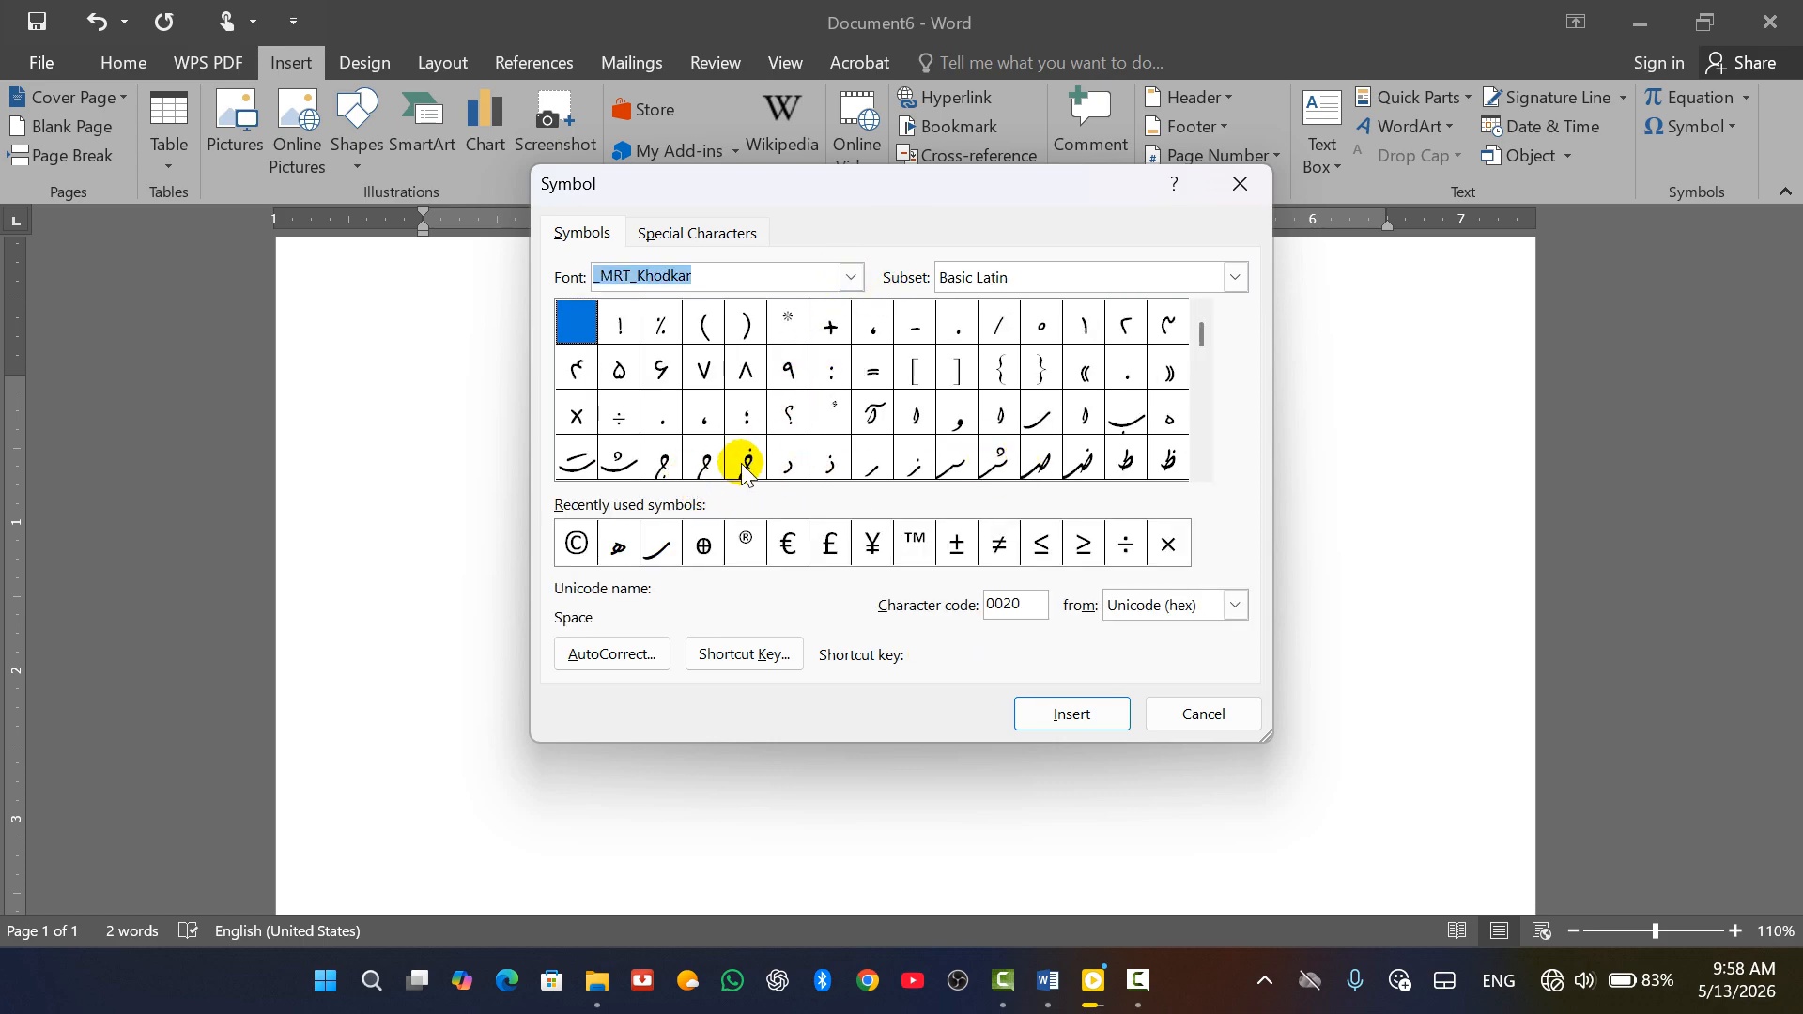
click(853, 278)
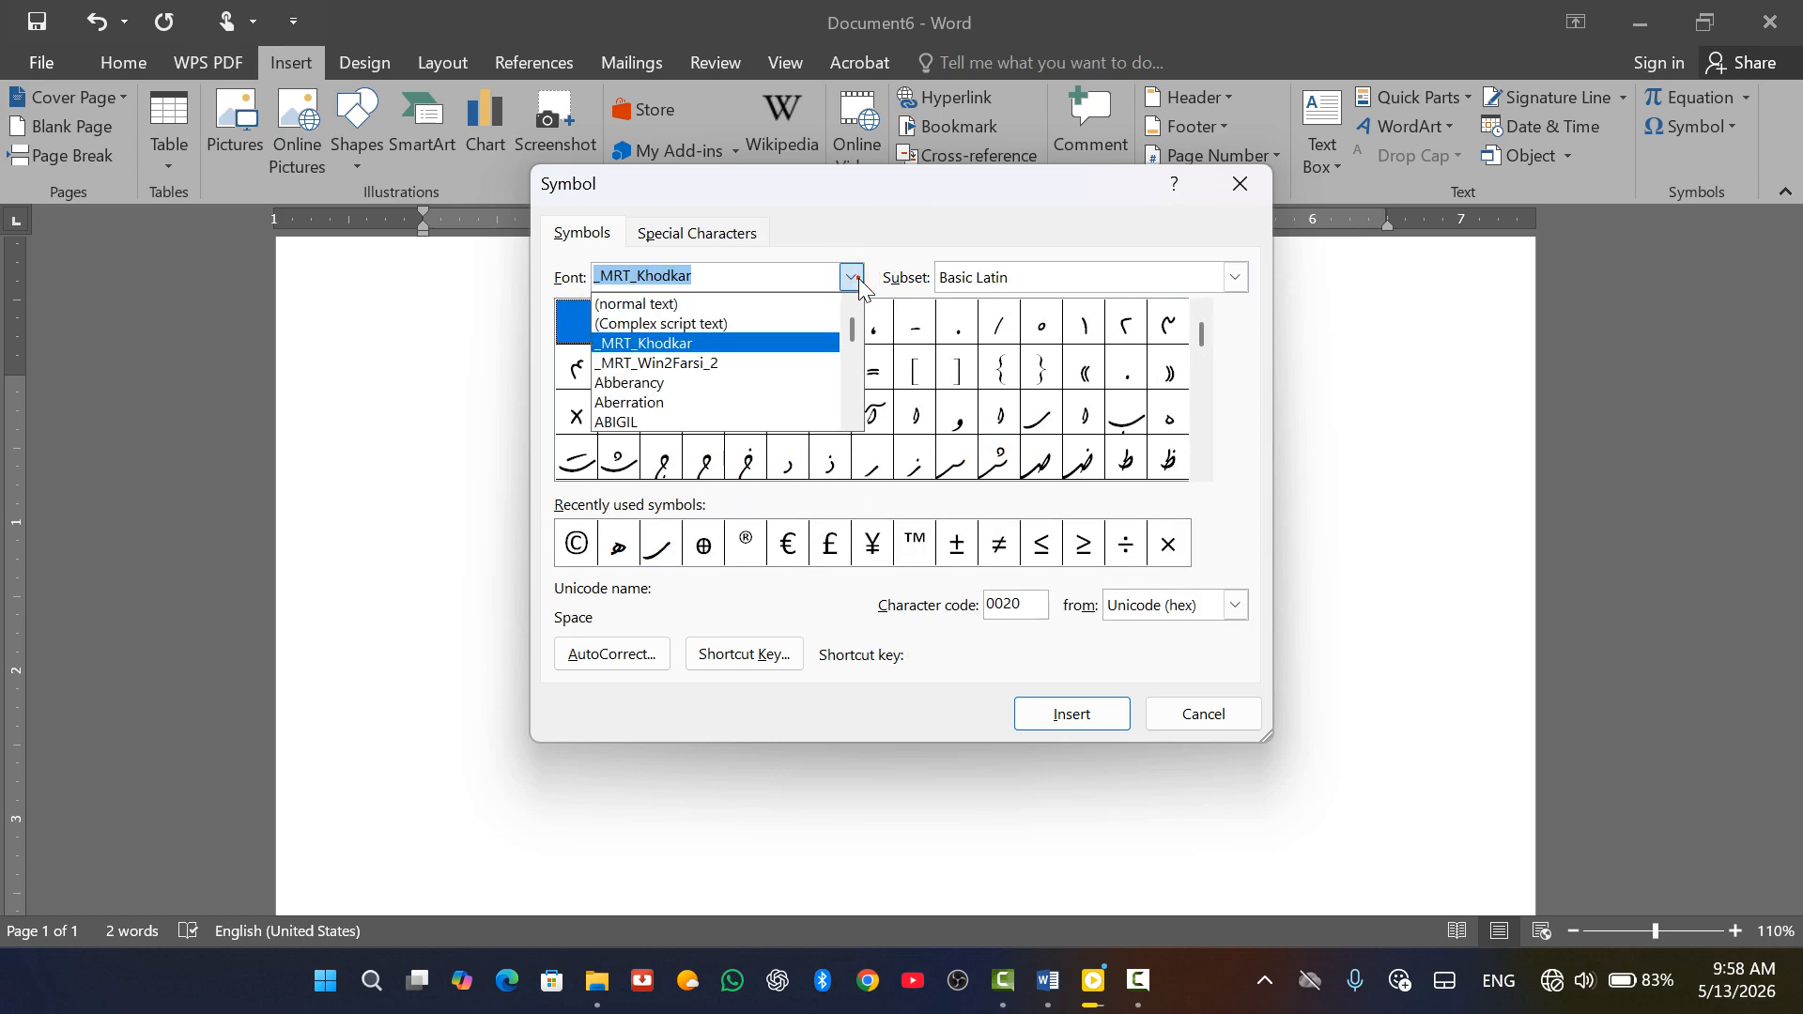
Insert a top-row calligraphy glyph from the _MRT_Win2Farsi_2 font after the ©
click(768, 362)
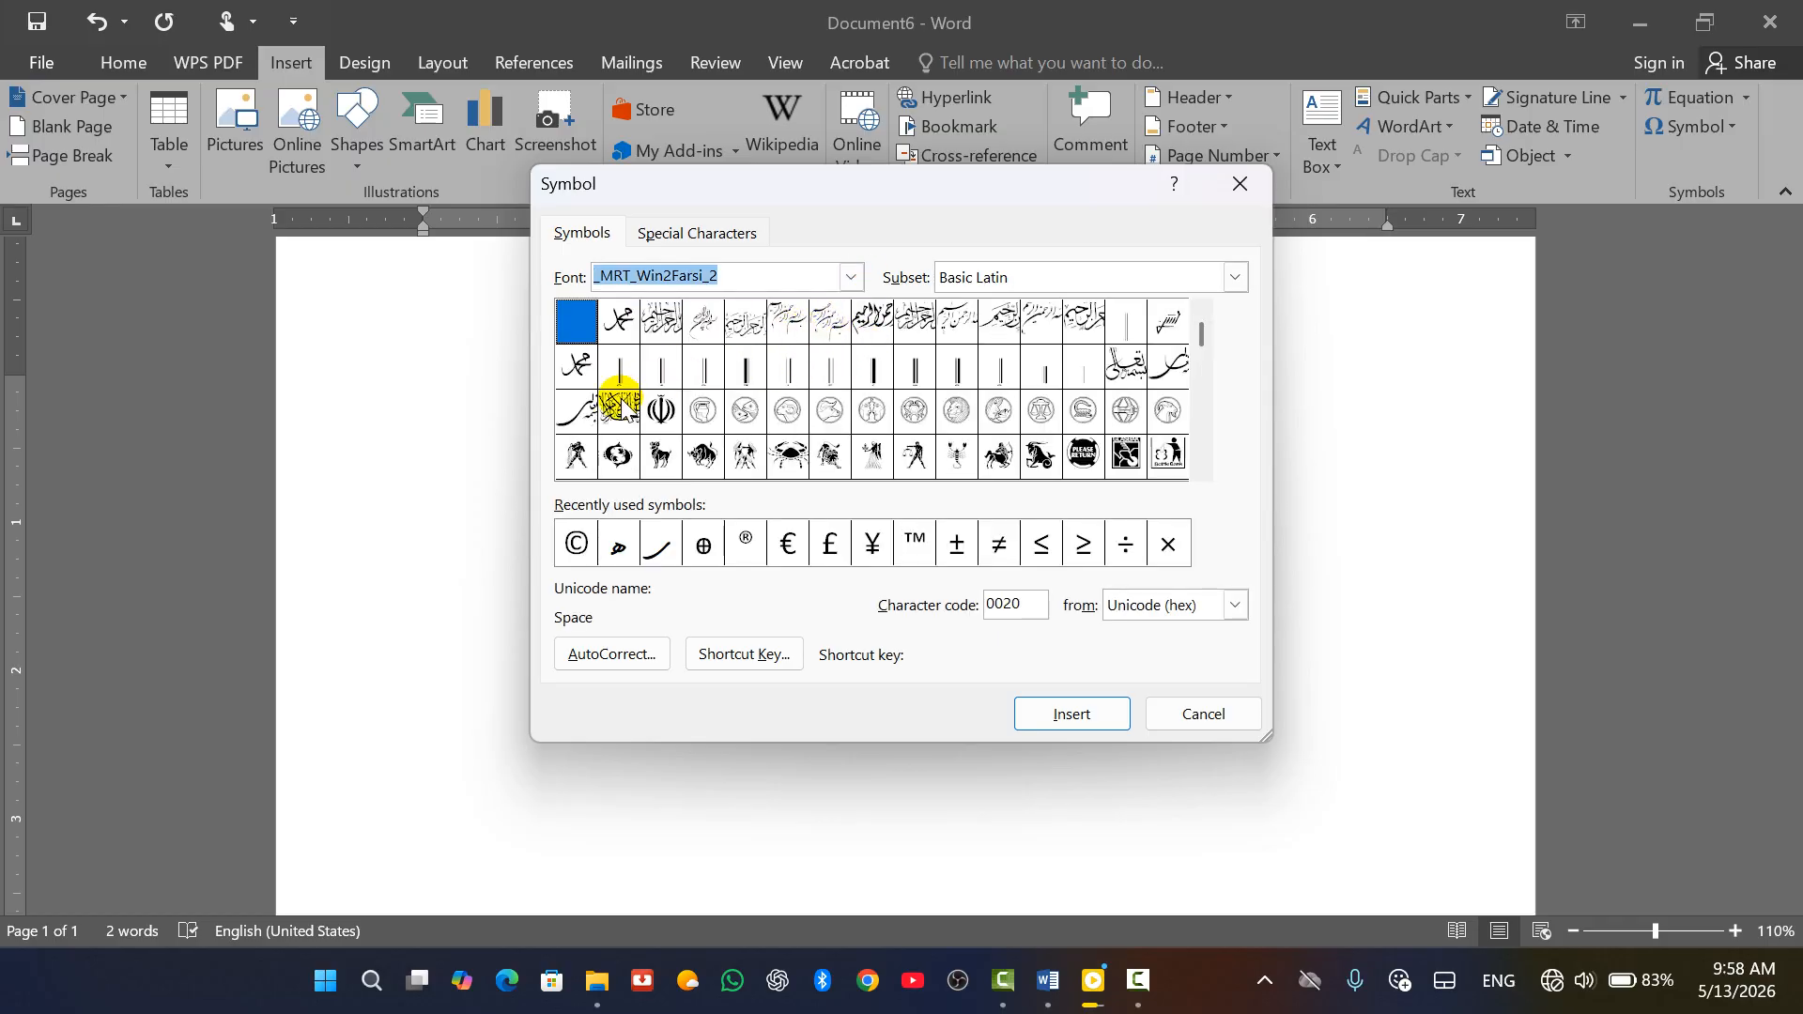
click(662, 324)
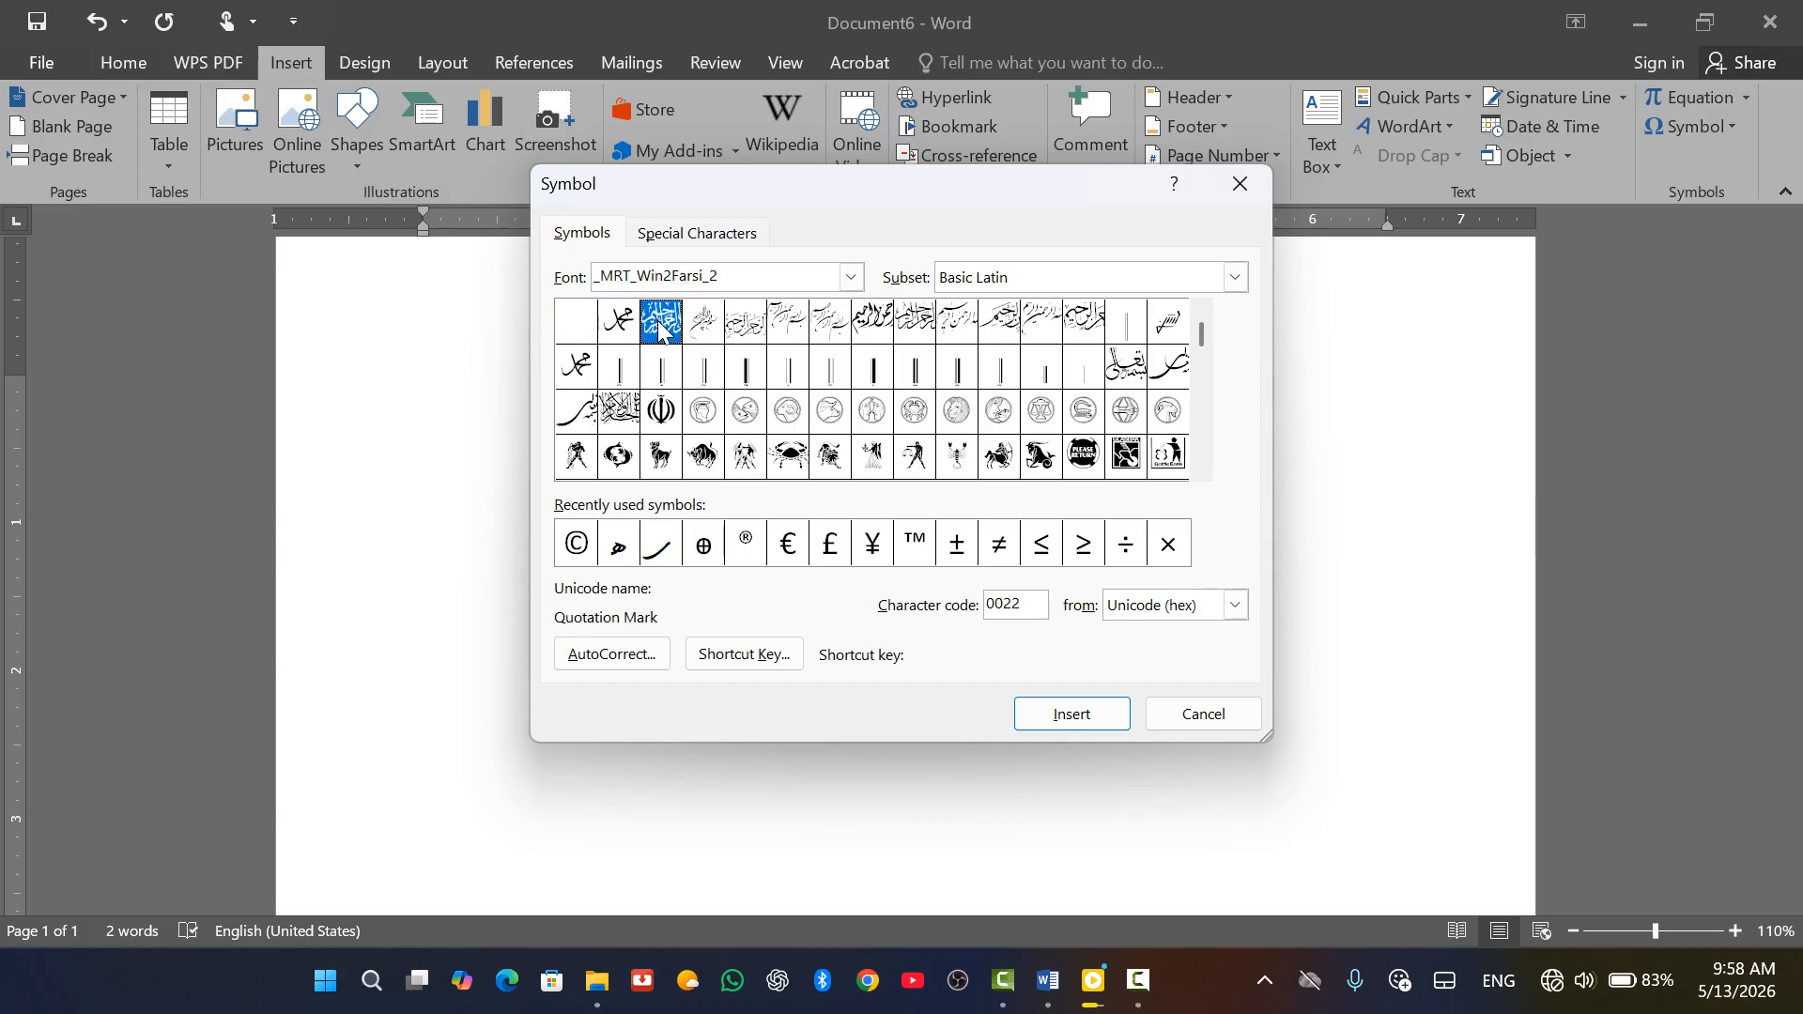
click(825, 322)
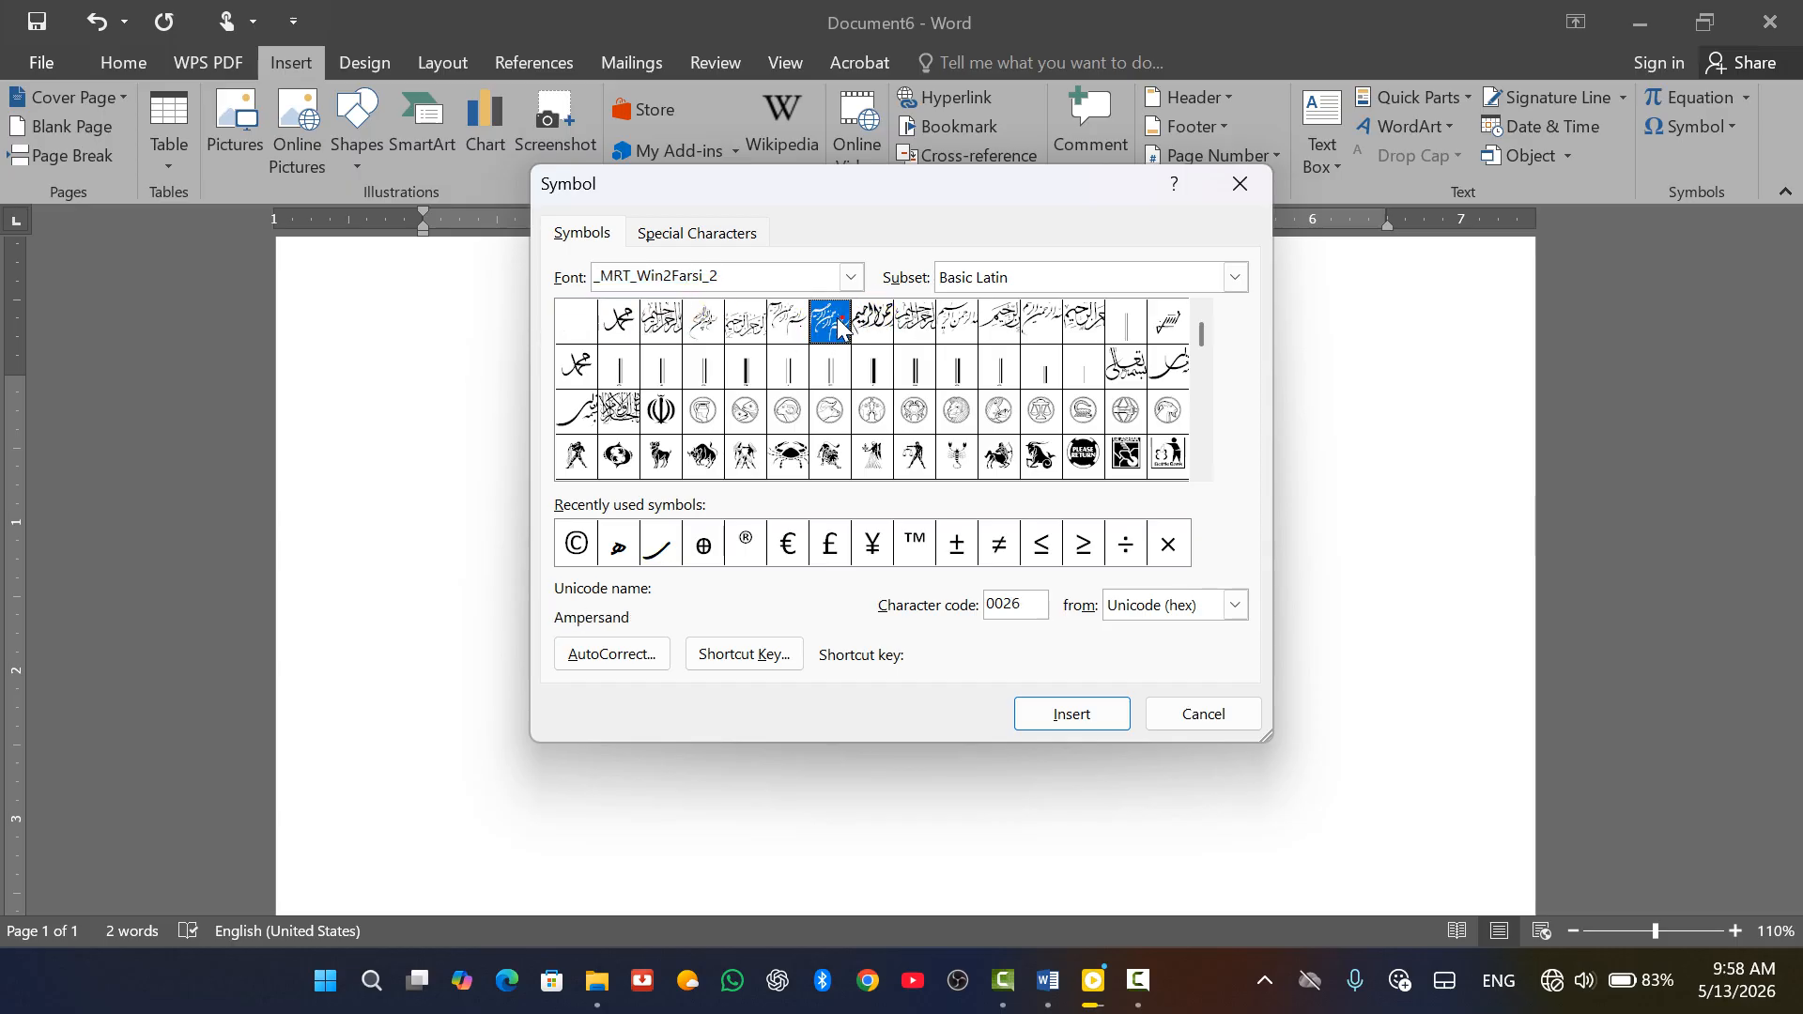
click(1073, 714)
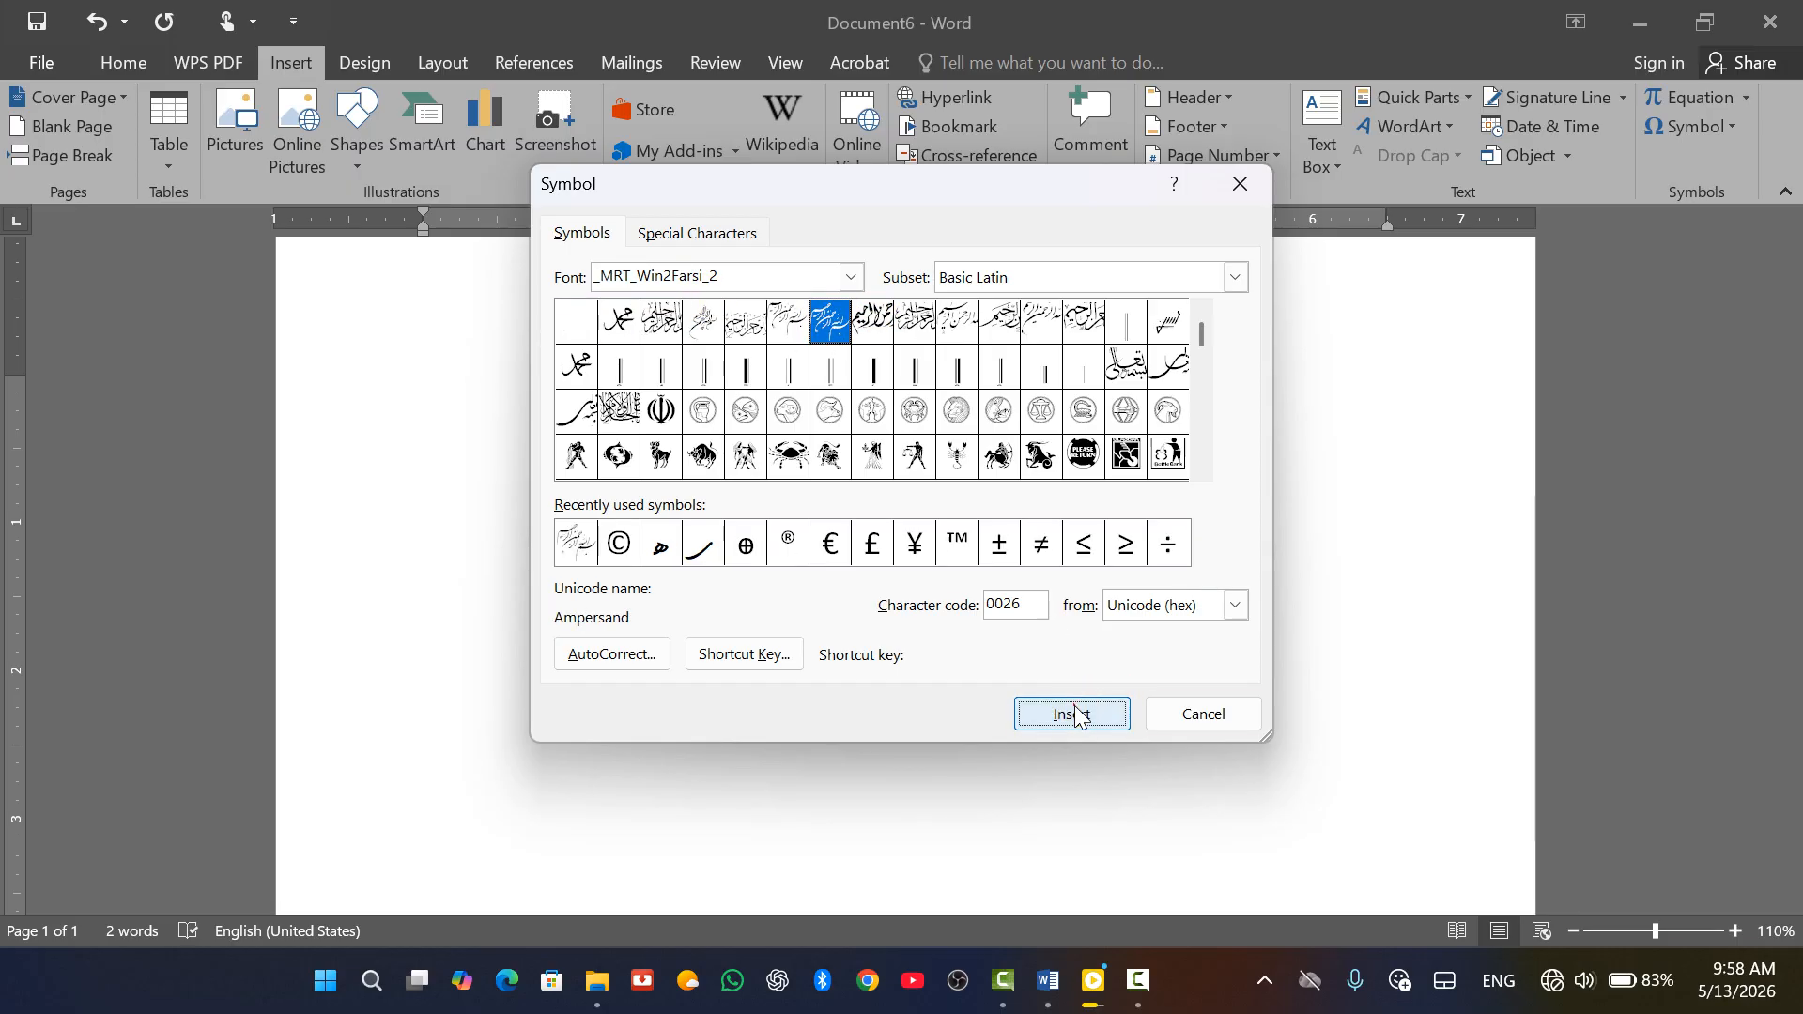
Move the Symbol dialog aside, close it, and place the cursor after the glyph
drag(1071, 191, 1250, 283)
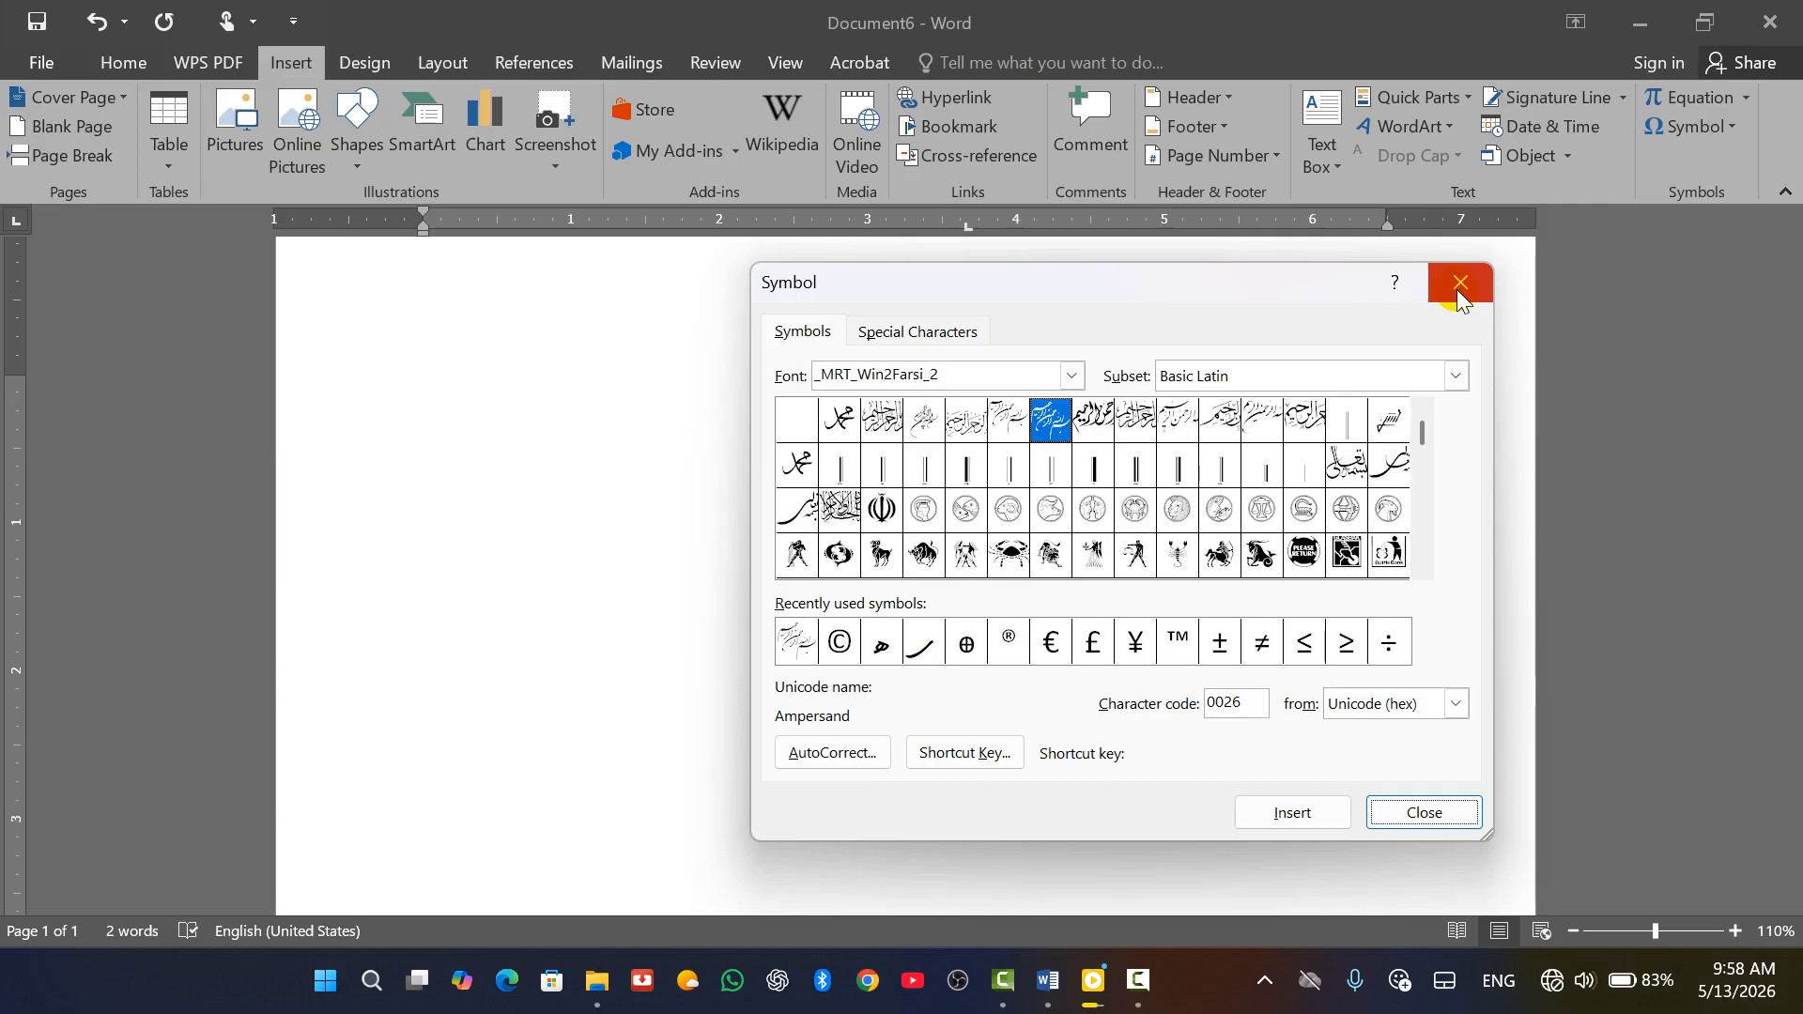
click(1459, 282)
click(1003, 636)
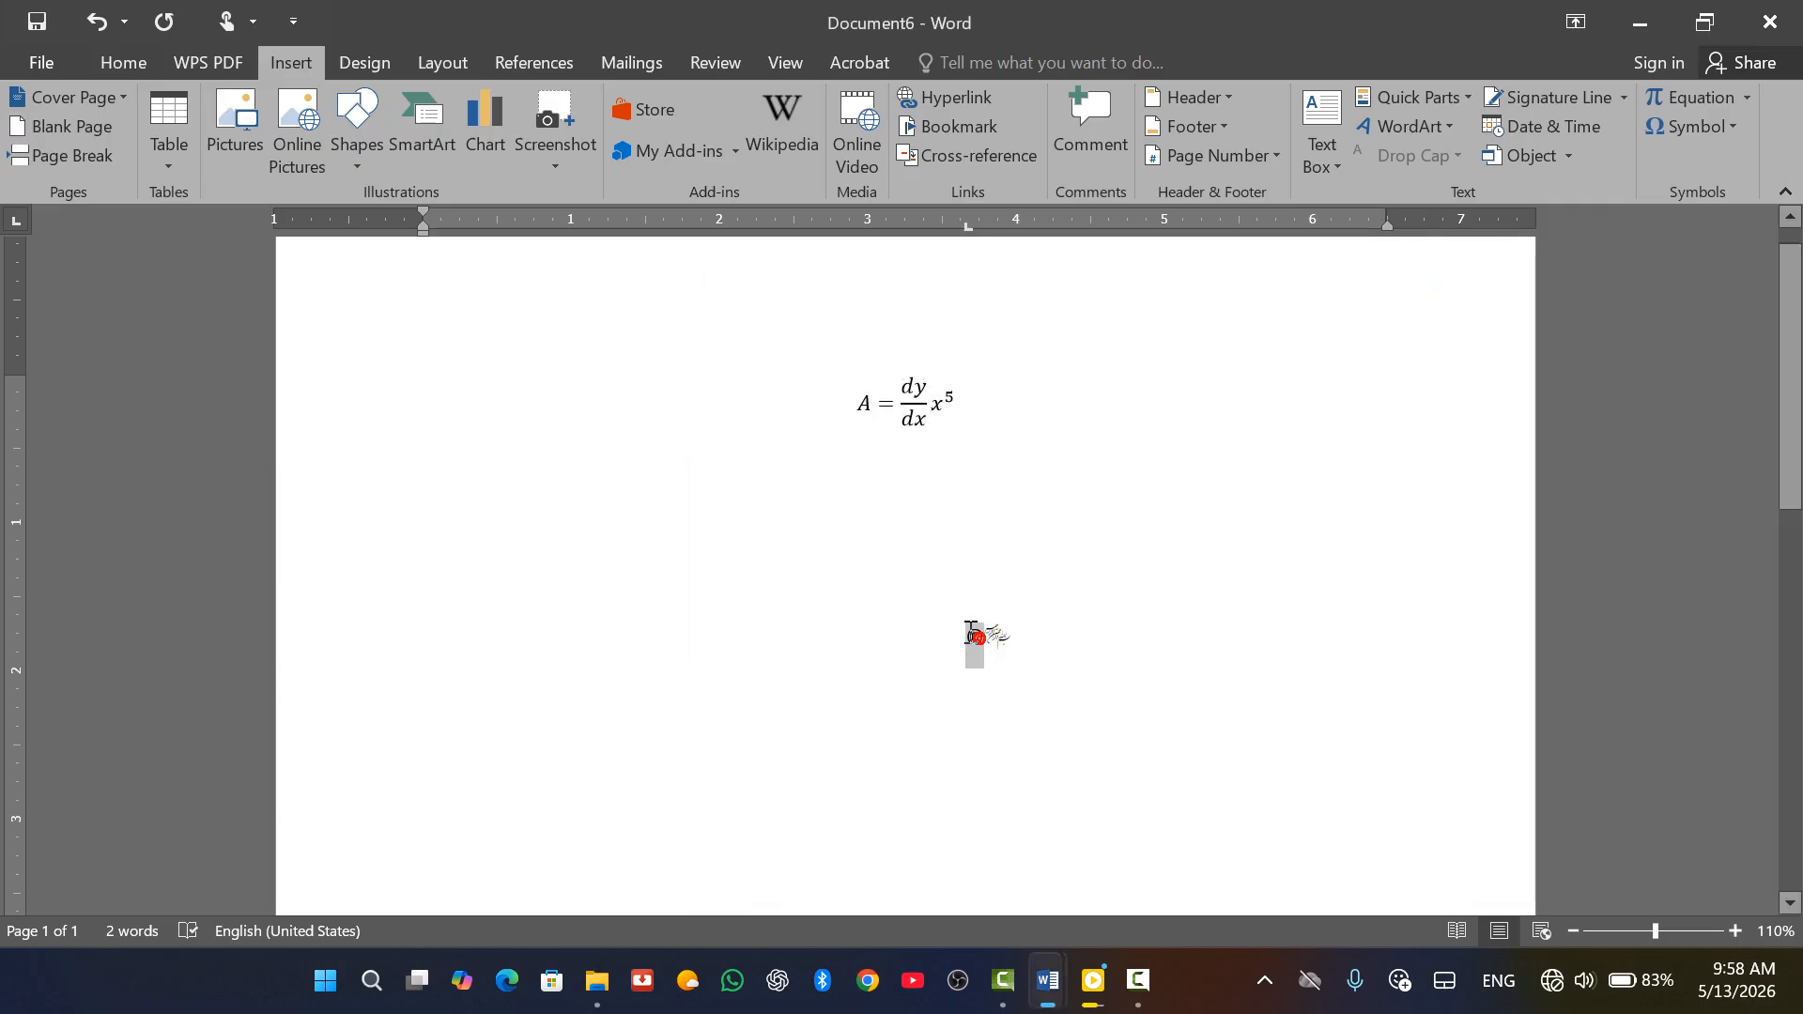
Delete the © symbol and the equation, leaving only the calligraphy glyph
key(BackSpace)
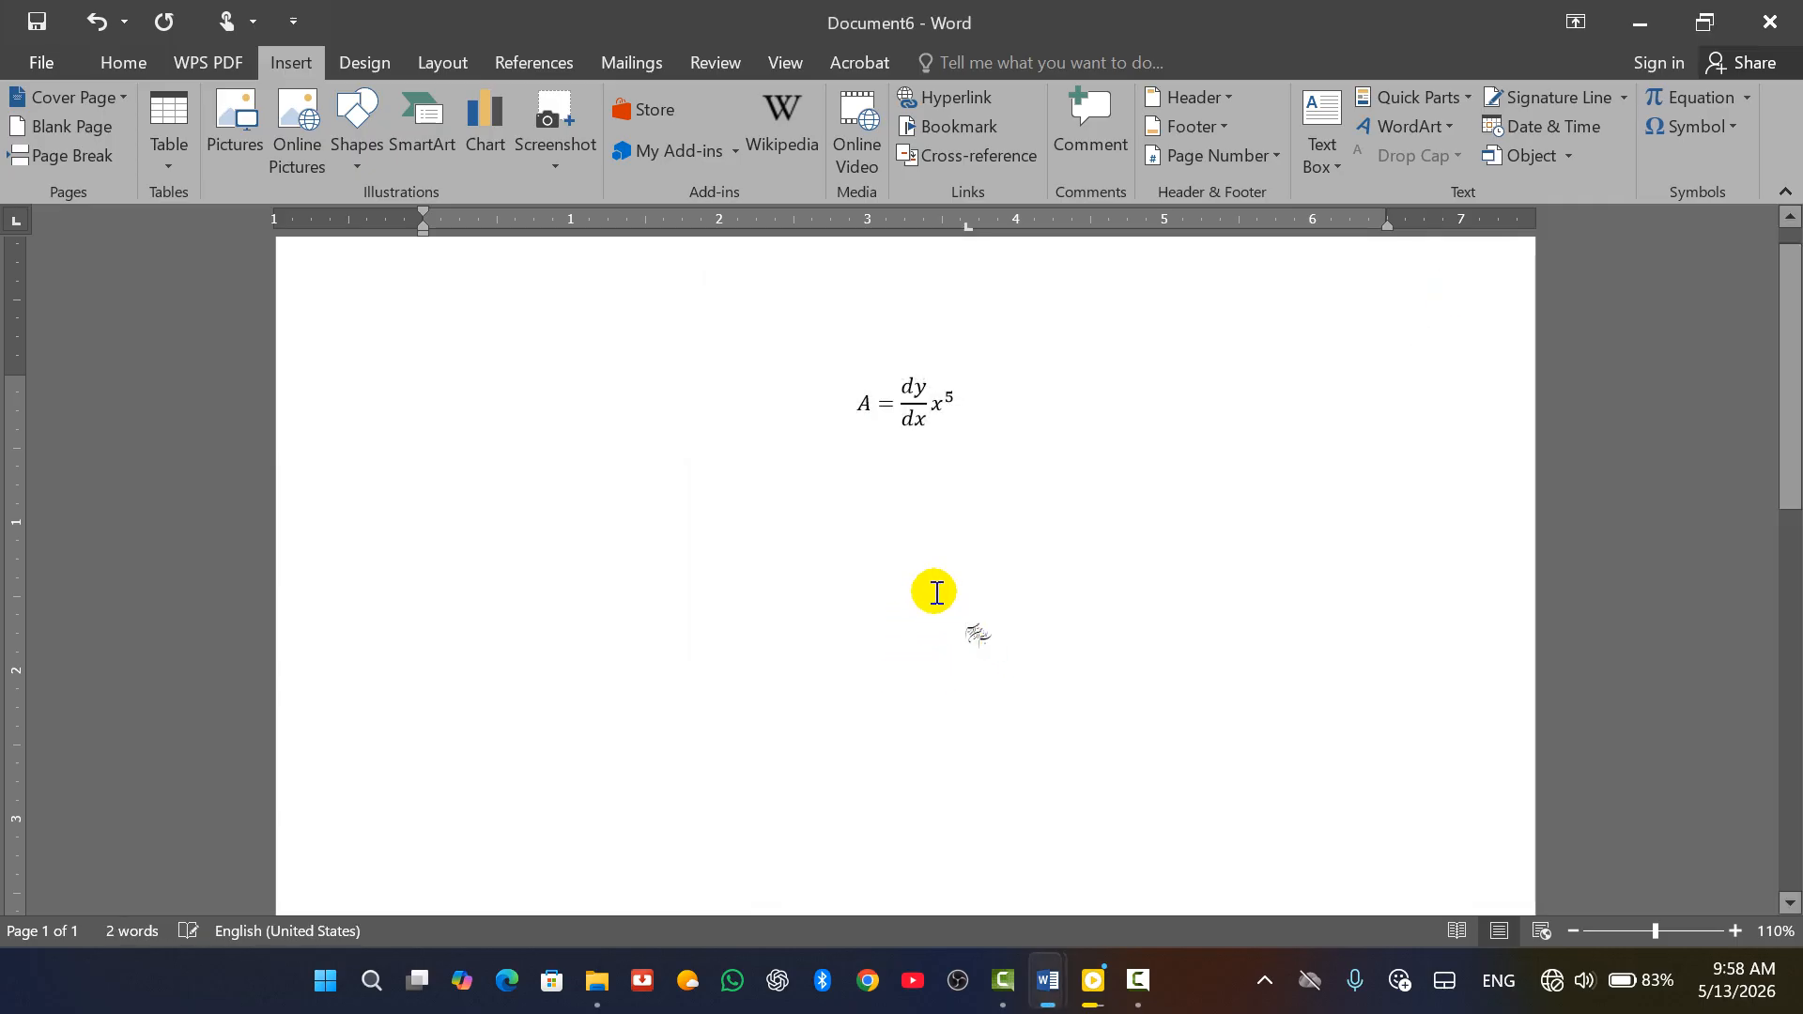
drag(1018, 402, 789, 402)
key(BackSpace)
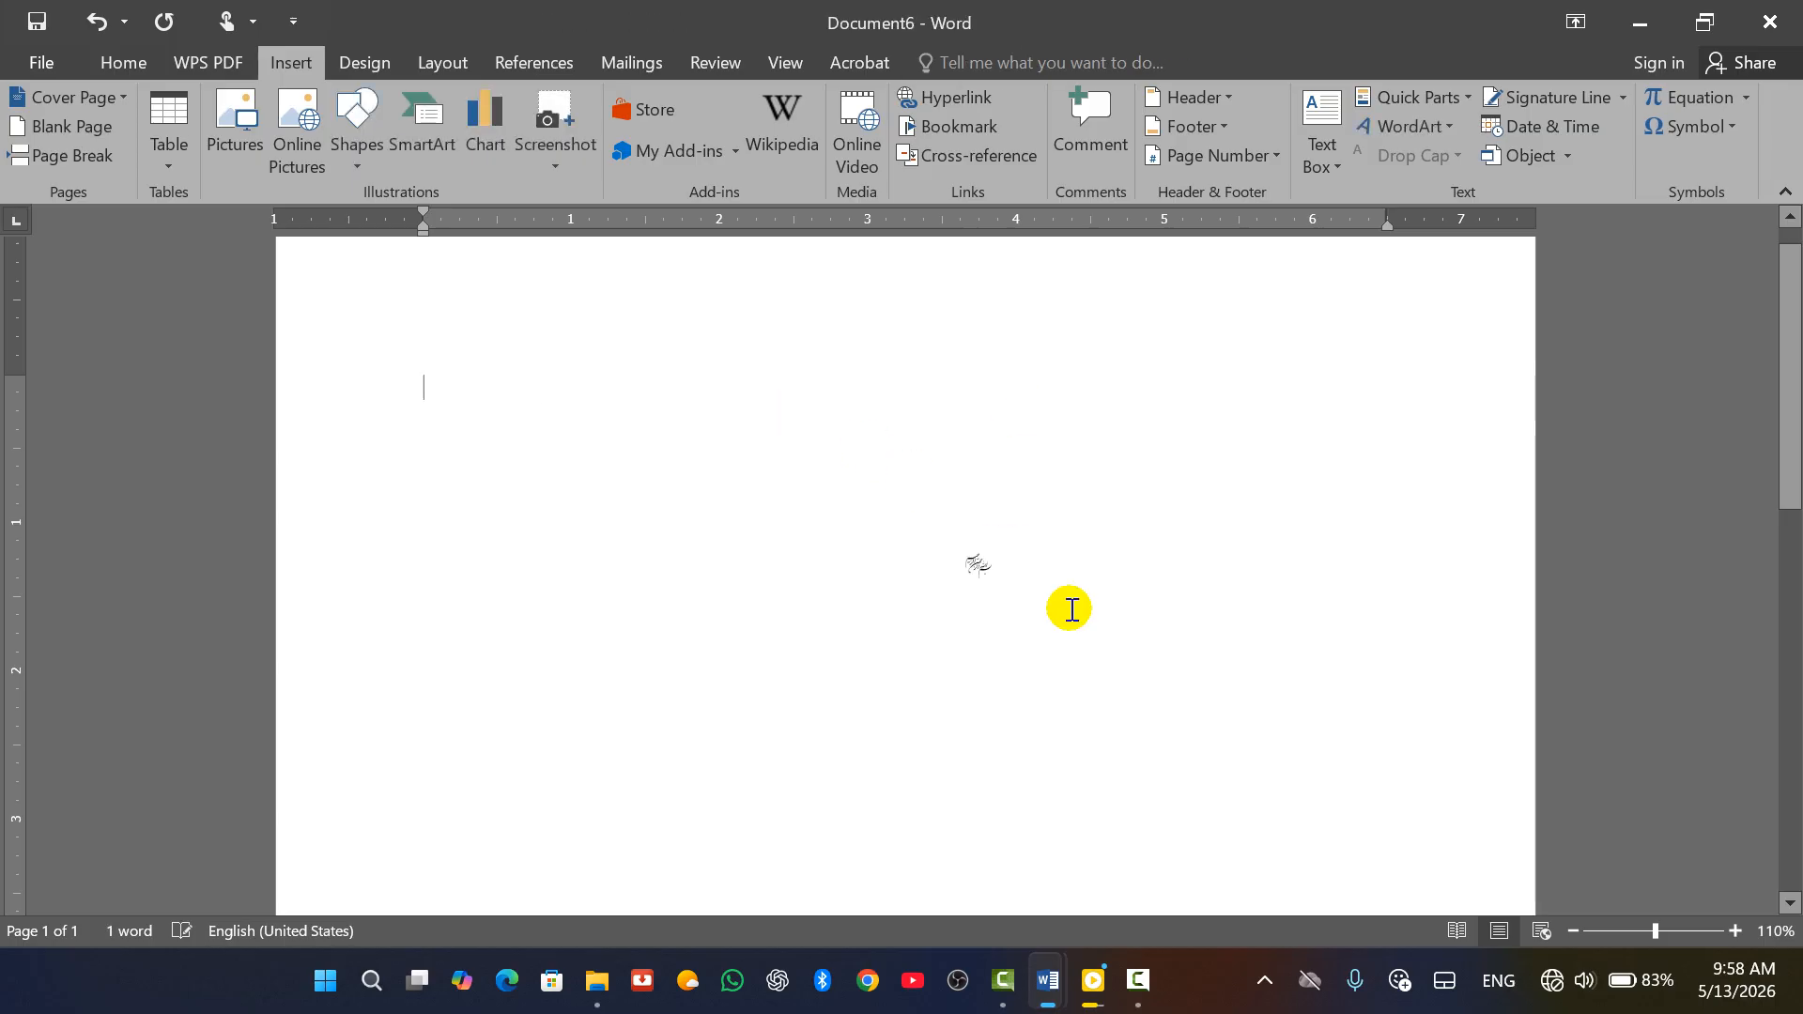
Enlarge the calligraphy glyph with Grow Font, then set its font size to 300
double_click(965, 540)
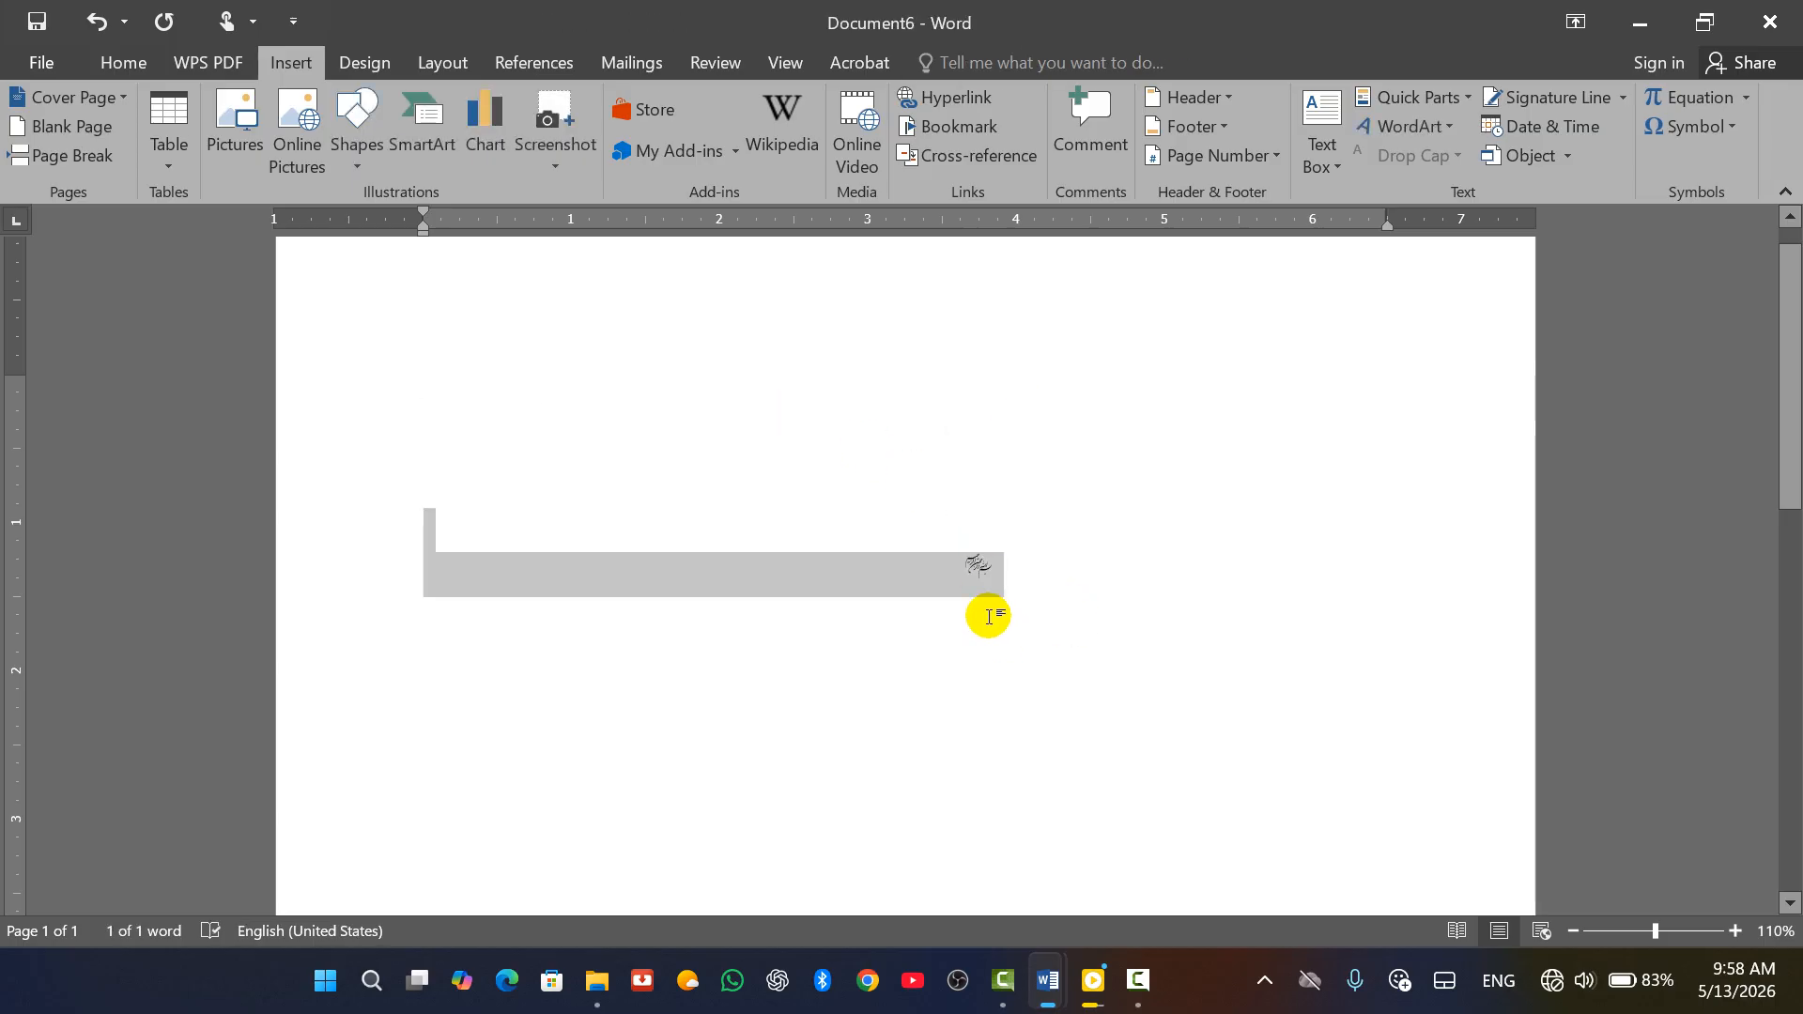
click(118, 64)
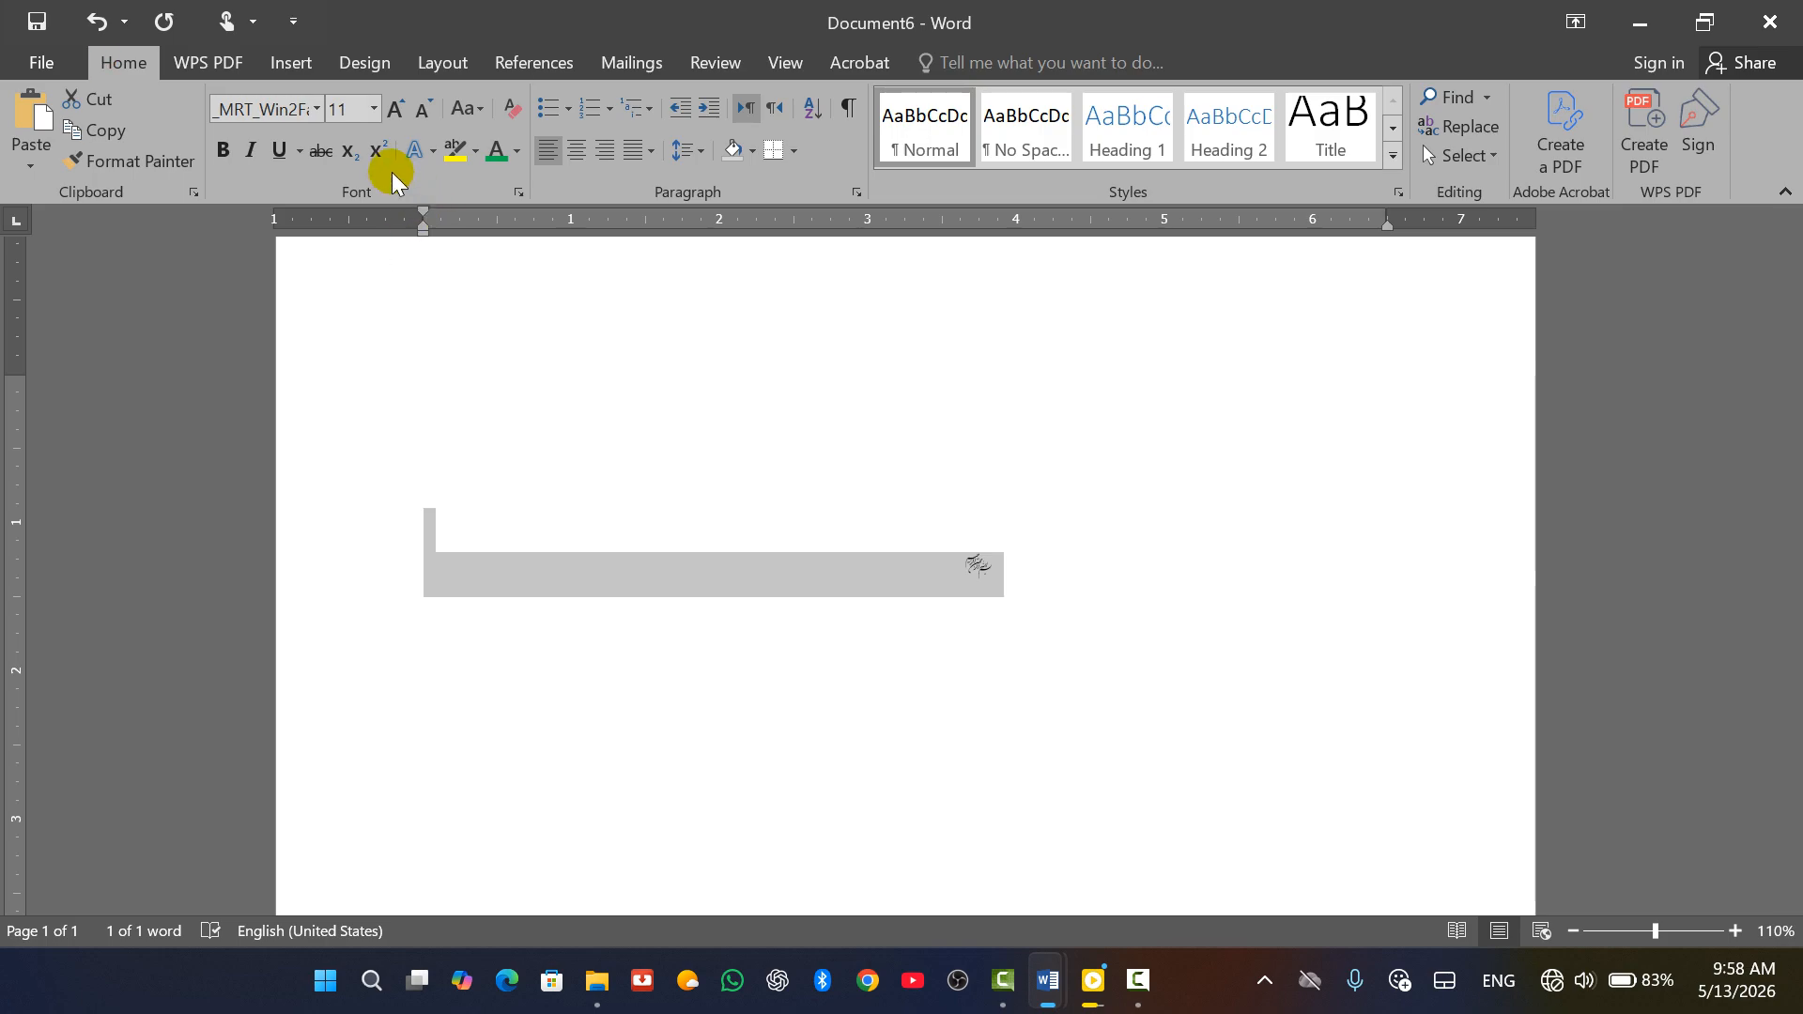
click(396, 108)
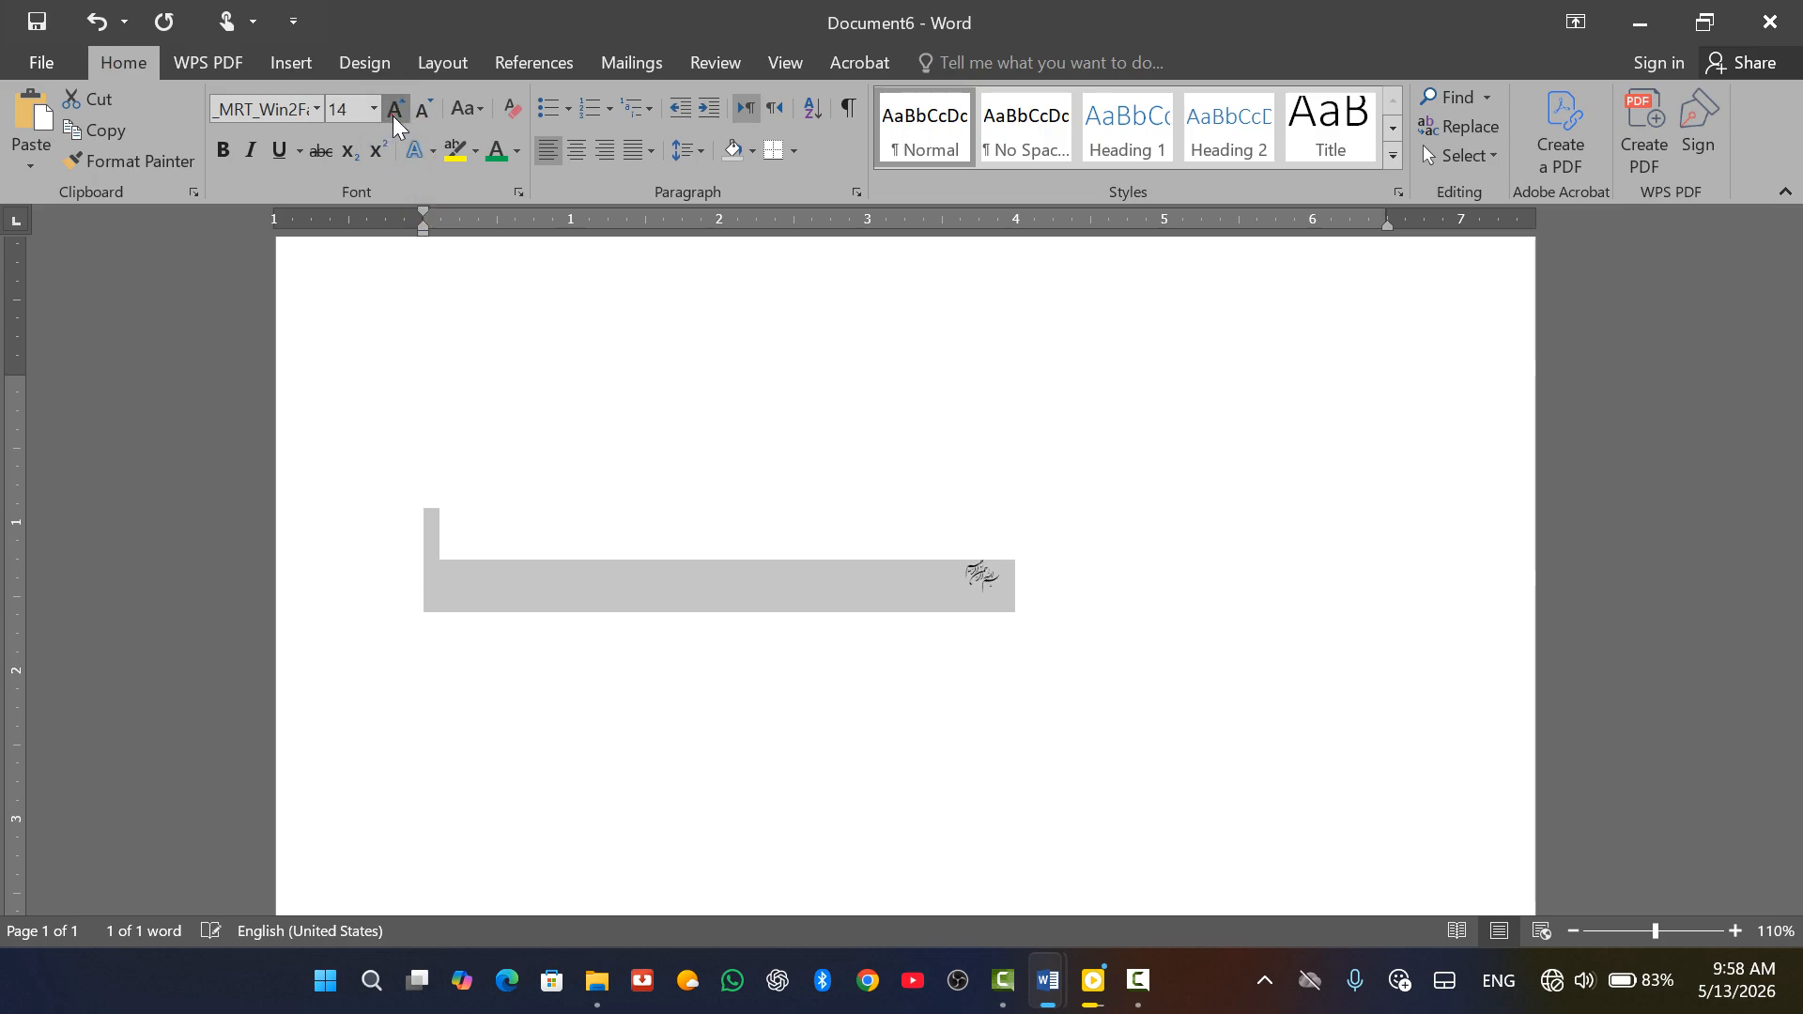
click(396, 108)
click(396, 108)
click(396, 108)
click(395, 119)
click(395, 119)
click(394, 118)
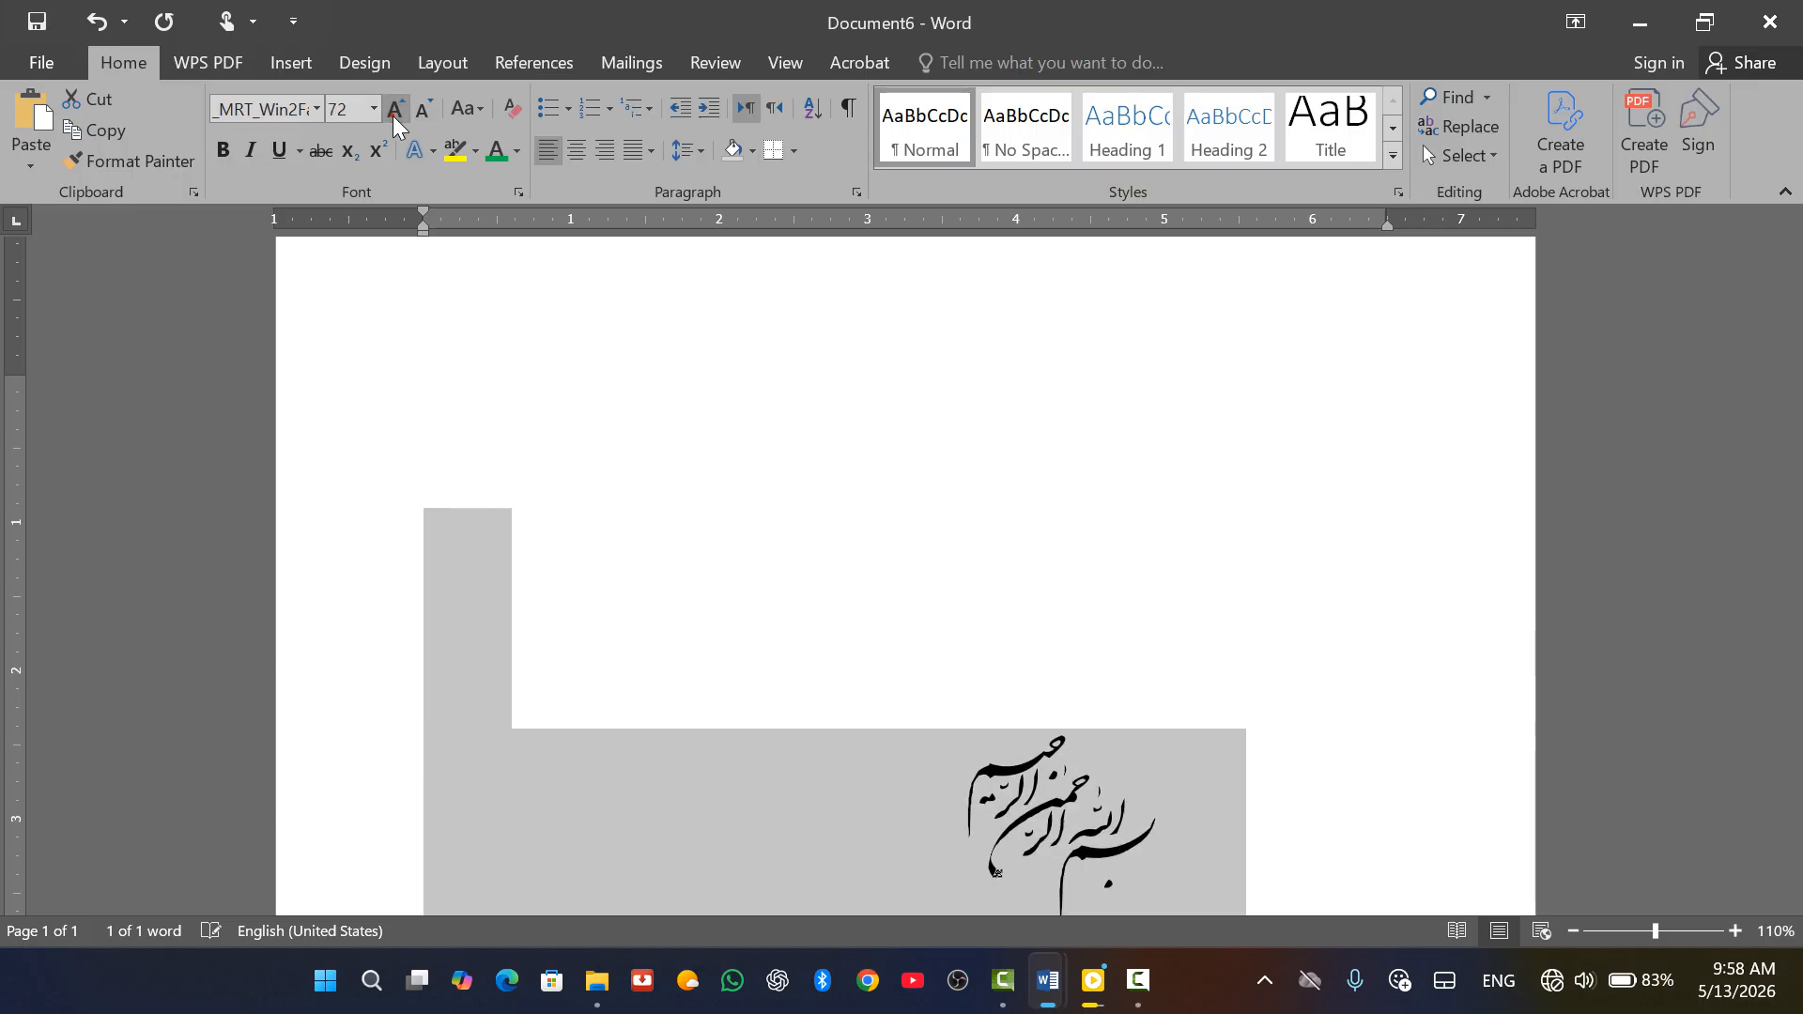
click(394, 118)
click(394, 119)
scroll(950, 620, down, 3)
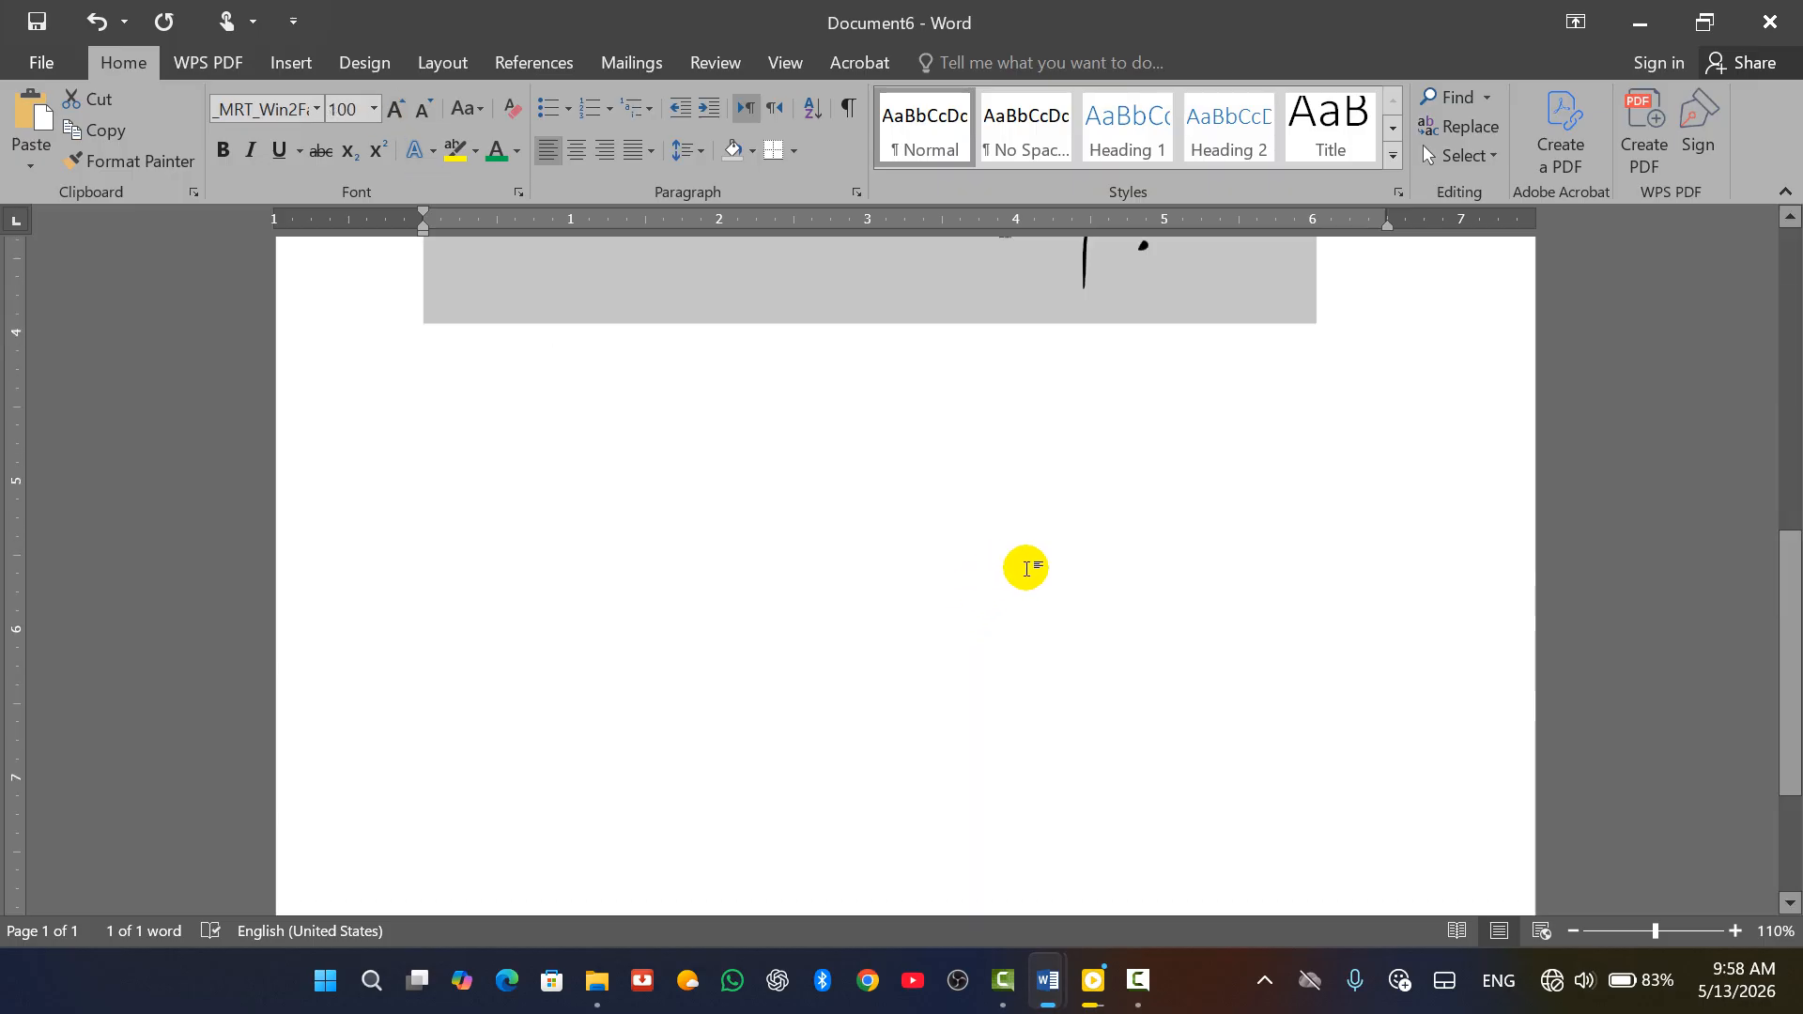
click(398, 109)
click(398, 109)
click(398, 109)
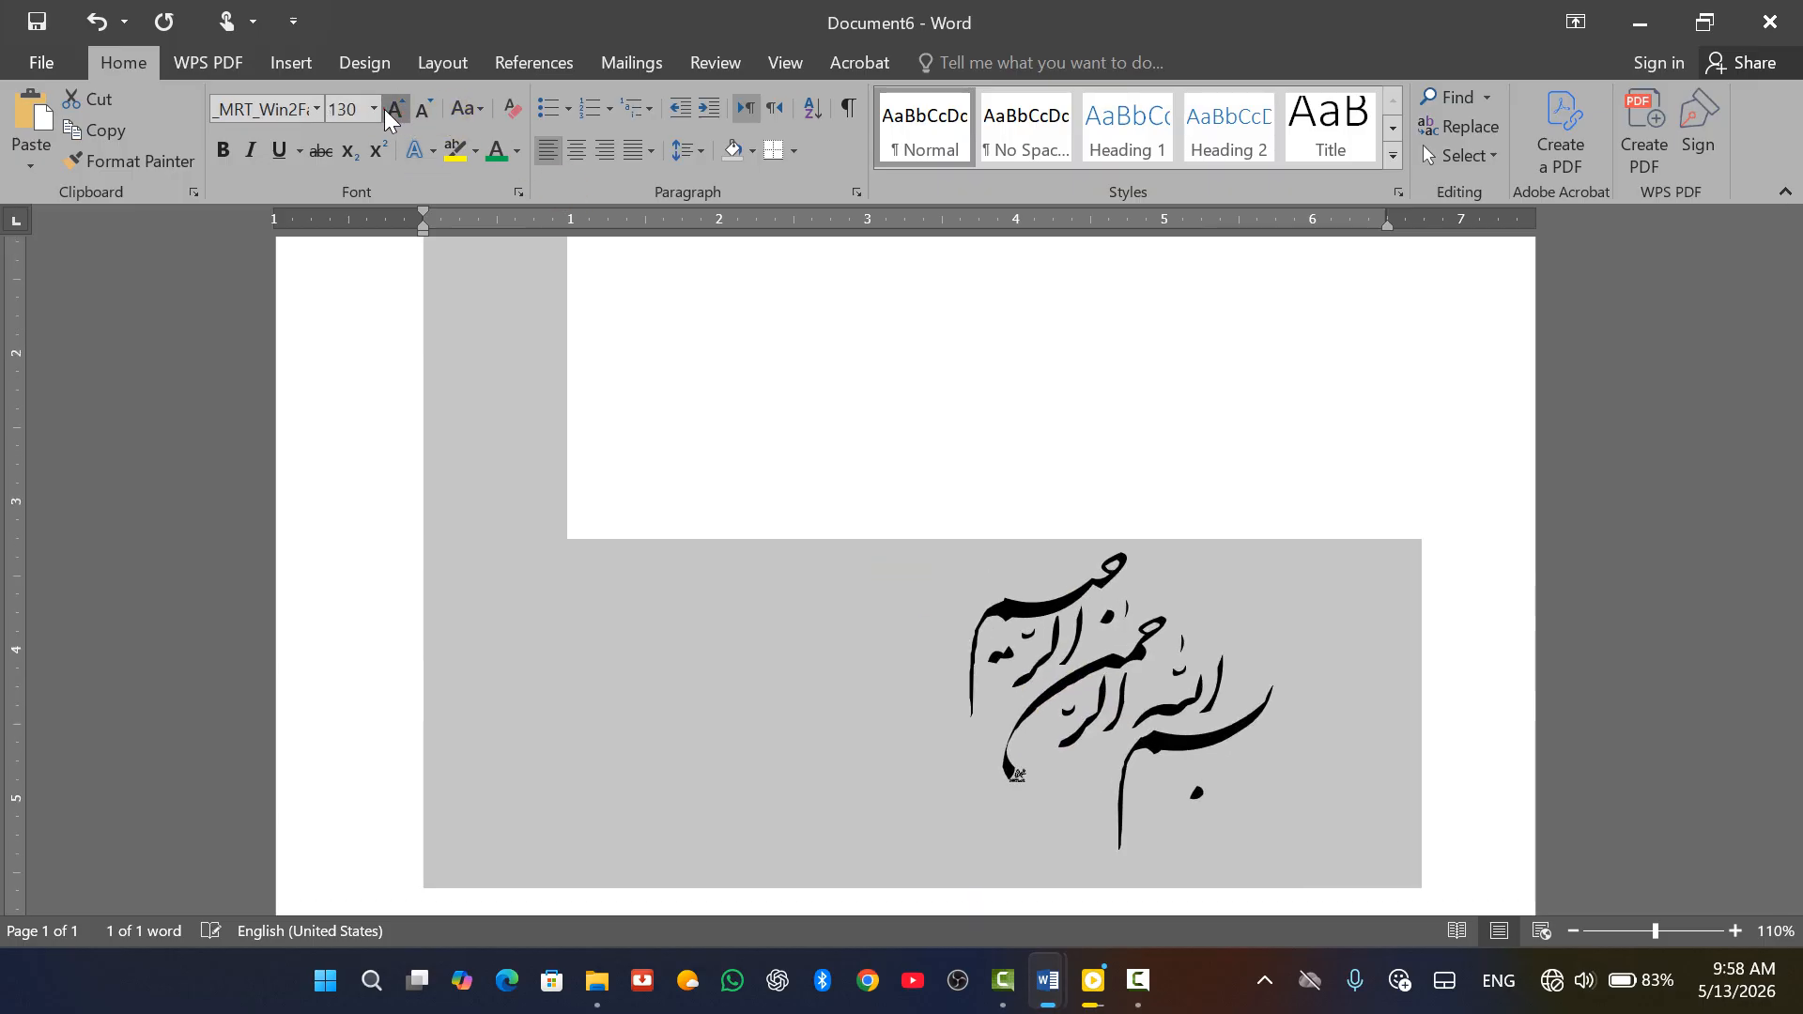
click(398, 109)
click(398, 109)
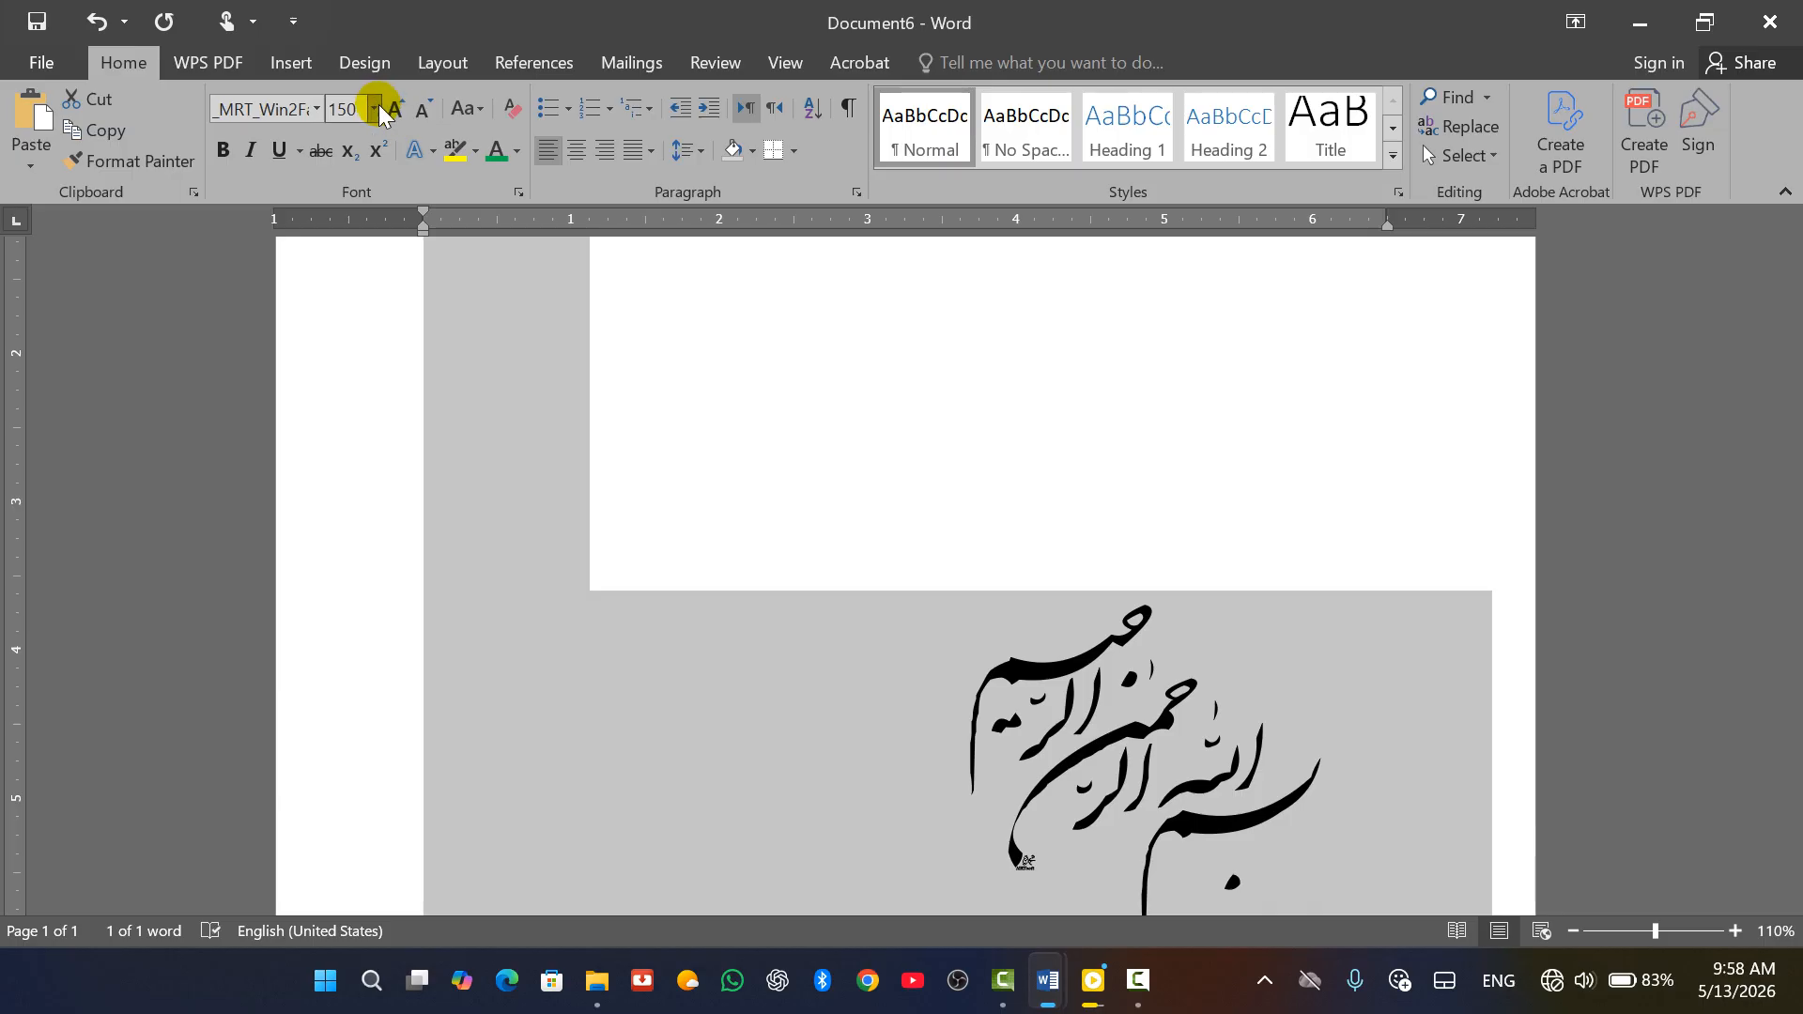
click(375, 109)
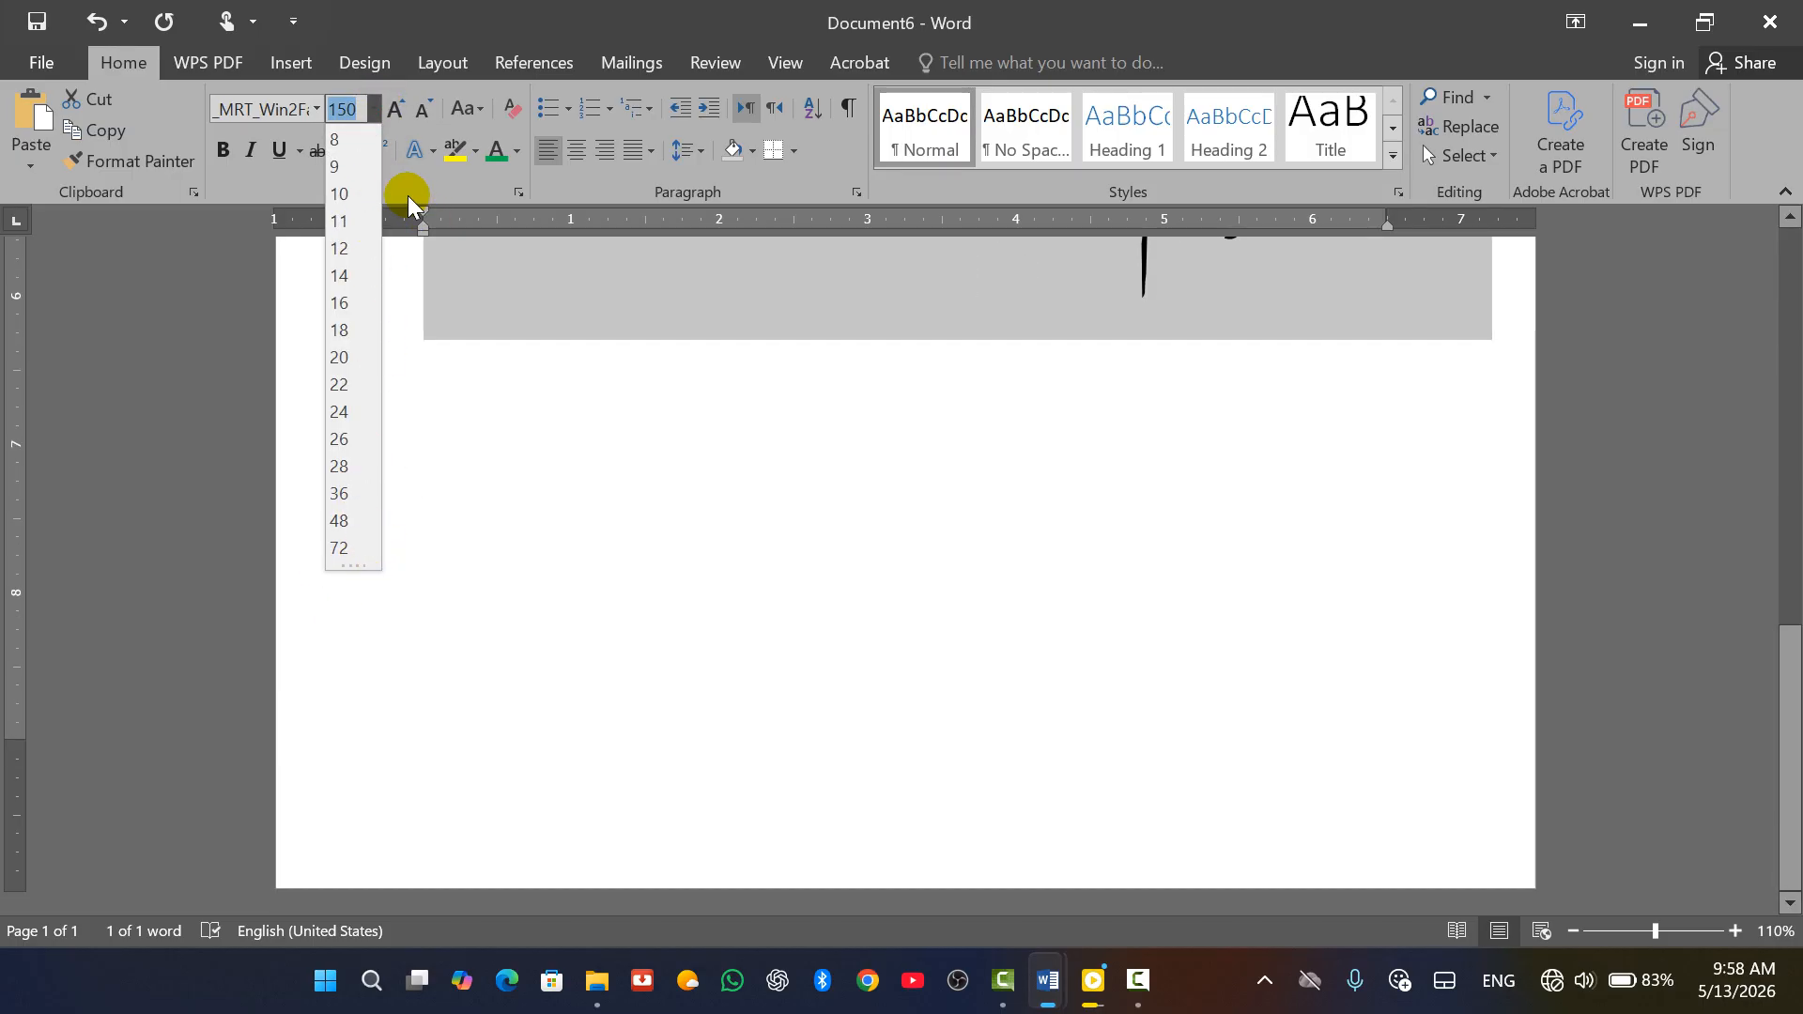
key(Return)
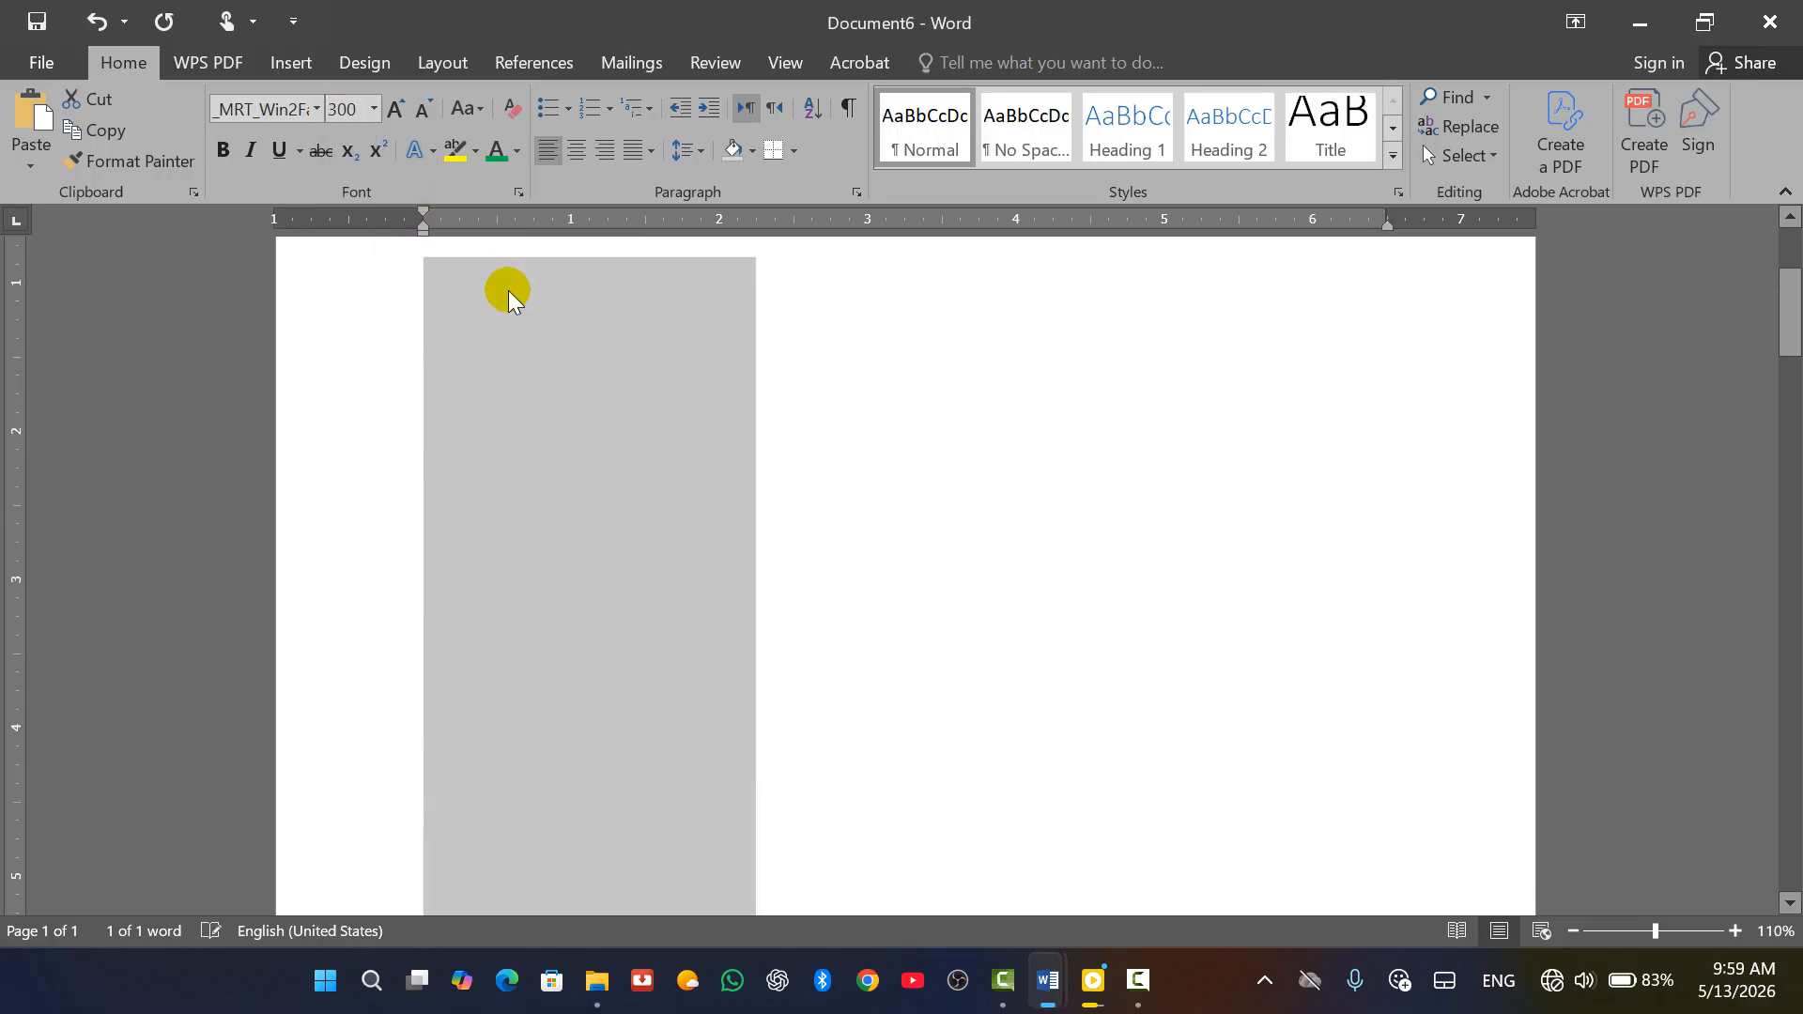
Shrink the calligraphy one font step down to size 250
scroll(1048, 526, up, 3)
ctrl+scroll(1037, 512, down, 5)
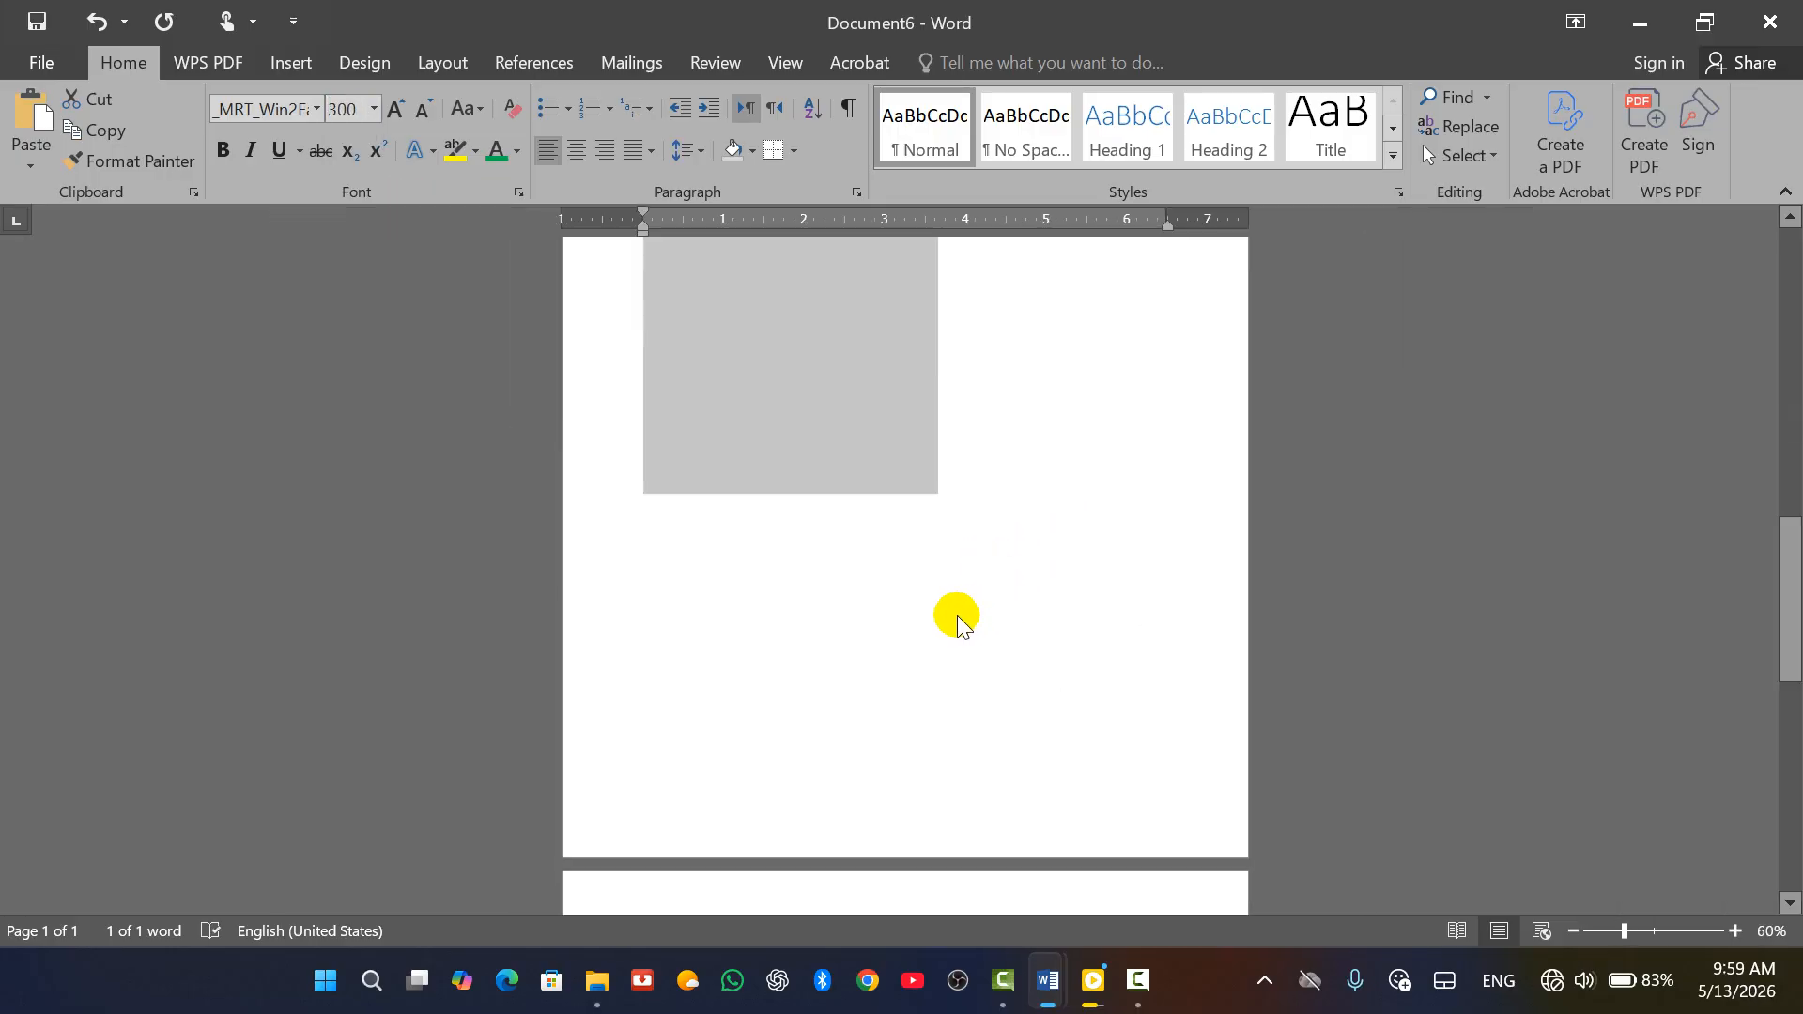
scroll(999, 644, down, 3)
scroll(1018, 644, up, 5)
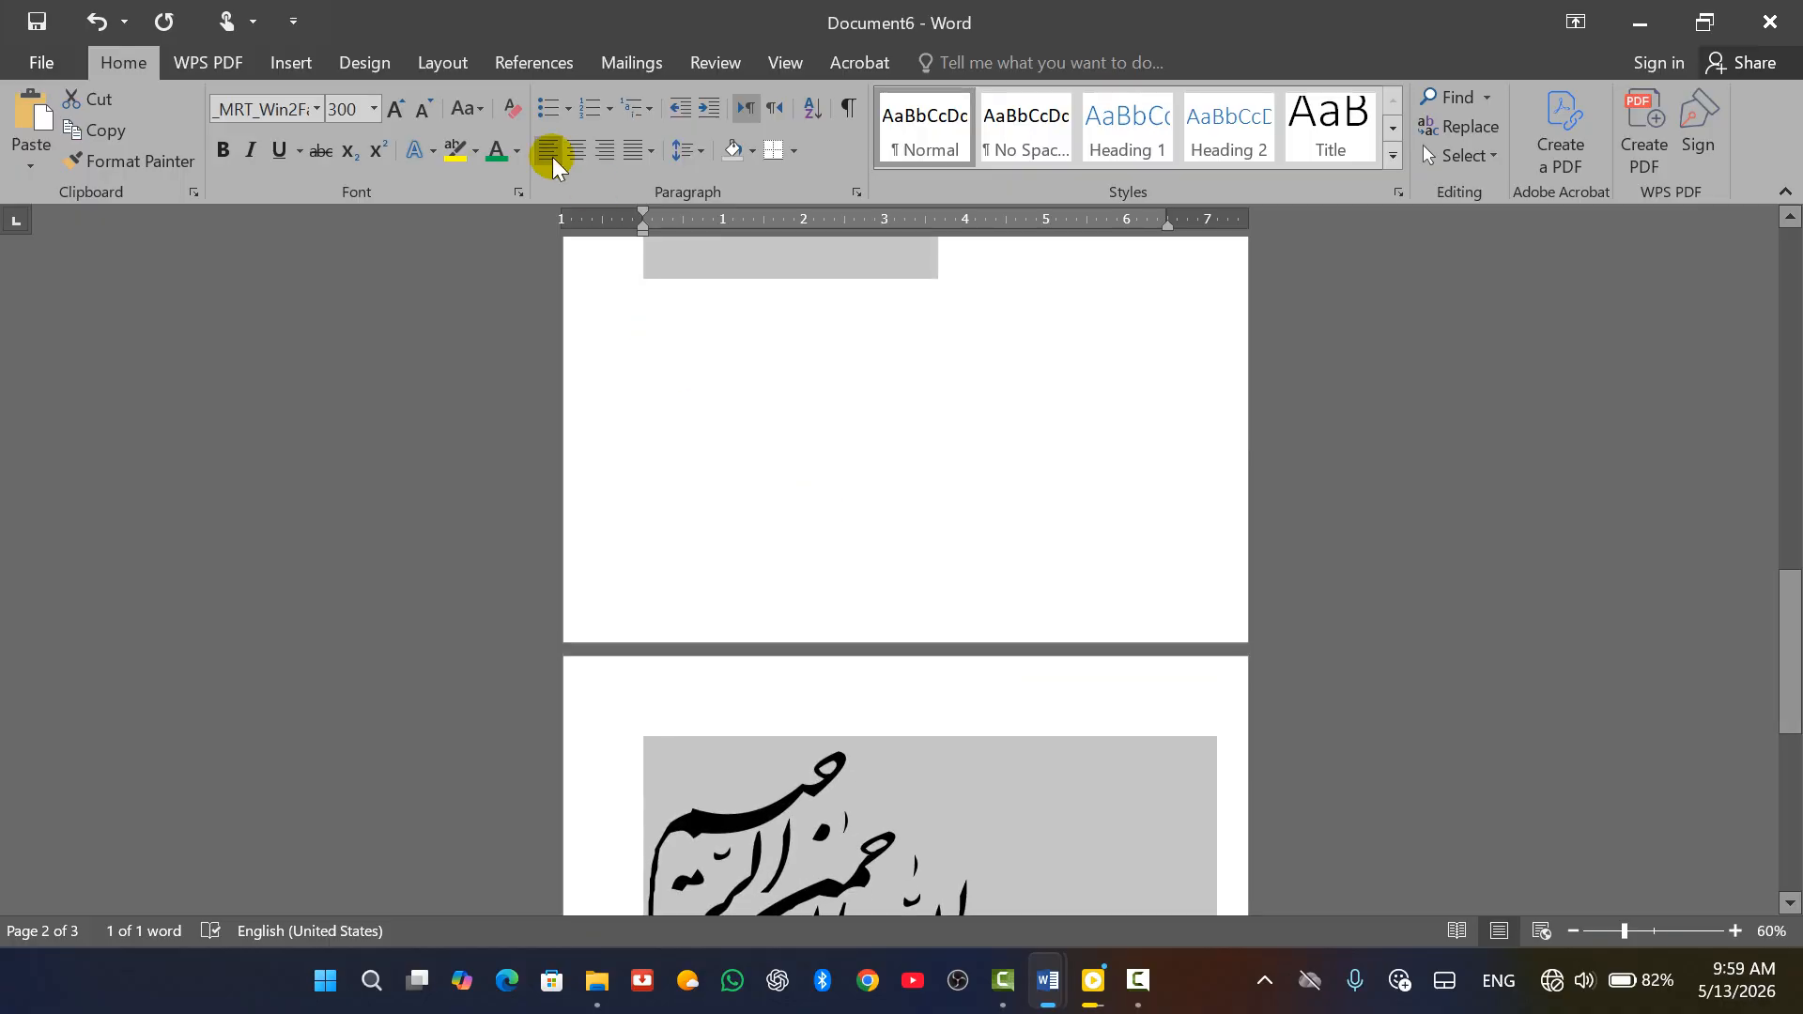
click(424, 112)
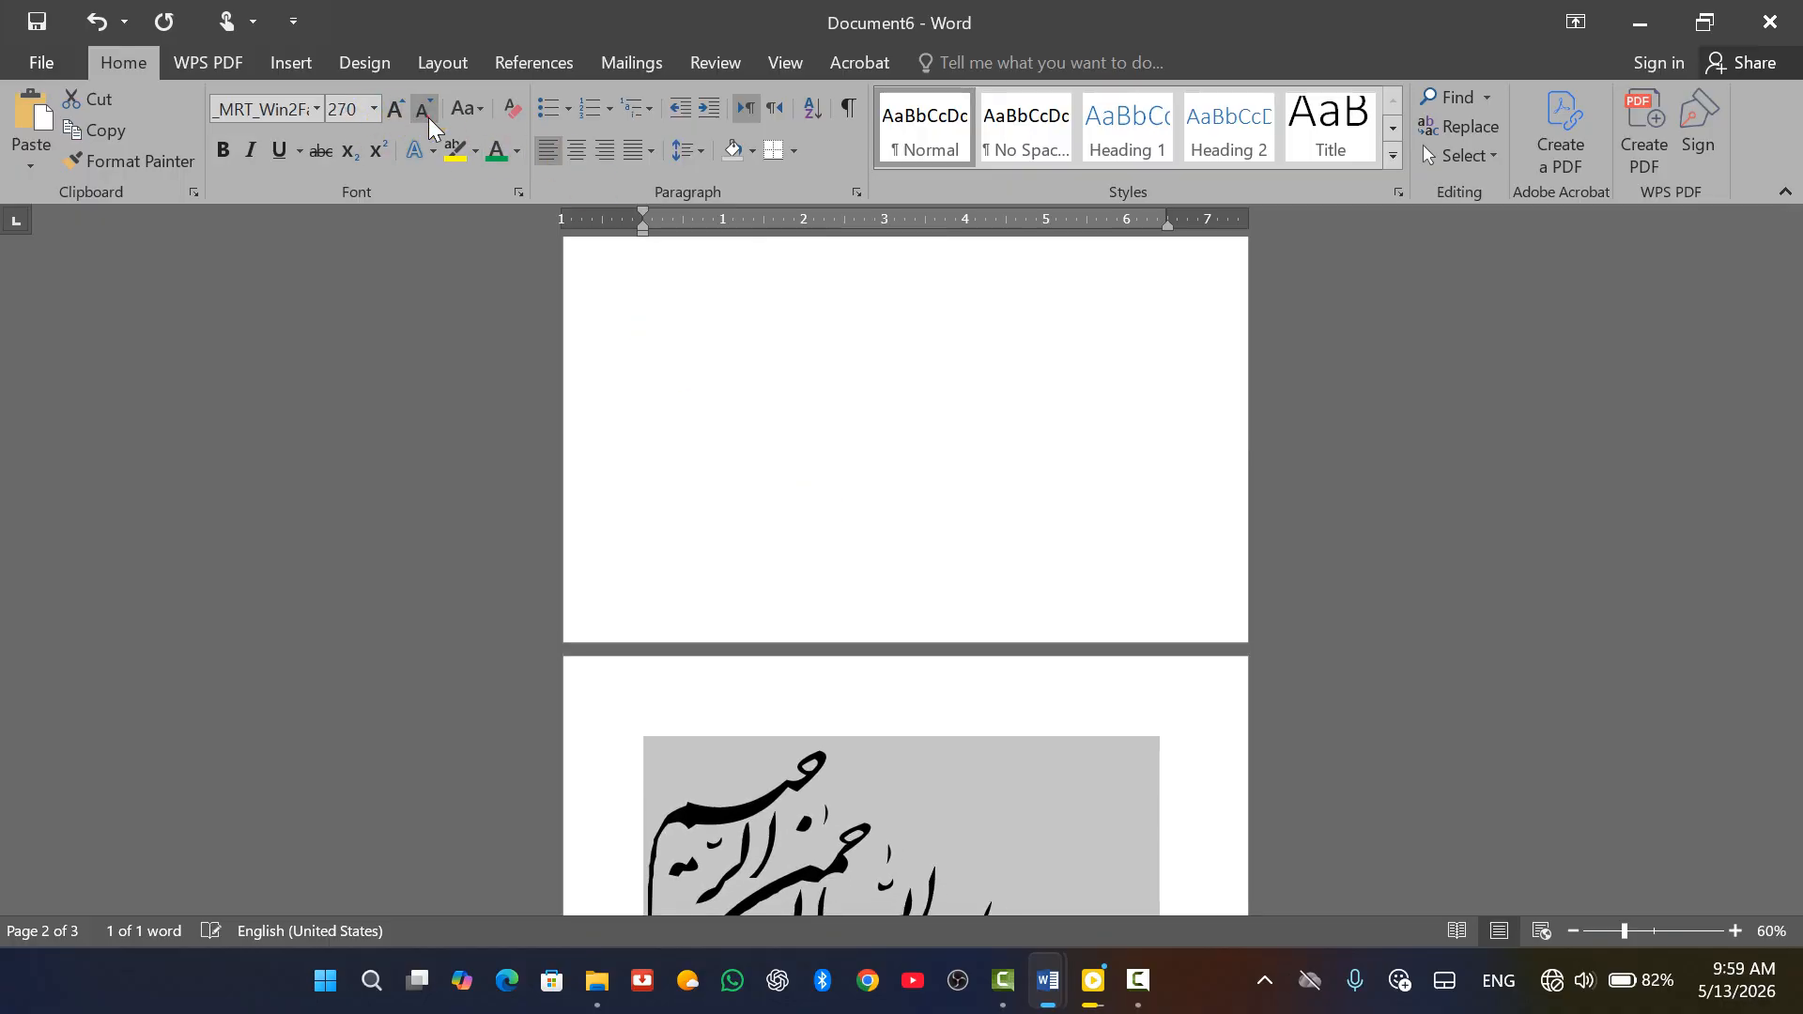
Center the calligraphy on the page with Ctrl+E
click(857, 616)
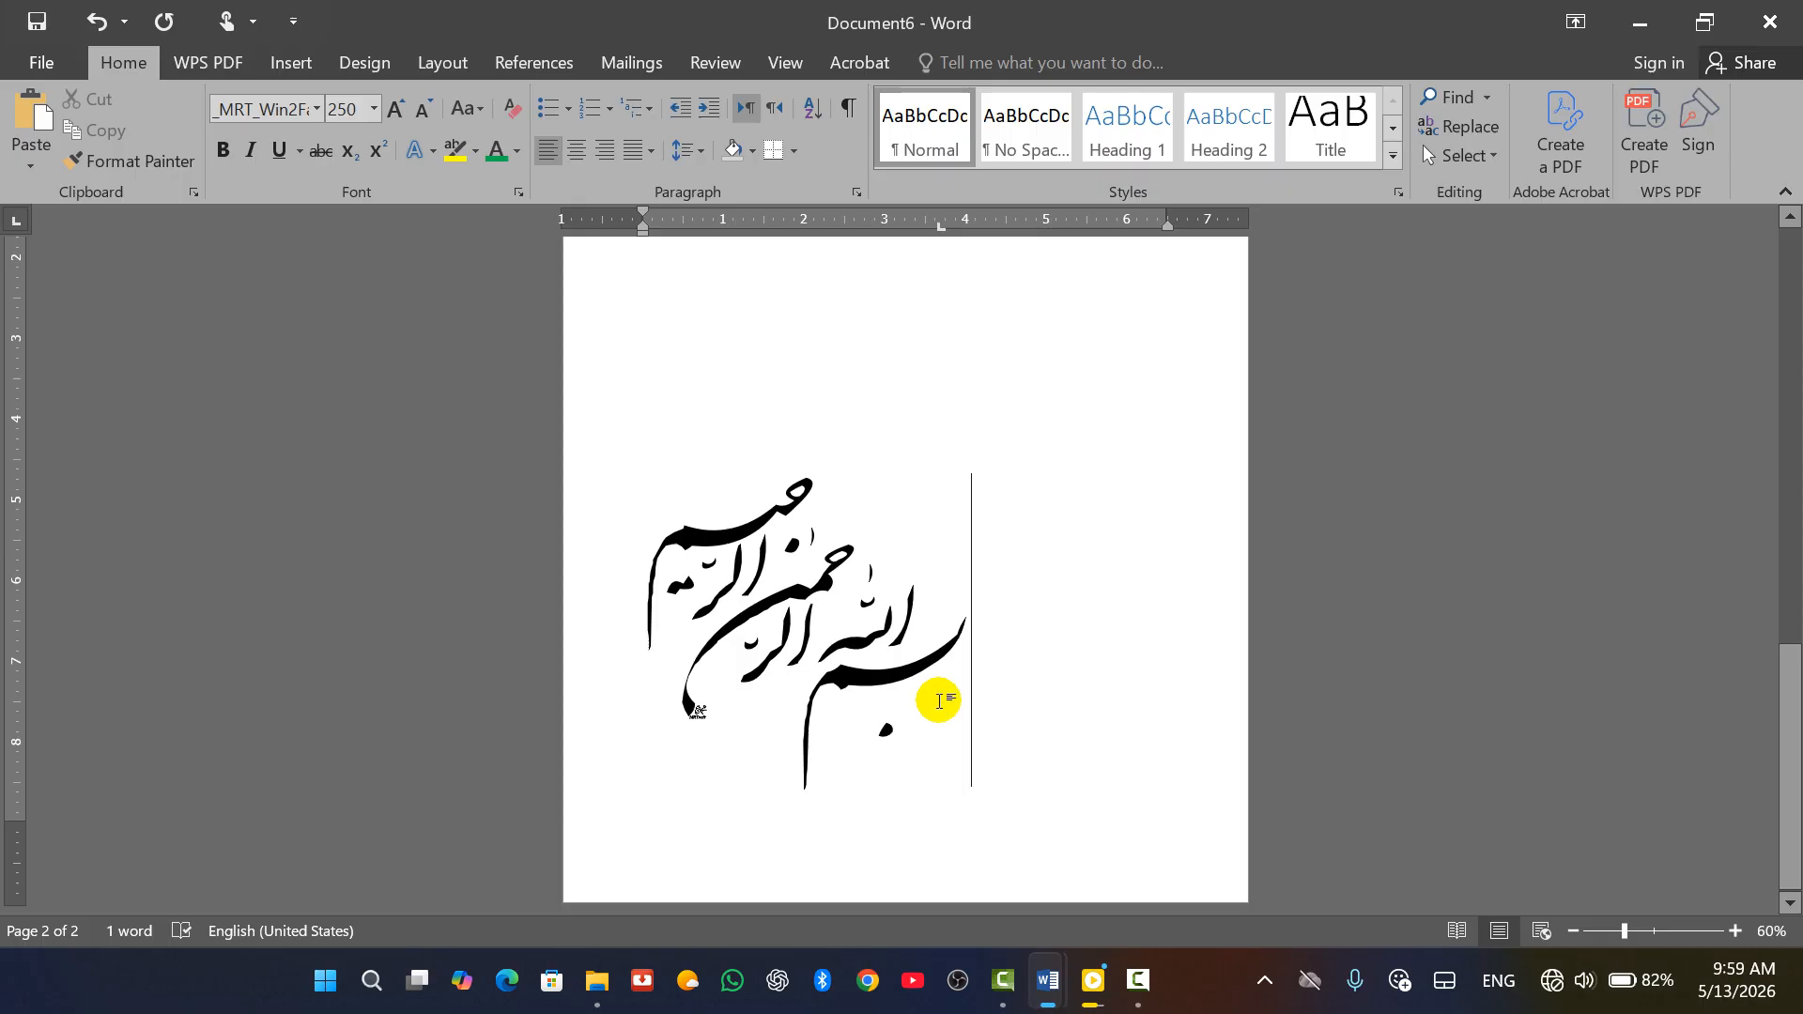
key(ctrl+e)
scroll(949, 612, up, 8)
scroll(950, 635, down, 8)
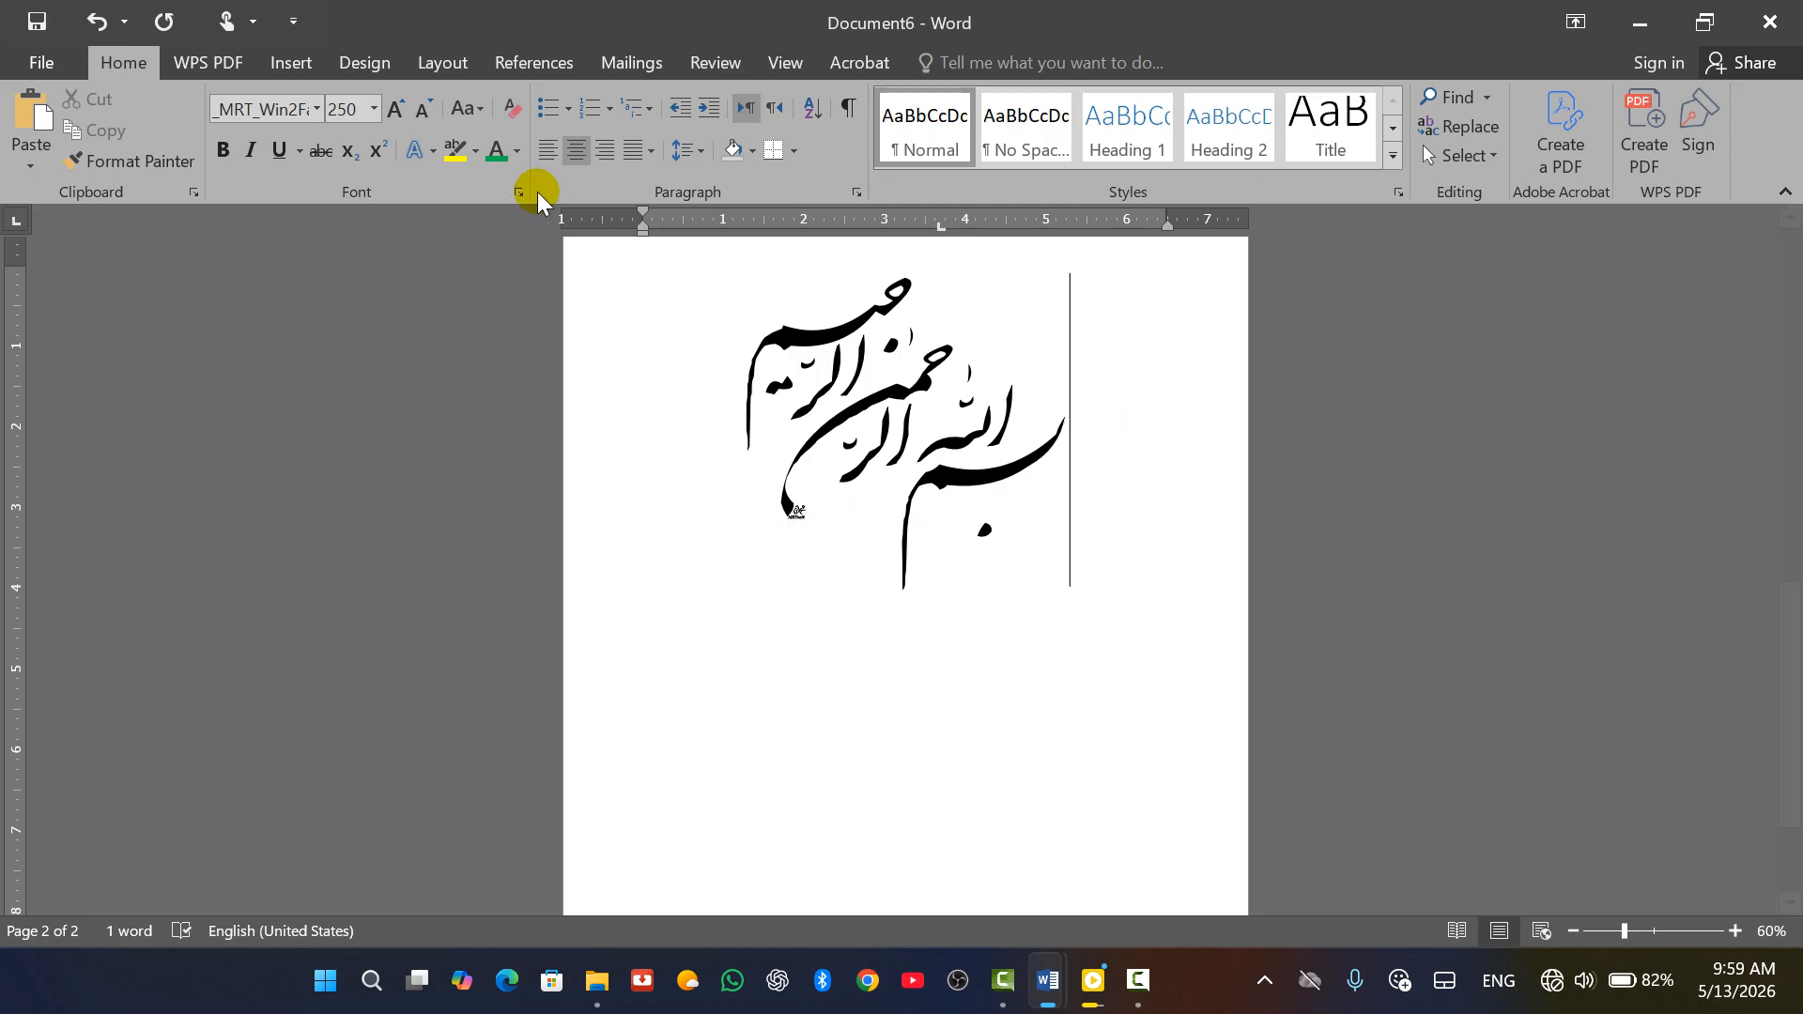
click(282, 62)
click(1736, 131)
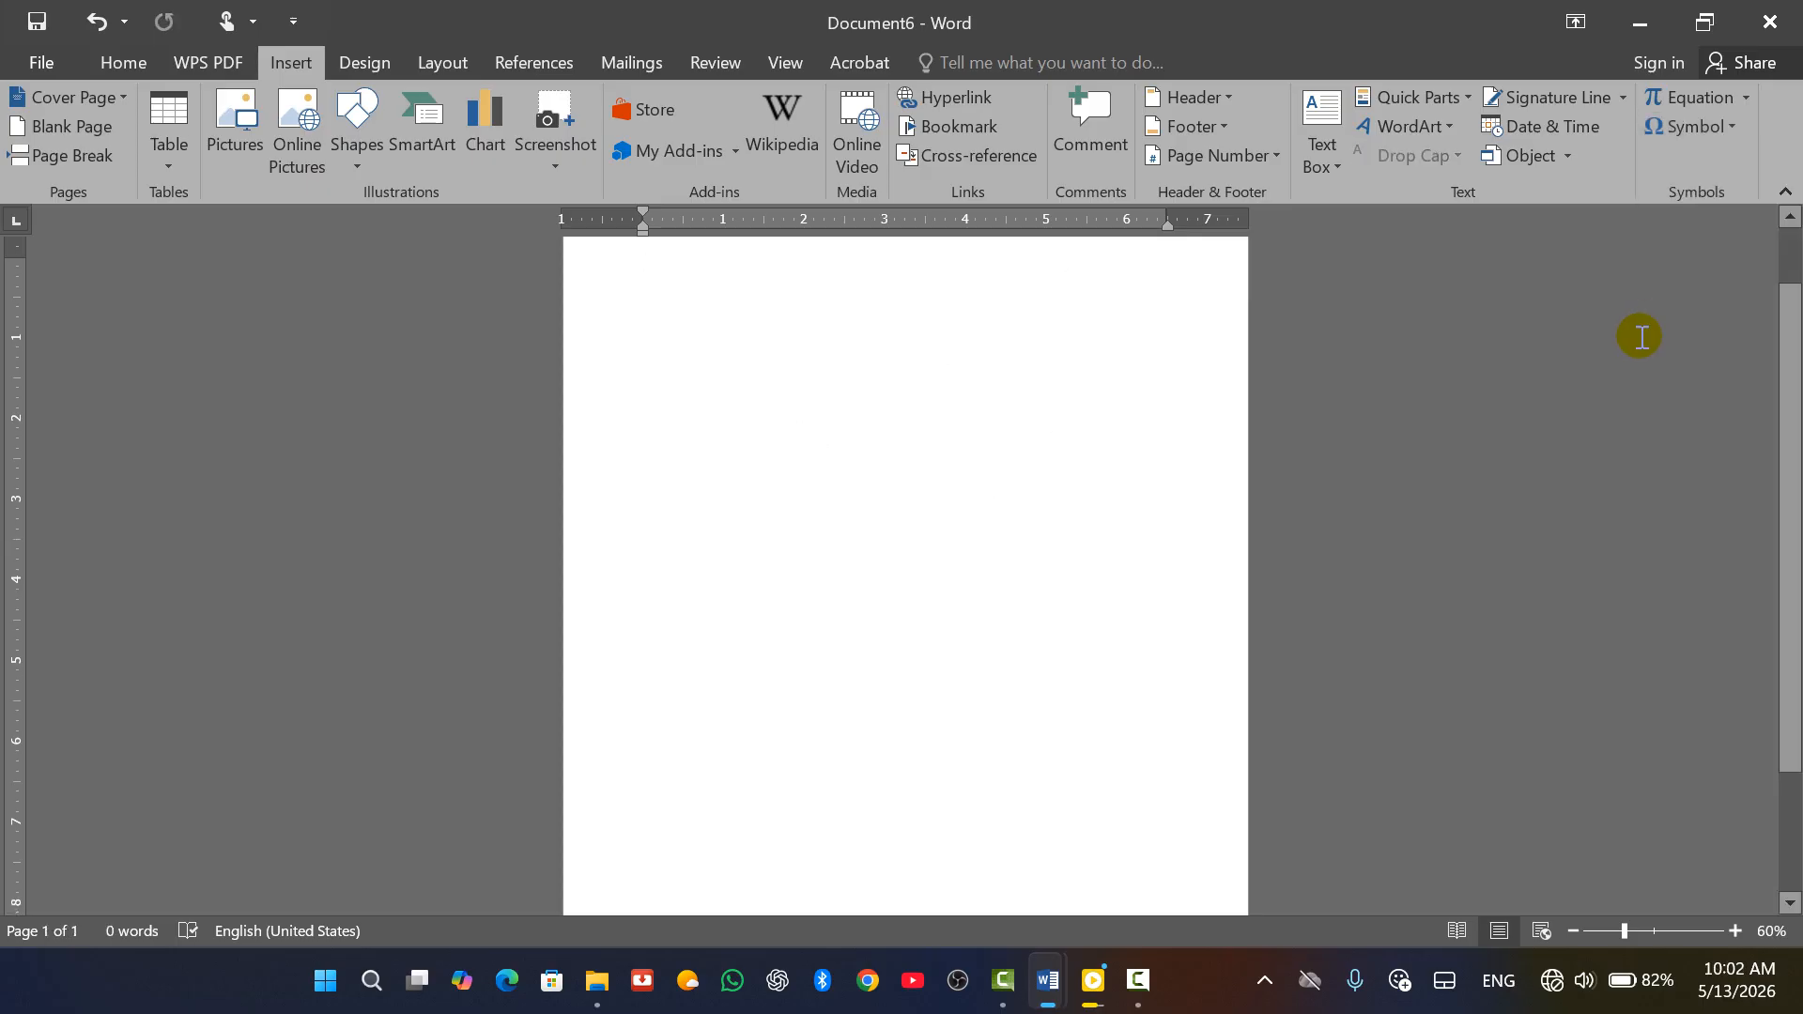
Open the full Symbol dialog and scroll down the _MRT_Win2Farsi_2 characters to the pistol
click(1733, 128)
click(1681, 328)
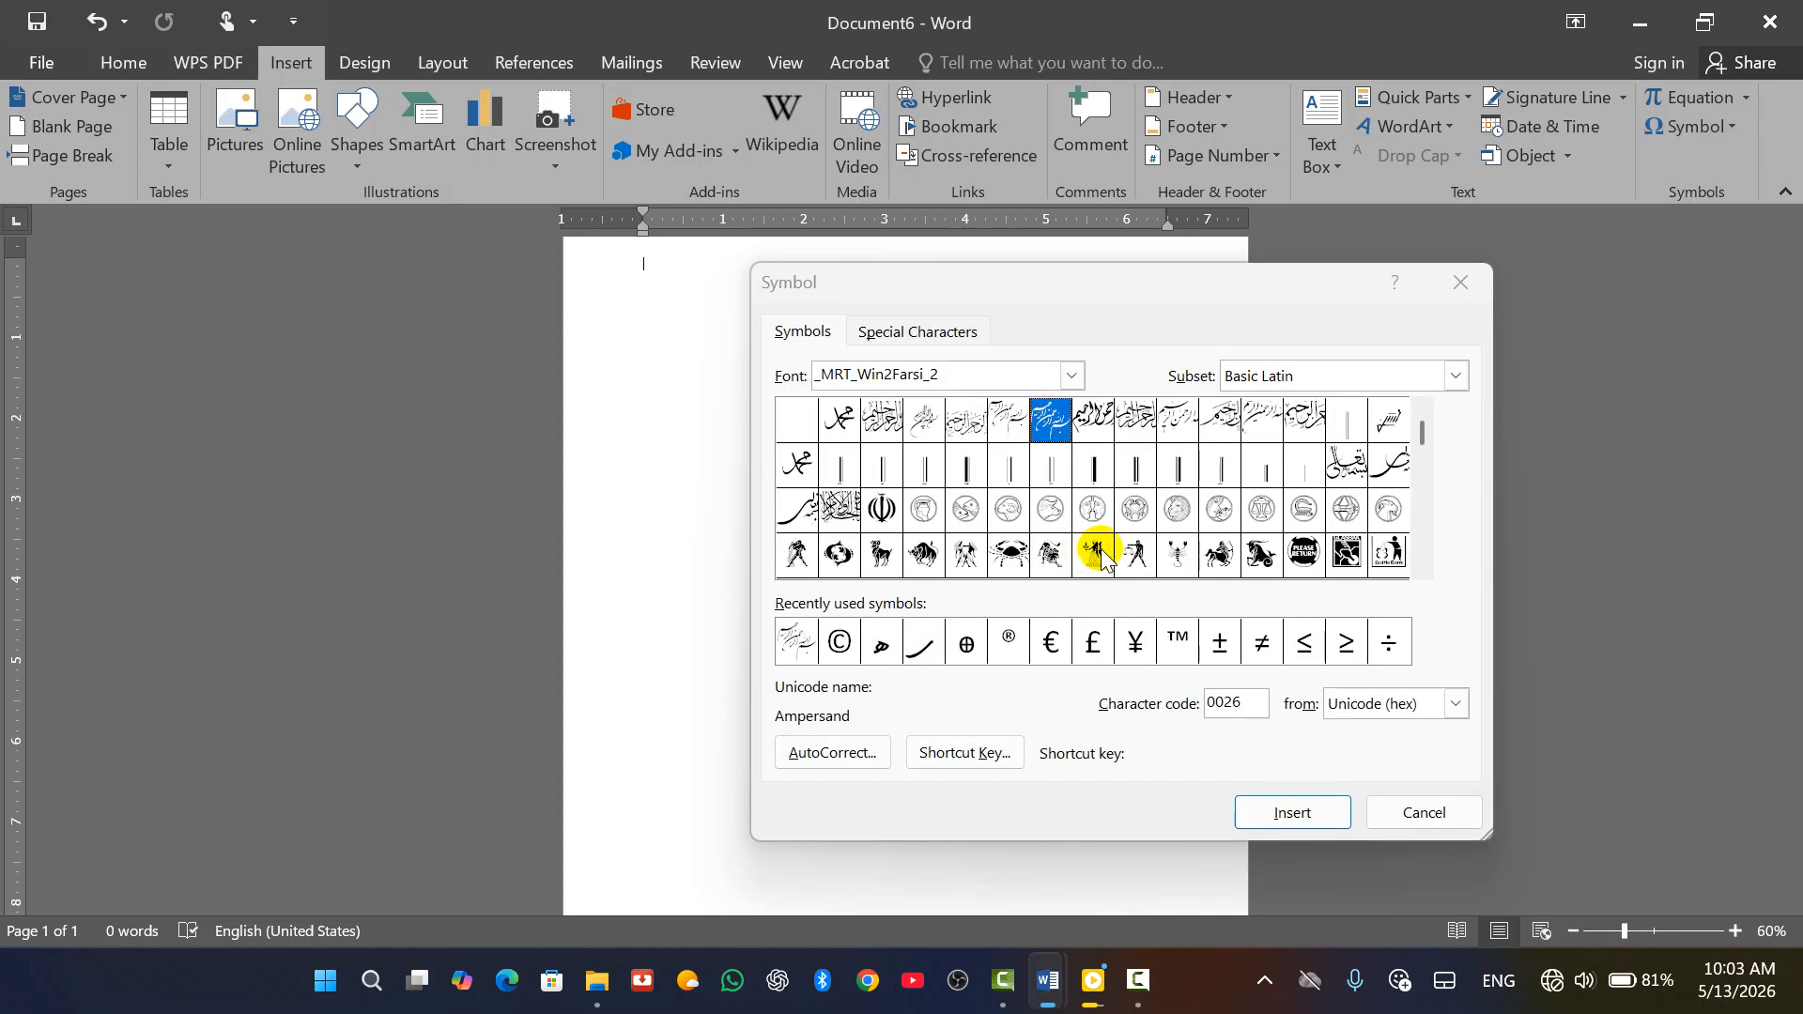
click(1423, 440)
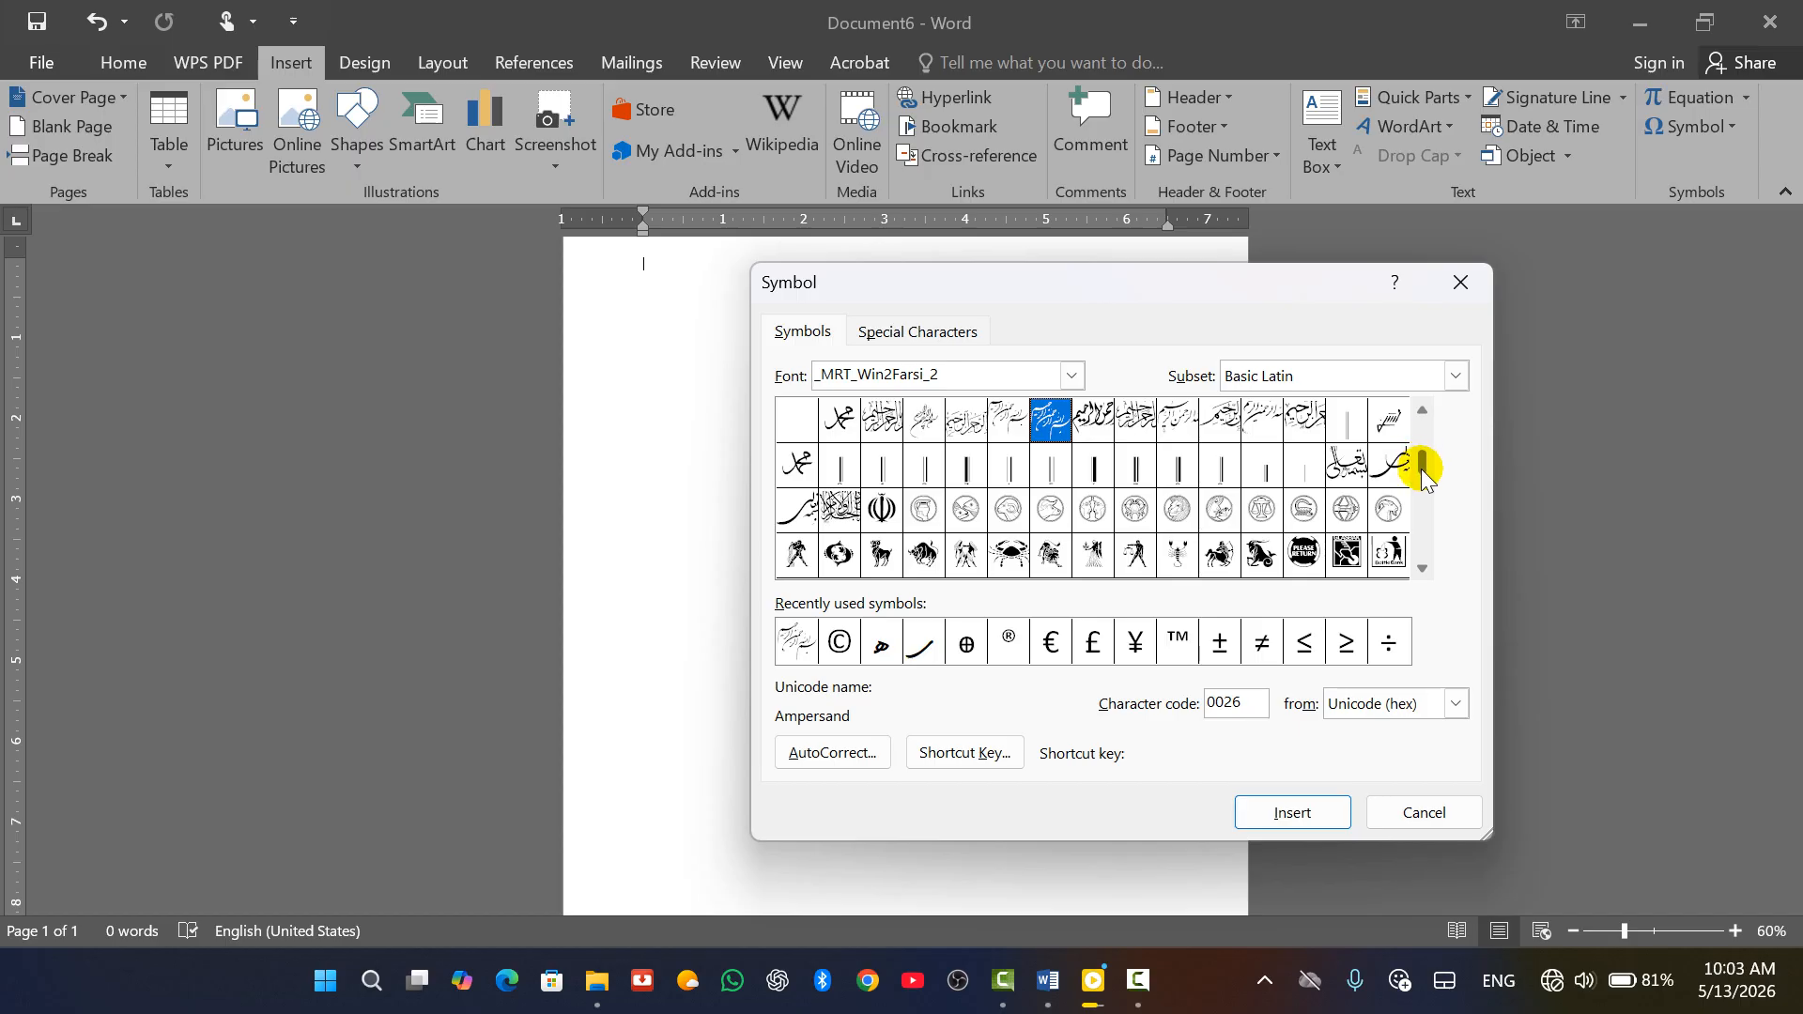
drag(1424, 469, 1425, 476)
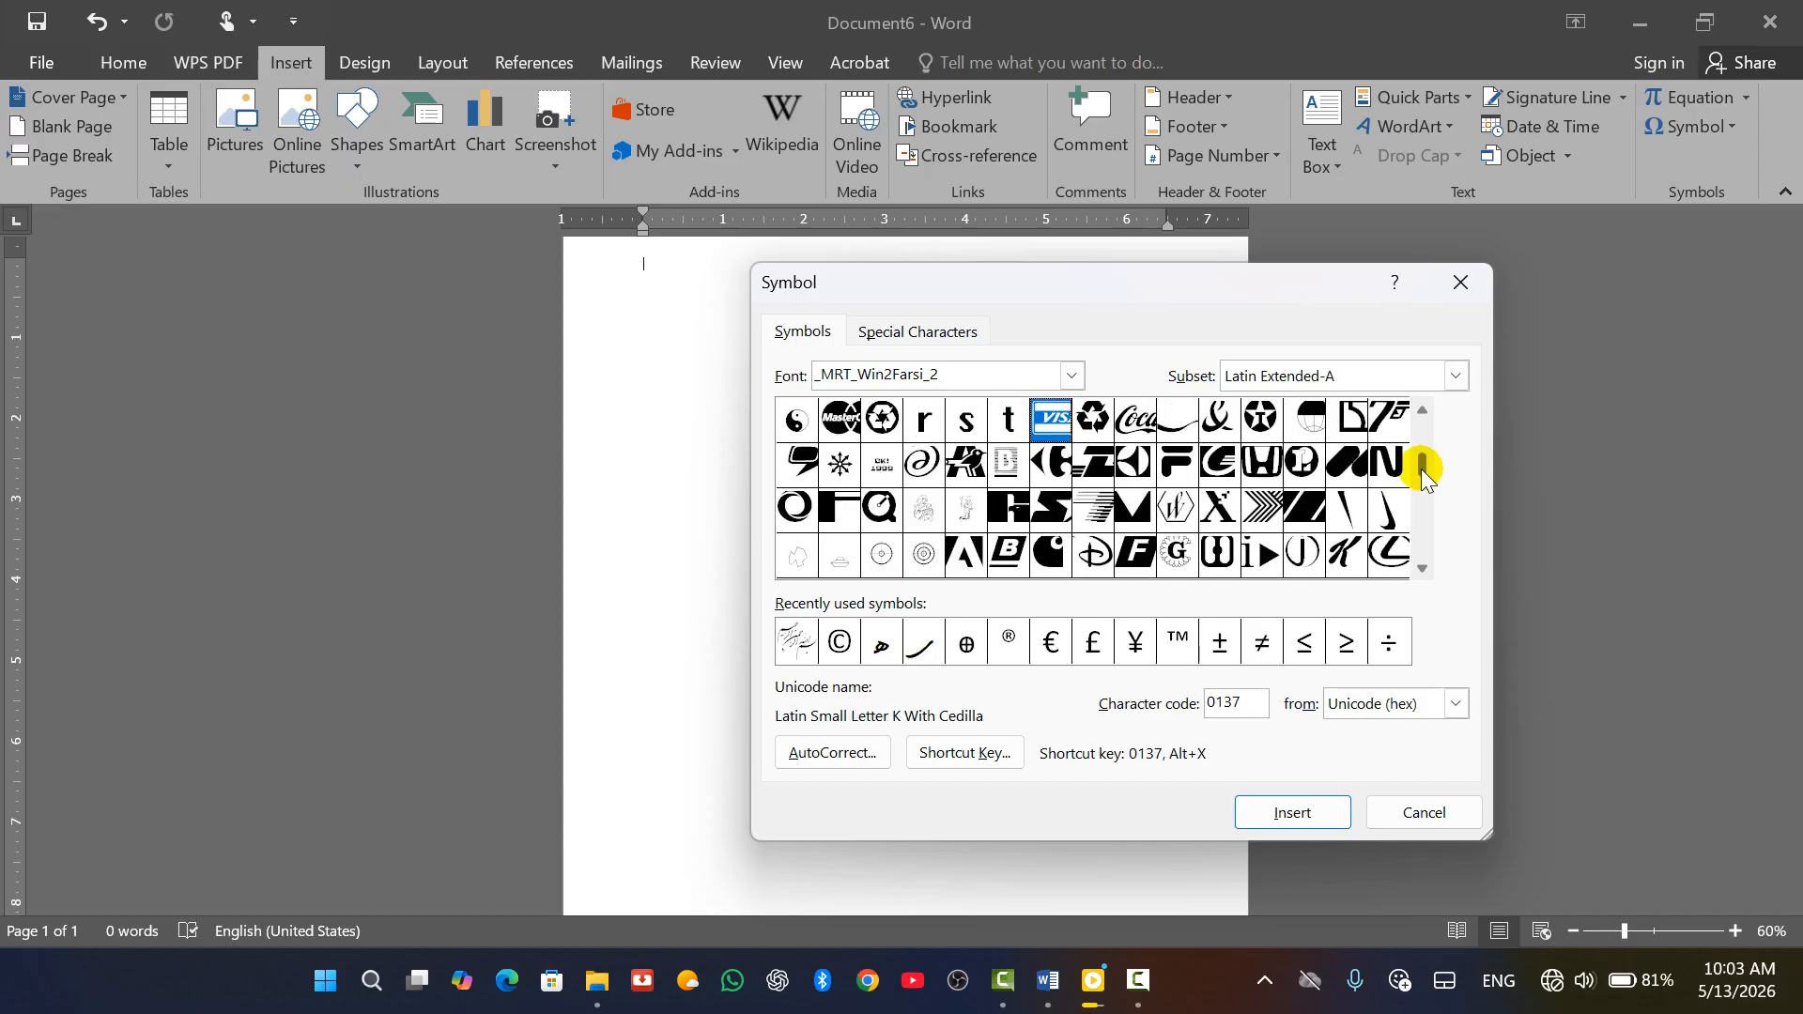
drag(1425, 476, 1425, 570)
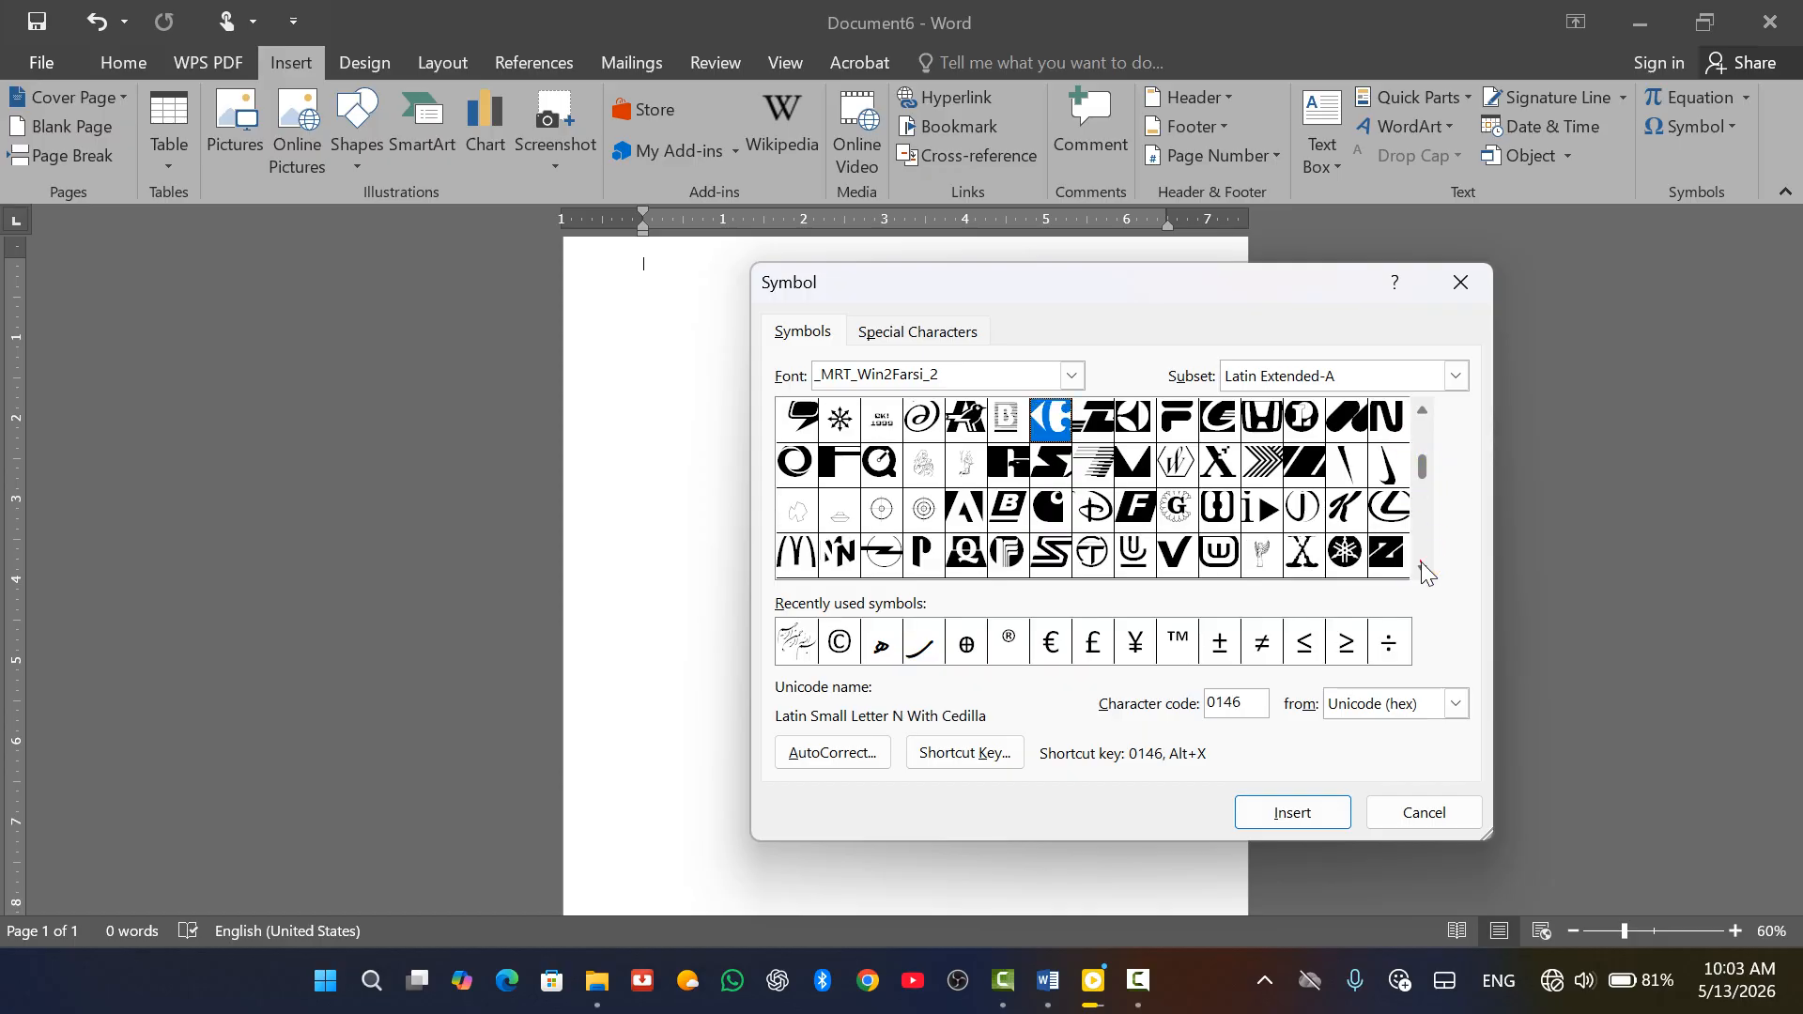
click(1423, 570)
click(1422, 570)
click(1423, 570)
click(1423, 571)
click(1423, 570)
click(1423, 570)
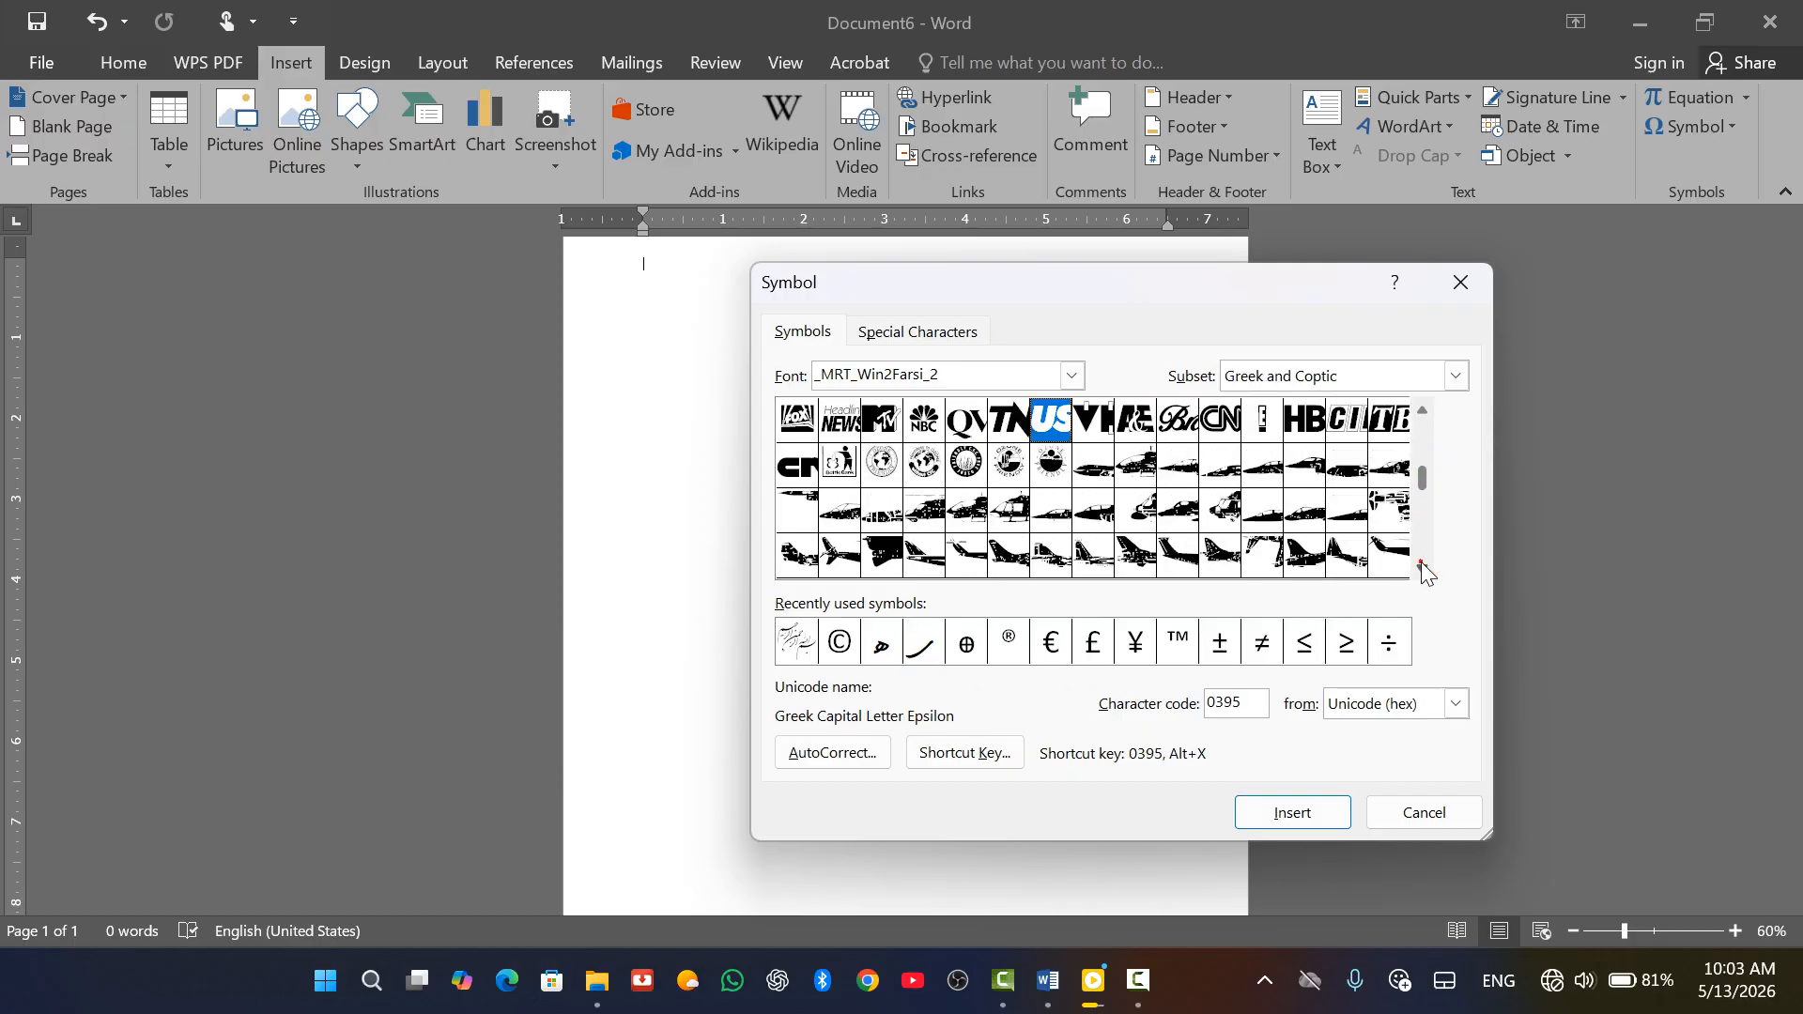
click(1423, 570)
click(1423, 570)
click(1423, 570)
click(1422, 570)
click(1422, 571)
click(1423, 570)
click(1423, 570)
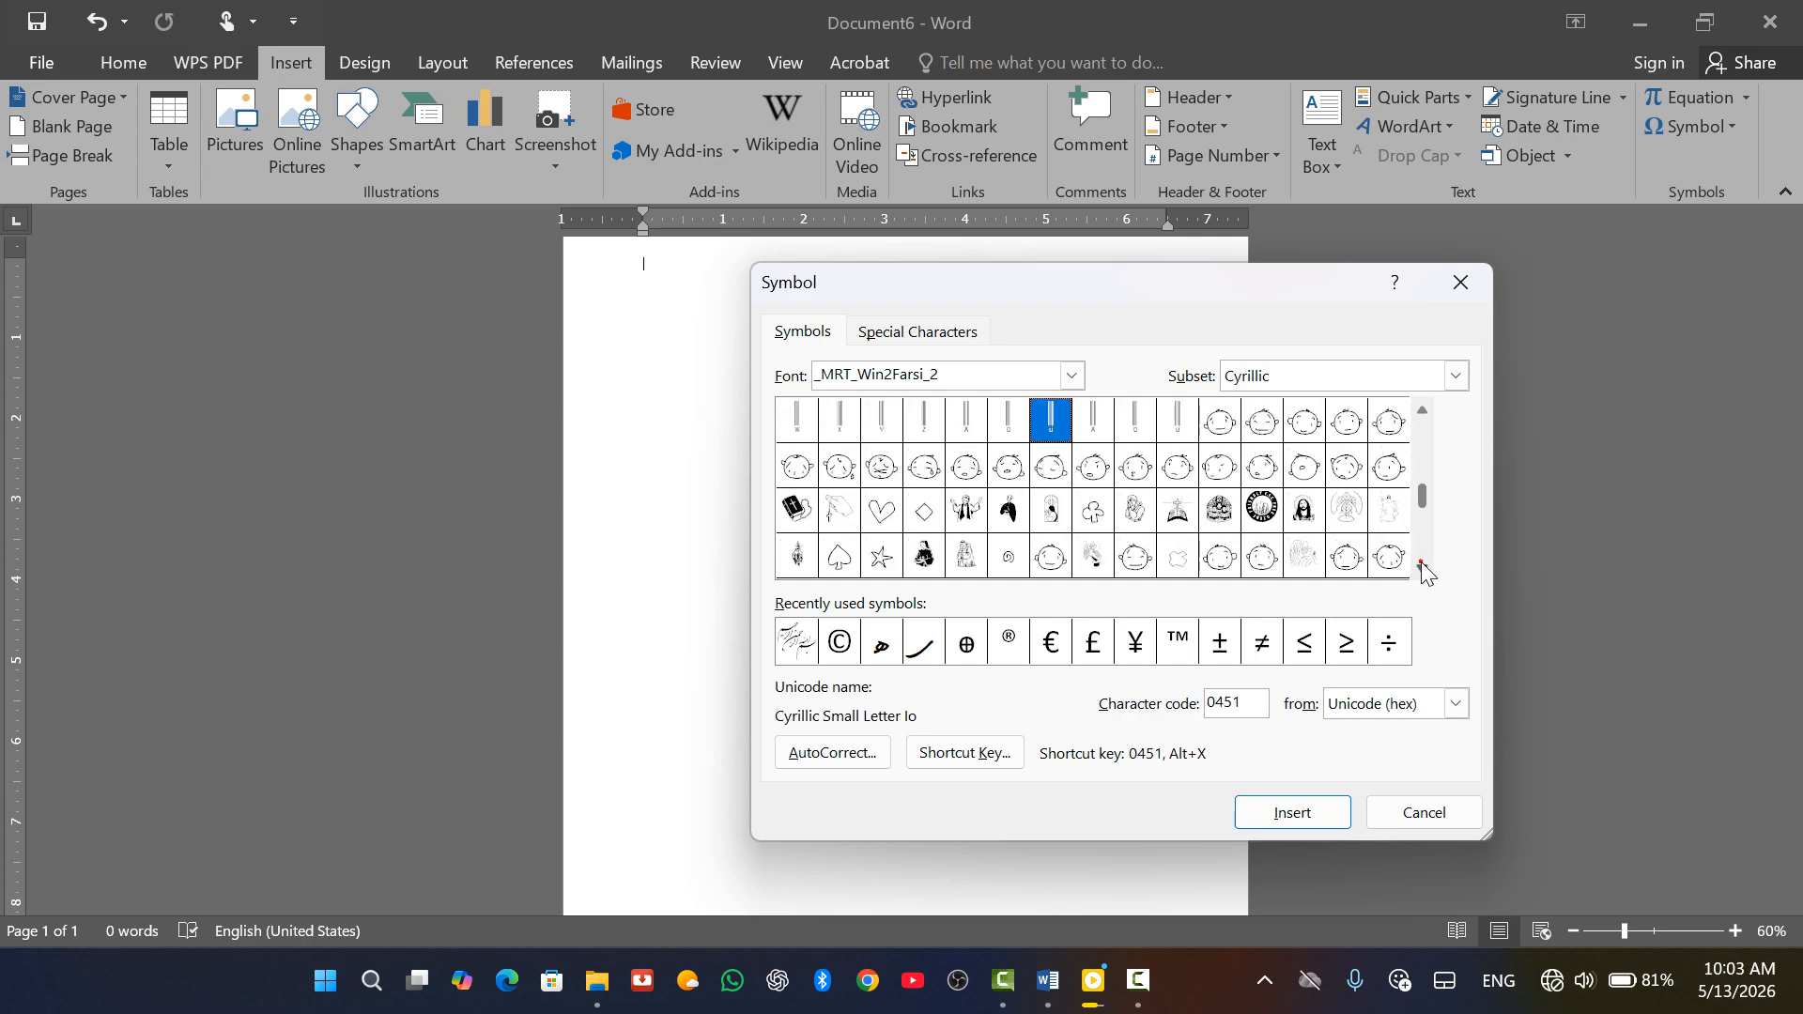
click(1422, 570)
click(1423, 570)
click(1423, 570)
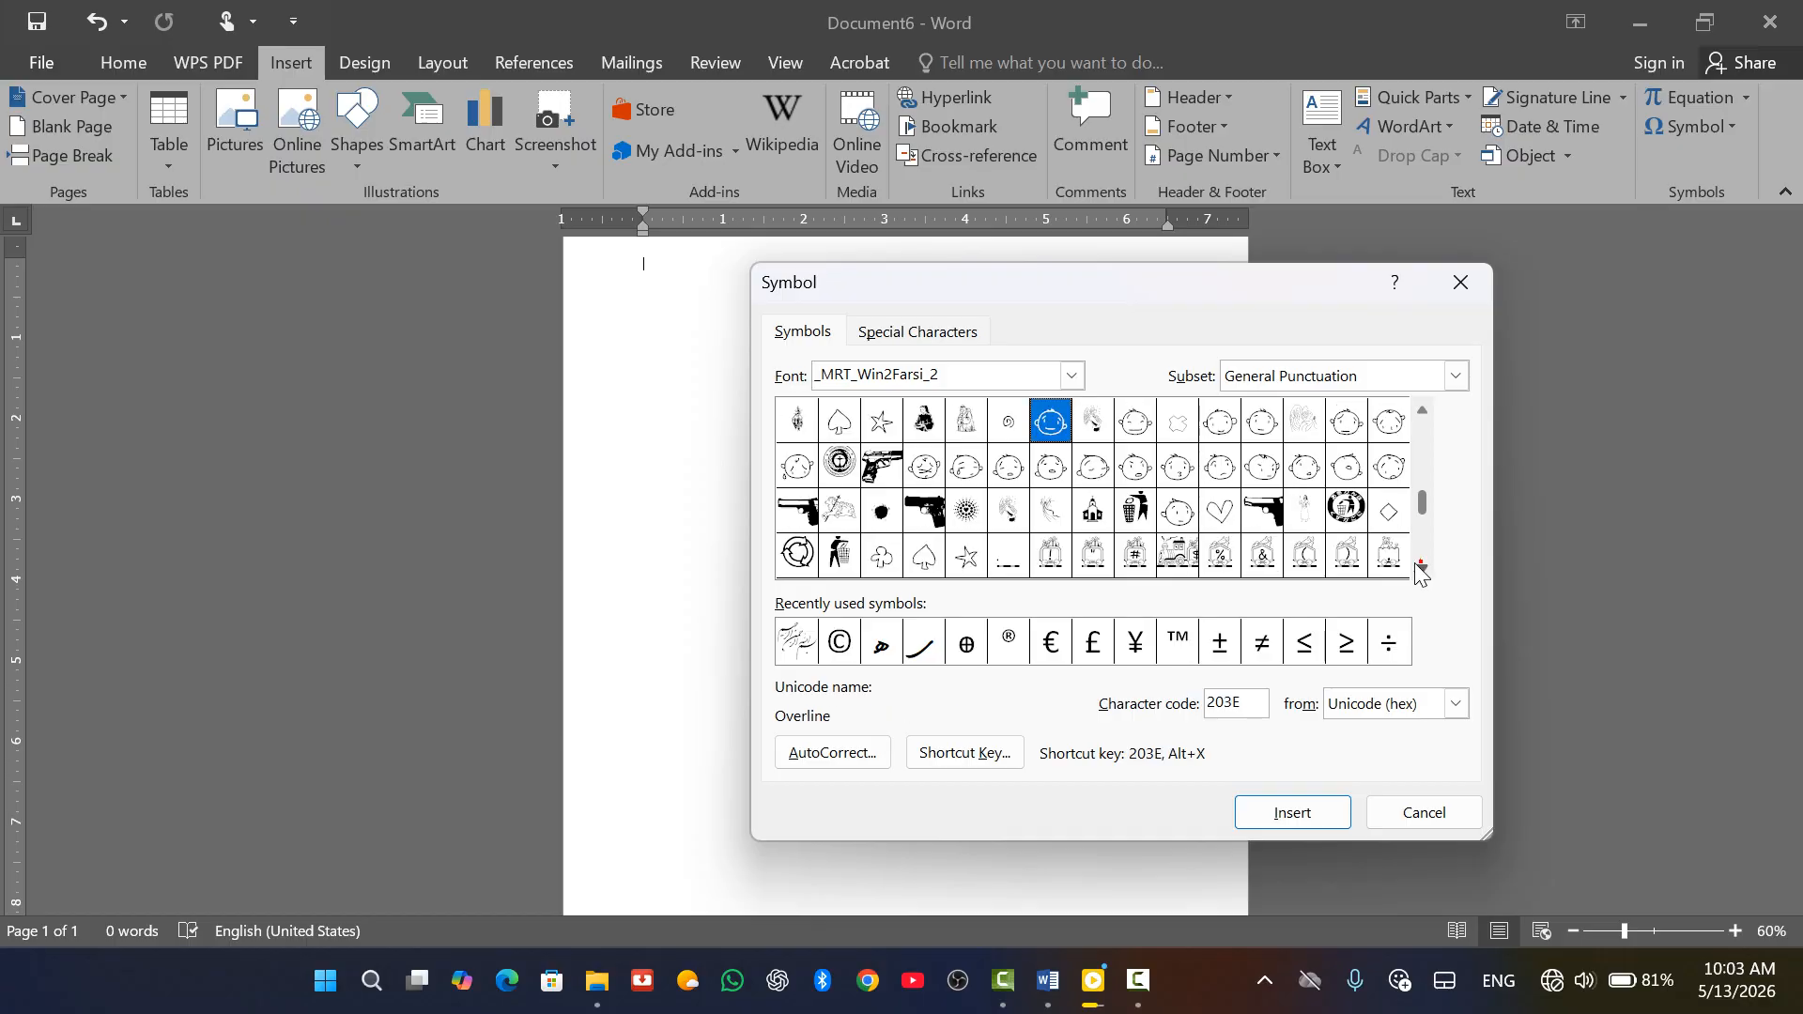
Insert the pistol glyph (code 2211), close the dialog, and select the glyph
click(924, 507)
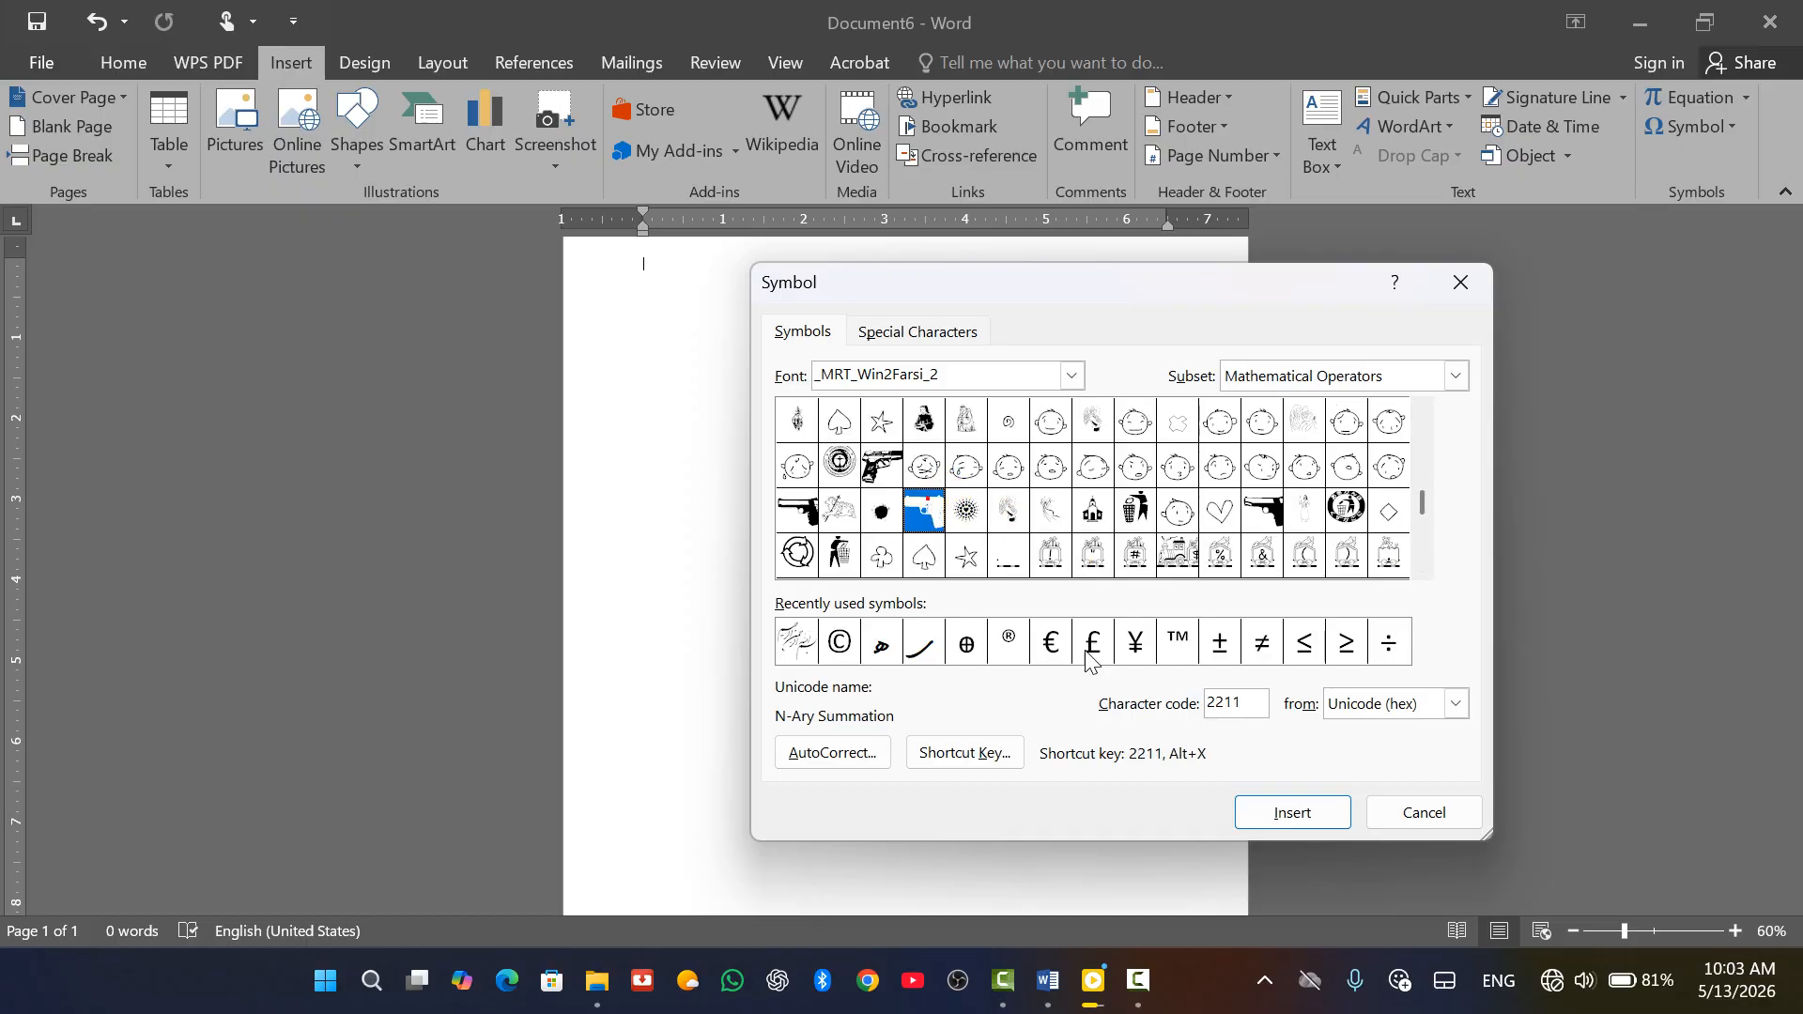
click(1267, 814)
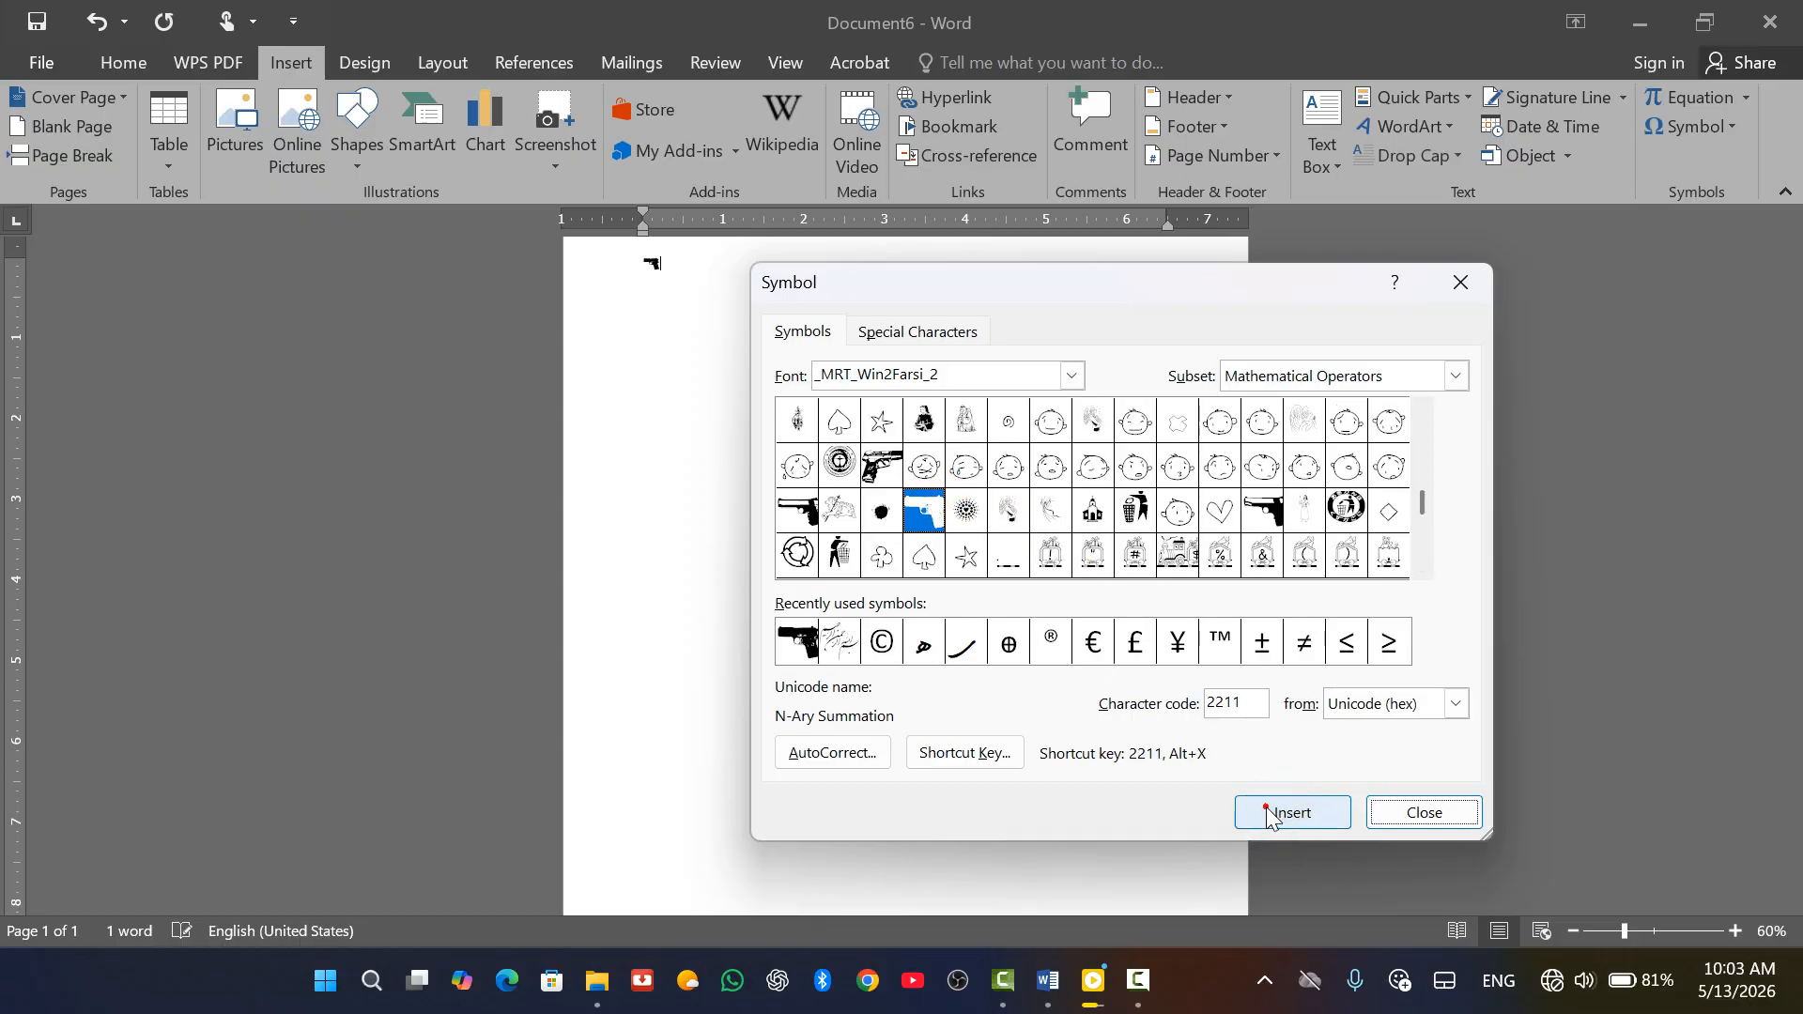
click(1460, 282)
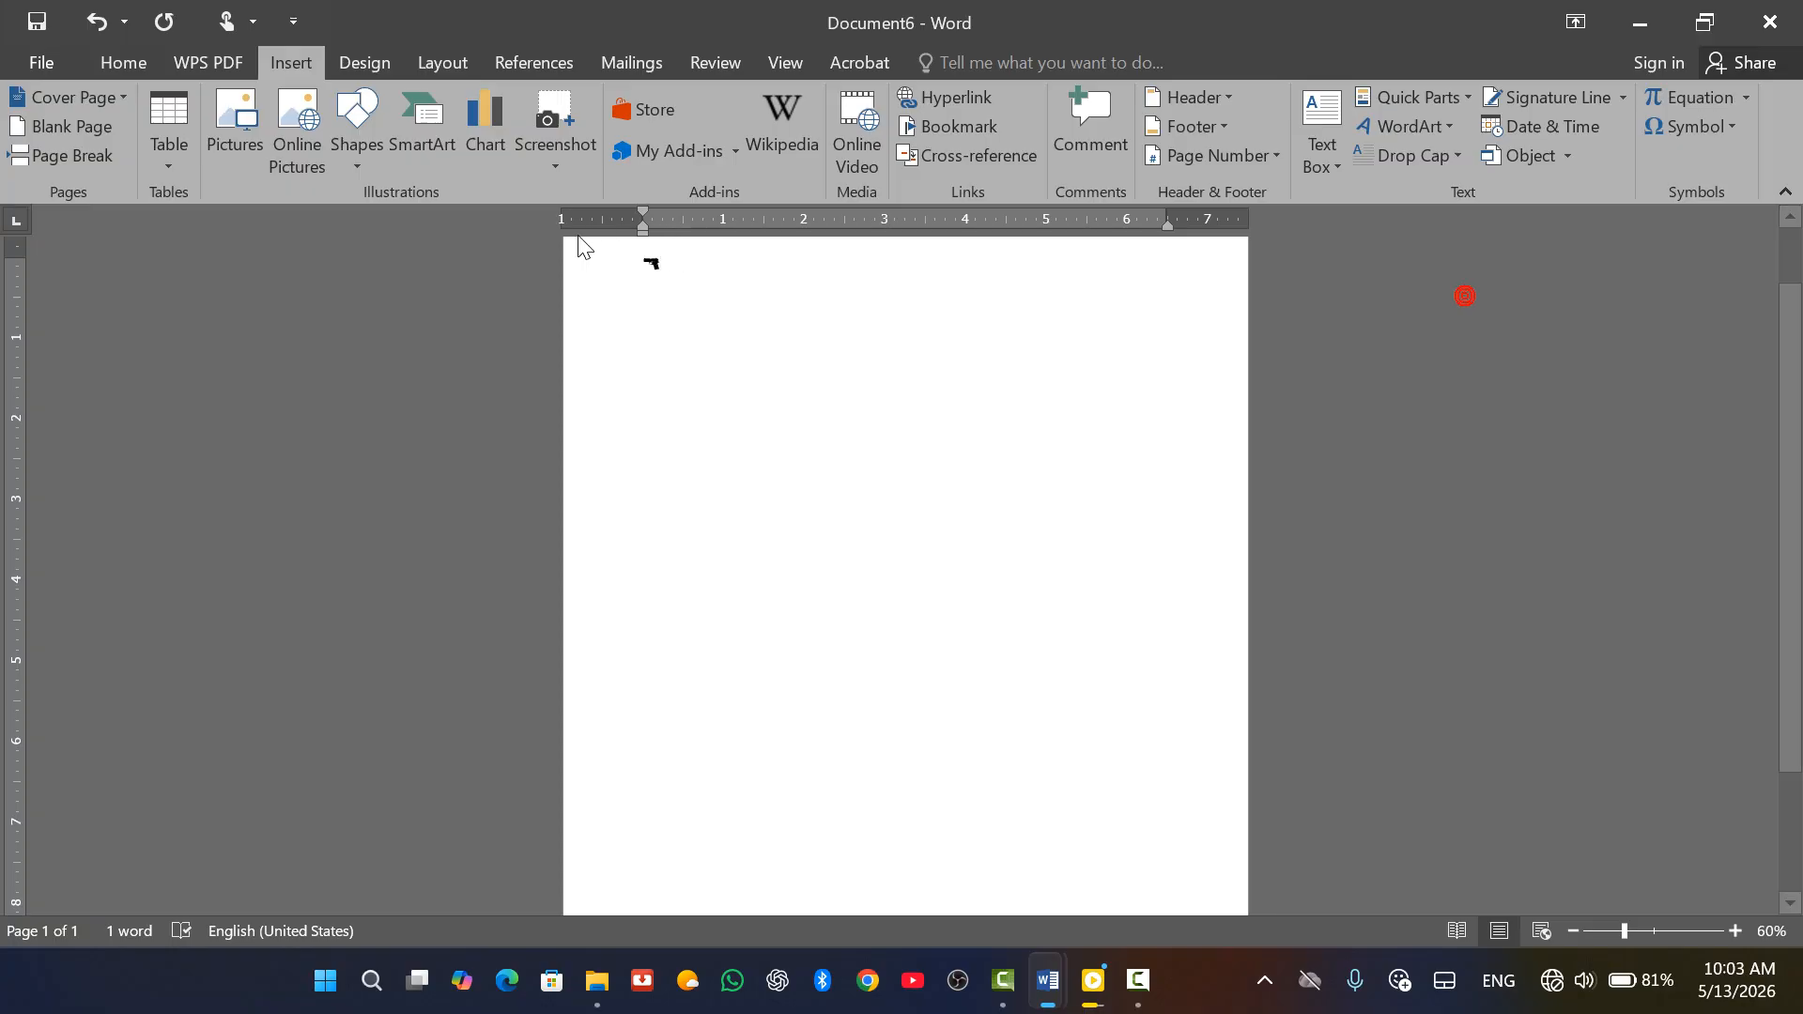
double_click(700, 288)
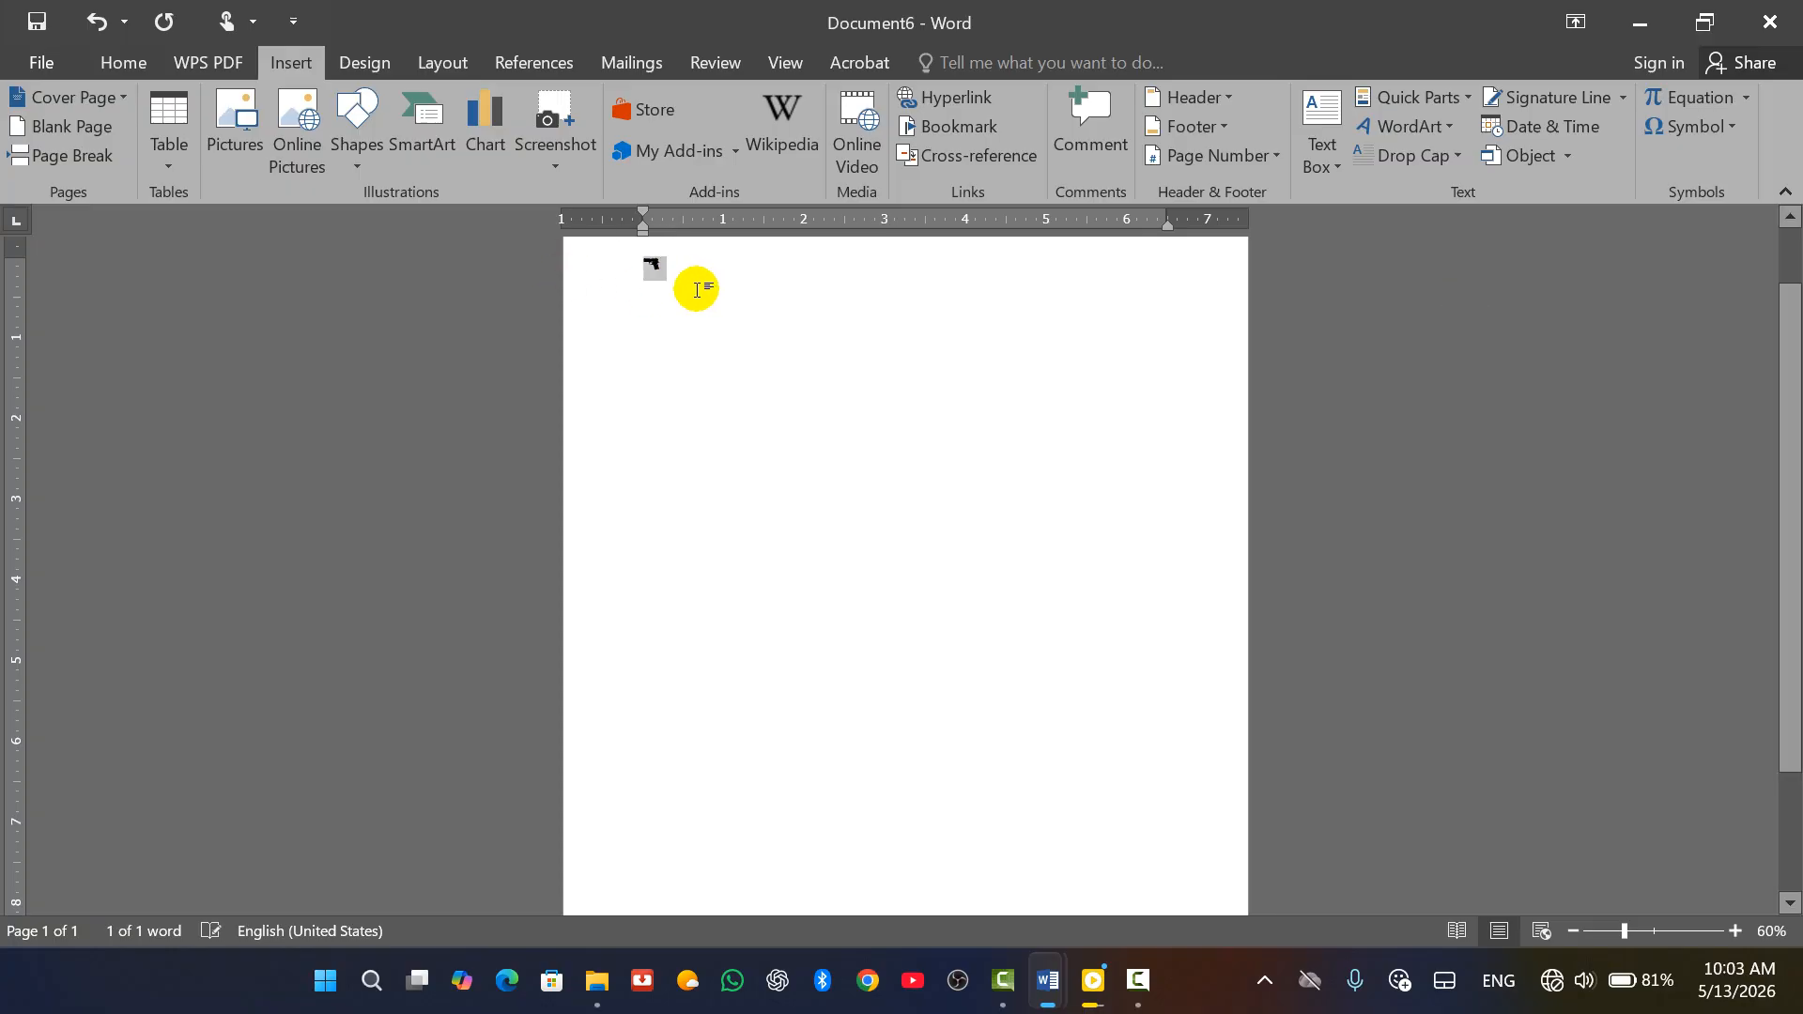
click(119, 64)
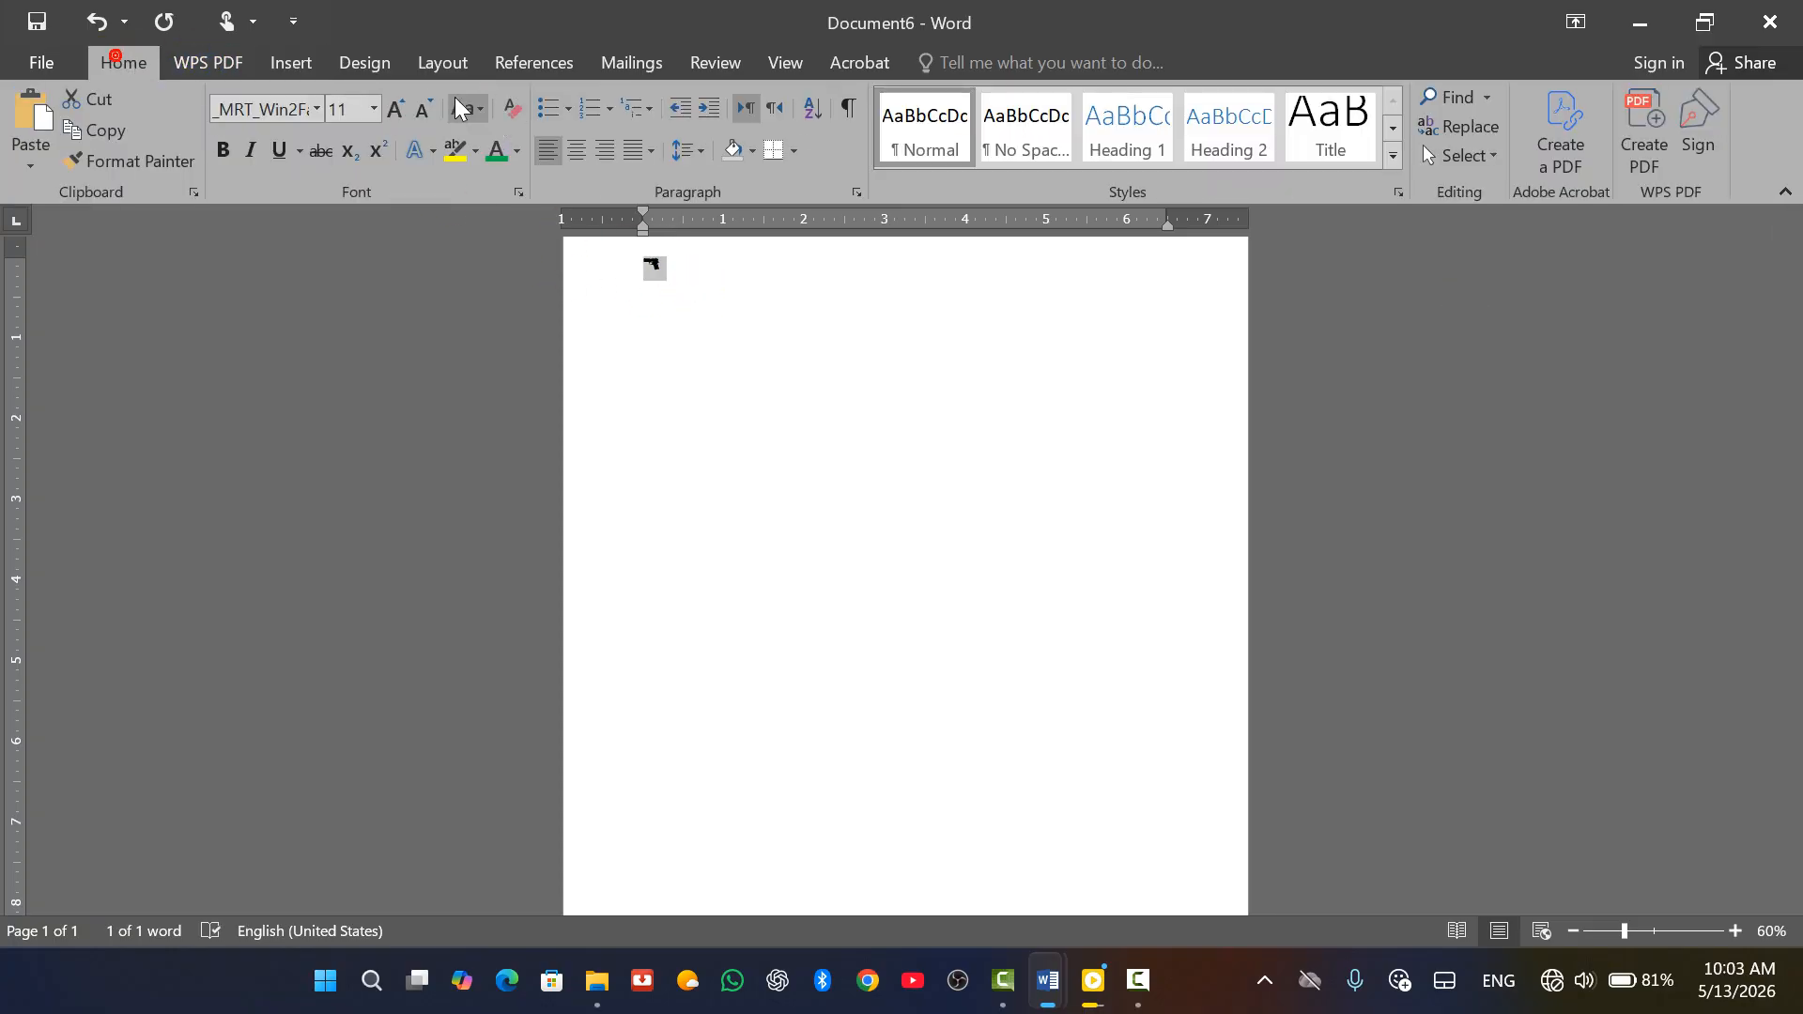
Grow the pistol glyph to 220 pt and center it at the top of the page
click(397, 108)
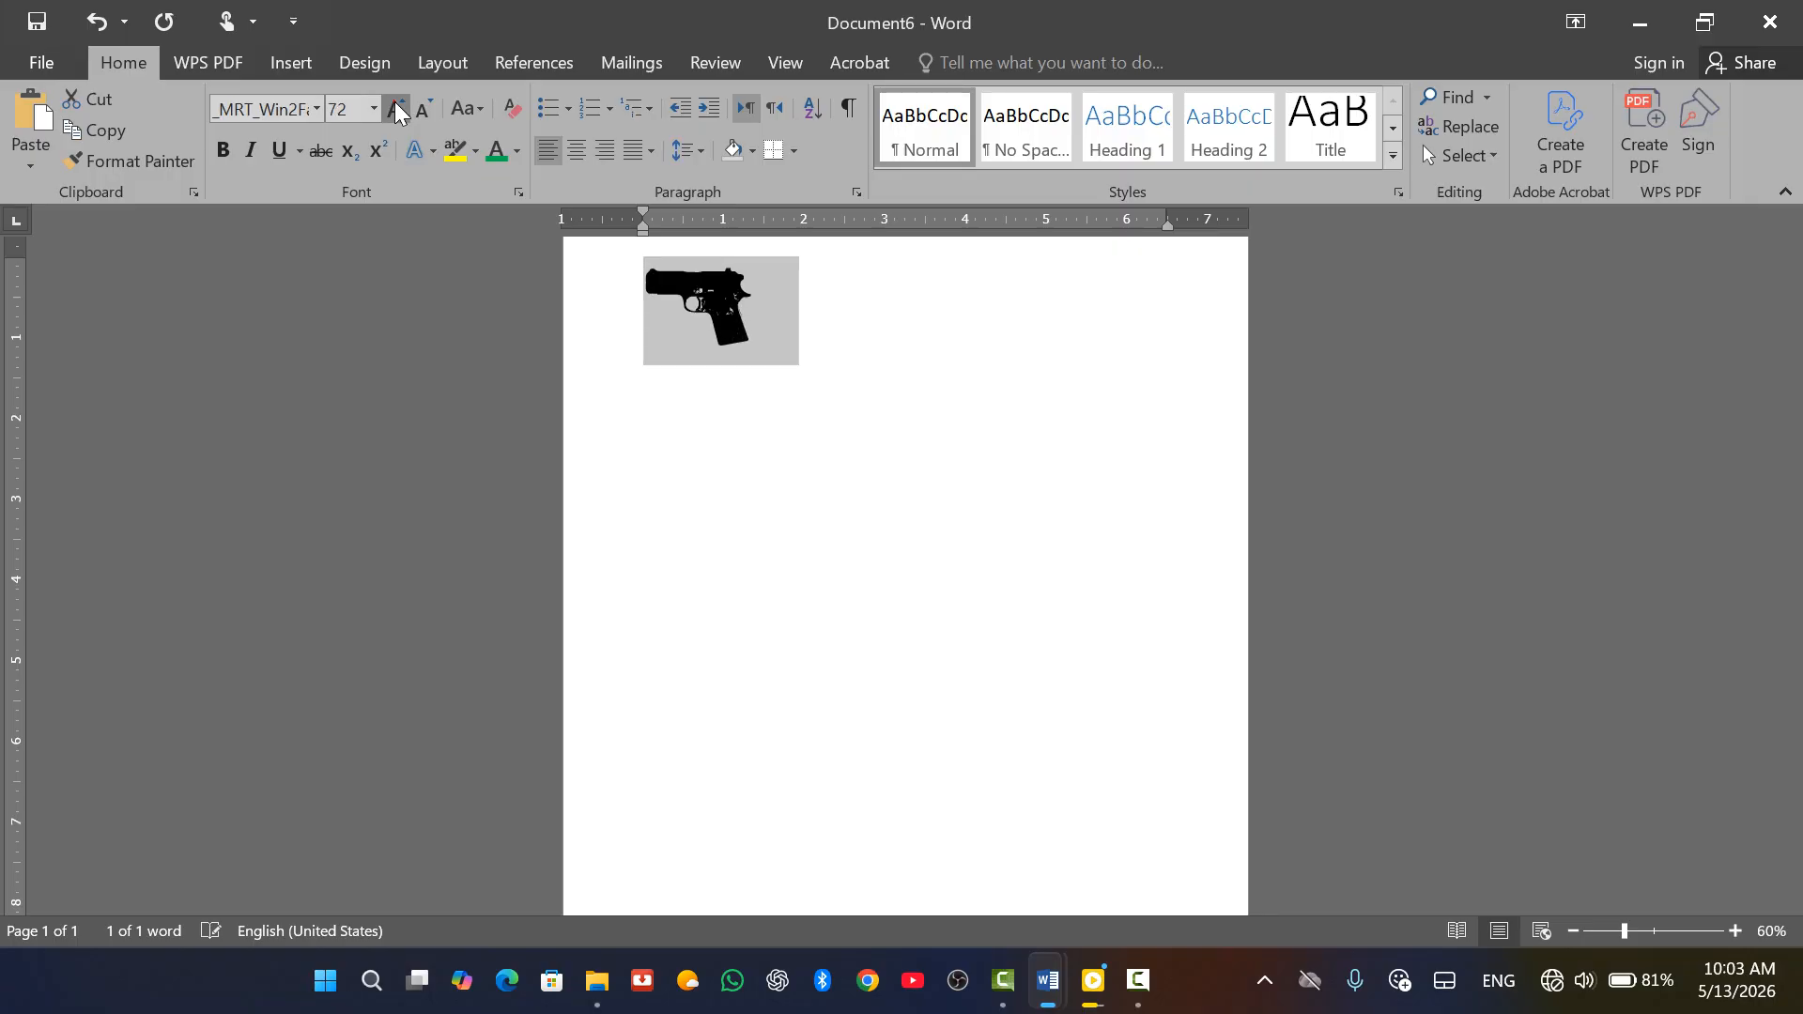
click(397, 109)
click(397, 109)
click(397, 109)
click(397, 109)
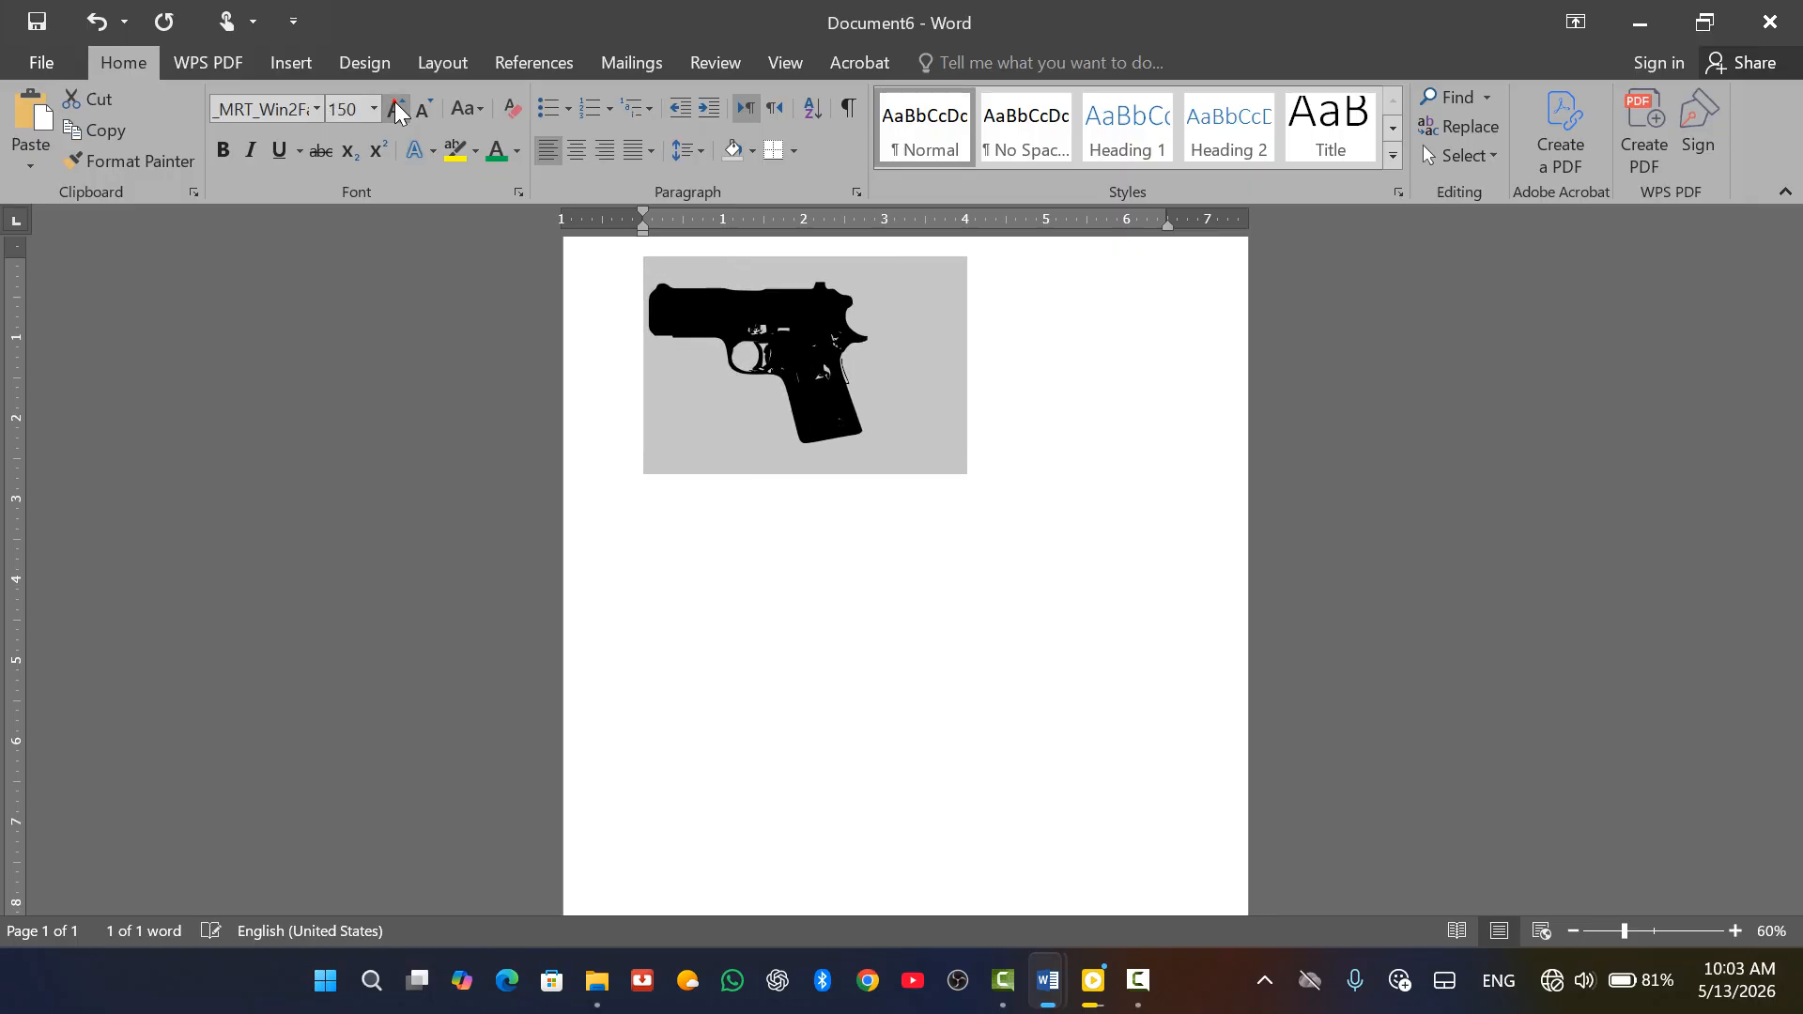
key(ctrl+e)
click(395, 109)
click(395, 109)
click(395, 109)
click(395, 109)
click(395, 108)
click(395, 109)
click(395, 109)
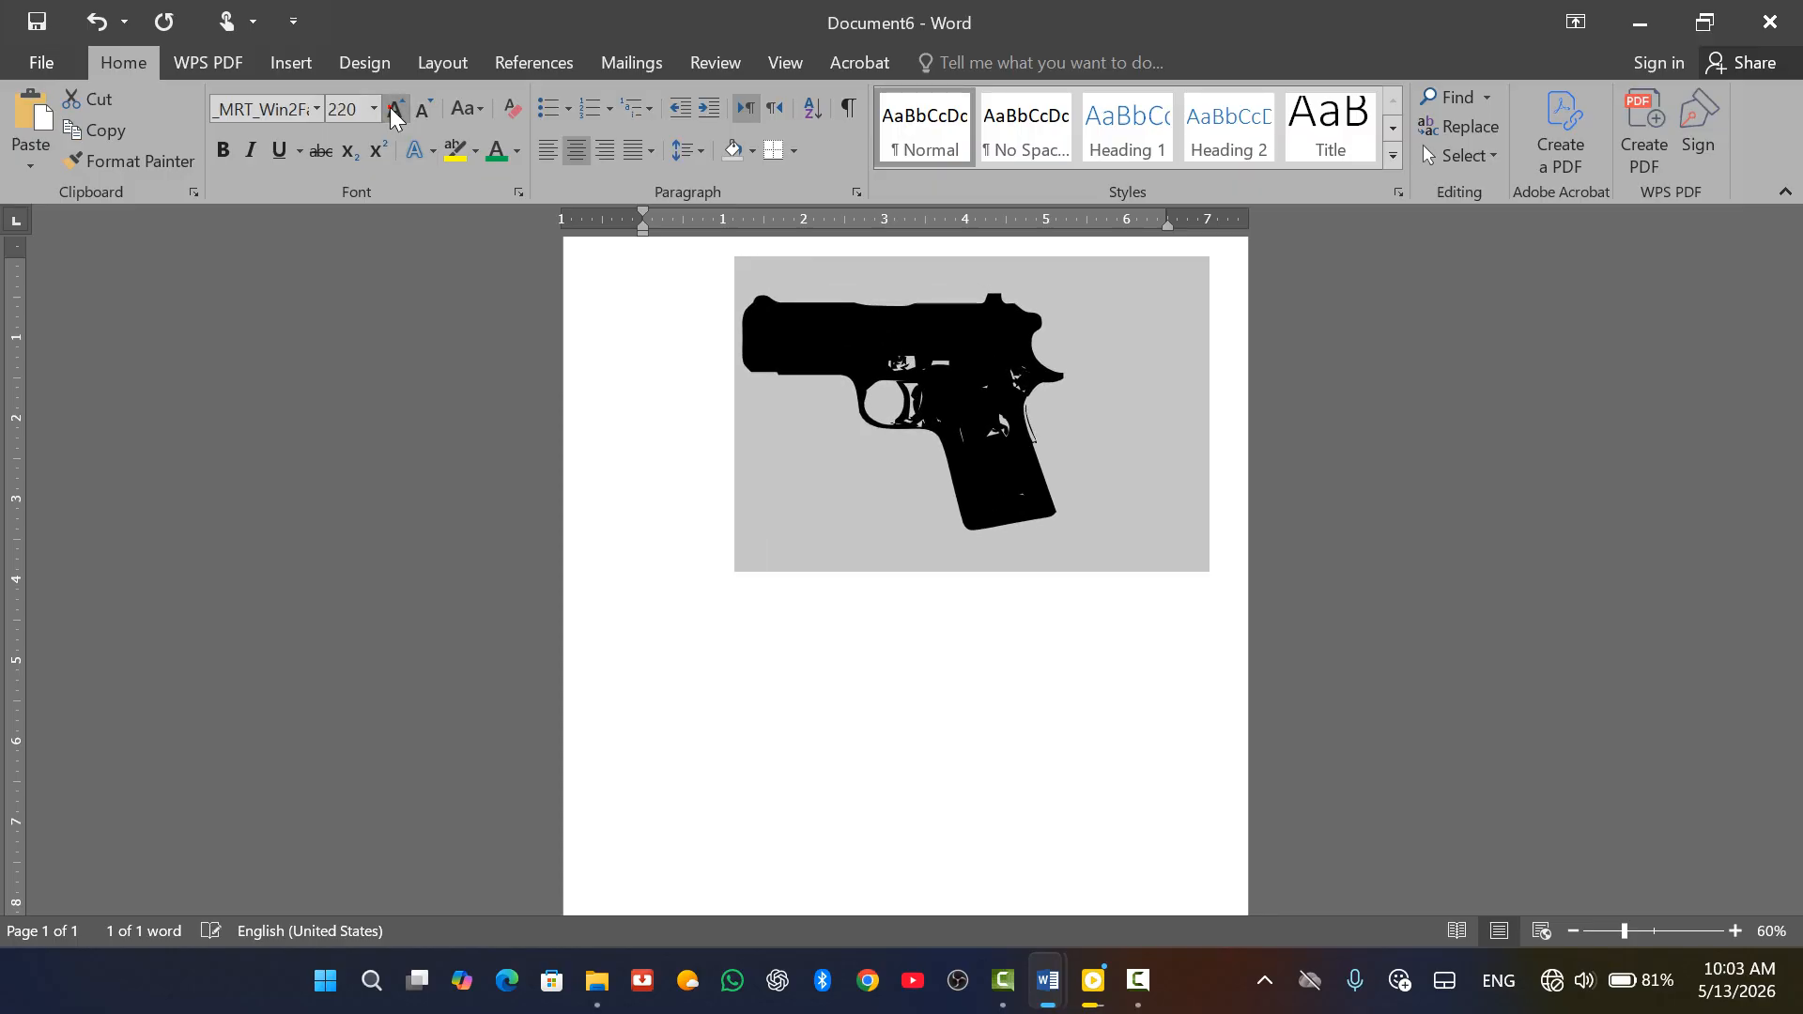
click(438, 64)
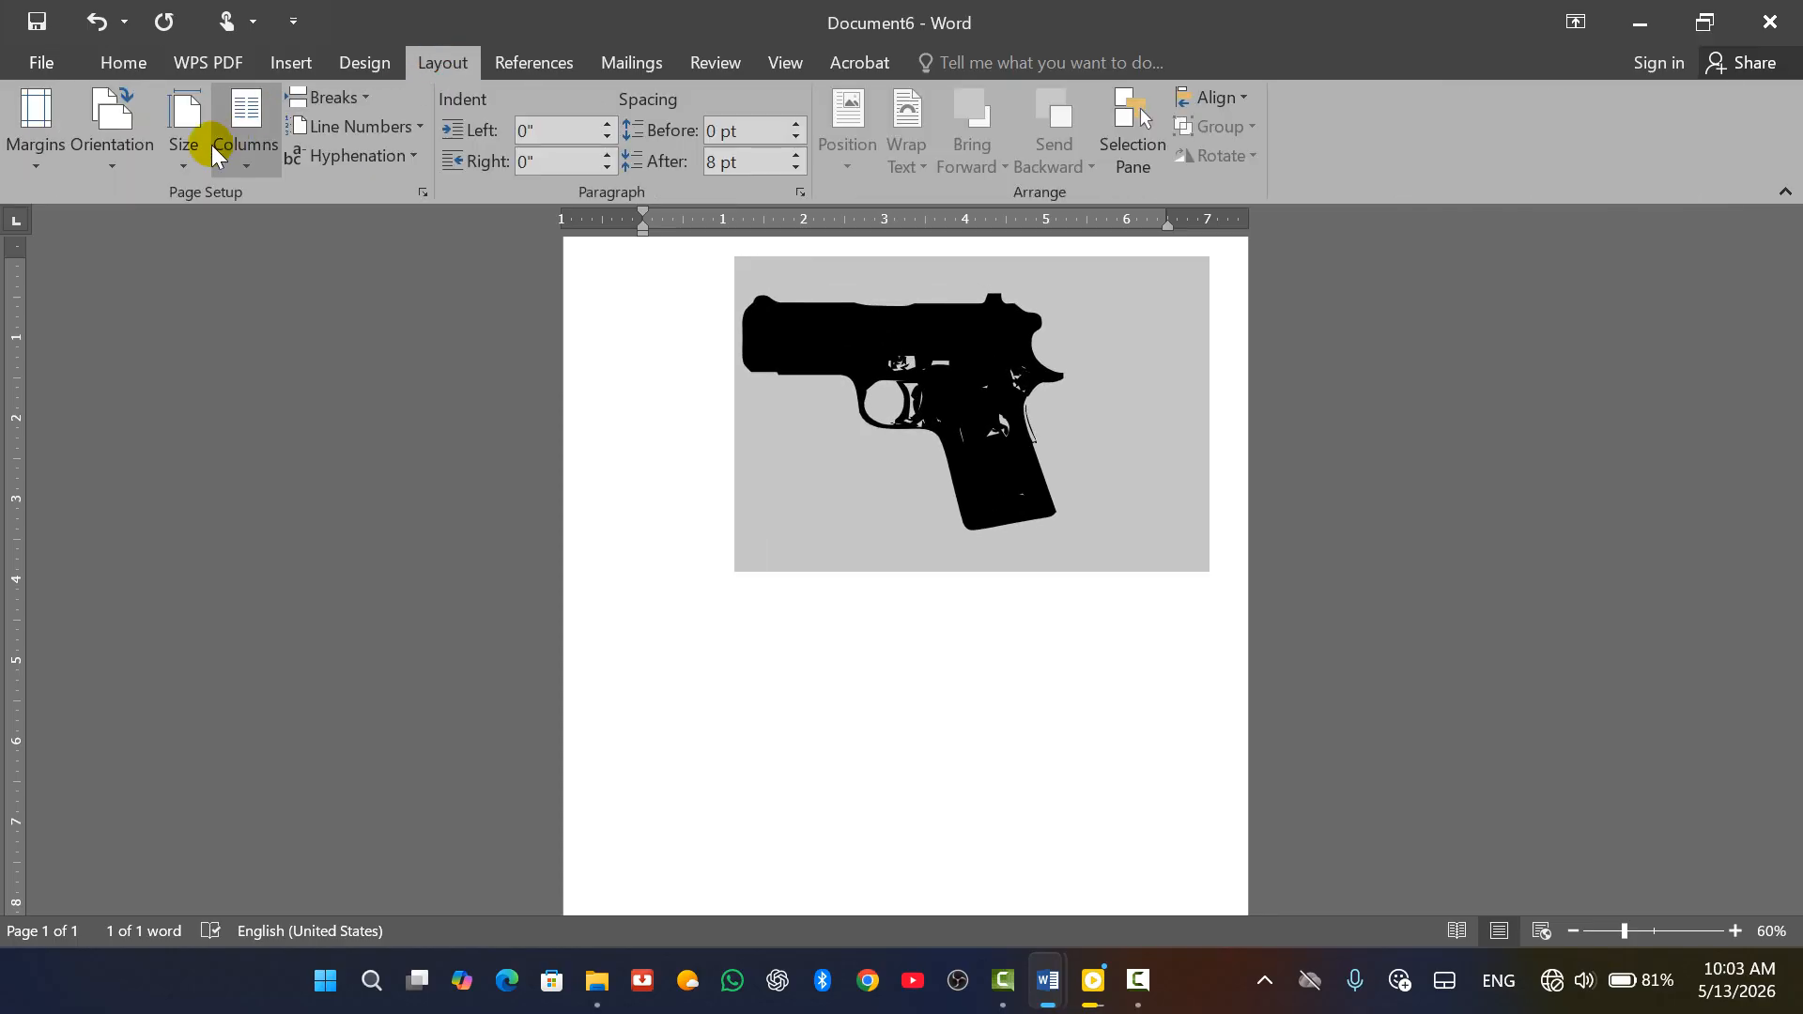
Switch the page to landscape orientation and keep the pistol centered, undoing a stray page break
click(136, 172)
click(141, 261)
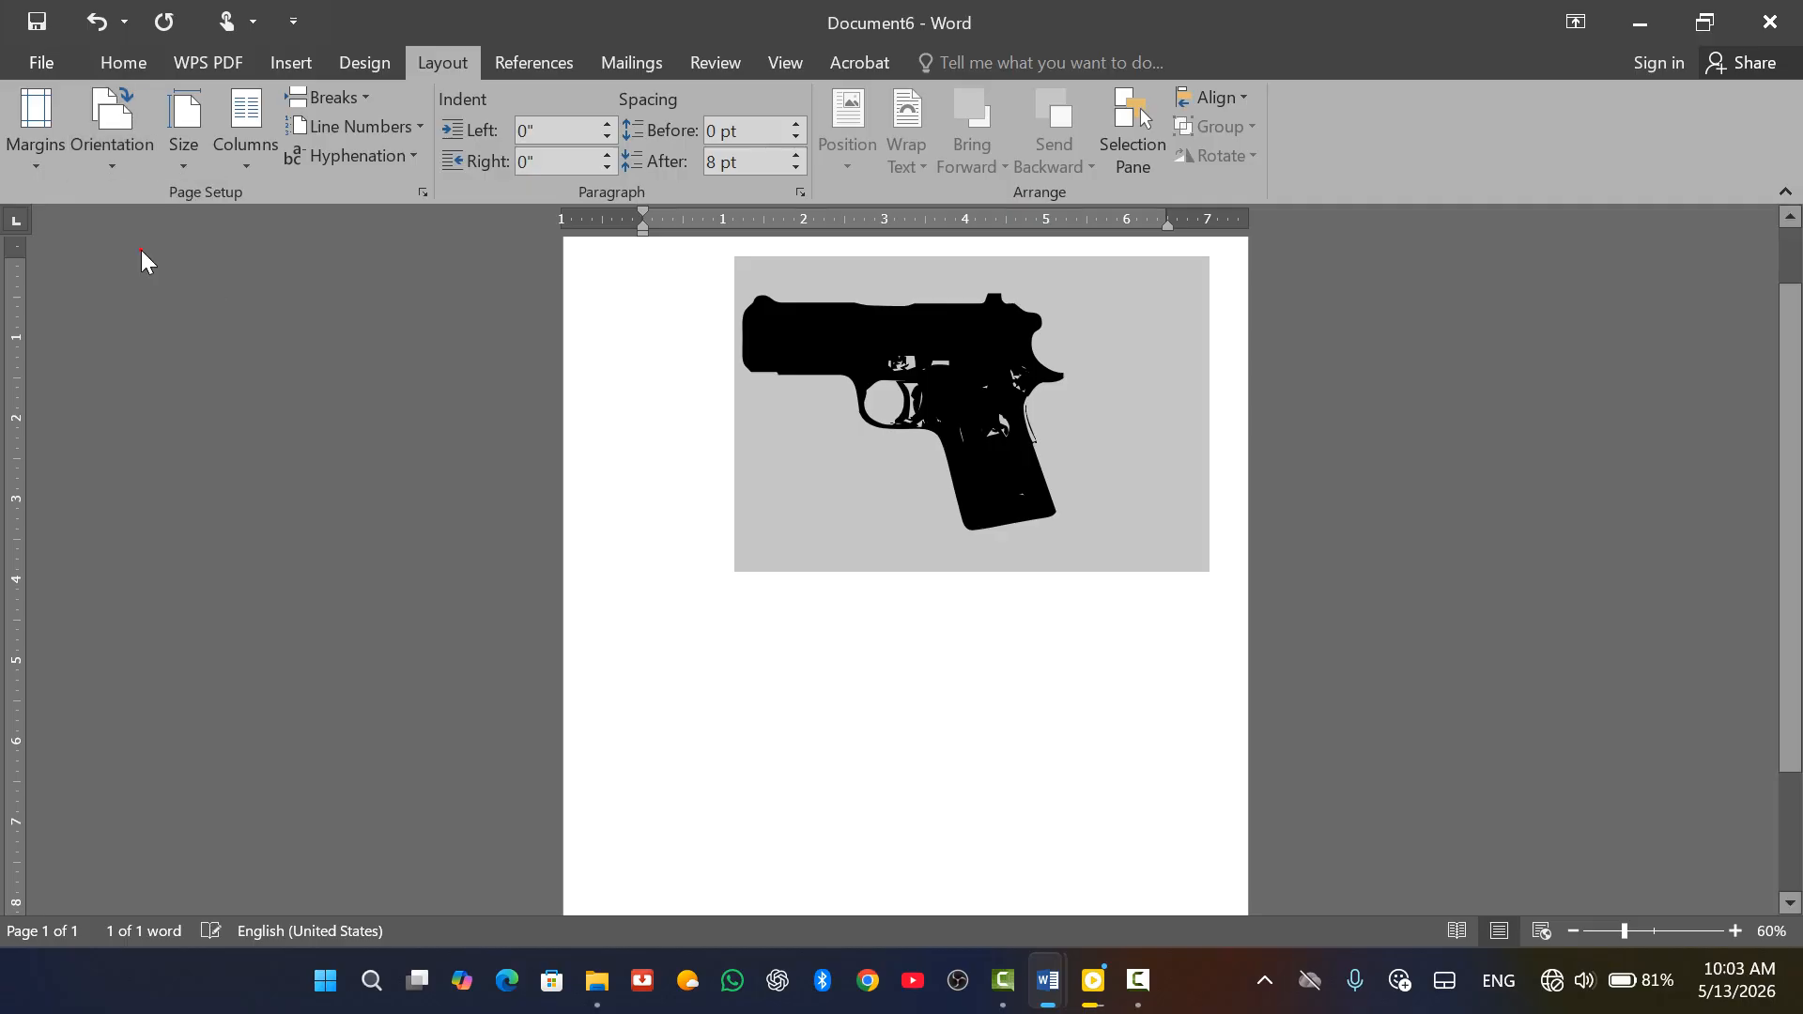
key(ctrl+l)
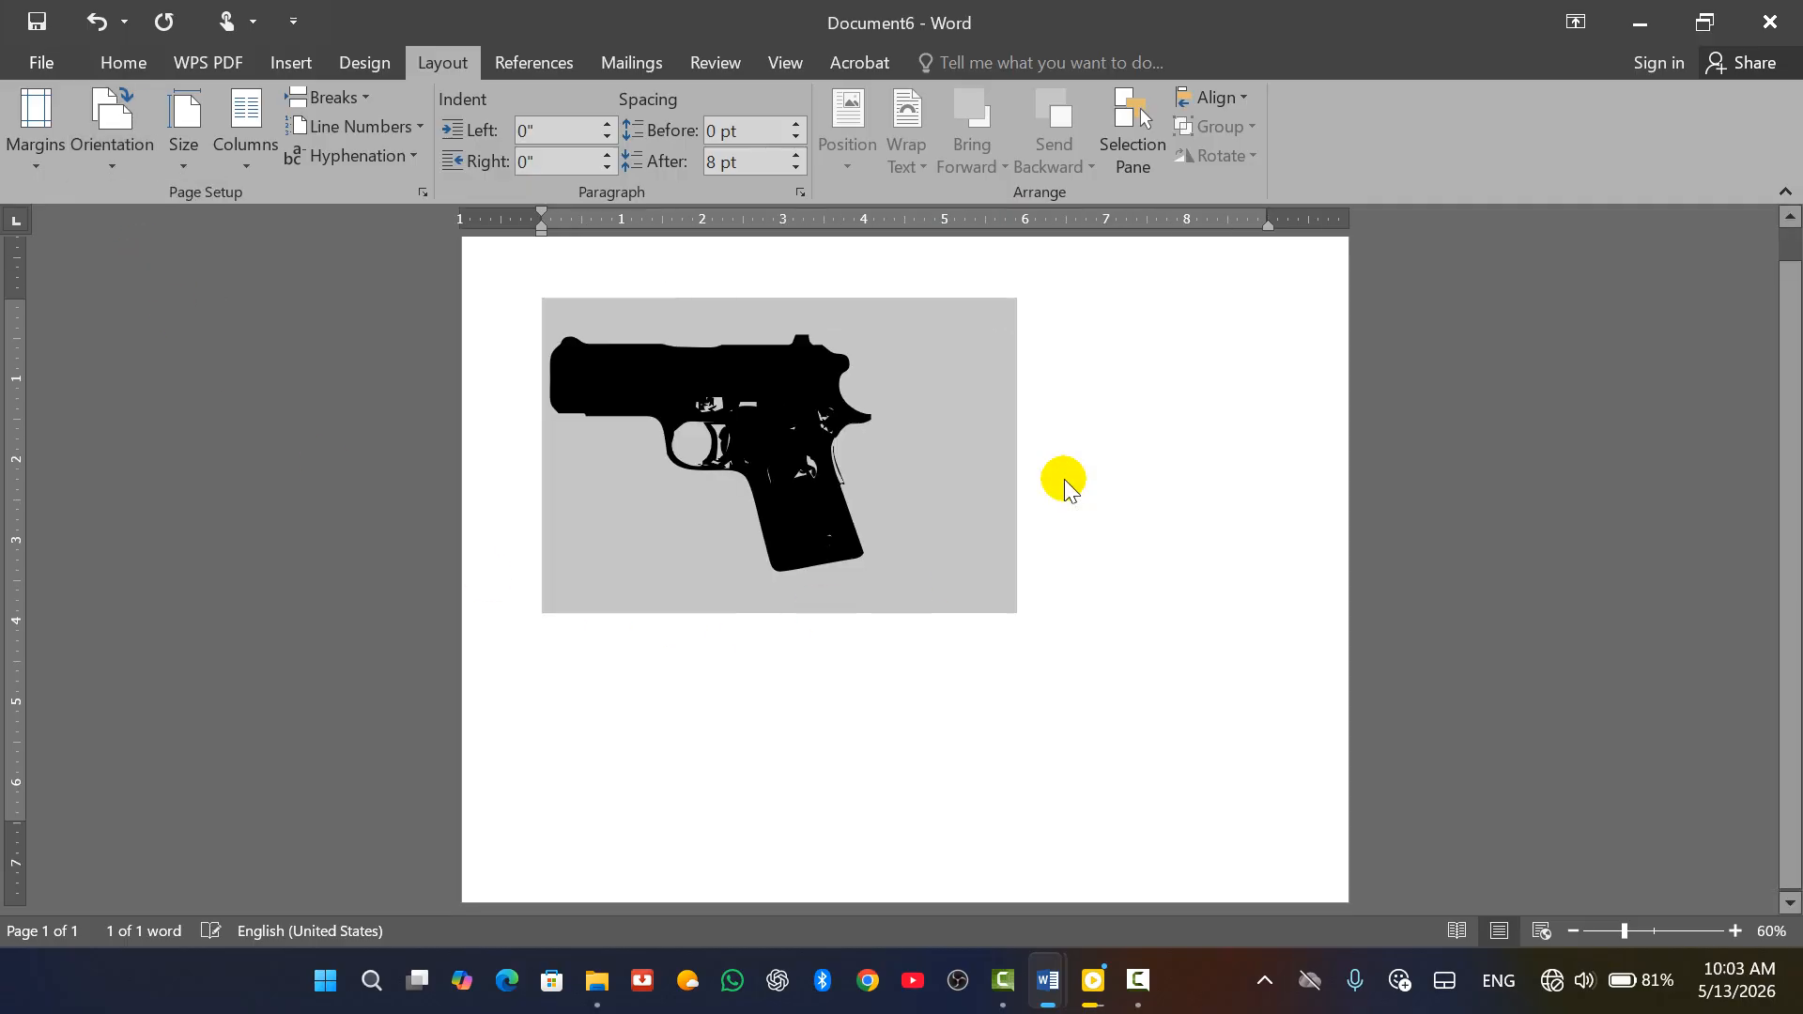
key(ctrl+e)
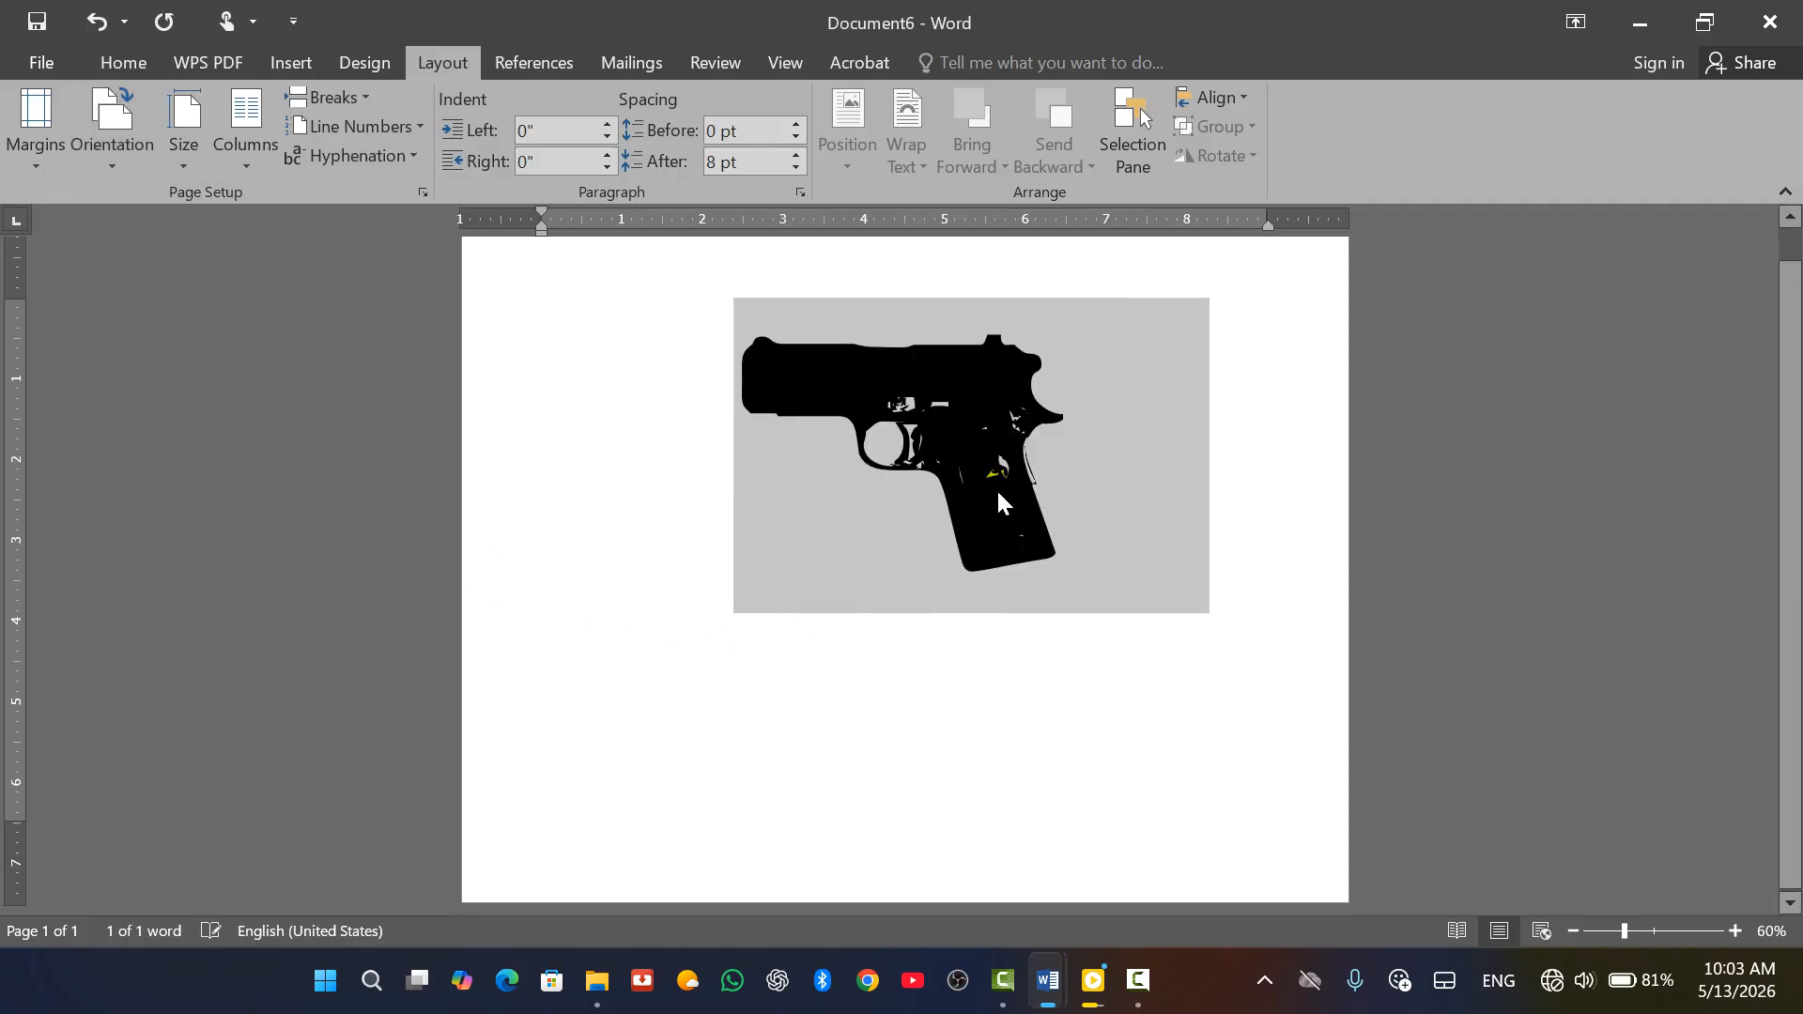
click(978, 292)
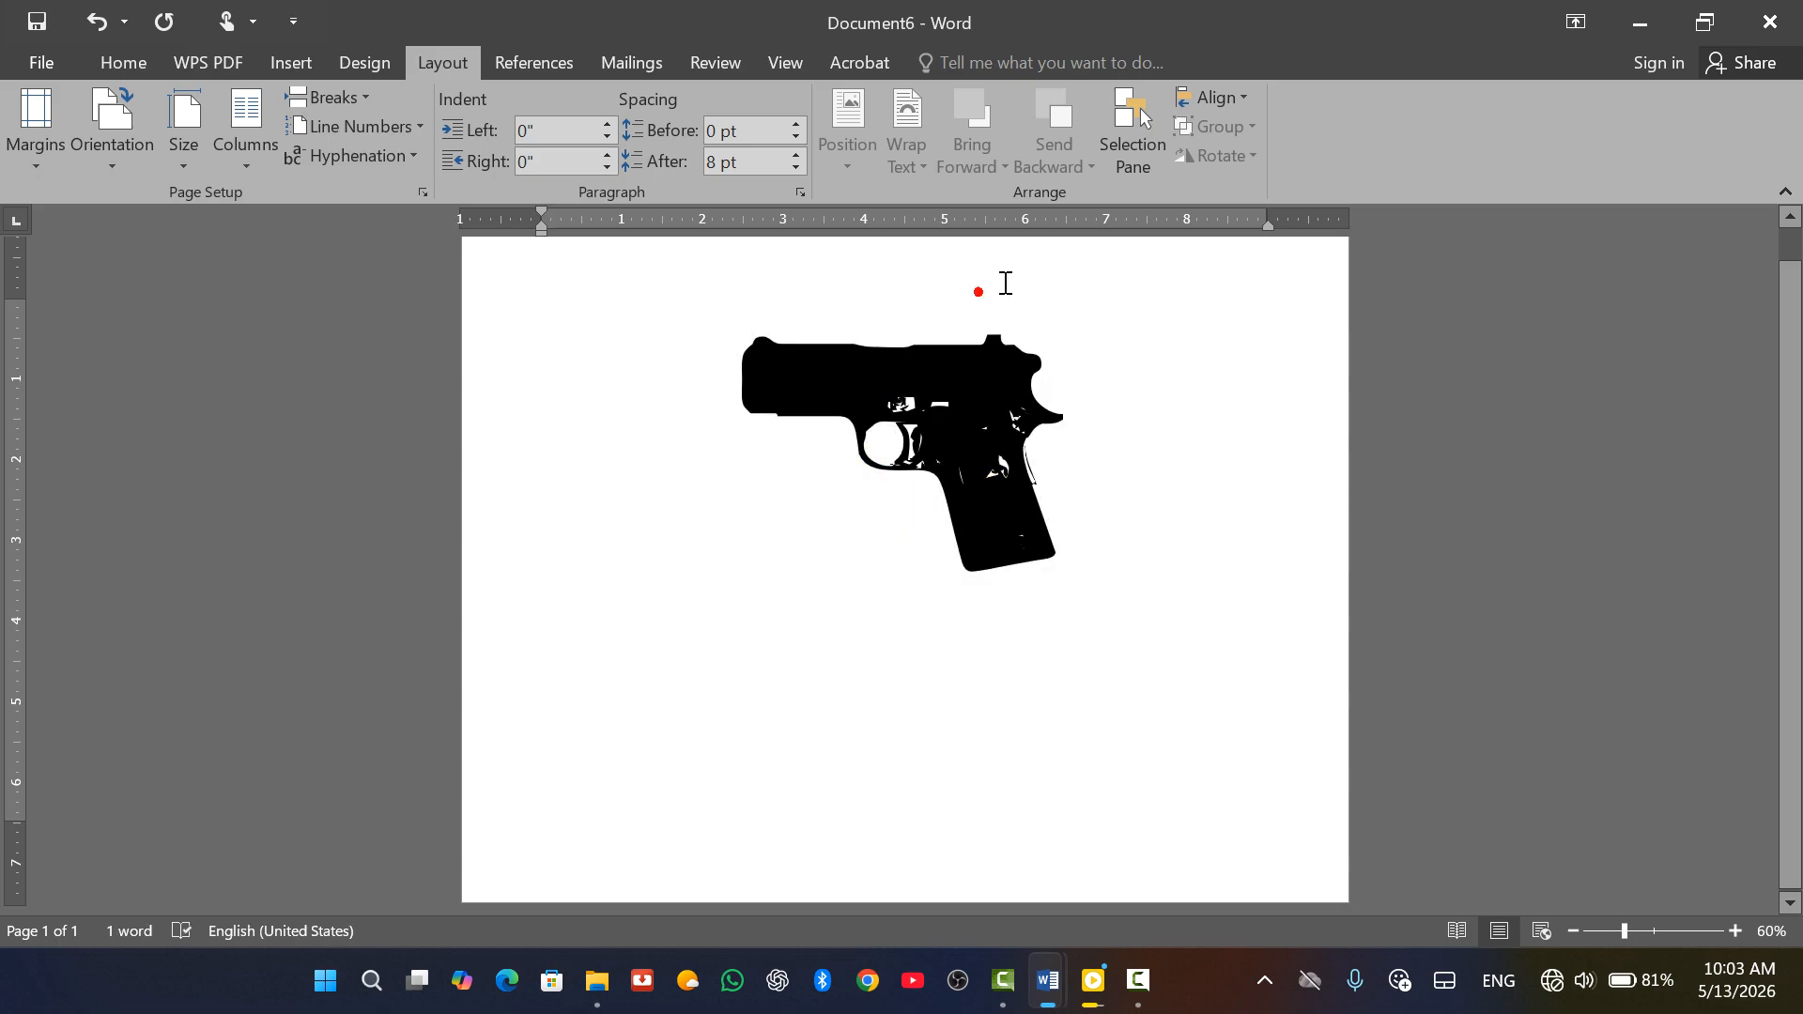
key(ctrl+Return)
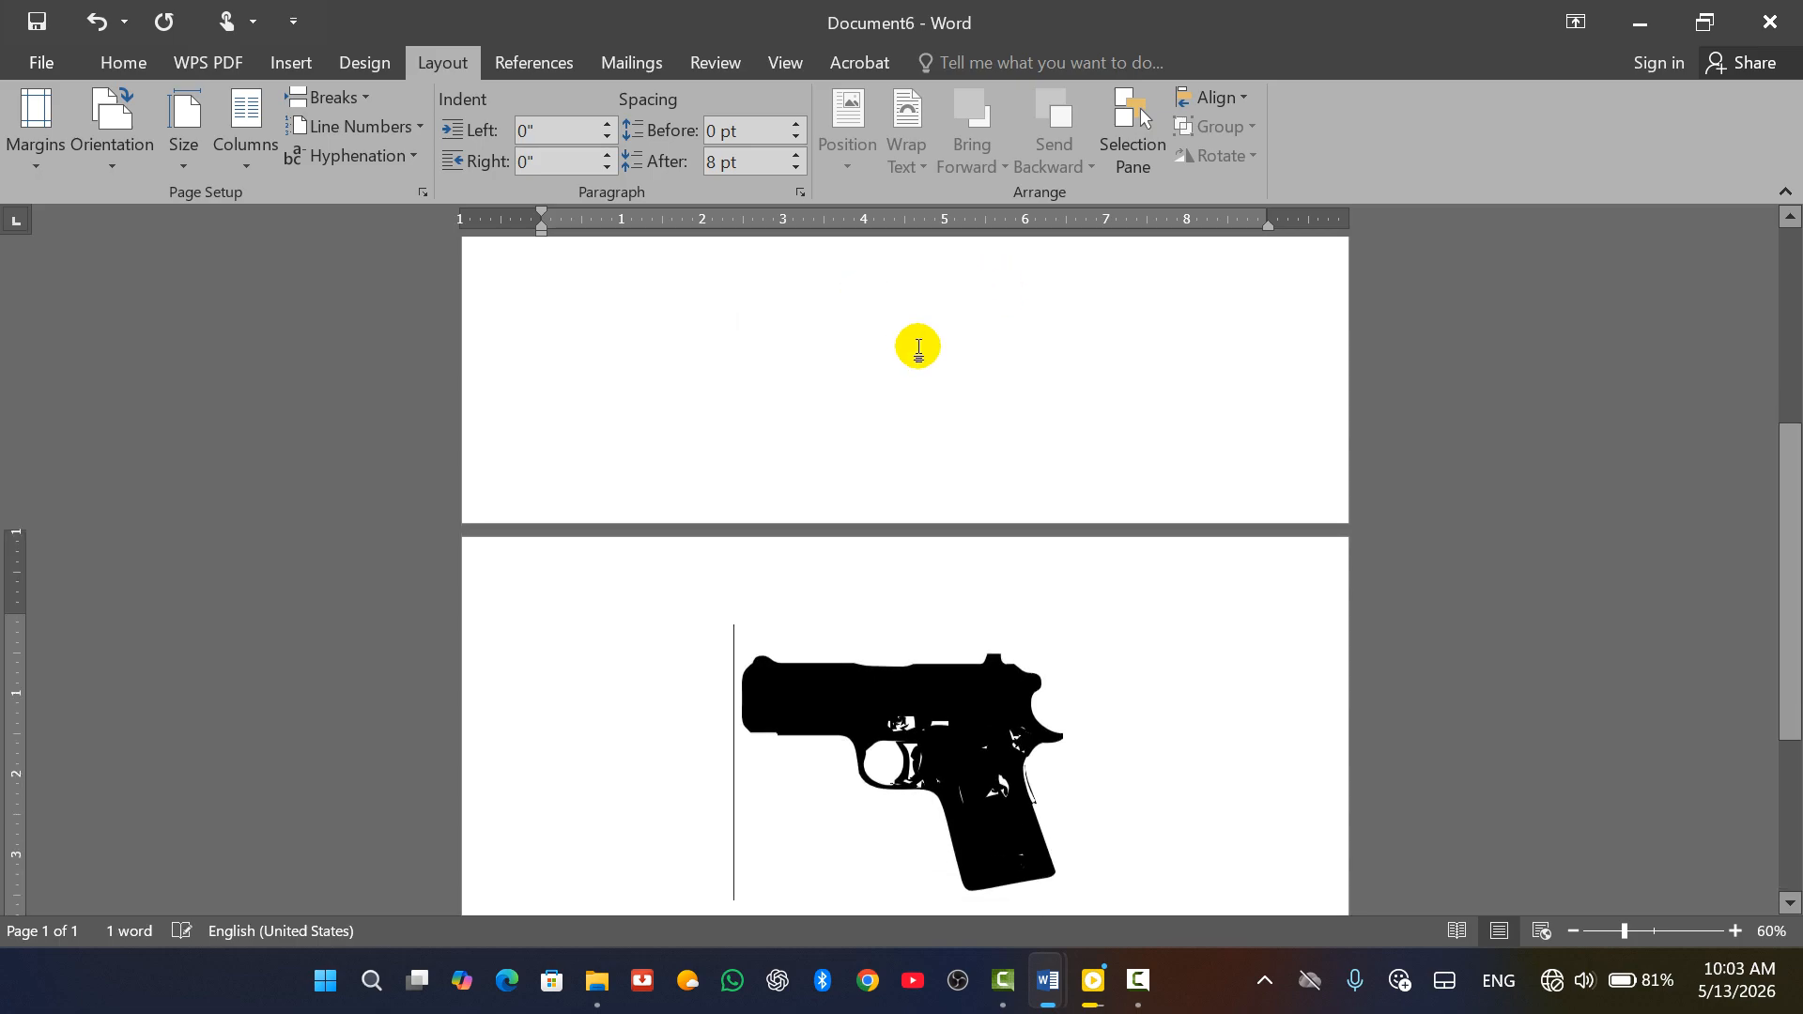
key(ctrl+z)
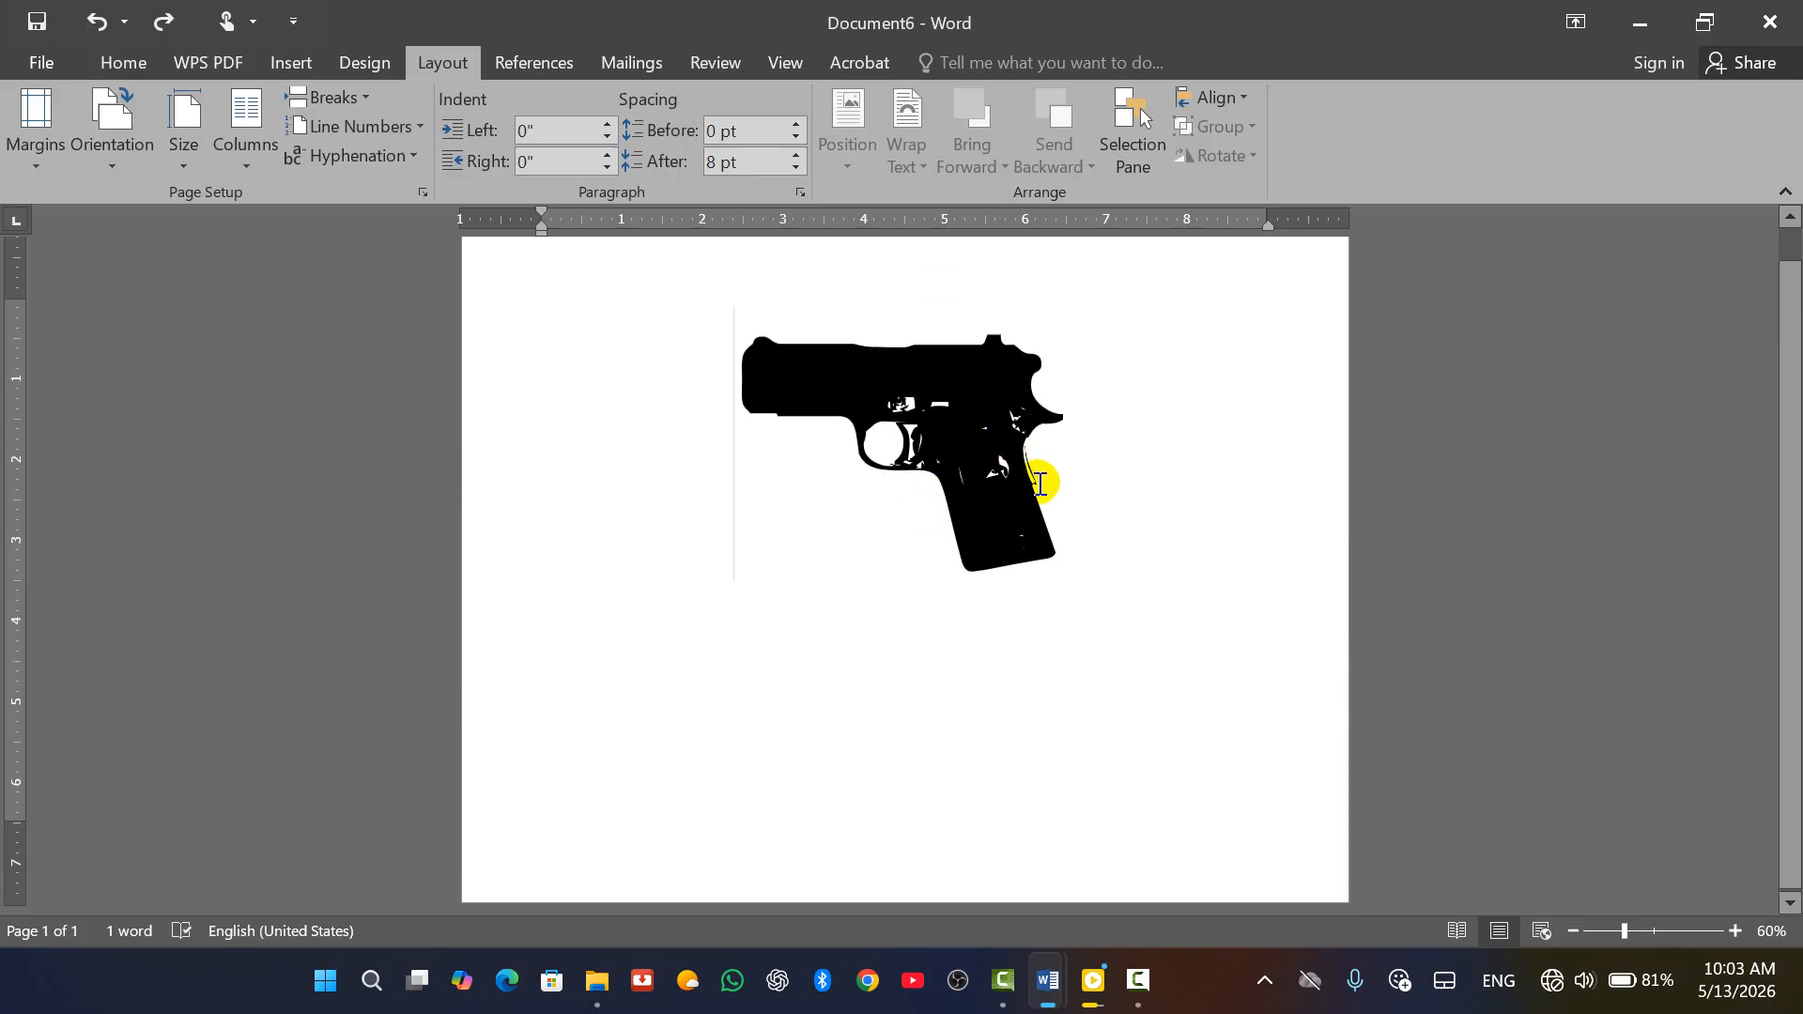
Select the pistol and grow it from 220 to 270 pt, then deselect it
key(ctrl+a)
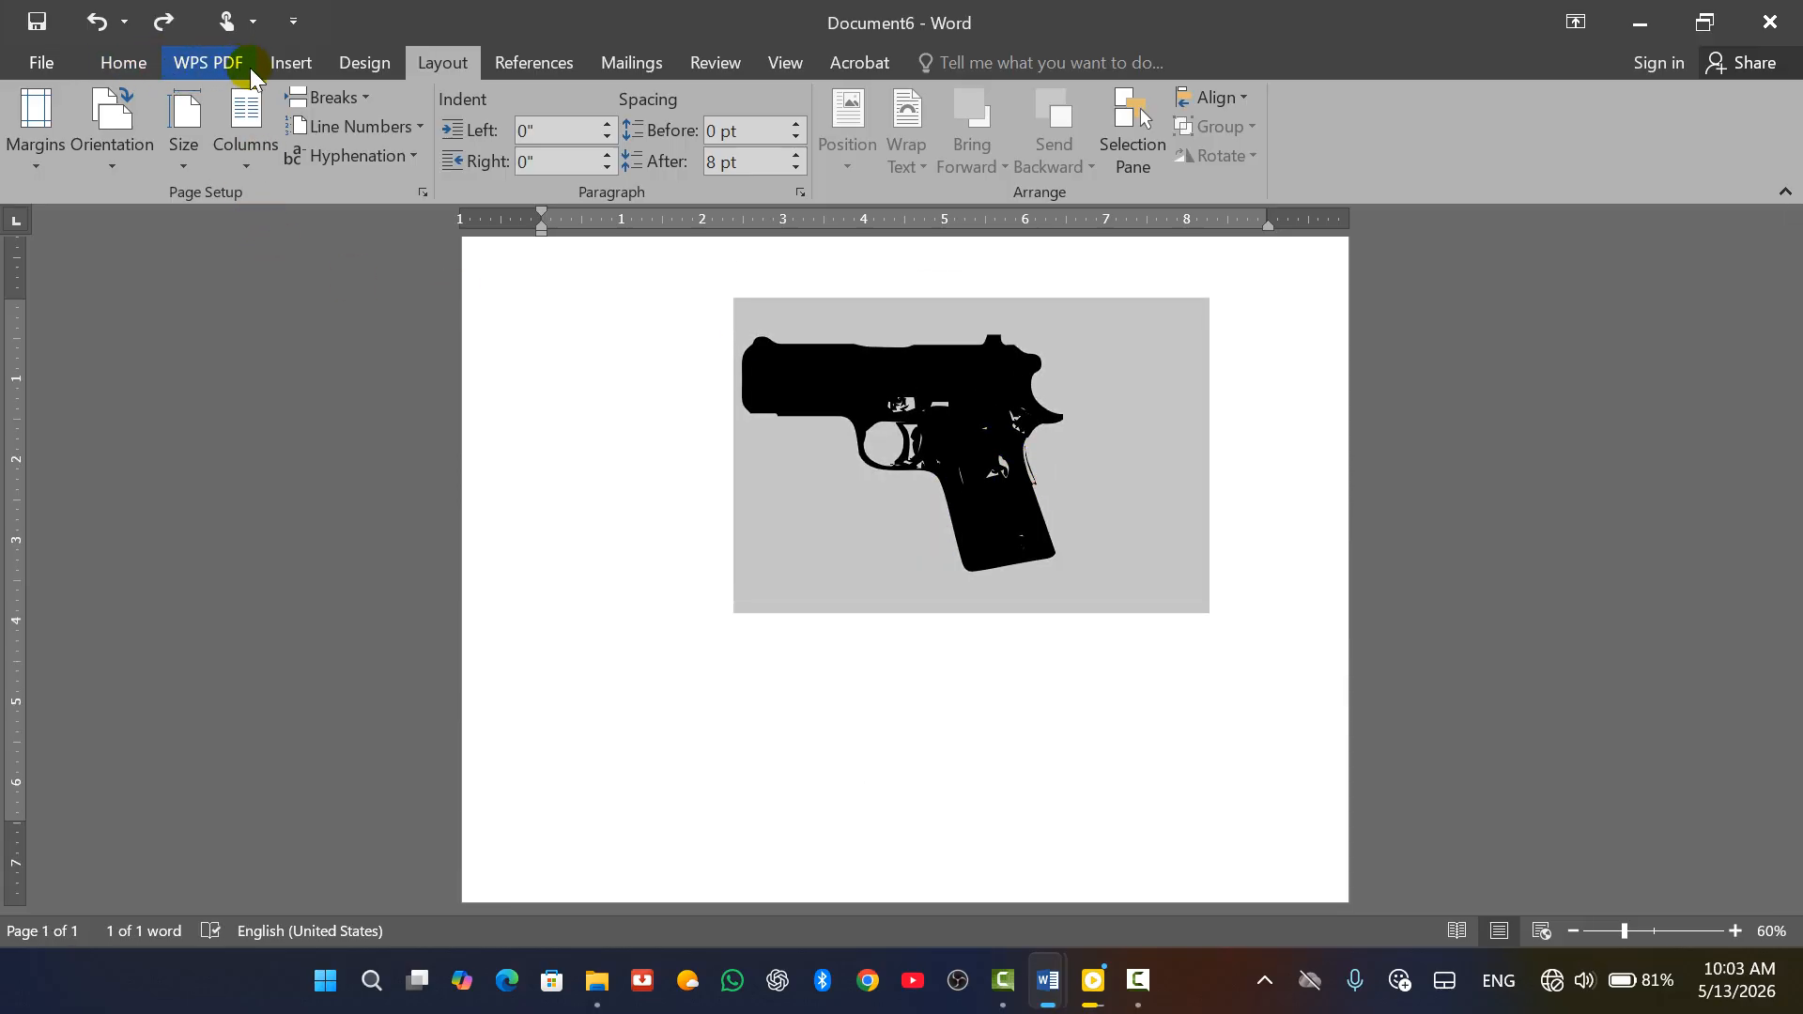
click(145, 64)
click(398, 118)
click(398, 117)
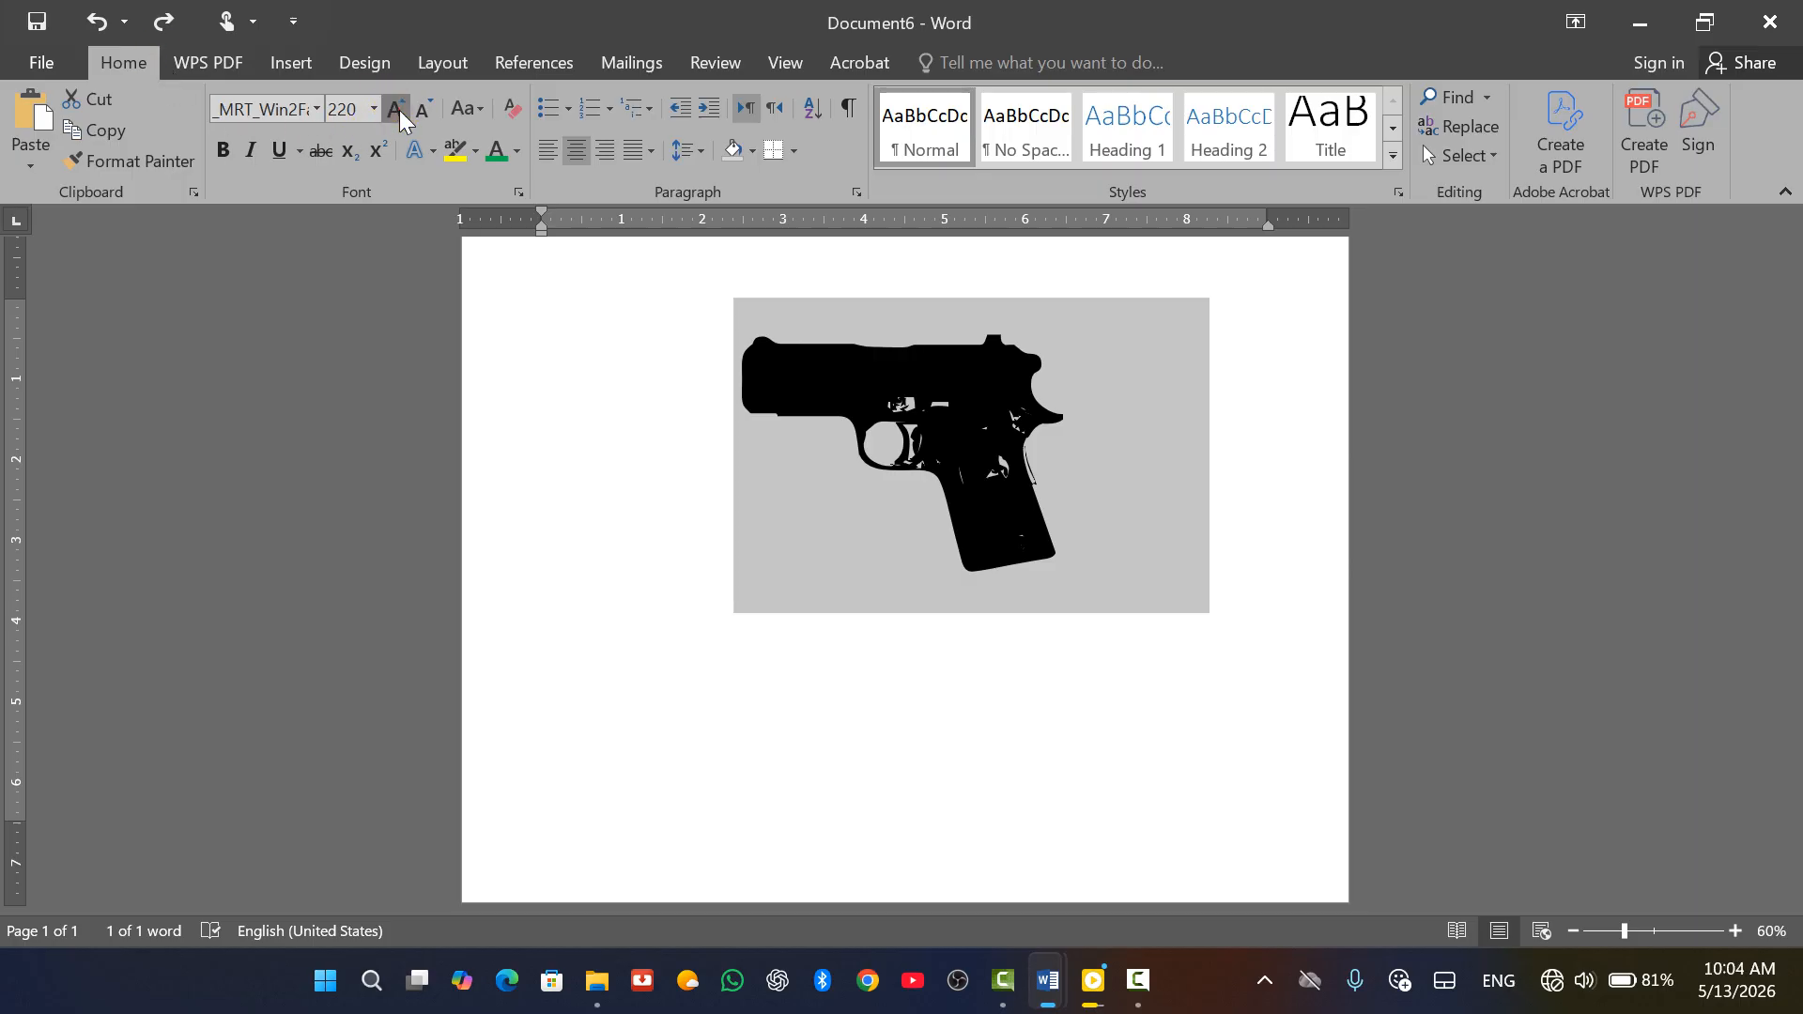
click(398, 118)
click(398, 117)
click(398, 118)
scroll(939, 563, down, 1)
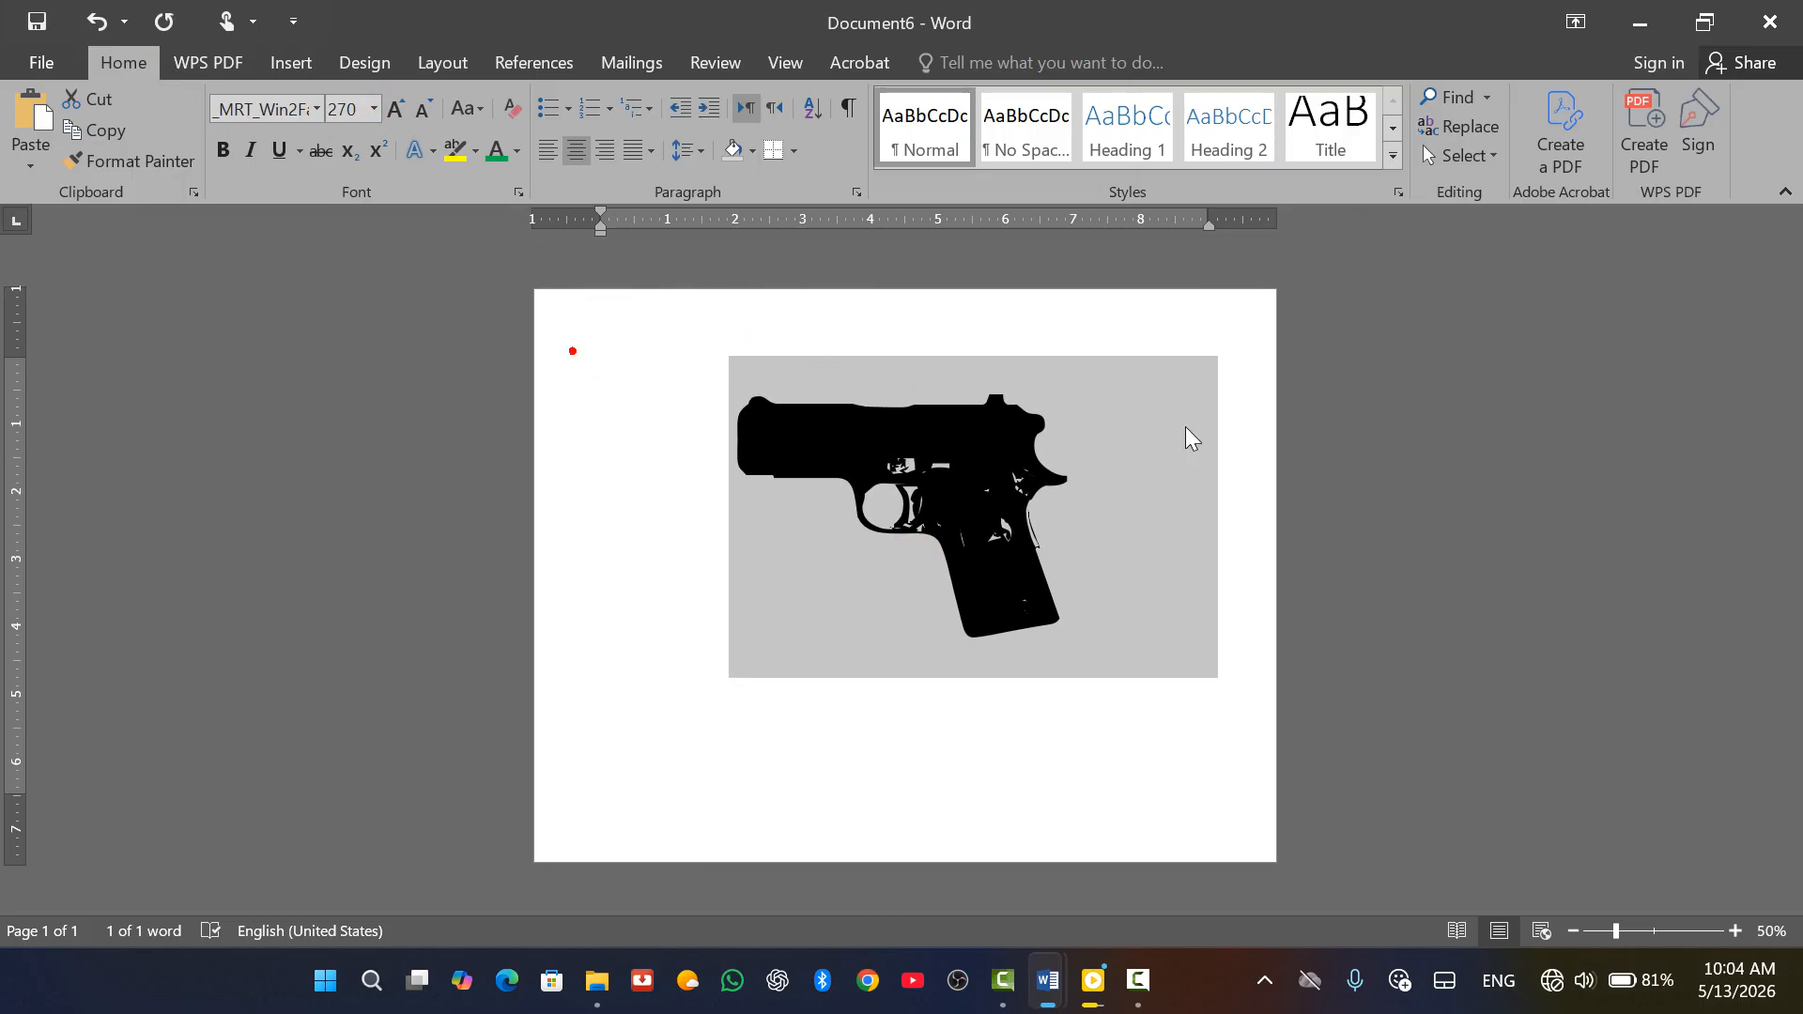
click(1313, 395)
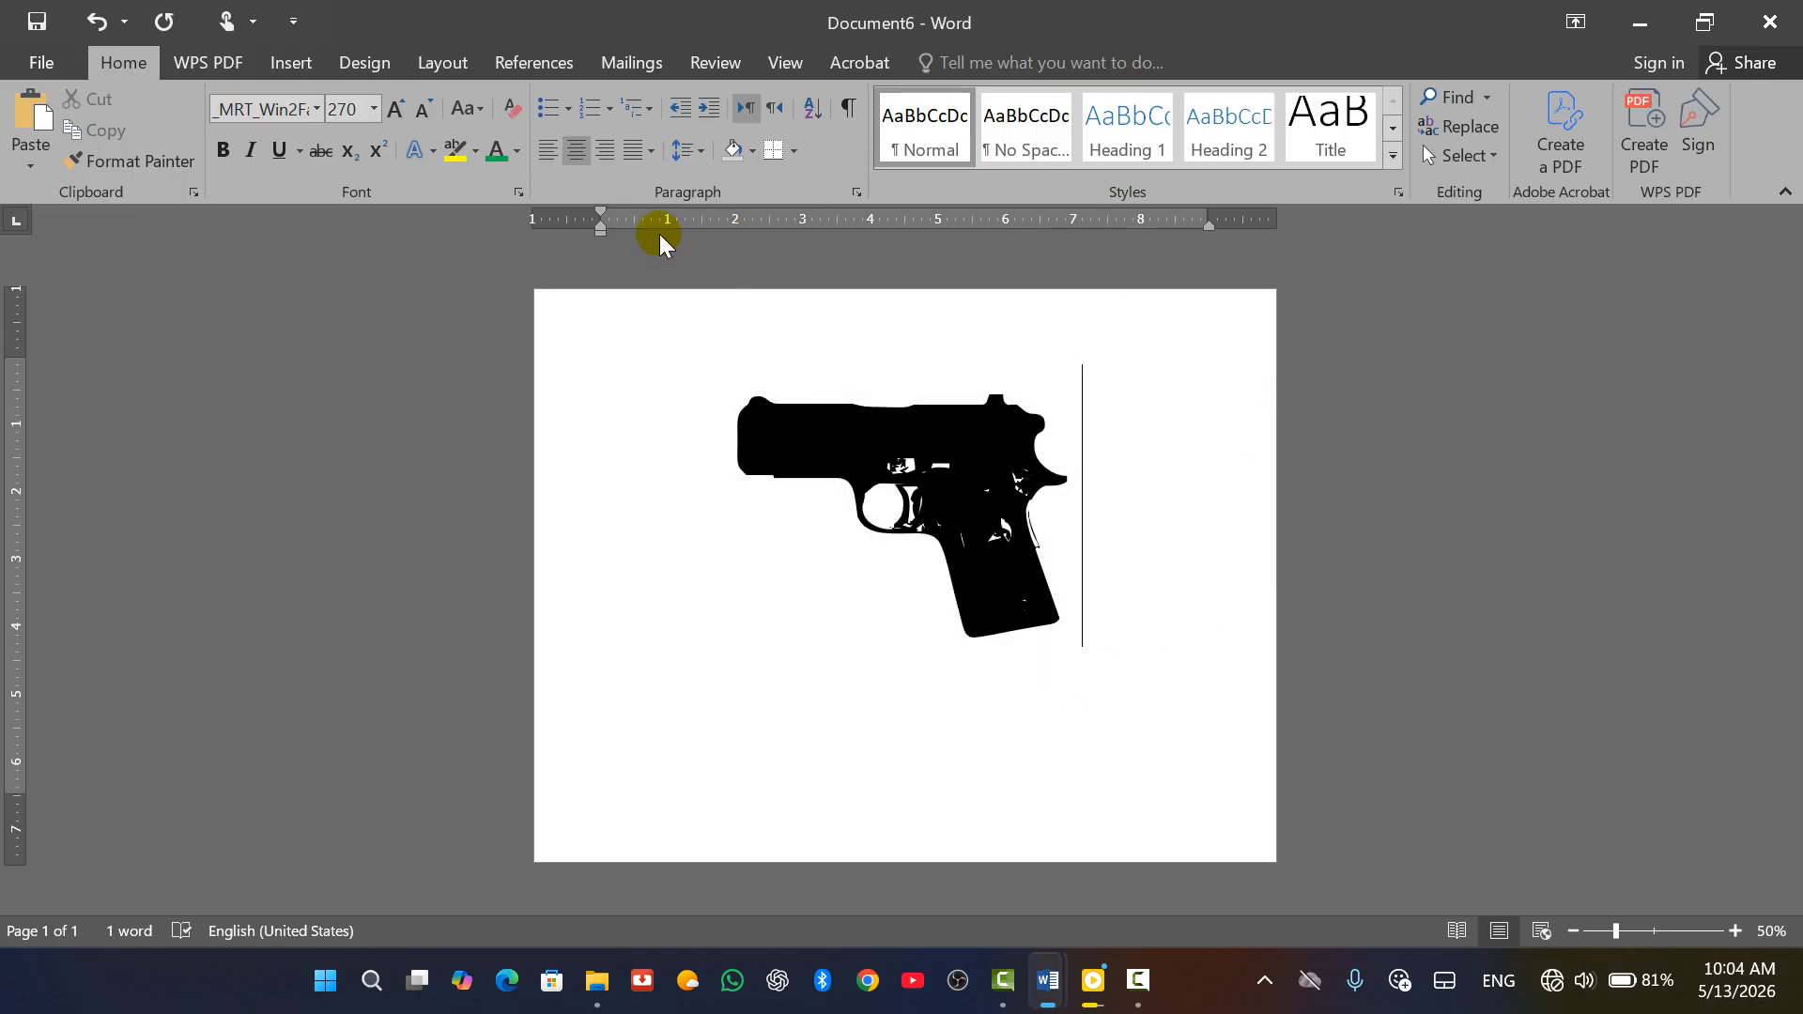
Draw a straight line from the page's top-left corner to its bottom-right corner
click(292, 63)
click(349, 146)
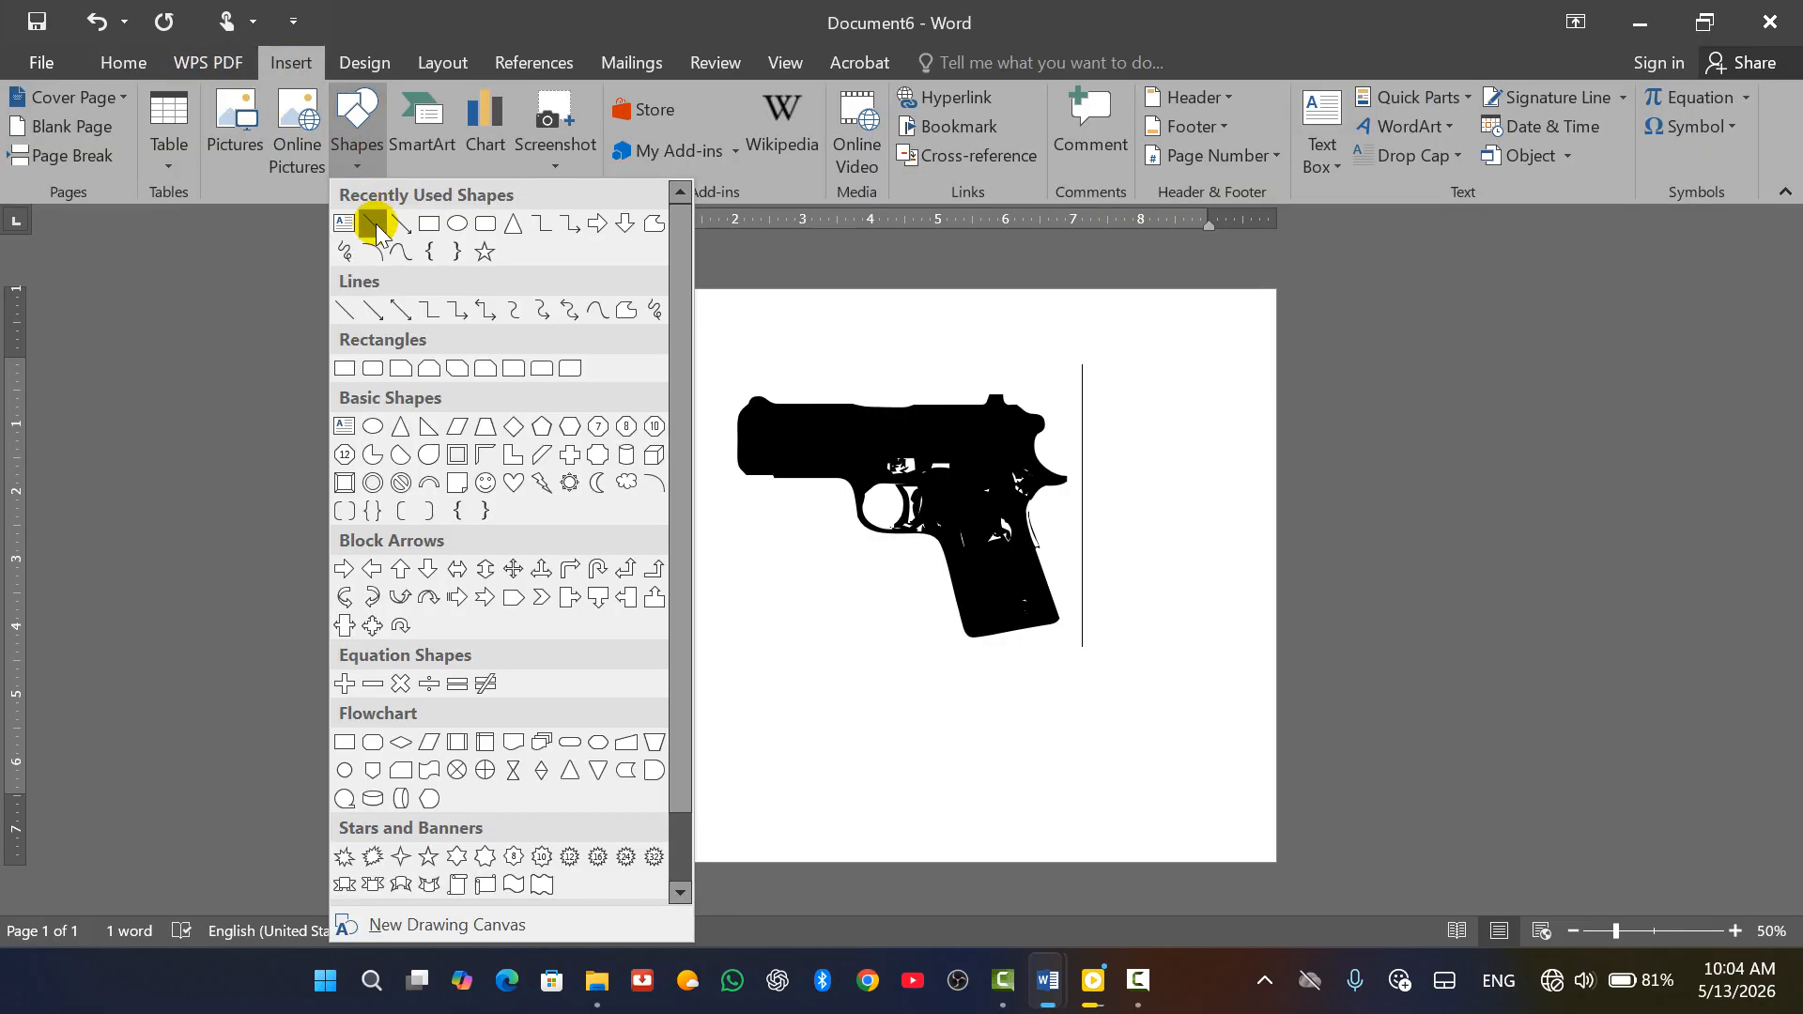
click(374, 225)
mouse_move(541, 300)
mouse_down()
mouse_move(1030, 624)
mouse_move(1187, 801)
mouse_move(1268, 855)
mouse_up()
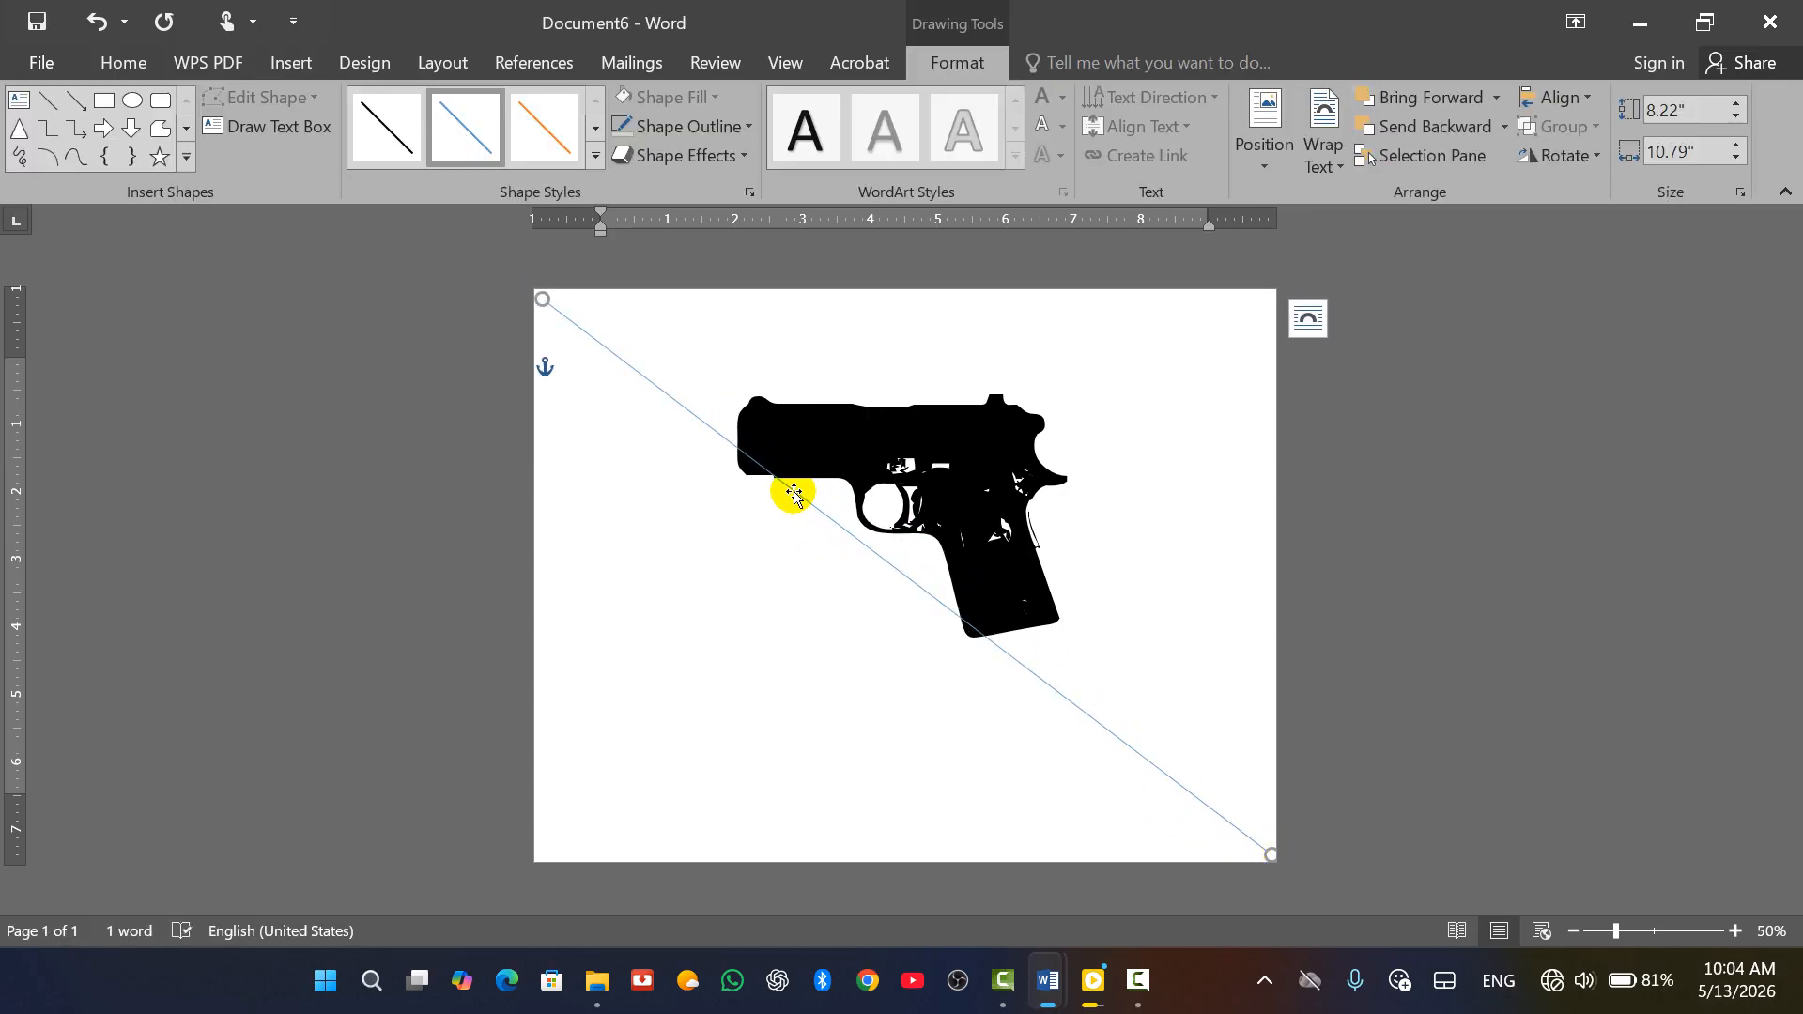
Apply the orange line style, then make the outline red with a 6 pt weight
click(596, 155)
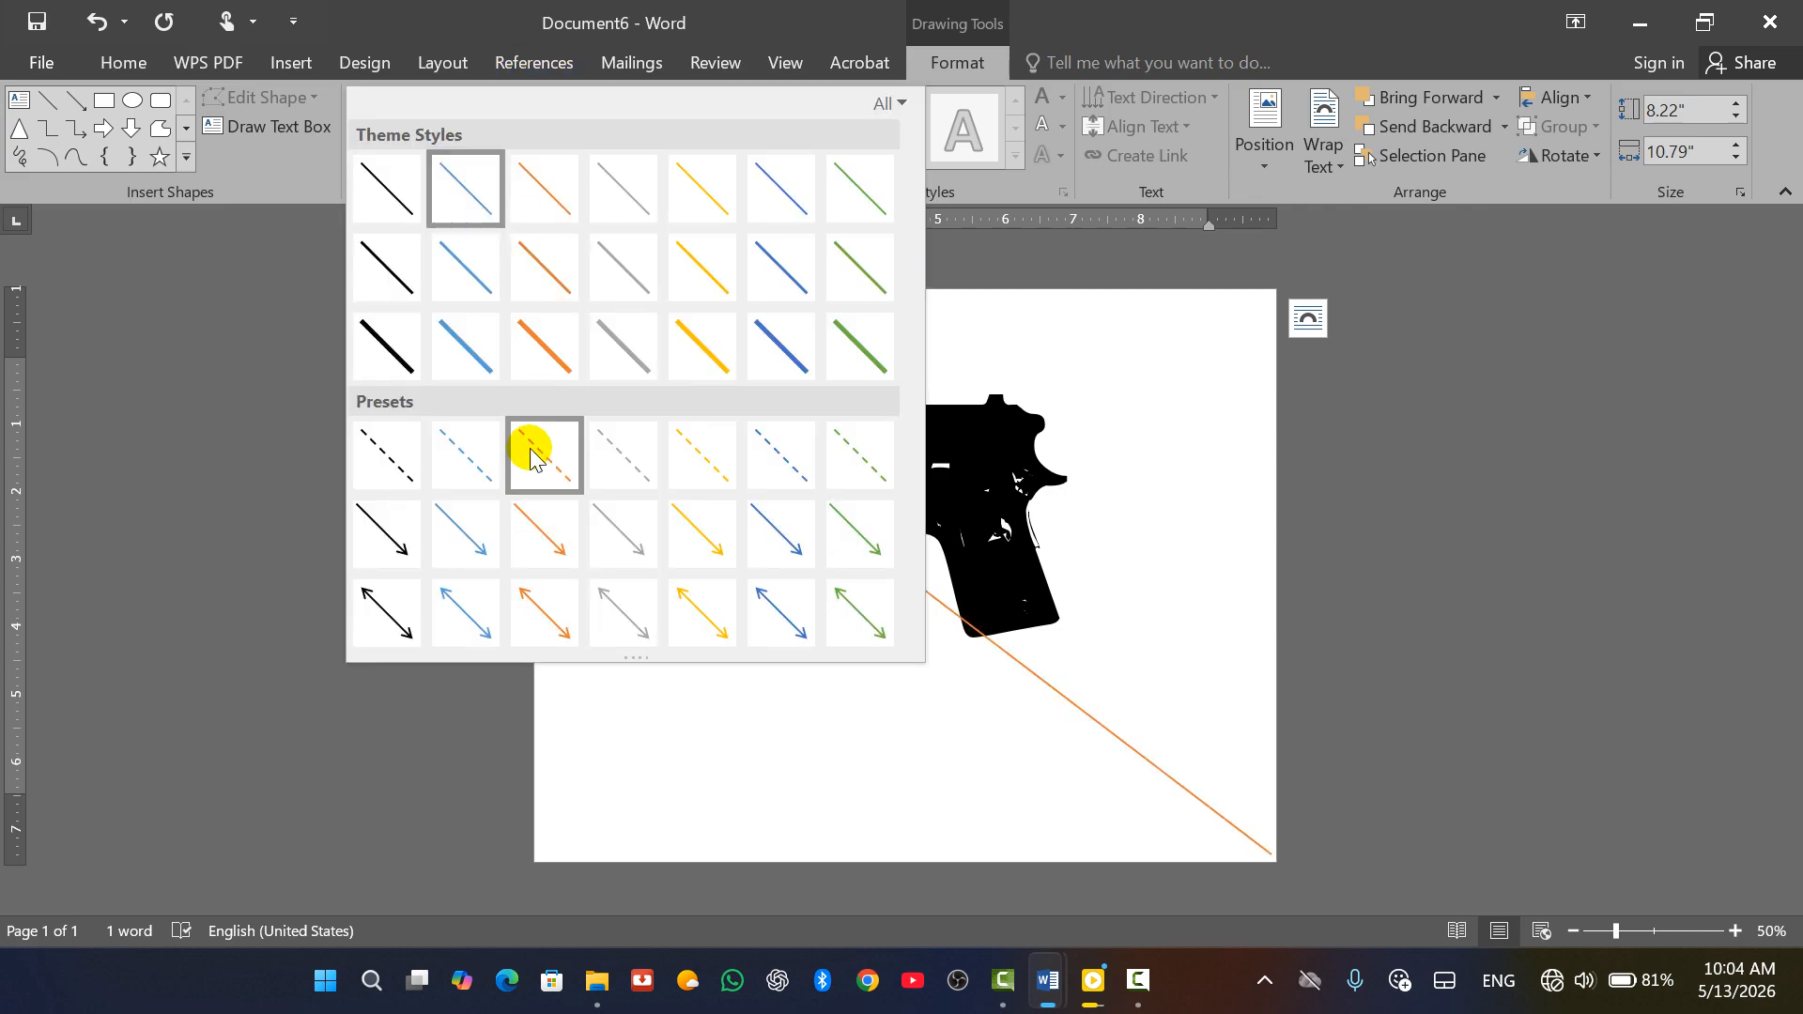
click(561, 355)
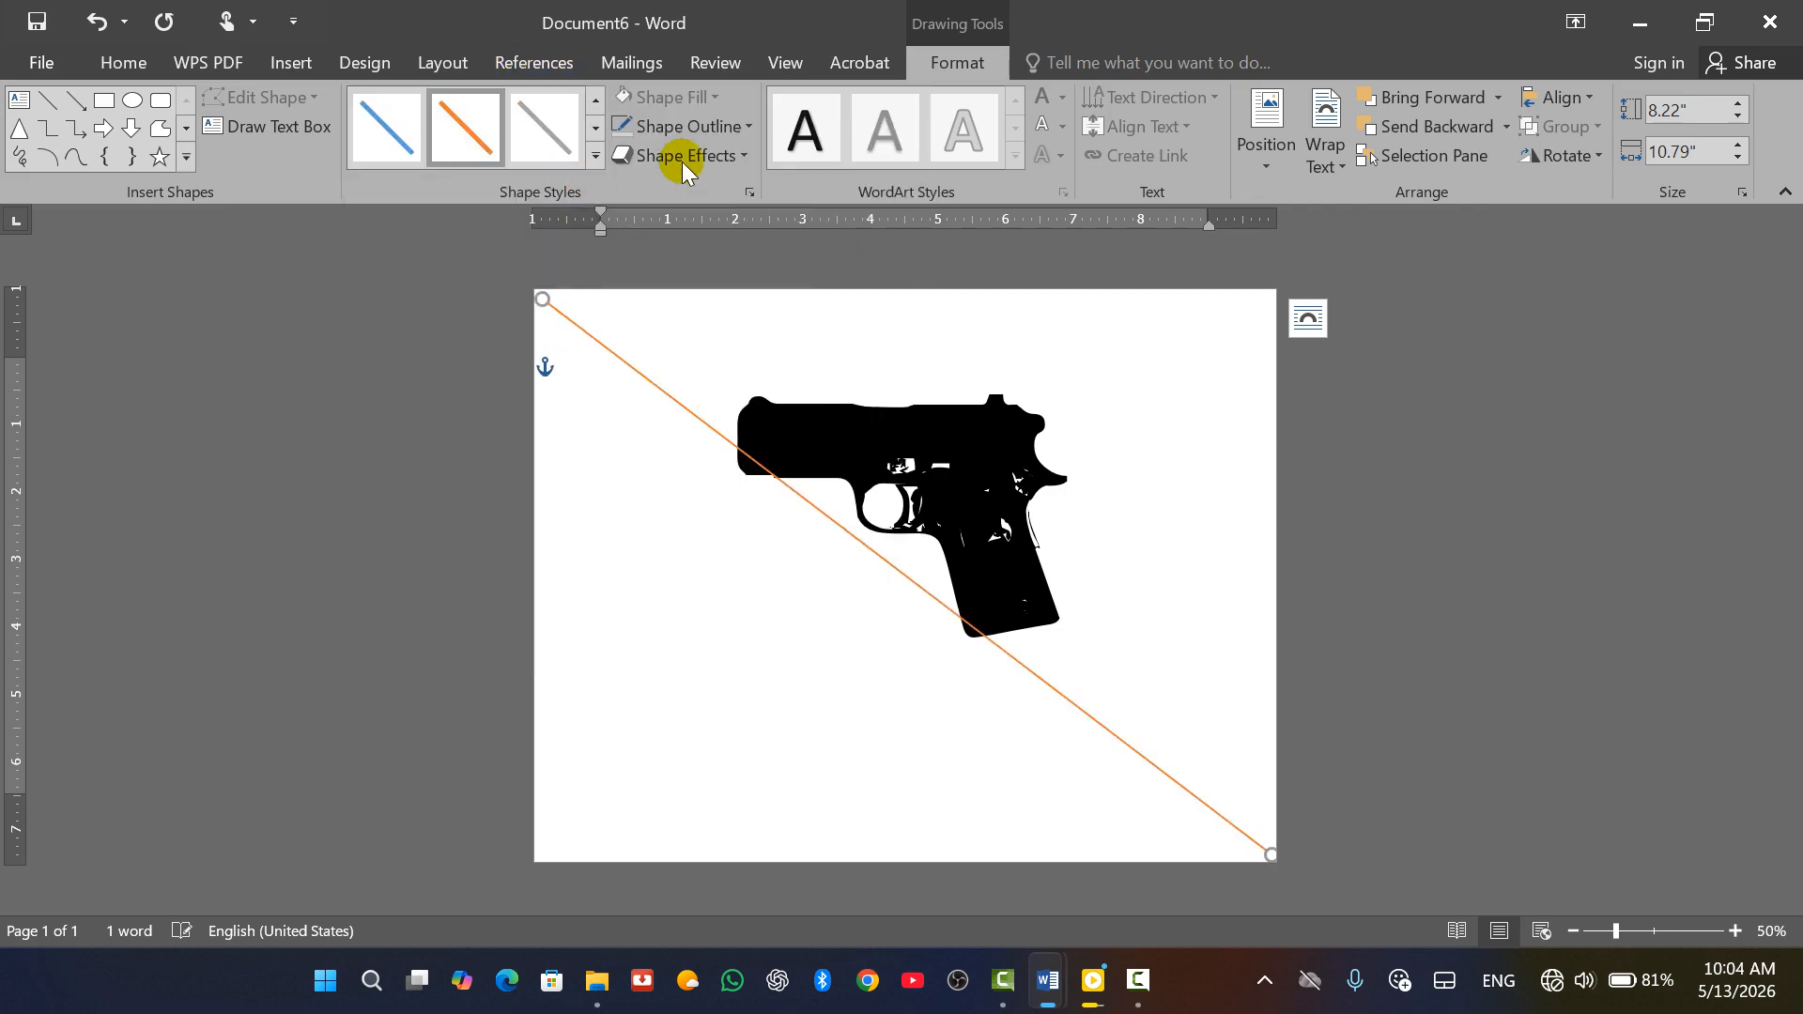
click(738, 127)
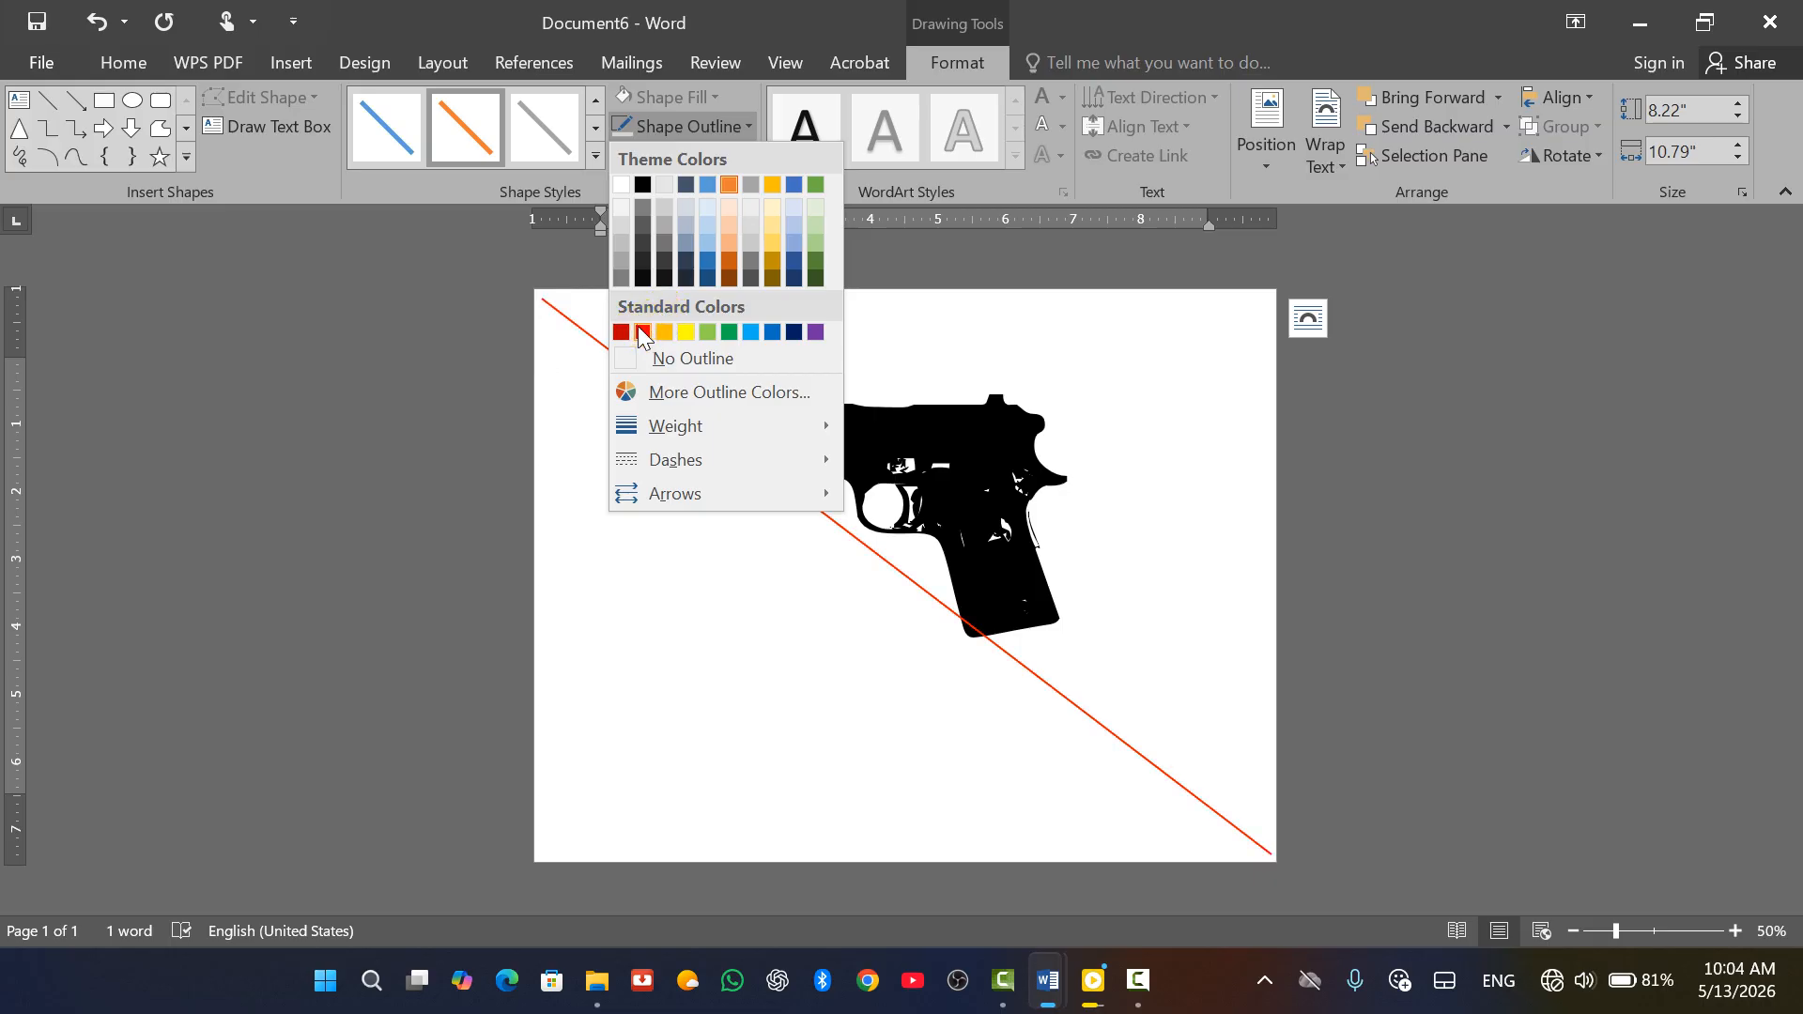
click(637, 326)
click(740, 126)
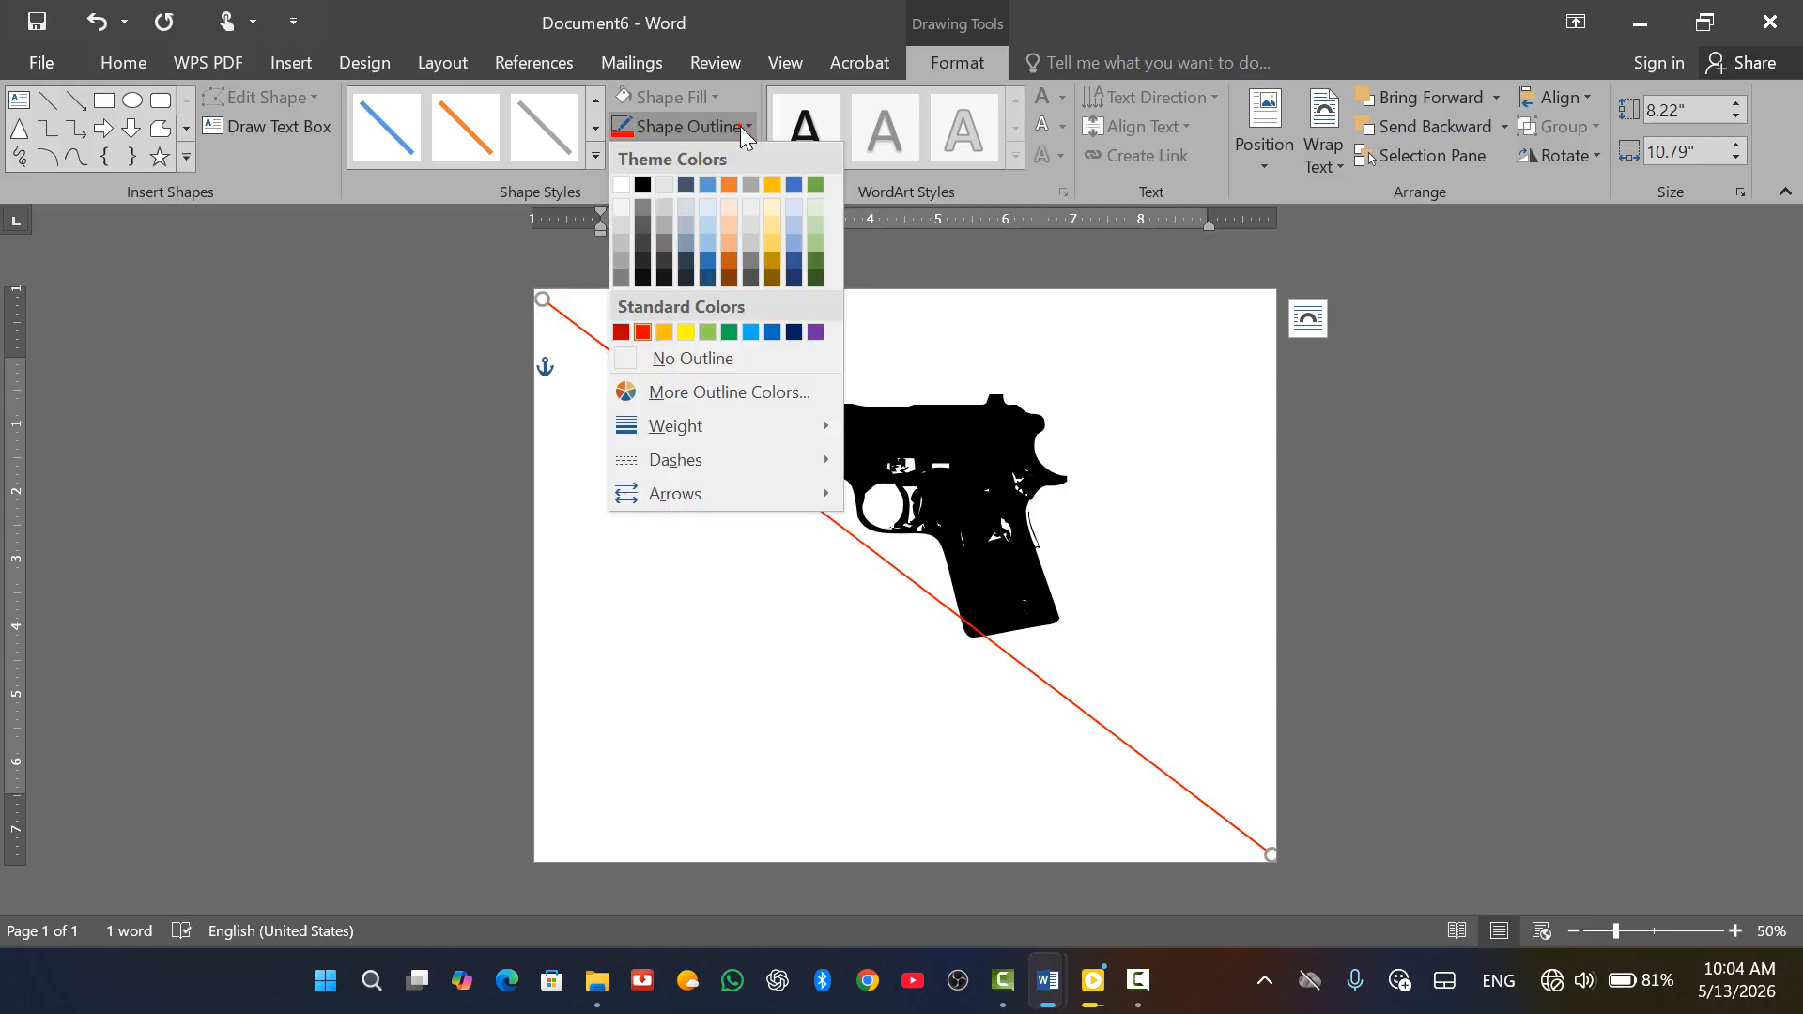
mouse_move(703, 427)
click(944, 591)
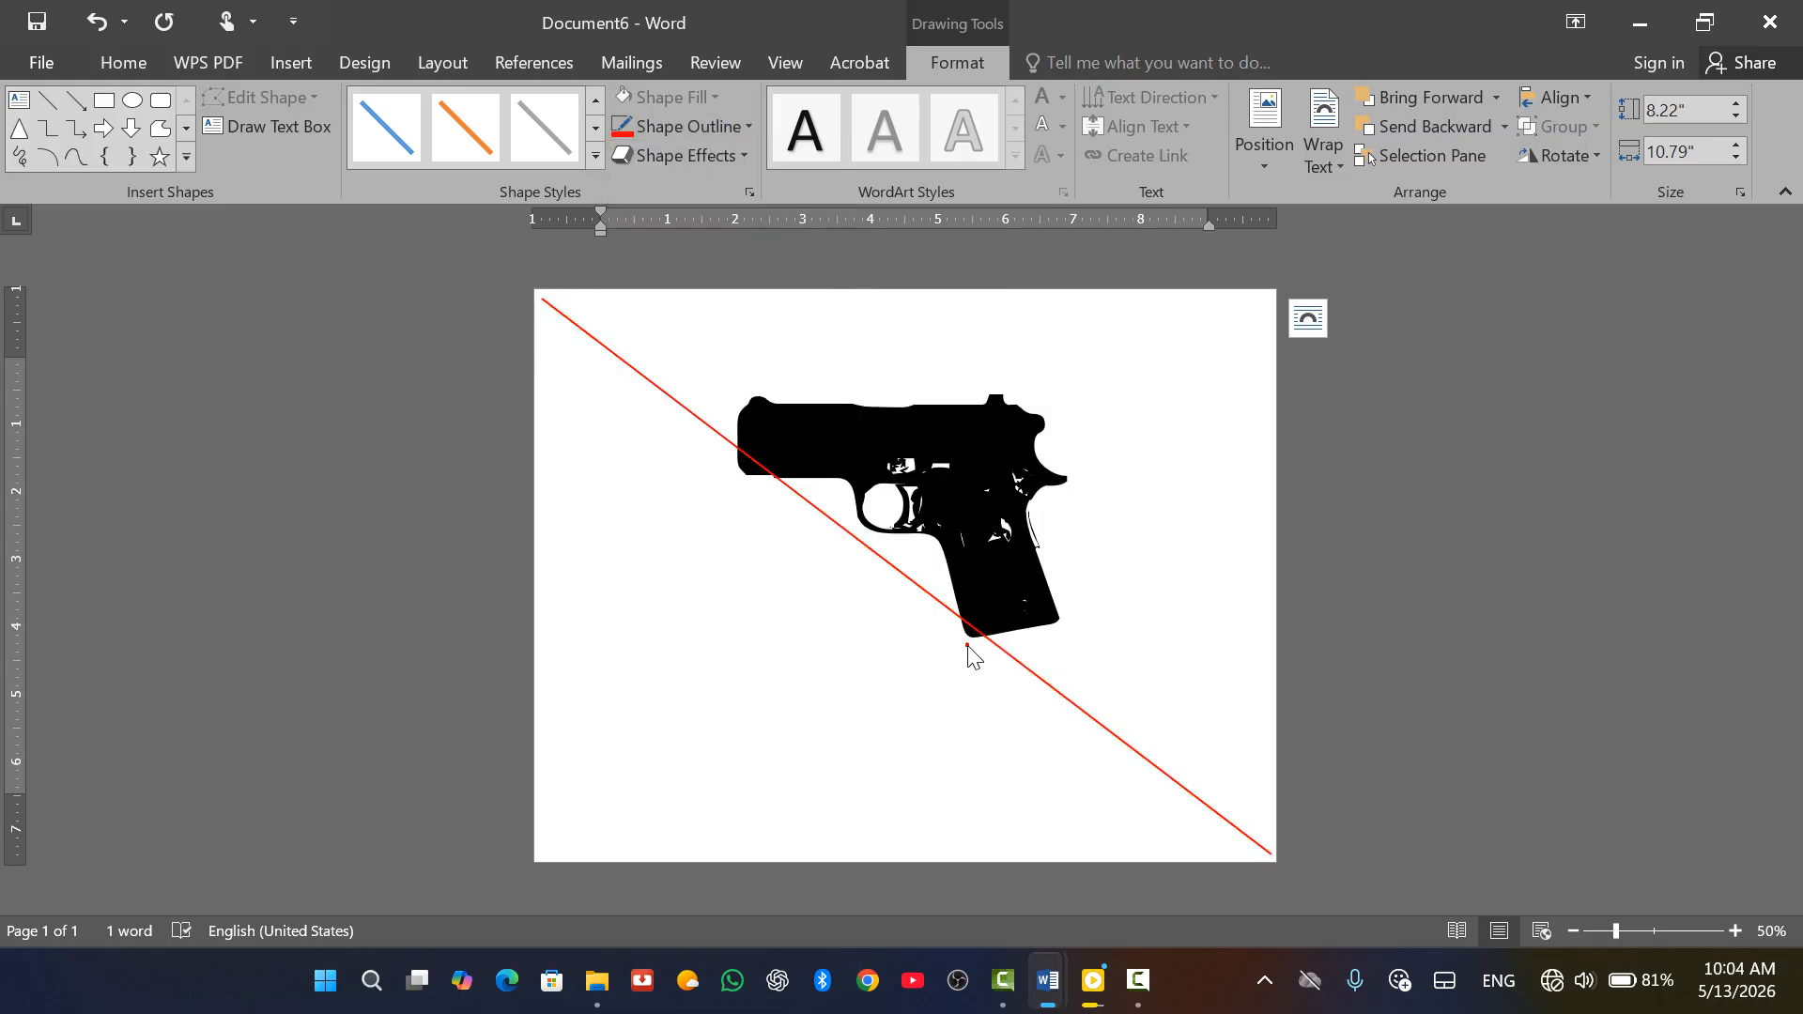
click(744, 128)
mouse_move(699, 425)
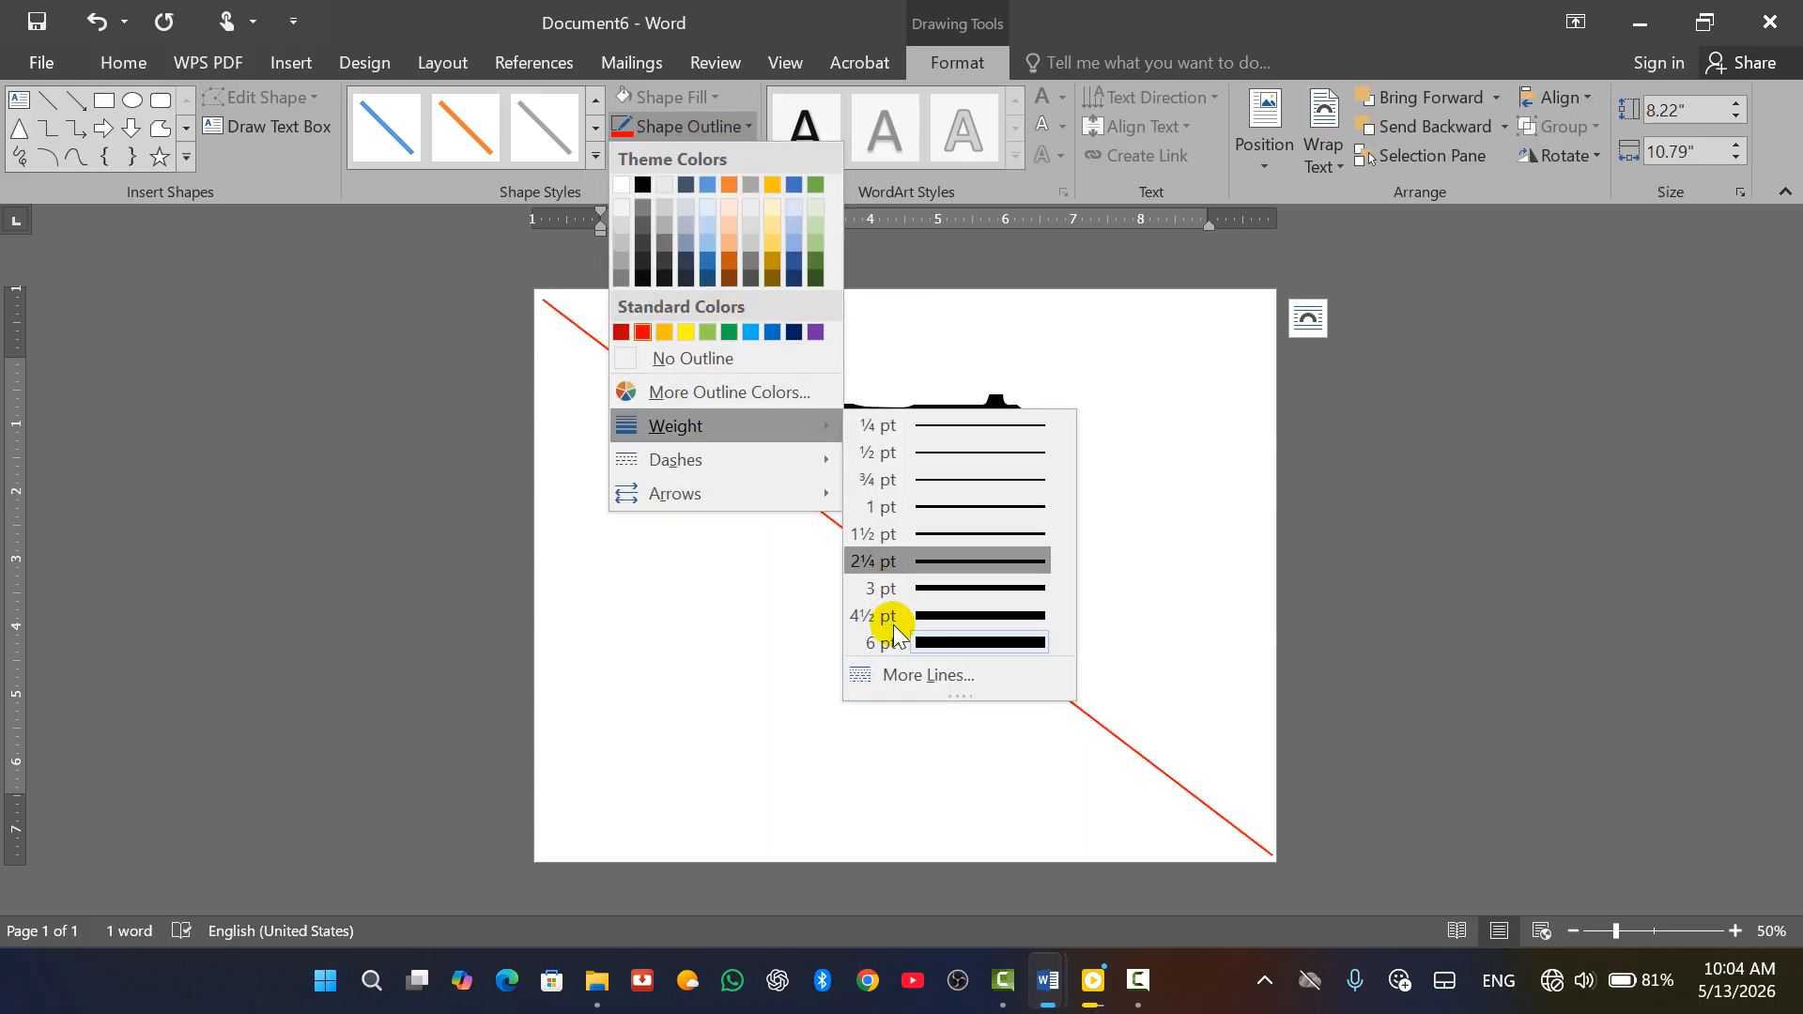
click(916, 672)
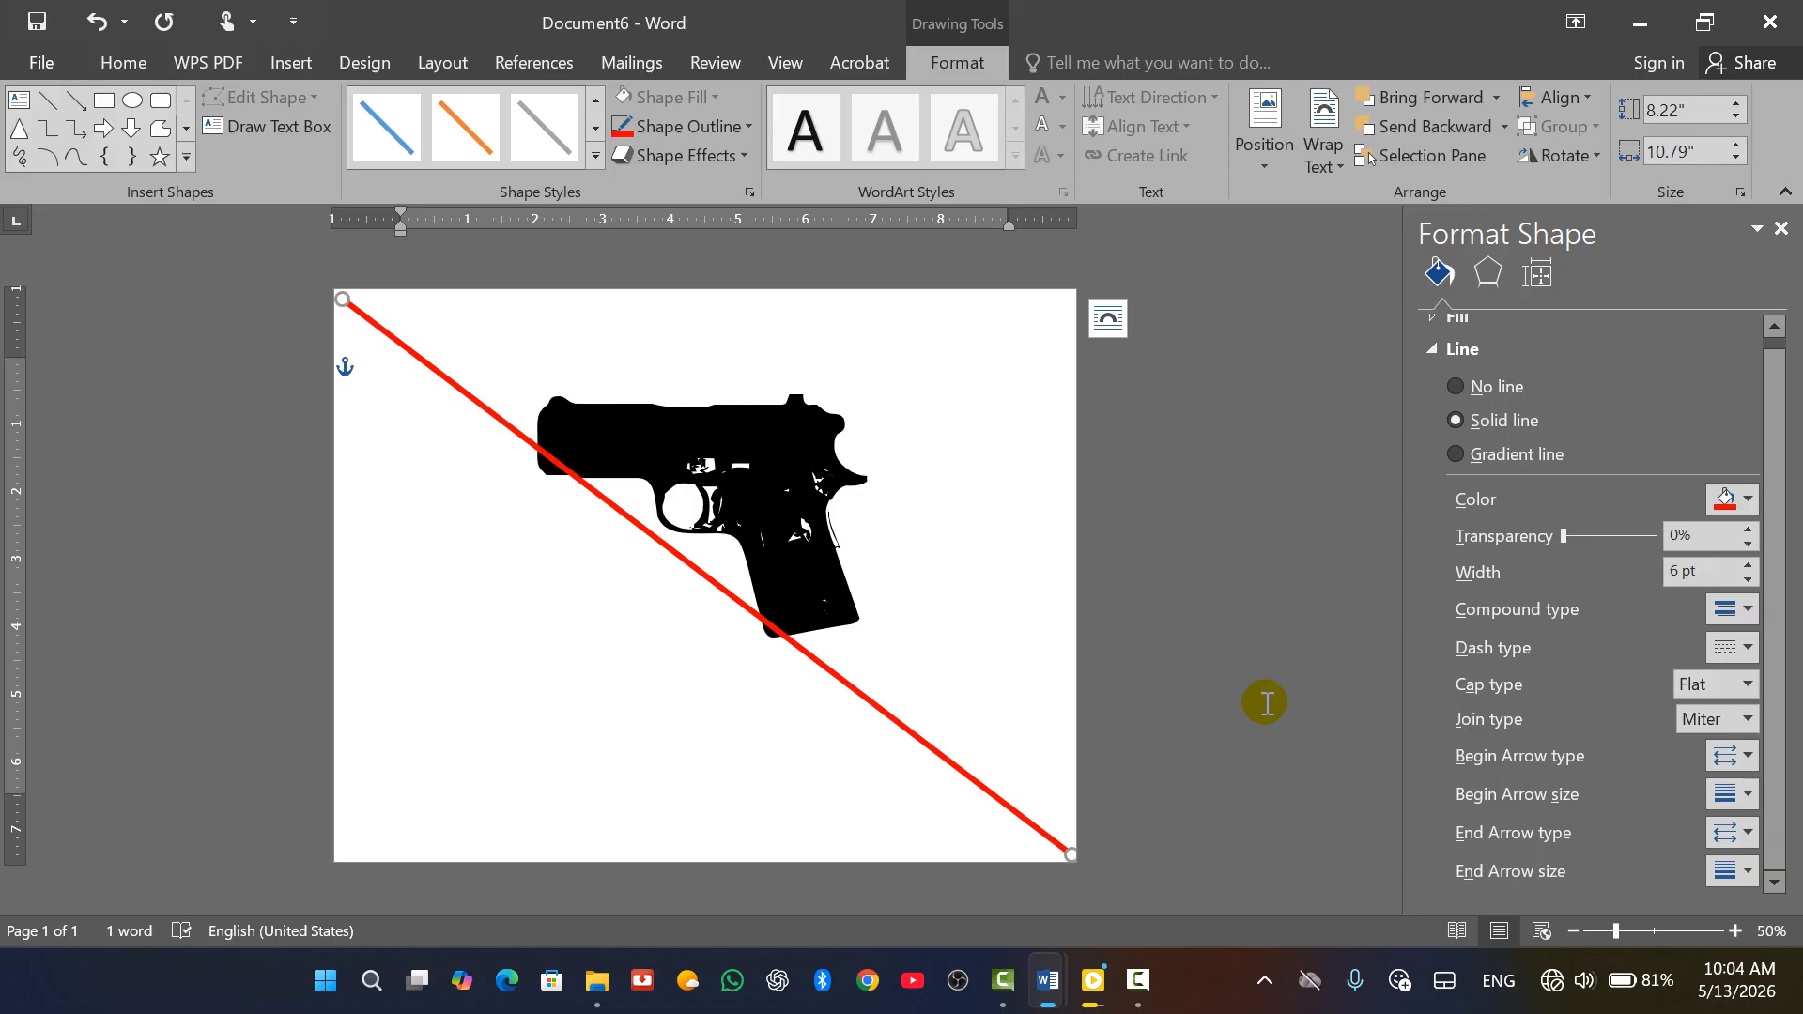
Duplicate the red line, placing the copy slightly above and to the right
click(878, 646)
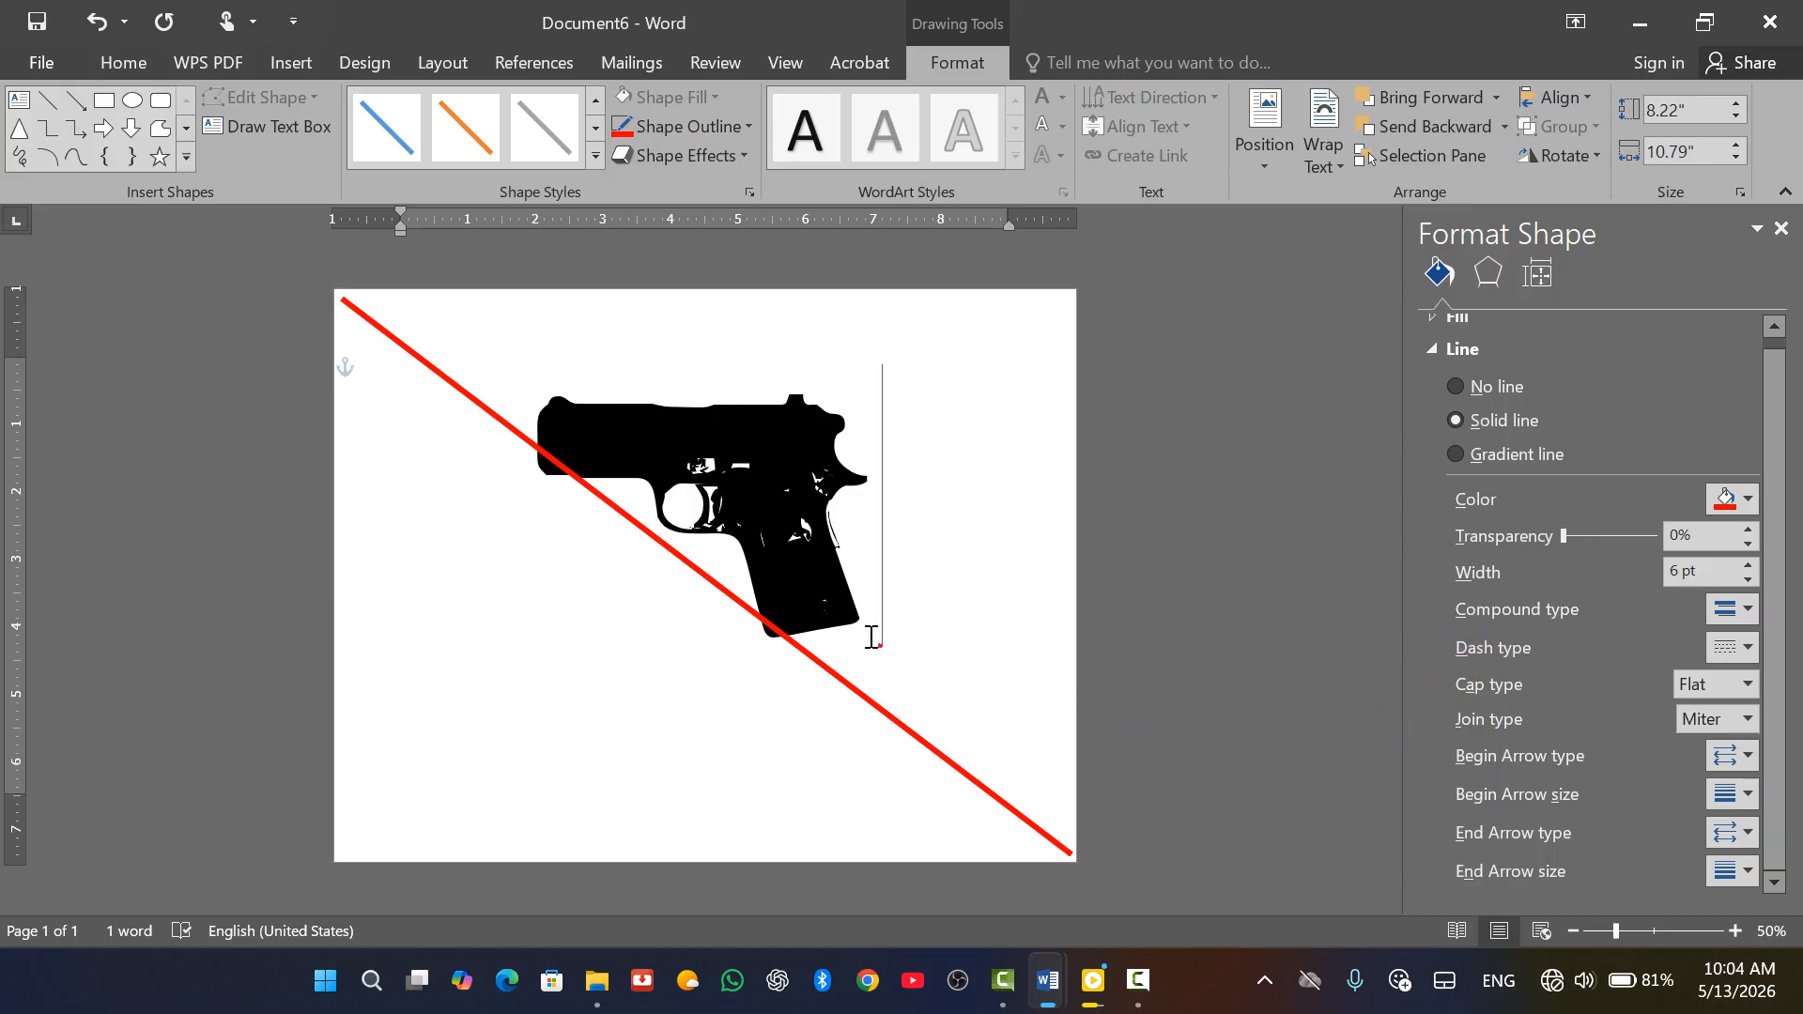
click(720, 583)
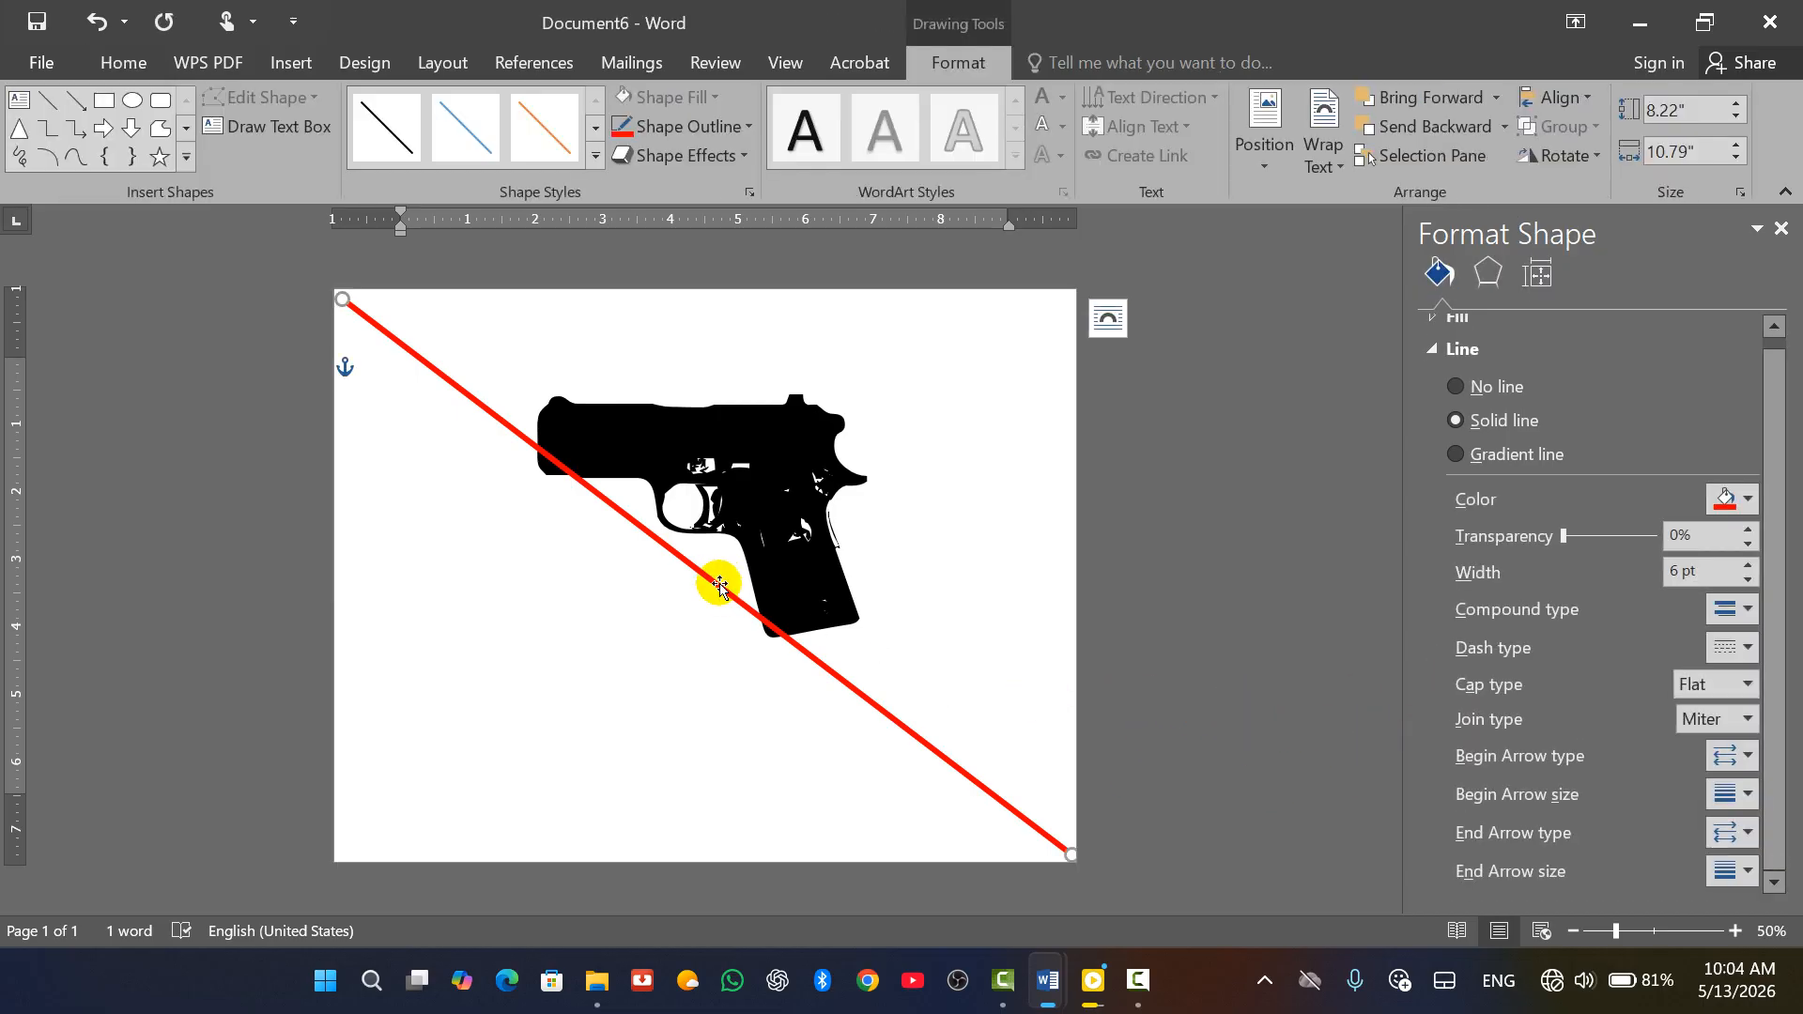
drag(719, 583, 801, 549)
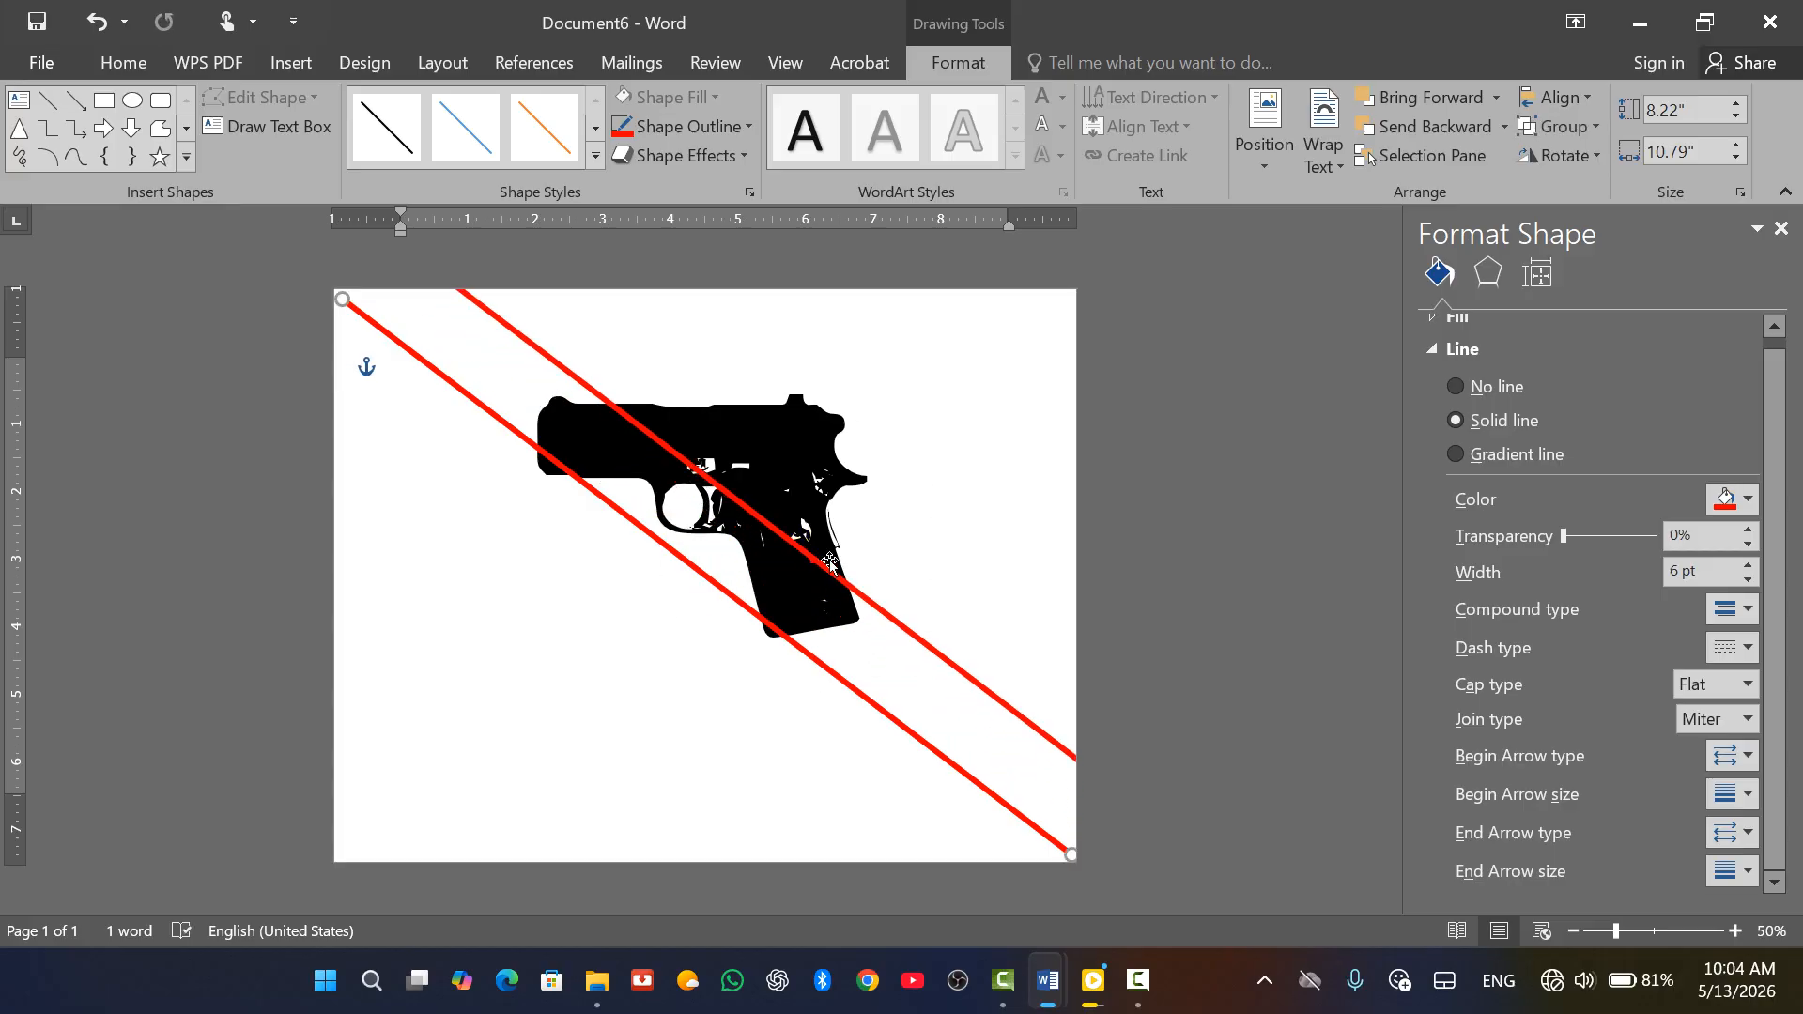
click(954, 505)
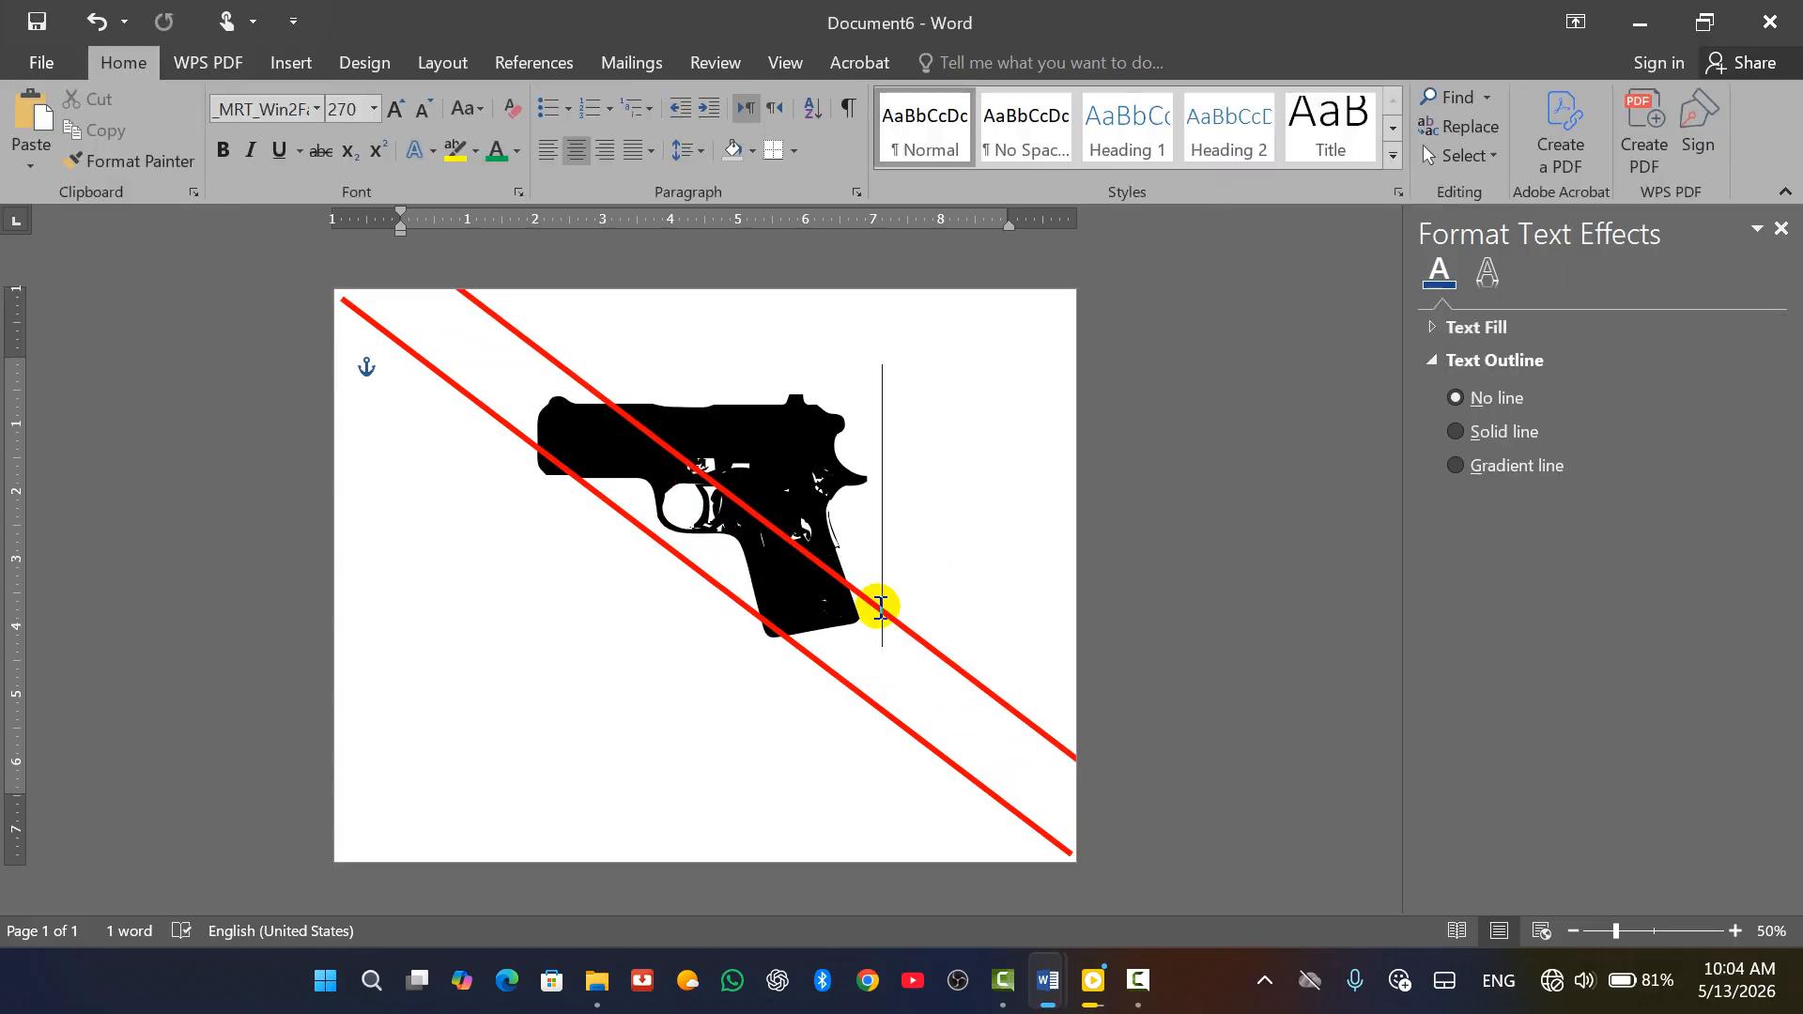
click(889, 619)
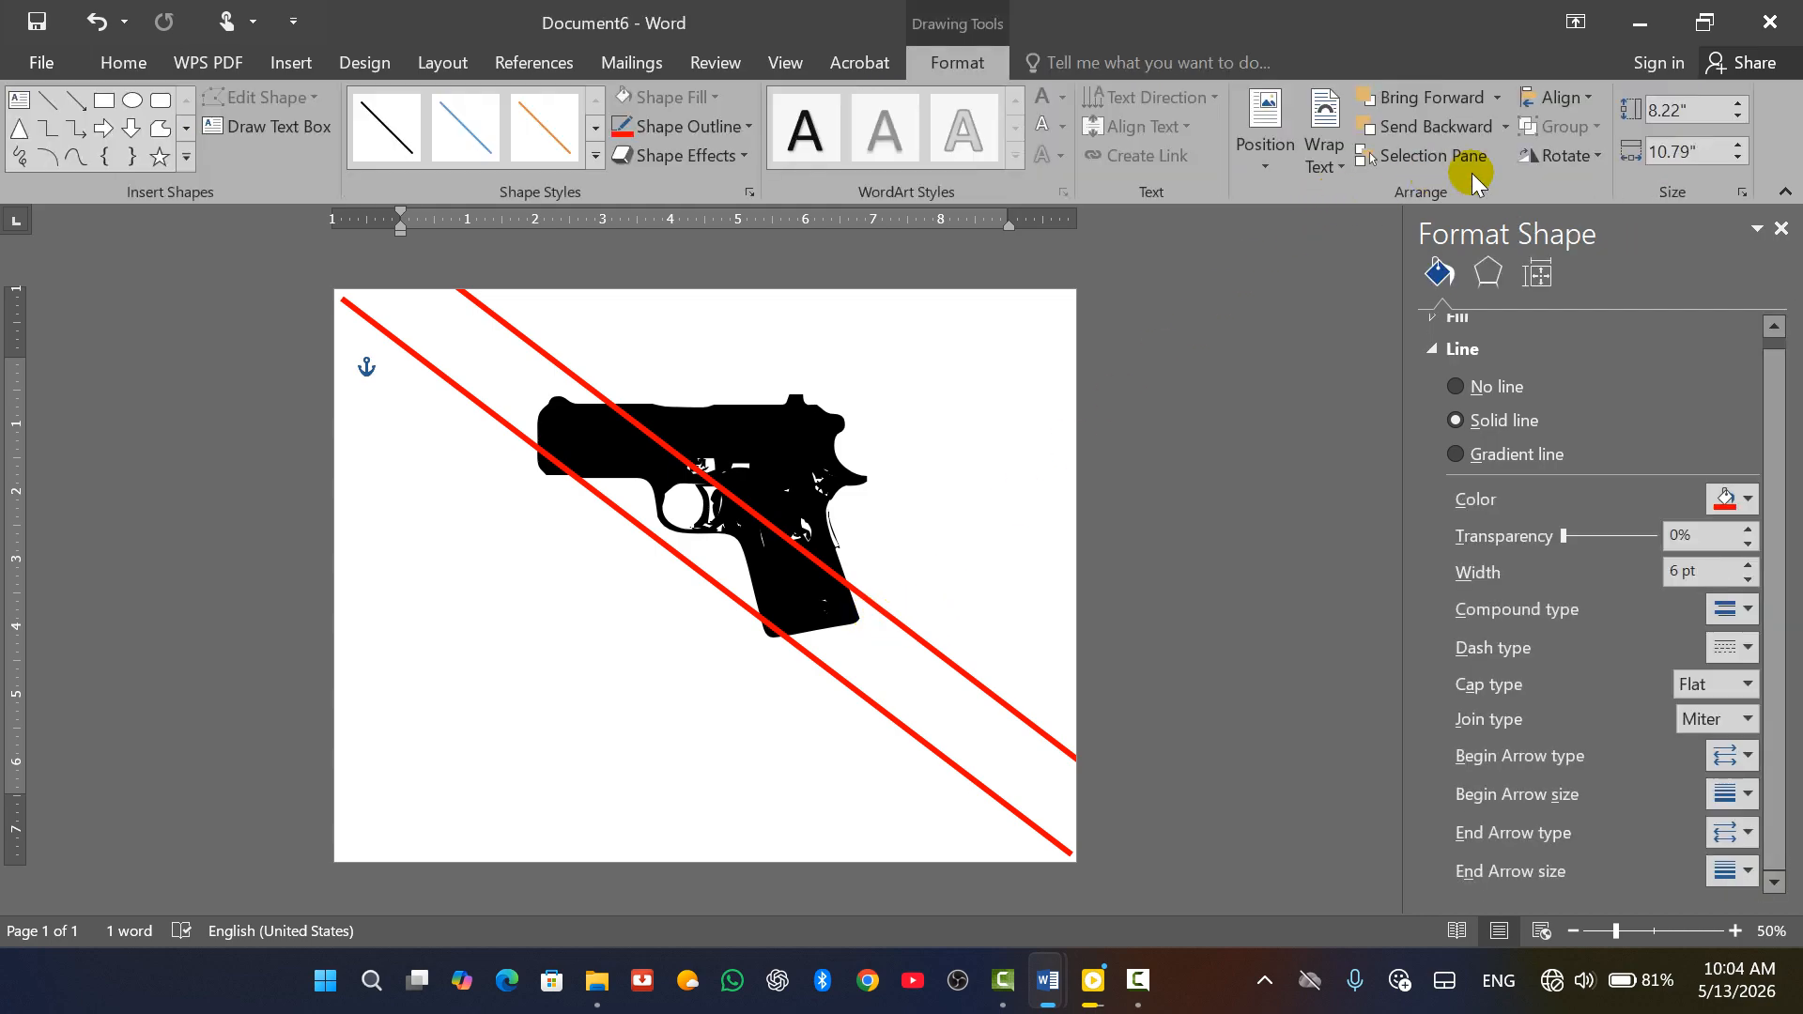
Flip the copied line vertically and move it up-left so the lines form an X
click(1563, 155)
click(1576, 252)
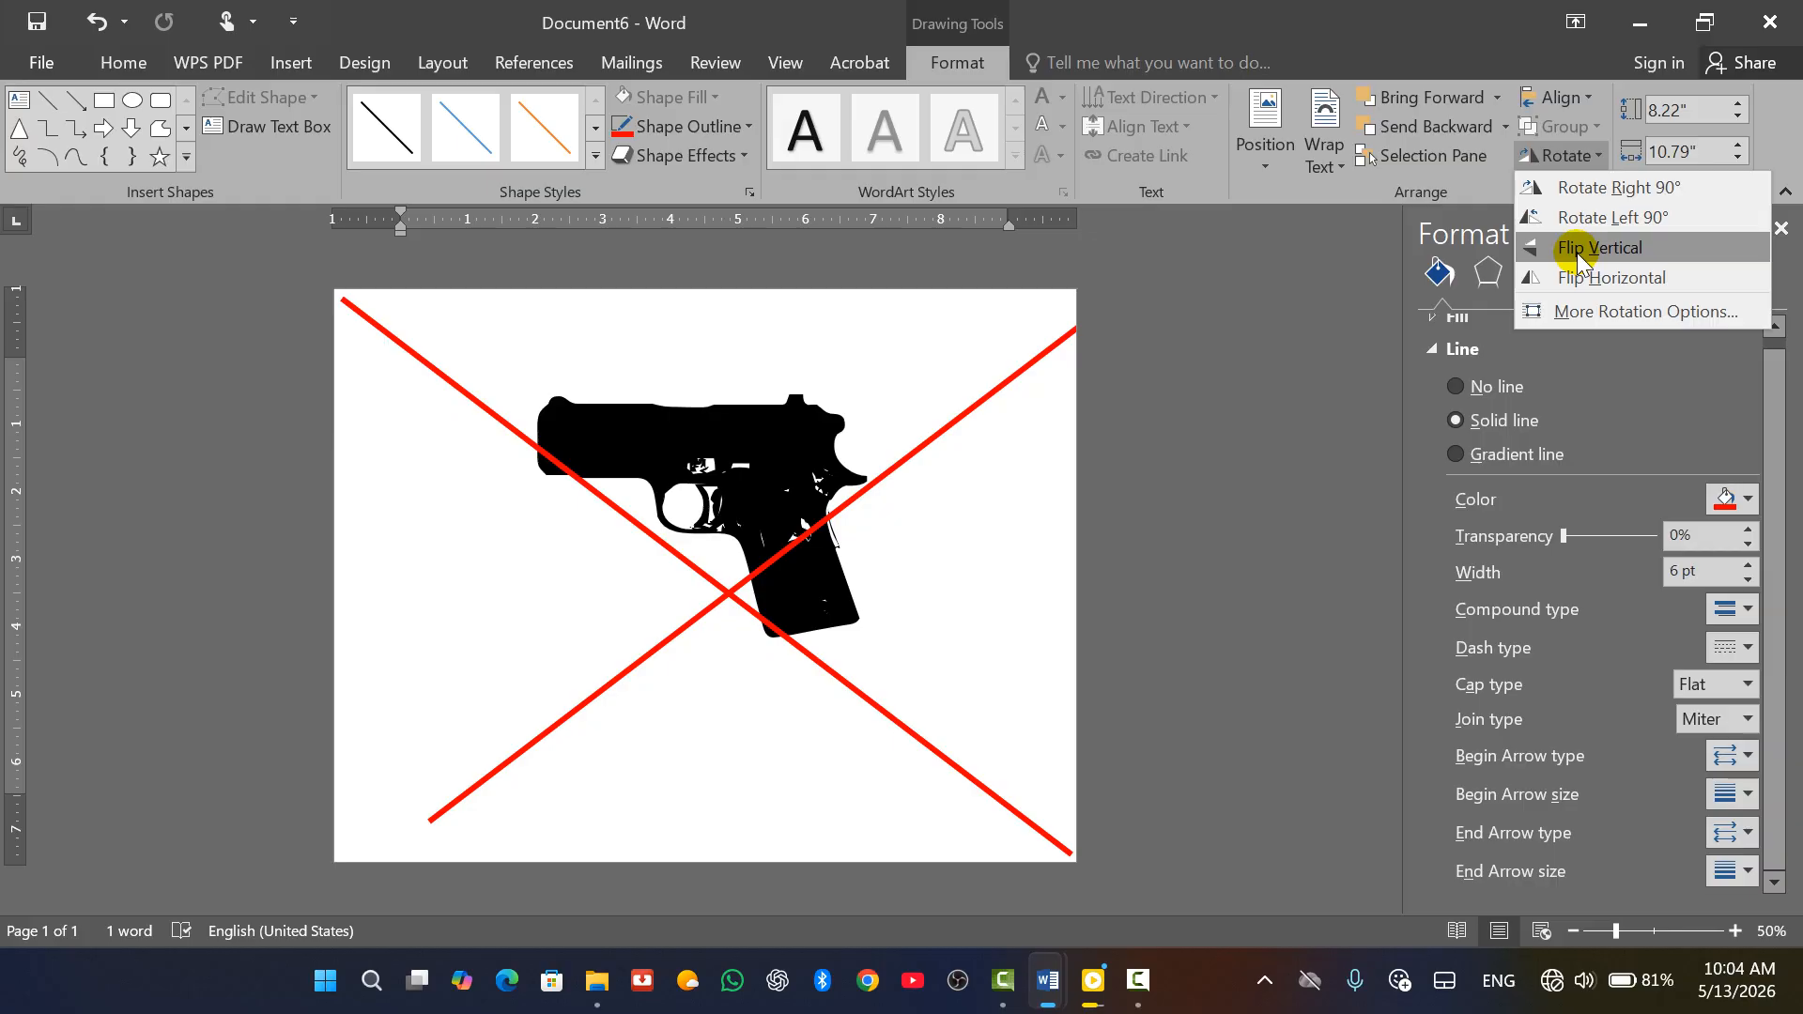
click(1576, 252)
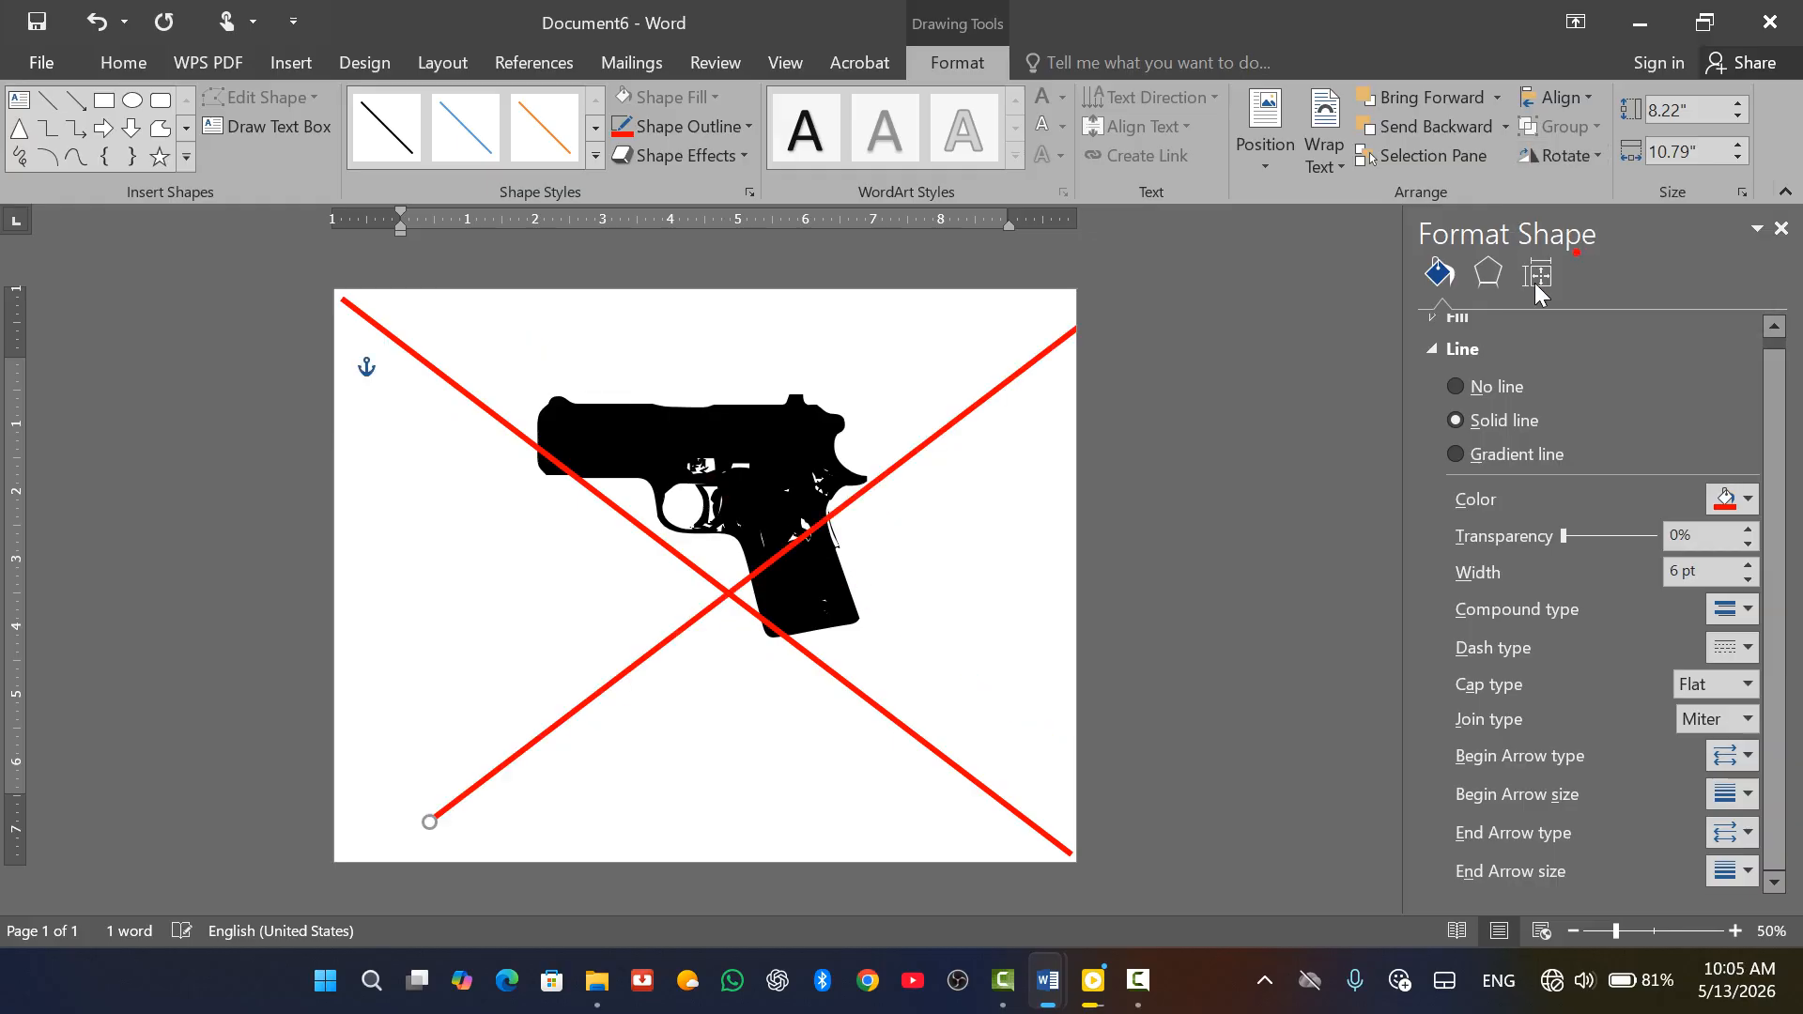
drag(911, 440, 837, 411)
click(976, 517)
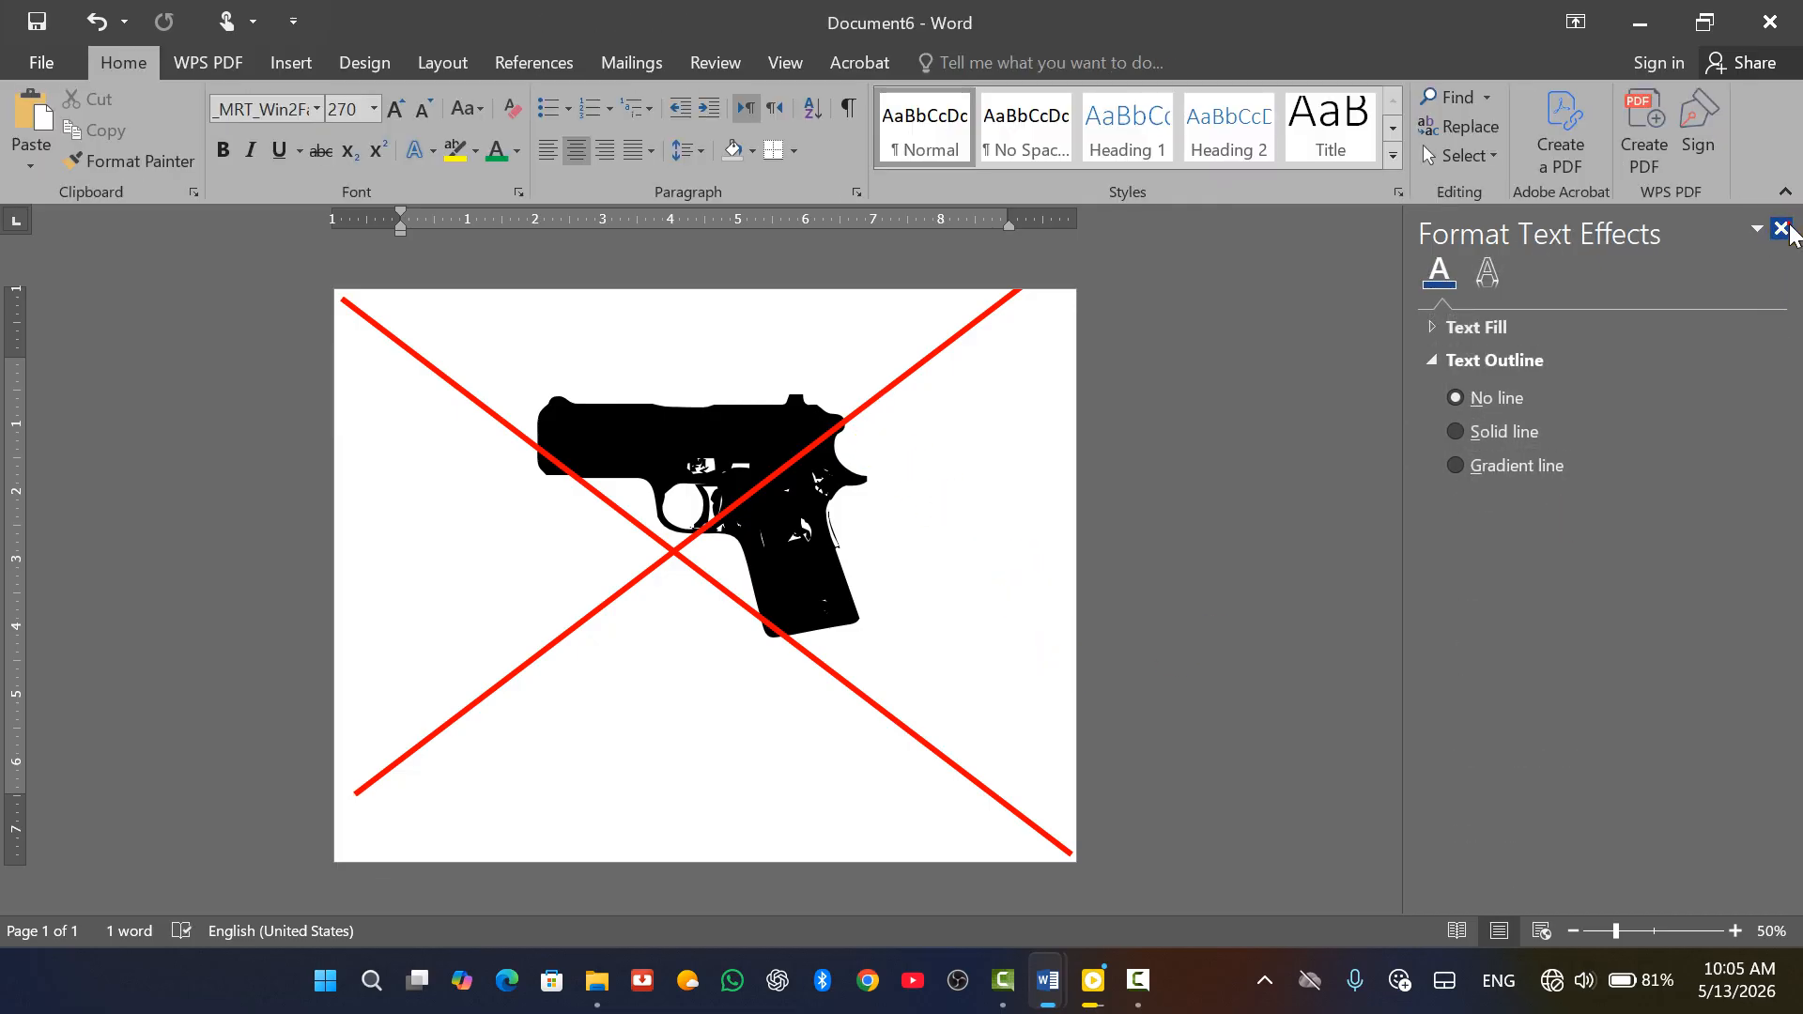
Close the Format Text Effects pane and nudge the second red line down-left to the corners
click(1781, 229)
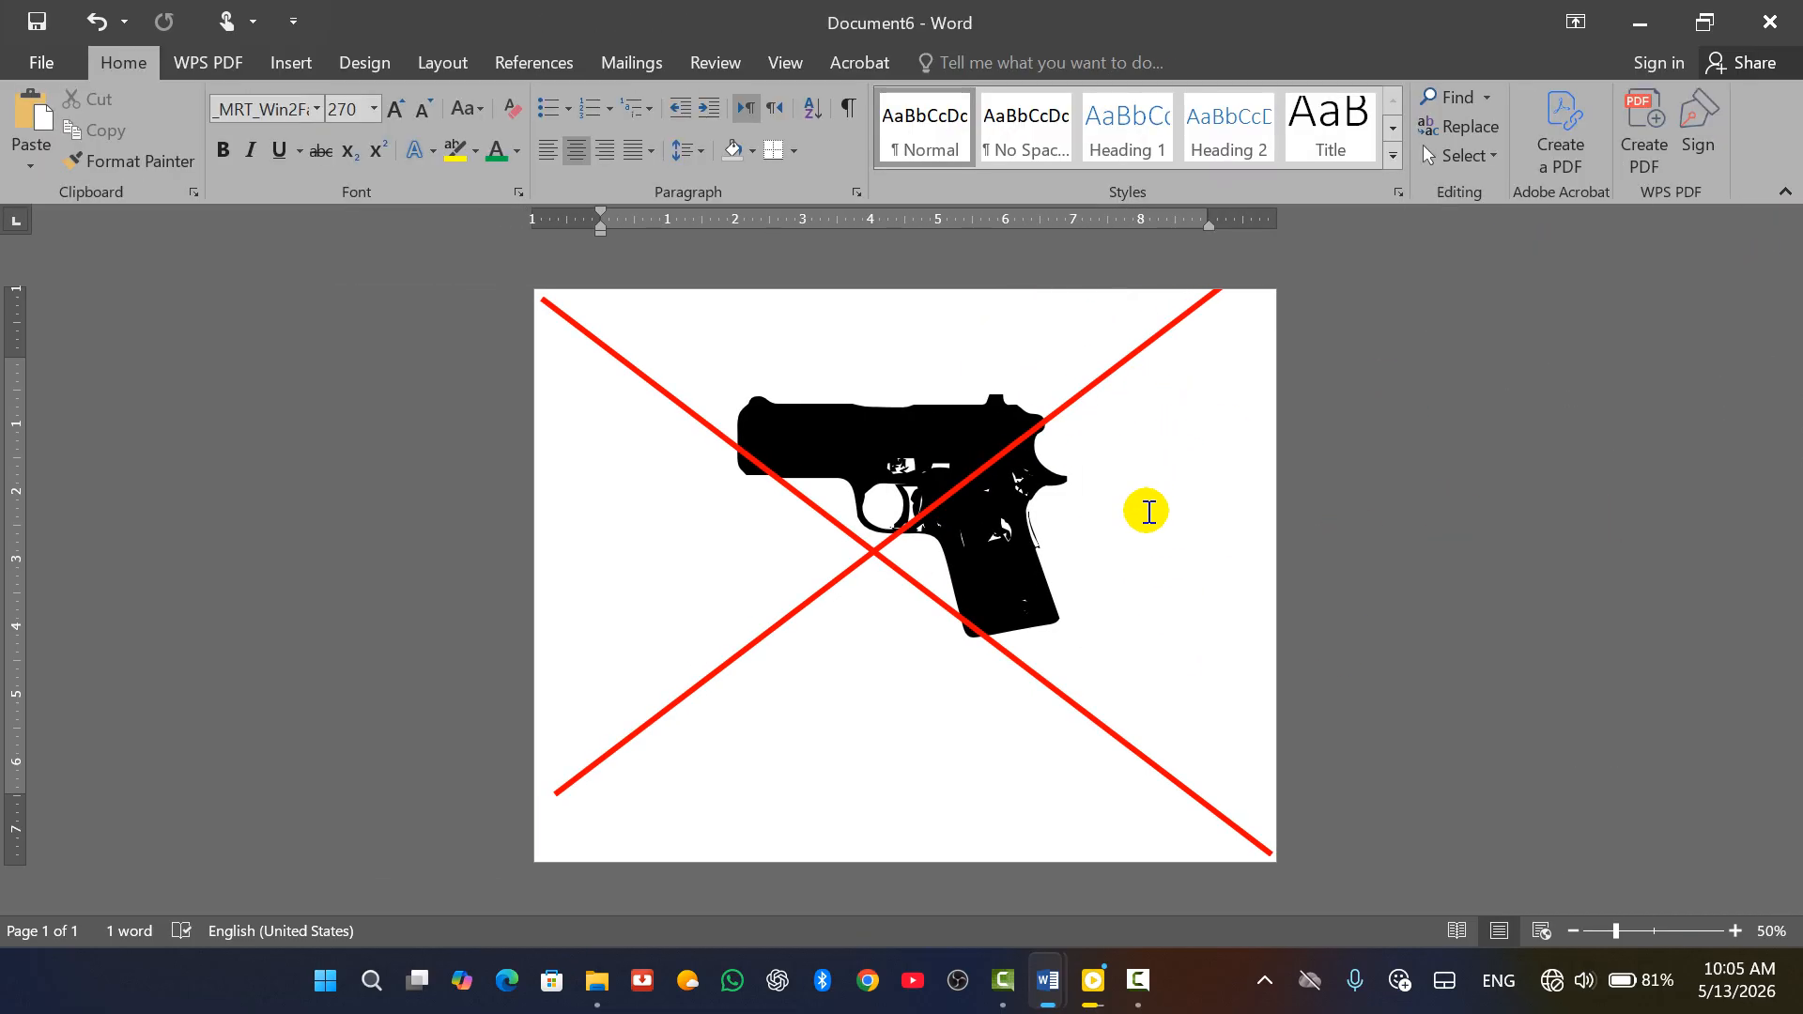
drag(1095, 386, 1055, 426)
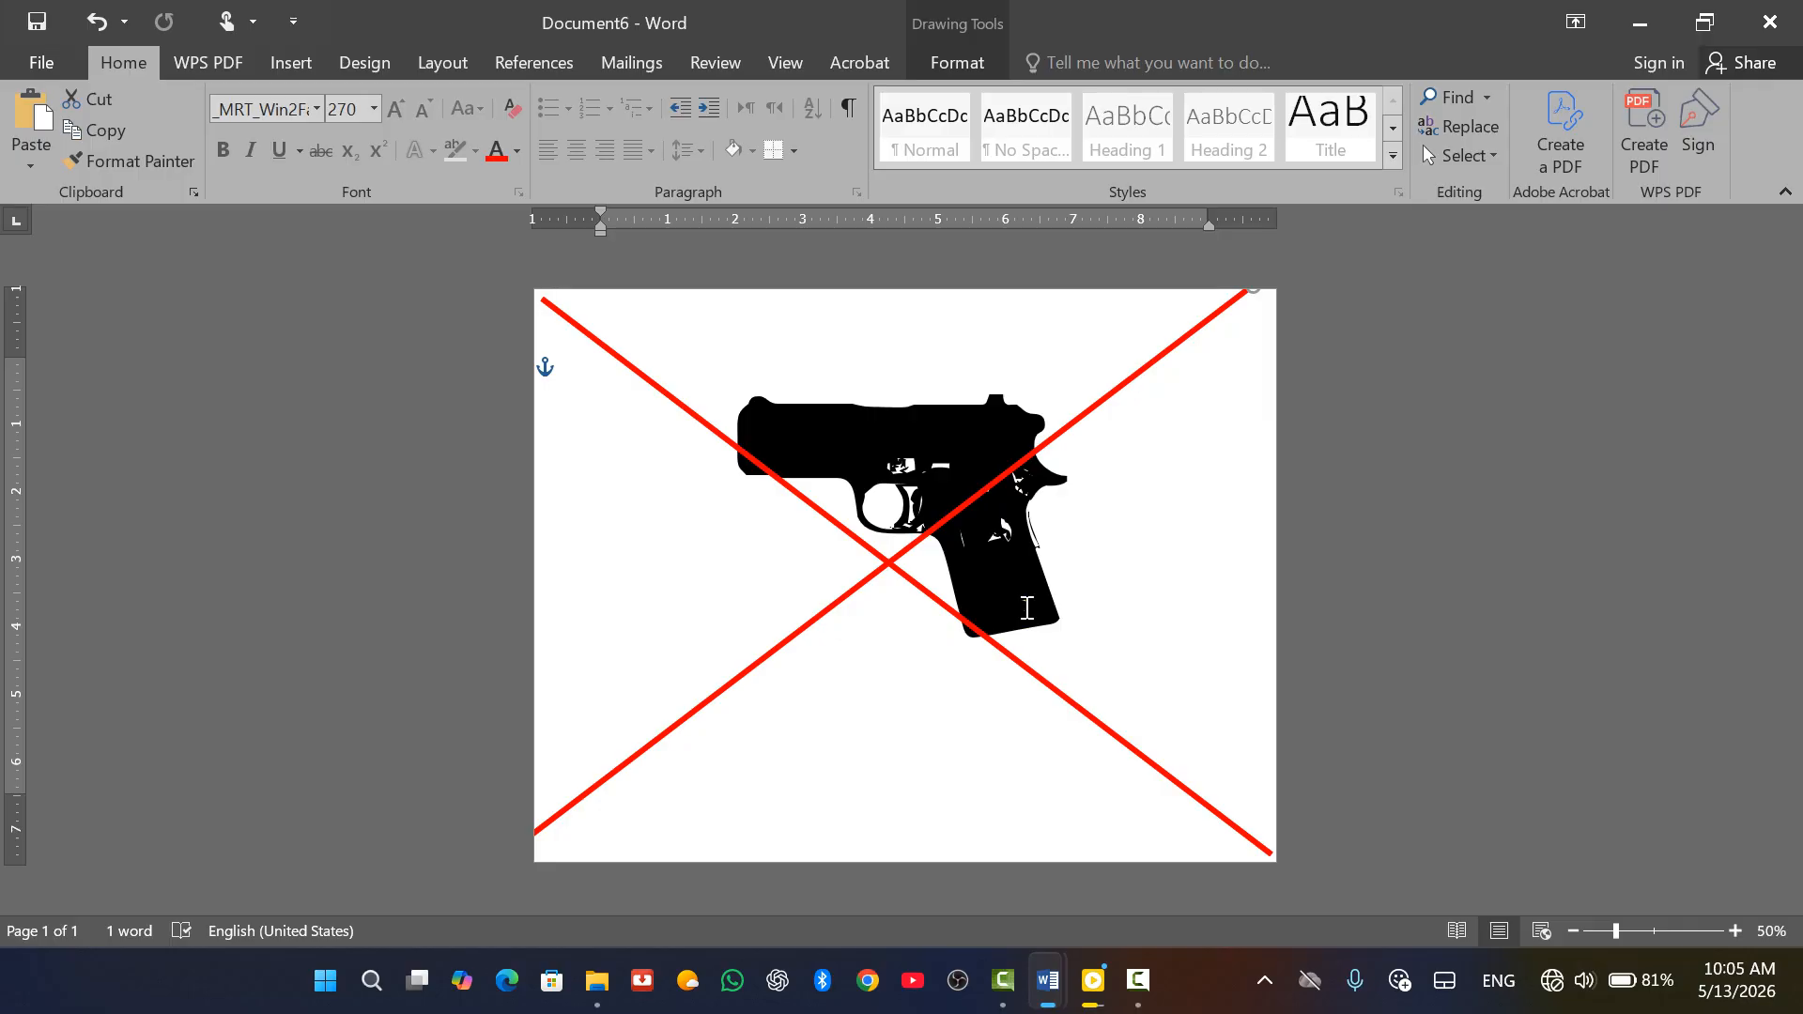
click(291, 60)
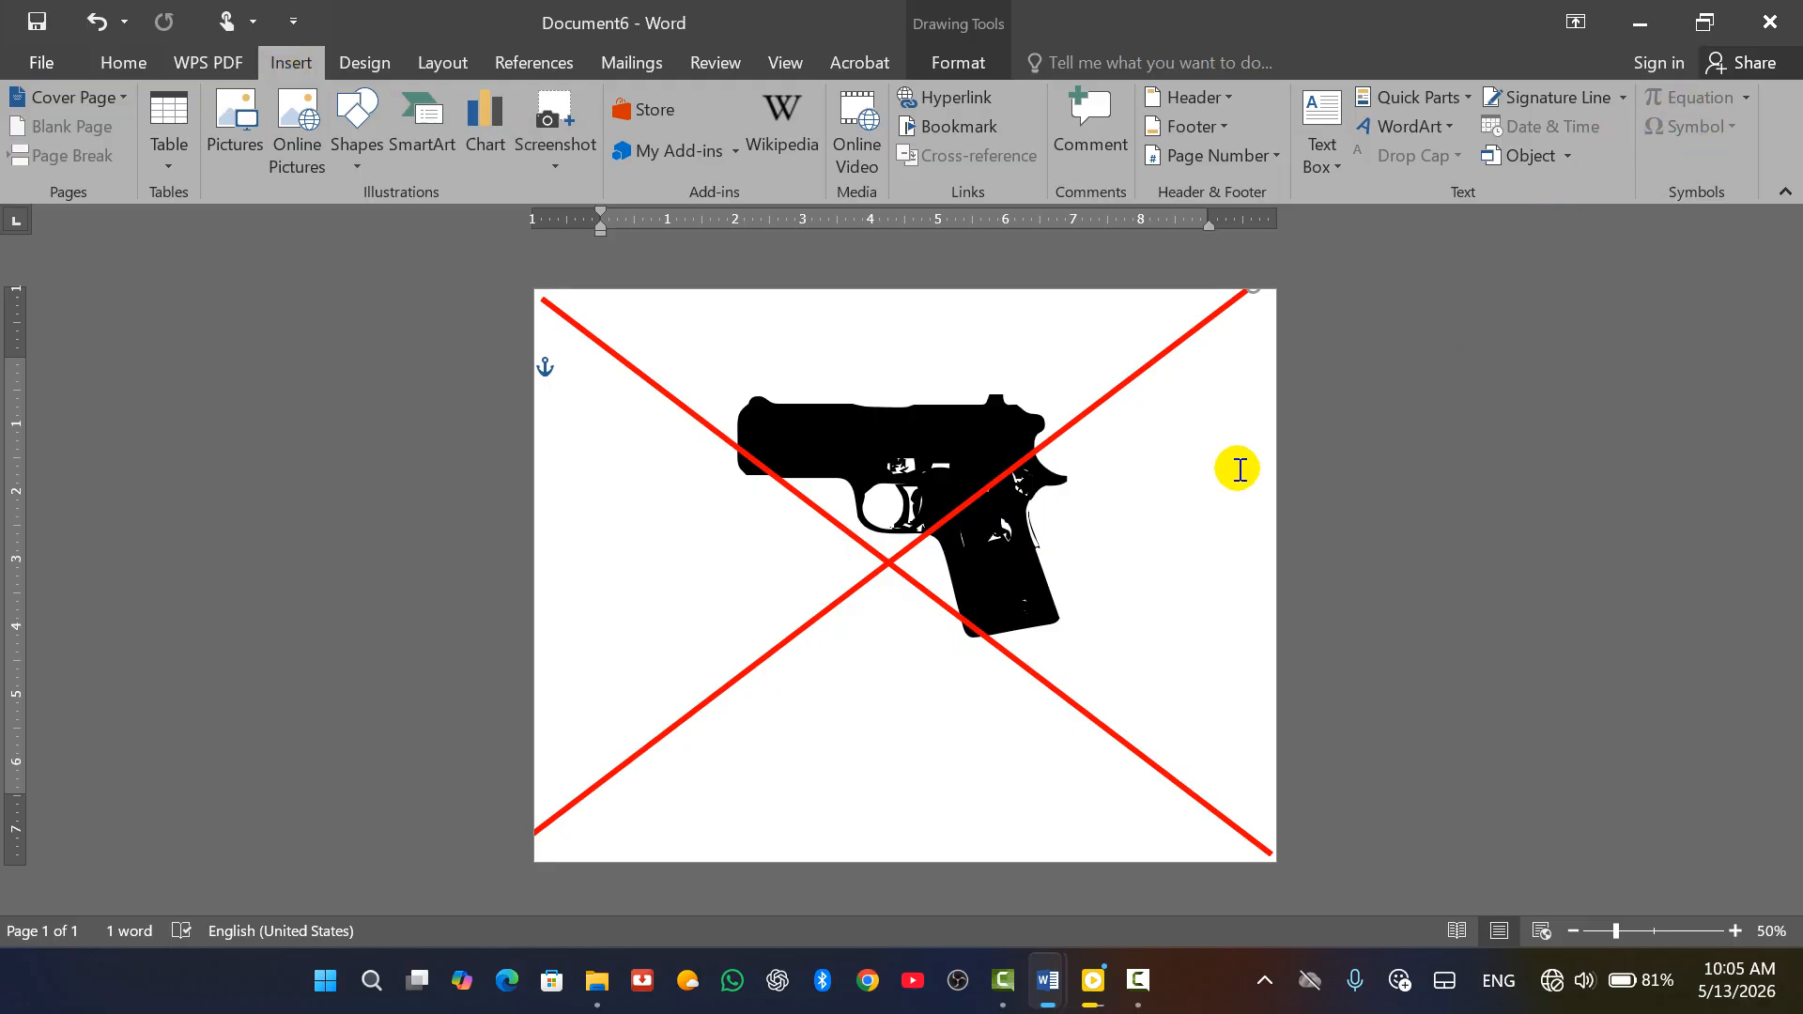
click(1202, 475)
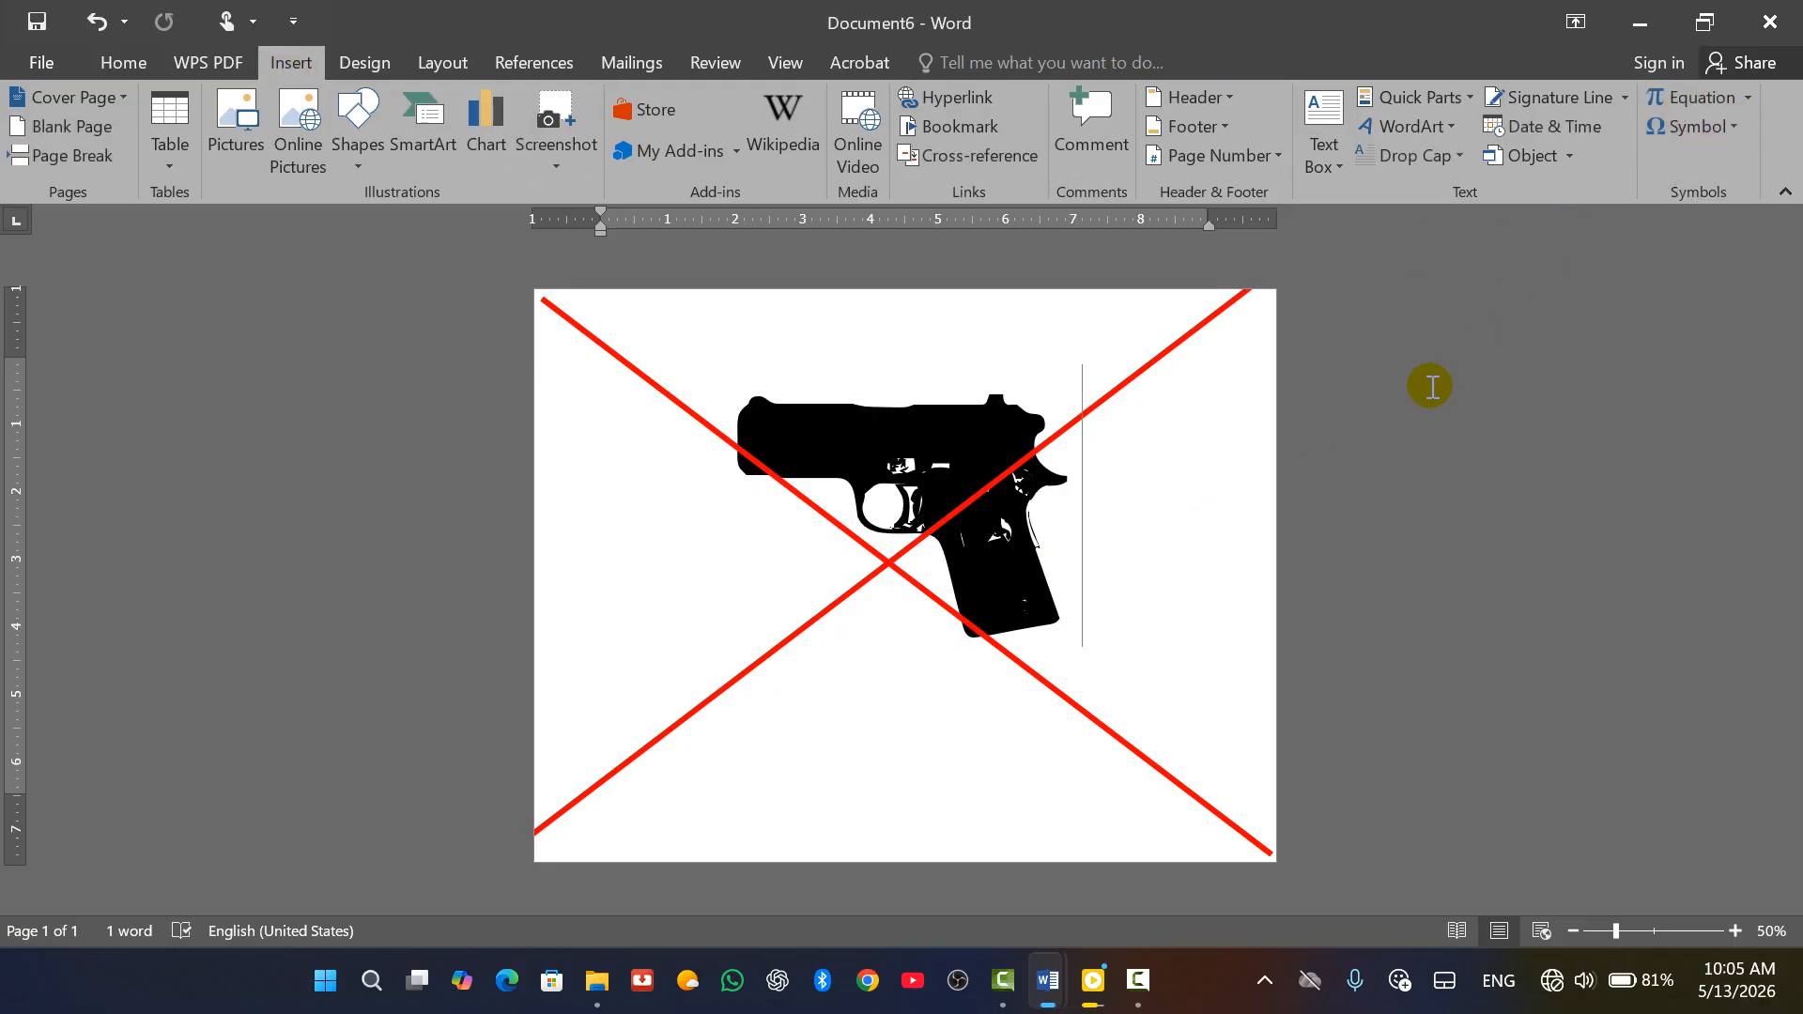